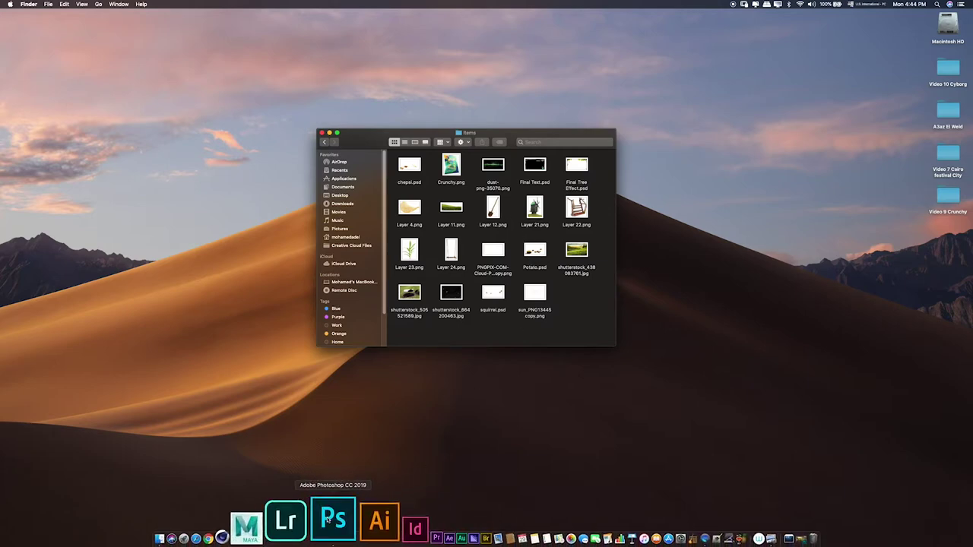
- Bring Photoshop, with the finished Crunchy chips ad New.psd, to the front
{"action": "left_click", "coordinate": [329, 519]}
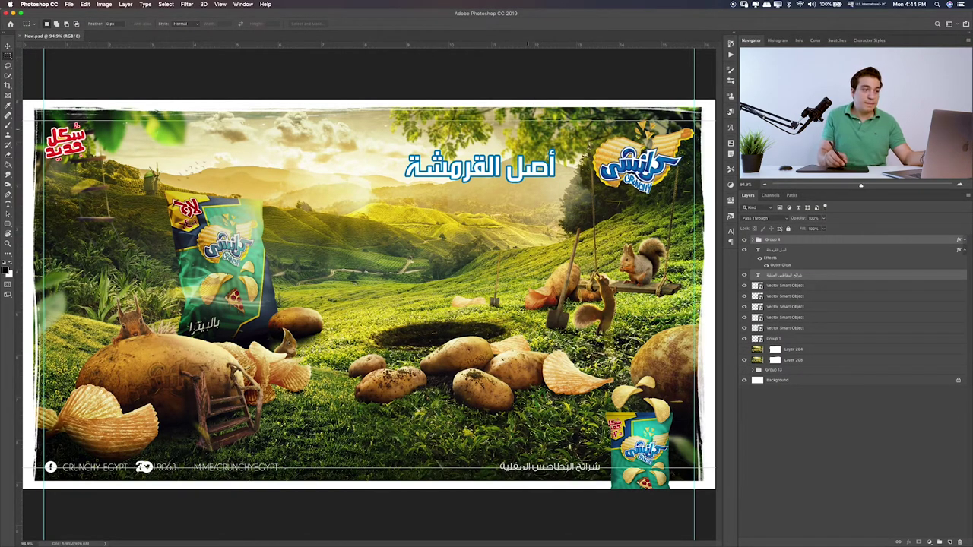
- Start a new document, rename Untitled-1 to Crunchy, and create it at 1920×1080 px, 300 ppi
{"action": "left_click", "coordinate": [68, 4]}
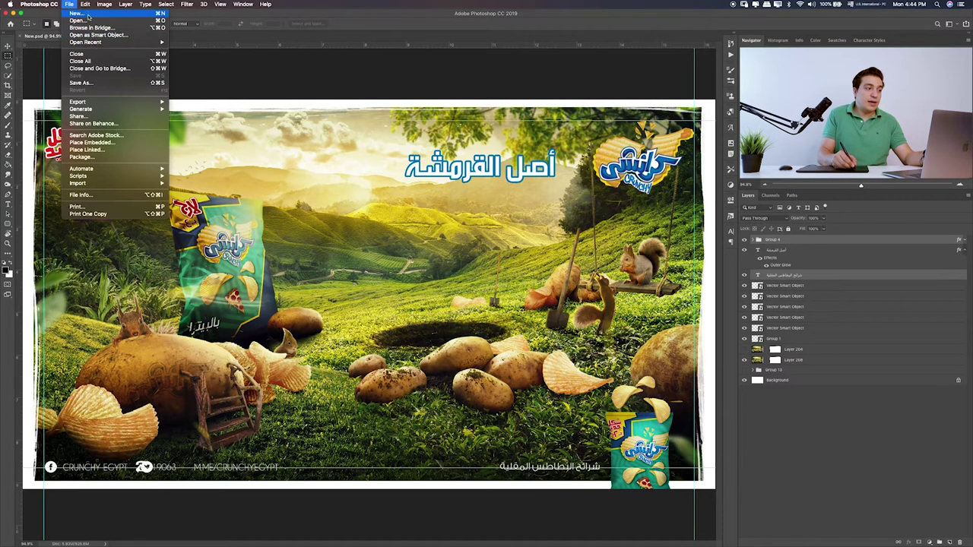
{"action": "left_click", "coordinate": [85, 15]}
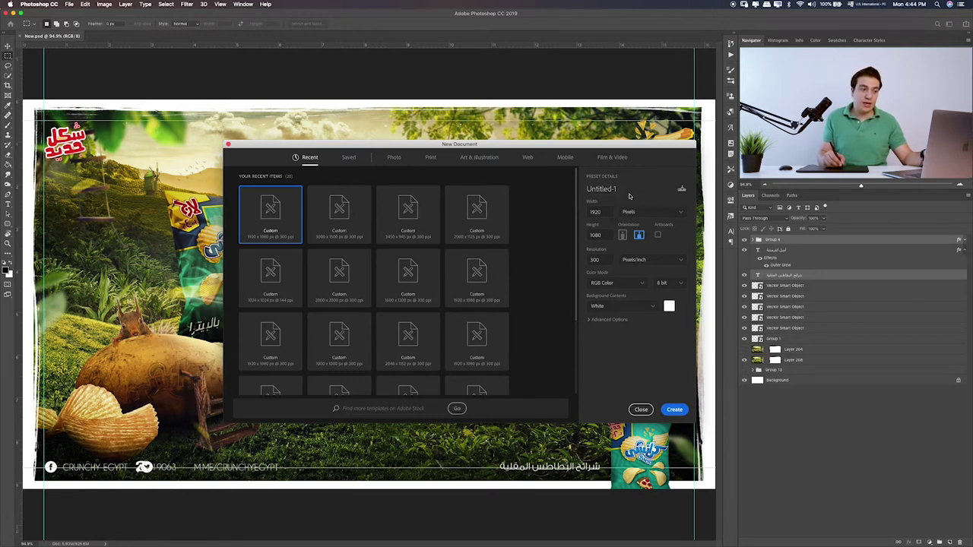
{"action": "double_click", "coordinate": [632, 186]}
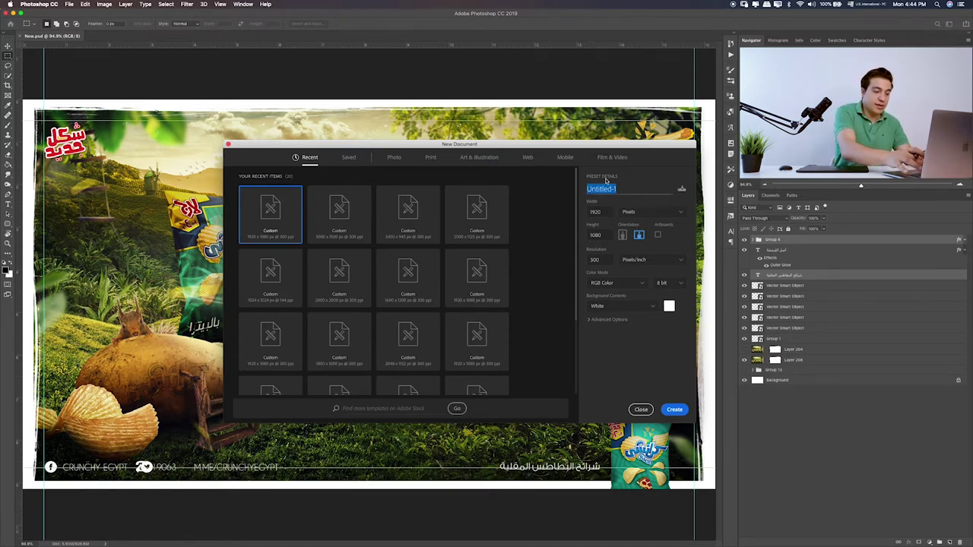
{"action": "type", "text": "Crunch"}
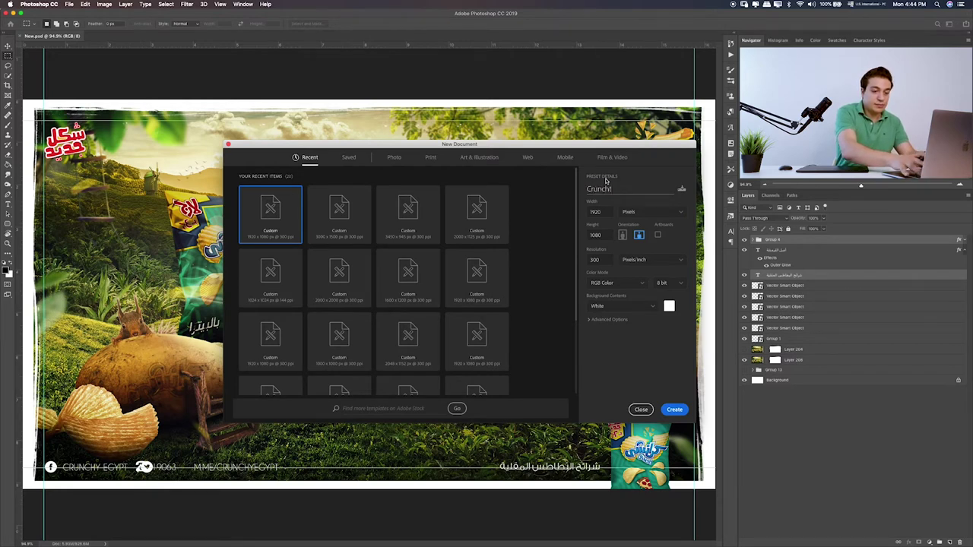
{"action": "type", "text": "y"}
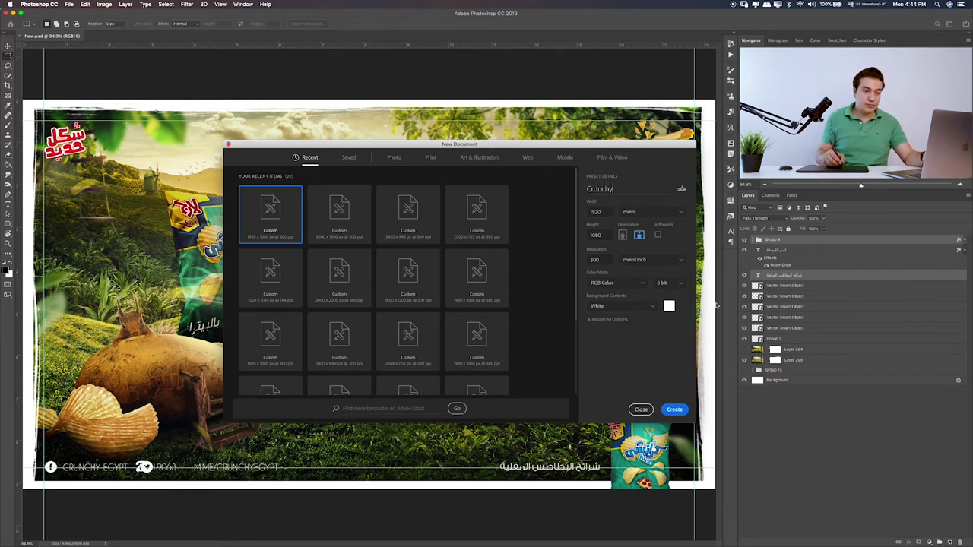
{"action": "left_click", "coordinate": [675, 410]}
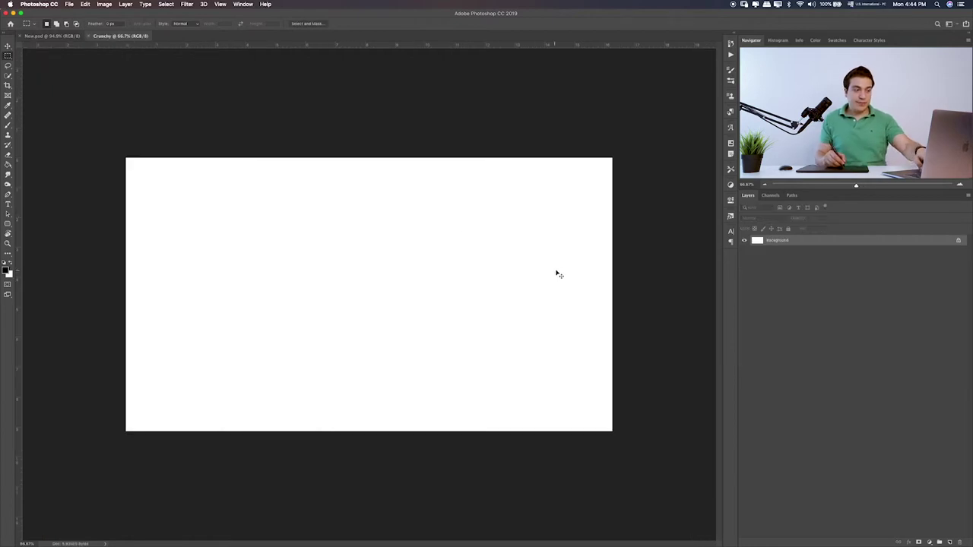
- Fit the canvas to the window and measure the top-right corner margin in New.psd
{"action": "key", "text": "super+0"}
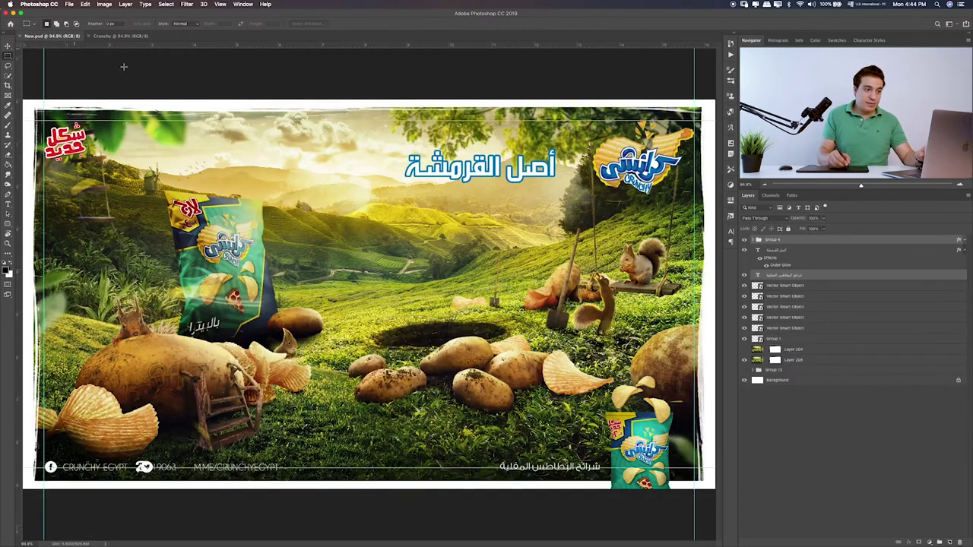
{"action": "left_click", "coordinate": [53, 36]}
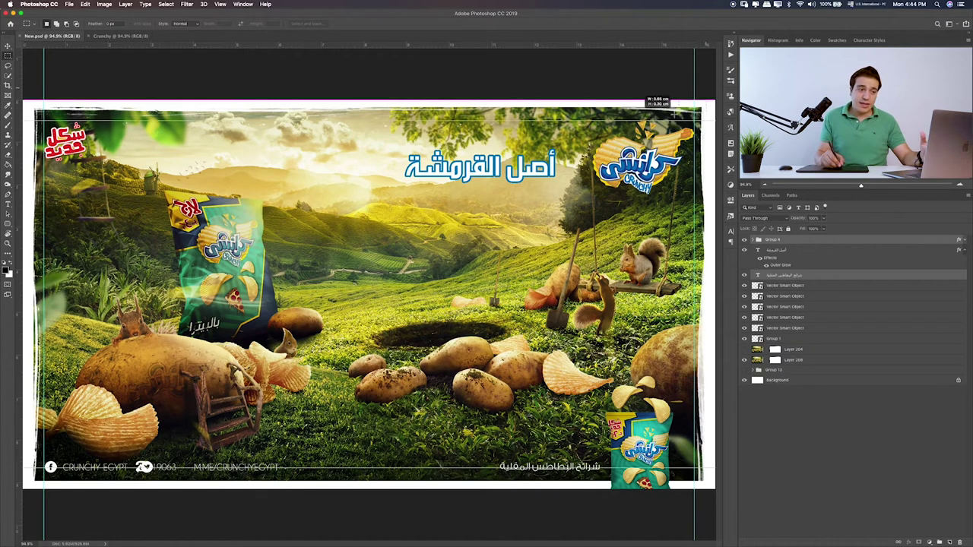
{"action": "left_click_drag", "start_coordinate": [706, 89], "coordinate": [650, 120]}
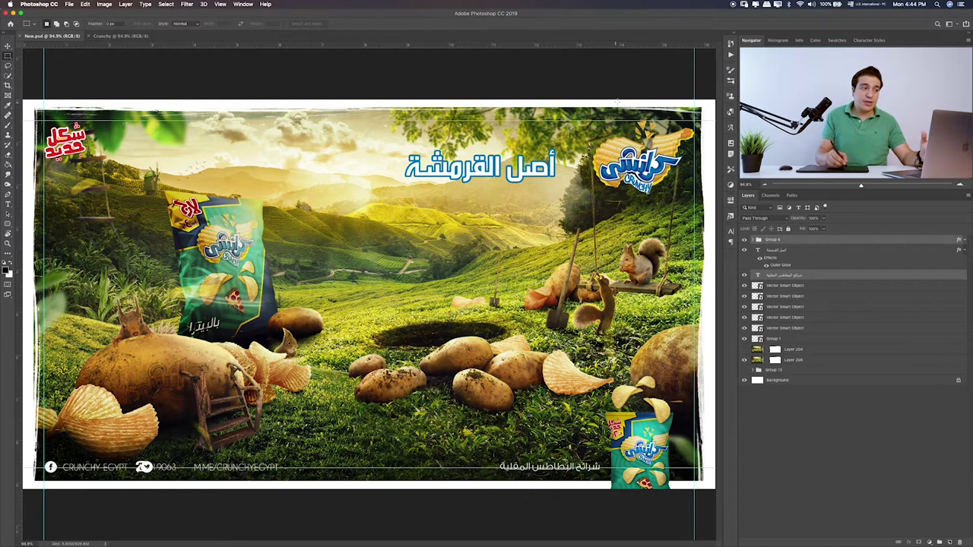
- Back in Crunchy, draw a small square marquee of about 0.85 cm at the top-right corner
{"action": "left_click", "coordinate": [141, 36]}
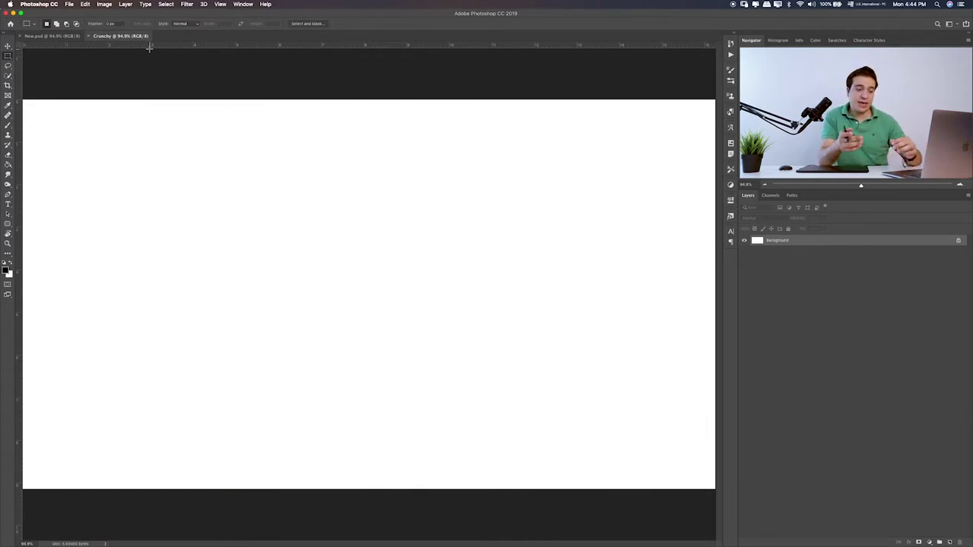
{"action": "key", "text": "ctrl+minus"}
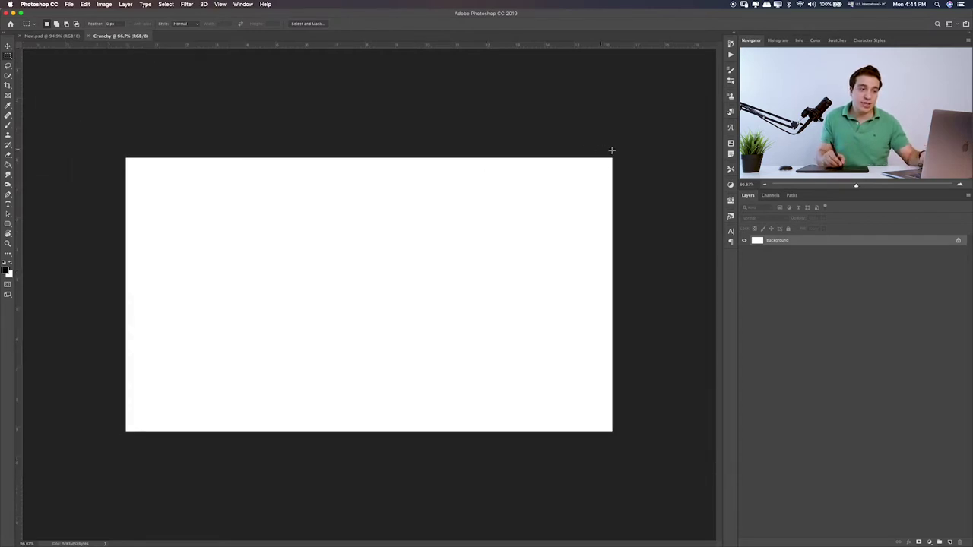
{"action": "left_click_drag", "start_coordinate": [611, 151], "coordinate": [585, 177]}
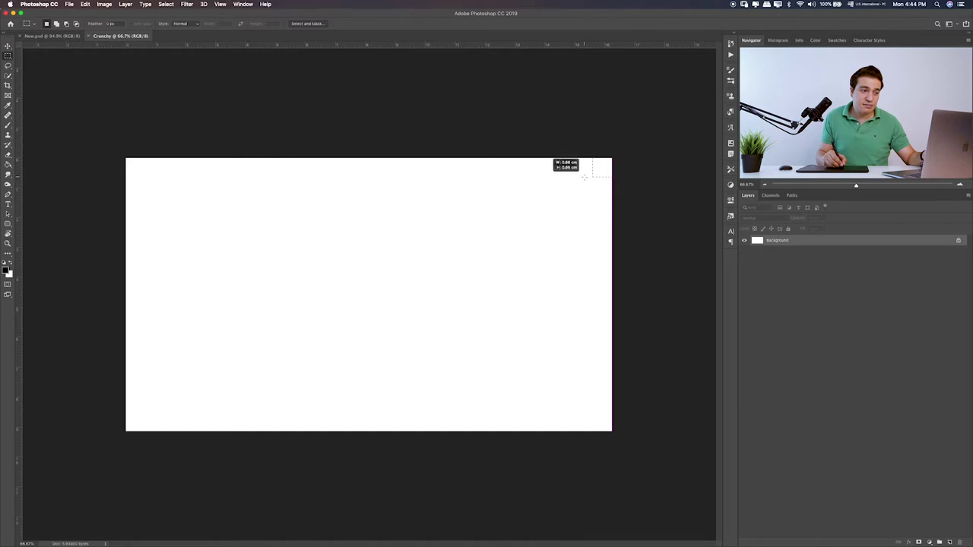
{"action": "mouse_move", "coordinate": [585, 177]}
{"action": "left_mouse_down"}
{"action": "mouse_move", "coordinate": [576, 182]}
{"action": "mouse_move", "coordinate": [584, 177]}
{"action": "left_mouse_up"}
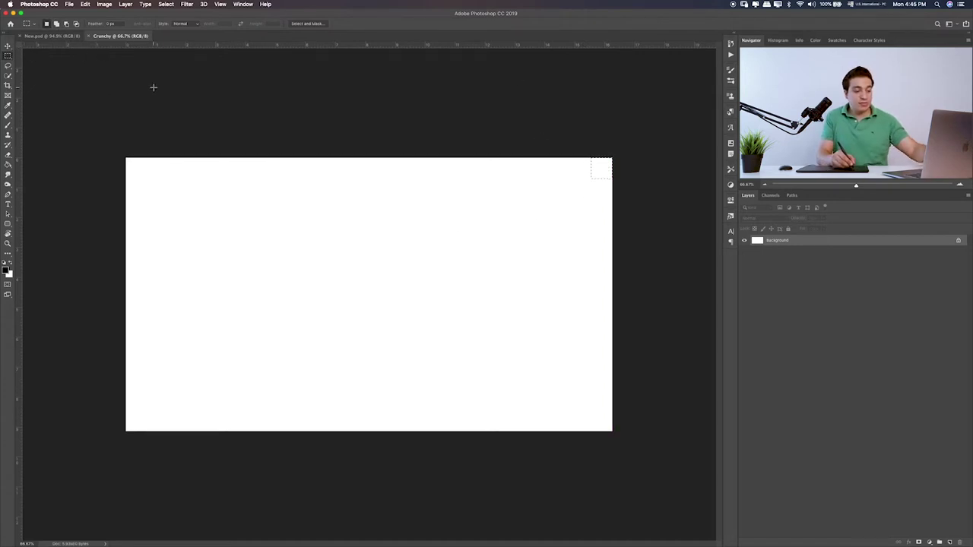
- Drag ruler guides to the top, right, left and bottom margins, moving the square to bottom-left
{"action": "key", "text": "ctrl+r"}
{"action": "key", "text": "ctrl+r"}
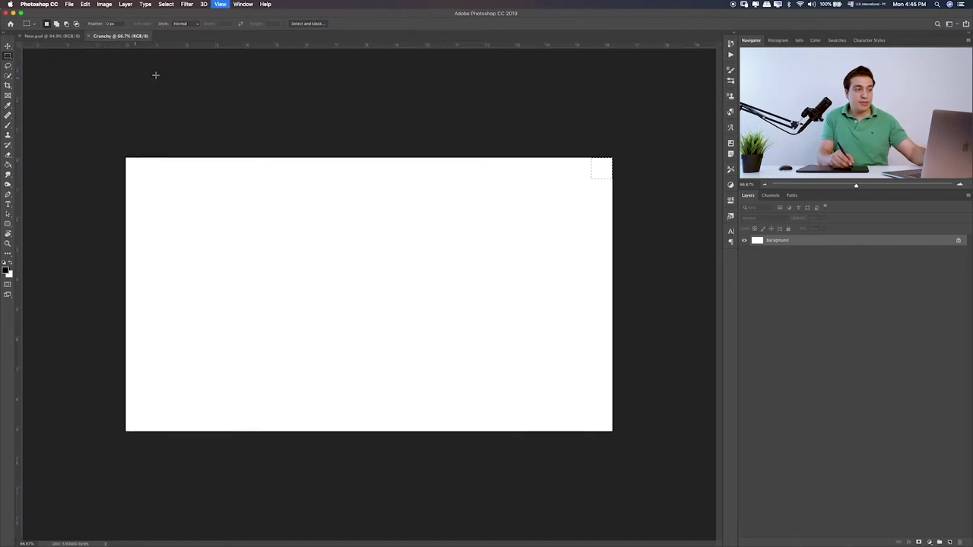
{"action": "mouse_move", "coordinate": [322, 44]}
{"action": "left_mouse_down"}
{"action": "mouse_move", "coordinate": [324, 128]}
{"action": "mouse_move", "coordinate": [347, 179]}
{"action": "left_mouse_up"}
{"action": "left_click_drag", "start_coordinate": [22, 133], "coordinate": [592, 123]}
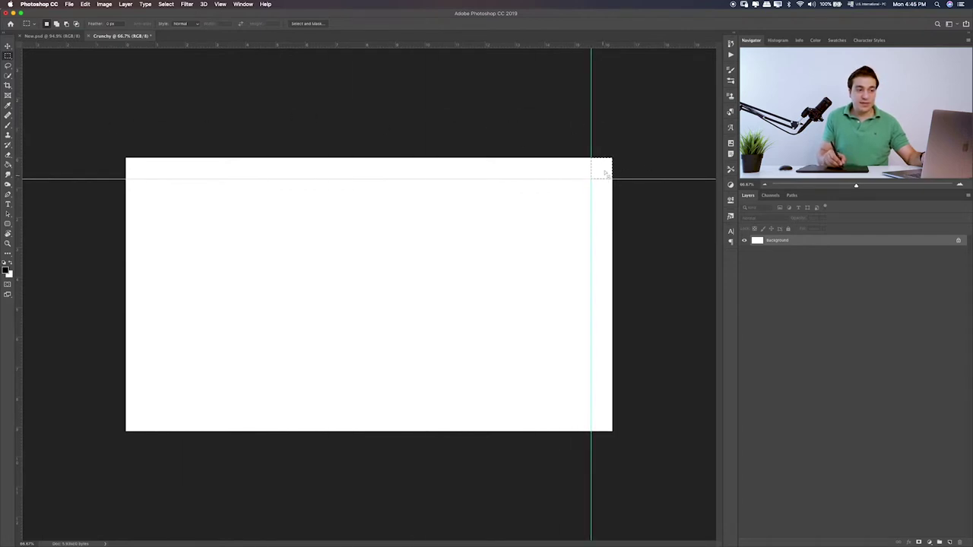
{"action": "left_click_drag", "start_coordinate": [603, 172], "coordinate": [137, 424]}
{"action": "mouse_move", "coordinate": [21, 335]}
{"action": "left_mouse_down"}
{"action": "mouse_move", "coordinate": [174, 319]}
{"action": "mouse_move", "coordinate": [147, 325]}
{"action": "left_mouse_up"}
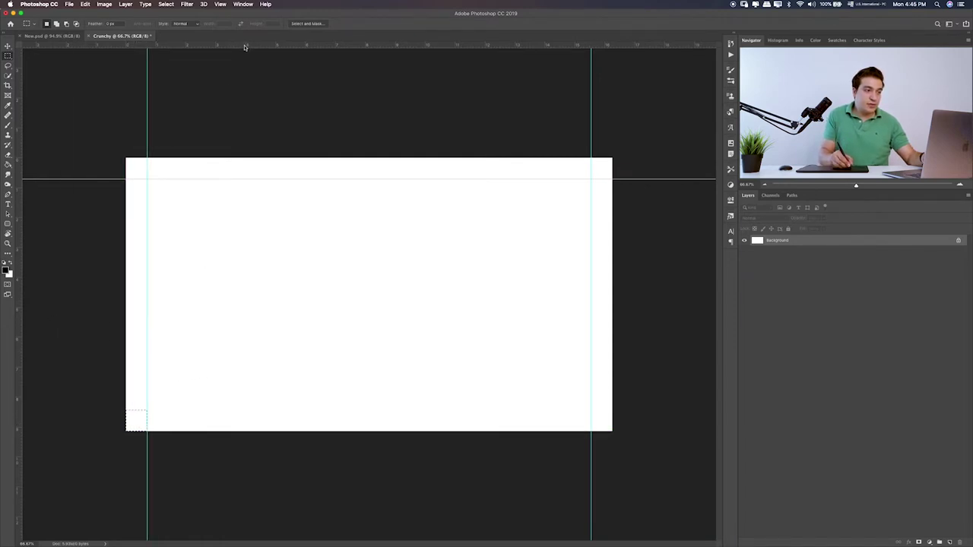
{"action": "mouse_move", "coordinate": [244, 47]}
{"action": "left_mouse_down"}
{"action": "mouse_move", "coordinate": [269, 387]}
{"action": "mouse_move", "coordinate": [259, 411]}
{"action": "left_mouse_up"}
- Hide the margin guides and switch to Finder's Items folder
{"action": "key", "text": "ctrl+plus"}
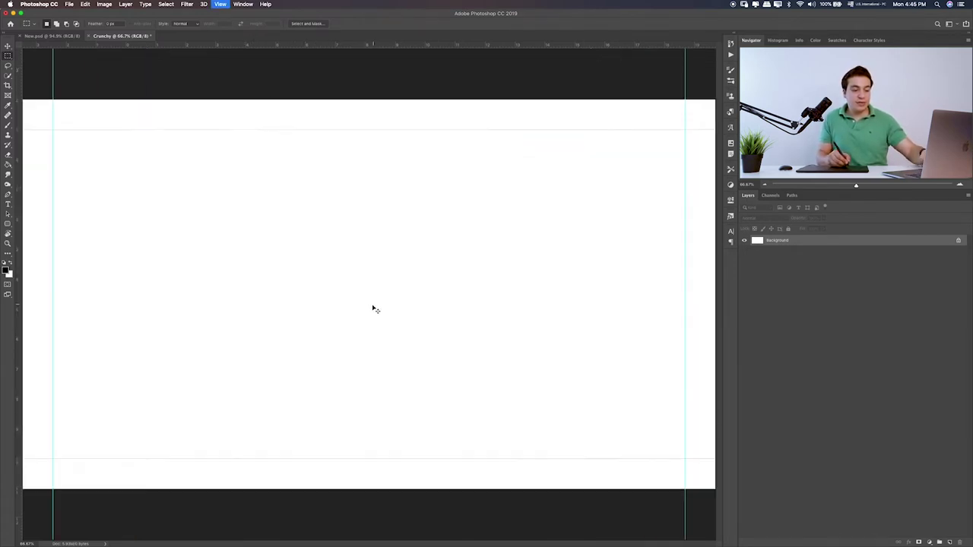
{"action": "key", "text": "ctrl+semicolon"}
{"action": "key", "text": "ctrl+semicolon"}
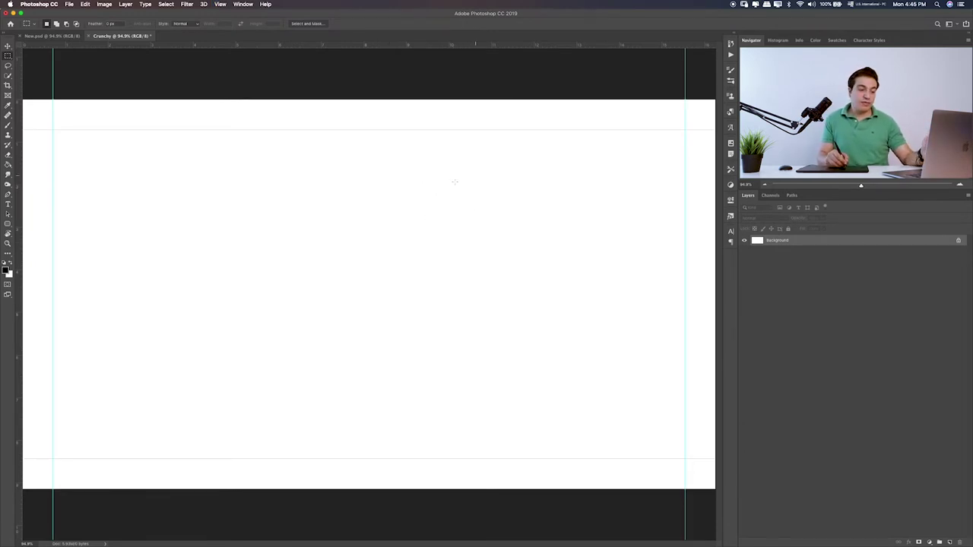
{"action": "key", "text": "ctrl+semicolon"}
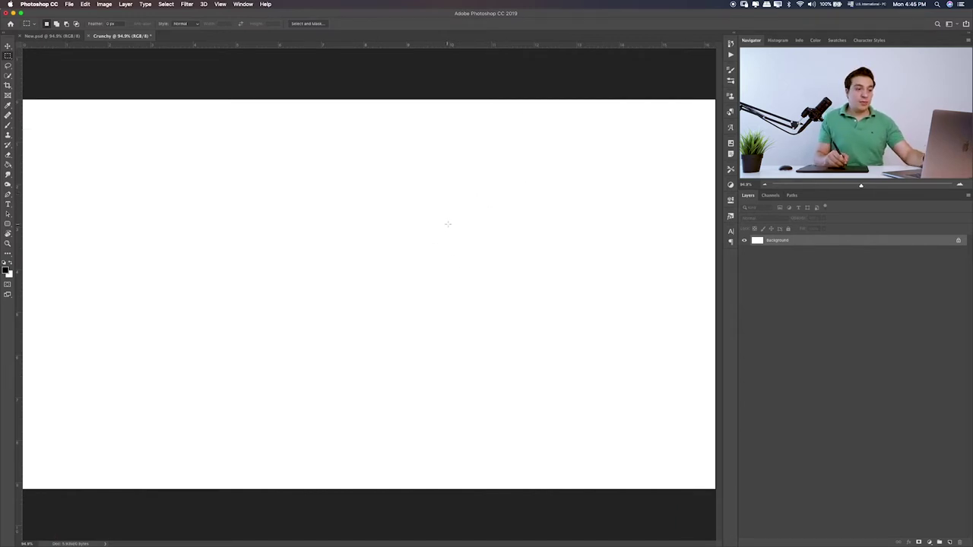
{"action": "key", "text": "super+Tab"}
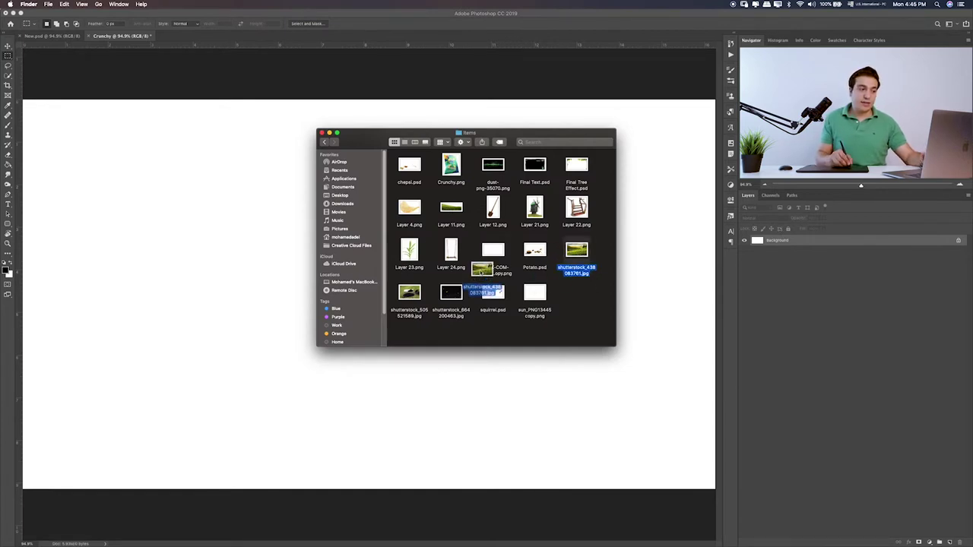
- Drop the green hill shutterstock photo onto the canvas and enlarge it, undoing the first attempt
{"action": "left_click_drag", "start_coordinate": [579, 253], "coordinate": [185, 307]}
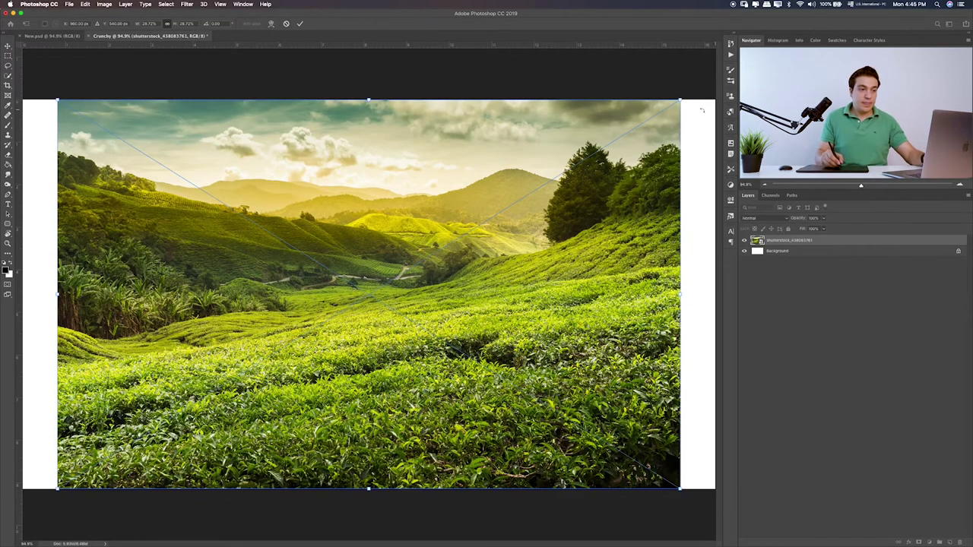
{"action": "left_click_drag", "start_coordinate": [679, 99], "coordinate": [718, 96]}
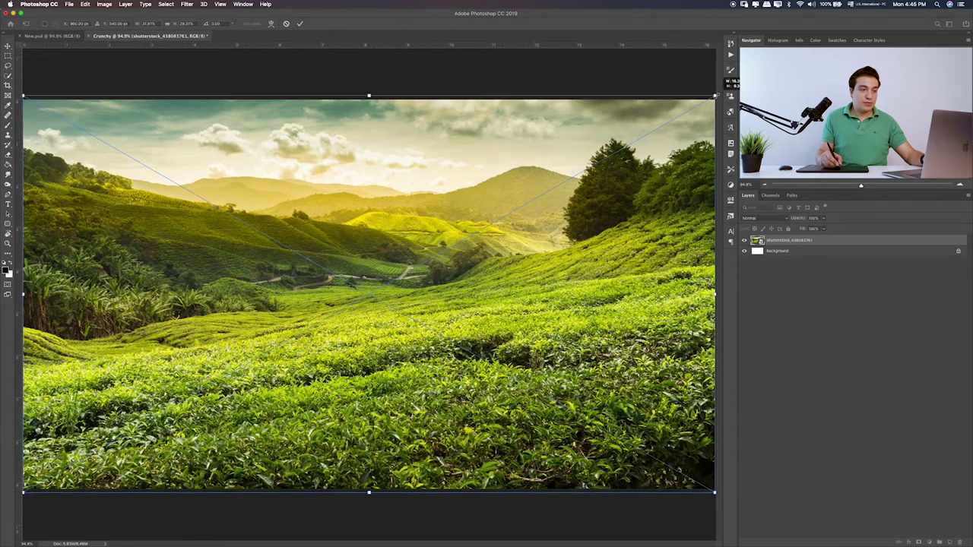
{"action": "left_click_drag", "start_coordinate": [718, 95], "coordinate": [712, 98]}
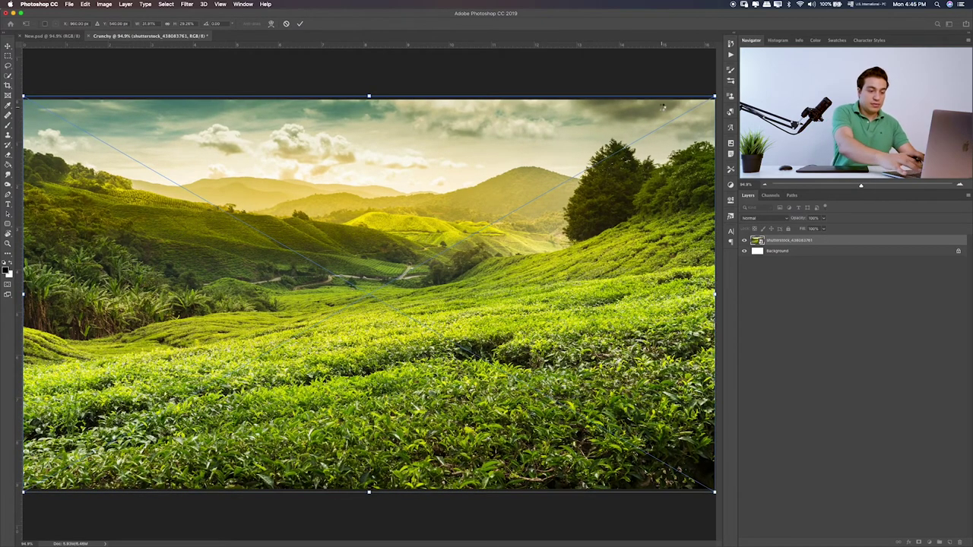
{"action": "key", "text": "Return"}
{"action": "key", "text": "super+0"}
{"action": "key", "text": "super+minus"}
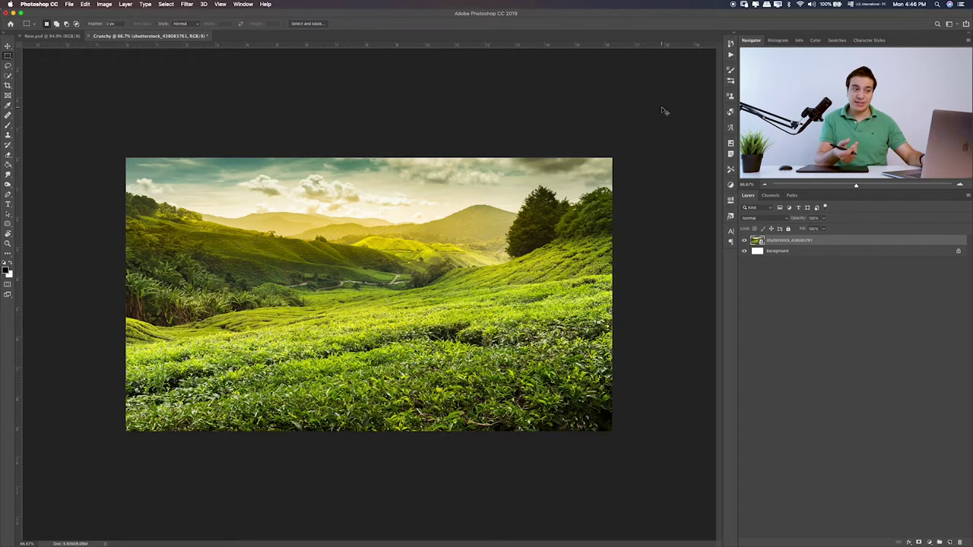
{"action": "key", "text": "super+z"}
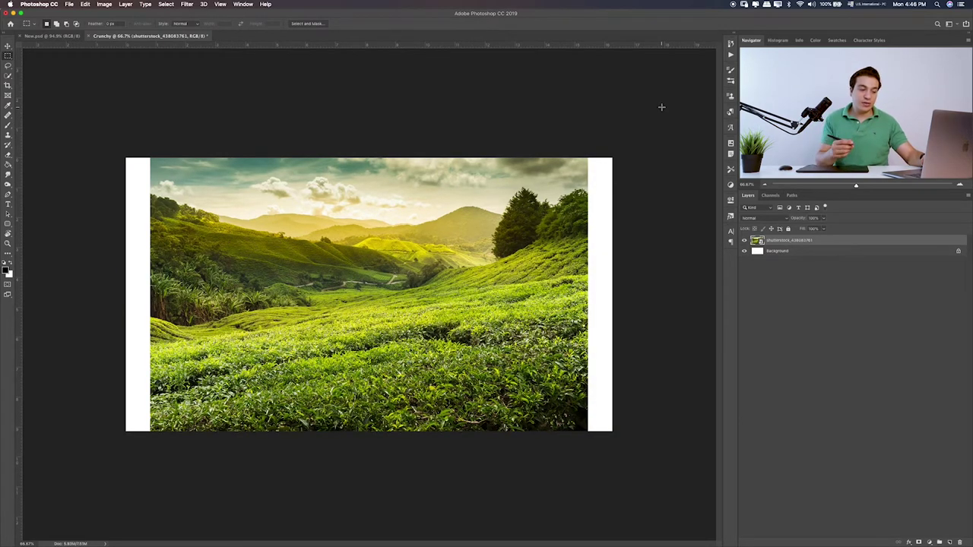
- Free-transform the landscape layer so it covers the whole canvas, then fit the view
{"action": "key", "text": "super+t"}
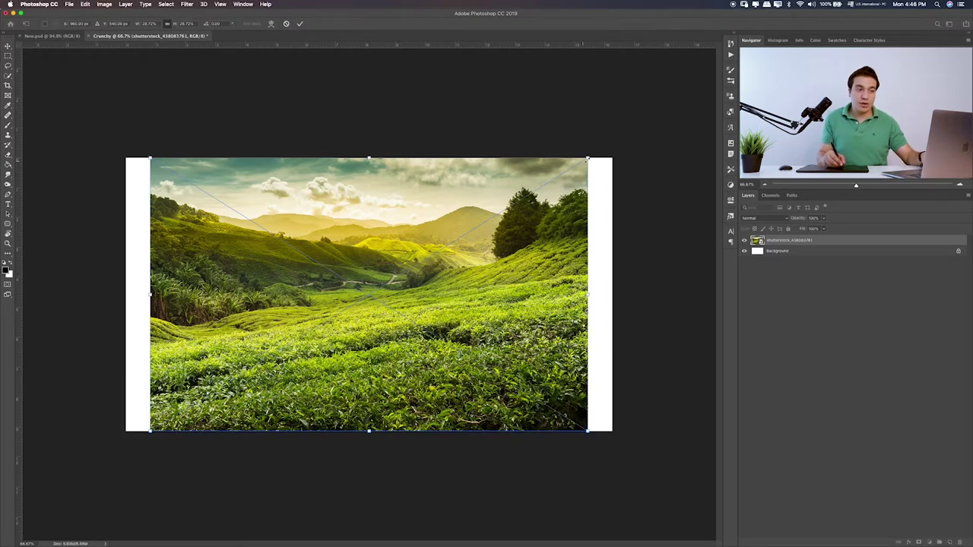
{"action": "mouse_move", "coordinate": [587, 159]}
{"action": "left_mouse_down"}
{"action": "mouse_move", "coordinate": [617, 143]}
{"action": "mouse_move", "coordinate": [610, 139]}
{"action": "left_mouse_up"}
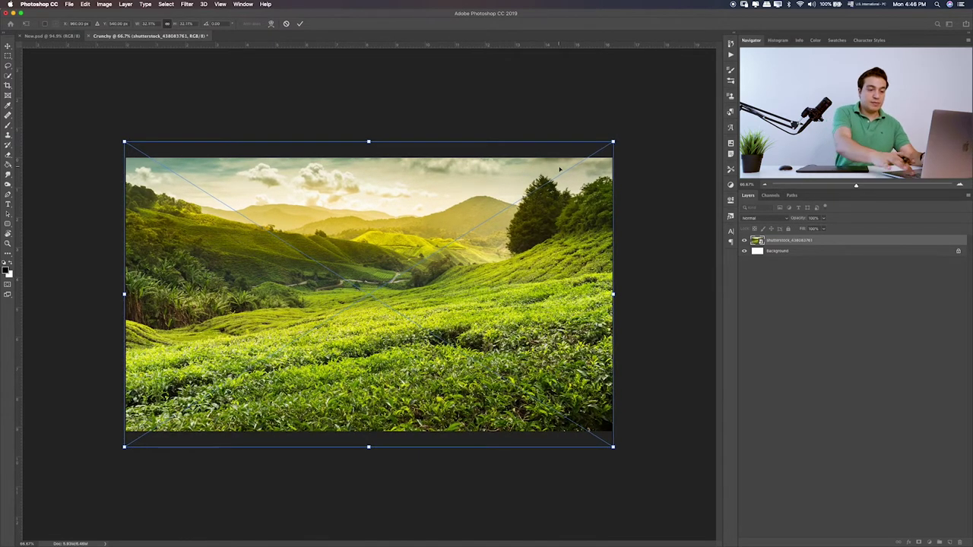
{"action": "key", "text": "Return"}
{"action": "key", "text": "ctrl+0"}
- Preview the Layer 11.png grass image in Finder and drag it into the canvas
{"action": "key", "text": "super+Tab"}
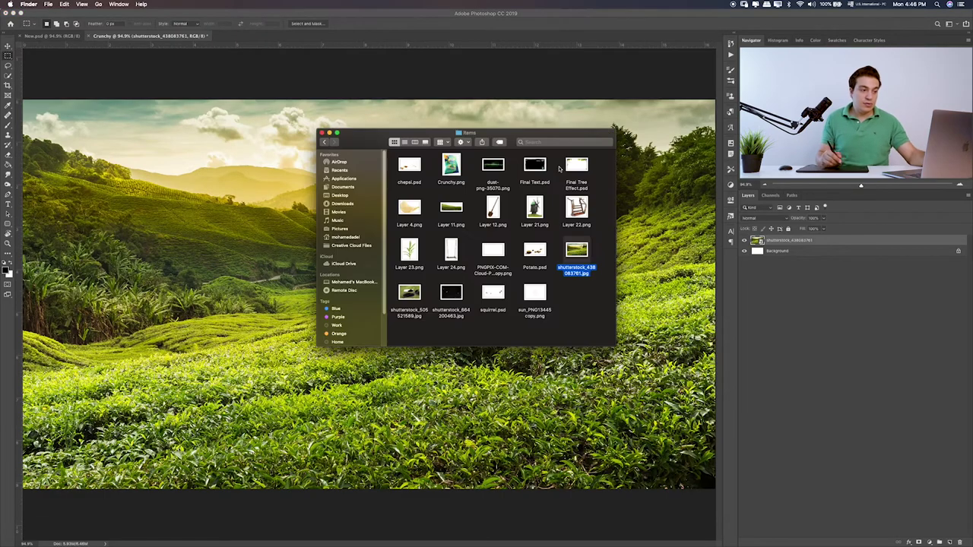
{"action": "left_click", "coordinate": [451, 207]}
{"action": "key", "text": "space"}
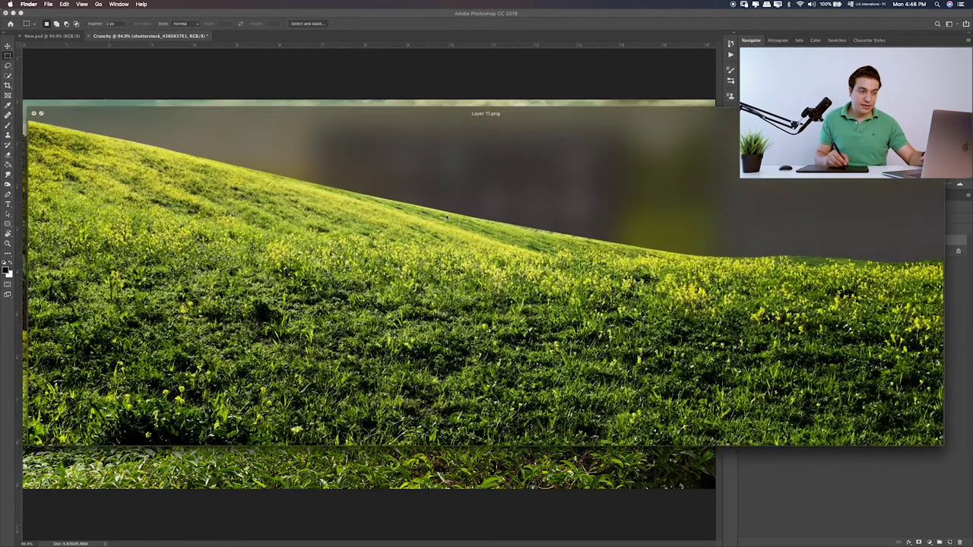
{"action": "key", "text": "space"}
{"action": "left_click_drag", "start_coordinate": [451, 206], "coordinate": [369, 297]}
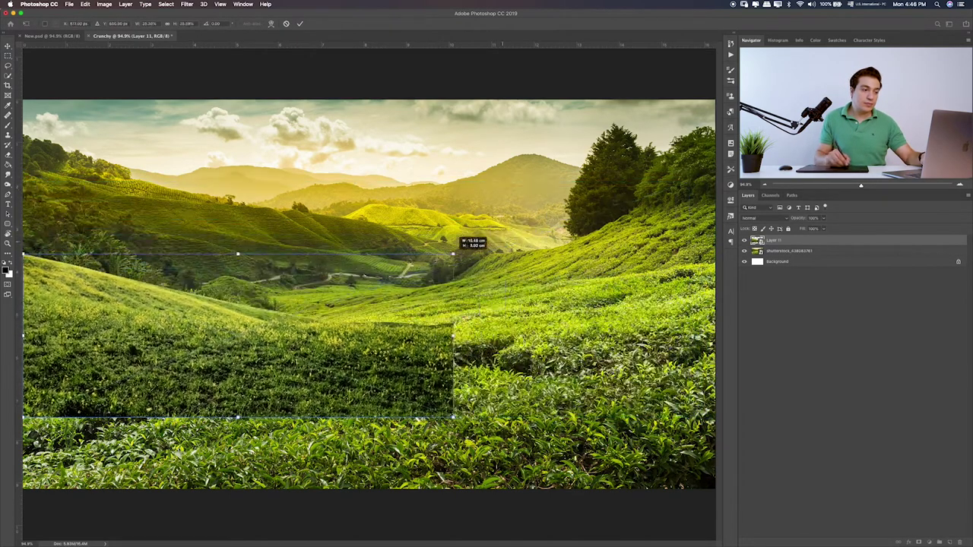
- Shrink Layer 11, move it lower left over the landscape, and commit the transform
{"action": "mouse_move", "coordinate": [700, 177]}
{"action": "left_mouse_down"}
{"action": "mouse_move", "coordinate": [393, 272]}
{"action": "mouse_move", "coordinate": [392, 315]}
{"action": "mouse_move", "coordinate": [409, 368]}
{"action": "mouse_move", "coordinate": [461, 299]}
{"action": "left_mouse_up"}
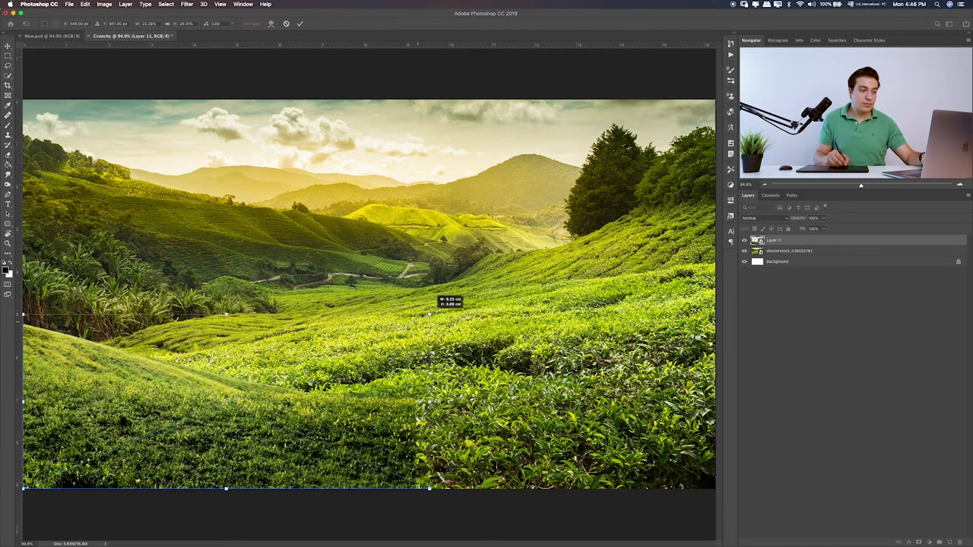
{"action": "left_click_drag", "start_coordinate": [424, 337], "coordinate": [381, 343]}
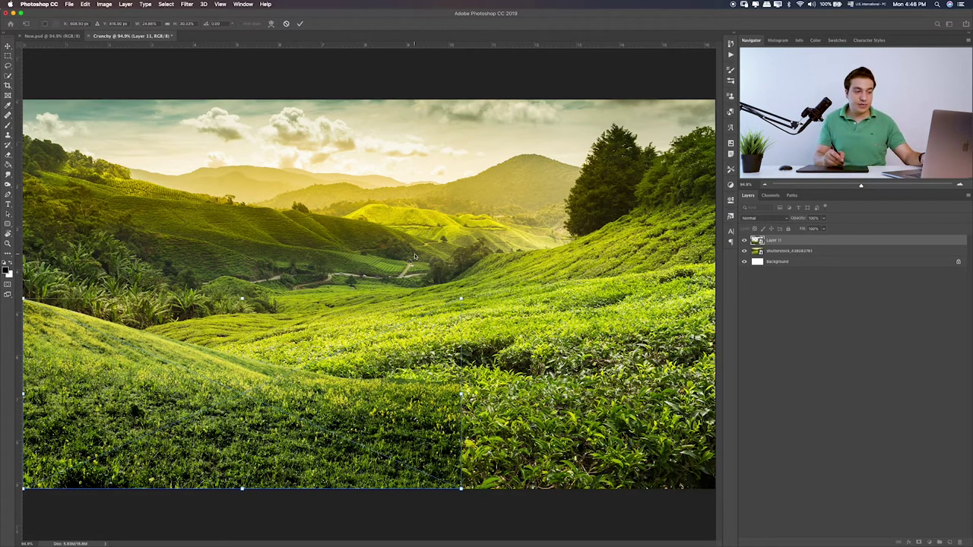
{"action": "key", "text": "Return"}
{"action": "key", "text": "m"}
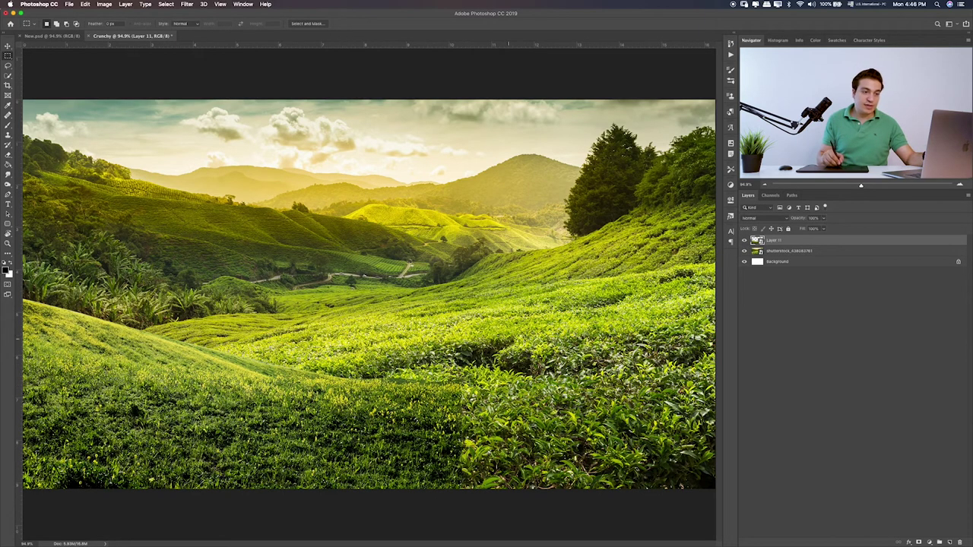
- Add a layer mask to Layer 11 and pick the Brush to paint it
{"action": "left_click", "coordinate": [920, 542]}
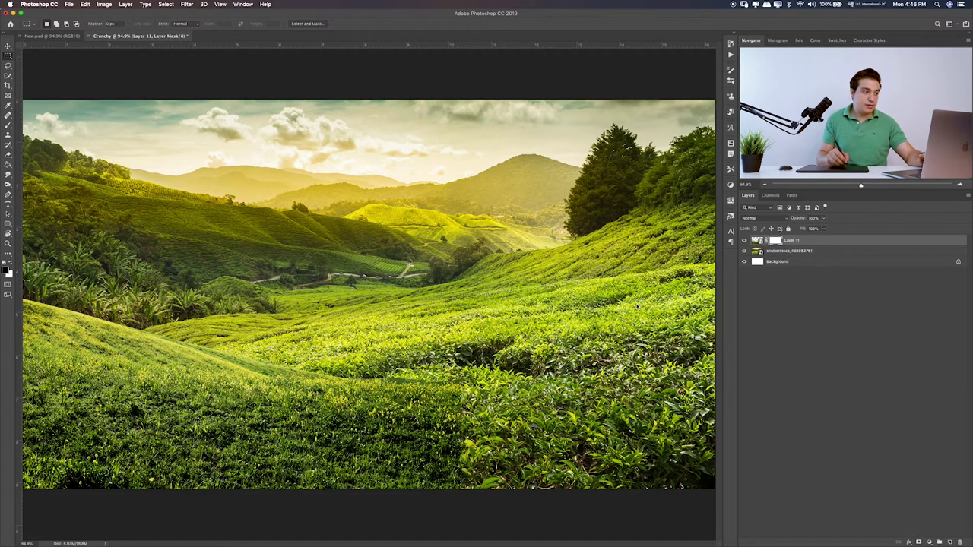
{"action": "key", "text": "b"}
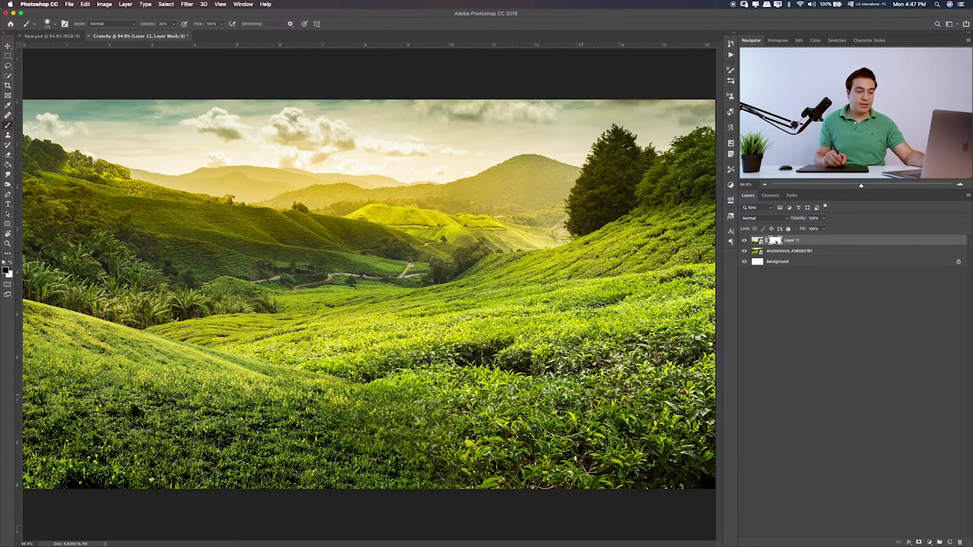
- Place the shutterstock_505521589.jpg dug-hole photo from the Items folder into the Crunchy document
{"action": "key", "text": "m"}
{"action": "key", "text": "super+Tab"}
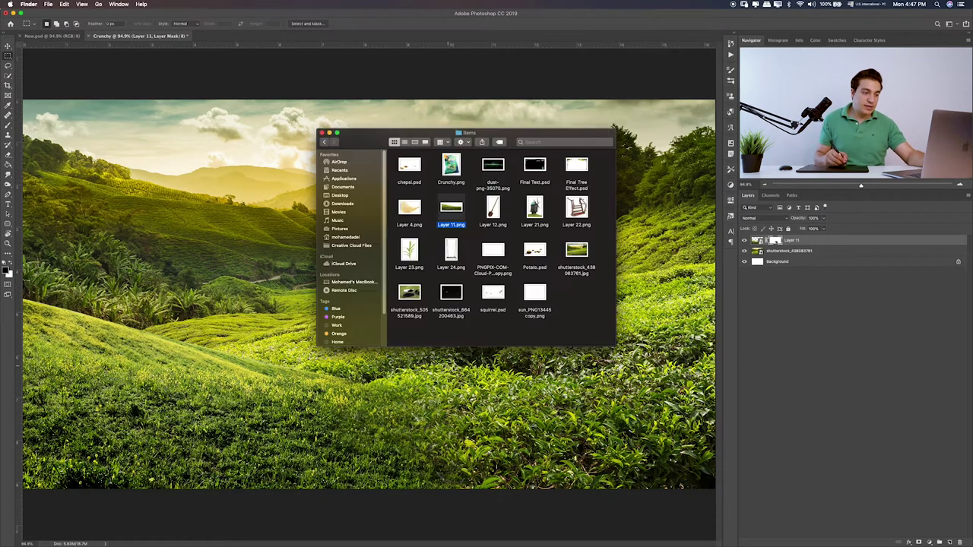
{"action": "left_click", "coordinate": [410, 301]}
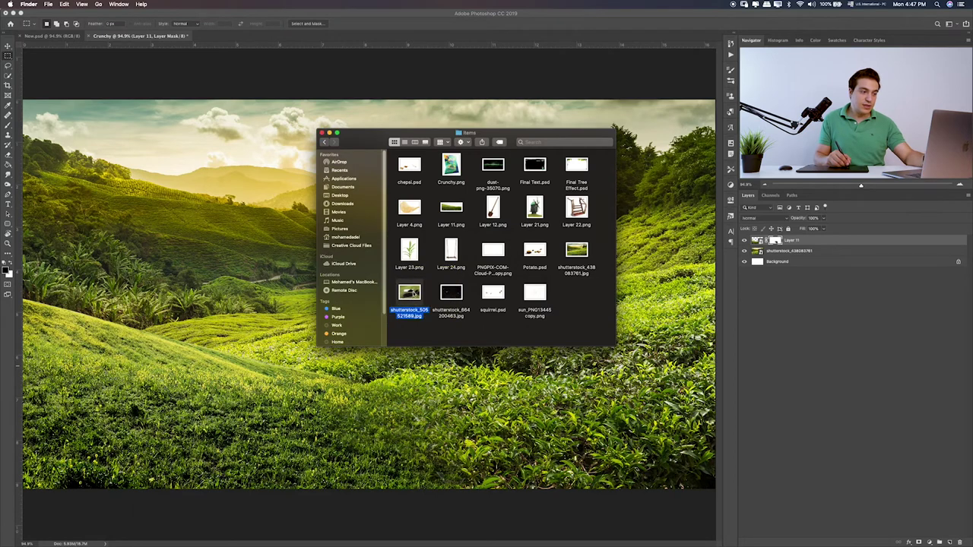
{"action": "left_click_drag", "start_coordinate": [410, 293], "coordinate": [209, 335]}
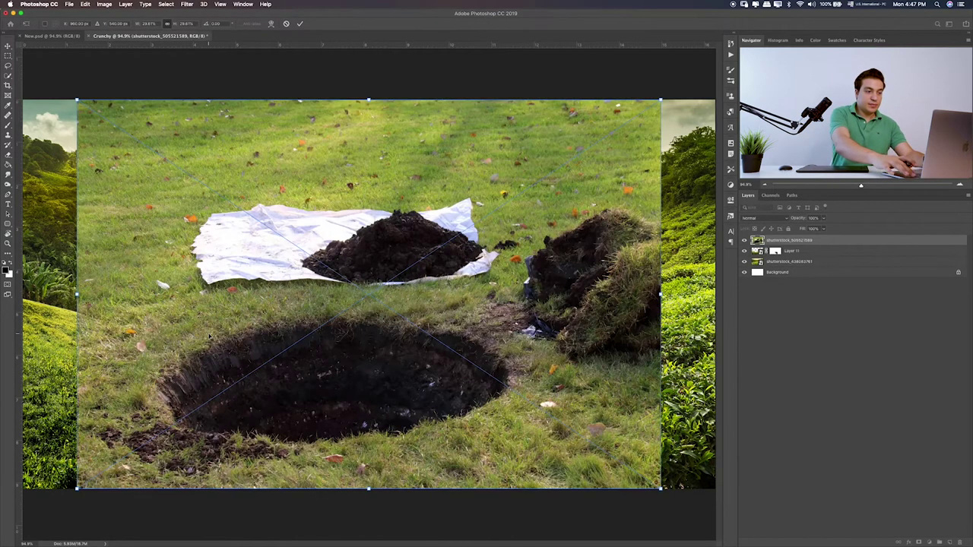
{"action": "key", "text": "Return"}
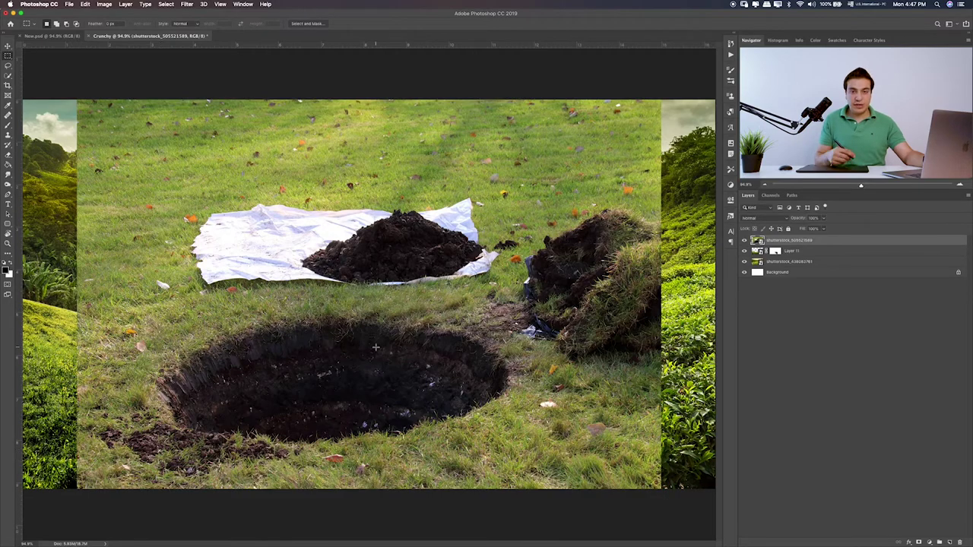
- Scale the hole photo down to a small patch and move it onto the right hillside
{"action": "key", "text": "ctrl+t"}
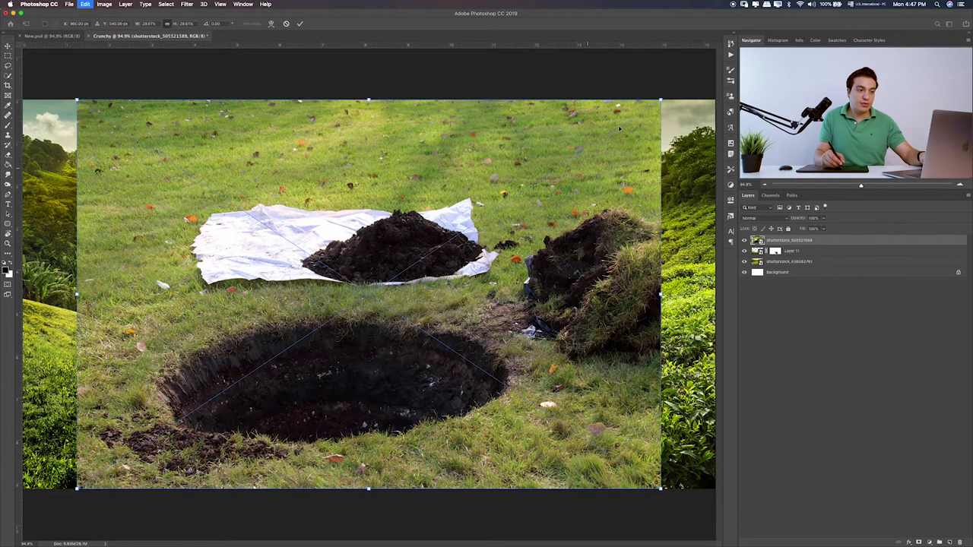
{"action": "mouse_move", "coordinate": [661, 99]}
{"action": "left_mouse_down"}
{"action": "mouse_move", "coordinate": [508, 322]}
{"action": "mouse_move", "coordinate": [582, 336]}
{"action": "left_mouse_up"}
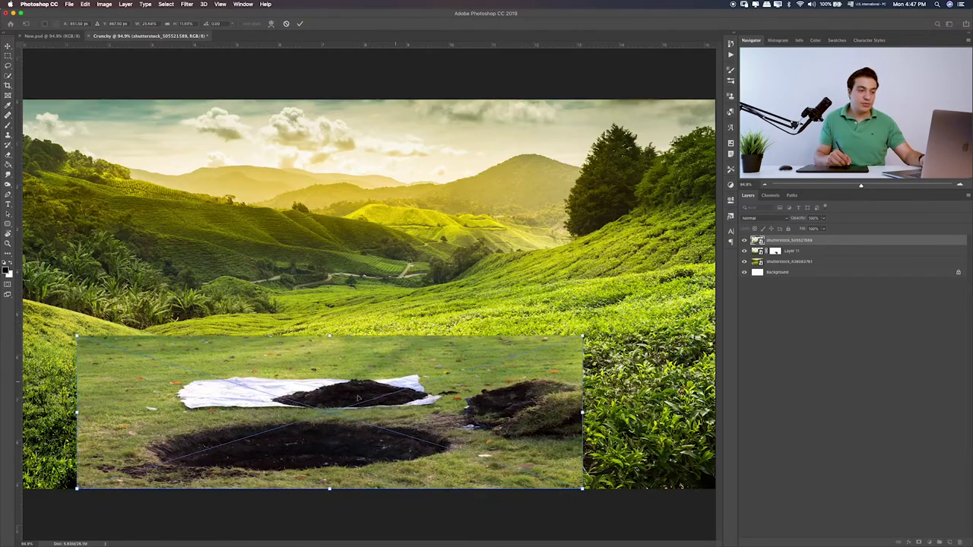
{"action": "left_click_drag", "start_coordinate": [341, 436], "coordinate": [544, 328]}
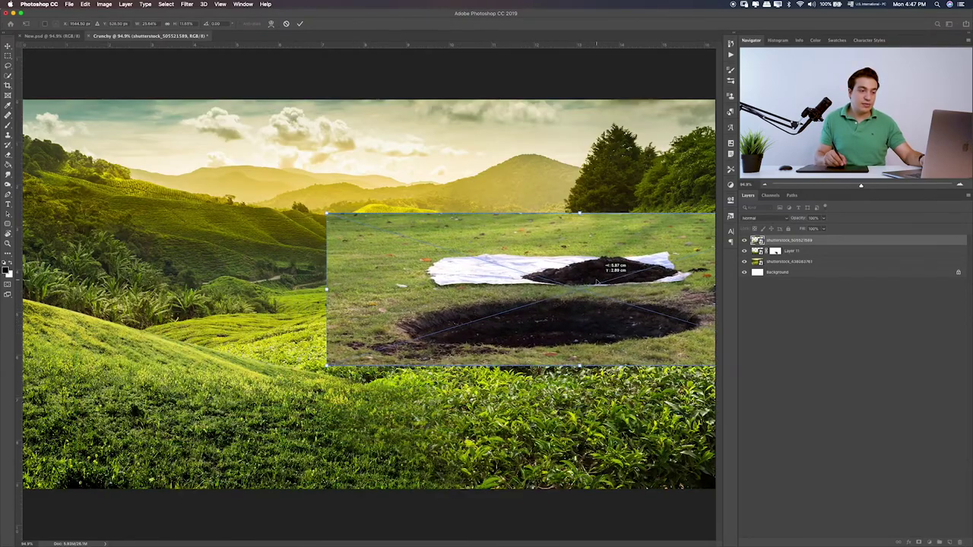
{"action": "left_click_drag", "start_coordinate": [280, 230], "coordinate": [495, 298]}
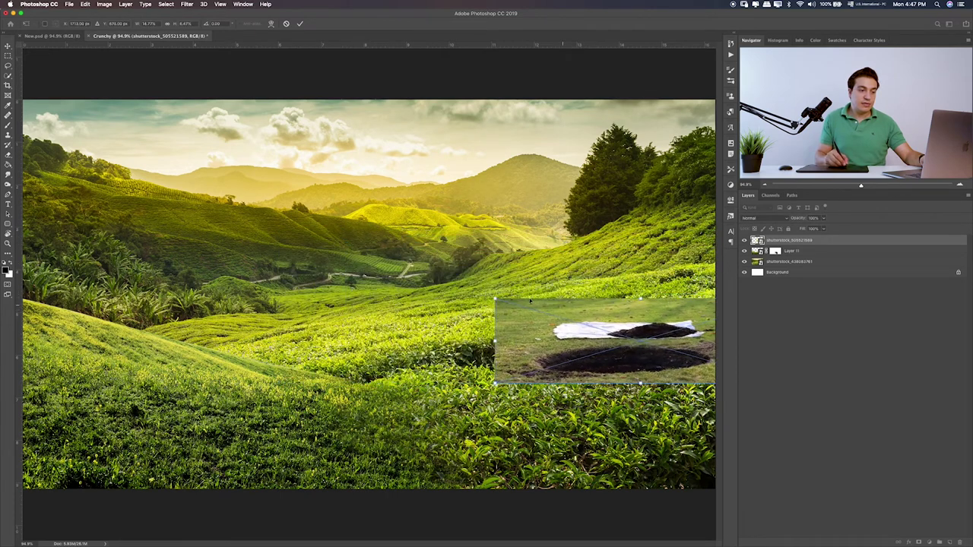
{"action": "left_click_drag", "start_coordinate": [573, 308], "coordinate": [474, 304]}
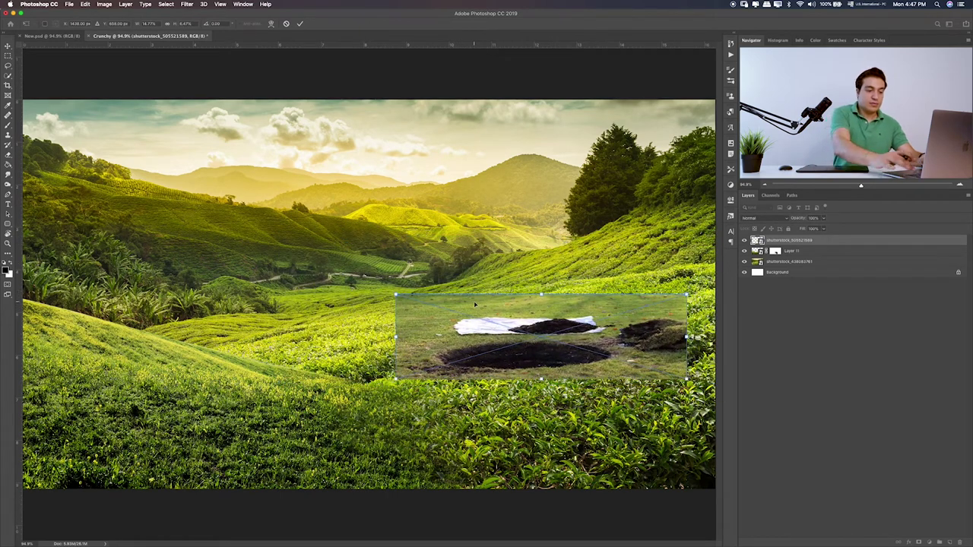
{"action": "key", "text": "Return"}
- Cycle the patch's blend modes (Multiply, Color Dodge, Soft Light, Pin Light, Overlay) to blend it in
{"action": "key", "text": "shift+alt+m"}
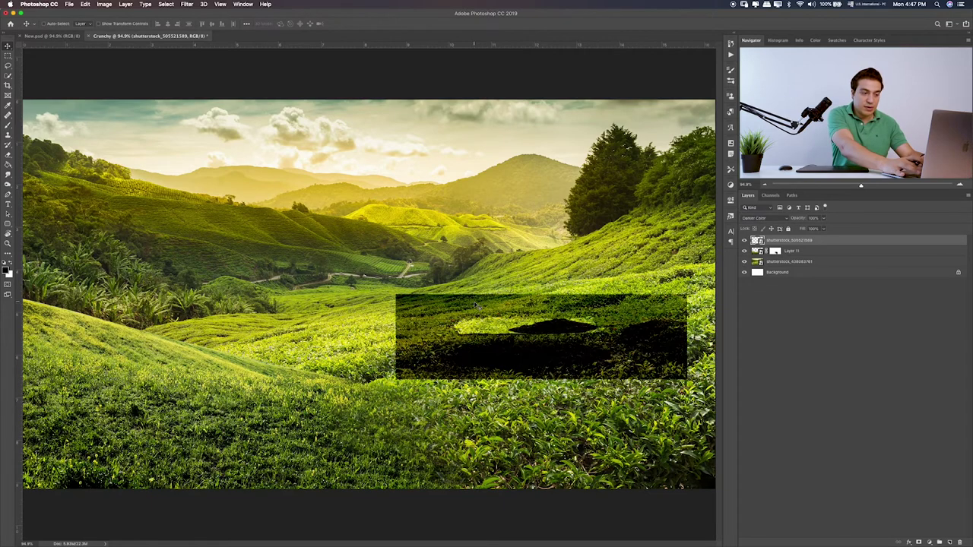
{"action": "key", "text": "shift+alt+d"}
{"action": "key", "text": "shift+alt+w"}
{"action": "key", "text": "shift+alt+o"}
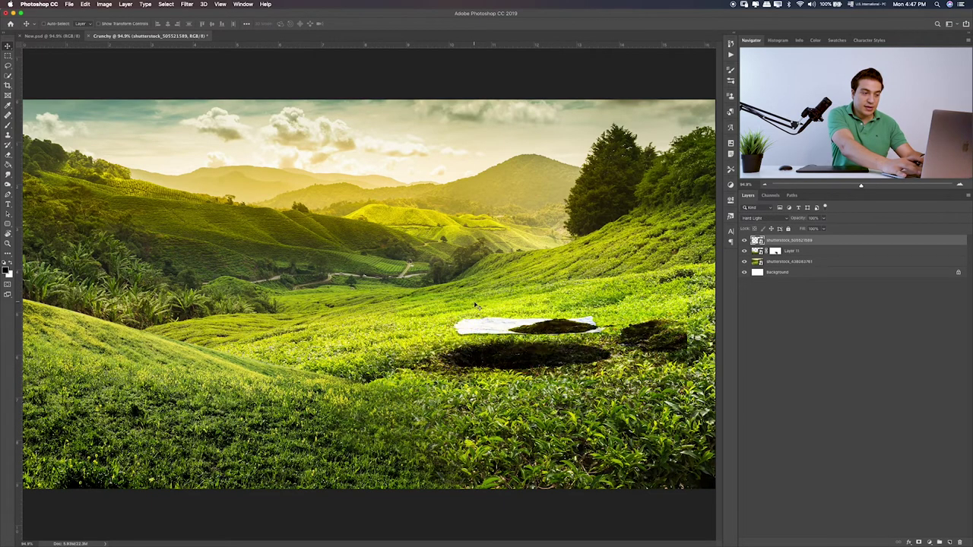
{"action": "key", "text": "shift+alt+f"}
{"action": "key", "text": "shift+plus"}
{"action": "key", "text": "shift+plus"}
{"action": "key", "text": "shift+plus"}
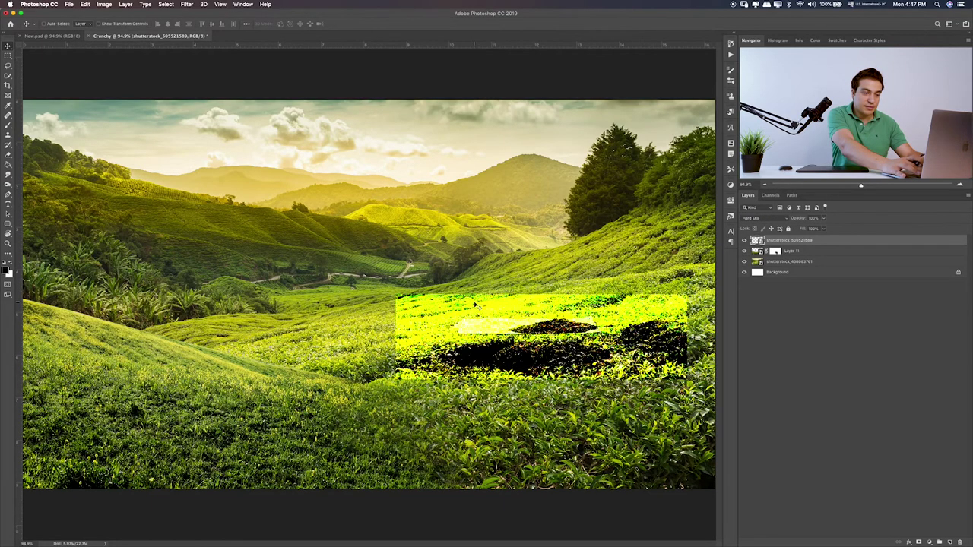
{"action": "key", "text": "shift+plus"}
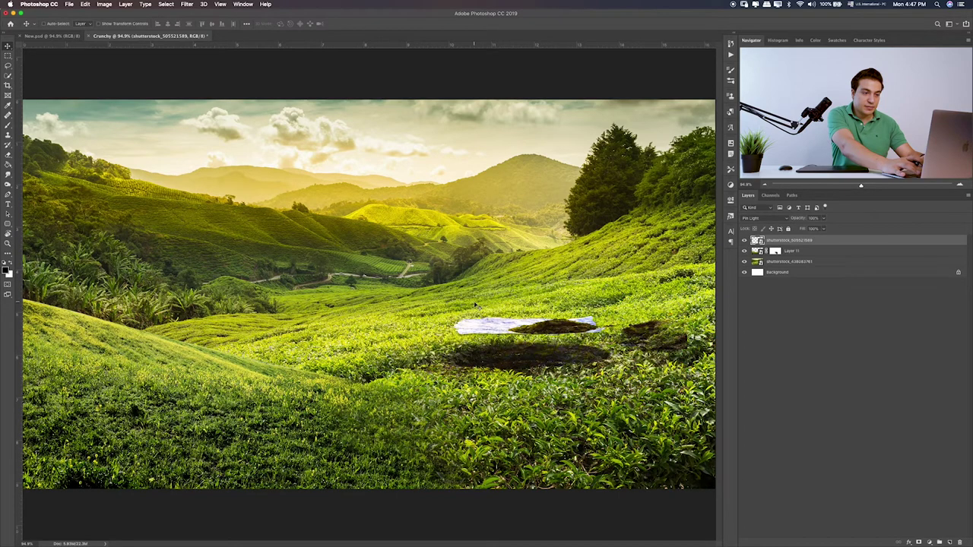
{"action": "key", "text": "shift+plus"}
{"action": "key", "text": "shift+plus"}
{"action": "key", "text": "shift+minus"}
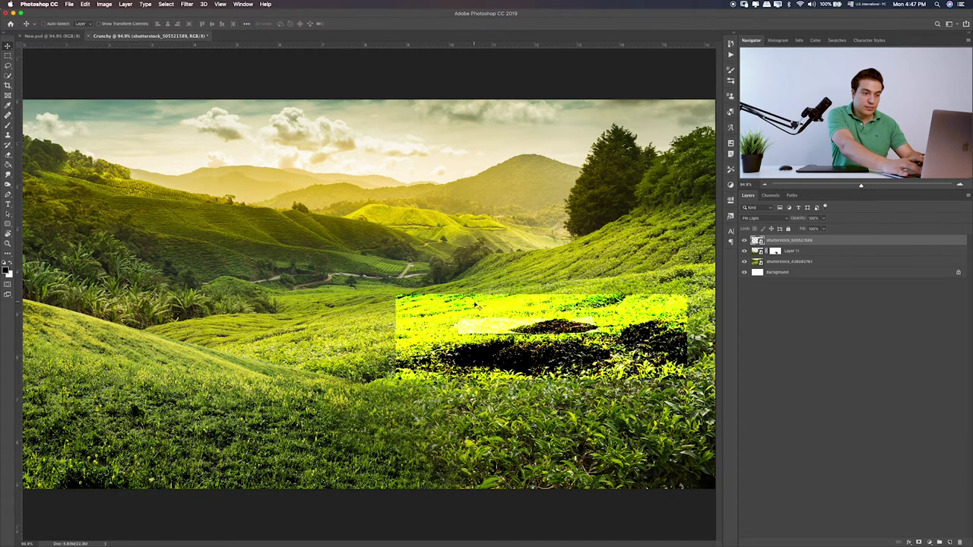
{"action": "key", "text": "shift+minus"}
{"action": "key", "text": "shift+plus"}
{"action": "key", "text": "shift+plus"}
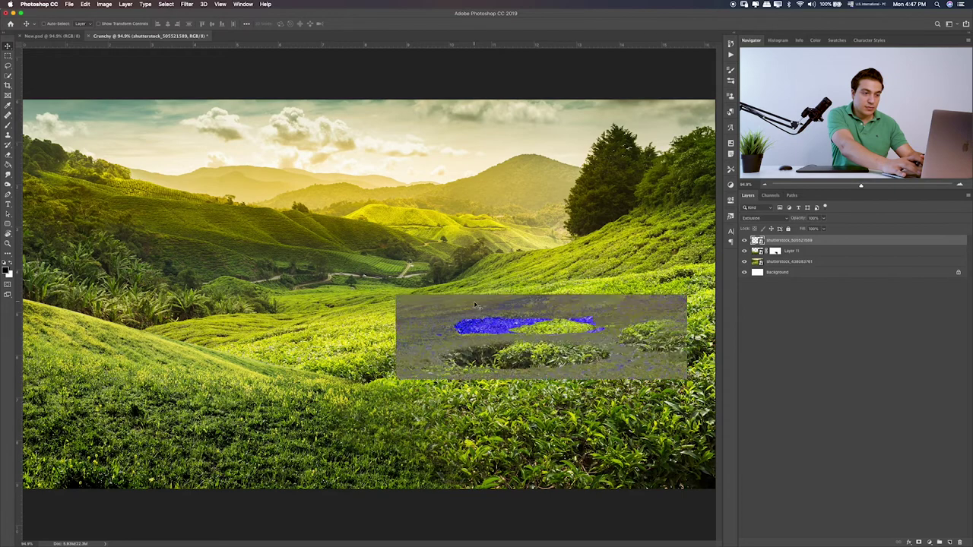
{"action": "key", "text": "shift+plus"}
{"action": "key", "text": "shift+plus"}
{"action": "key", "text": "shift+plus"}
{"action": "key", "text": "shift+plus"}
{"action": "key", "text": "shift+plus"}
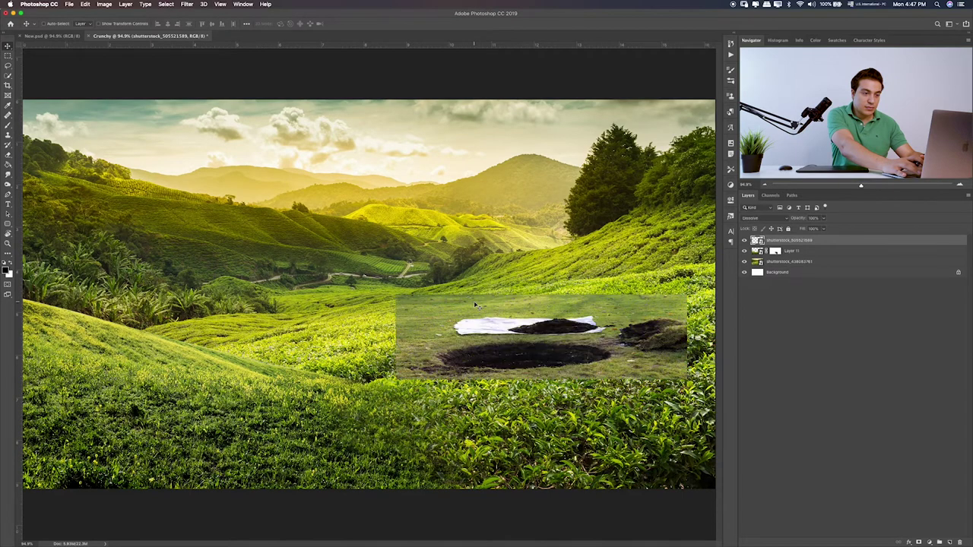
{"action": "key", "text": "shift+plus"}
{"action": "key", "text": "shift+plus"}
{"action": "key", "text": "shift+plus"}
{"action": "key", "text": "shift+plus"}
{"action": "key", "text": "shift+plus"}
{"action": "key", "text": "shift+plus"}
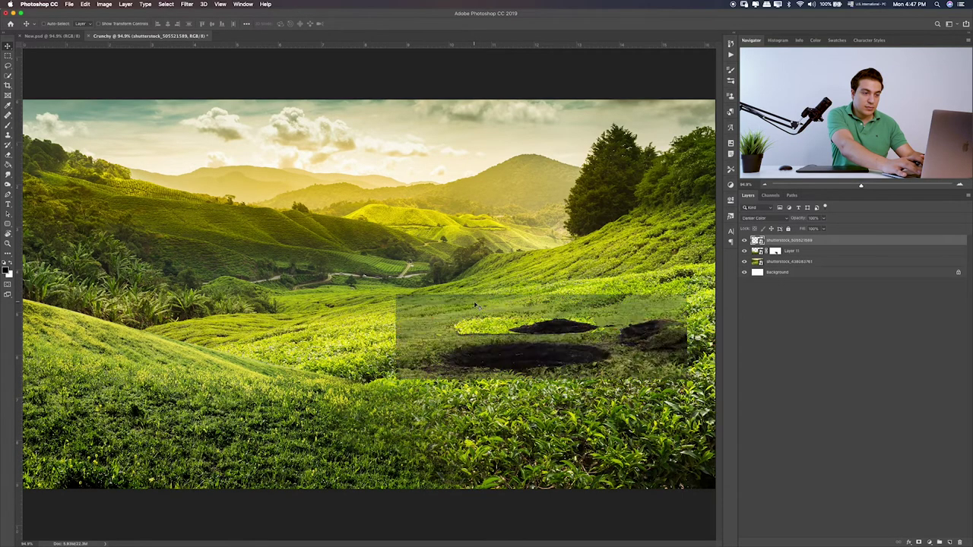
{"action": "key", "text": "shift+plus"}
{"action": "key", "text": "shift+plus"}
{"action": "key", "text": "shift+plus"}
{"action": "key", "text": "shift+plus"}
{"action": "key", "text": "shift+plus"}
{"action": "key", "text": "shift+plus"}
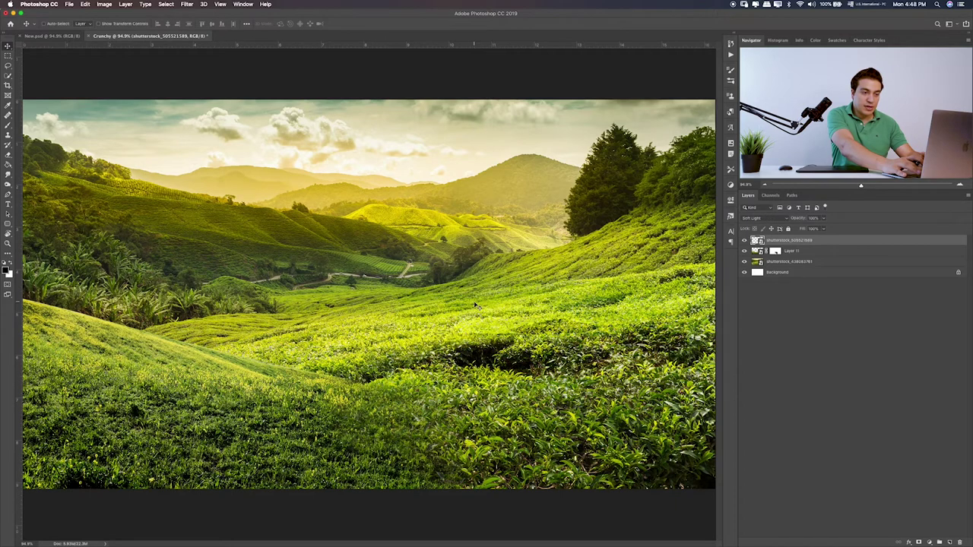
{"action": "key", "text": "shift+plus"}
{"action": "key", "text": "shift+plus"}
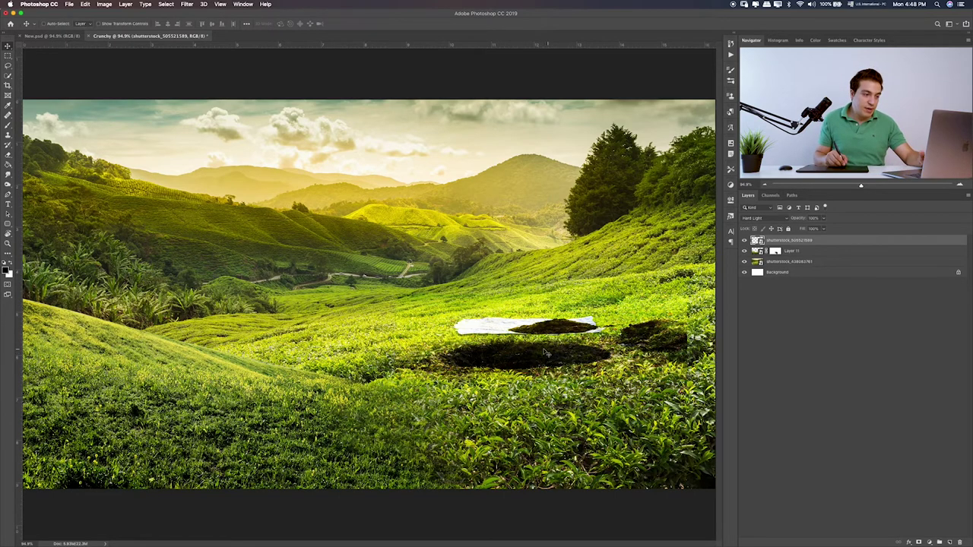
- Nudge the hole patch left, then Free Transform it slightly taller and wider and apply
{"action": "mouse_move", "coordinate": [547, 349]}
{"action": "left_mouse_down"}
{"action": "mouse_move", "coordinate": [517, 341]}
{"action": "mouse_move", "coordinate": [528, 353]}
{"action": "left_mouse_up"}
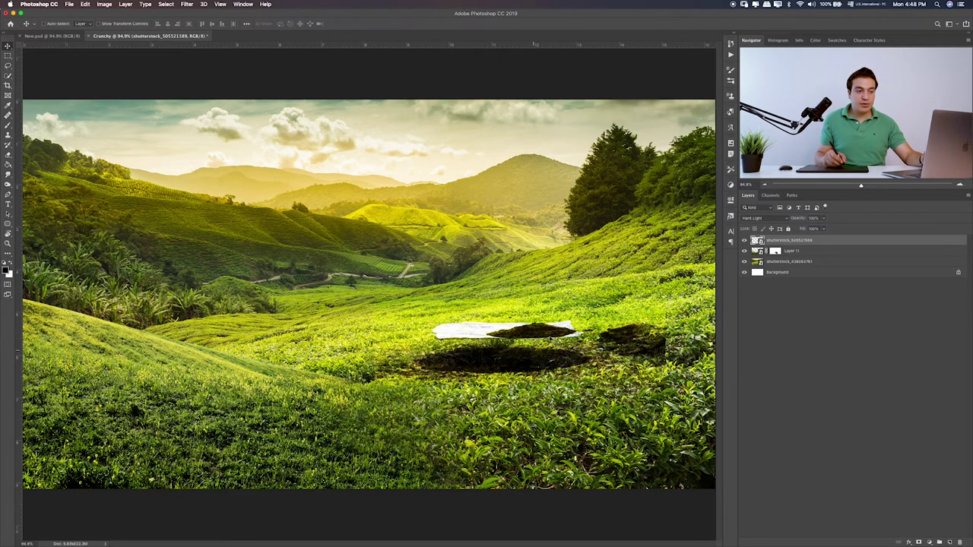
{"action": "key", "text": "ctrl+t"}
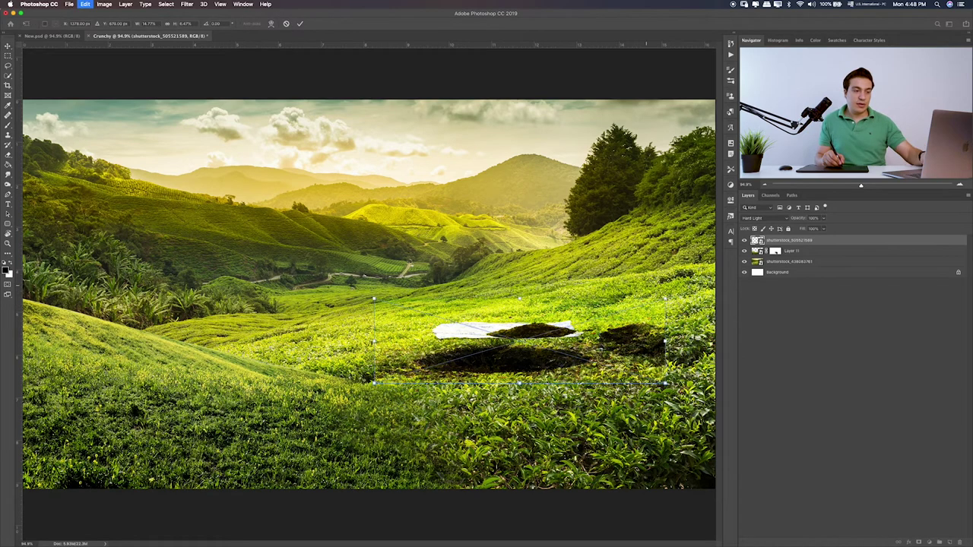
{"action": "left_click_drag", "start_coordinate": [666, 298], "coordinate": [665, 293]}
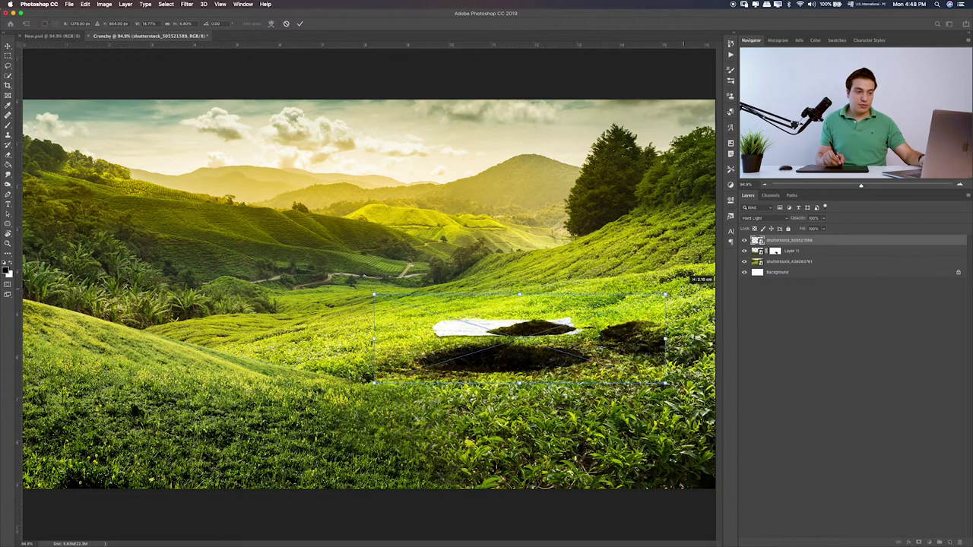
{"action": "left_click_drag", "start_coordinate": [666, 339], "coordinate": [685, 339]}
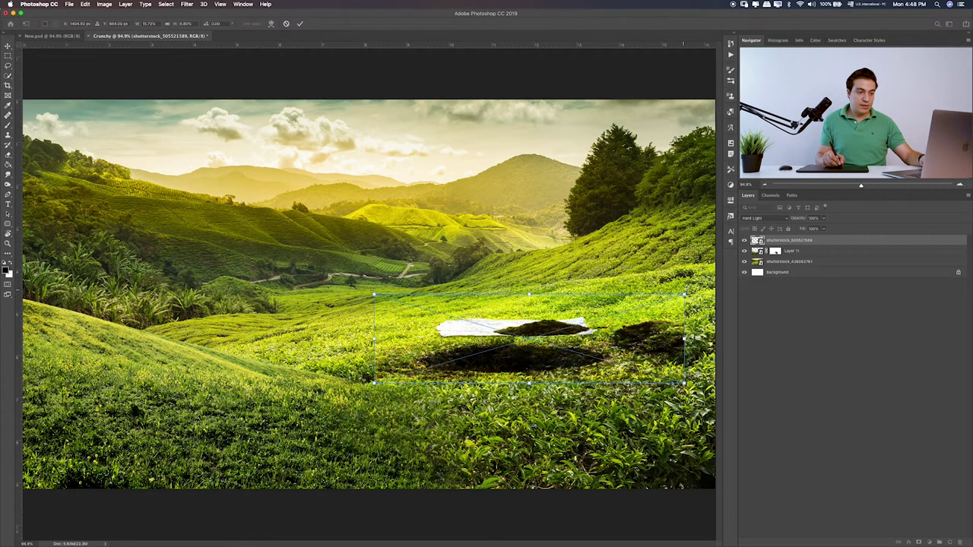
{"action": "left_click_drag", "start_coordinate": [637, 318], "coordinate": [618, 318]}
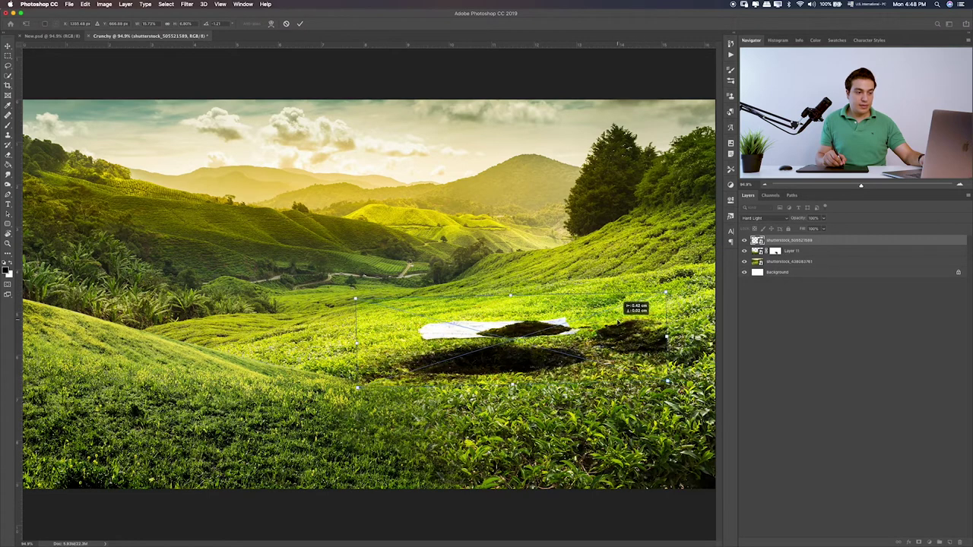
{"action": "key", "text": "Return"}
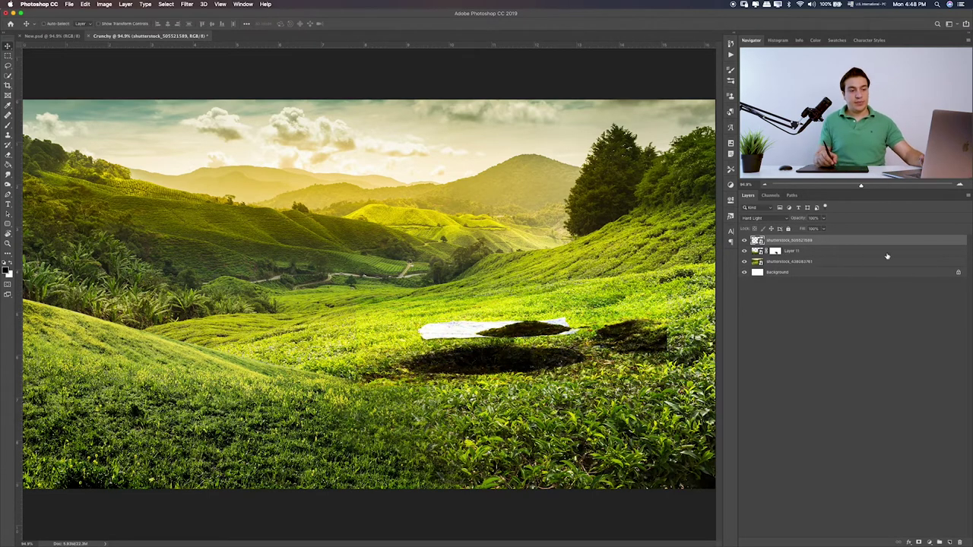
- Add a mask to the hole patch and paint it at 100% brush opacity, zoomed to 200%
{"action": "left_click", "coordinate": [918, 542]}
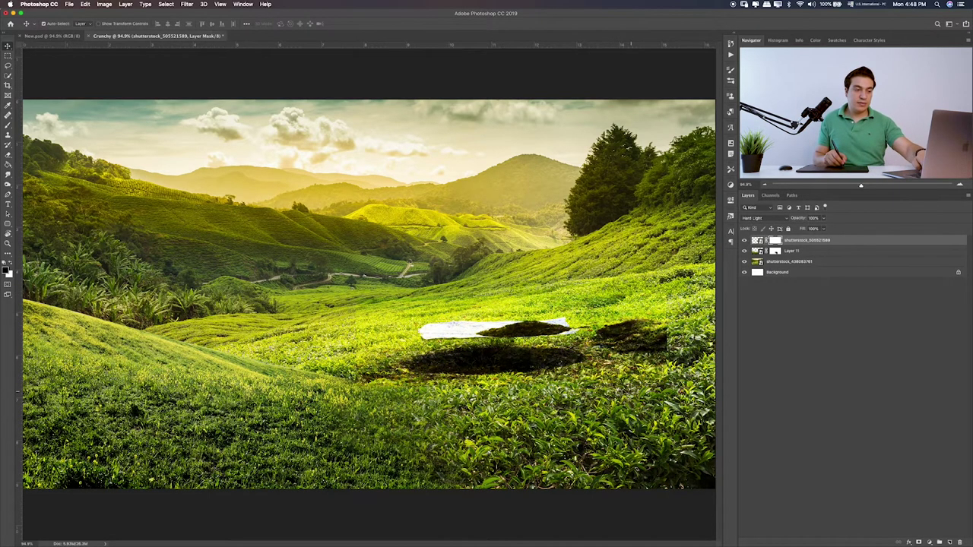
{"action": "key", "text": "super+plus"}
{"action": "key", "text": "super+plus"}
{"action": "scroll", "coordinate": [500, 351], "scroll_direction": "right", "scroll_amount": 10}
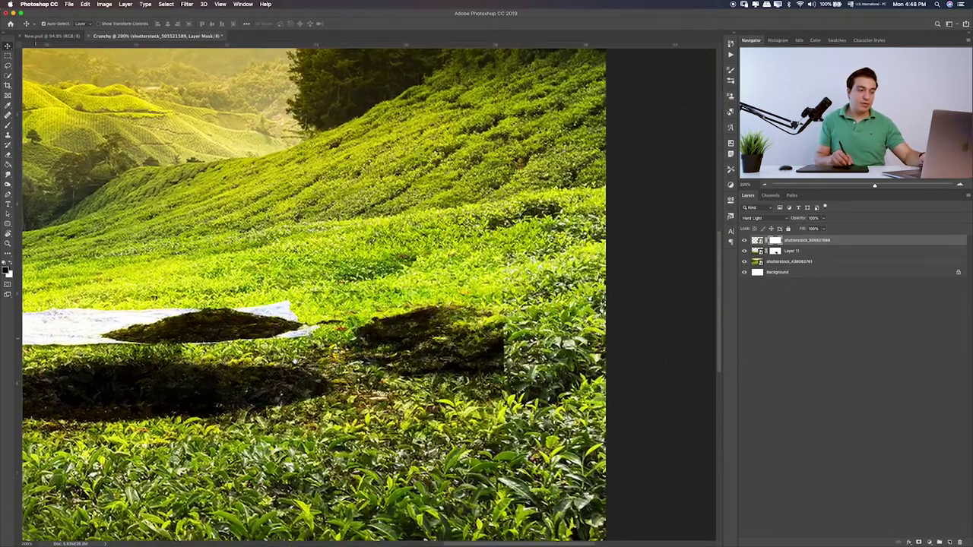
{"action": "key", "text": "b"}
{"action": "key", "text": "0"}
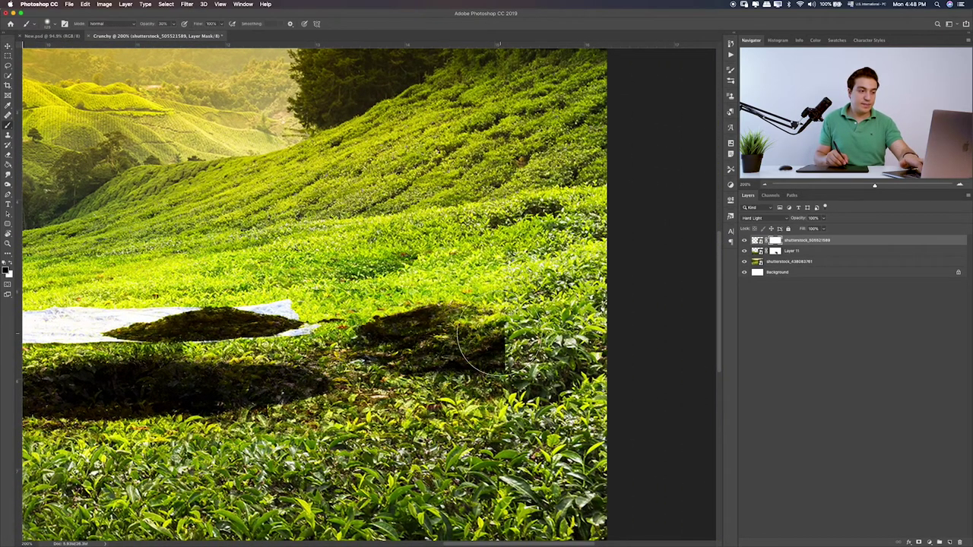
{"action": "mouse_move", "coordinate": [476, 311]}
{"action": "left_mouse_down"}
{"action": "mouse_move", "coordinate": [476, 380]}
{"action": "mouse_move", "coordinate": [365, 316]}
{"action": "left_mouse_up"}
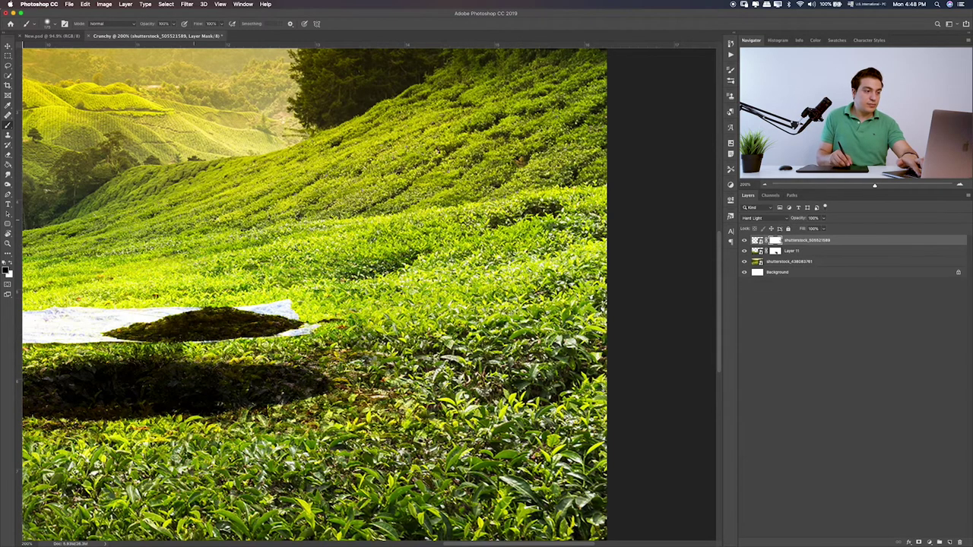
{"action": "scroll", "coordinate": [278, 334], "scroll_direction": "left", "scroll_amount": 5}
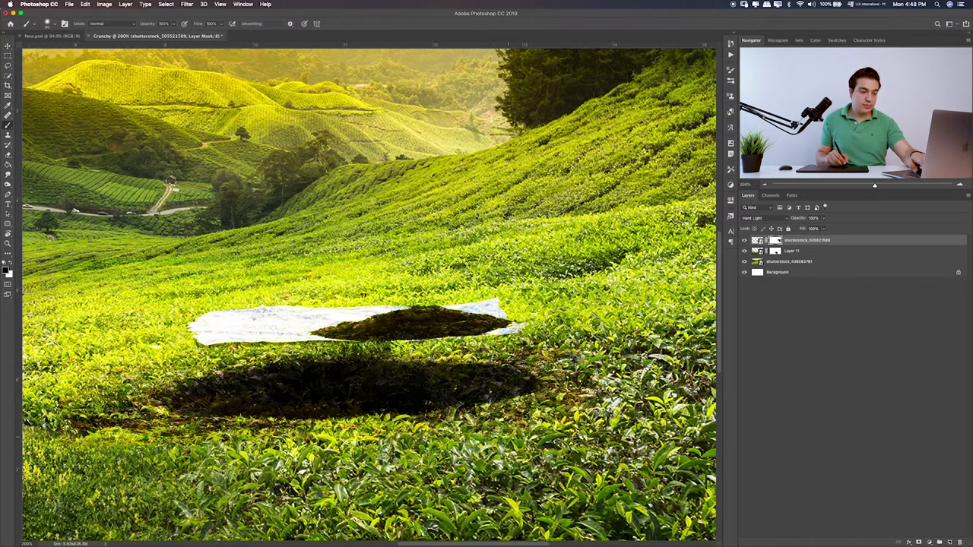
- Zoomed out, paint away the white paper and pale streaks, and soften the dark area below
{"action": "key", "text": "ctrl+minus"}
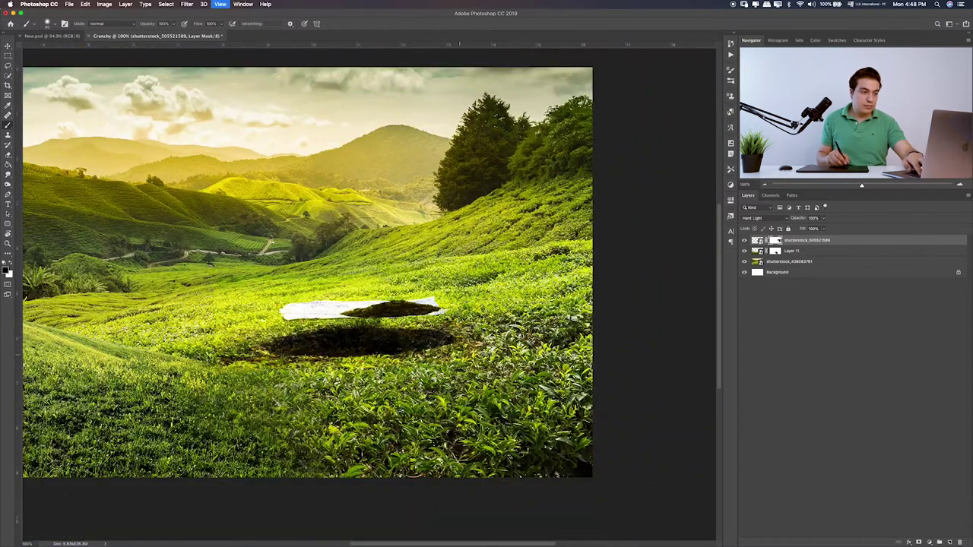
{"action": "left_click_drag", "start_coordinate": [435, 304], "coordinate": [271, 308]}
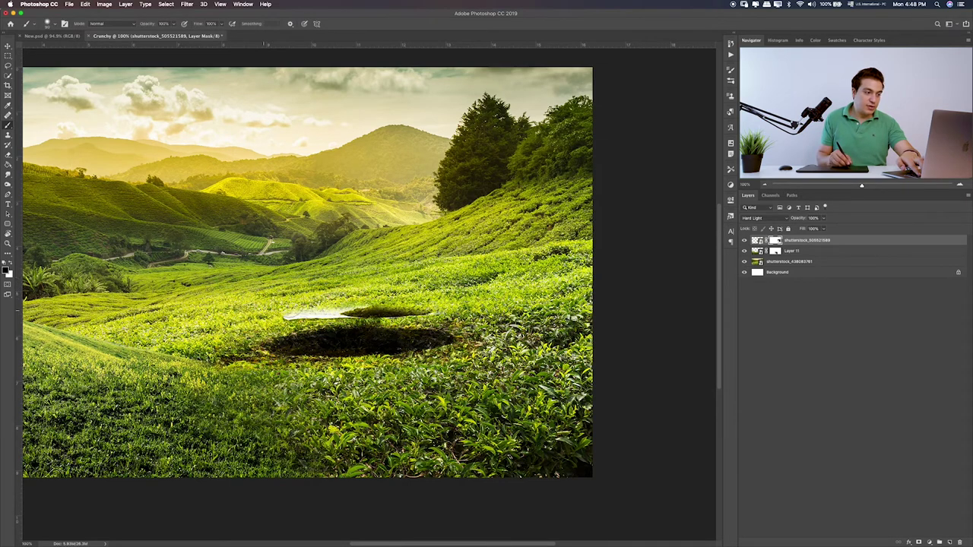
{"action": "left_click_drag", "start_coordinate": [289, 314], "coordinate": [352, 312]}
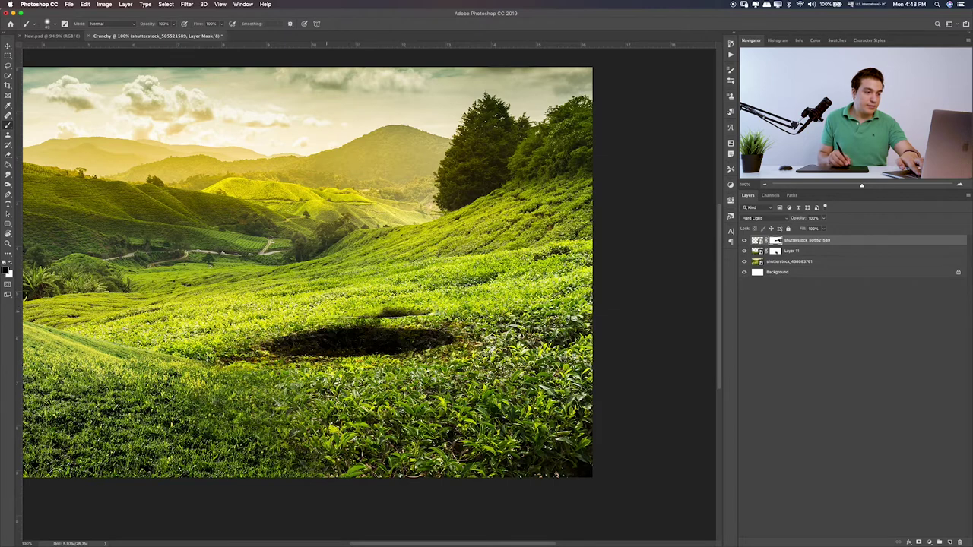
{"action": "left_click_drag", "start_coordinate": [327, 312], "coordinate": [431, 312]}
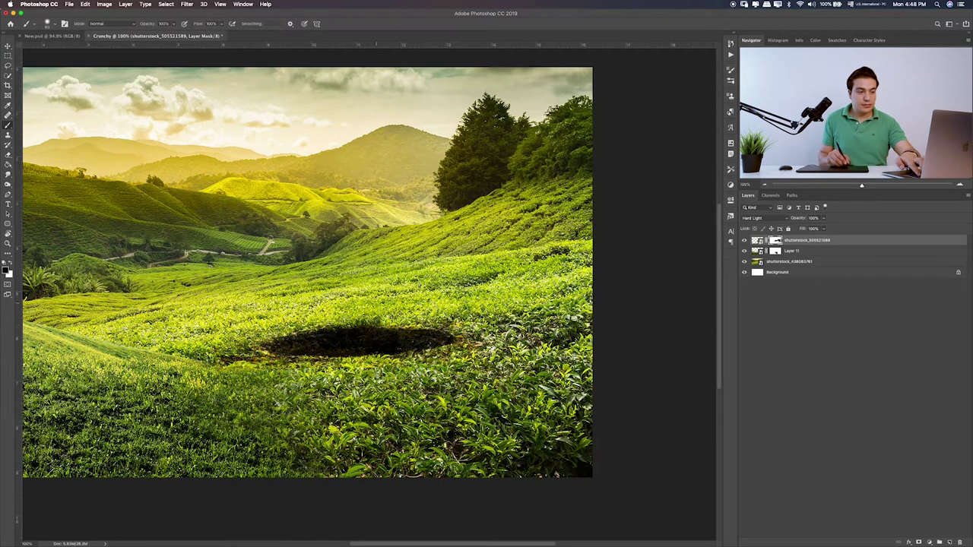
{"action": "left_click_drag", "start_coordinate": [387, 382], "coordinate": [238, 370]}
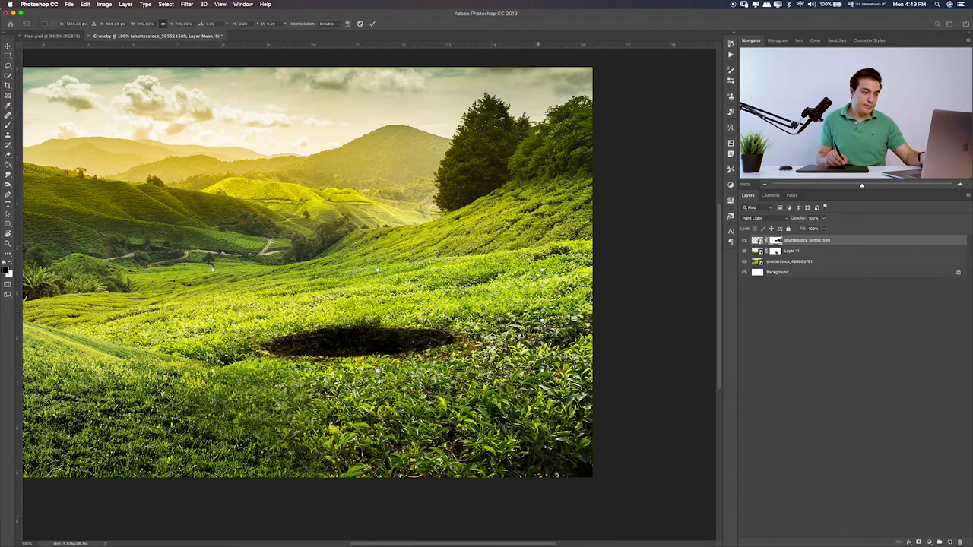
- Rotate, widen and flatten the hole's shadow mask into a wider oval on the hillside
{"action": "key", "text": "ctrl+t"}
{"action": "left_click_drag", "start_coordinate": [228, 323], "coordinate": [215, 311]}
{"action": "left_click_drag", "start_coordinate": [520, 319], "coordinate": [467, 319]}
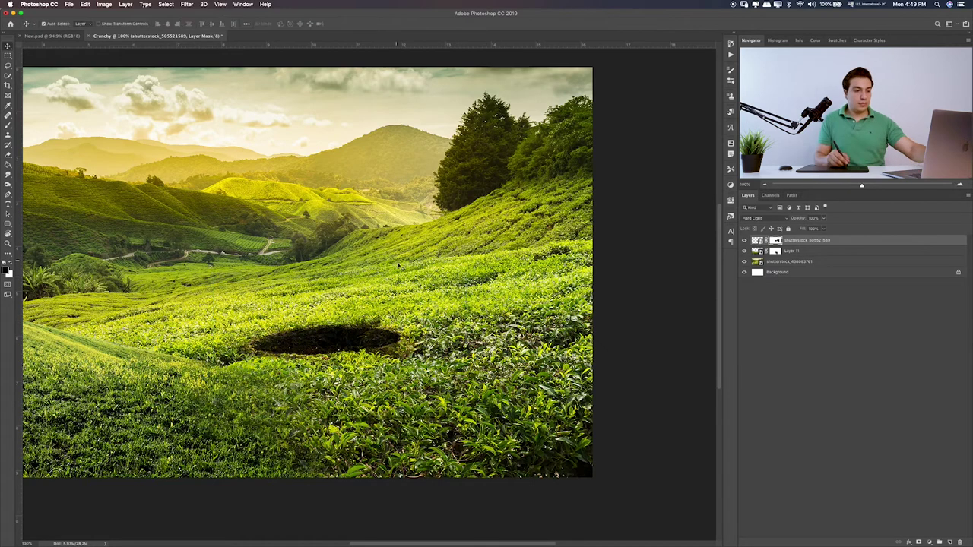
{"action": "mouse_move", "coordinate": [486, 268]}
{"action": "left_mouse_down"}
{"action": "mouse_move", "coordinate": [454, 304]}
{"action": "mouse_move", "coordinate": [470, 285]}
{"action": "left_mouse_up"}
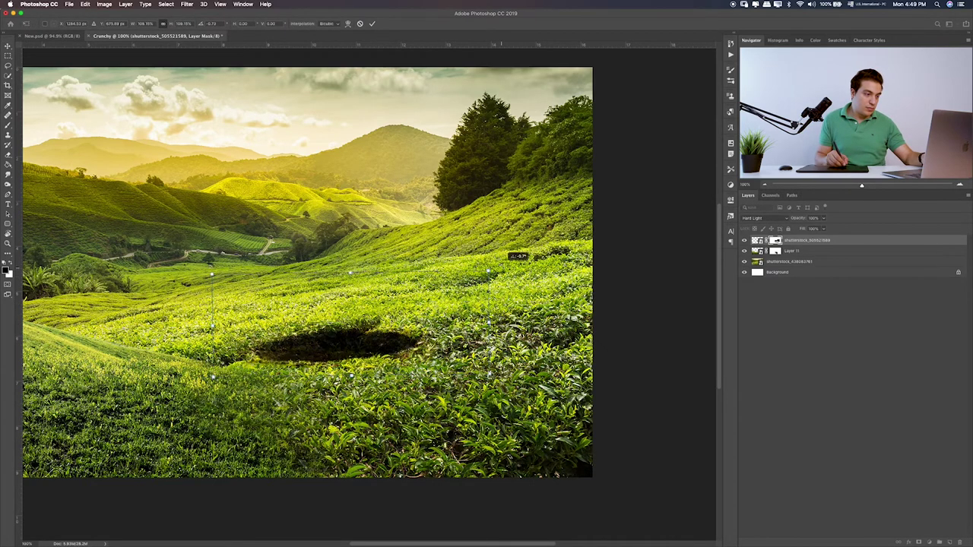
{"action": "key", "text": "Return"}
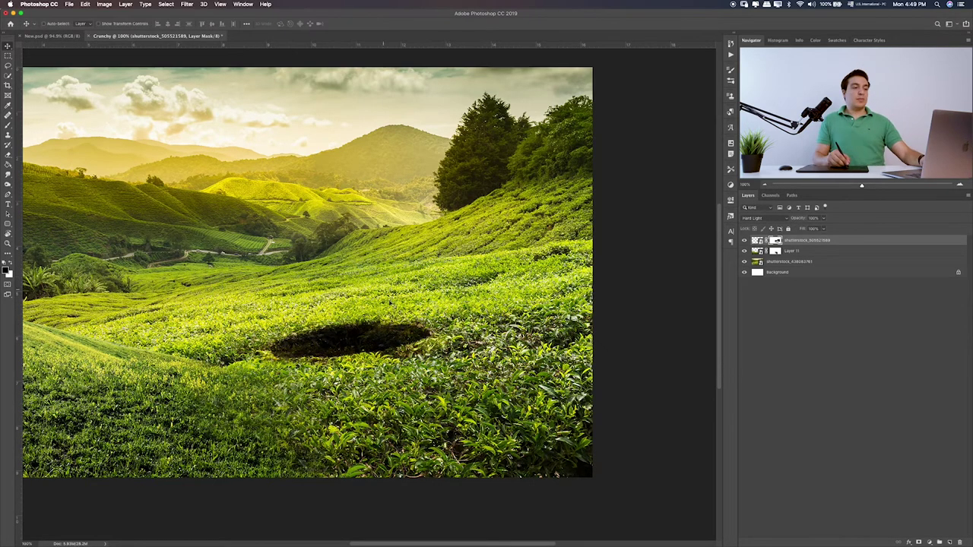
{"action": "left_click_drag", "start_coordinate": [407, 317], "coordinate": [410, 312]}
{"action": "key", "text": "ctrl+t"}
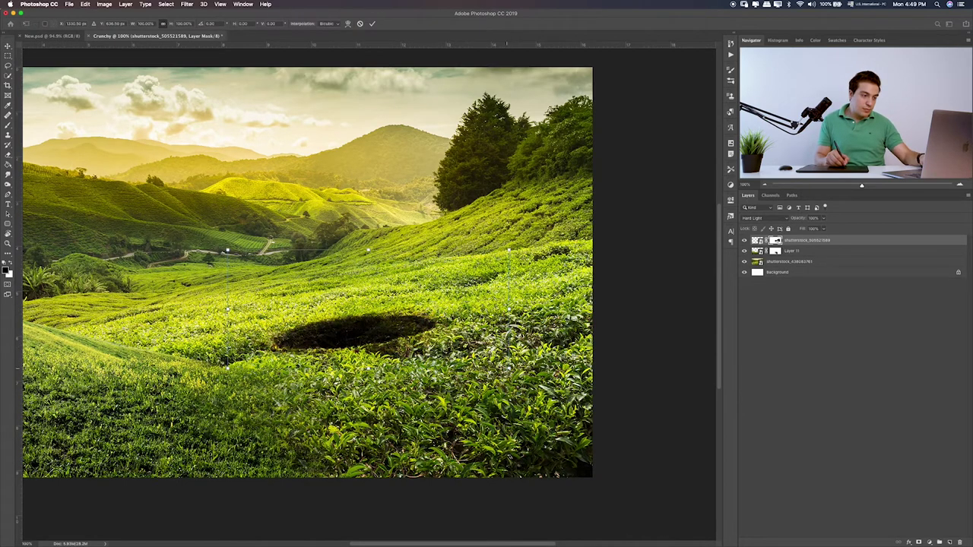
{"action": "left_click_drag", "start_coordinate": [506, 307], "coordinate": [524, 304]}
{"action": "mouse_move", "coordinate": [372, 367]}
{"action": "left_mouse_down"}
{"action": "mouse_move", "coordinate": [391, 343]}
{"action": "mouse_move", "coordinate": [384, 347]}
{"action": "left_mouse_up"}
{"action": "key", "text": "Return"}
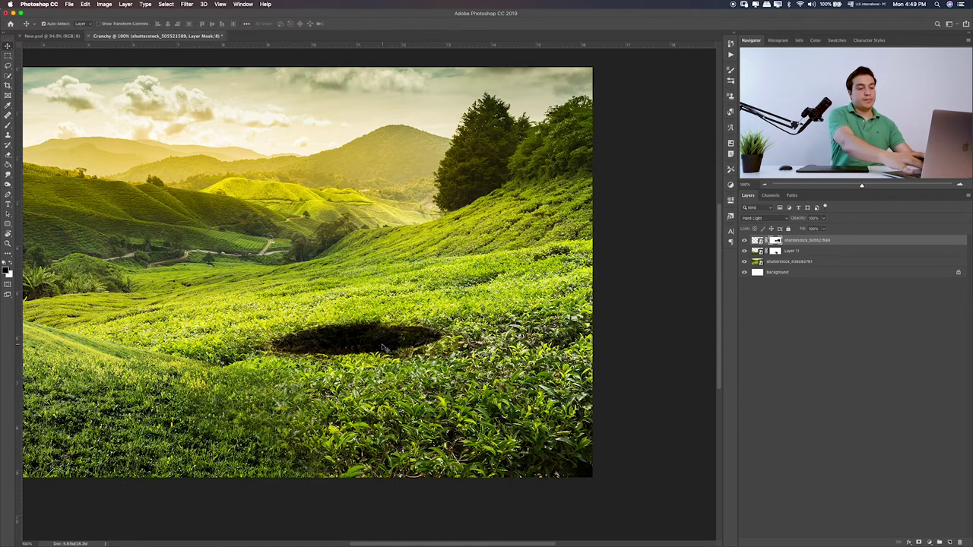
- Fit the image to the window and open Potato.psd from the project folder
{"action": "key", "text": "ctrl+0"}
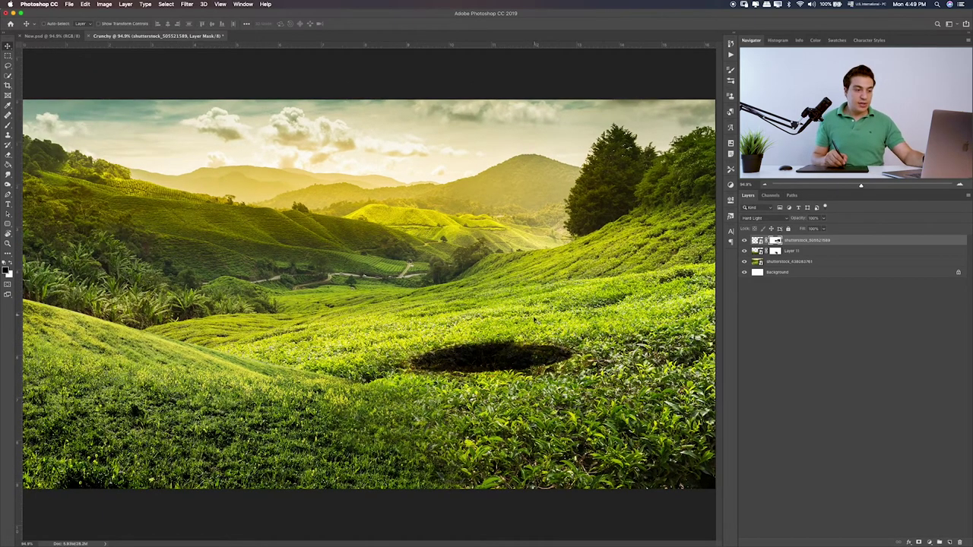
{"action": "key", "text": "super+Tab"}
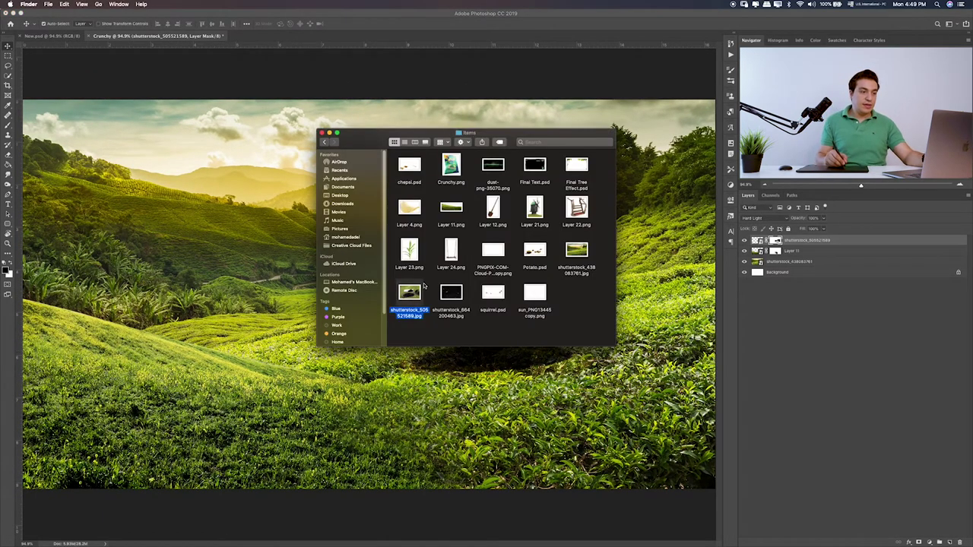
{"action": "double_click", "coordinate": [537, 254]}
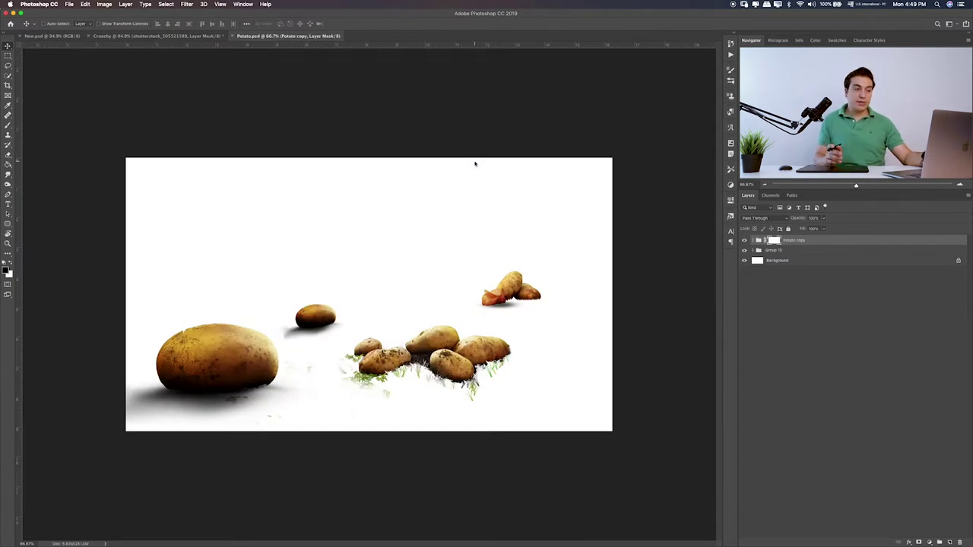
- Check the potato groups and move the Potato copy layer into Group 15
{"action": "key", "text": "super+0"}
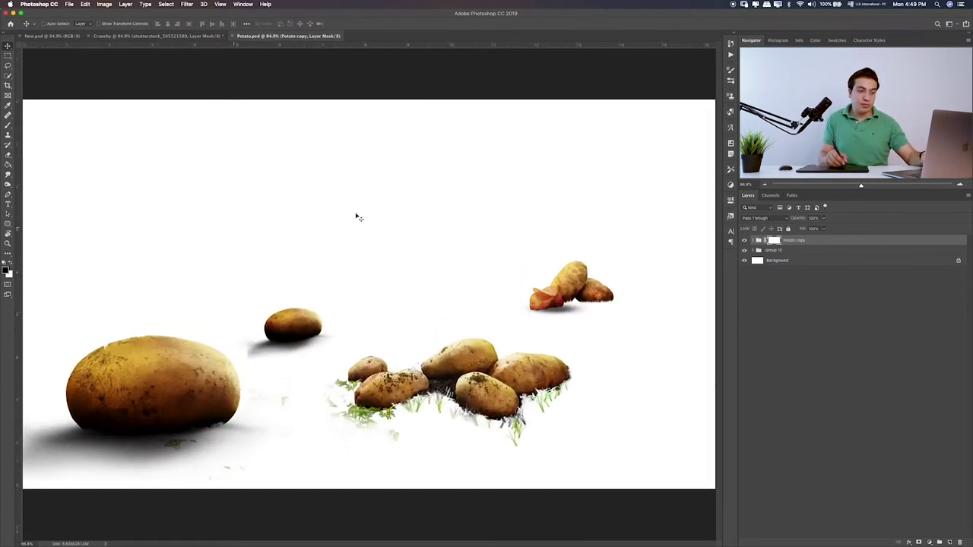
{"action": "left_click", "coordinate": [744, 250]}
{"action": "left_click", "coordinate": [744, 250]}
{"action": "left_click", "coordinate": [744, 240]}
{"action": "left_click", "coordinate": [744, 240]}
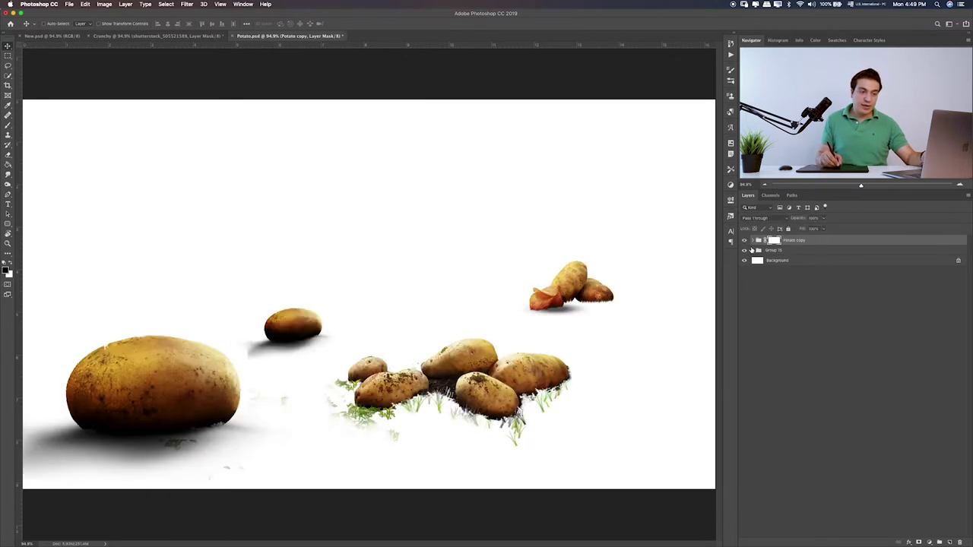
{"action": "left_click", "coordinate": [752, 250]}
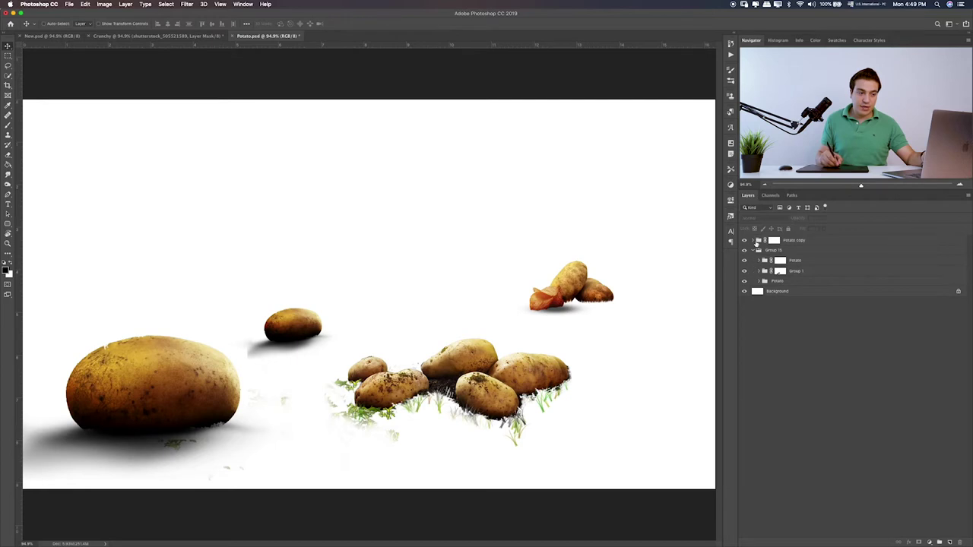
{"action": "mouse_move", "coordinate": [755, 244]}
{"action": "left_mouse_down"}
{"action": "mouse_move", "coordinate": [808, 279]}
{"action": "mouse_move", "coordinate": [791, 293]}
{"action": "left_mouse_up"}
- Inspect the big potato's layers, toggling its contact shadow and Layer 165 shading
{"action": "left_click", "coordinate": [759, 250]}
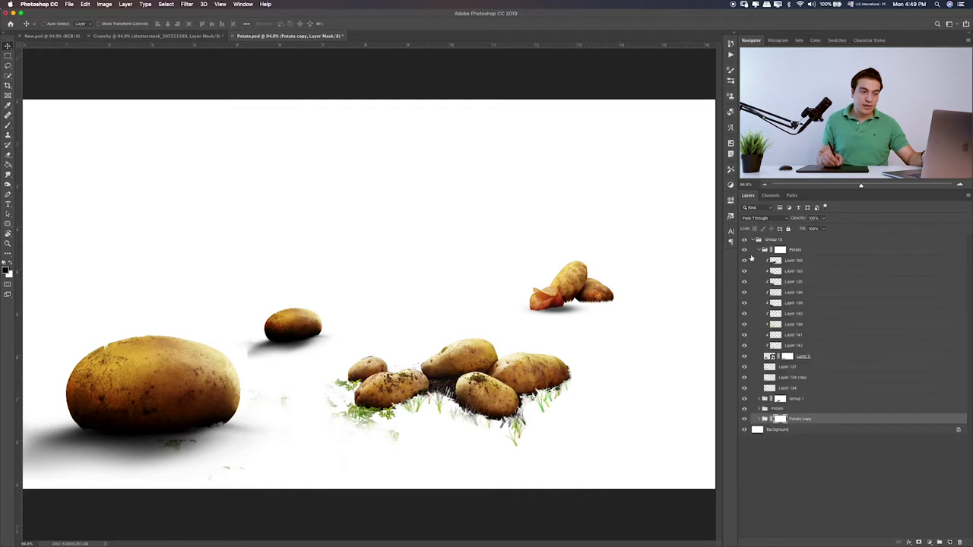
{"action": "left_click", "coordinate": [766, 357]}
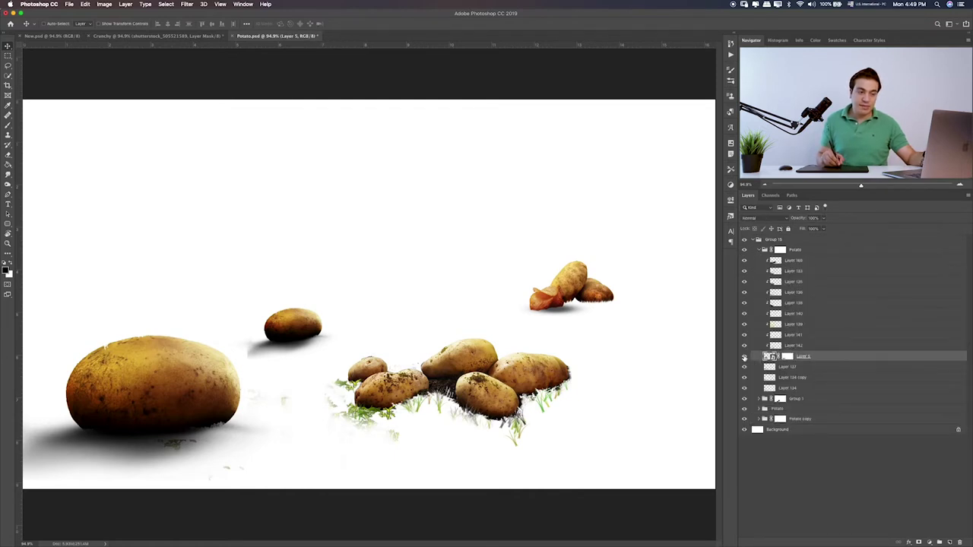
{"action": "left_click", "coordinate": [744, 356]}
{"action": "left_click", "coordinate": [744, 356]}
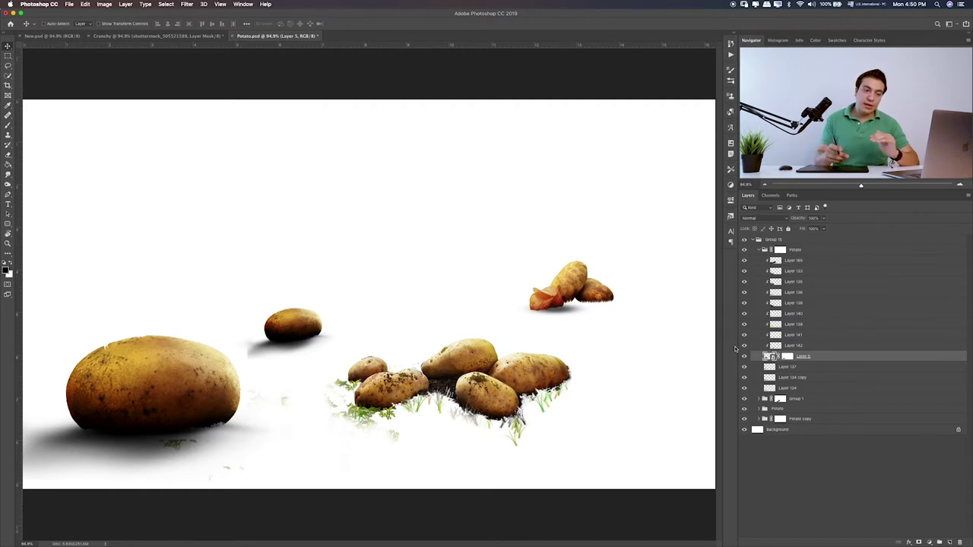
{"action": "left_click", "coordinate": [797, 367]}
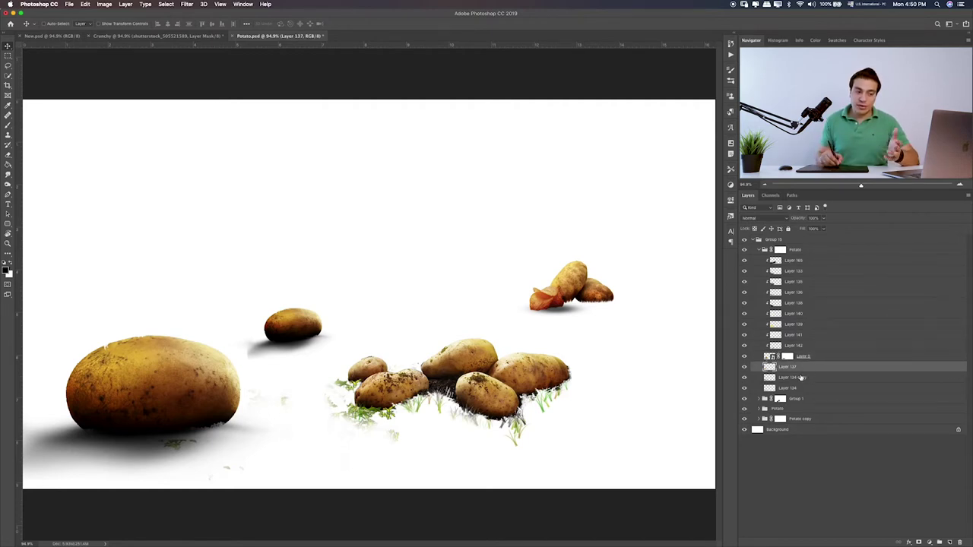
{"action": "left_click", "coordinate": [744, 377]}
{"action": "left_click_drag", "start_coordinate": [745, 377], "coordinate": [745, 367]}
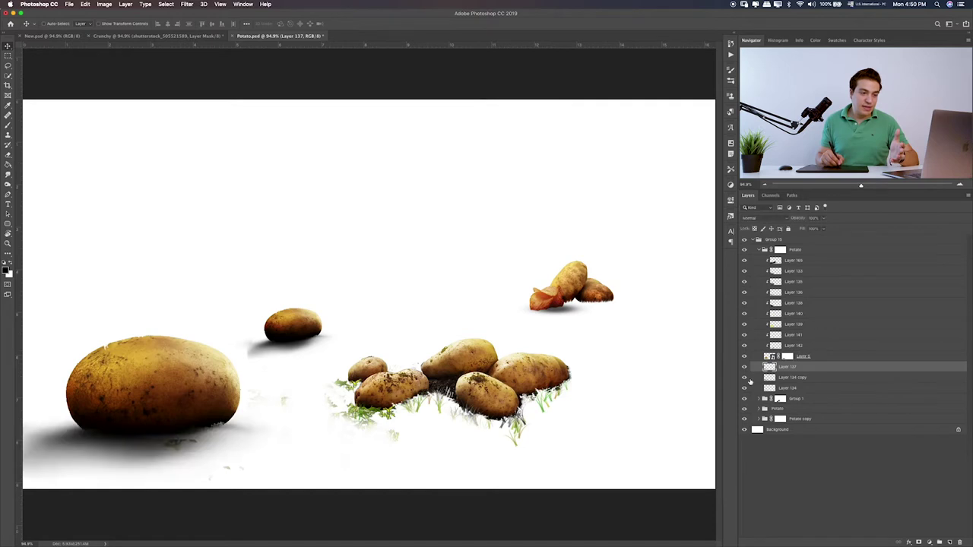
{"action": "left_click", "coordinate": [791, 358]}
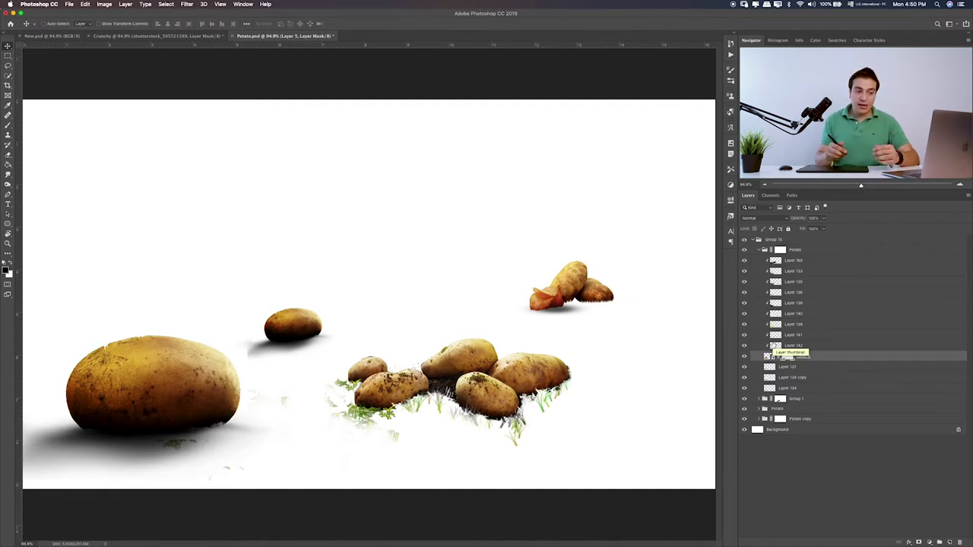
{"action": "left_click", "coordinate": [744, 260]}
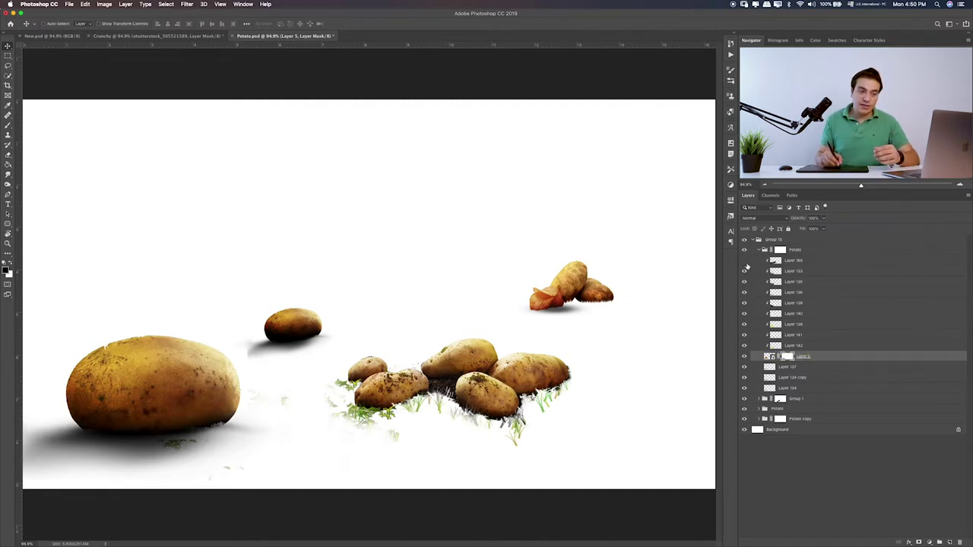
{"action": "left_click", "coordinate": [744, 260]}
{"action": "left_click", "coordinate": [799, 261]}
{"action": "left_click", "coordinate": [792, 337]}
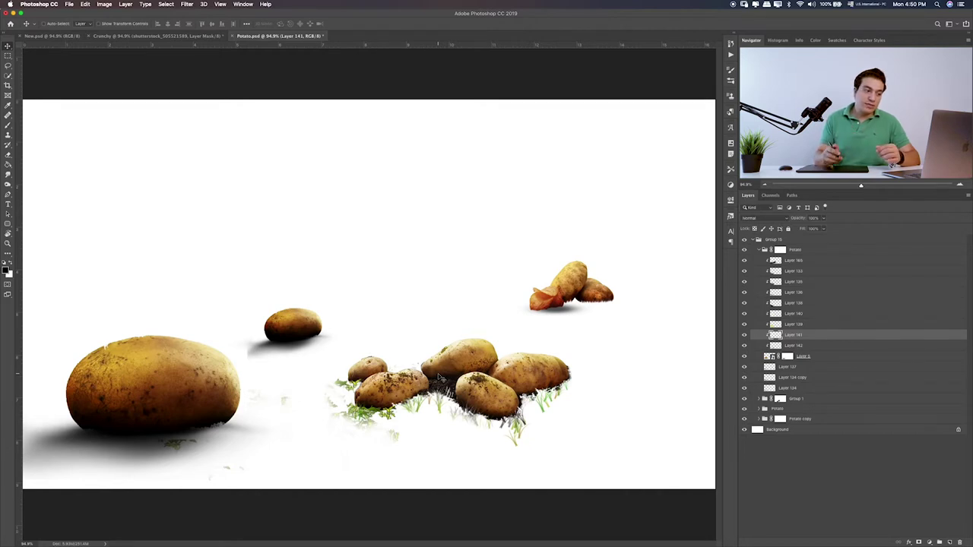
- Check Group 1's grass and shadow layers, then drag Group 15 onto the Crunchy document
{"action": "left_click", "coordinate": [829, 253]}
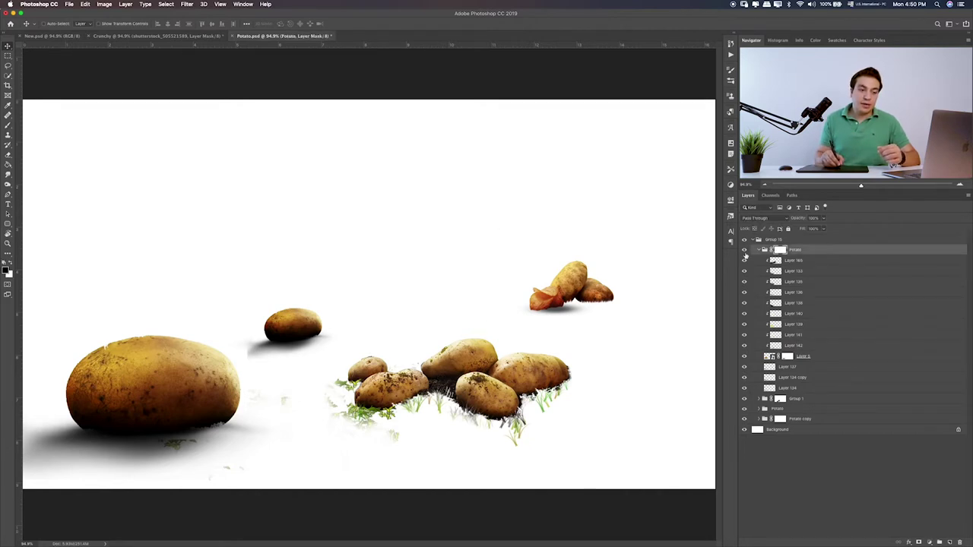
{"action": "left_click", "coordinate": [760, 251]}
{"action": "left_click", "coordinate": [759, 261]}
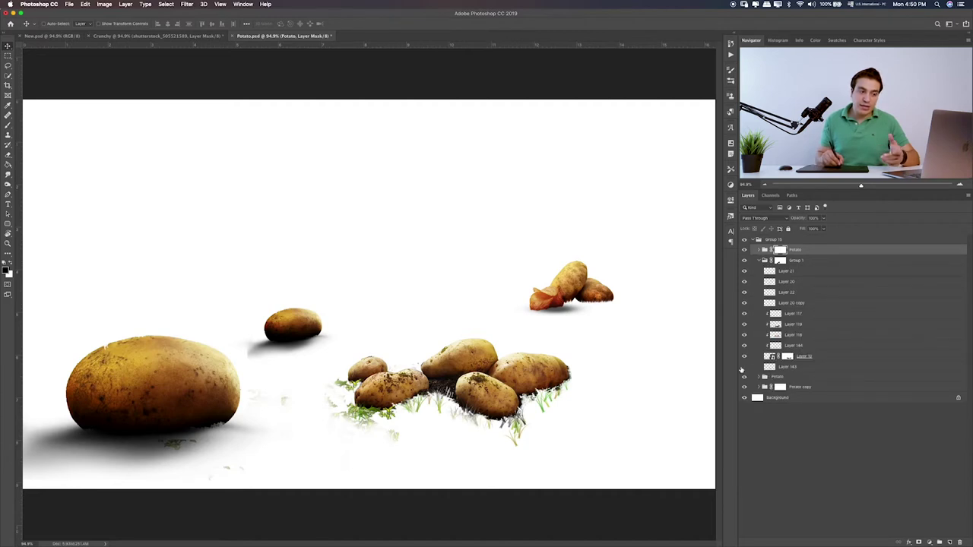
{"action": "left_click_drag", "start_coordinate": [744, 344], "coordinate": [743, 320]}
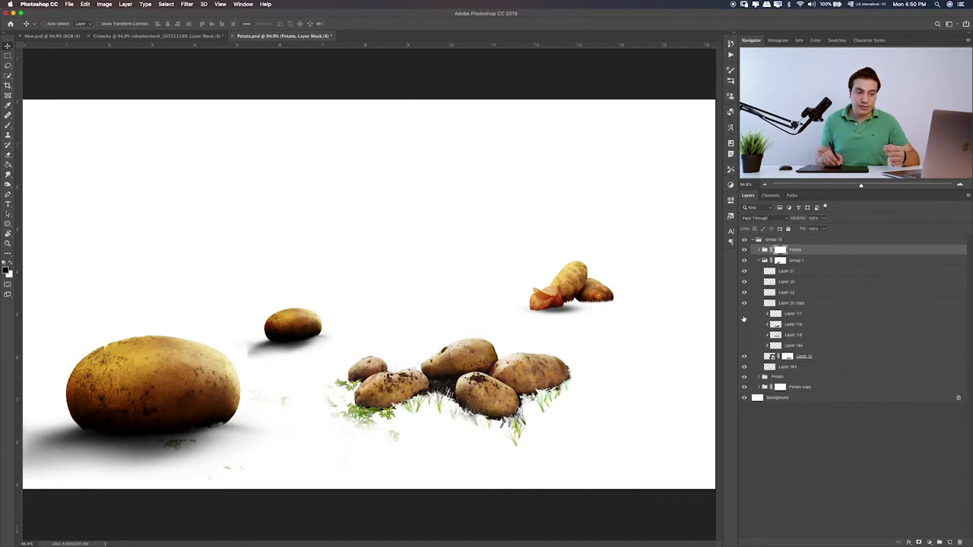
{"action": "left_click", "coordinate": [742, 343]}
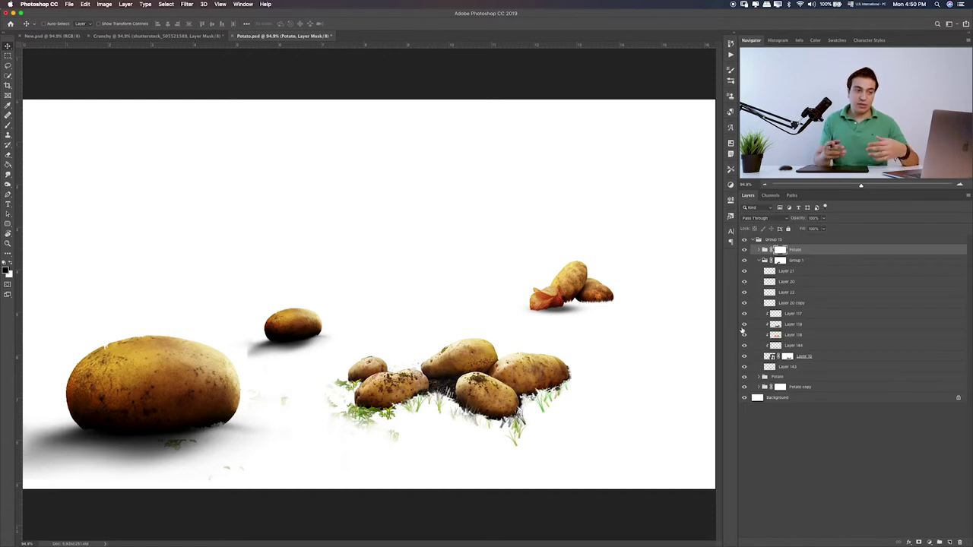
{"action": "left_click", "coordinate": [764, 261]}
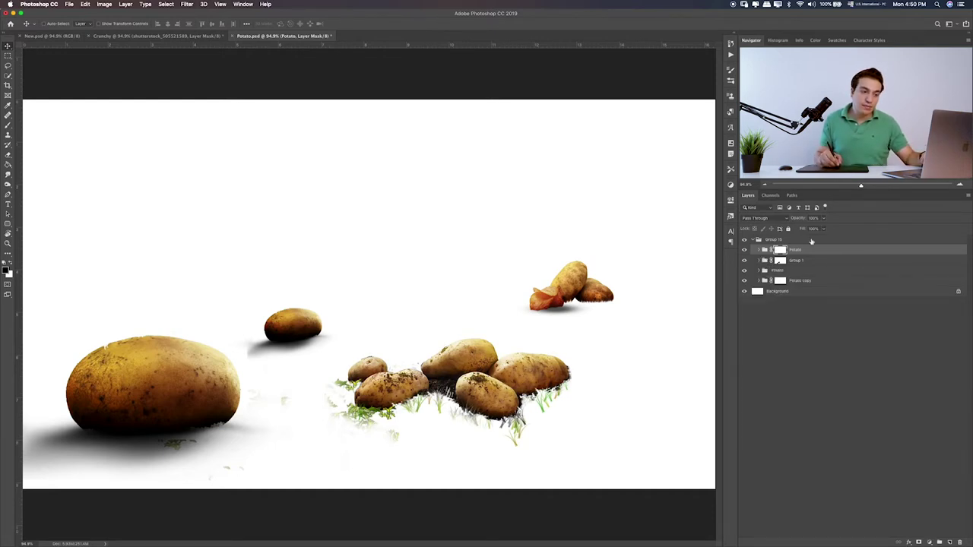
{"action": "left_click", "coordinate": [802, 242]}
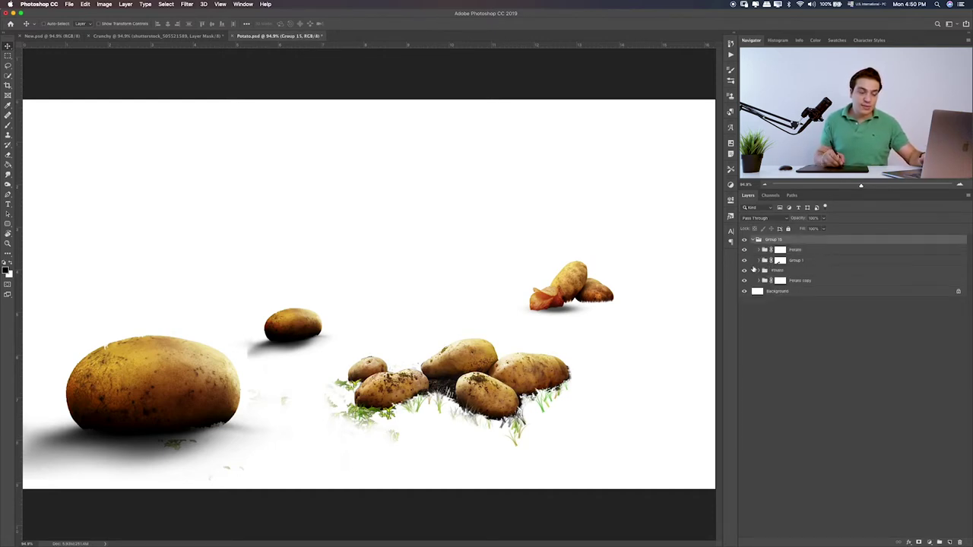
{"action": "left_click_drag", "start_coordinate": [315, 224], "coordinate": [203, 151]}
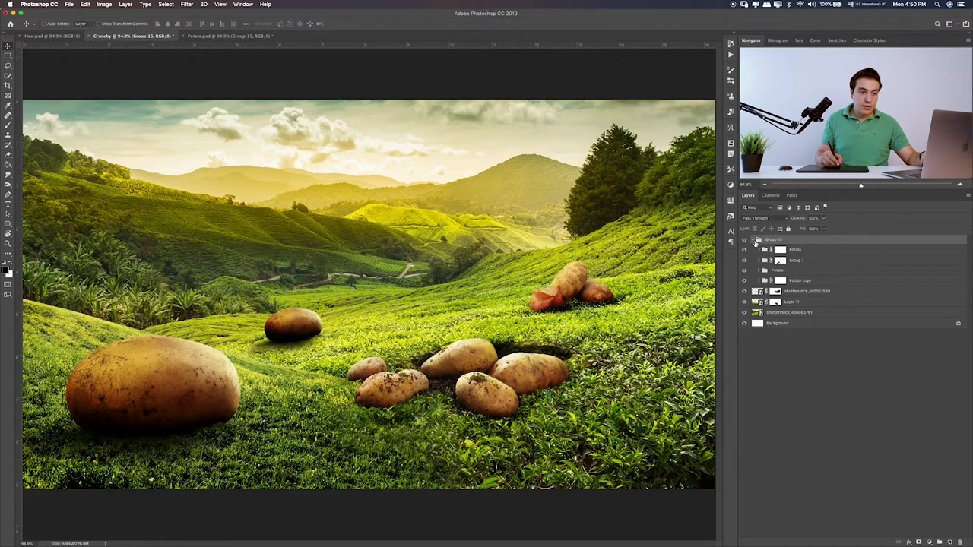
- Group the three landscape layers and name the group 'Background'
{"action": "left_click", "coordinate": [759, 250]}
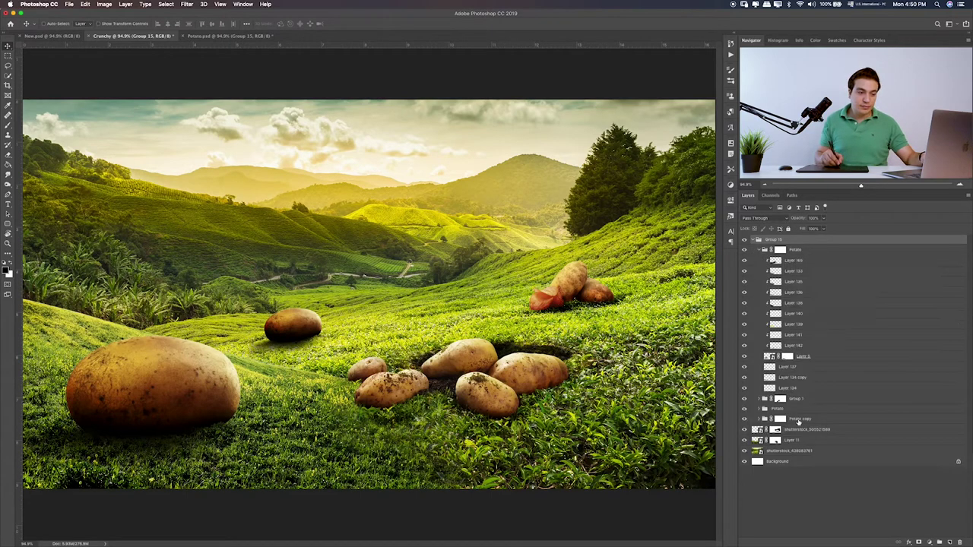
{"action": "left_click", "coordinate": [807, 430]}
{"action": "left_click", "coordinate": [795, 452], "text": "shift"}
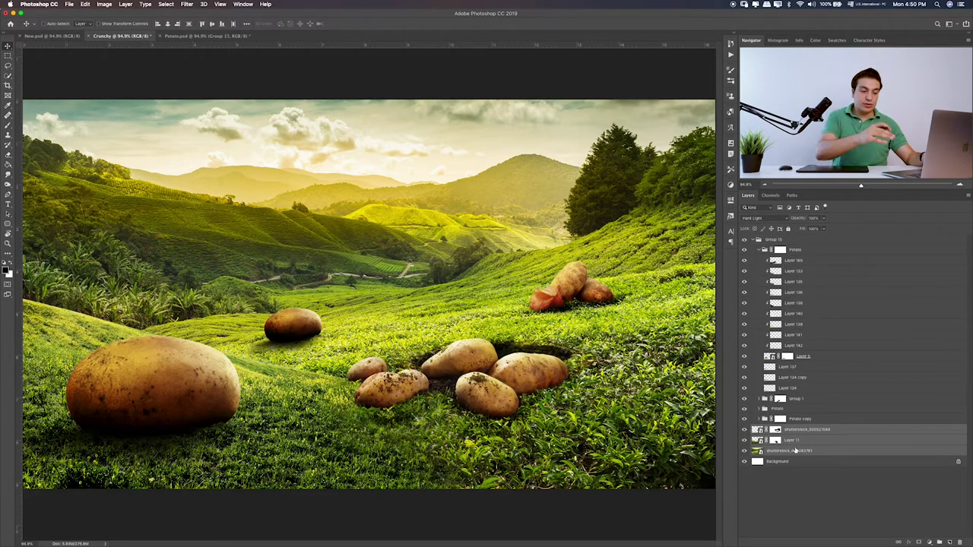
{"action": "key", "text": "ctrl+g"}
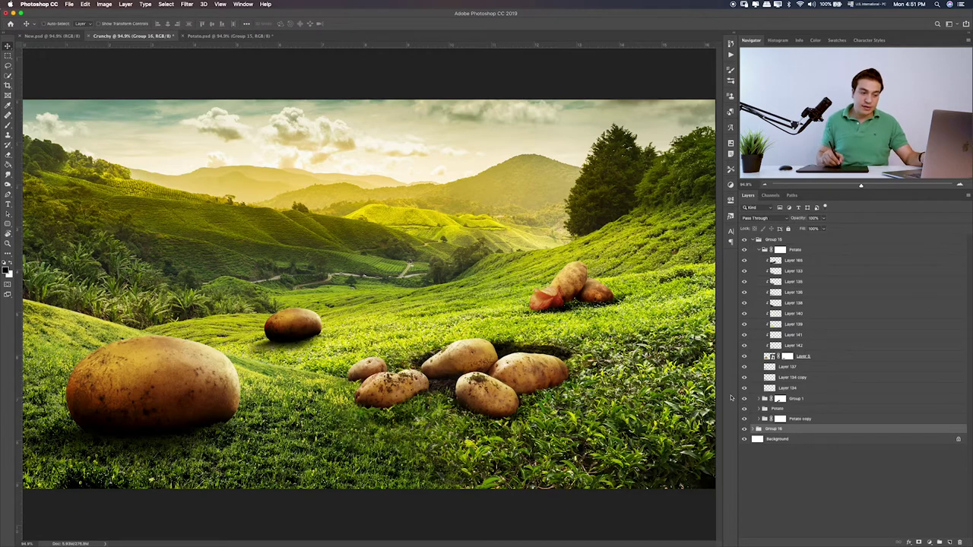
{"action": "double_click", "coordinate": [772, 430]}
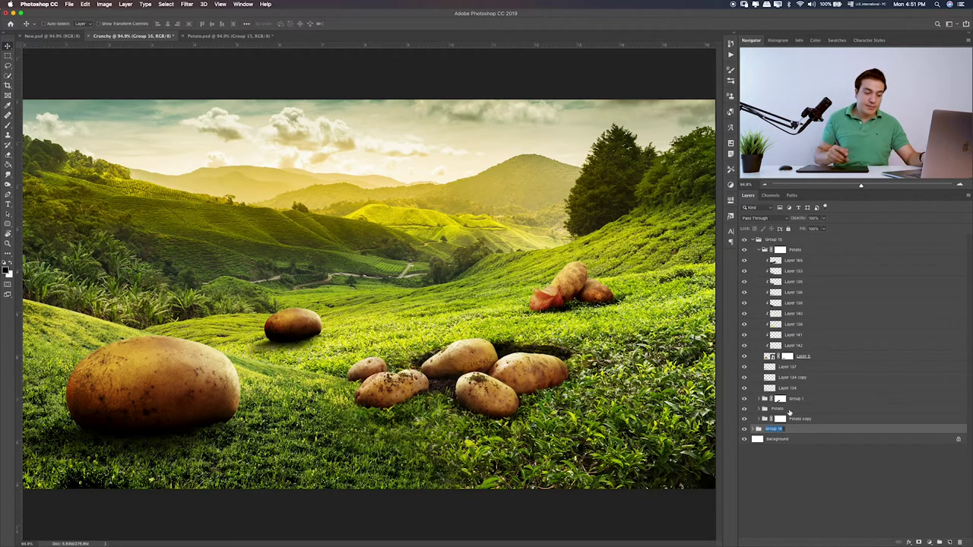
{"action": "type", "text": "Background"}
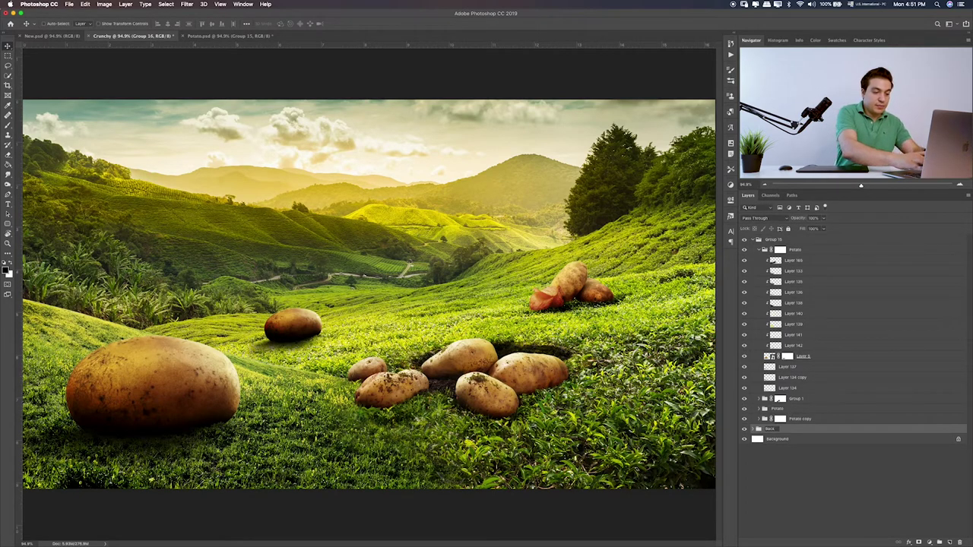
{"action": "key", "text": "Return"}
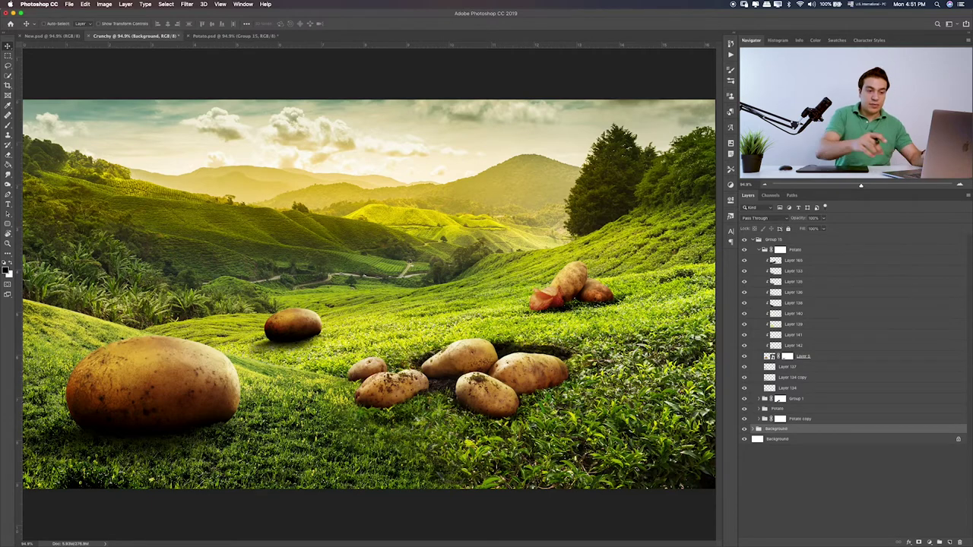
- Colour-label Group 15 red and the Background group orange
{"action": "left_click", "coordinate": [745, 250]}
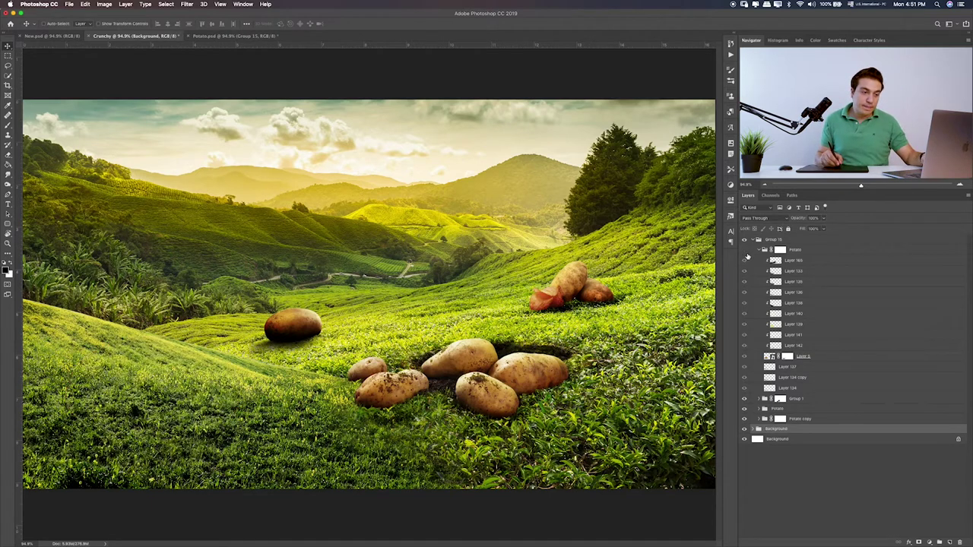
{"action": "left_click", "coordinate": [744, 249]}
{"action": "left_click", "coordinate": [791, 240]}
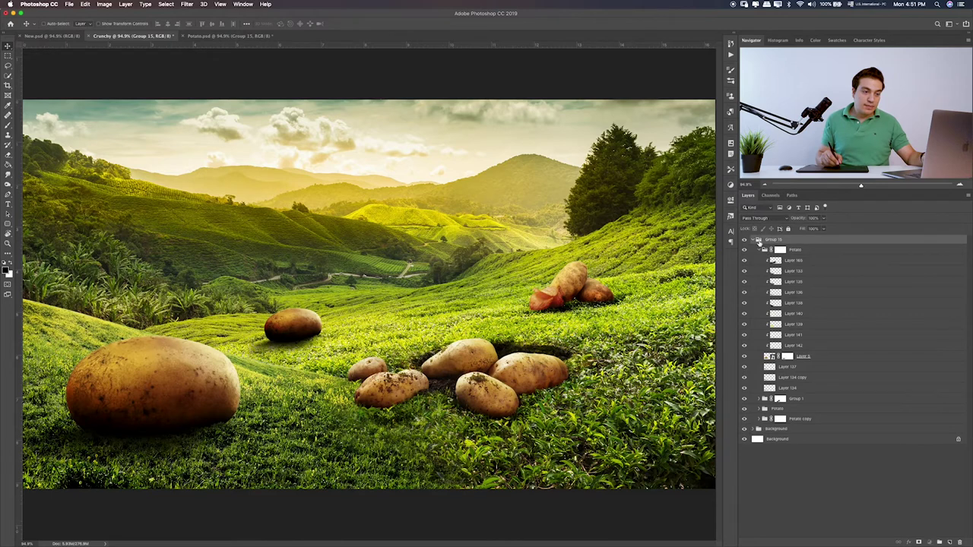
{"action": "left_click", "coordinate": [753, 240]}
{"action": "right_click", "coordinate": [827, 240]}
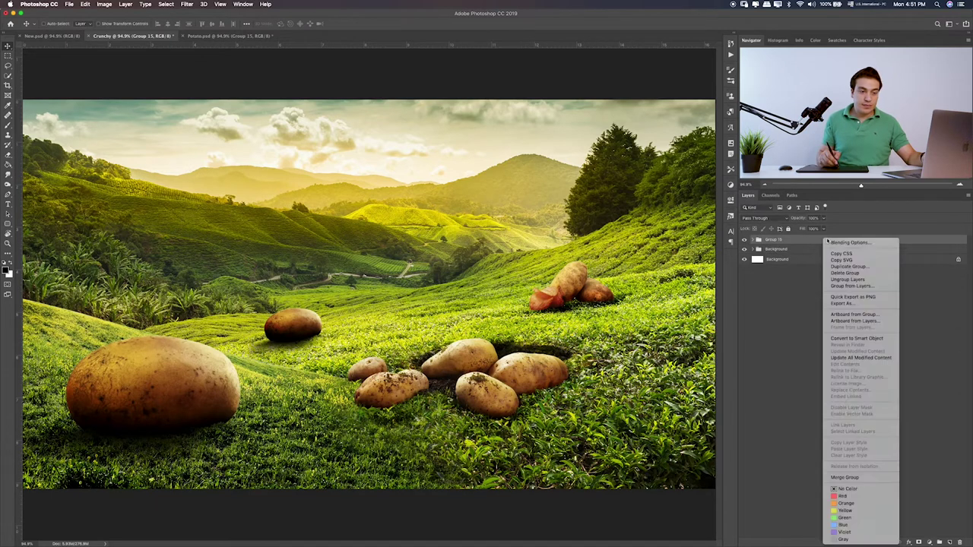
{"action": "left_click", "coordinate": [844, 496]}
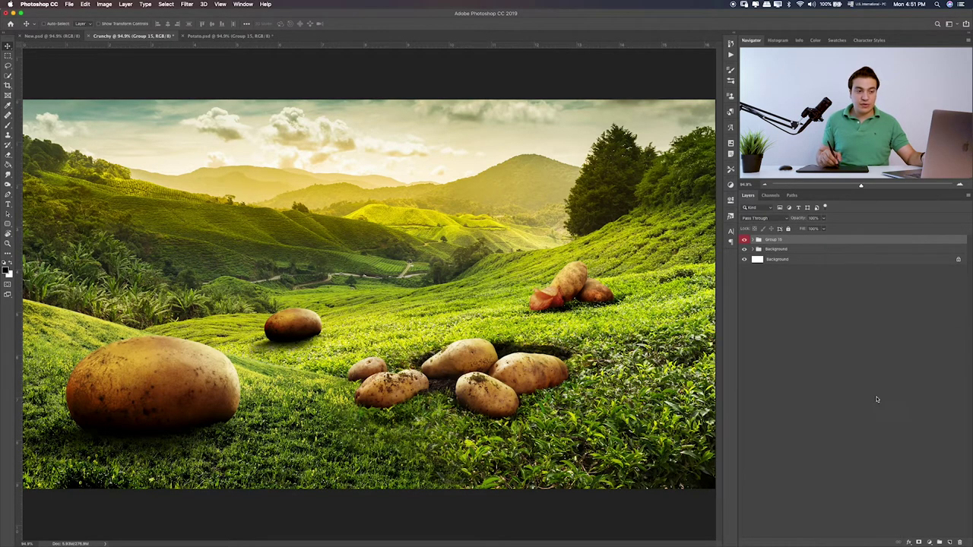
{"action": "right_click", "coordinate": [786, 251]}
{"action": "left_click", "coordinate": [836, 505]}
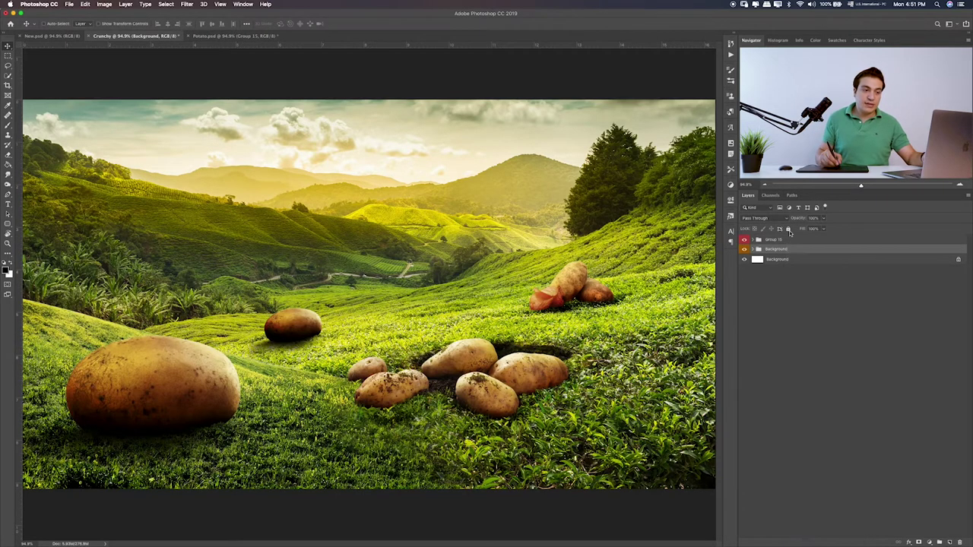
- Expand Group 15, collapse the Potato group and hide it to compare
{"action": "left_click", "coordinate": [753, 239]}
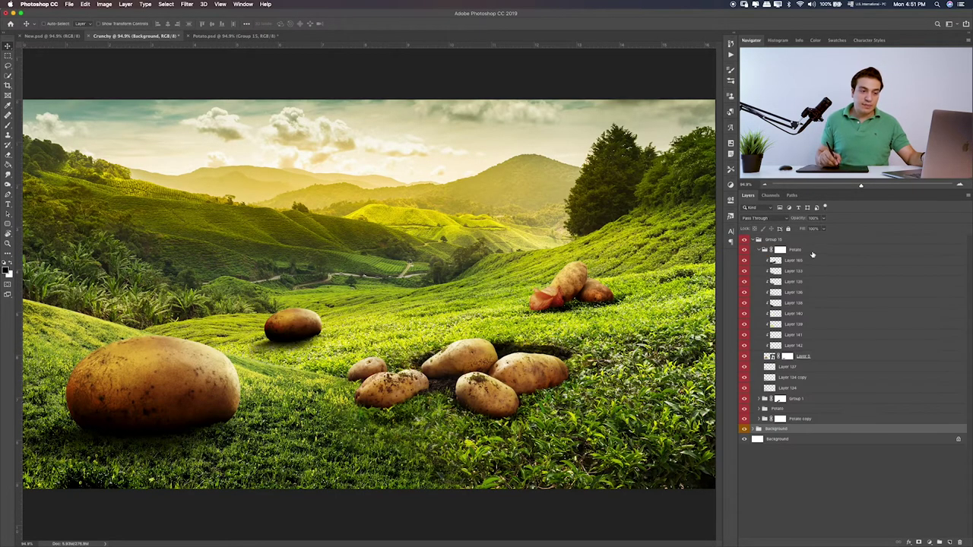
{"action": "left_click", "coordinate": [780, 250]}
{"action": "left_click", "coordinate": [761, 250]}
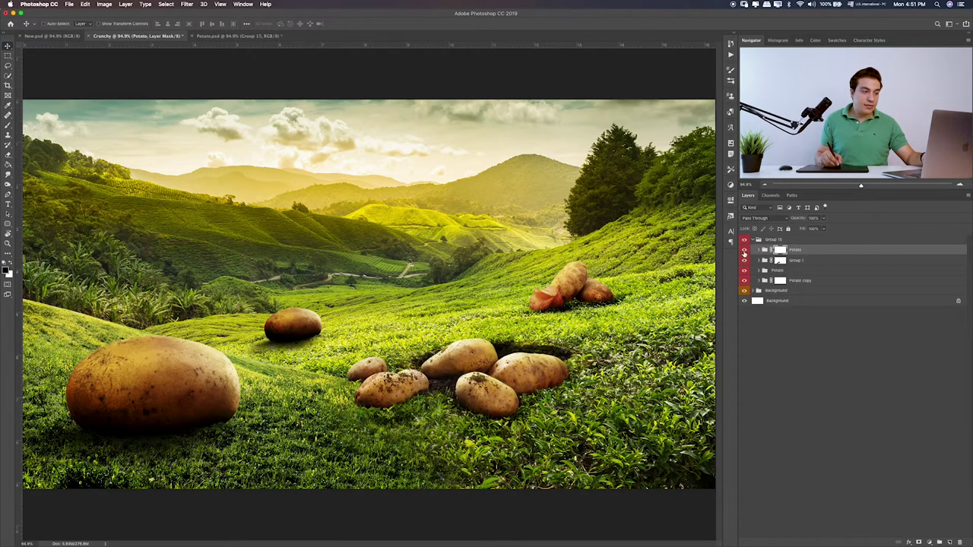
{"action": "left_click", "coordinate": [744, 250]}
- Compare the big potato's shading layers and lower Layer 134 copy to 57% opacity
{"action": "left_click", "coordinate": [744, 250]}
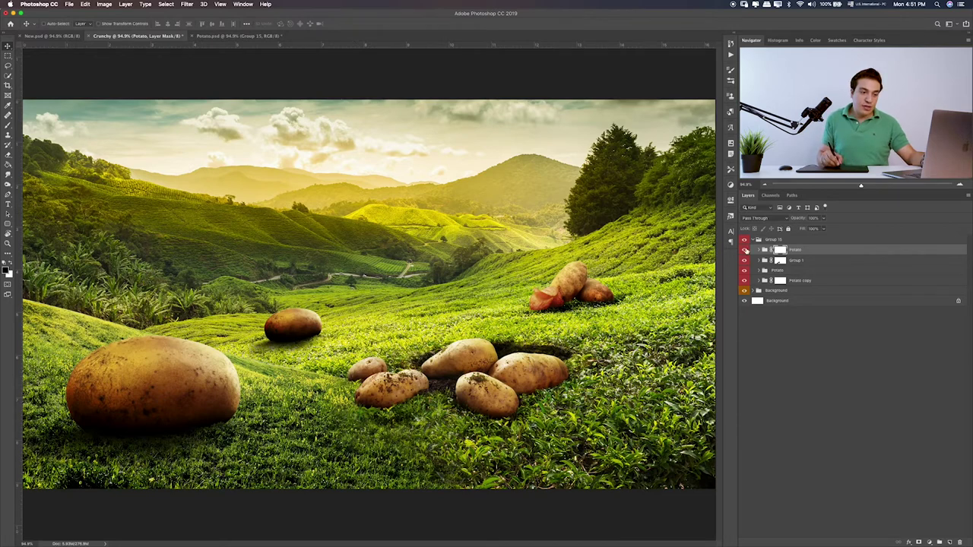
{"action": "left_click", "coordinate": [745, 250]}
{"action": "left_click", "coordinate": [745, 250]}
{"action": "left_click", "coordinate": [758, 251]}
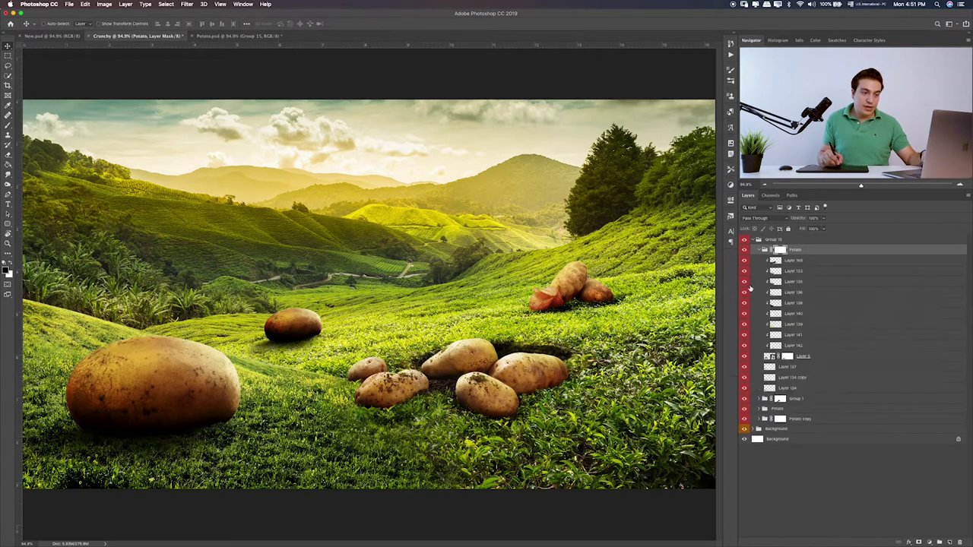
{"action": "left_click_drag", "start_coordinate": [744, 263], "coordinate": [749, 281]}
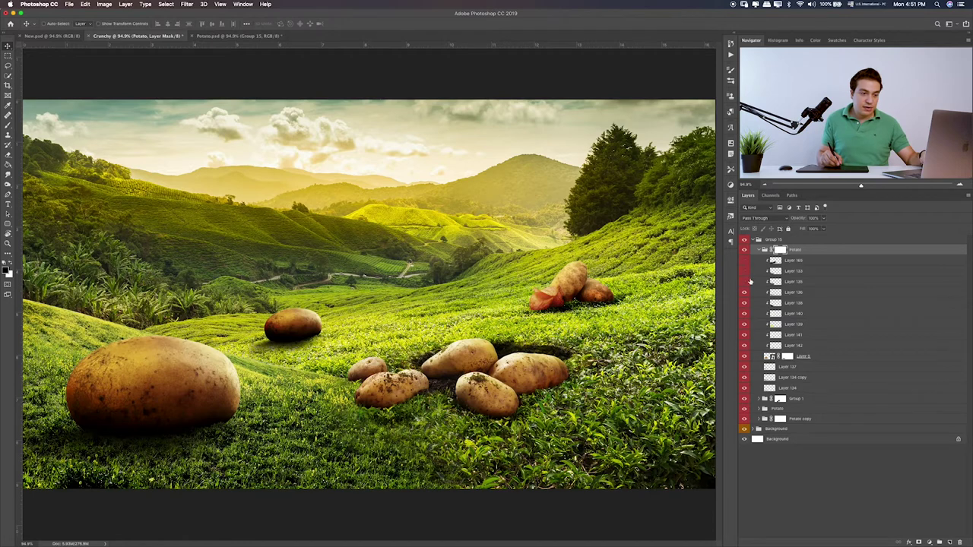
{"action": "left_click_drag", "start_coordinate": [744, 343], "coordinate": [748, 348]}
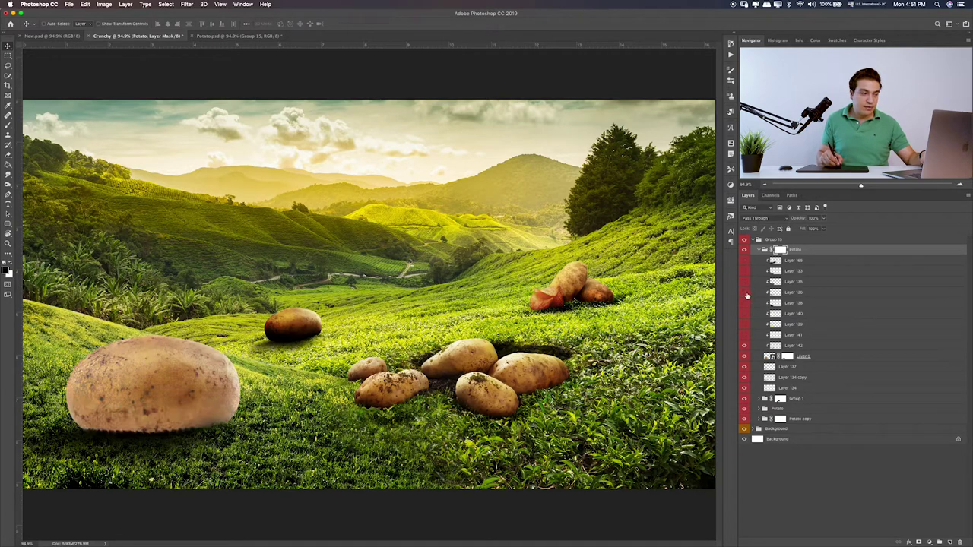
{"action": "left_click", "coordinate": [744, 346]}
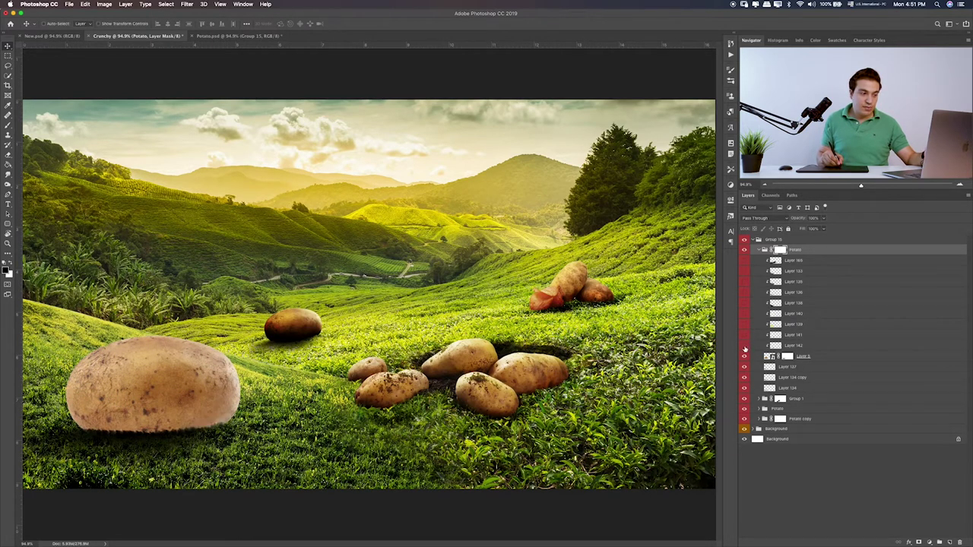
{"action": "left_click", "coordinate": [744, 346]}
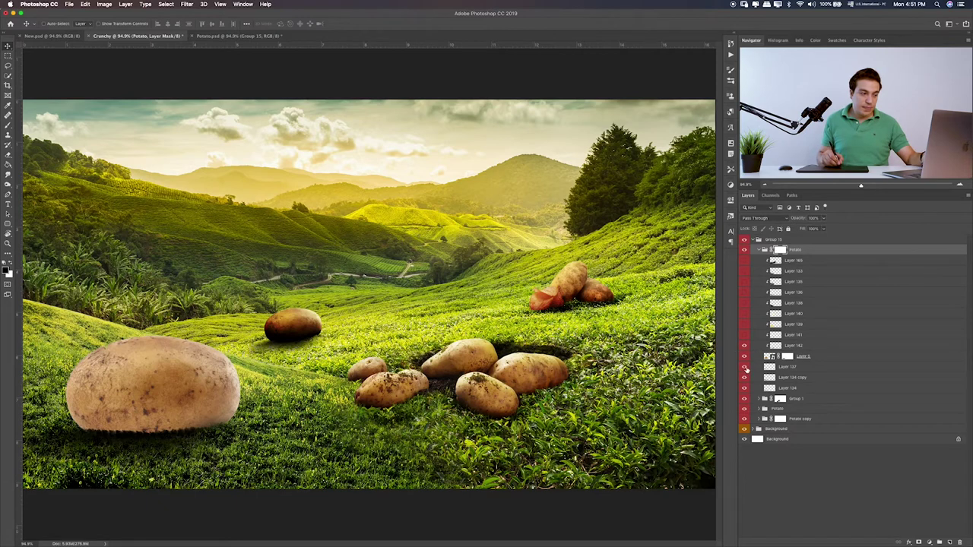
{"action": "left_click", "coordinate": [745, 367]}
{"action": "left_click", "coordinate": [745, 387]}
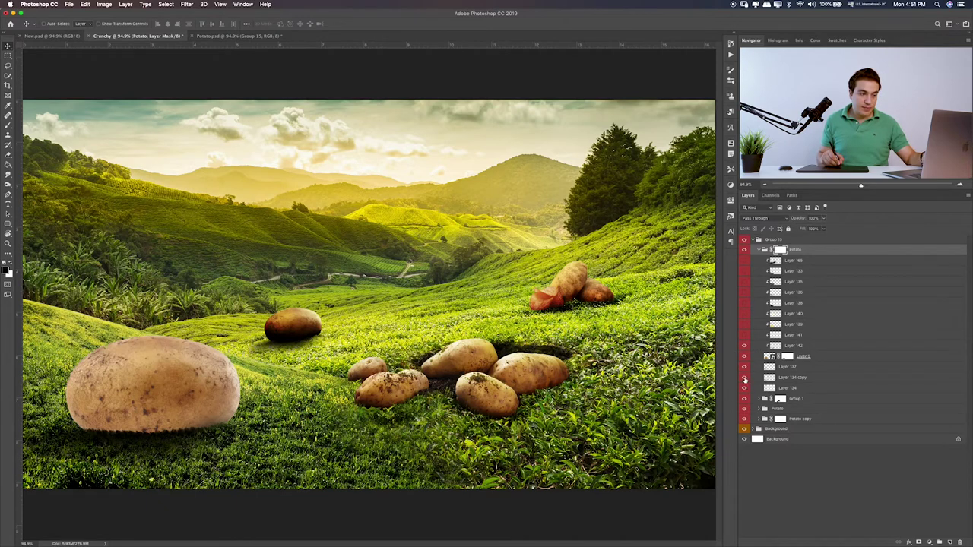
{"action": "left_click", "coordinate": [745, 377]}
{"action": "left_click", "coordinate": [745, 378]}
{"action": "left_click", "coordinate": [791, 378]}
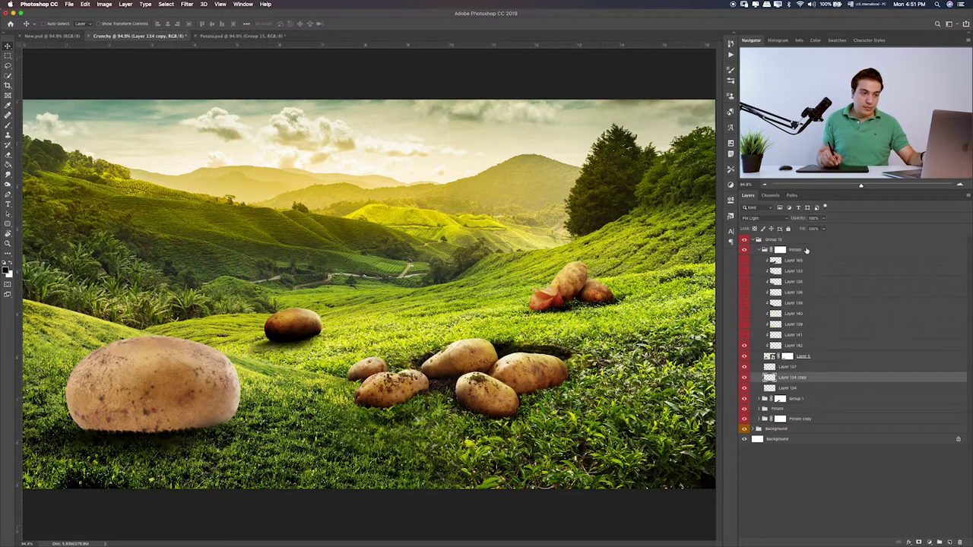
{"action": "left_click", "coordinate": [810, 229]}
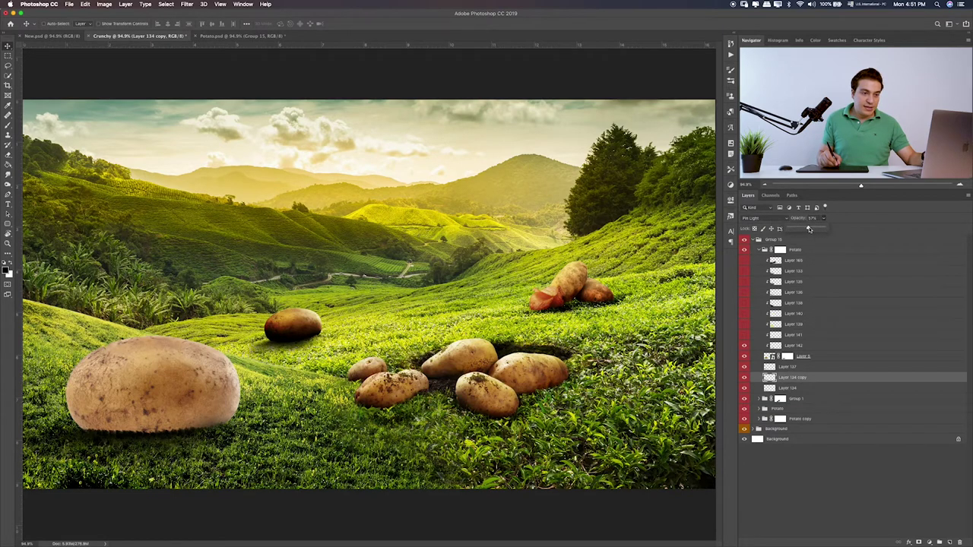
- Restore several shading layers and lower Layer 139's opacity from 61% to 43%
{"action": "left_click", "coordinate": [744, 388]}
{"action": "left_click", "coordinate": [744, 388]}
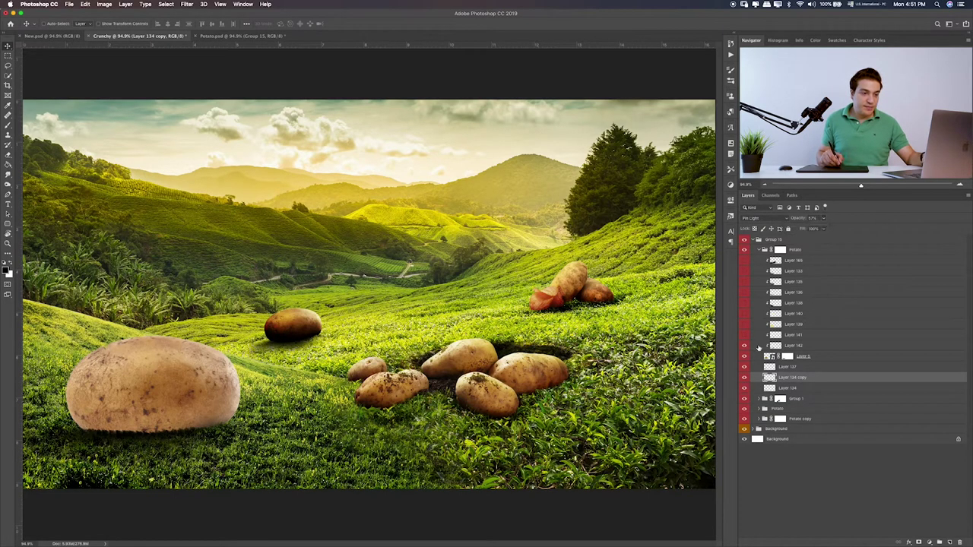
{"action": "left_click", "coordinate": [745, 346]}
{"action": "left_click", "coordinate": [745, 340]}
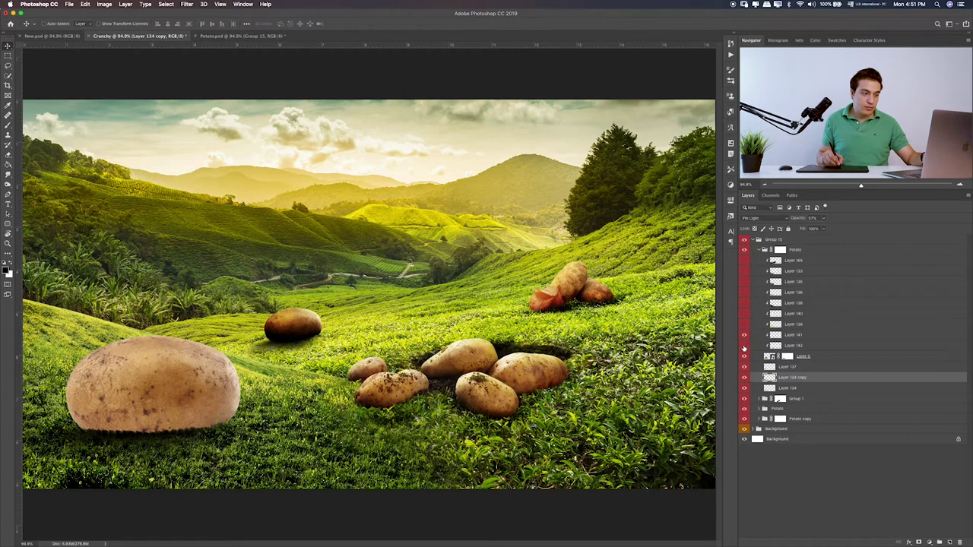
{"action": "left_click", "coordinate": [745, 346]}
{"action": "left_click", "coordinate": [744, 335]}
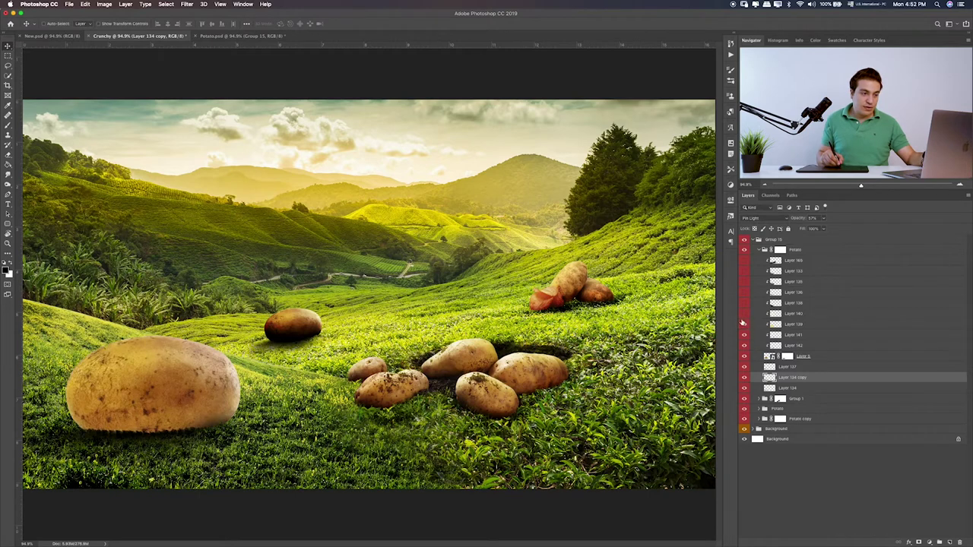
{"action": "left_click", "coordinate": [744, 327]}
{"action": "left_click", "coordinate": [744, 327]}
{"action": "left_click", "coordinate": [793, 324]}
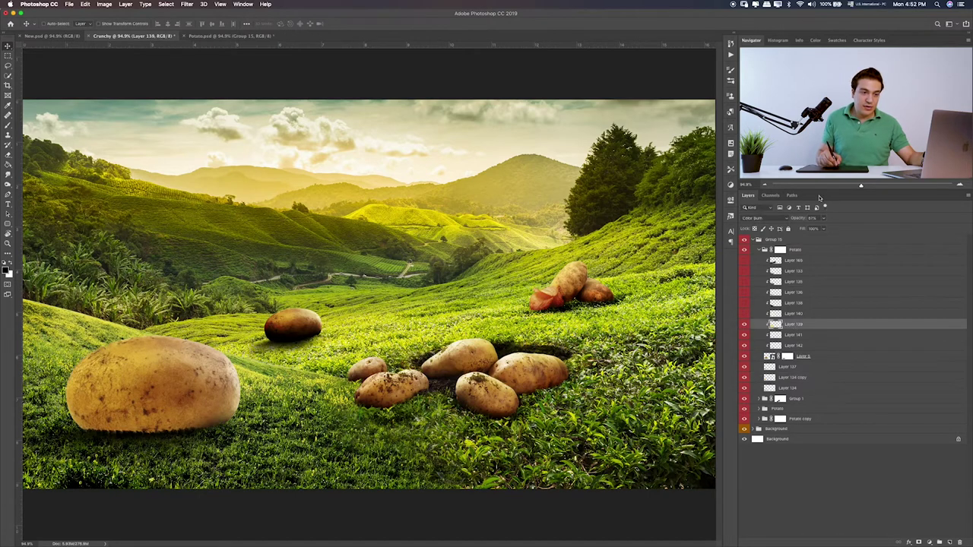
{"action": "left_click", "coordinate": [826, 219]}
{"action": "left_click_drag", "start_coordinate": [826, 219], "coordinate": [817, 228]}
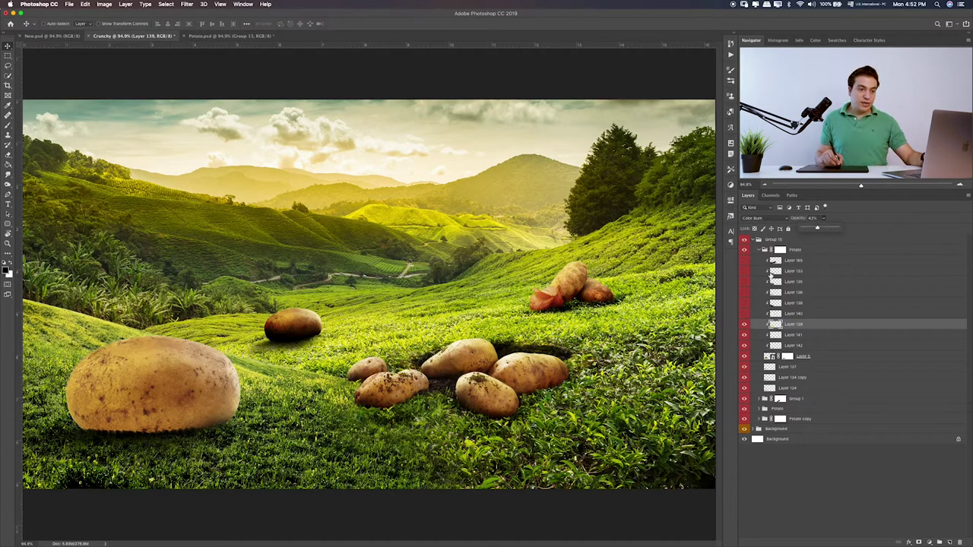
{"action": "left_click", "coordinate": [744, 322]}
{"action": "left_click", "coordinate": [744, 323]}
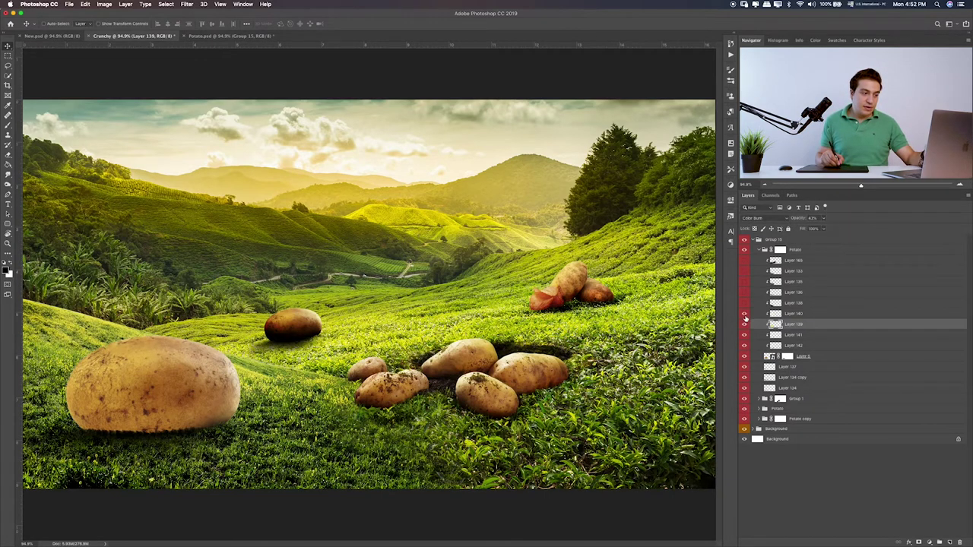
{"action": "left_click", "coordinate": [744, 322]}
- Turn the remaining shading back on, set Layer 165 to 76% opacity, add a new layer
{"action": "left_click", "coordinate": [744, 311]}
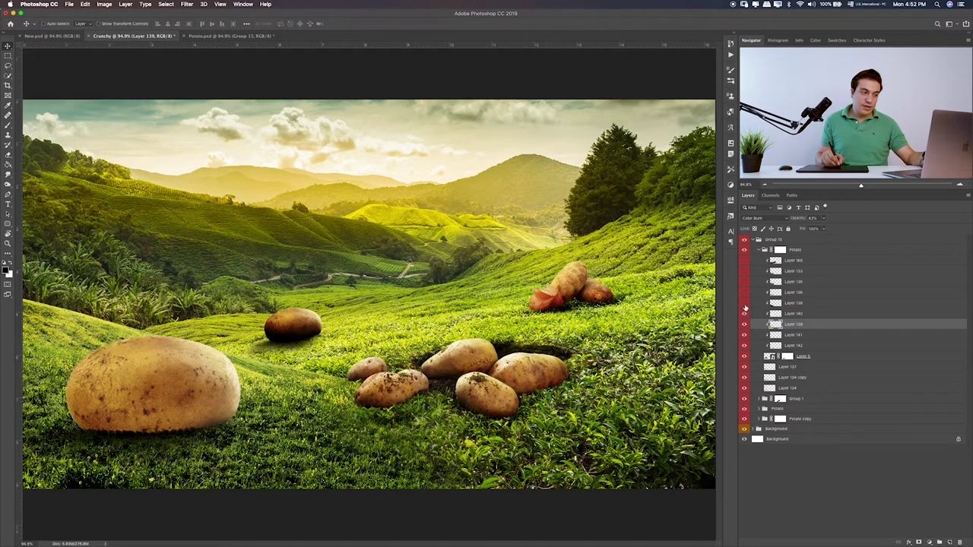
{"action": "left_click", "coordinate": [744, 310]}
{"action": "left_click", "coordinate": [745, 310]}
{"action": "left_click", "coordinate": [744, 292]}
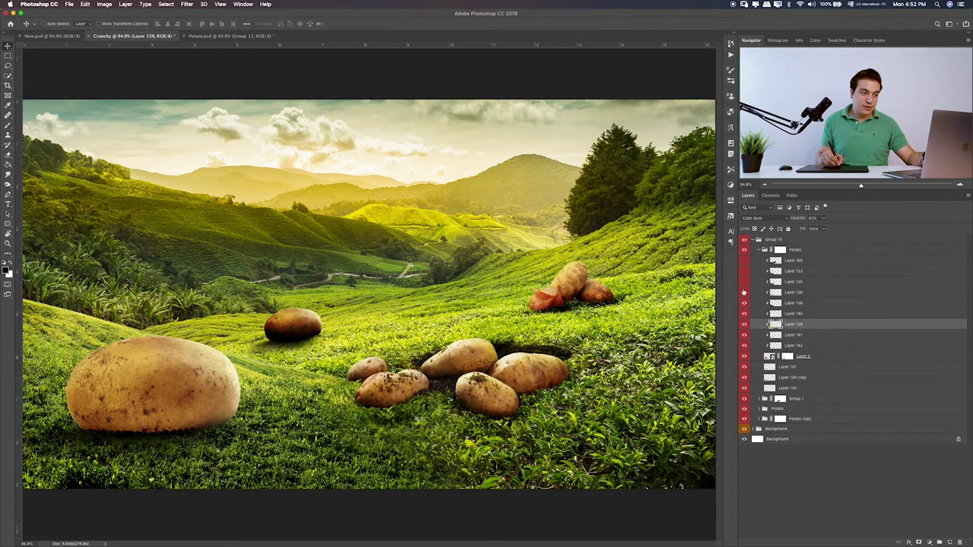
{"action": "left_click", "coordinate": [745, 281]}
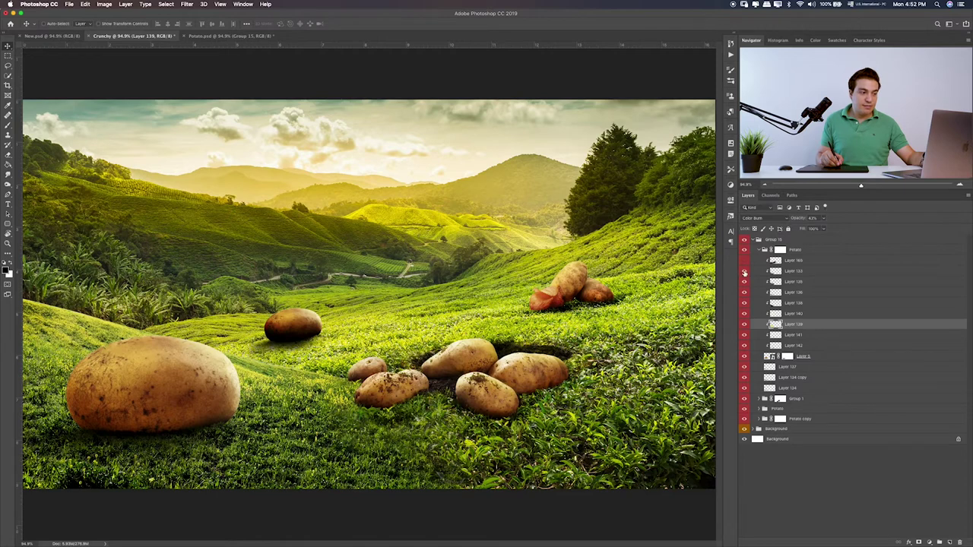
{"action": "left_click", "coordinate": [744, 271]}
{"action": "left_click", "coordinate": [744, 260]}
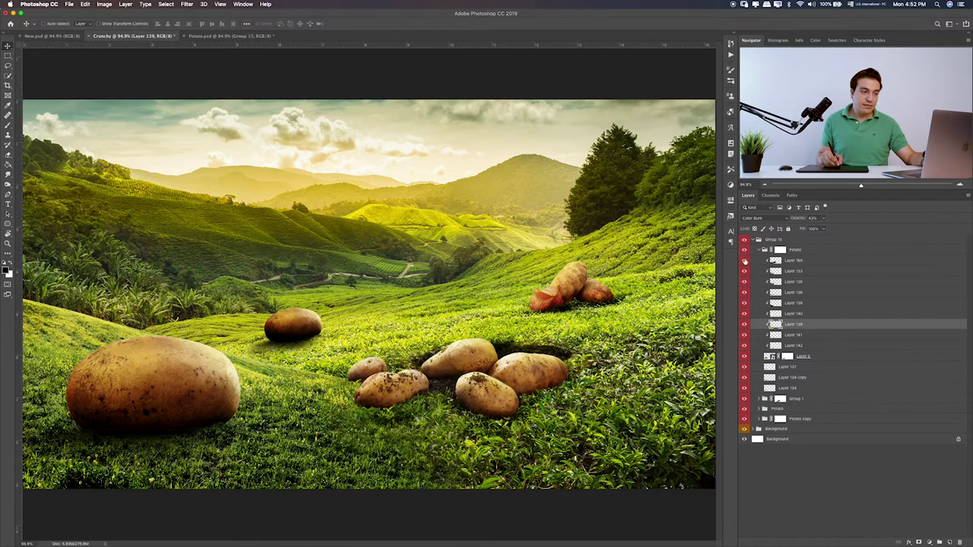
{"action": "left_click", "coordinate": [745, 260]}
{"action": "left_click", "coordinate": [793, 260]}
{"action": "left_click", "coordinate": [744, 260]}
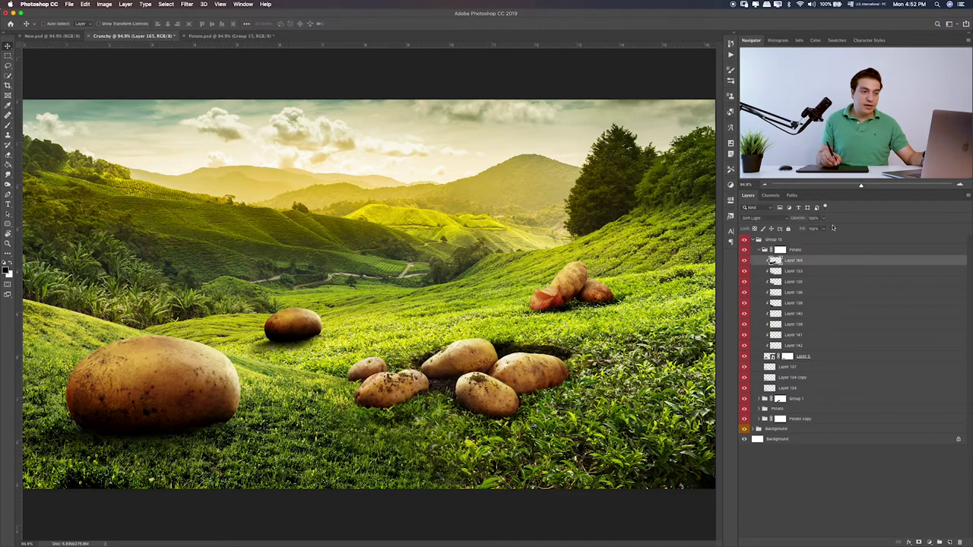
{"action": "left_click_drag", "start_coordinate": [823, 218], "coordinate": [815, 227]}
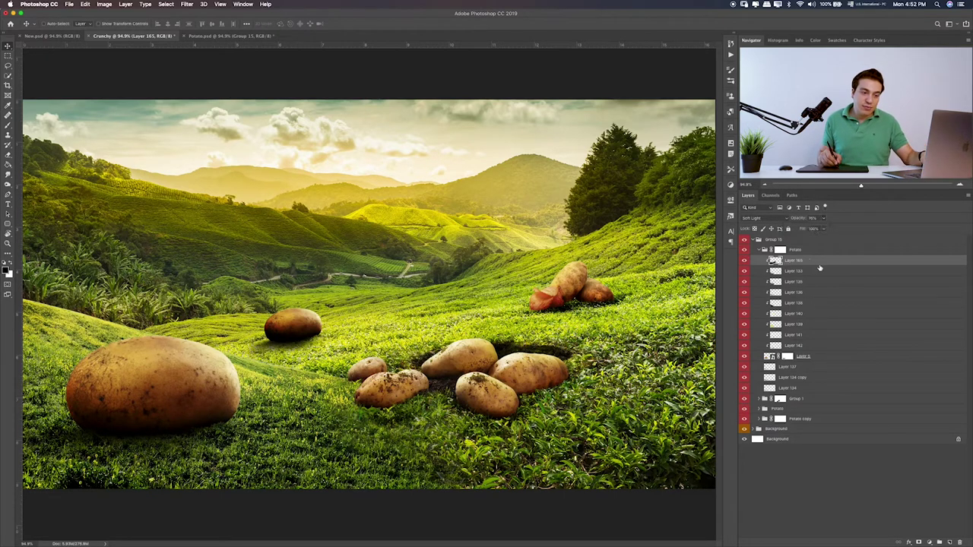
{"action": "left_click", "coordinate": [949, 542]}
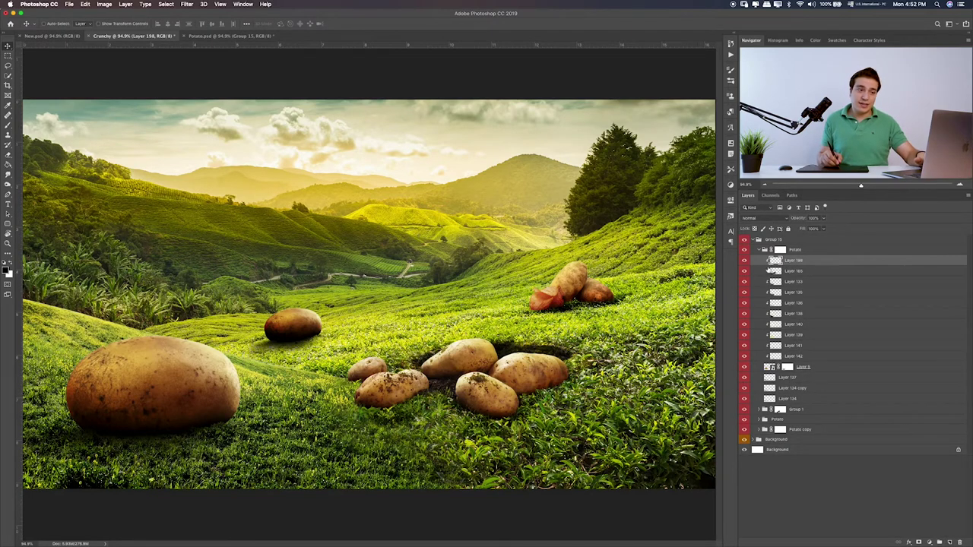
- Apply a Gaussian Blur to the new shading layer
{"action": "key", "text": "b"}
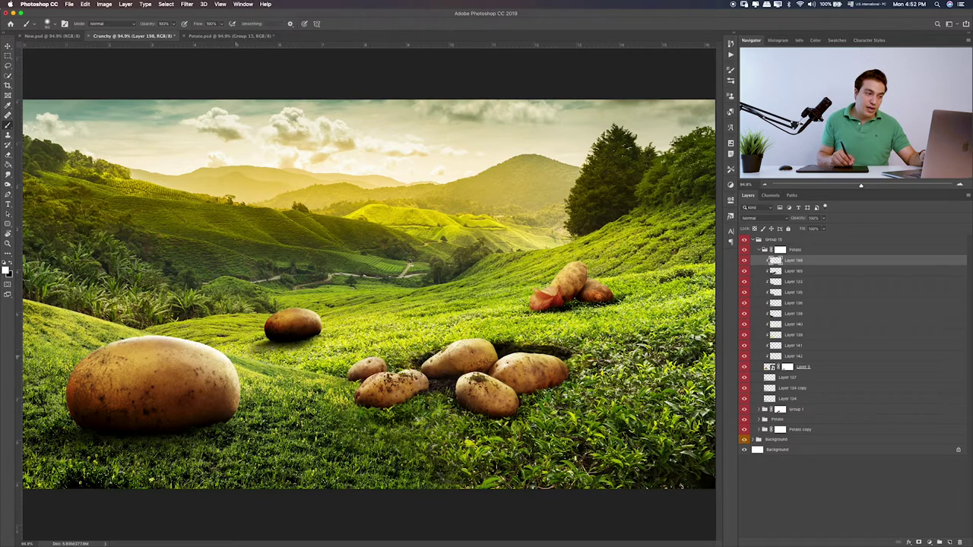
{"action": "left_click", "coordinate": [186, 3]}
{"action": "mouse_move", "coordinate": [191, 94]}
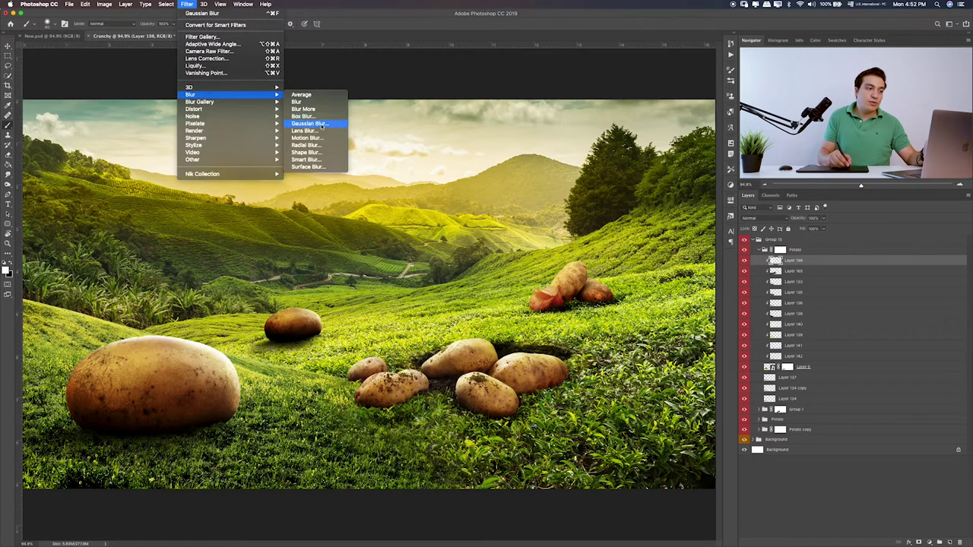
{"action": "left_click", "coordinate": [320, 124]}
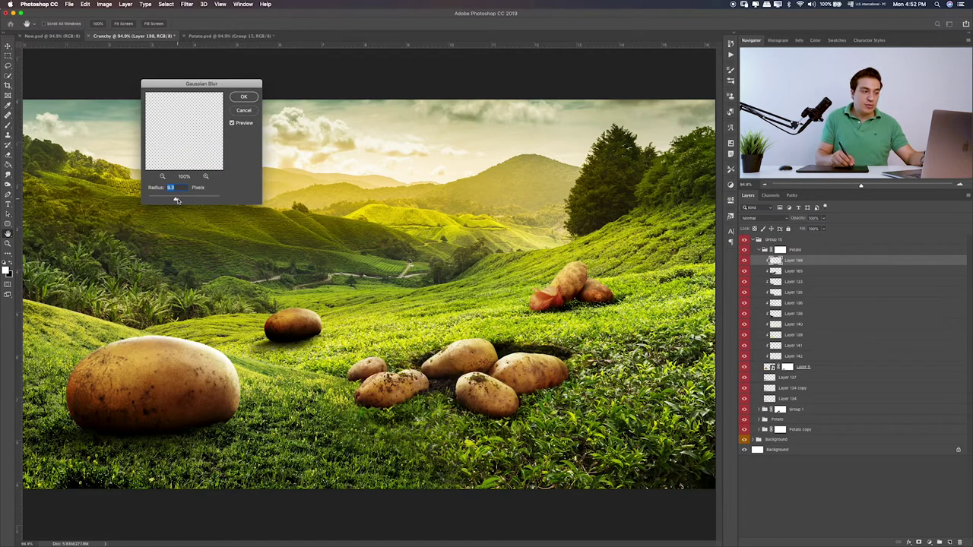
{"action": "left_click", "coordinate": [253, 103]}
{"action": "key", "text": "b"}
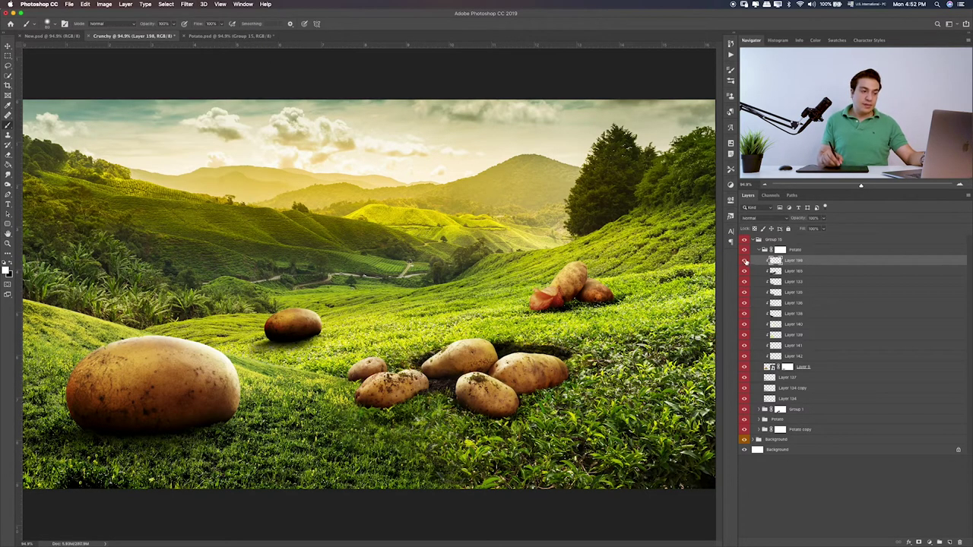
- Lower the blurred layer's opacity to 63%
{"action": "left_click", "coordinate": [744, 260]}
{"action": "left_click", "coordinate": [745, 260]}
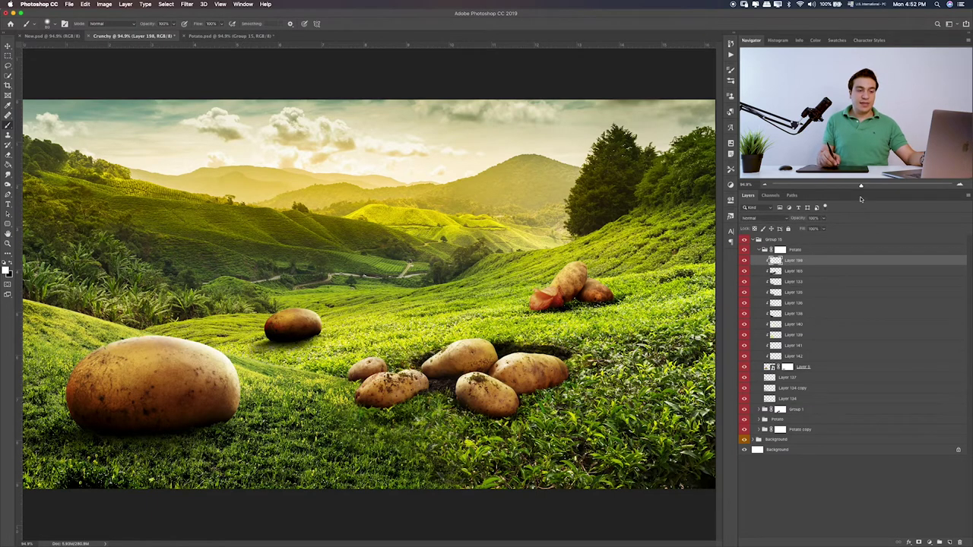
{"action": "left_click", "coordinate": [823, 218]}
{"action": "left_click_drag", "start_coordinate": [825, 229], "coordinate": [818, 228]}
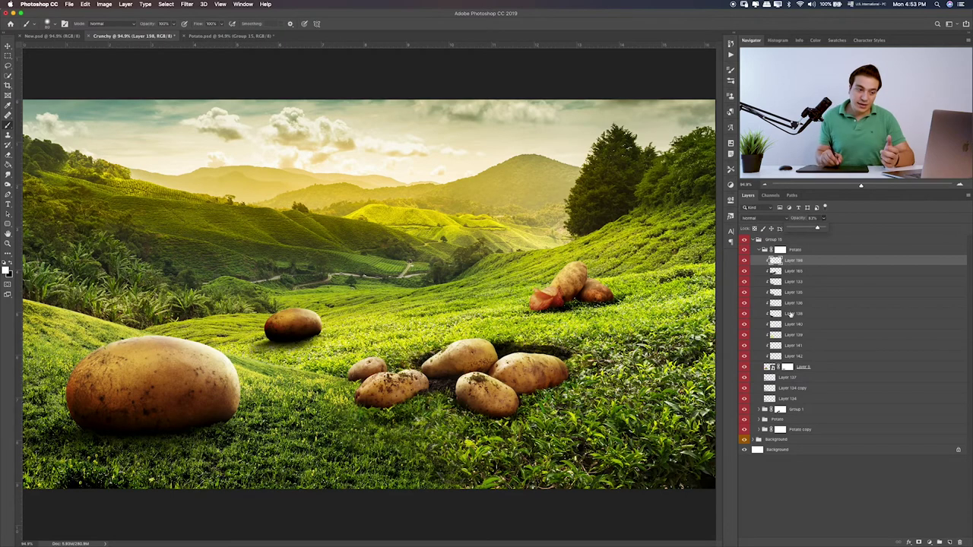
{"action": "left_click", "coordinate": [847, 368]}
- Try an Inner Glow on Layer 5 with a white colour, then discard the colour change
{"action": "double_click", "coordinate": [878, 368]}
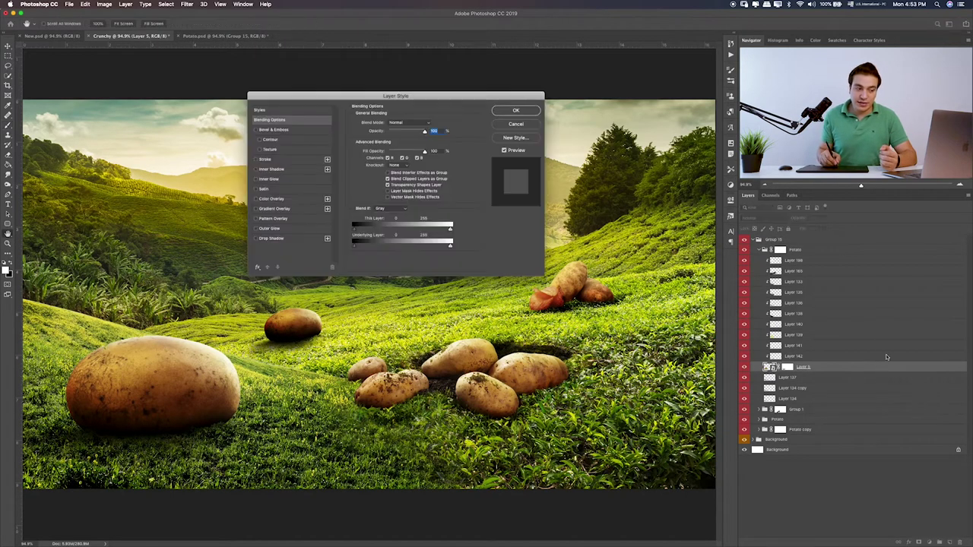
{"action": "left_click", "coordinate": [256, 169]}
{"action": "left_click", "coordinate": [257, 169]}
{"action": "left_click", "coordinate": [257, 179]}
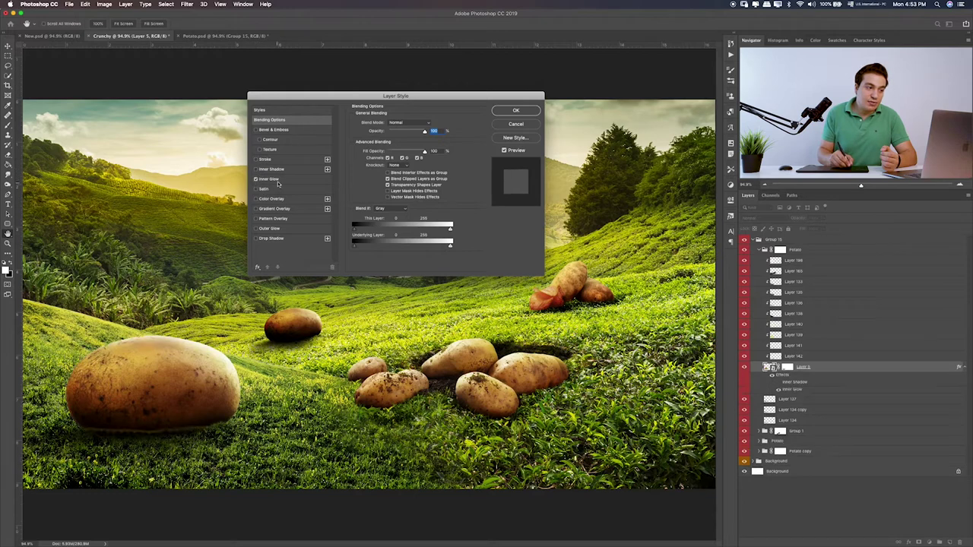
{"action": "left_click", "coordinate": [278, 183]}
{"action": "left_click", "coordinate": [369, 149]}
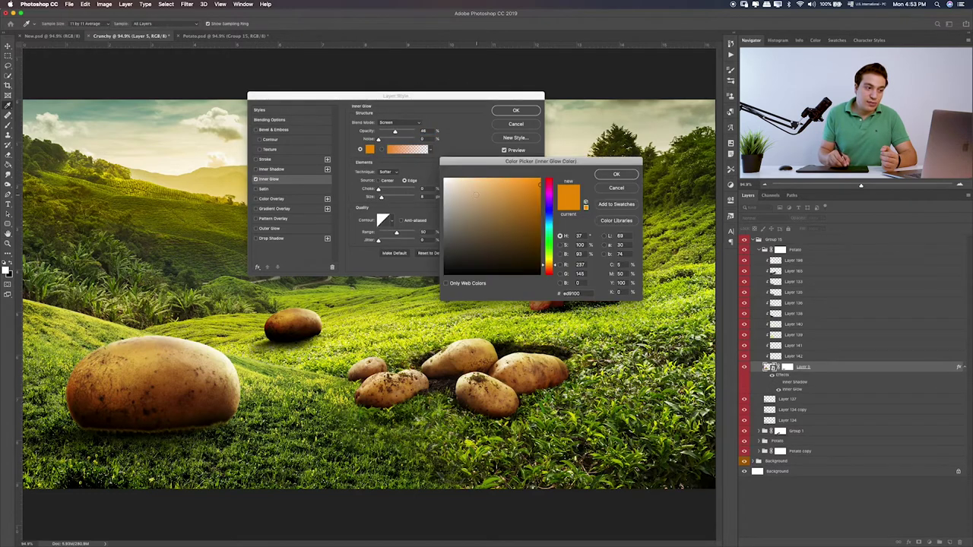
{"action": "left_click", "coordinate": [444, 180]}
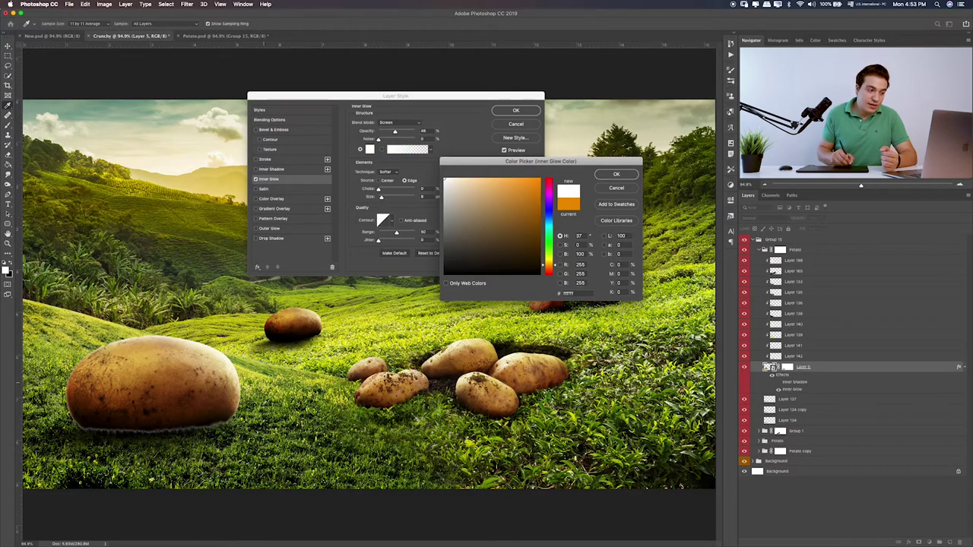
{"action": "key", "text": "Escape"}
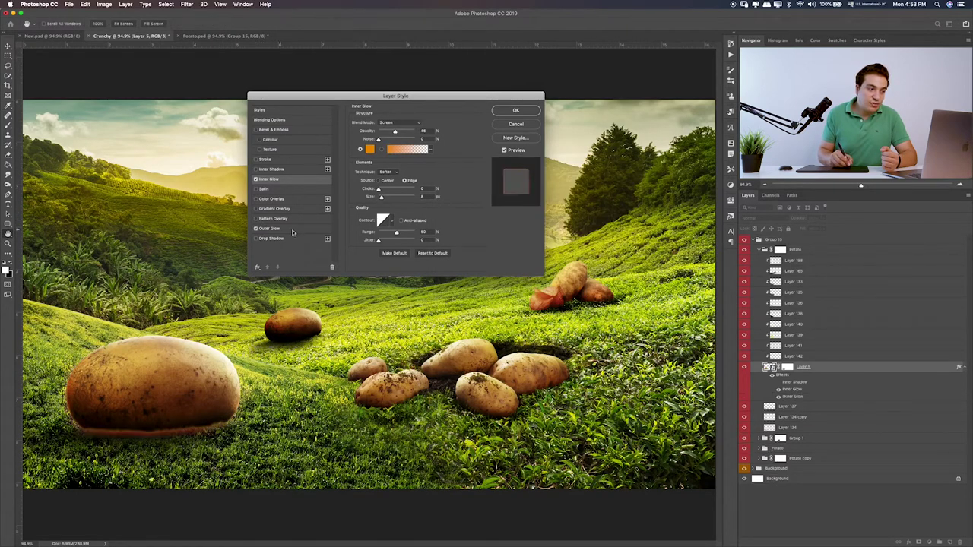
- Enable Outer Glow with a pale peach colour and apply the style
{"action": "left_click", "coordinate": [295, 230]}
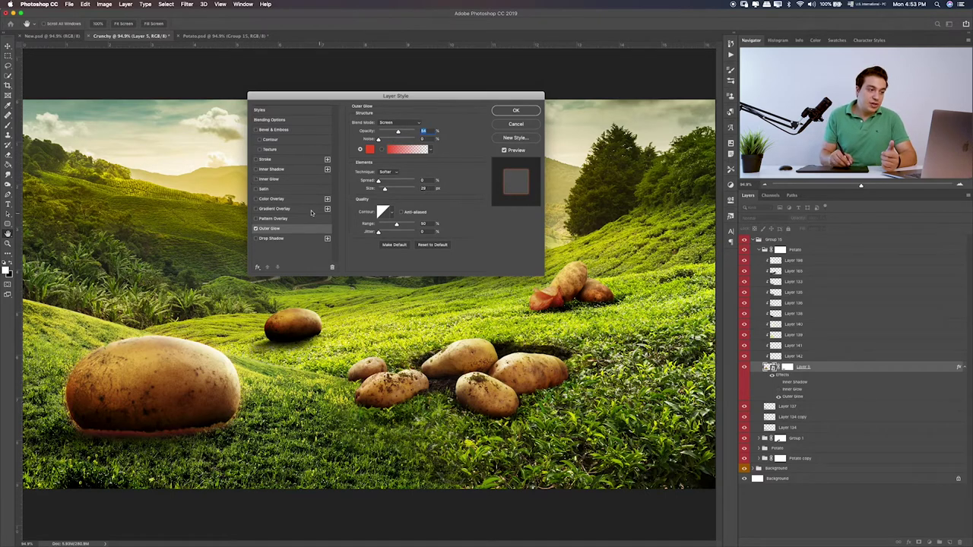
{"action": "left_click", "coordinate": [369, 149]}
{"action": "left_click", "coordinate": [469, 183]}
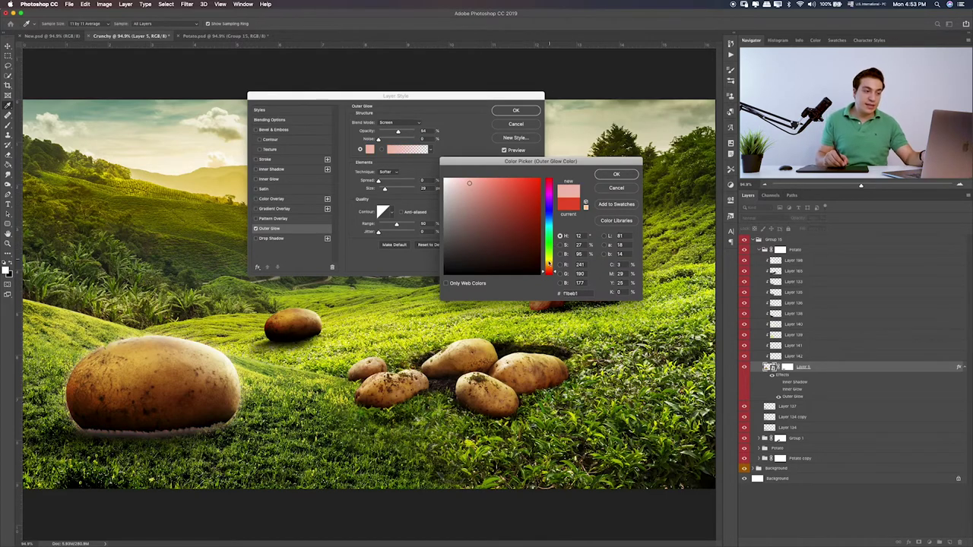
{"action": "left_click_drag", "start_coordinate": [550, 266], "coordinate": [551, 266]}
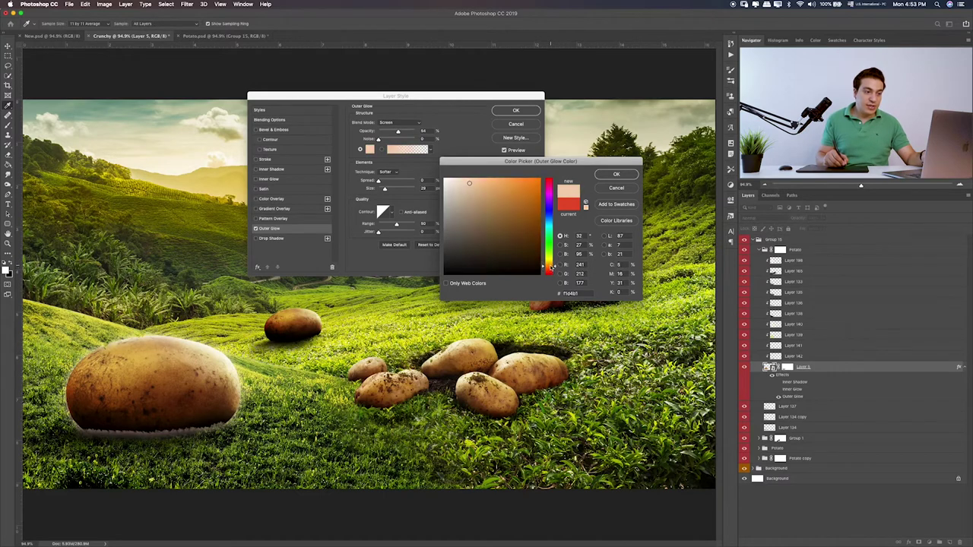
{"action": "left_click", "coordinate": [476, 179]}
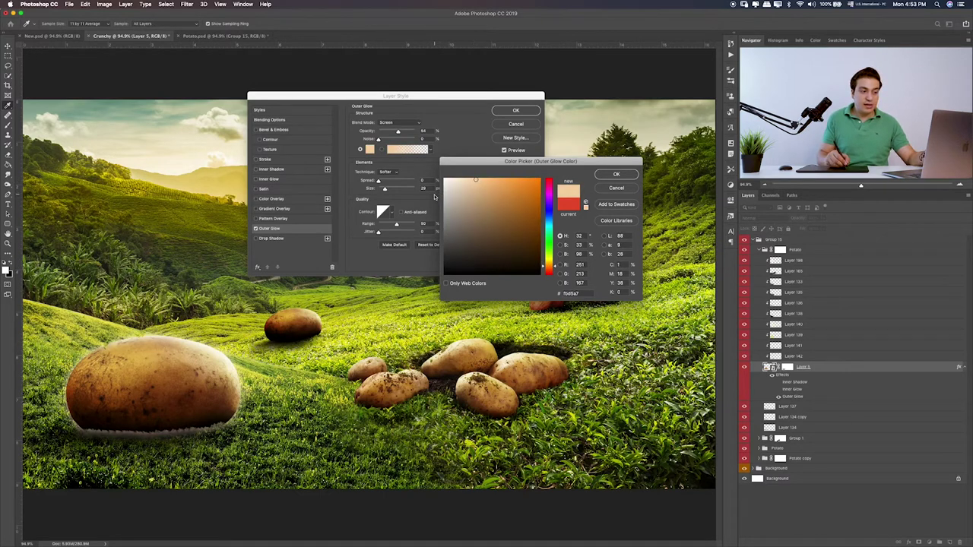
{"action": "left_click", "coordinate": [608, 174]}
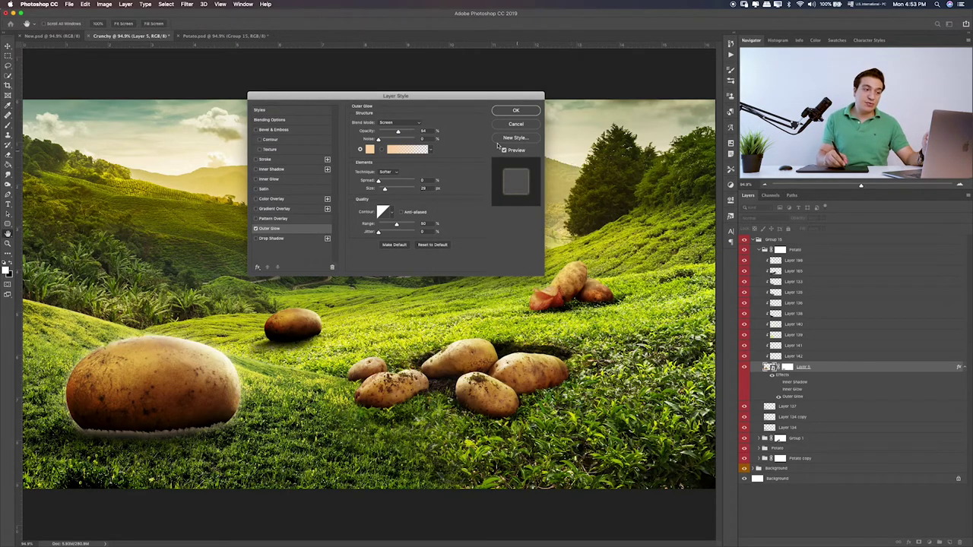
{"action": "left_click", "coordinate": [529, 114]}
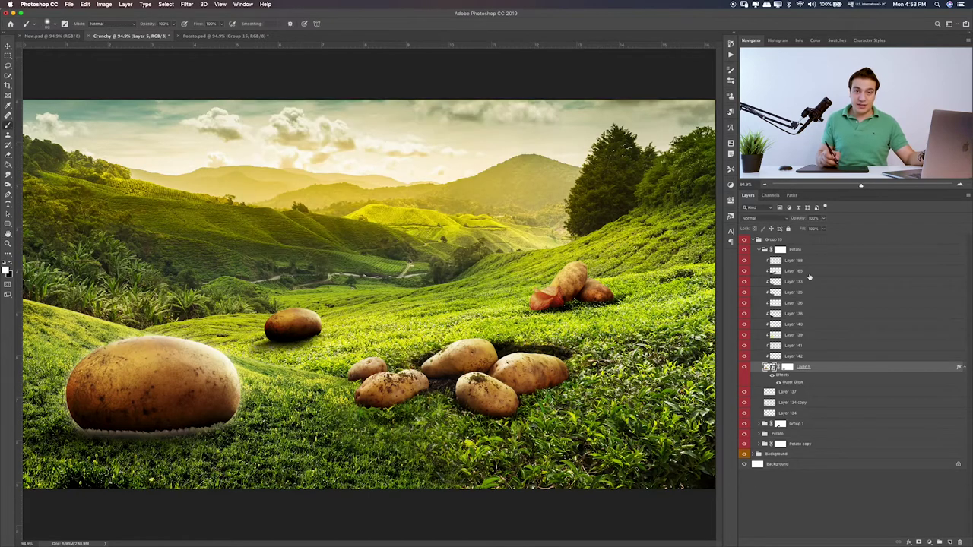
- Separate Layer 5's Outer Glow effect into its own layer and select it
{"action": "right_click", "coordinate": [846, 369]}
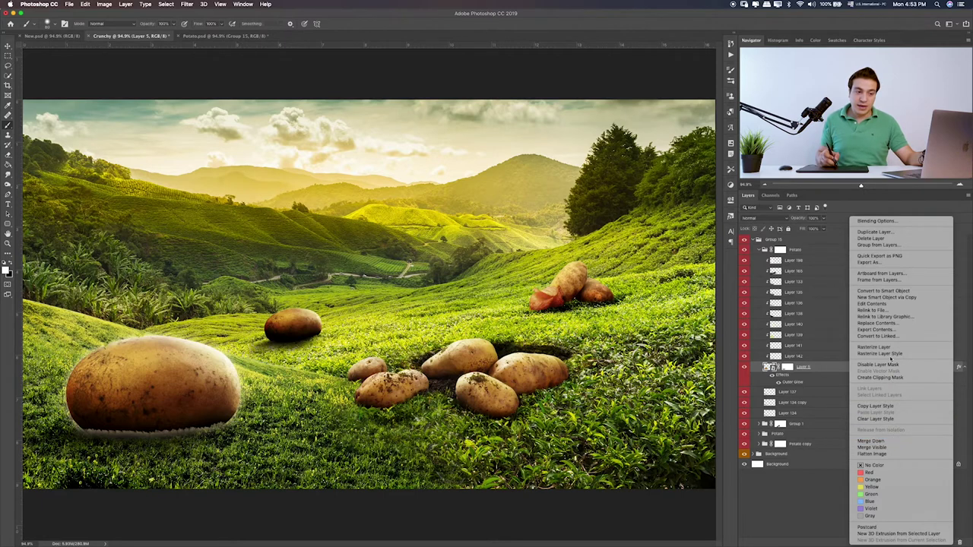
{"action": "left_click", "coordinate": [798, 385]}
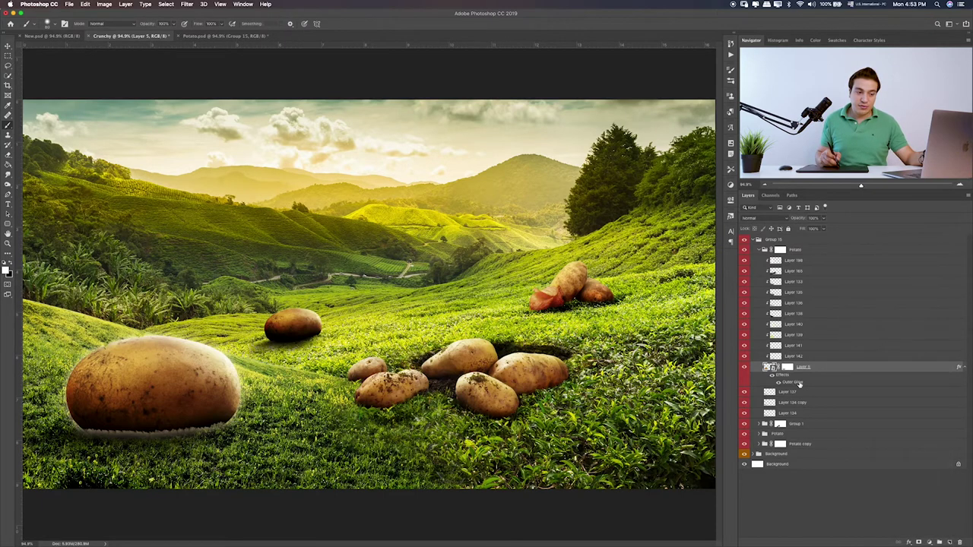
{"action": "right_click", "coordinate": [799, 385]}
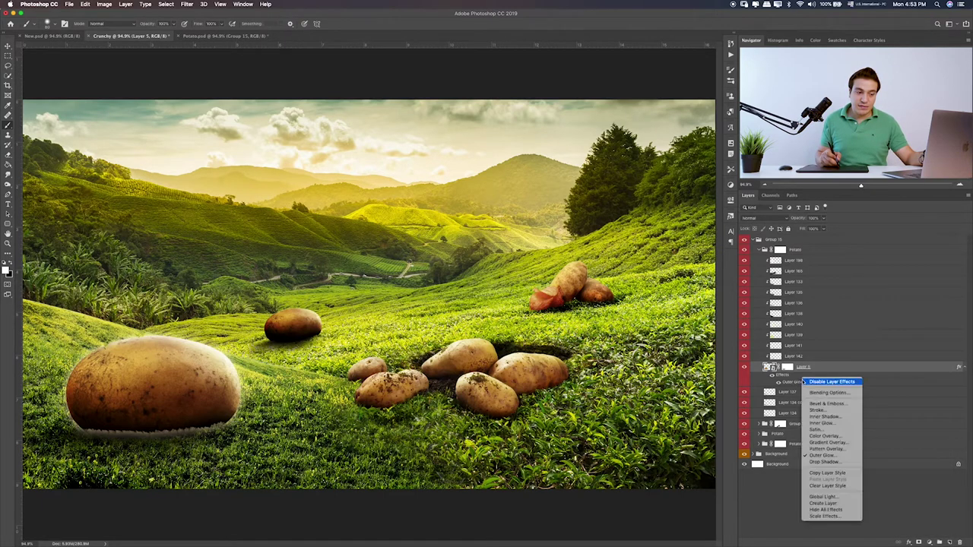
{"action": "left_click", "coordinate": [833, 504]}
{"action": "left_click", "coordinate": [743, 378]}
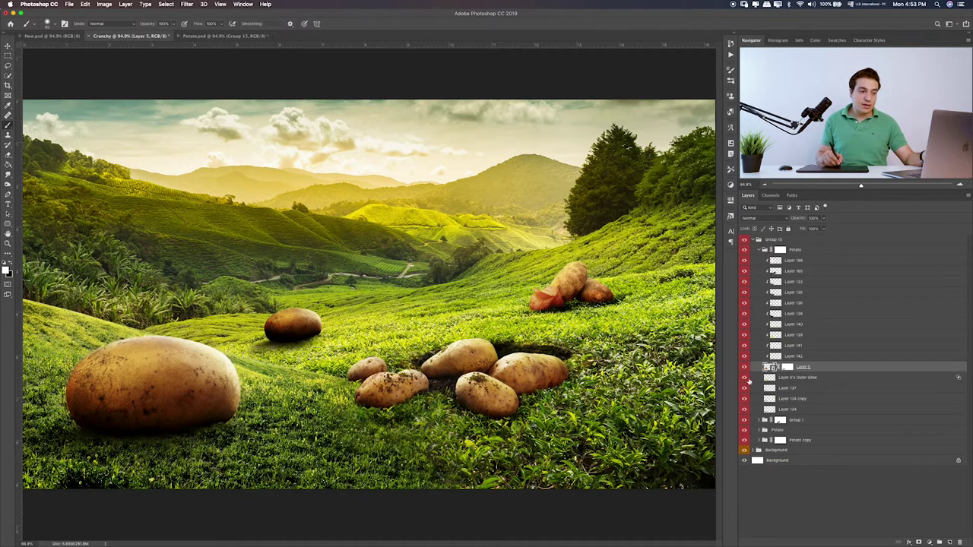
{"action": "left_click", "coordinate": [744, 377]}
{"action": "left_click", "coordinate": [798, 377]}
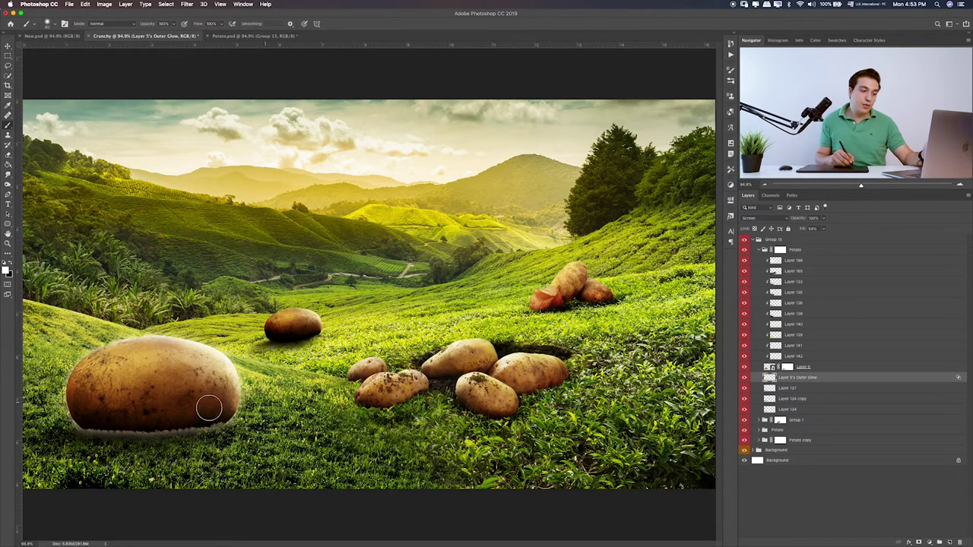
- Erase the glow along the potato's bottom edge, then fade it lightly at 30% eraser opacity
{"action": "key", "text": "e"}
{"action": "left_click_drag", "start_coordinate": [227, 427], "coordinate": [206, 418]}
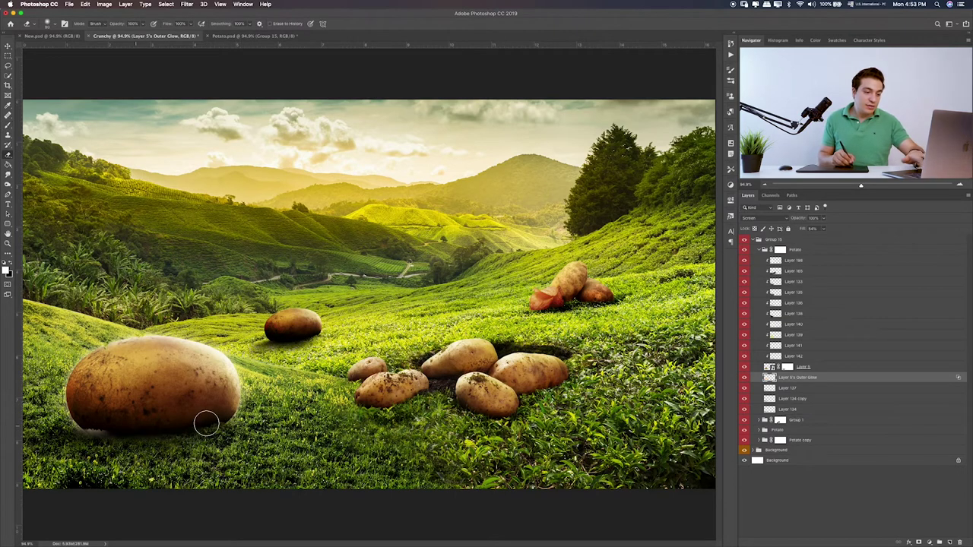
{"action": "left_click_drag", "start_coordinate": [53, 431], "coordinate": [104, 430]}
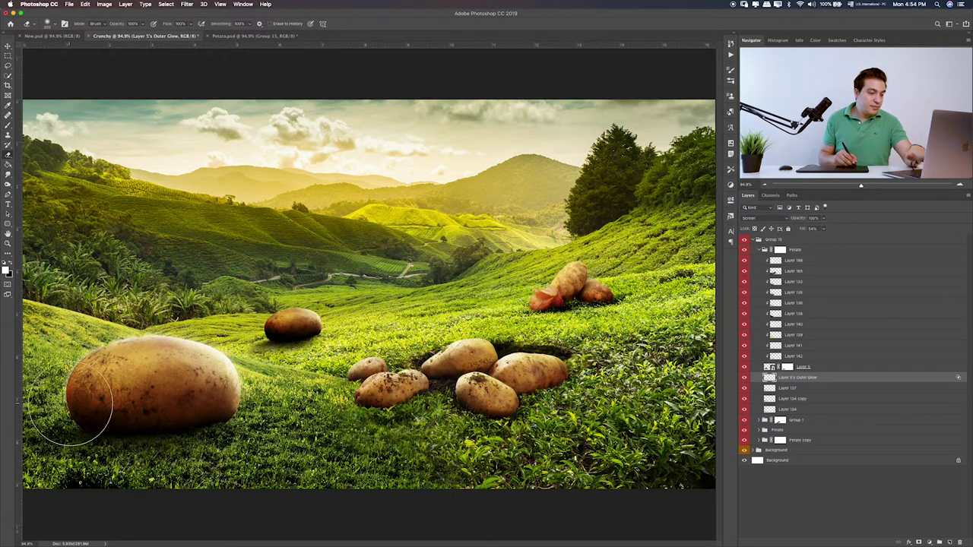
{"action": "key", "text": "3"}
{"action": "key", "text": "bracketright"}
{"action": "left_click_drag", "start_coordinate": [140, 405], "coordinate": [126, 407]}
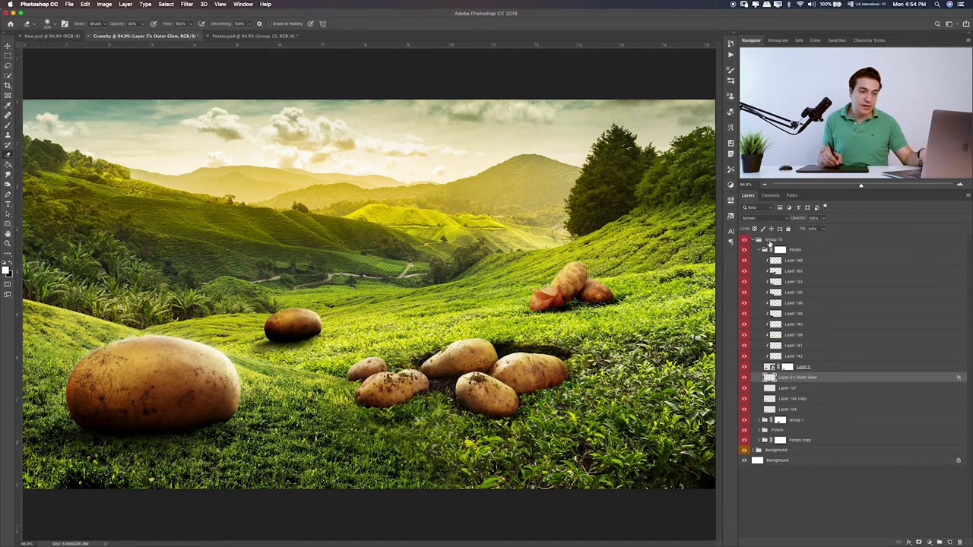
- Blend the big potato's bottom edge into the grass on the Potato group mask
{"action": "left_click", "coordinate": [795, 249]}
{"action": "left_click", "coordinate": [759, 250]}
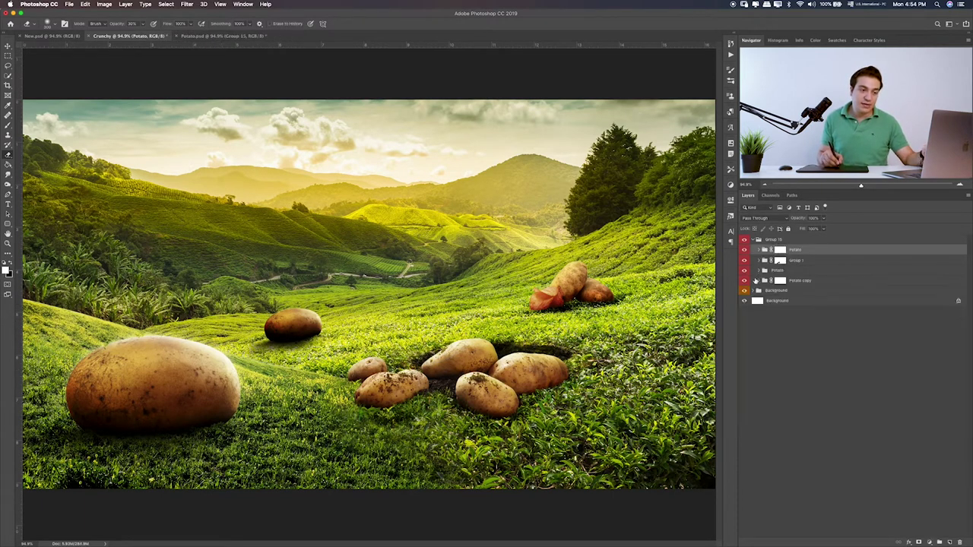
{"action": "left_click", "coordinate": [780, 253]}
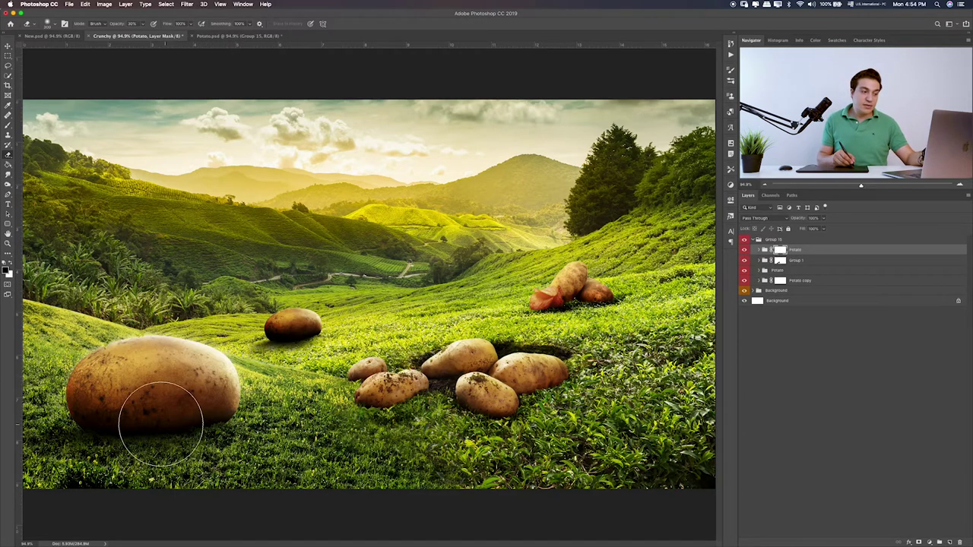
{"action": "mouse_move", "coordinate": [152, 413]}
{"action": "left_mouse_down"}
{"action": "mouse_move", "coordinate": [148, 434]}
{"action": "mouse_move", "coordinate": [98, 446]}
{"action": "mouse_move", "coordinate": [129, 449]}
{"action": "mouse_move", "coordinate": [157, 413]}
{"action": "mouse_move", "coordinate": [175, 423]}
{"action": "left_mouse_up"}
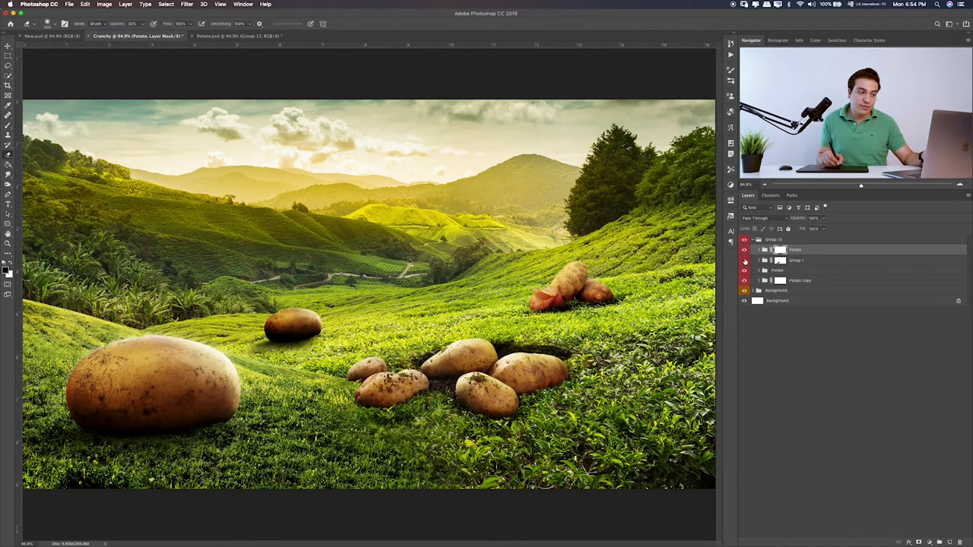
{"action": "left_click", "coordinate": [745, 261]}
{"action": "left_click", "coordinate": [745, 261]}
- In the Background group, shift the dark hole texture slightly left and up
{"action": "left_click", "coordinate": [818, 264]}
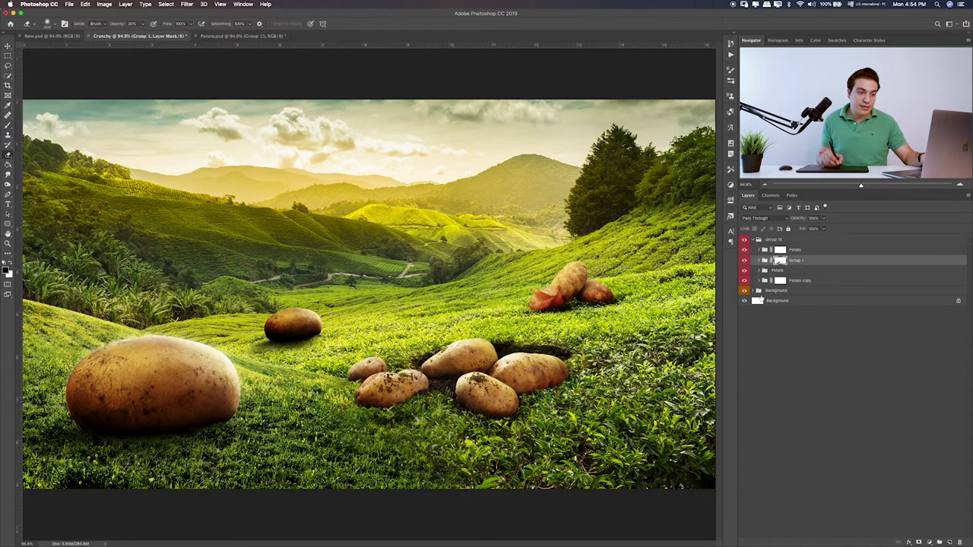
{"action": "left_click", "coordinate": [772, 291]}
{"action": "left_click", "coordinate": [758, 290]}
{"action": "left_click", "coordinate": [821, 303]}
{"action": "key", "text": "v"}
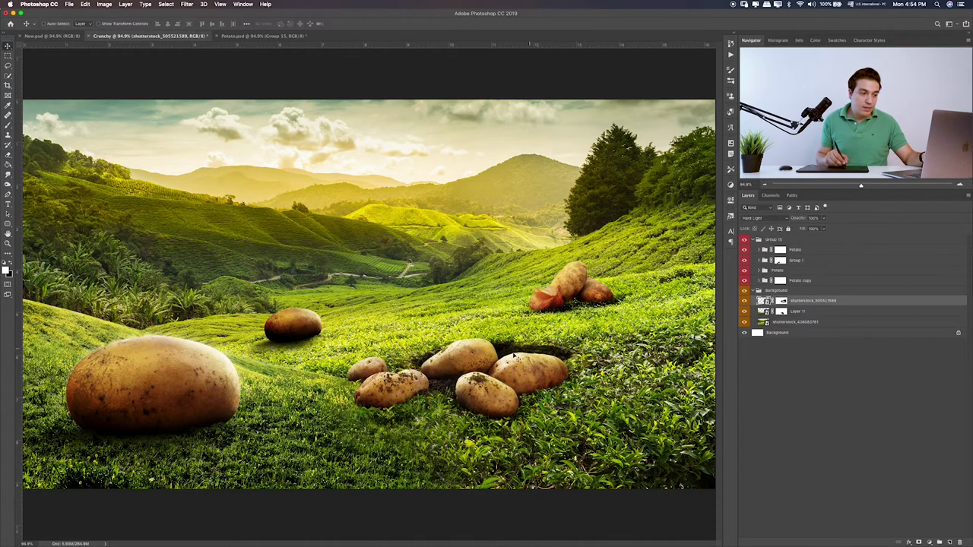
{"action": "left_click_drag", "start_coordinate": [597, 335], "coordinate": [549, 330]}
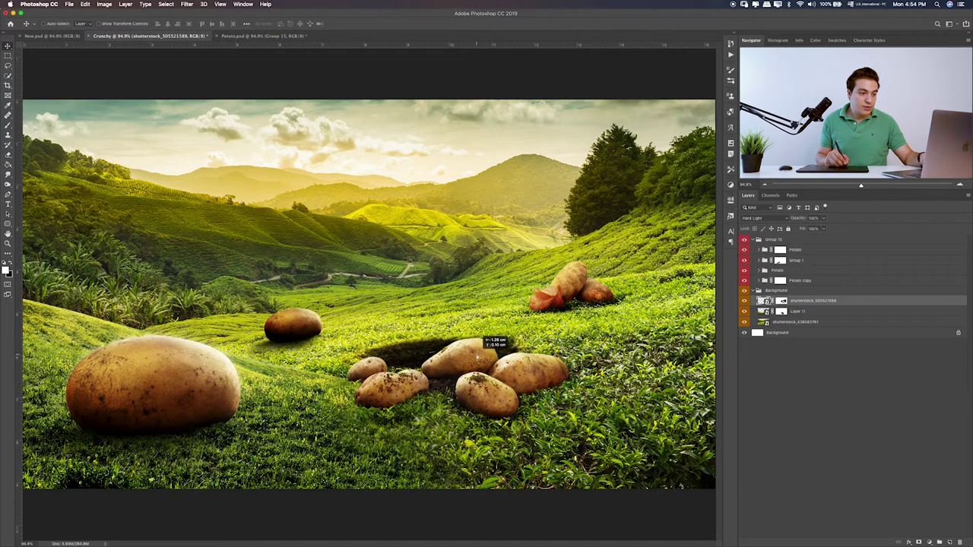
- Scale the hole to about 114% width so it spreads around the potatoes
{"action": "key", "text": "ctrl+t"}
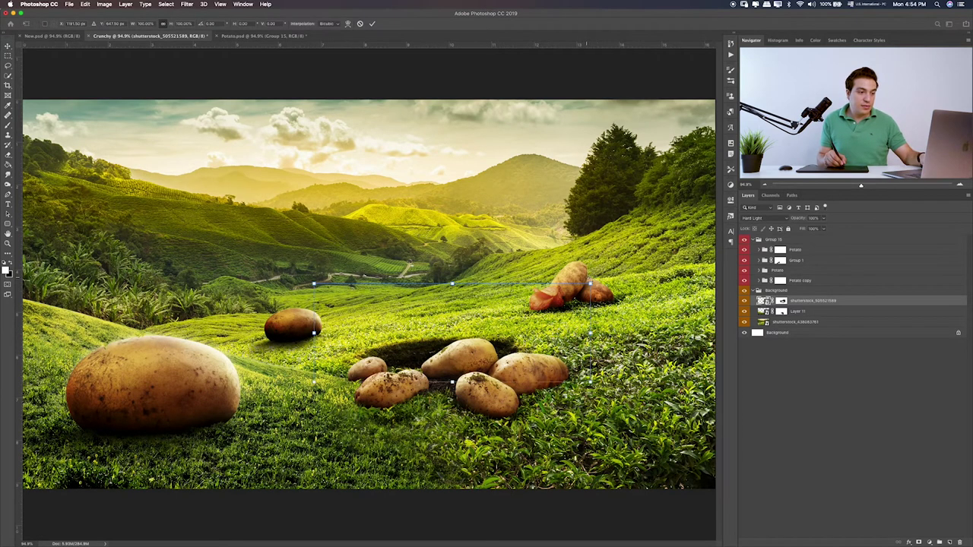
{"action": "left_click_drag", "start_coordinate": [592, 282], "coordinate": [619, 270]}
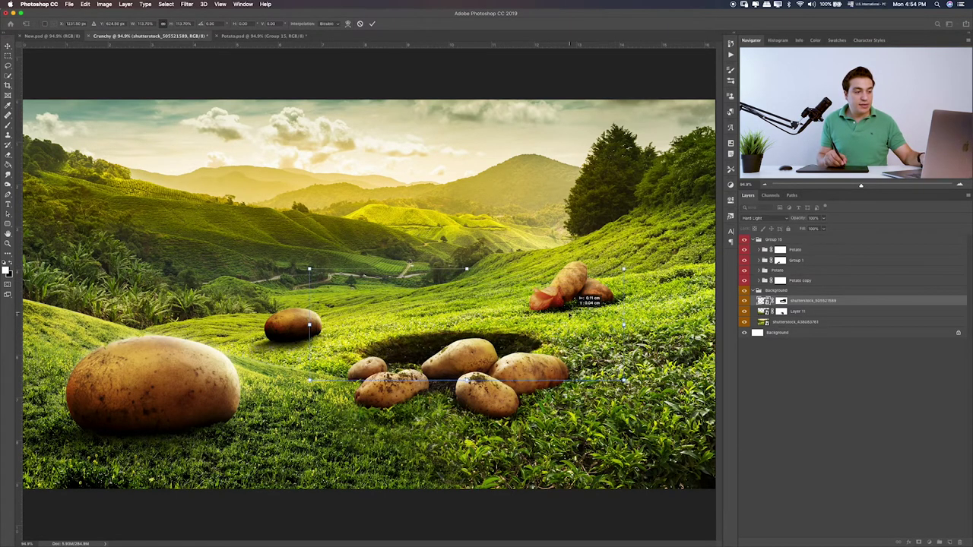
{"action": "left_click_drag", "start_coordinate": [572, 299], "coordinate": [569, 320]}
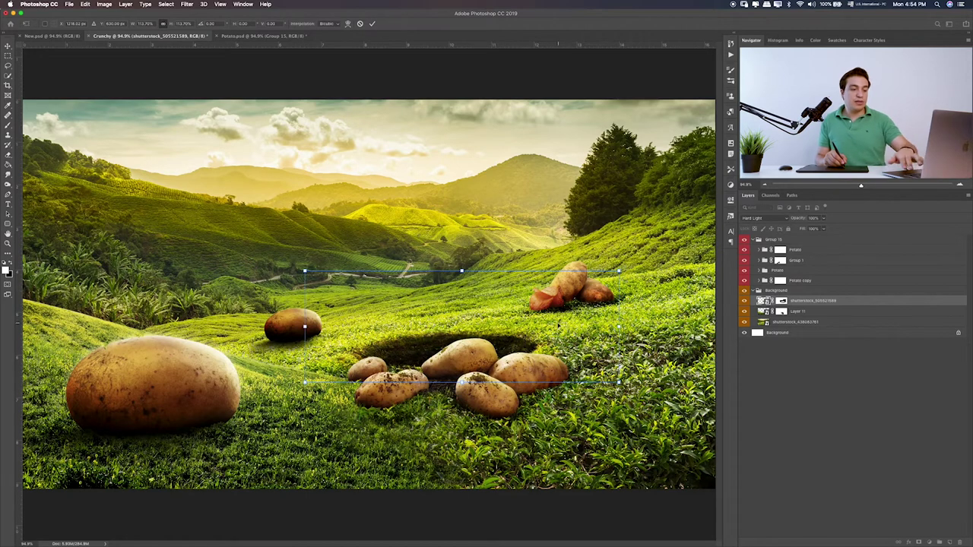
{"action": "key", "text": "Return"}
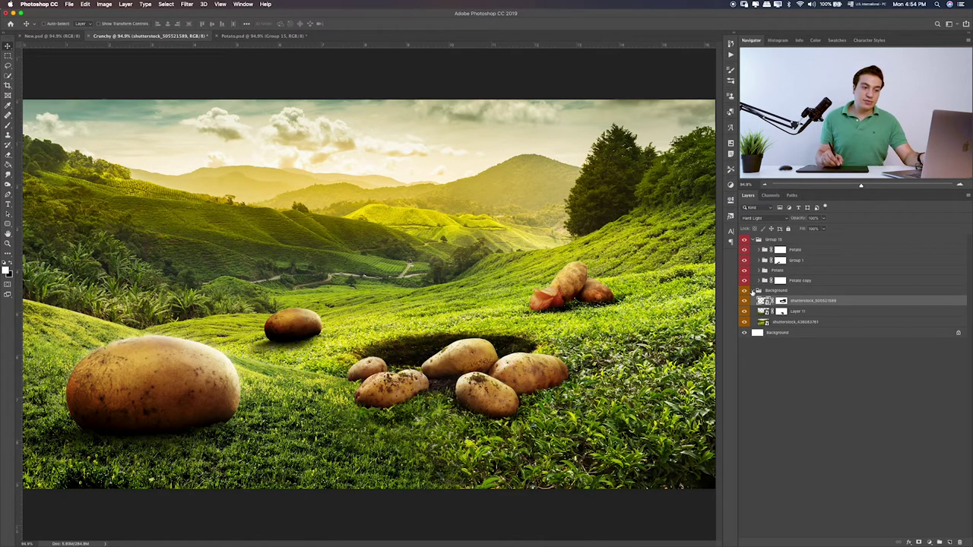
{"action": "left_click", "coordinate": [752, 292]}
- Expand Group 1 and toggle the hole potatoes and Layer 10 to compare
{"action": "left_click", "coordinate": [745, 261]}
{"action": "left_click", "coordinate": [744, 261]}
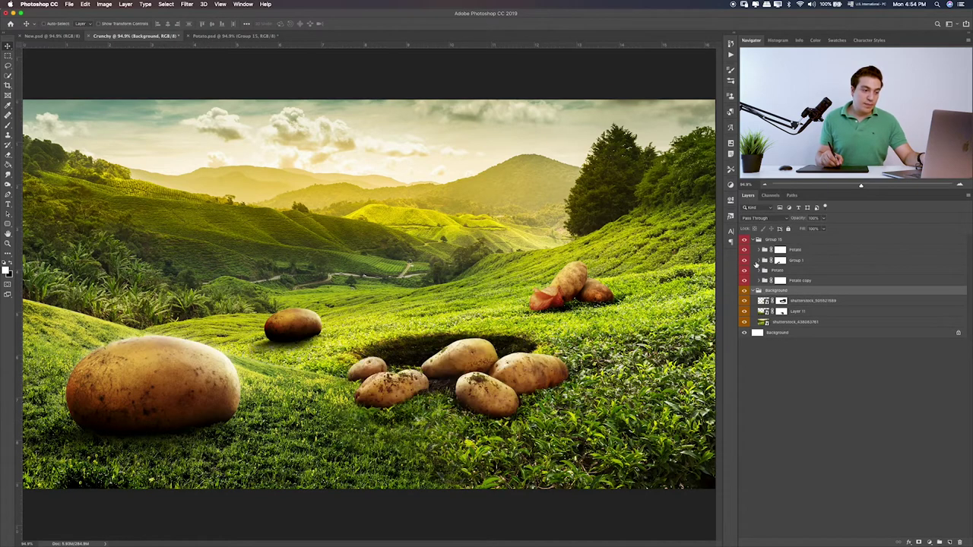
{"action": "left_click", "coordinate": [781, 261]}
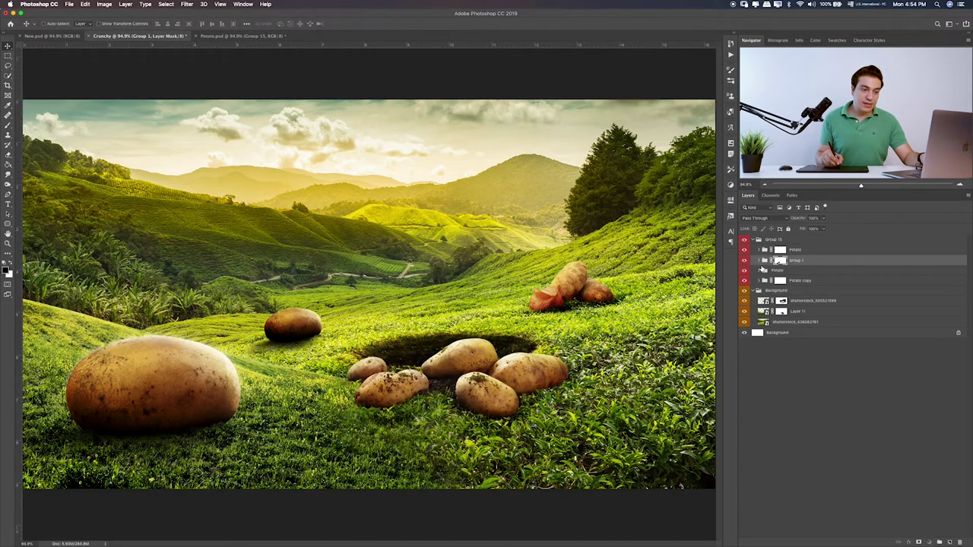
{"action": "left_click", "coordinate": [764, 261]}
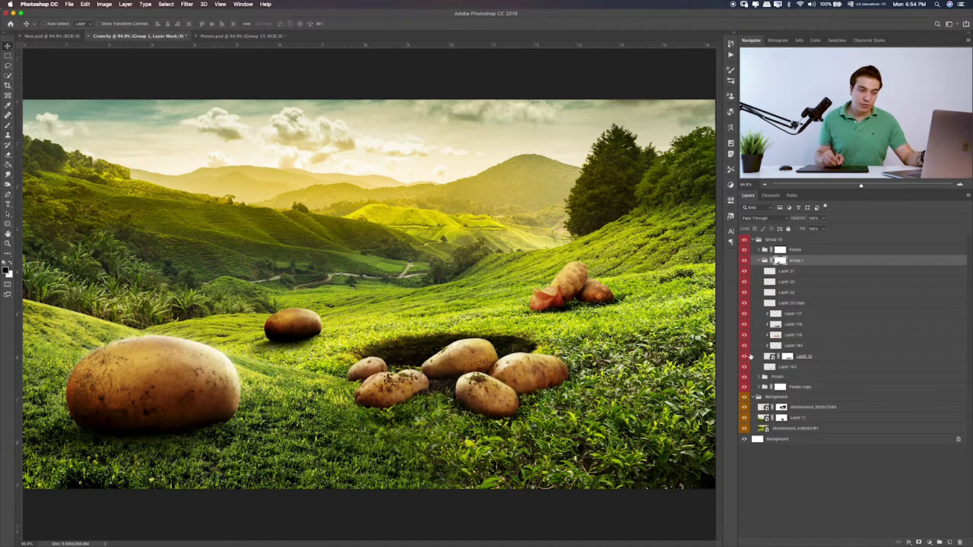
{"action": "left_click", "coordinate": [744, 356]}
{"action": "left_click", "coordinate": [744, 356]}
{"action": "left_click", "coordinate": [768, 357]}
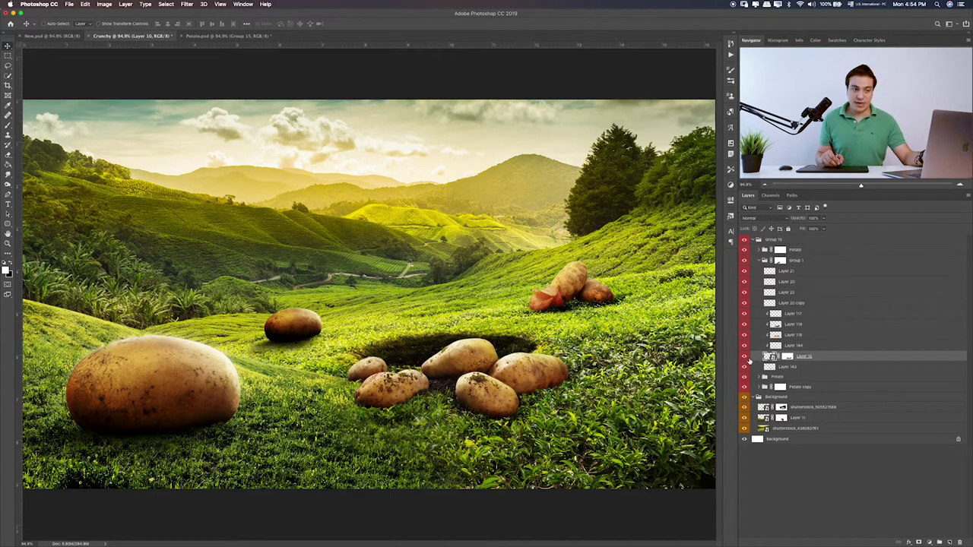
{"action": "left_click", "coordinate": [744, 355]}
{"action": "left_click", "coordinate": [745, 356]}
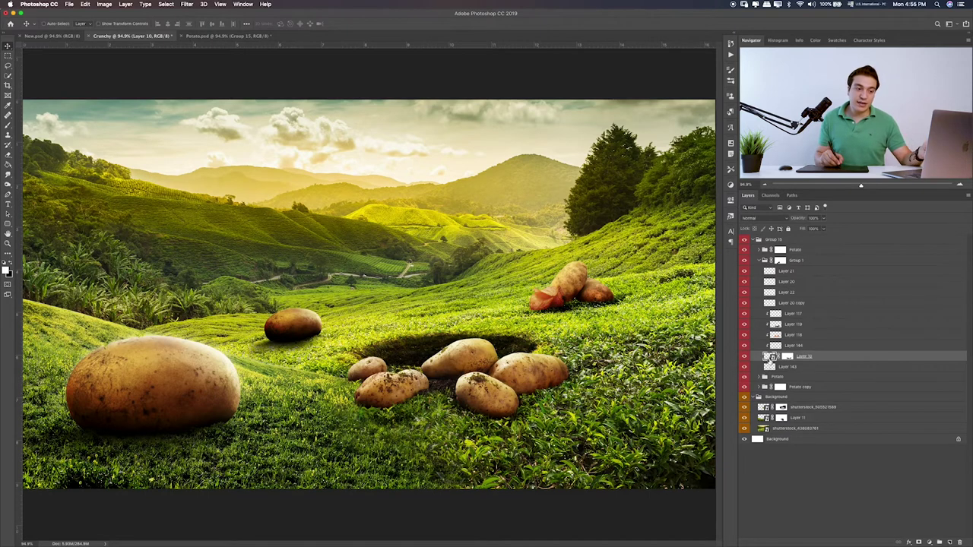
- Compare the Layer 143 shading and other shading layers, revealing Layer 117 highlights
{"action": "left_click", "coordinate": [745, 367]}
{"action": "left_click", "coordinate": [745, 367]}
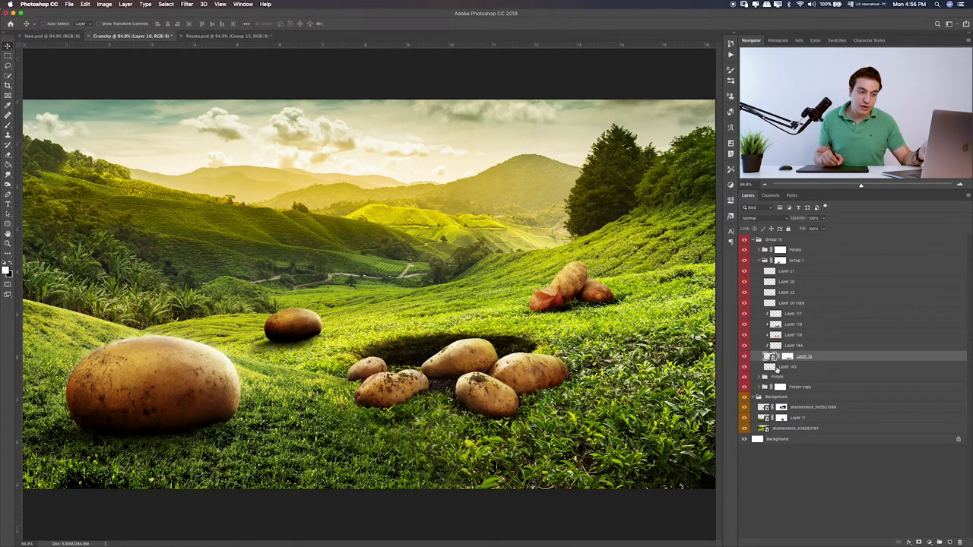
{"action": "left_click", "coordinate": [787, 366]}
{"action": "left_click", "coordinate": [745, 368]}
{"action": "left_click", "coordinate": [745, 367]}
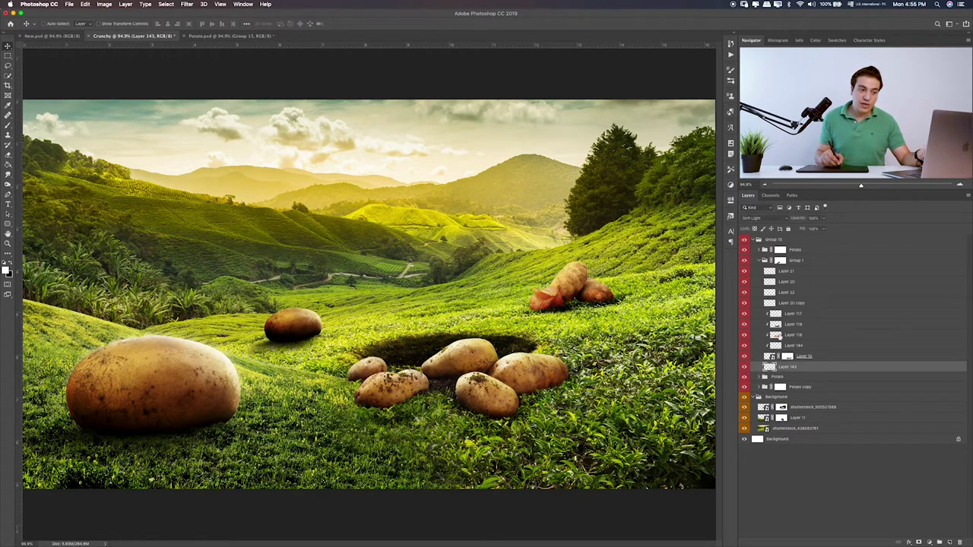
{"action": "left_click", "coordinate": [744, 318]}
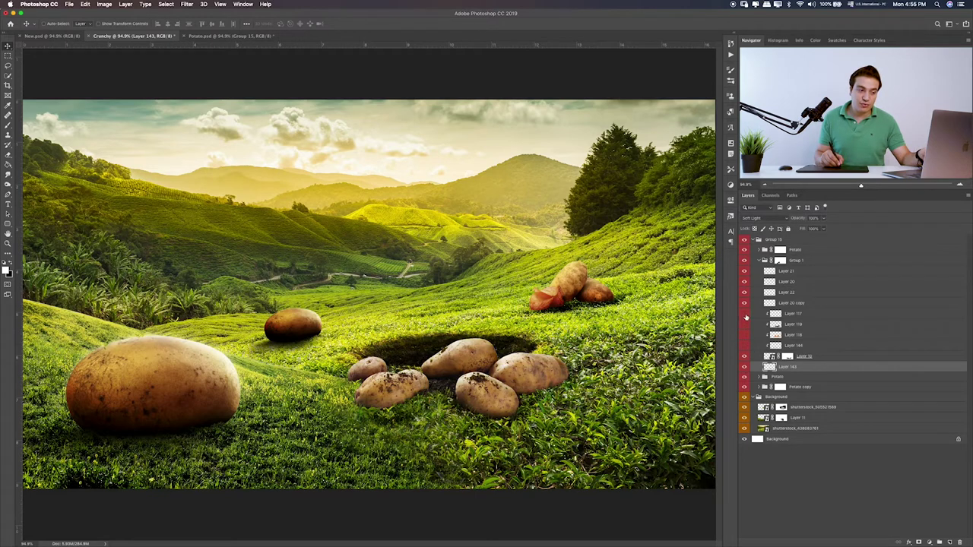
{"action": "left_click", "coordinate": [745, 344]}
{"action": "left_click", "coordinate": [745, 344]}
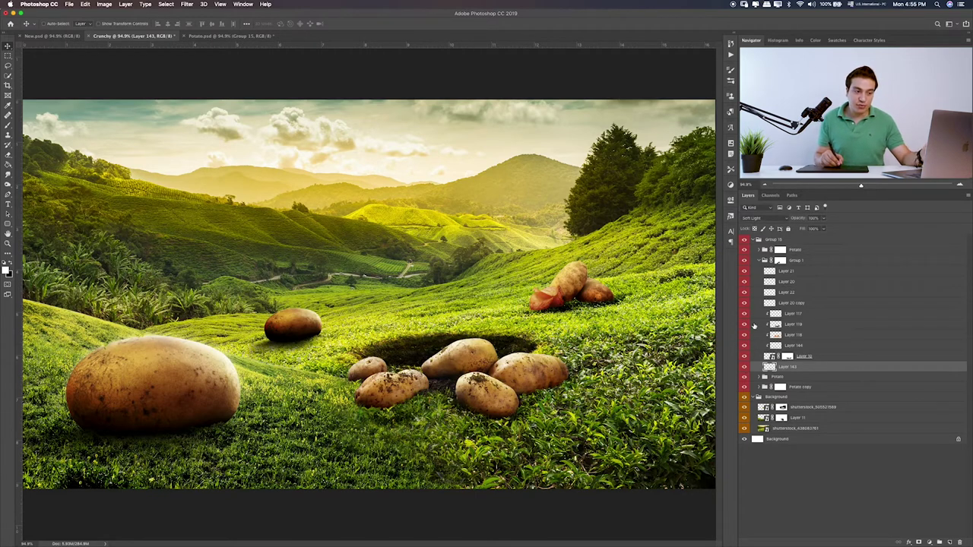
{"action": "left_click", "coordinate": [745, 323]}
{"action": "left_click", "coordinate": [745, 323]}
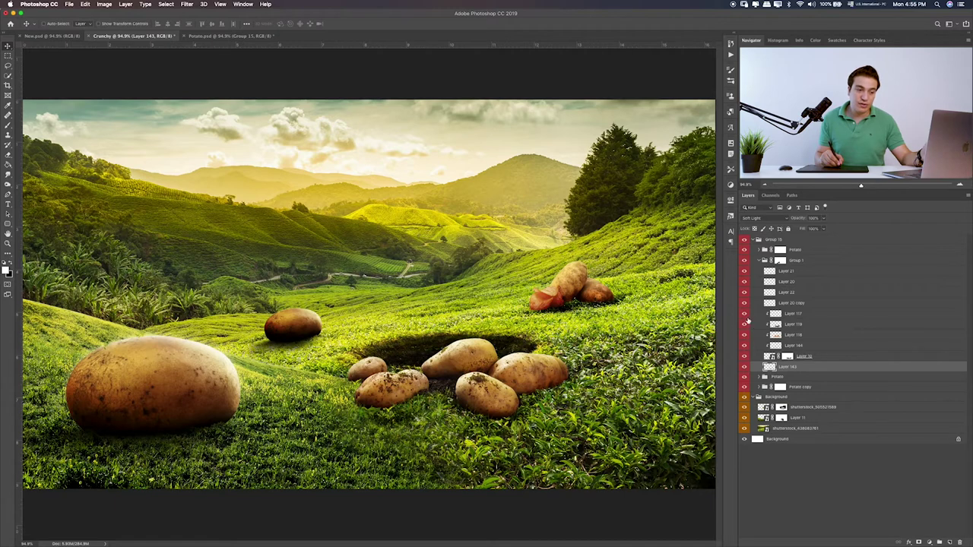
- Turn on Layer 21 and another highlight layer, then add Layer 199 above Layer 117
{"action": "left_click", "coordinate": [793, 335]}
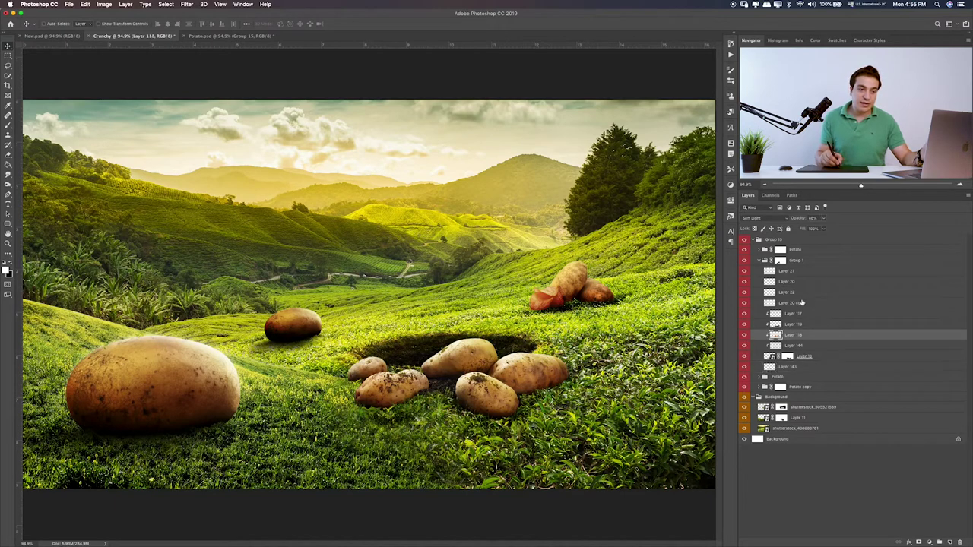
{"action": "left_click", "coordinate": [745, 322]}
{"action": "left_click", "coordinate": [745, 322]}
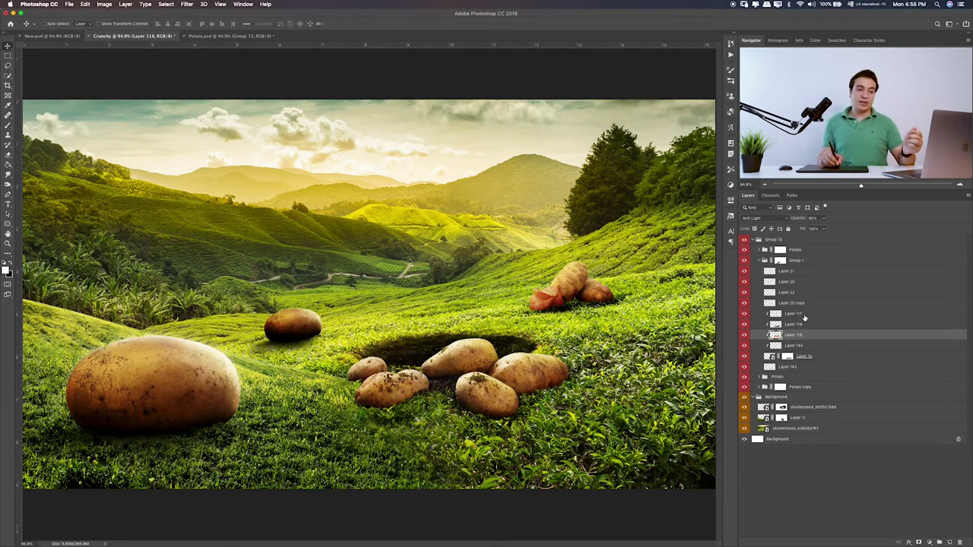
{"action": "left_click", "coordinate": [741, 275]}
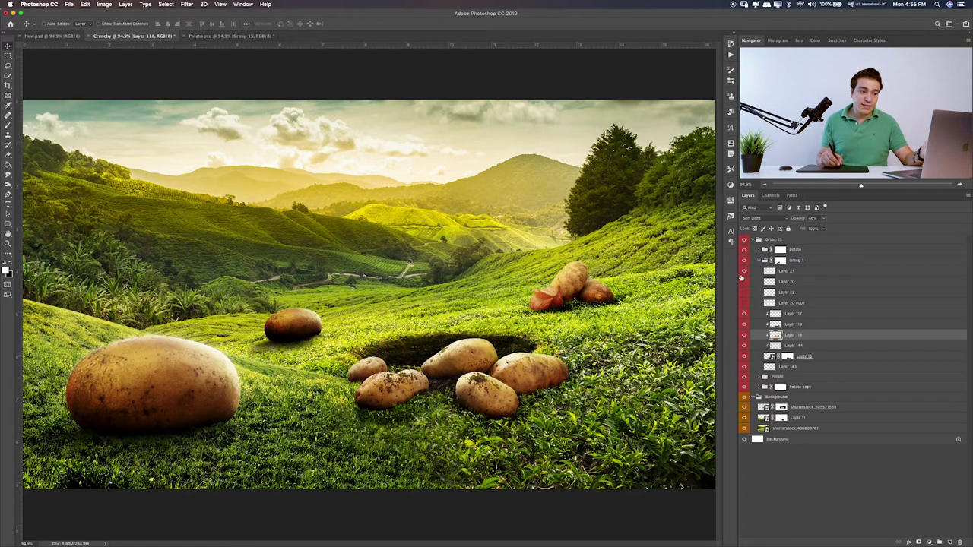
{"action": "left_click", "coordinate": [745, 312]}
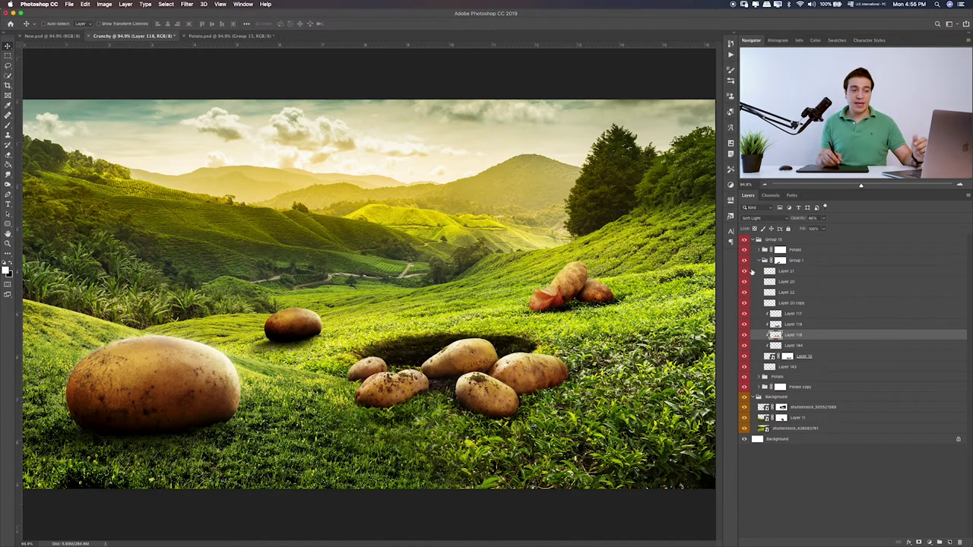
{"action": "key", "text": "alt+bracketright"}
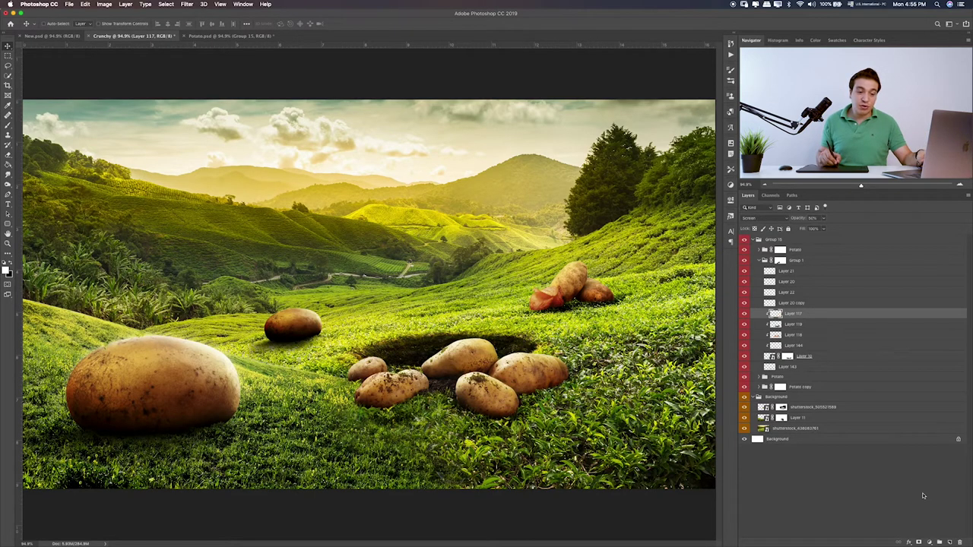
{"action": "left_click", "coordinate": [949, 542]}
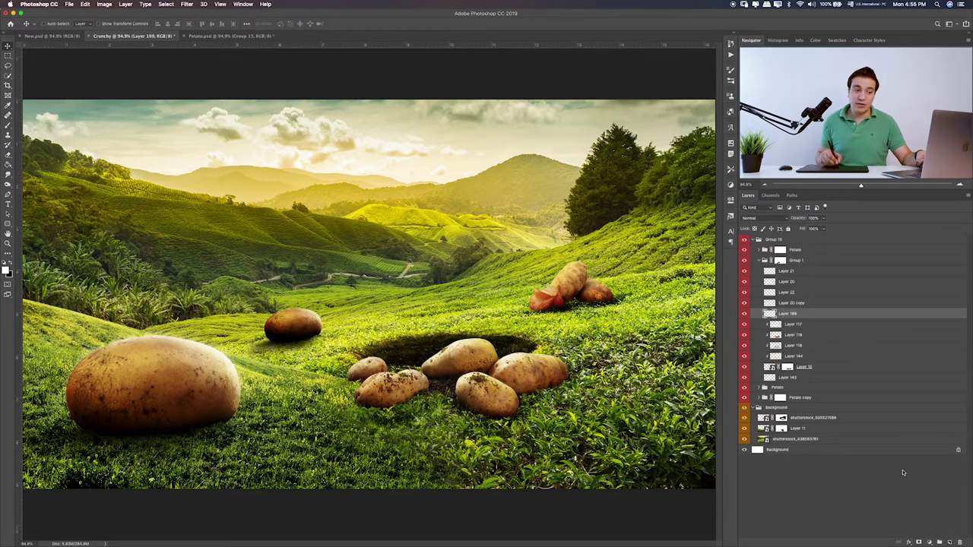
- Clip Layer 199 to the layer below, undo two brush strokes, and set it to Soft Light
{"action": "left_click", "coordinate": [807, 318], "text": "alt"}
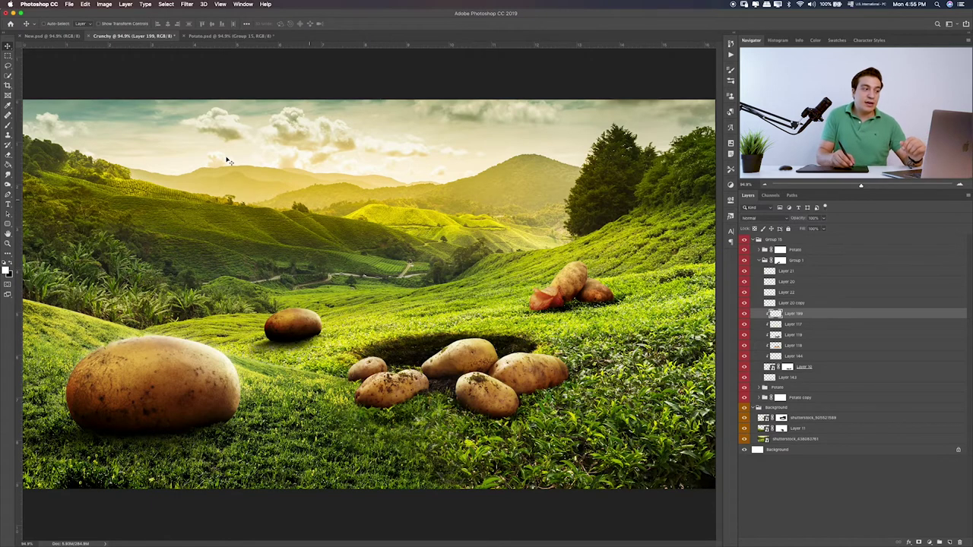
{"action": "key", "text": "b"}
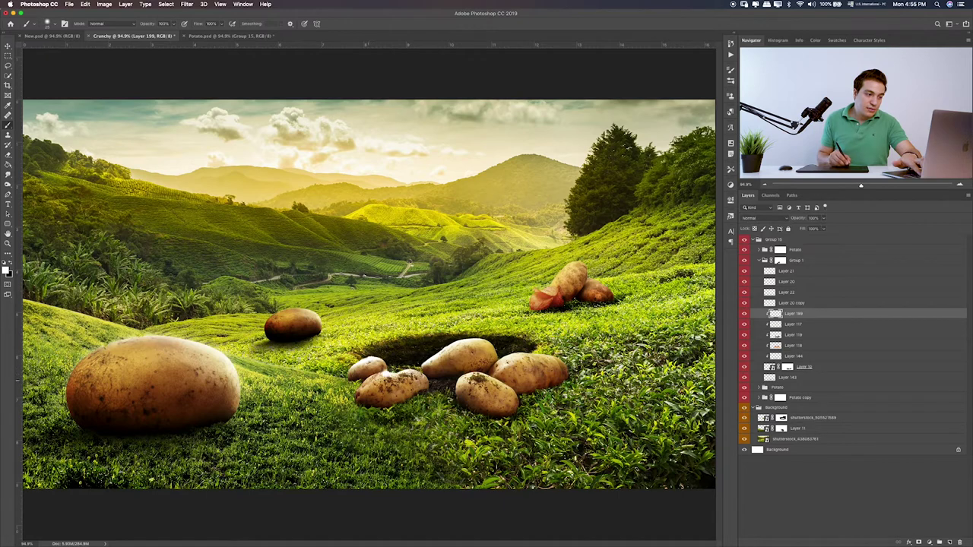
{"action": "key", "text": "ctrl+z"}
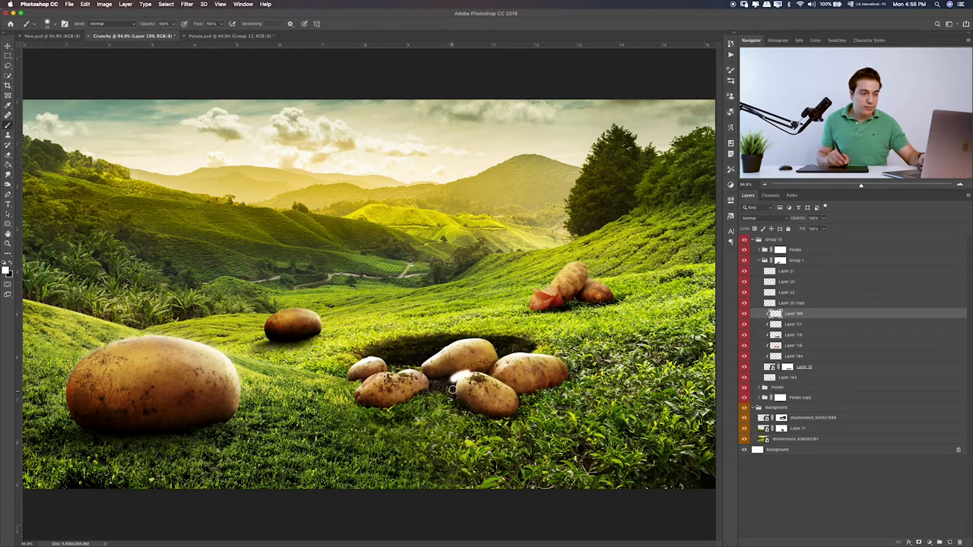
{"action": "key", "text": "ctrl+z"}
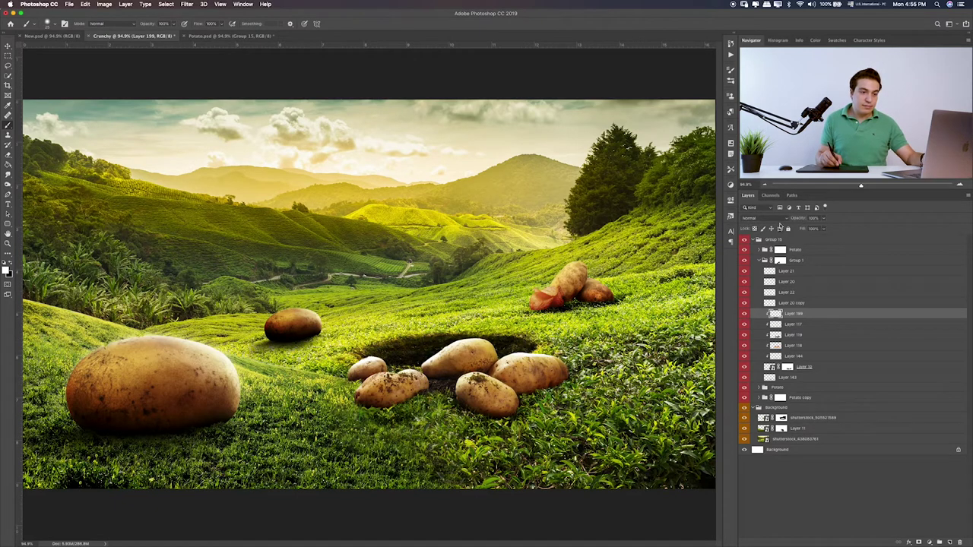
{"action": "left_click", "coordinate": [761, 218]}
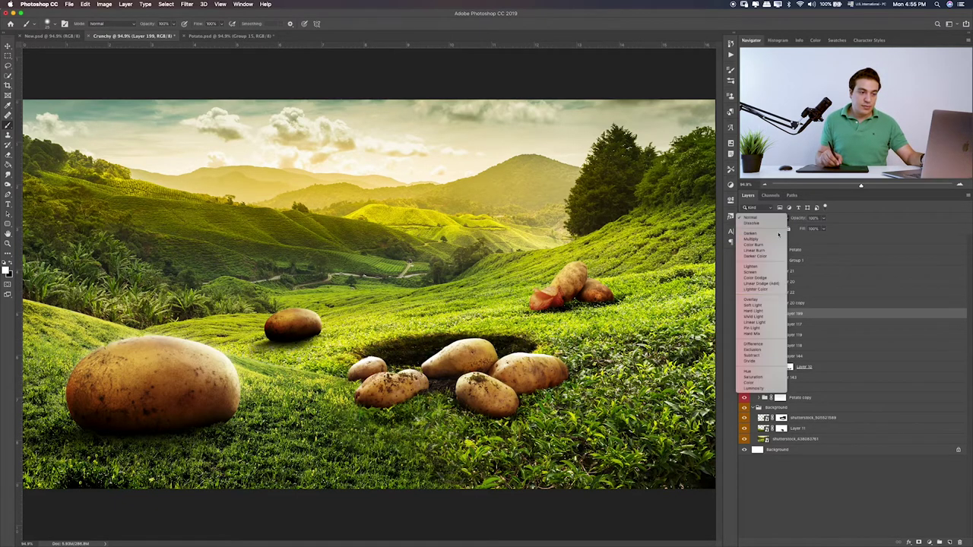
{"action": "left_click", "coordinate": [774, 304]}
{"action": "left_click", "coordinate": [745, 313]}
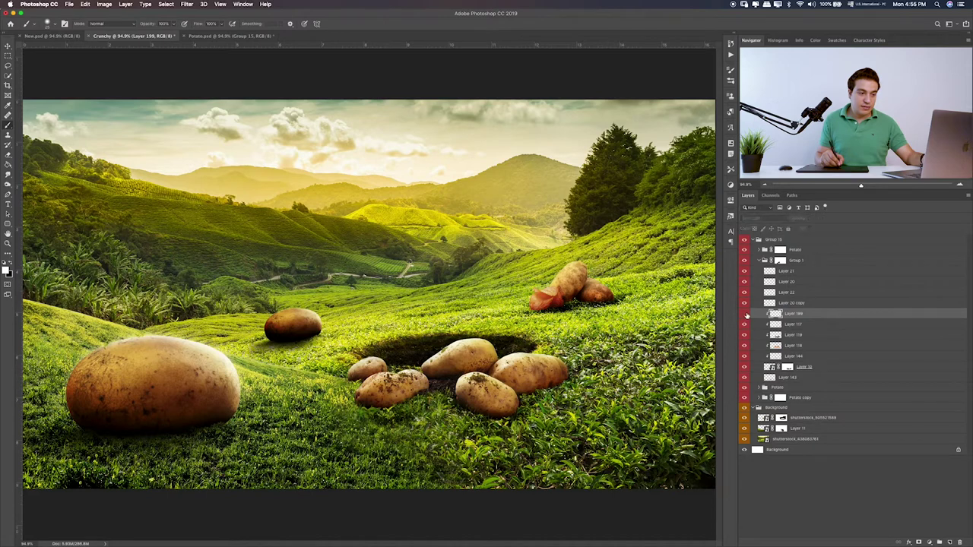
{"action": "left_click", "coordinate": [743, 314]}
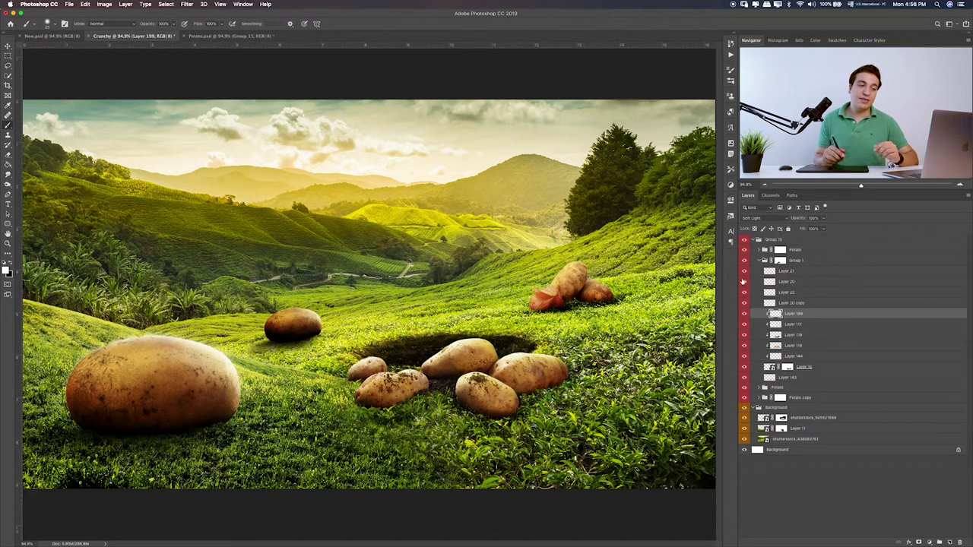
- Add a new clipped shading layer above Layer 10 and set it to Soft Light
{"action": "left_click", "coordinate": [835, 376]}
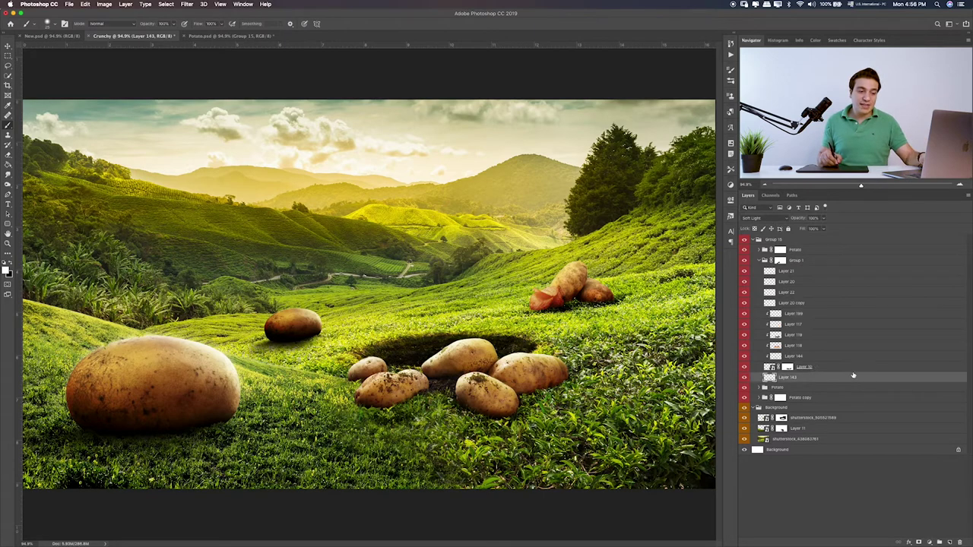
{"action": "left_click", "coordinate": [855, 367]}
{"action": "left_click", "coordinate": [950, 541]}
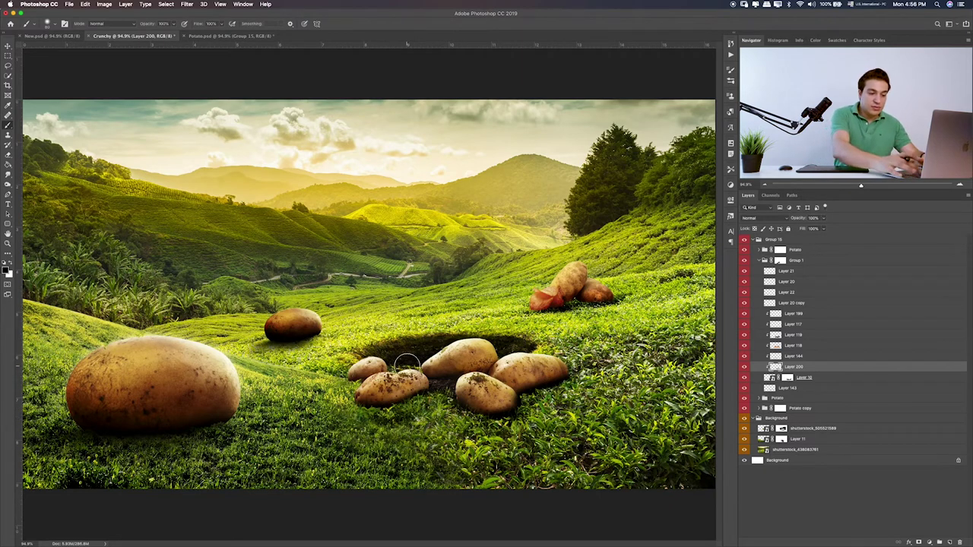
{"action": "key", "text": "v"}
{"action": "key", "text": "shift+alt+b"}
{"action": "key", "text": "shift+alt+s"}
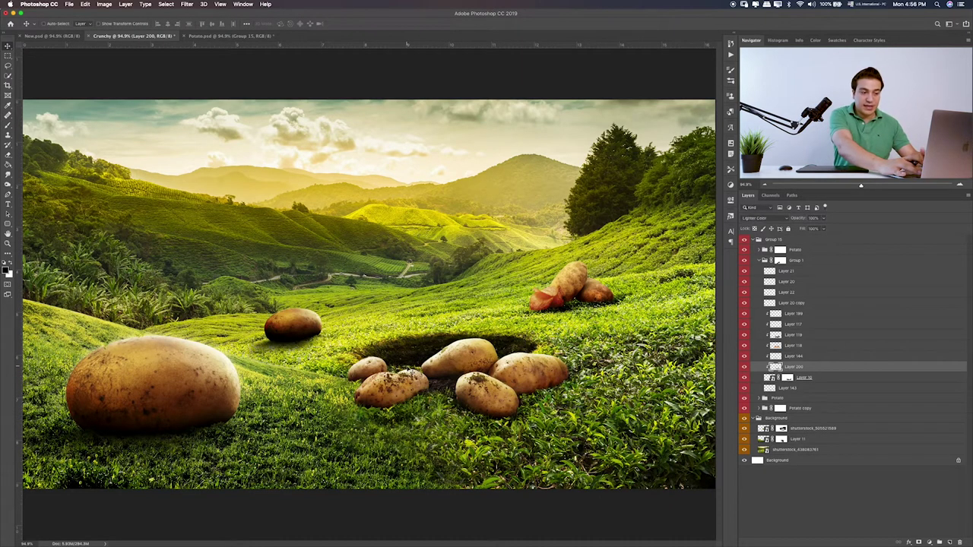
{"action": "key", "text": "shift+plus"}
{"action": "key", "text": "shift+plus"}
{"action": "key", "text": "shift+plus"}
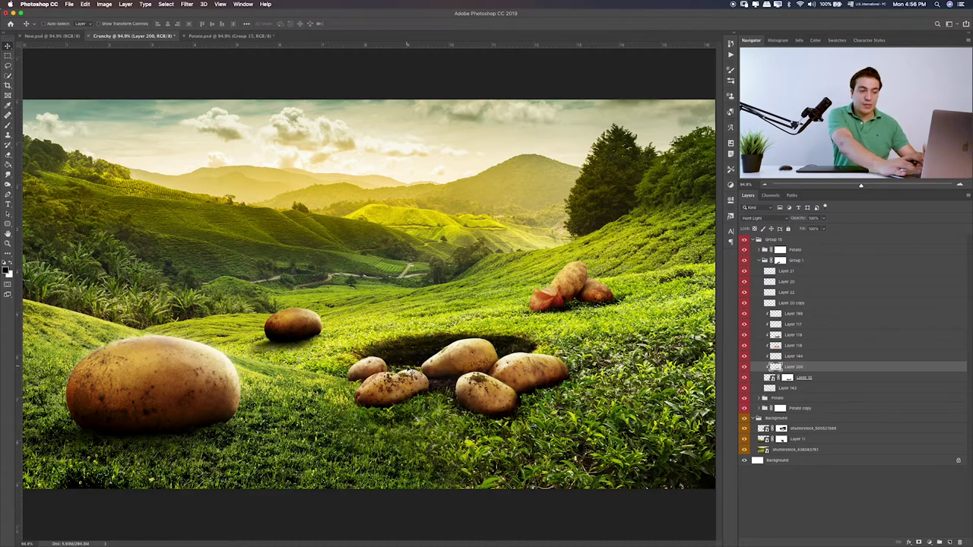
{"action": "key", "text": "shift+minus"}
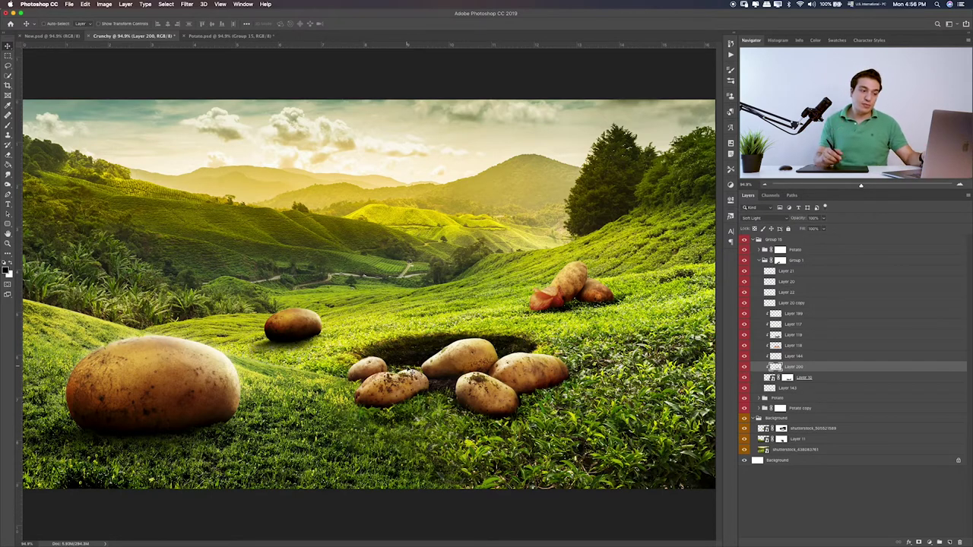
- Lower the new shading layer's opacity to 51%
{"action": "left_click", "coordinate": [824, 219]}
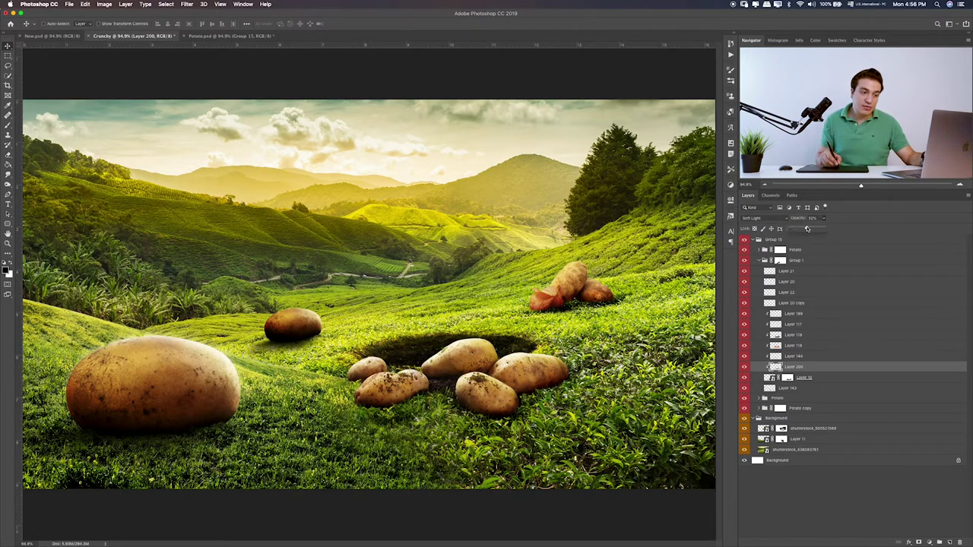
{"action": "left_click_drag", "start_coordinate": [807, 229], "coordinate": [806, 228]}
{"action": "left_click", "coordinate": [745, 368]}
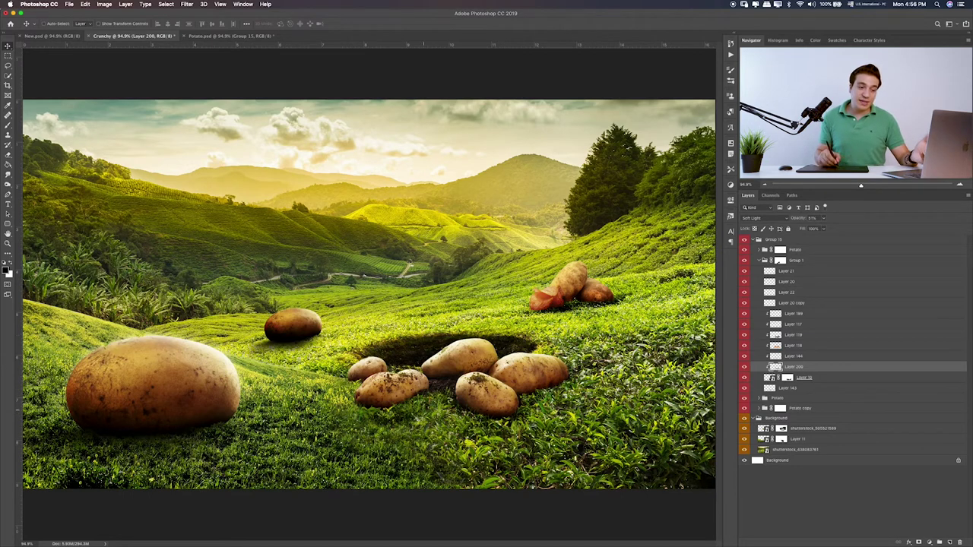
{"action": "left_click", "coordinate": [848, 389]}
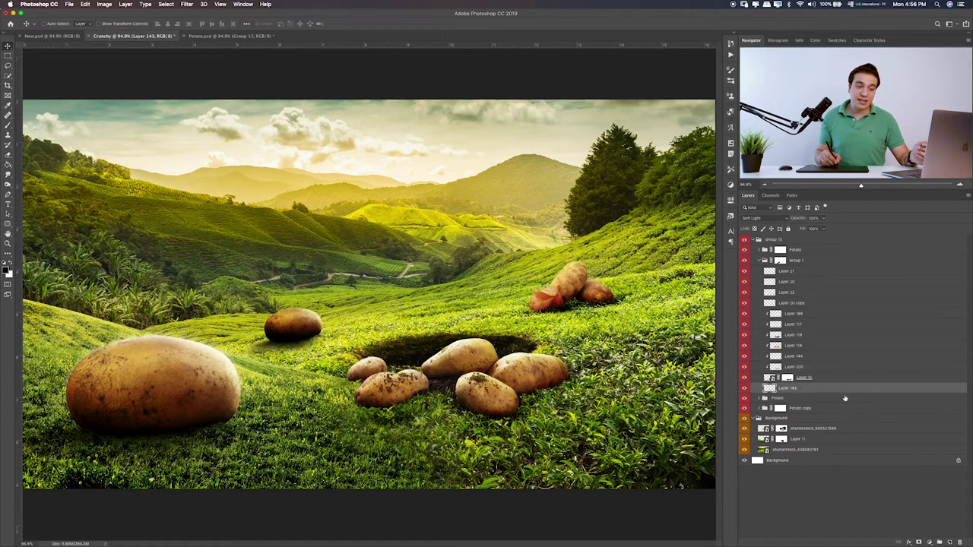
- Paint a black shadow under the hole potatoes on new Layer 201, set to Soft Light
{"action": "left_click", "coordinate": [950, 540]}
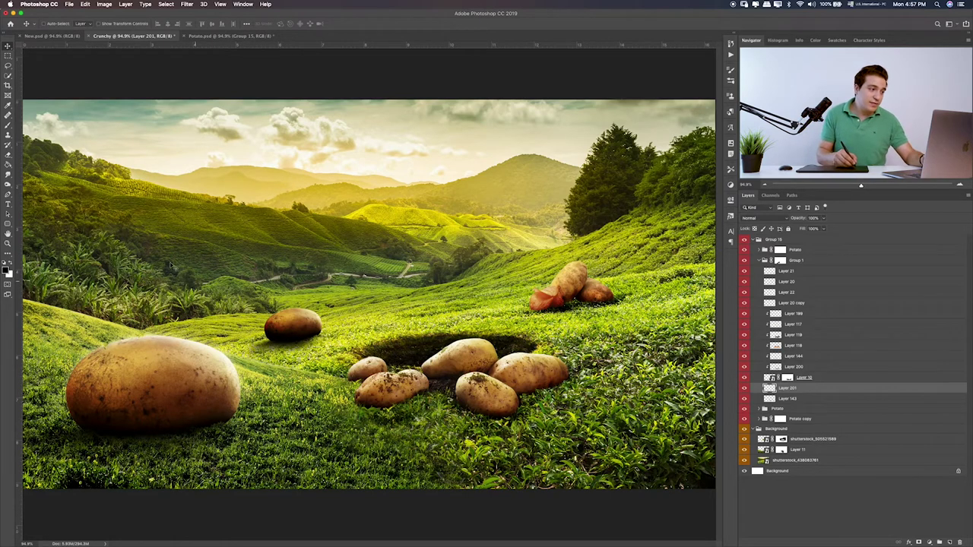
{"action": "key", "text": "b"}
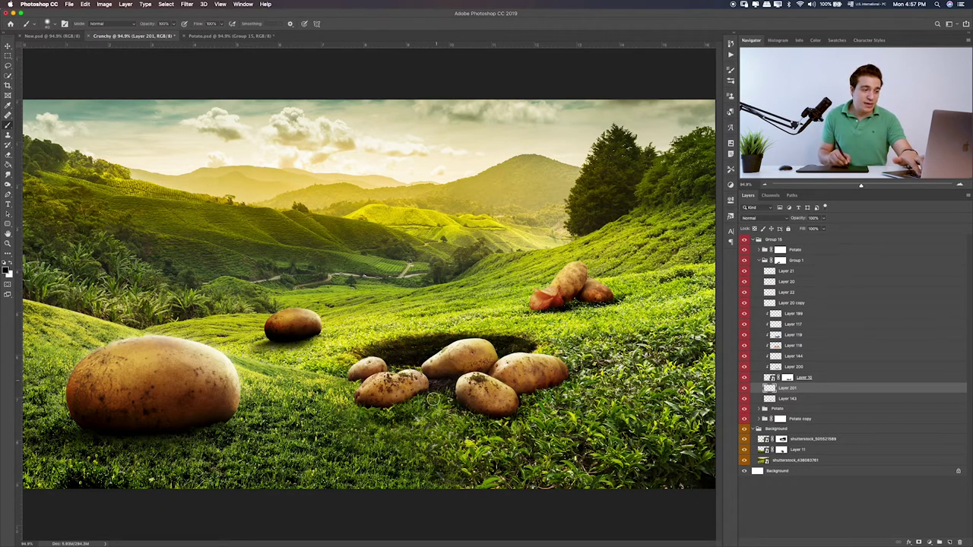
{"action": "left_click_drag", "start_coordinate": [388, 409], "coordinate": [453, 447]}
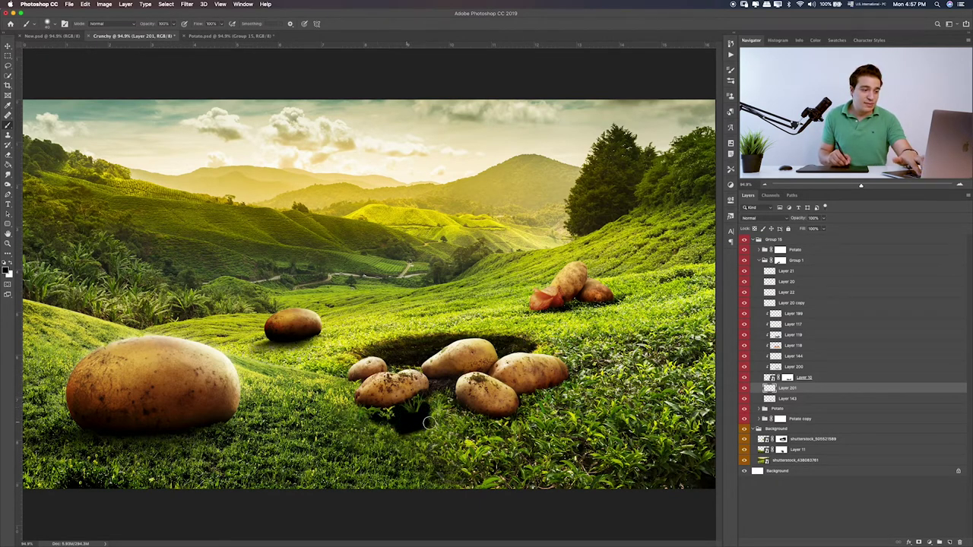
{"action": "mouse_move", "coordinate": [451, 392]}
{"action": "left_mouse_down"}
{"action": "mouse_move", "coordinate": [530, 393]}
{"action": "mouse_move", "coordinate": [445, 445]}
{"action": "mouse_move", "coordinate": [376, 417]}
{"action": "left_mouse_up"}
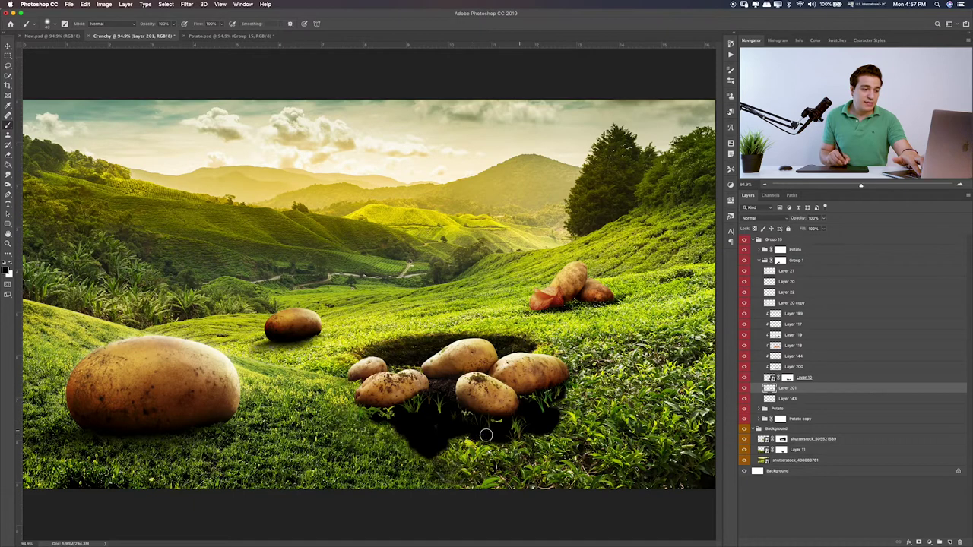
{"action": "key", "text": "v"}
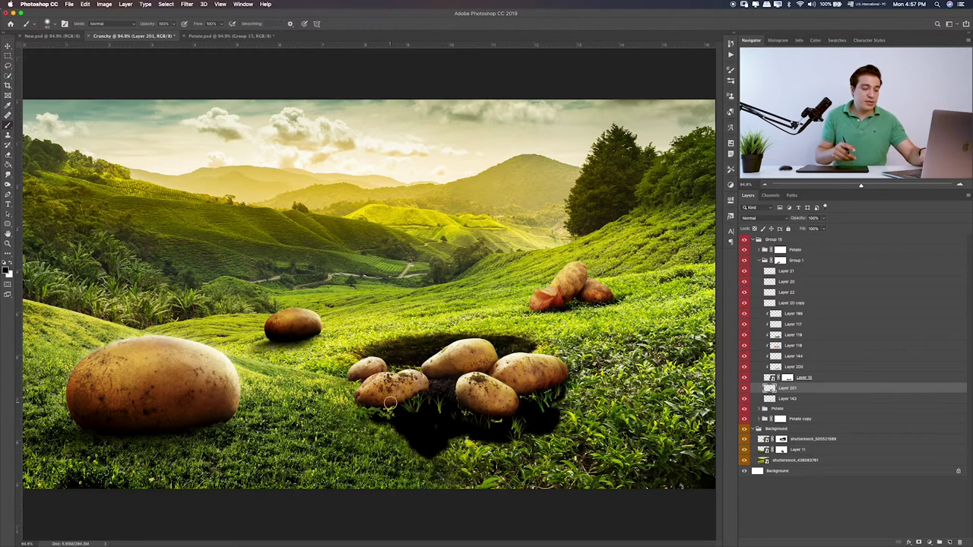
{"action": "key", "text": "shift+equal"}
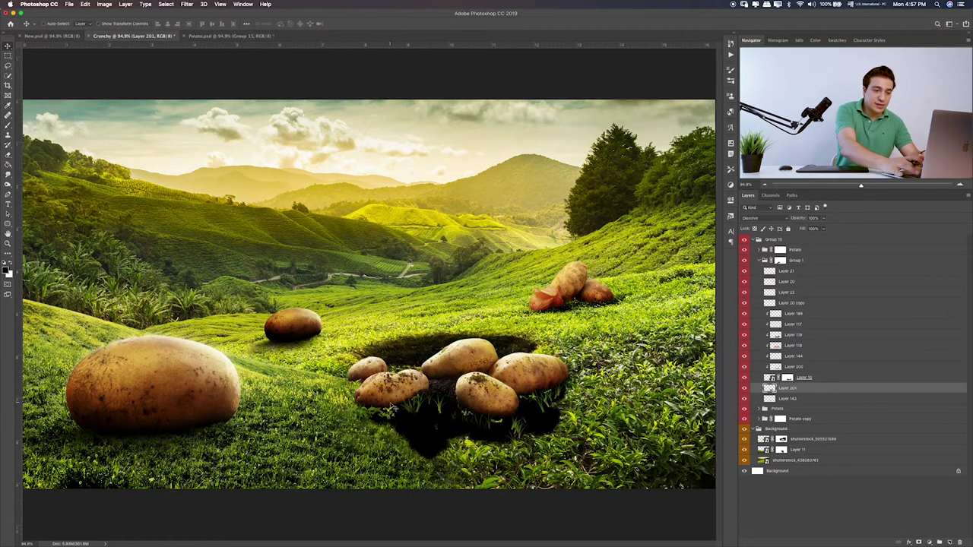
{"action": "key", "text": "shift+equal"}
{"action": "key", "text": "shift+equal"}
{"action": "key", "text": "shift+equal"}
{"action": "key", "text": "shift+equal"}
{"action": "key", "text": "shift+equal"}
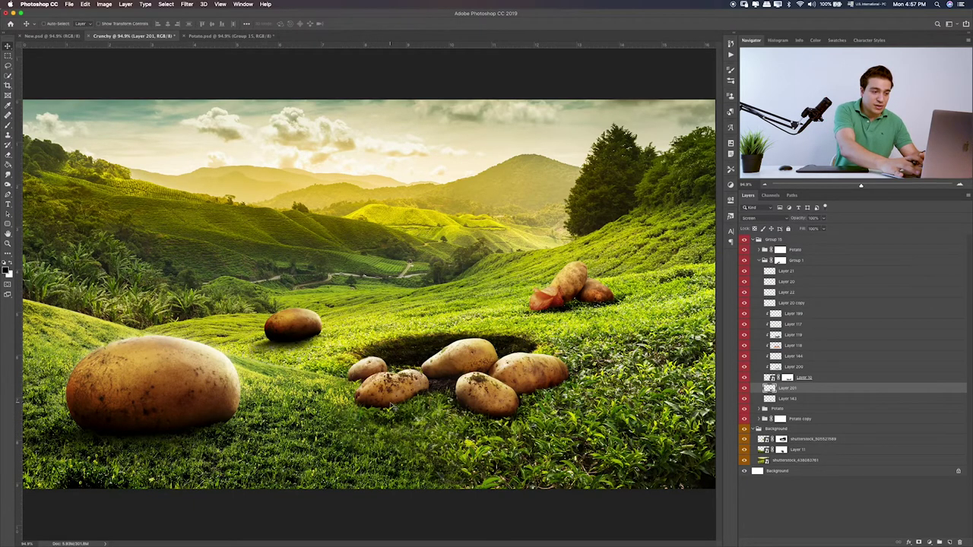
{"action": "key", "text": "shift+equal"}
{"action": "key", "text": "shift+equal"}
{"action": "key", "text": "shift+equal"}
{"action": "key", "text": "shift+equal"}
{"action": "key", "text": "shift+equal"}
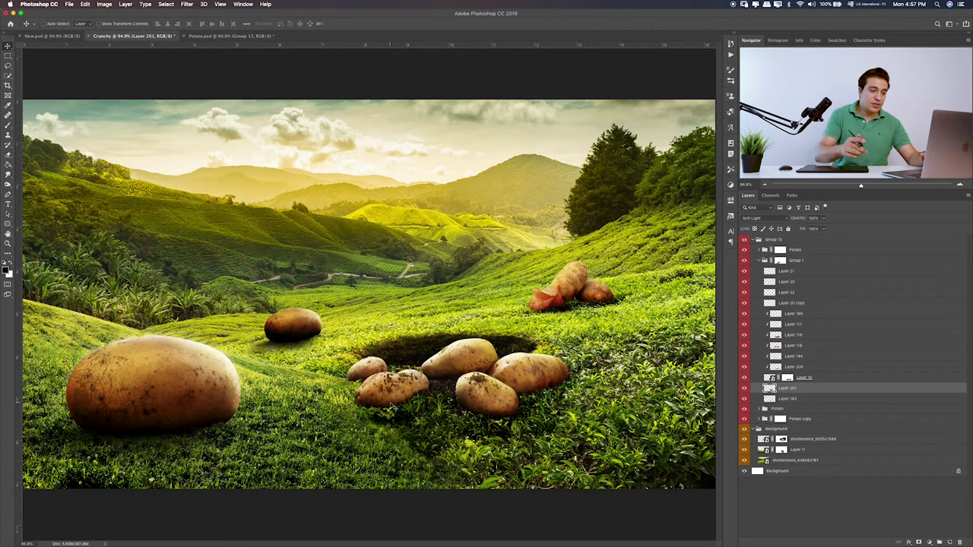
- Apply a 41.6-pixel Gaussian Blur to the Layer 201 shadow and ready a smaller eraser
{"action": "left_click", "coordinate": [186, 3]}
{"action": "mouse_move", "coordinate": [228, 95]}
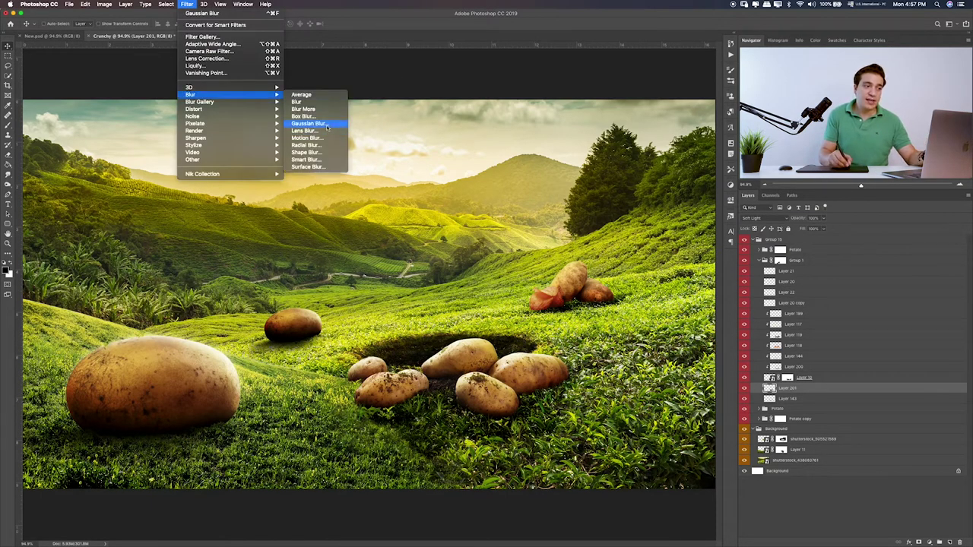
{"action": "left_click", "coordinate": [310, 123]}
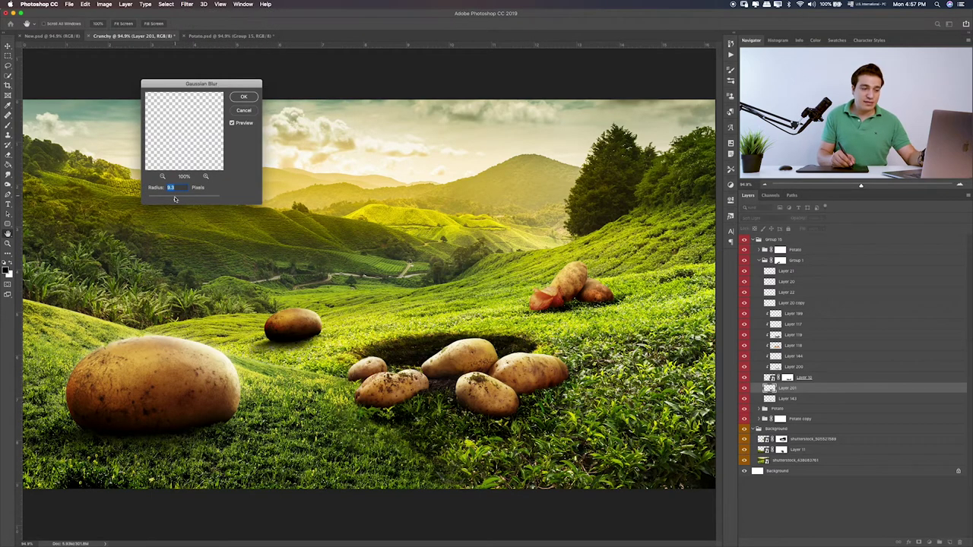
{"action": "mouse_move", "coordinate": [175, 199]}
{"action": "left_mouse_down"}
{"action": "mouse_move", "coordinate": [205, 223]}
{"action": "mouse_move", "coordinate": [183, 194]}
{"action": "mouse_move", "coordinate": [173, 200]}
{"action": "mouse_move", "coordinate": [184, 199]}
{"action": "left_mouse_up"}
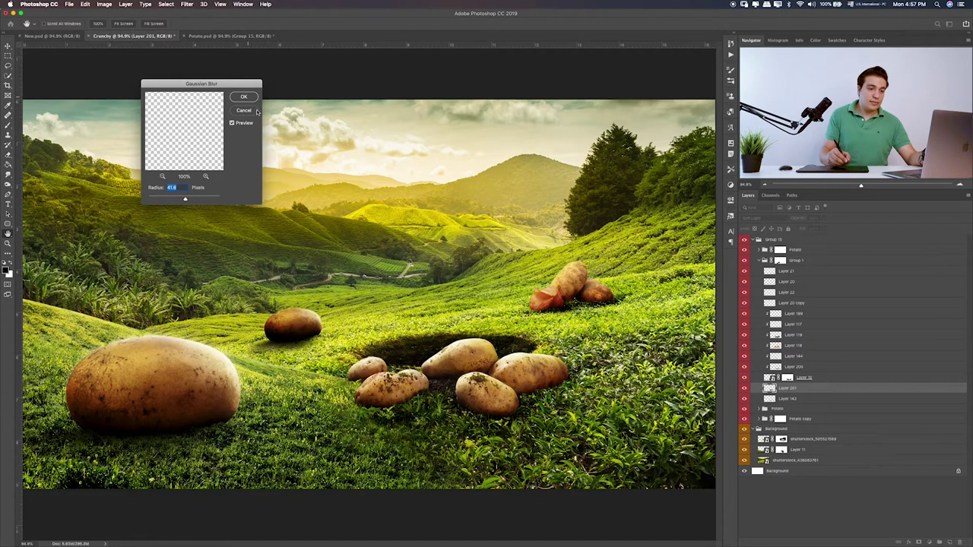
{"action": "key", "text": "Return"}
{"action": "left_click", "coordinate": [745, 389]}
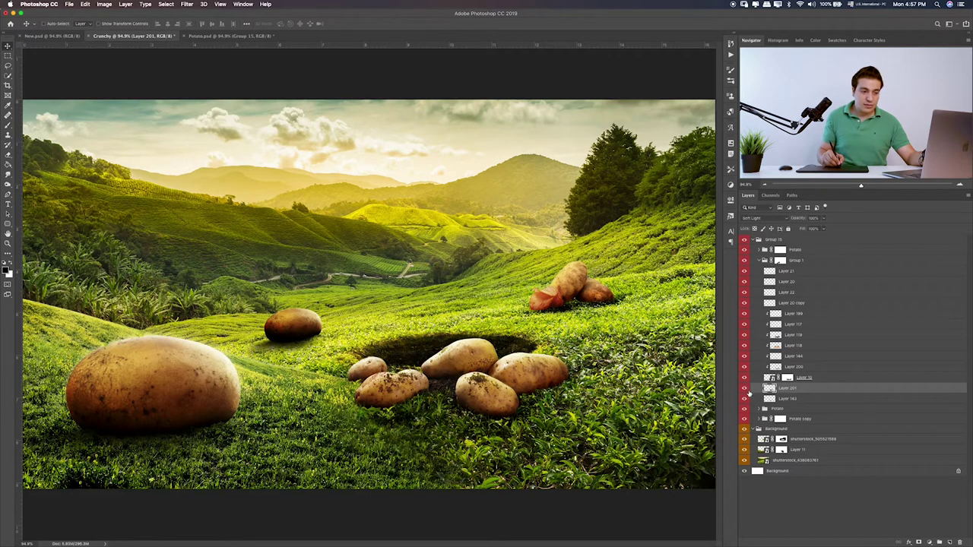
{"action": "left_click", "coordinate": [744, 388]}
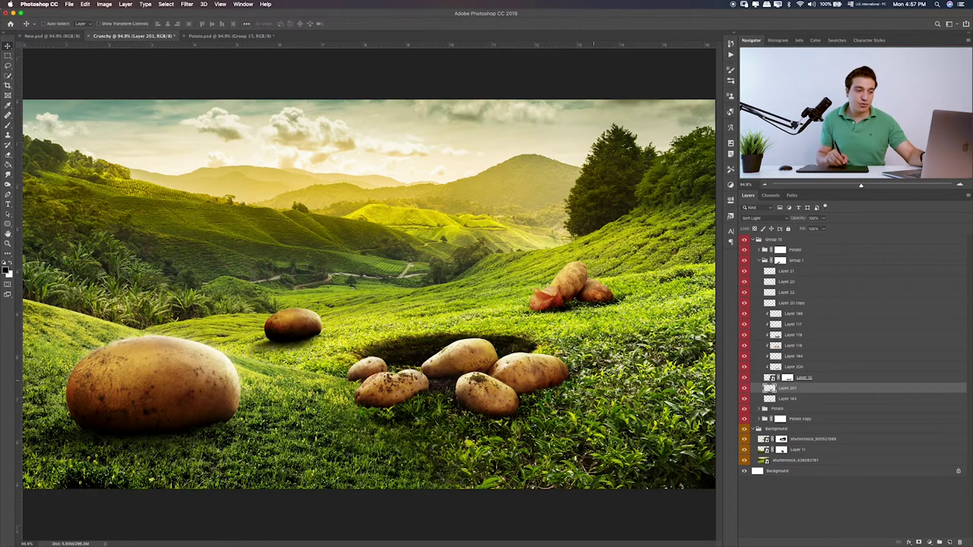
{"action": "key", "text": "e"}
{"action": "key", "text": "bracketleft"}
{"action": "key", "text": "bracketleft"}
{"action": "key", "text": "bracketleft"}
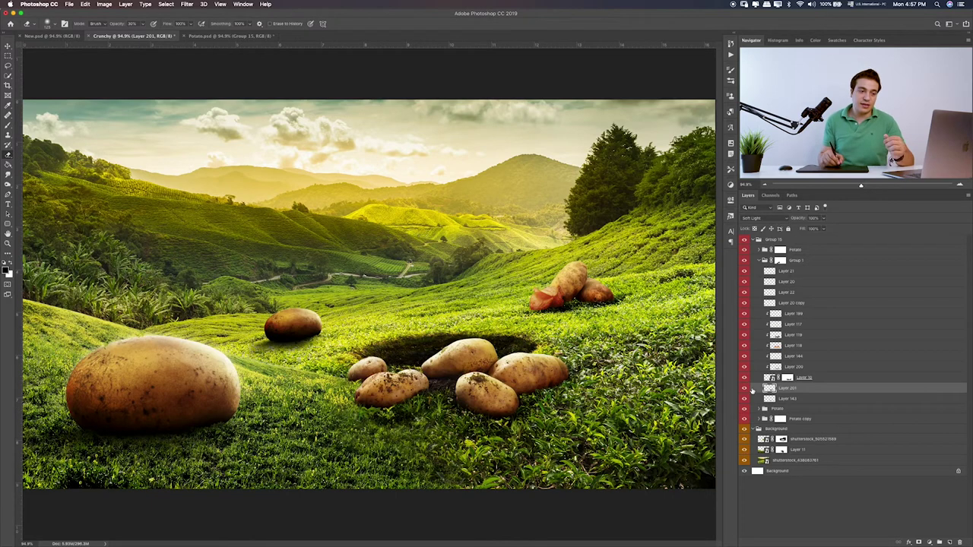
- Collapse Group 1 and toggle the hole potatoes and upper-right potatoes to compare
{"action": "left_click", "coordinate": [760, 261]}
{"action": "left_click", "coordinate": [744, 260]}
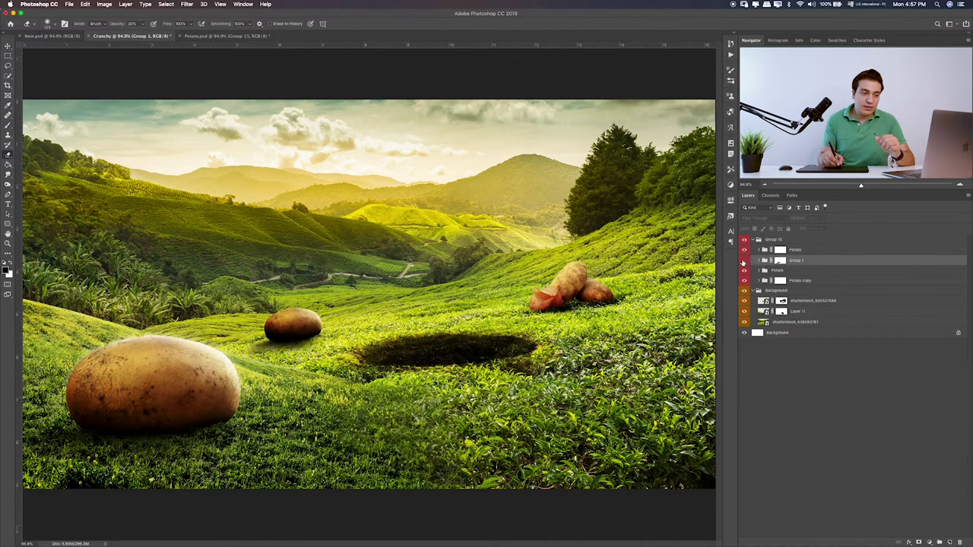
{"action": "left_click", "coordinate": [744, 261]}
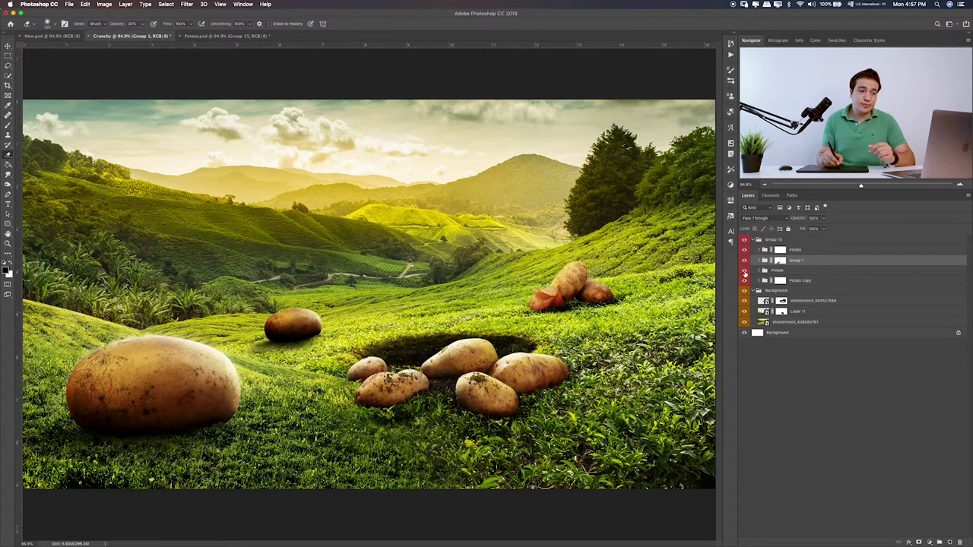
{"action": "left_click", "coordinate": [744, 270]}
{"action": "left_click", "coordinate": [745, 271]}
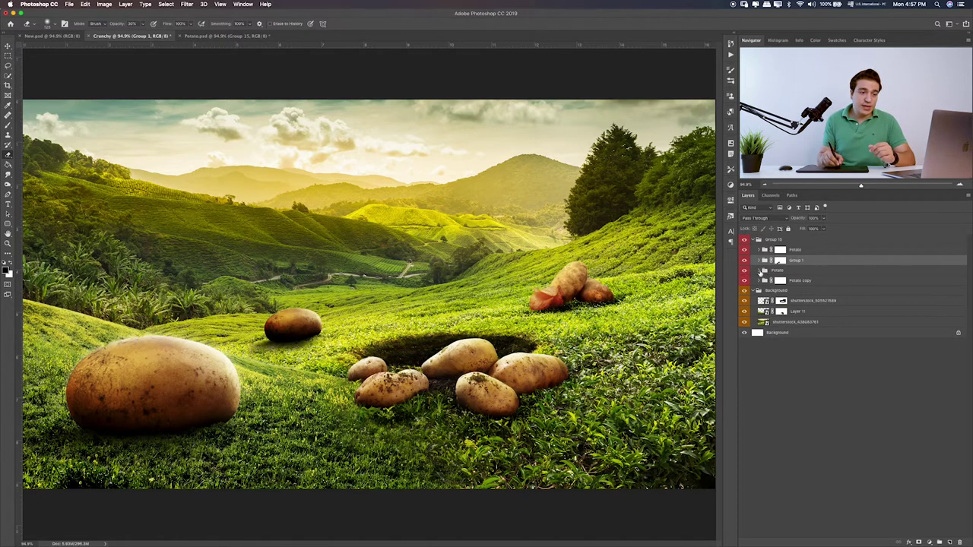
{"action": "left_click", "coordinate": [760, 271]}
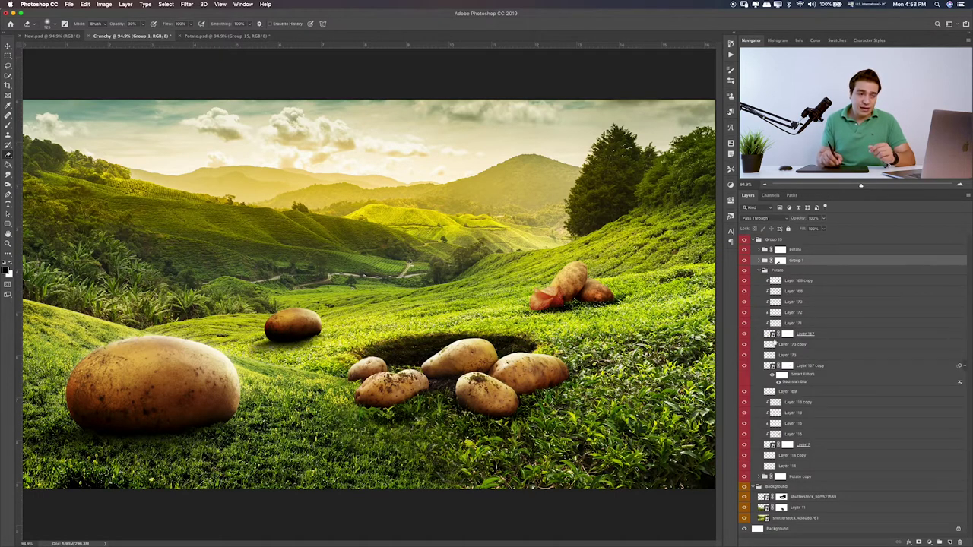
{"action": "left_click", "coordinate": [762, 271]}
{"action": "left_click", "coordinate": [745, 271]}
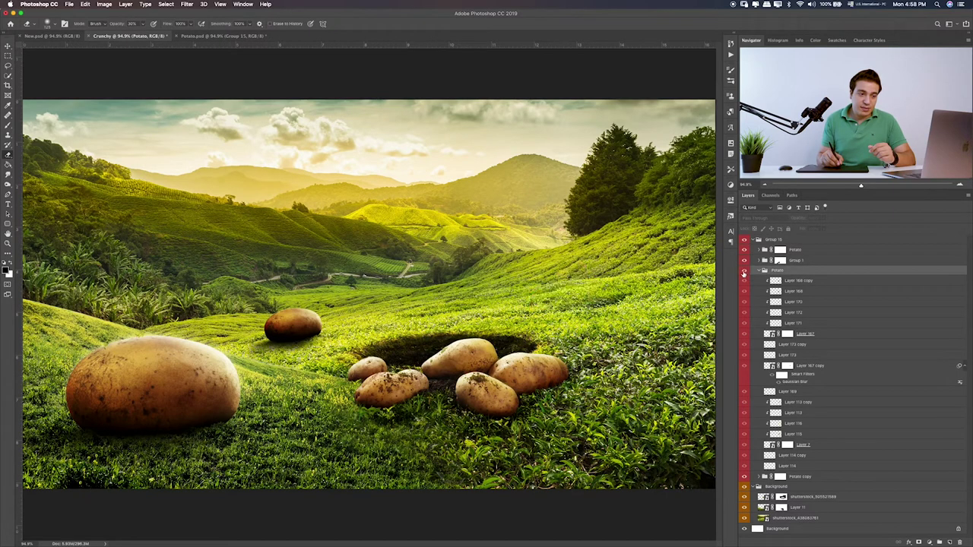
{"action": "left_click", "coordinate": [744, 271]}
{"action": "left_click", "coordinate": [744, 271]}
{"action": "left_click", "coordinate": [744, 270]}
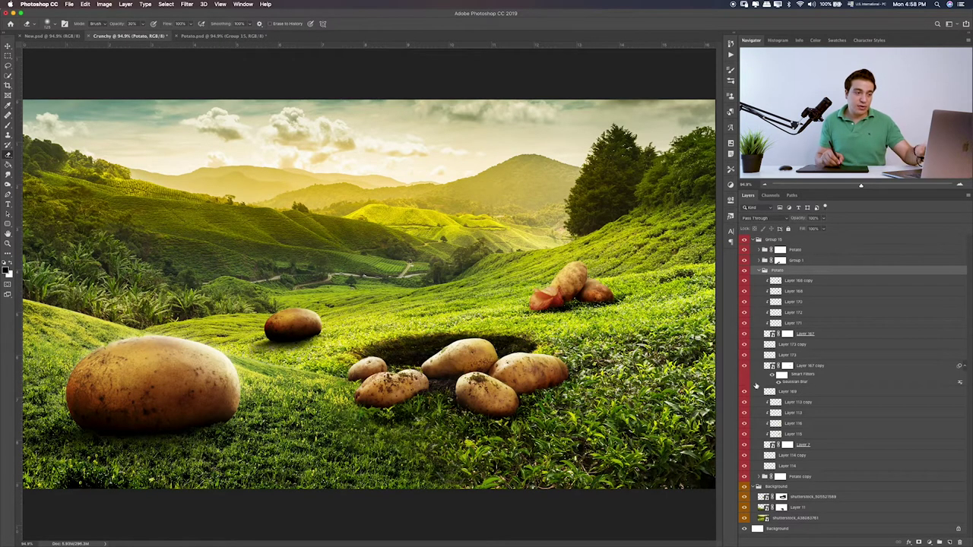
- Nudge Layer 173 copy and Layer 173 shading and lower their opacity to 47%
{"action": "left_click", "coordinate": [807, 282]}
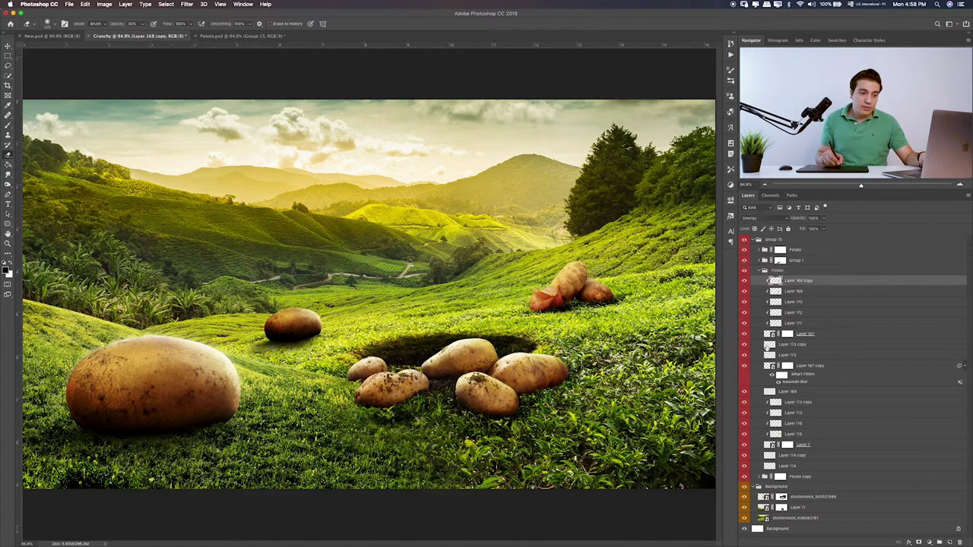
{"action": "left_click", "coordinate": [744, 334]}
{"action": "left_click", "coordinate": [744, 334]}
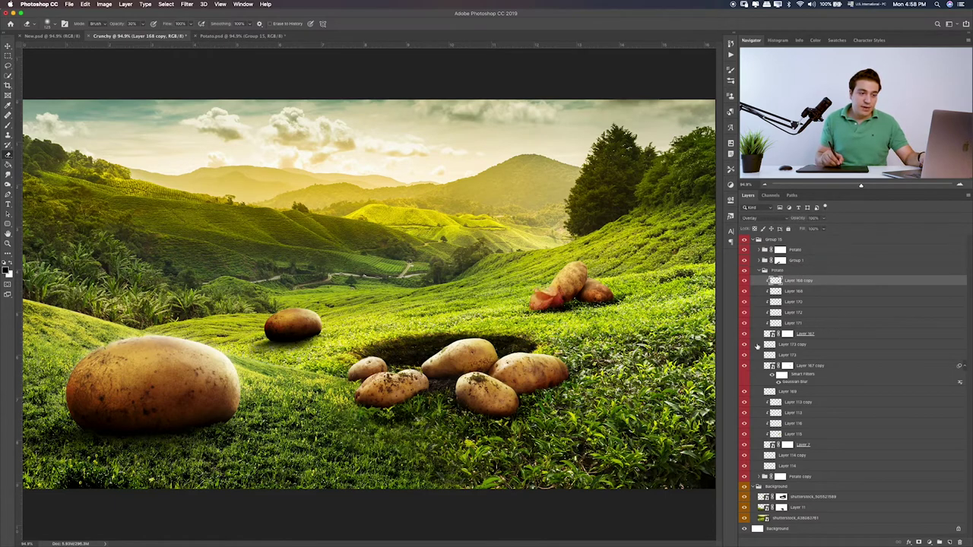
{"action": "left_click", "coordinate": [744, 346]}
{"action": "left_click", "coordinate": [744, 349]}
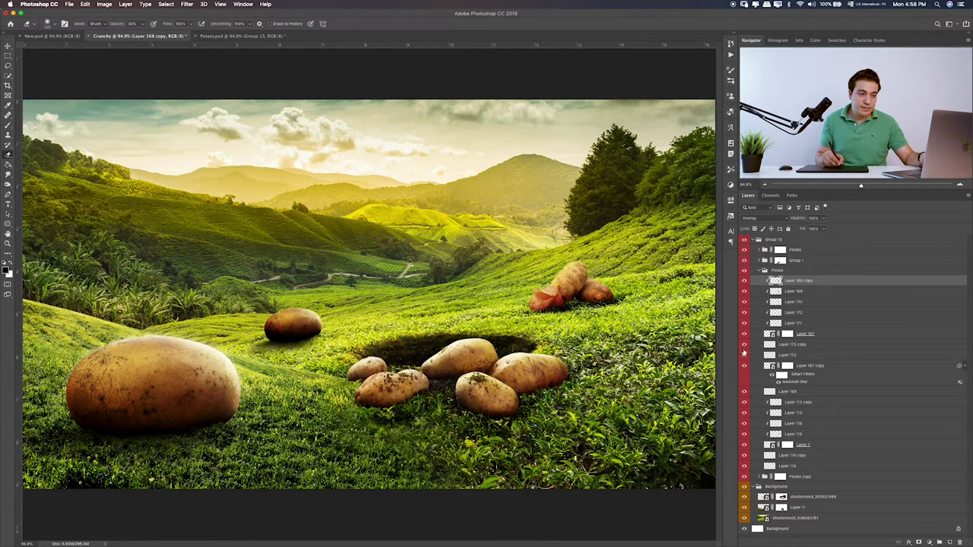
{"action": "left_click", "coordinate": [792, 344]}
{"action": "left_click", "coordinate": [792, 355], "text": "shift"}
{"action": "key", "text": "v"}
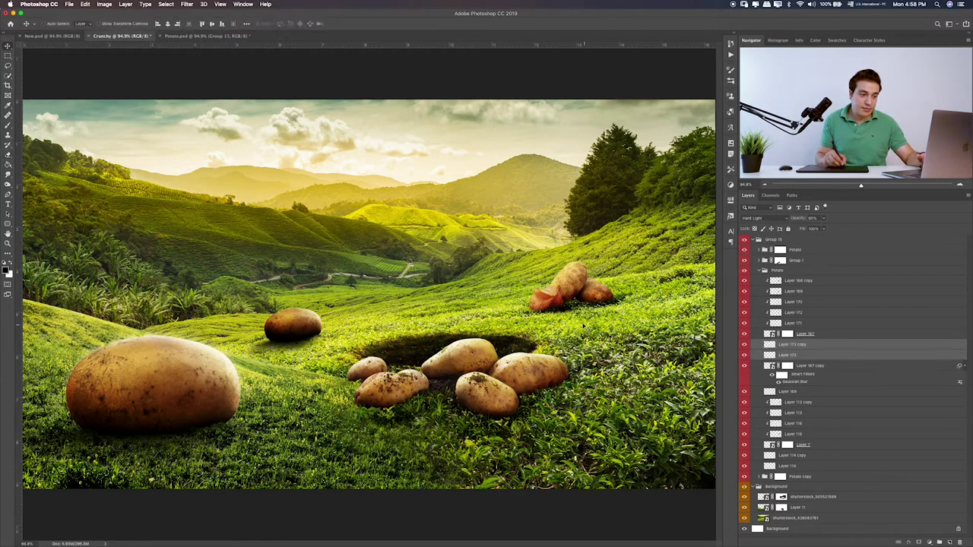
{"action": "left_click_drag", "start_coordinate": [596, 305], "coordinate": [597, 306]}
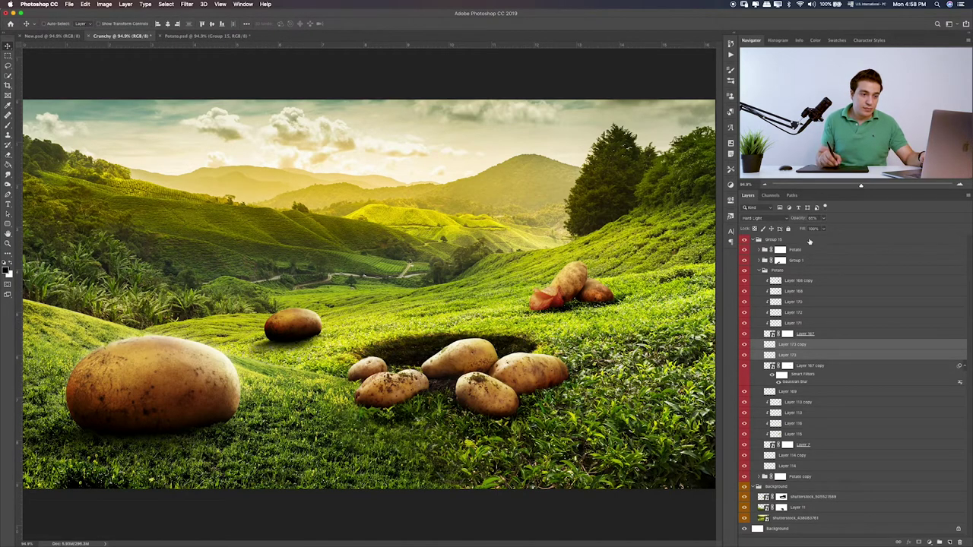
{"action": "left_click", "coordinate": [825, 218]}
{"action": "left_click_drag", "start_coordinate": [826, 219], "coordinate": [816, 227]}
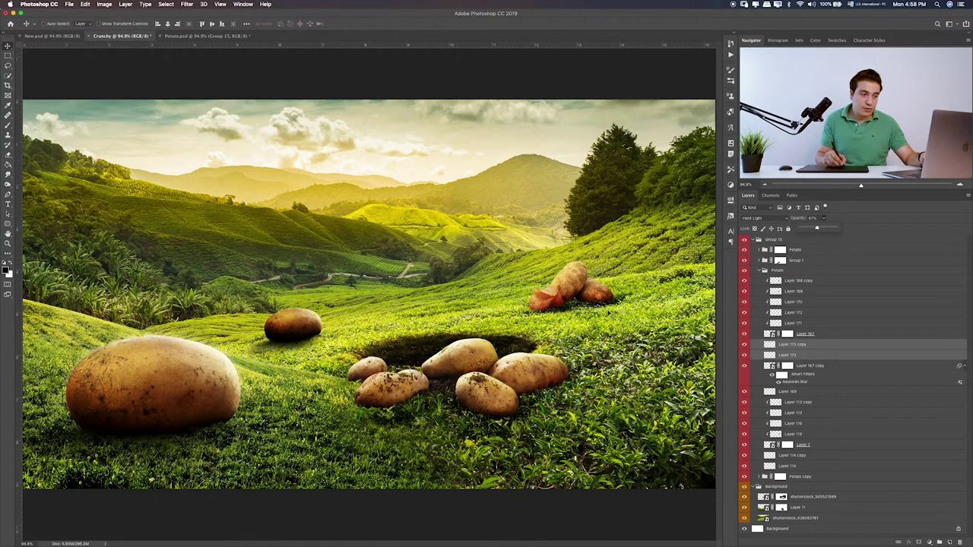
{"action": "left_click_drag", "start_coordinate": [612, 296], "coordinate": [612, 295]}
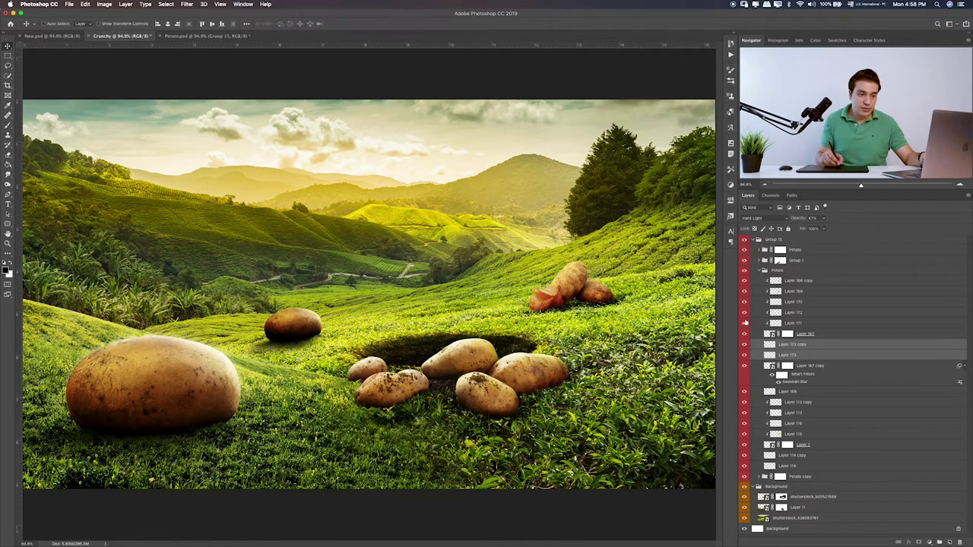
- Toggle Potato group layers to find which one tints the upper-right potato red
{"action": "left_click", "coordinate": [745, 302]}
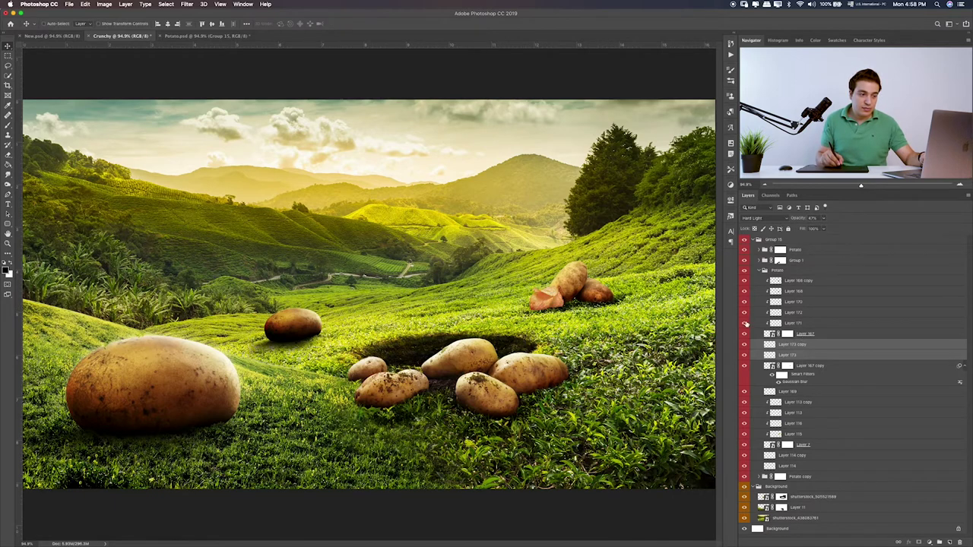
{"action": "left_click", "coordinate": [745, 324]}
{"action": "left_click", "coordinate": [744, 302]}
{"action": "left_click", "coordinate": [745, 303]}
{"action": "left_click", "coordinate": [745, 313]}
{"action": "left_click", "coordinate": [744, 317]}
{"action": "left_click", "coordinate": [744, 325]}
{"action": "left_click", "coordinate": [744, 325]}
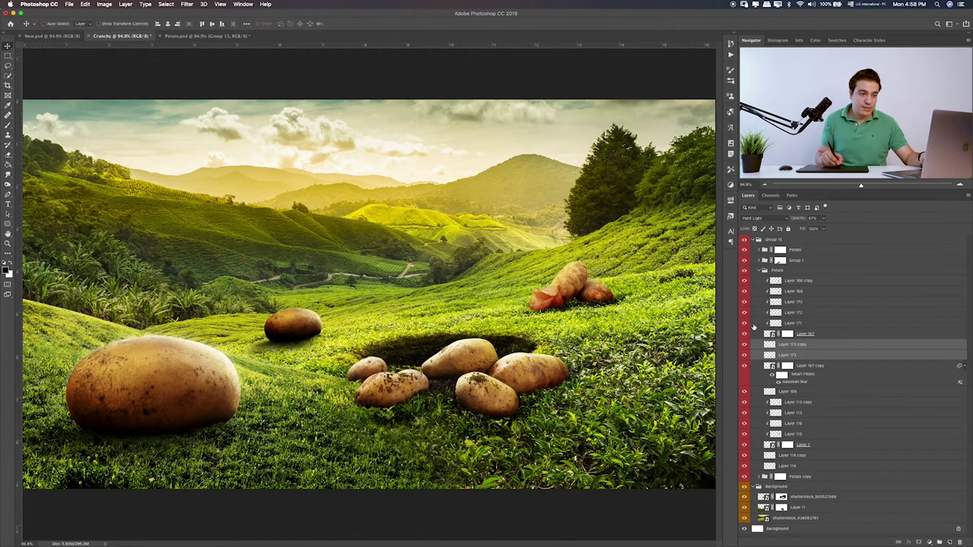
- Collapse the Potato group, compare the small middle potato, and select Potato copy
{"action": "left_click", "coordinate": [799, 283]}
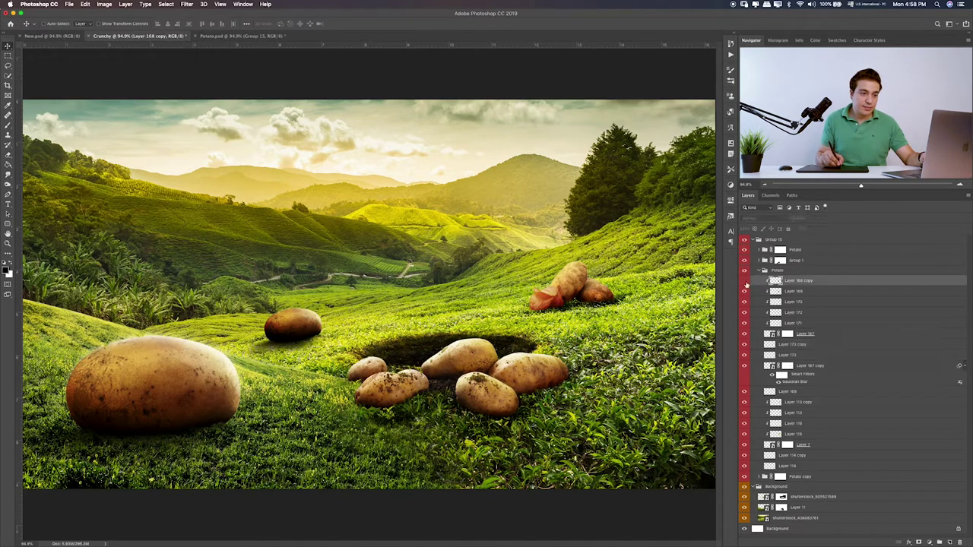
{"action": "left_click", "coordinate": [758, 270]}
{"action": "left_click", "coordinate": [744, 281]}
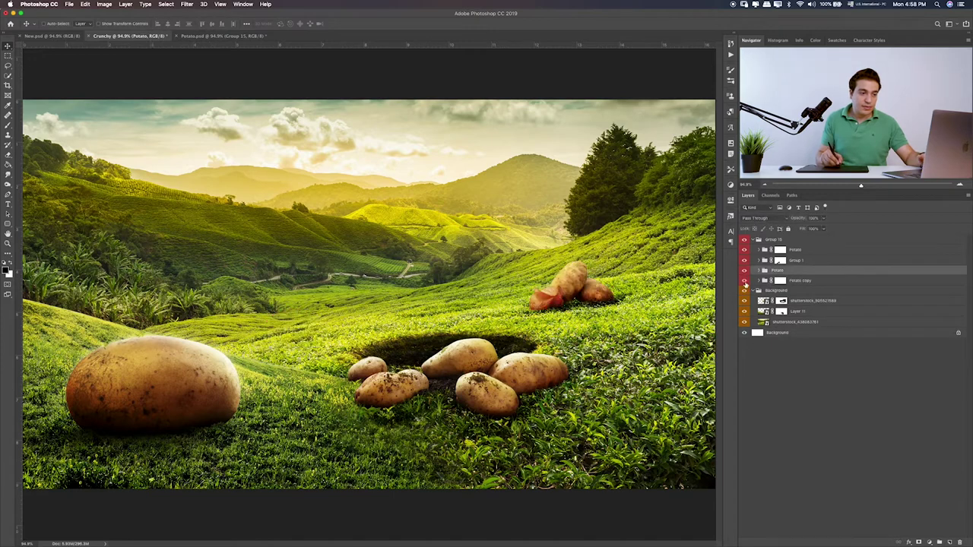
{"action": "left_click", "coordinate": [745, 280]}
{"action": "left_click", "coordinate": [798, 281]}
{"action": "left_click", "coordinate": [744, 280]}
{"action": "left_click", "coordinate": [744, 280]}
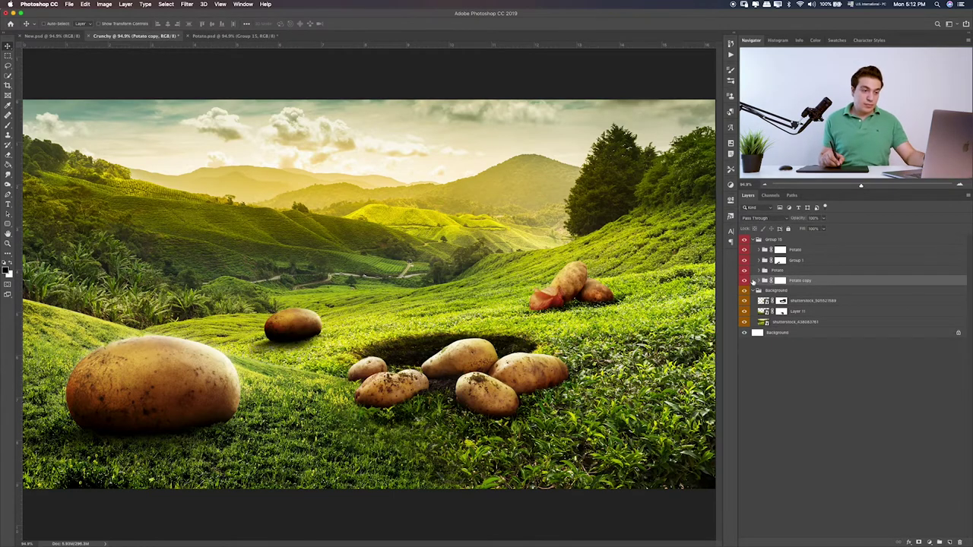
- Inspect the Potato copy group, toggling Layer 137's small-potato shadow off and on
{"action": "double_click", "coordinate": [753, 282]}
{"action": "key", "text": "Escape"}
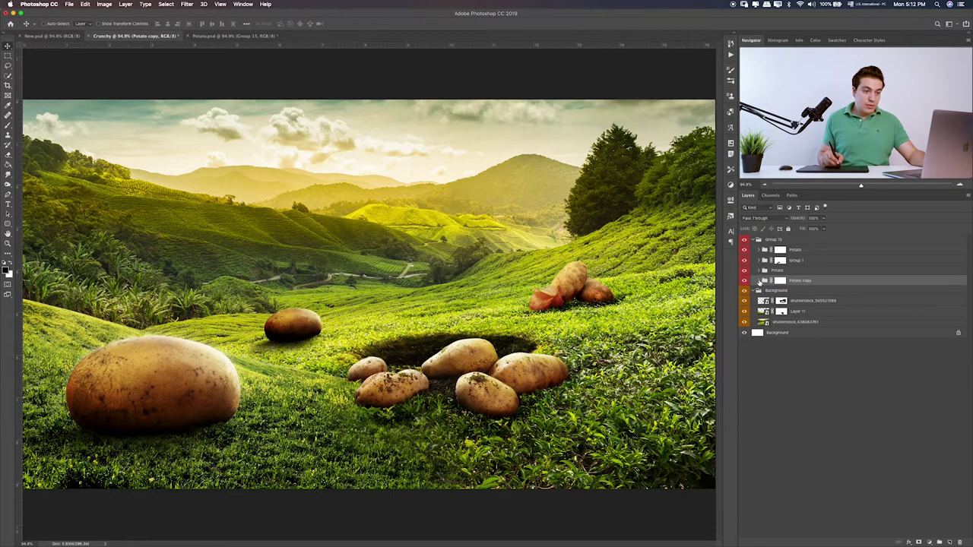
{"action": "left_click", "coordinate": [759, 281]}
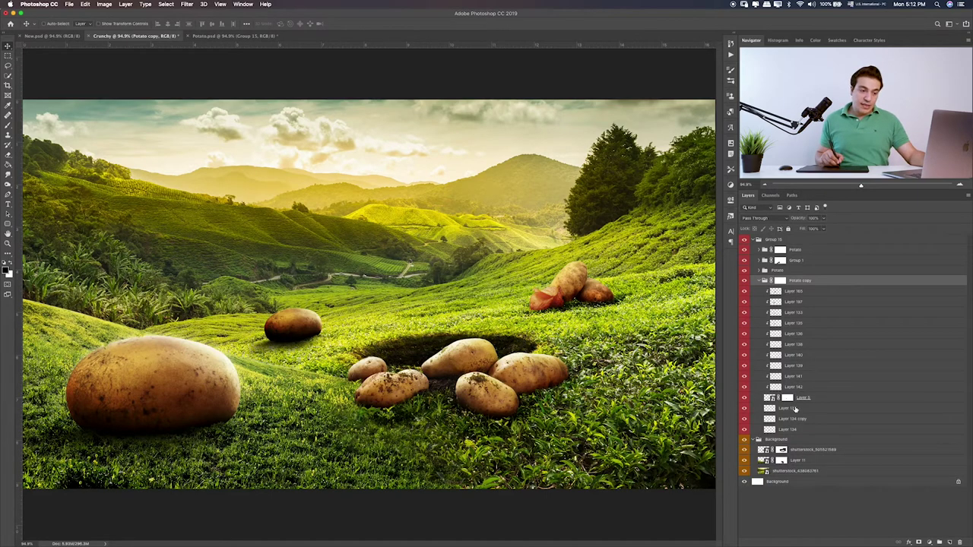
{"action": "left_click", "coordinate": [795, 409]}
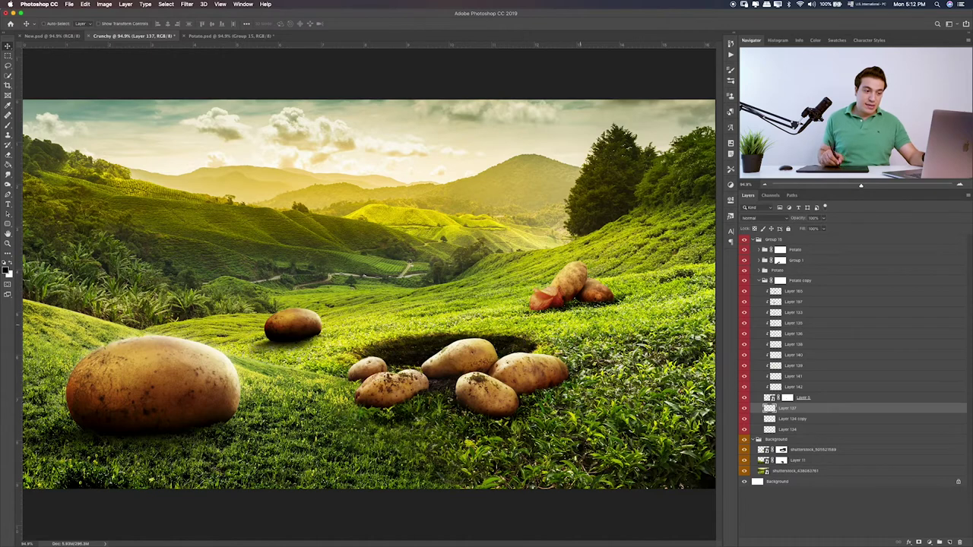
{"action": "left_click", "coordinate": [744, 409]}
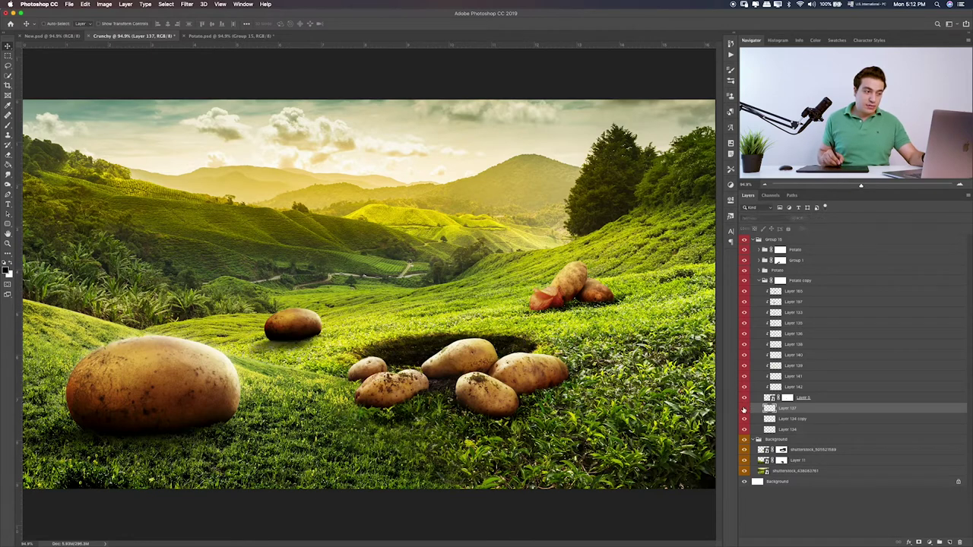
{"action": "left_click", "coordinate": [745, 409]}
{"action": "left_click", "coordinate": [762, 281]}
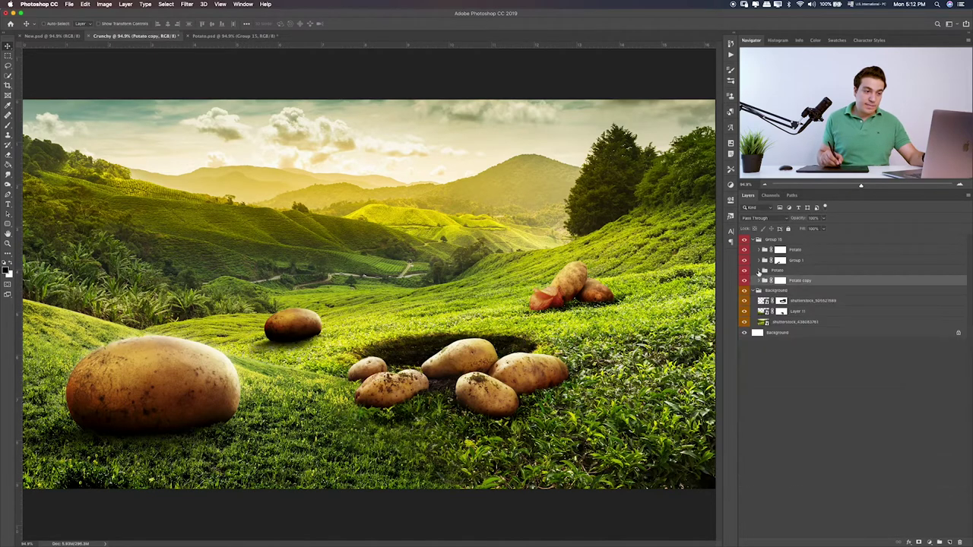
- Try wrapping the Potato group in a new group, then ungroup it again
{"action": "left_click", "coordinate": [759, 271]}
{"action": "left_click", "coordinate": [744, 272]}
{"action": "left_click", "coordinate": [744, 272]}
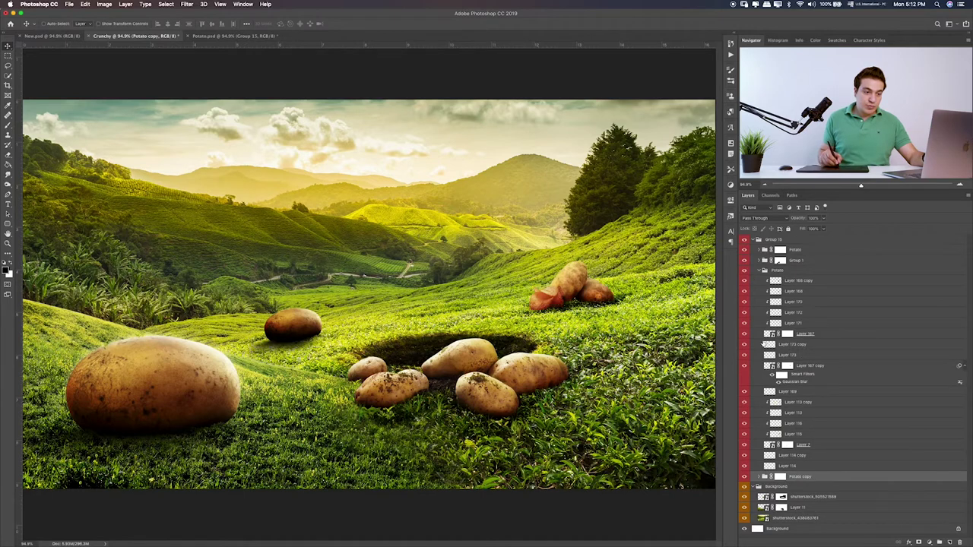
{"action": "left_click", "coordinate": [824, 272]}
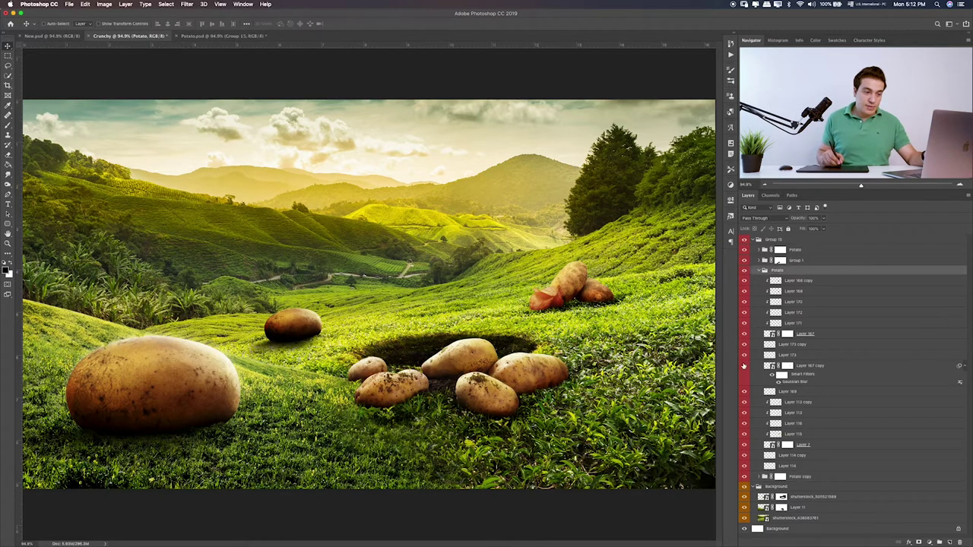
{"action": "key", "text": "ctrl+g"}
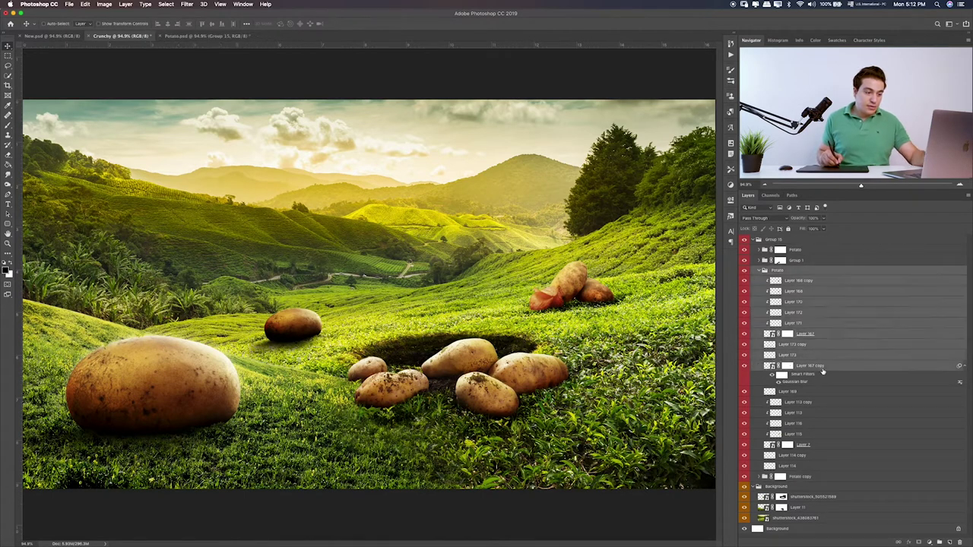
{"action": "left_click", "coordinate": [744, 274]}
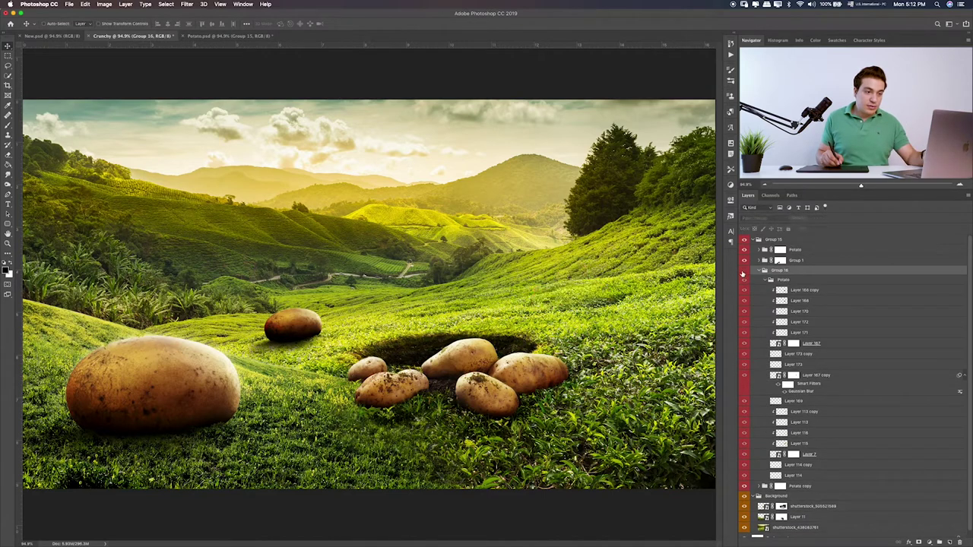
{"action": "left_click", "coordinate": [743, 277]}
{"action": "left_click", "coordinate": [744, 281]}
{"action": "left_click", "coordinate": [745, 281]}
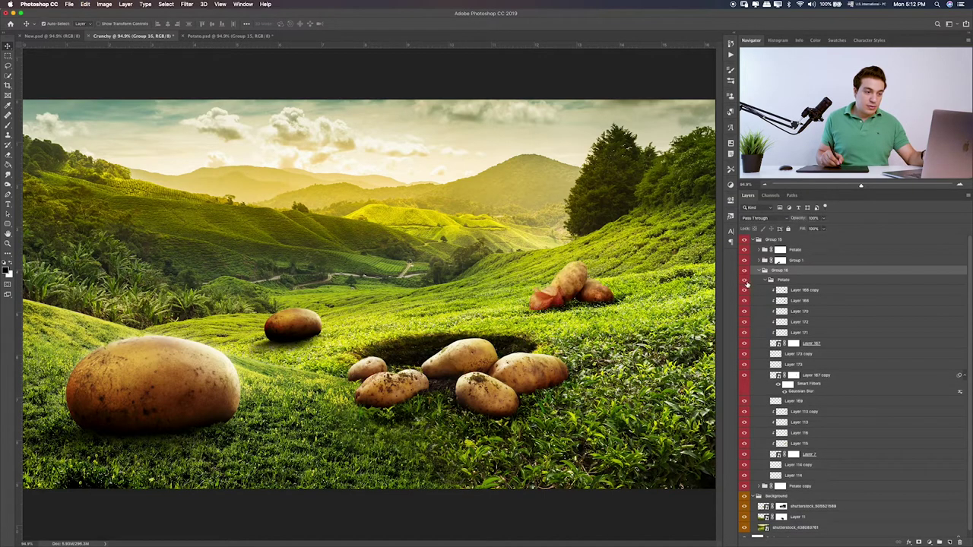
{"action": "key", "text": "ctrl+shift+g"}
- Group Layer 168 copy through Layer 169 into Group 16 and check its visibility
{"action": "left_click", "coordinate": [798, 281]}
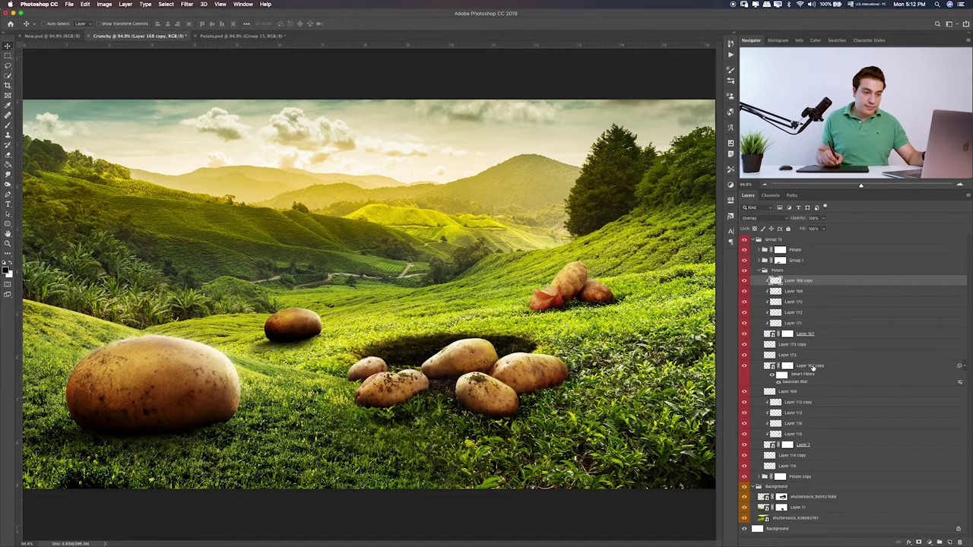
{"action": "left_click", "coordinate": [745, 392]}
{"action": "left_click", "coordinate": [744, 392]}
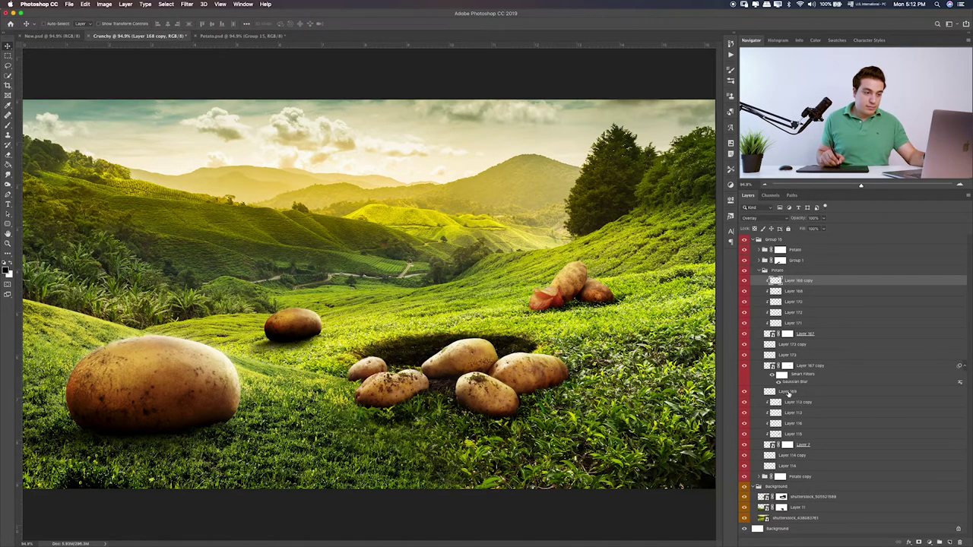
{"action": "left_click", "coordinate": [795, 392], "text": "shift"}
{"action": "key", "text": "ctrl+g"}
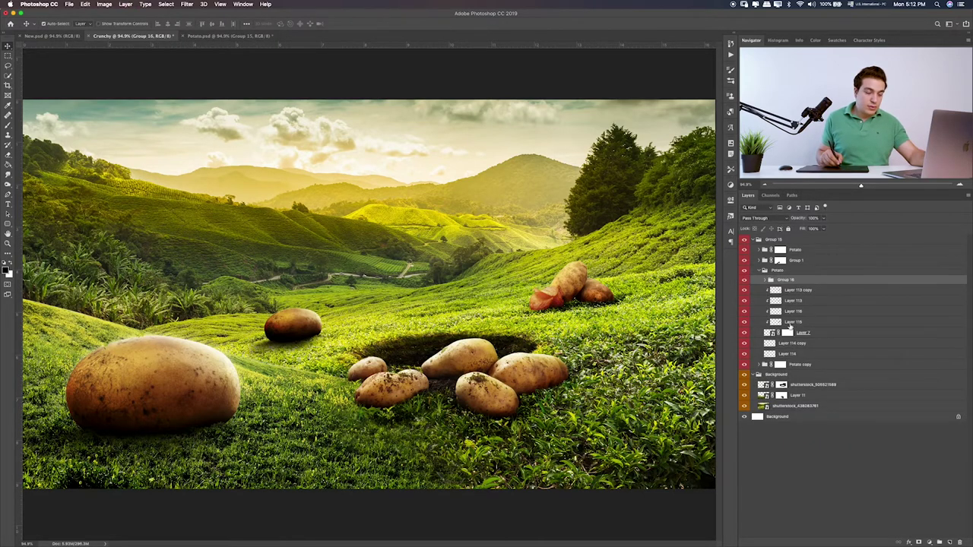
{"action": "left_click", "coordinate": [744, 281]}
{"action": "left_click", "coordinate": [744, 281]}
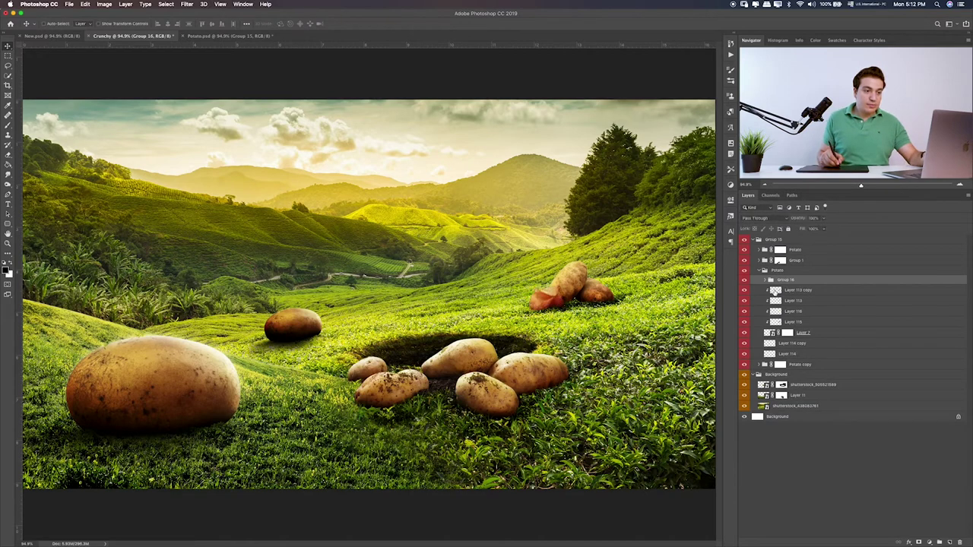
- Check Layer 7 and Layer 114 over the red potatoes, then select Layer 114
{"action": "left_click", "coordinate": [818, 292]}
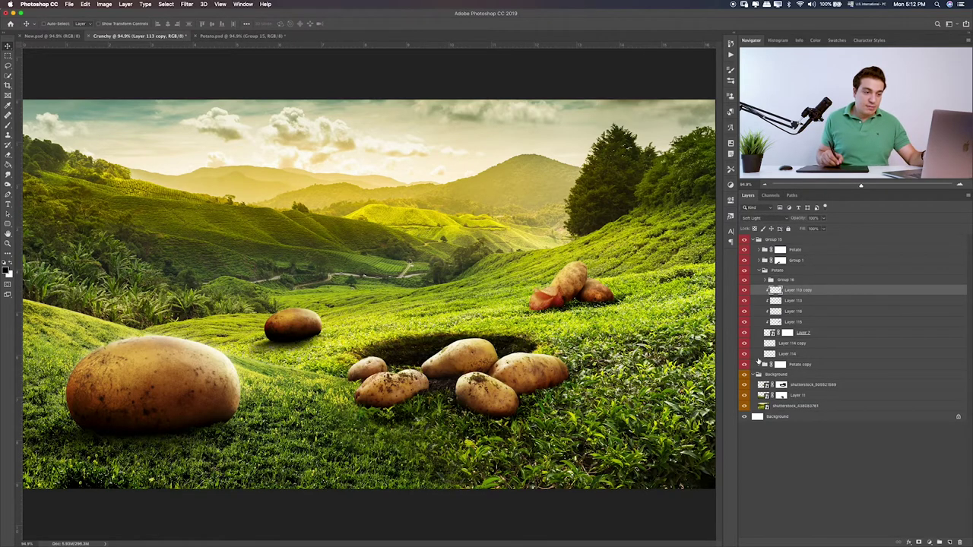
{"action": "left_click", "coordinate": [745, 333]}
{"action": "left_click", "coordinate": [744, 333]}
{"action": "left_click", "coordinate": [744, 354]}
{"action": "left_click", "coordinate": [744, 354]}
{"action": "left_click", "coordinate": [806, 354]}
- Add Layer 202 and brush a dark shadow under the red potatoes
{"action": "left_click", "coordinate": [948, 542]}
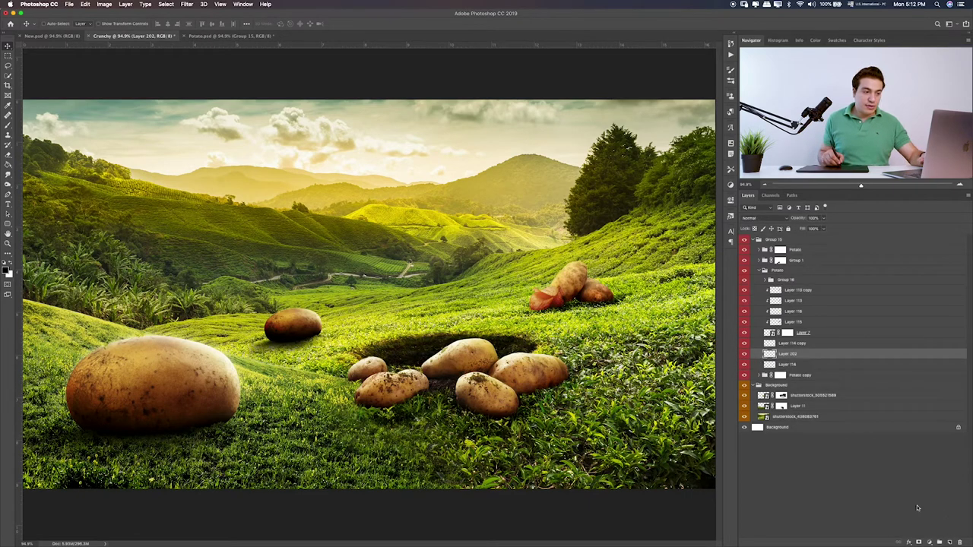
{"action": "key", "text": "b"}
{"action": "mouse_move", "coordinate": [595, 307]}
{"action": "left_mouse_down"}
{"action": "mouse_move", "coordinate": [543, 313]}
{"action": "mouse_move", "coordinate": [606, 307]}
{"action": "mouse_move", "coordinate": [613, 323]}
{"action": "mouse_move", "coordinate": [579, 318]}
{"action": "mouse_move", "coordinate": [593, 328]}
{"action": "left_mouse_up"}
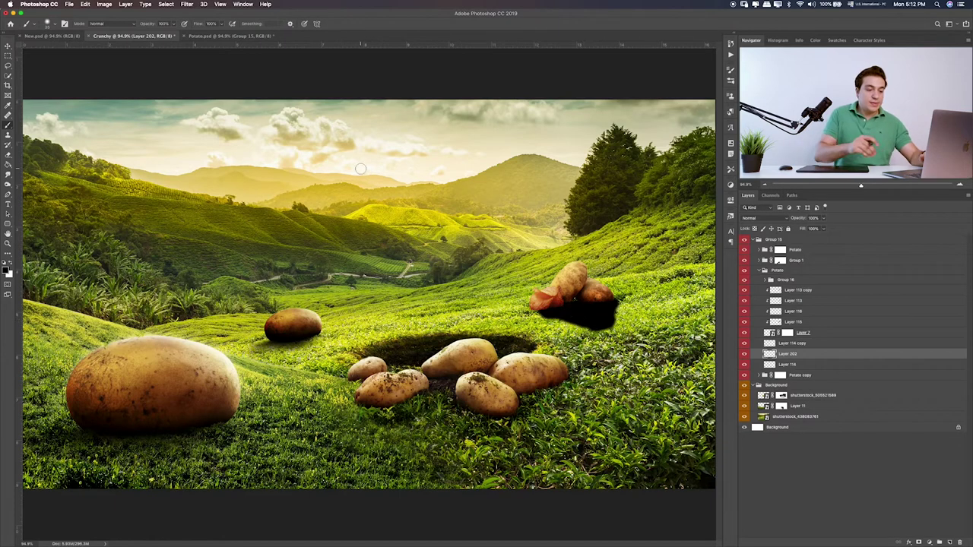
- Set Layer 202 to Soft Light blending and move it below Layer 114
{"action": "key", "text": "v"}
{"action": "key", "text": "alt+shift+k"}
{"action": "key", "text": "shift+equal"}
{"action": "key", "text": "shift+equal"}
{"action": "key", "text": "shift+equal"}
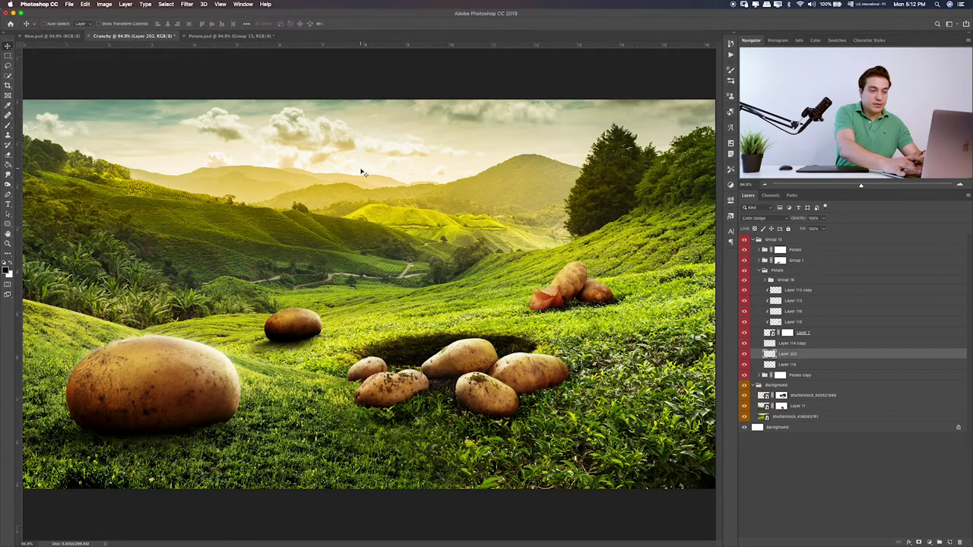
{"action": "key", "text": "shift+equal"}
{"action": "key", "text": "shift+equal"}
{"action": "key", "text": "shift+equal"}
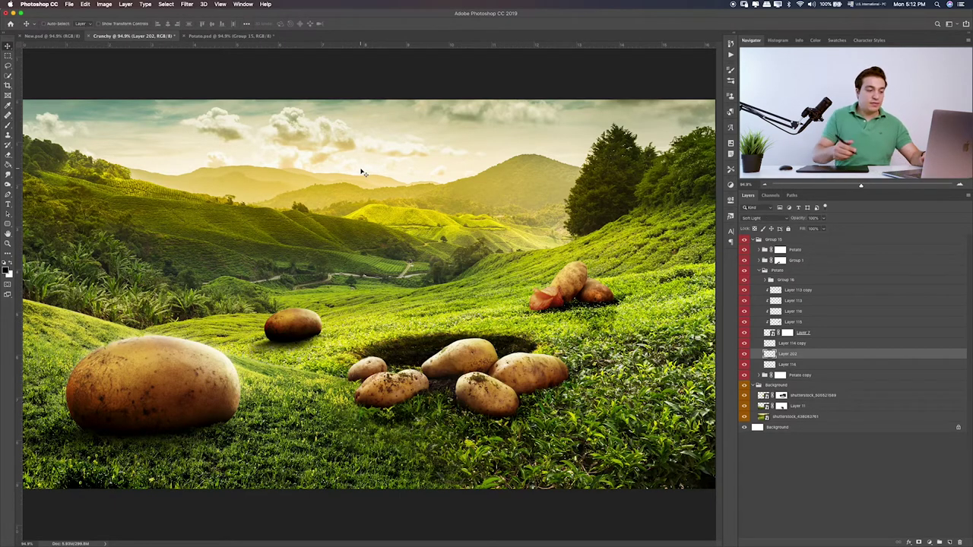
{"action": "key", "text": "e"}
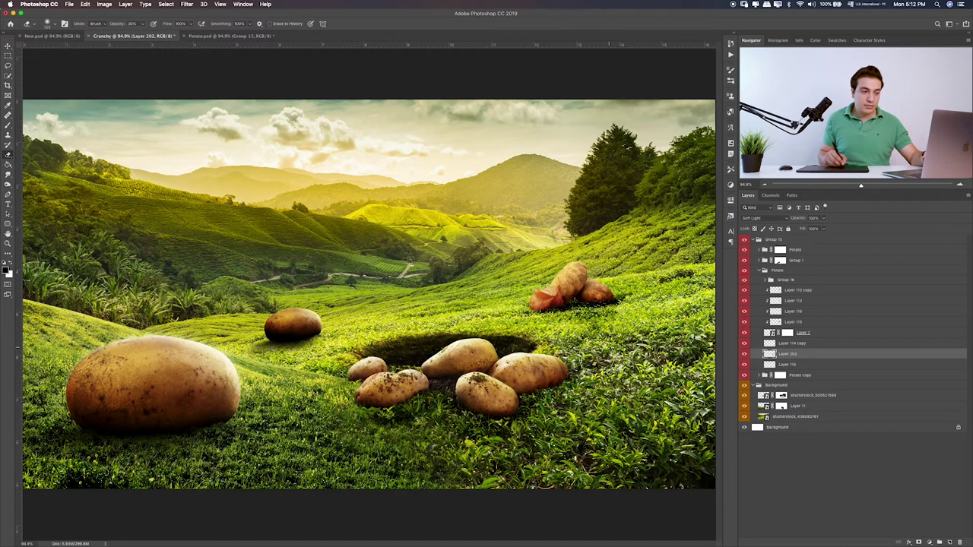
{"action": "left_click", "coordinate": [745, 354]}
{"action": "left_click", "coordinate": [745, 354]}
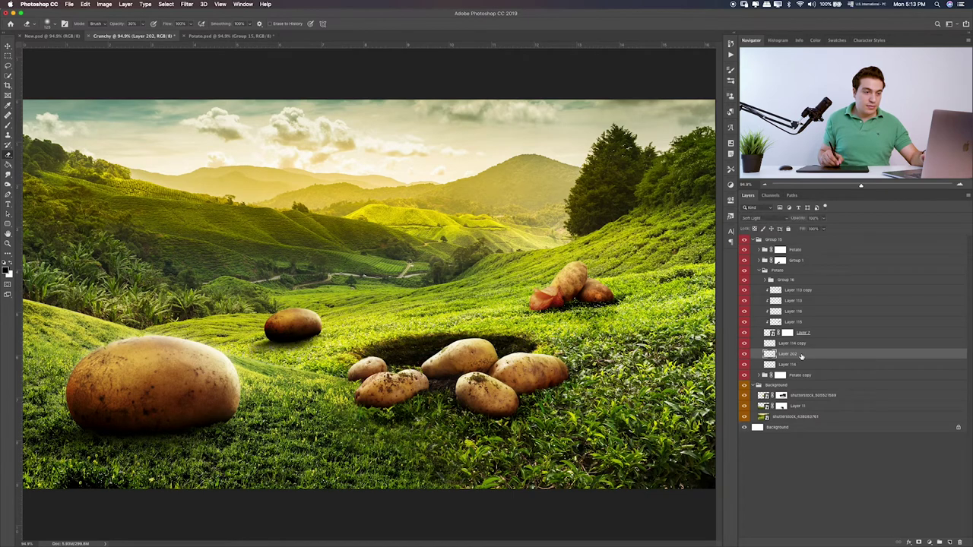
{"action": "left_click_drag", "start_coordinate": [791, 355], "coordinate": [794, 365]}
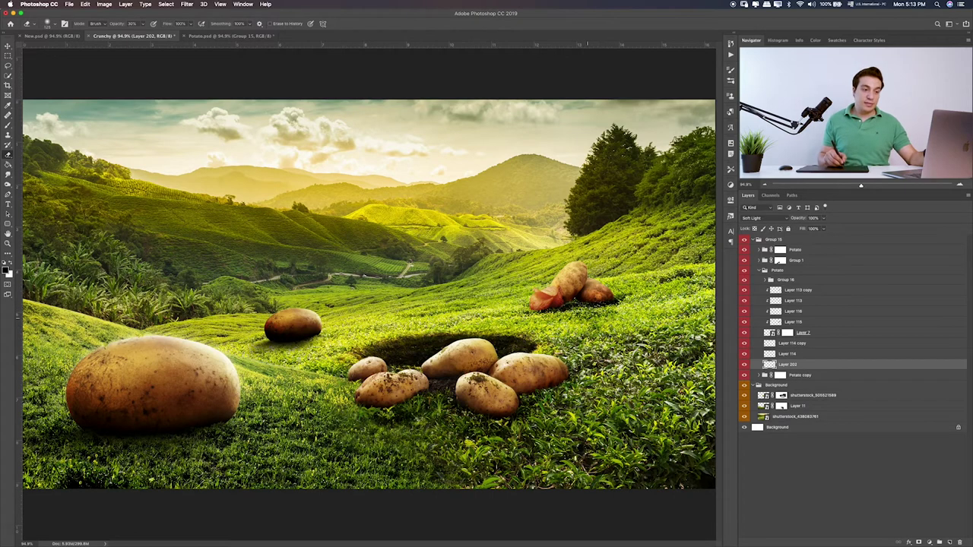
{"action": "left_click", "coordinate": [763, 279]}
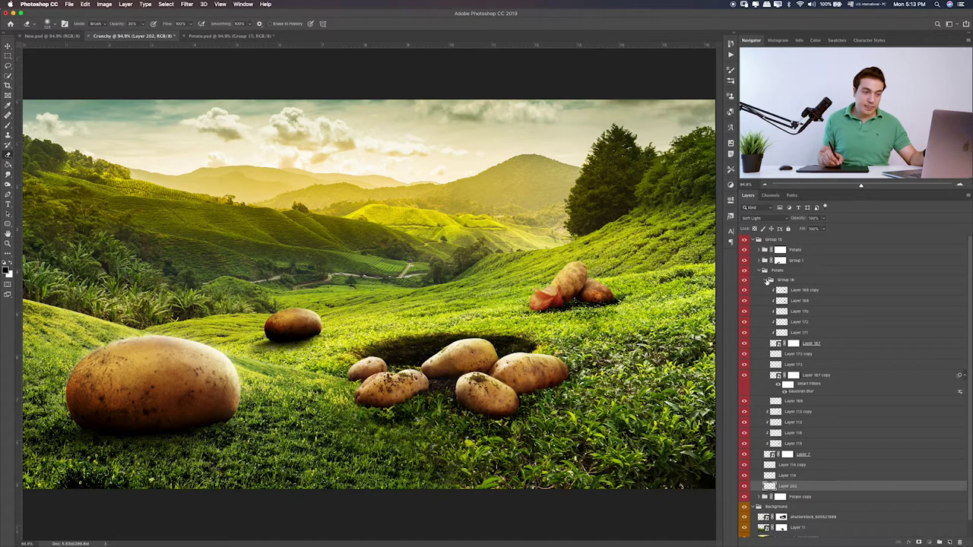
{"action": "left_click", "coordinate": [769, 281]}
{"action": "left_click", "coordinate": [751, 274]}
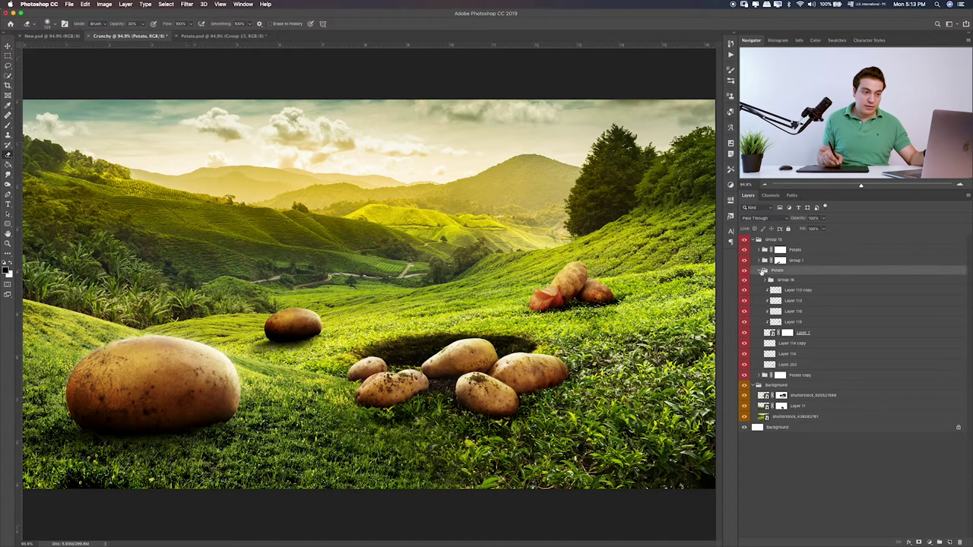
{"action": "left_click", "coordinate": [761, 271]}
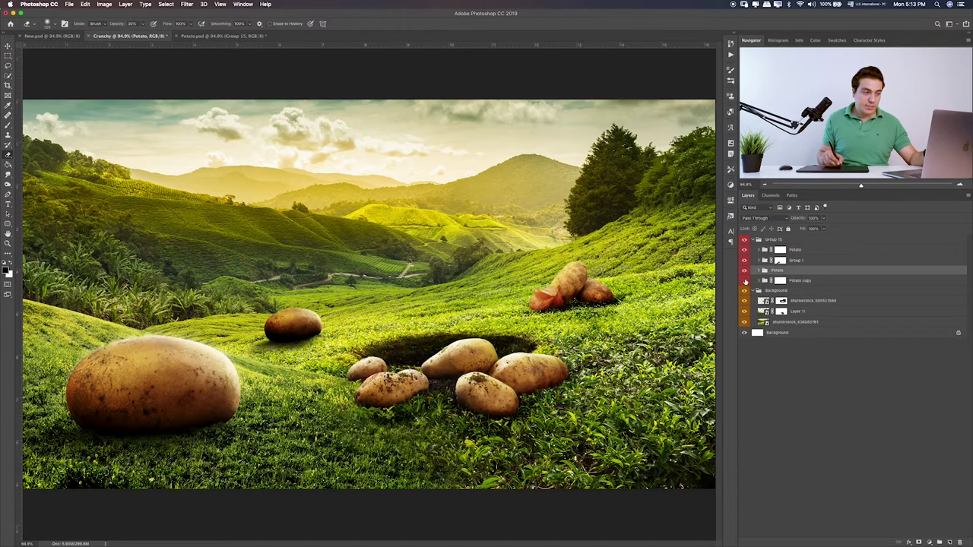
{"action": "left_click", "coordinate": [761, 281]}
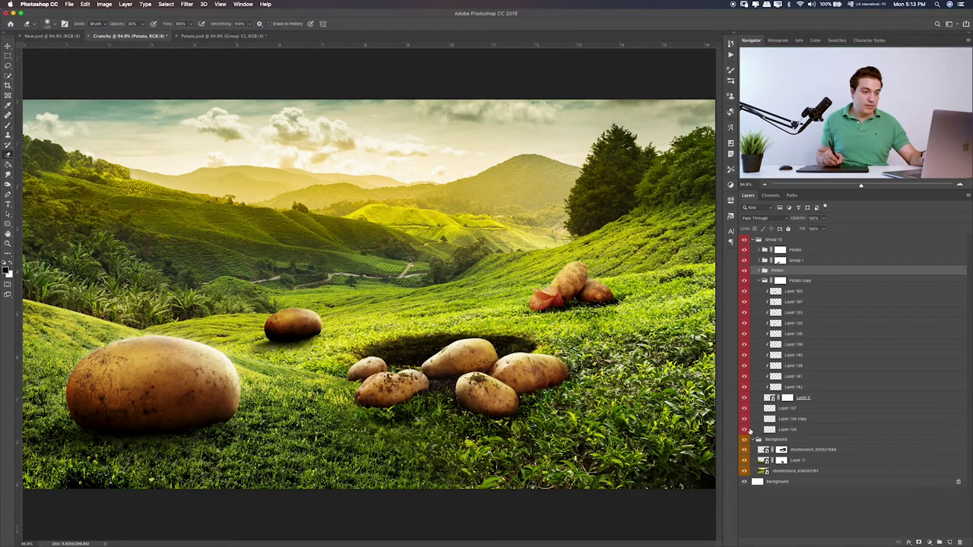
{"action": "left_click", "coordinate": [744, 386]}
{"action": "left_click", "coordinate": [747, 377]}
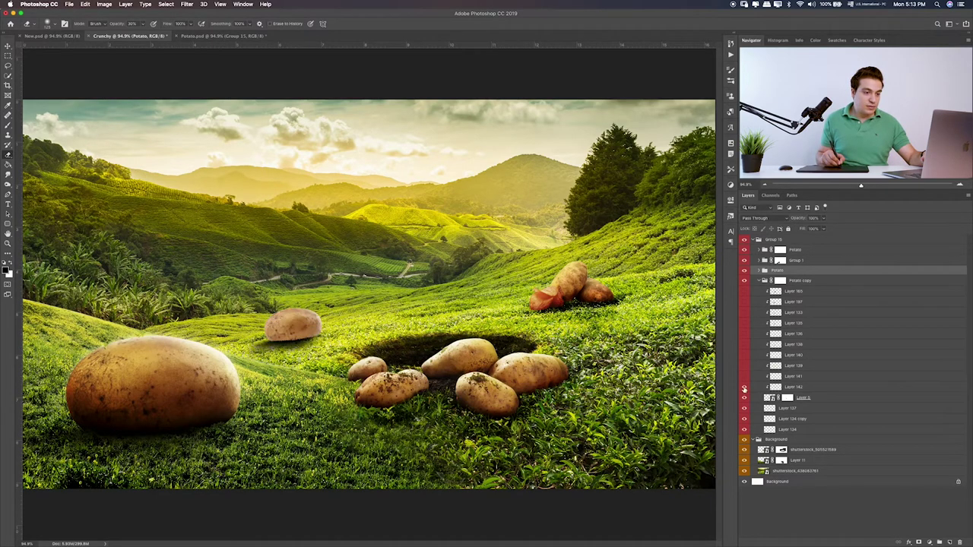
{"action": "left_click", "coordinate": [745, 389]}
{"action": "left_click", "coordinate": [744, 376]}
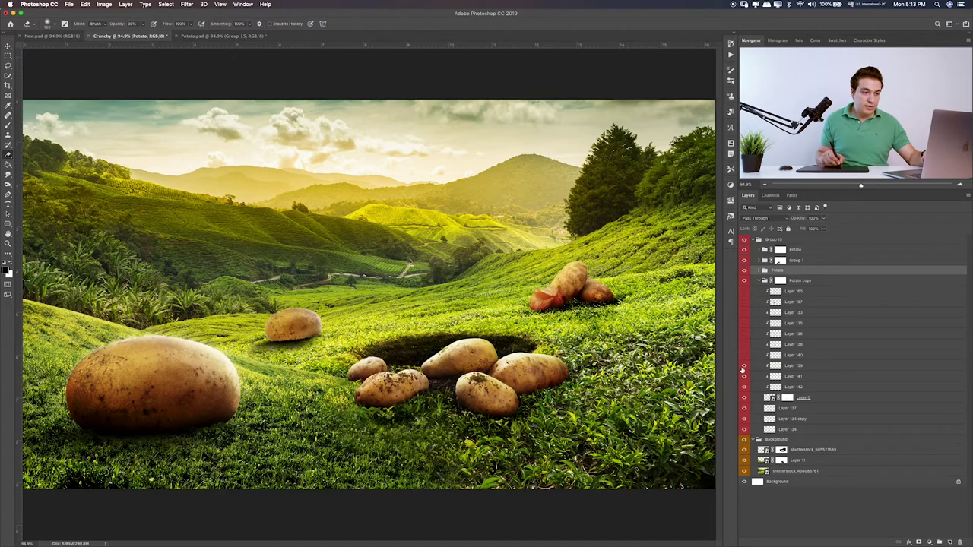
{"action": "left_click", "coordinate": [744, 346]}
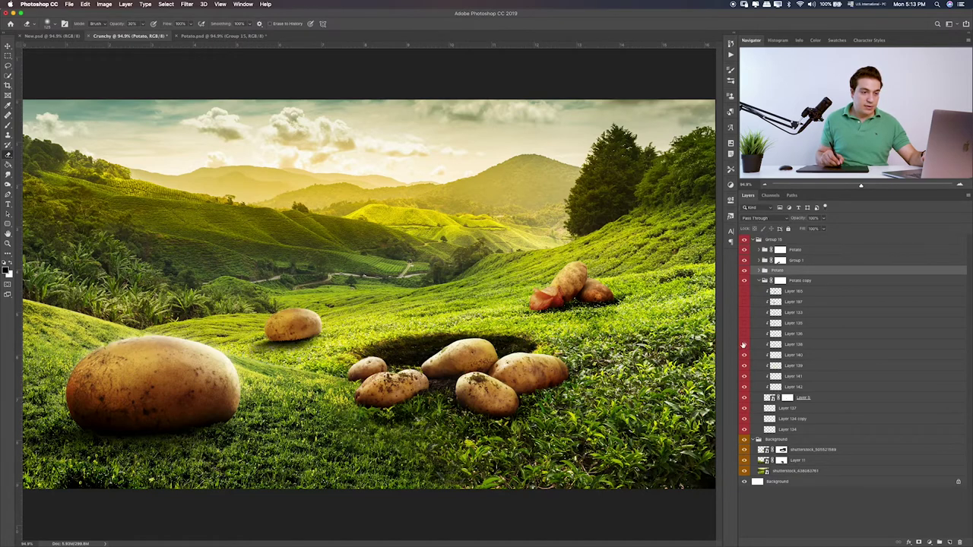
{"action": "left_click", "coordinate": [745, 323]}
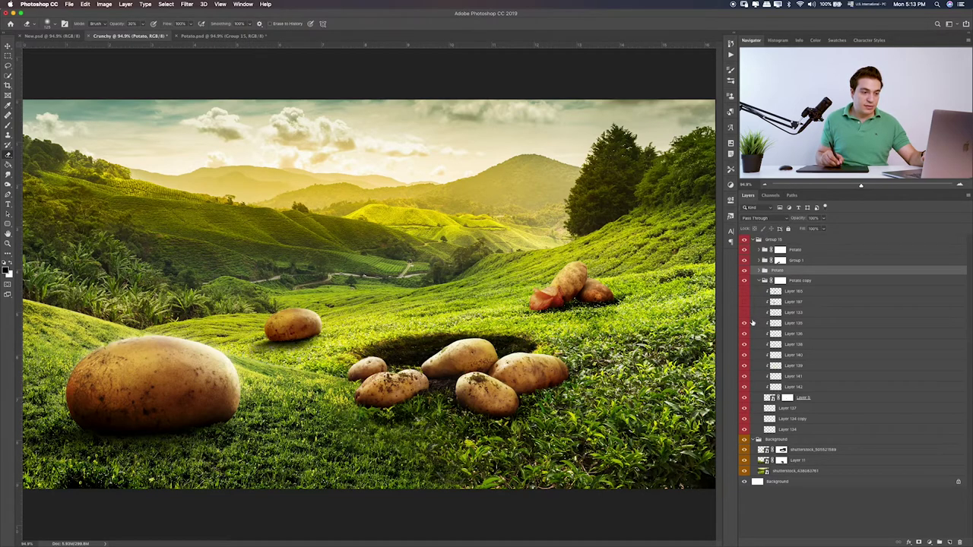
{"action": "left_click", "coordinate": [745, 313]}
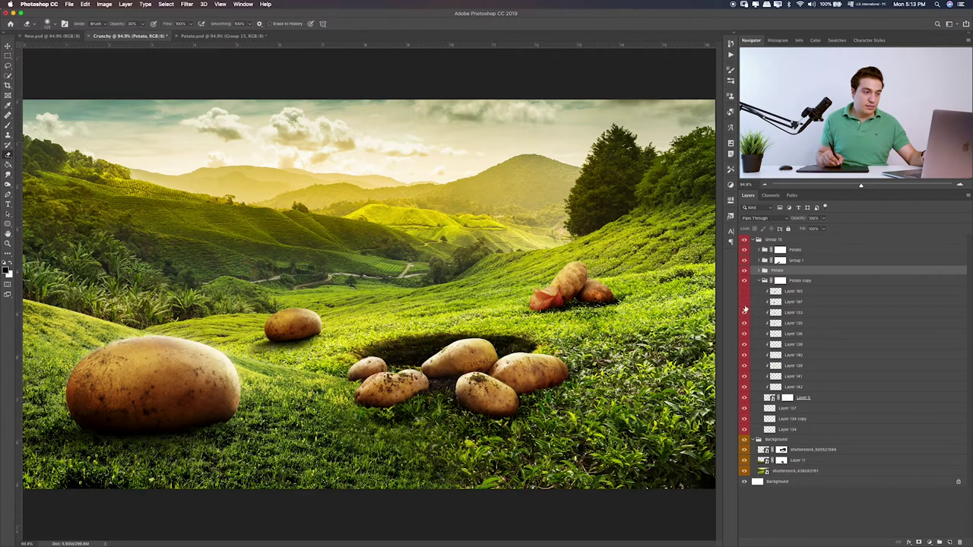
{"action": "left_click", "coordinate": [745, 309]}
{"action": "left_click", "coordinate": [744, 303]}
{"action": "left_click", "coordinate": [743, 296]}
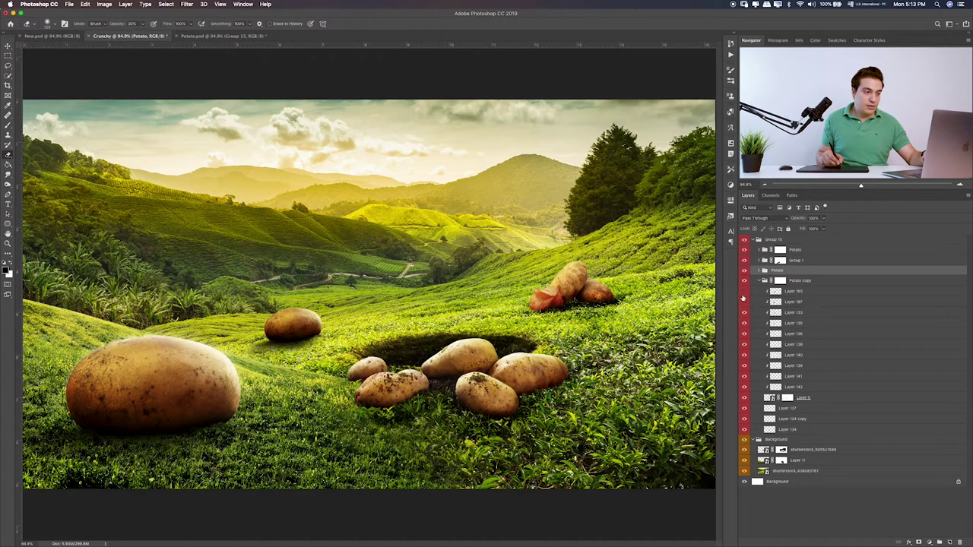
{"action": "left_click", "coordinate": [746, 301]}
{"action": "left_click", "coordinate": [758, 280]}
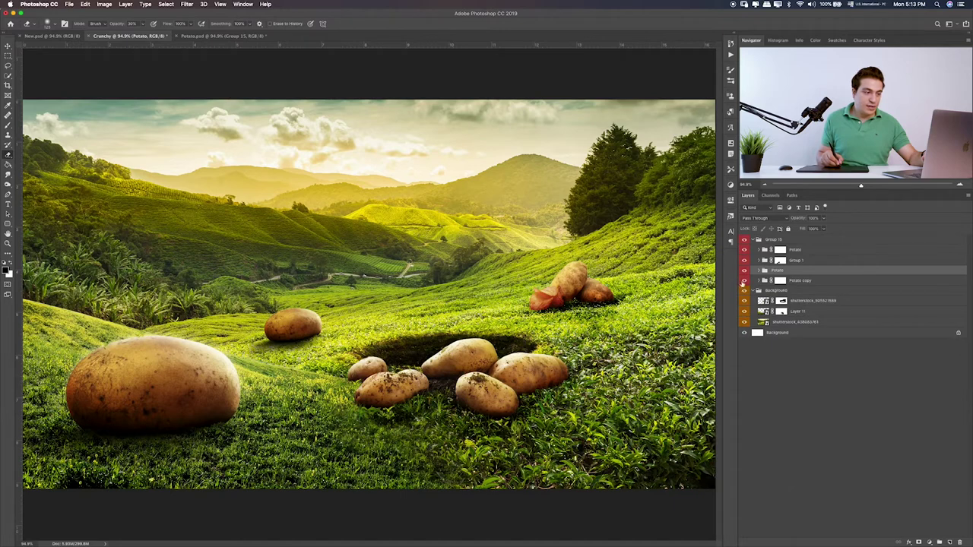
{"action": "left_click", "coordinate": [758, 280]}
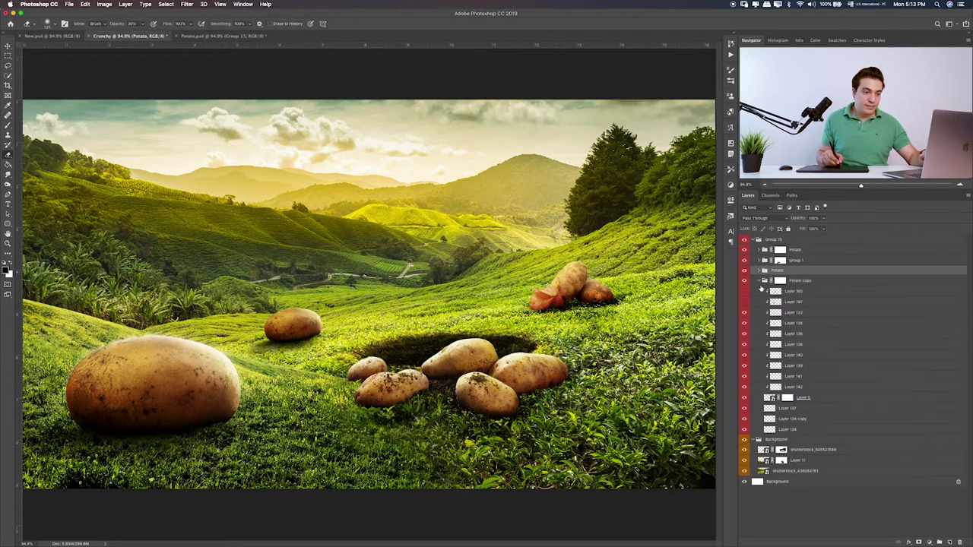
{"action": "left_click", "coordinate": [745, 420]}
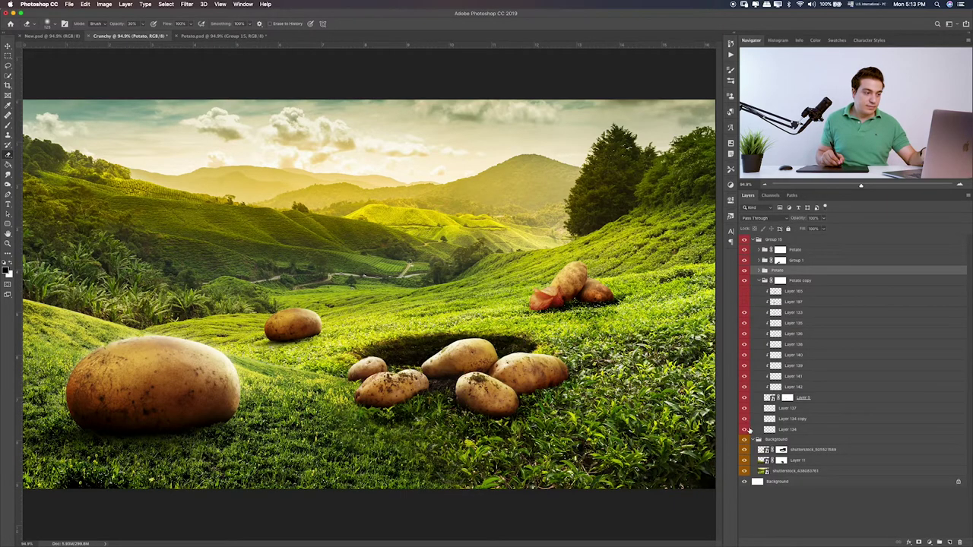
{"action": "left_click", "coordinate": [746, 430]}
{"action": "left_click", "coordinate": [783, 429]}
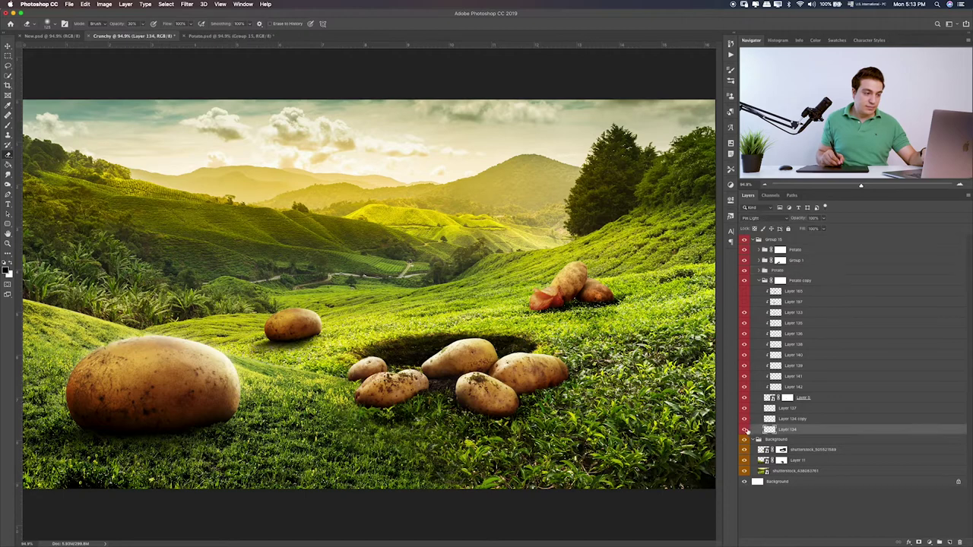
- Squash Layer 134 copy's shadow to about 83% height and raise its opacity
{"action": "left_click", "coordinate": [746, 429]}
{"action": "left_click", "coordinate": [746, 429]}
{"action": "left_click", "coordinate": [791, 419]}
{"action": "key", "text": "ctrl+t"}
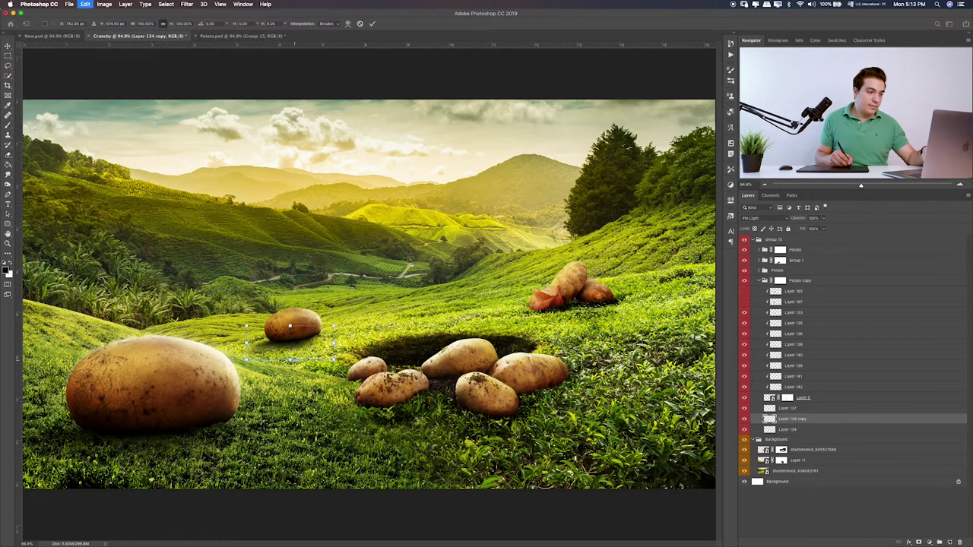
{"action": "left_click_drag", "start_coordinate": [292, 361], "coordinate": [292, 351]}
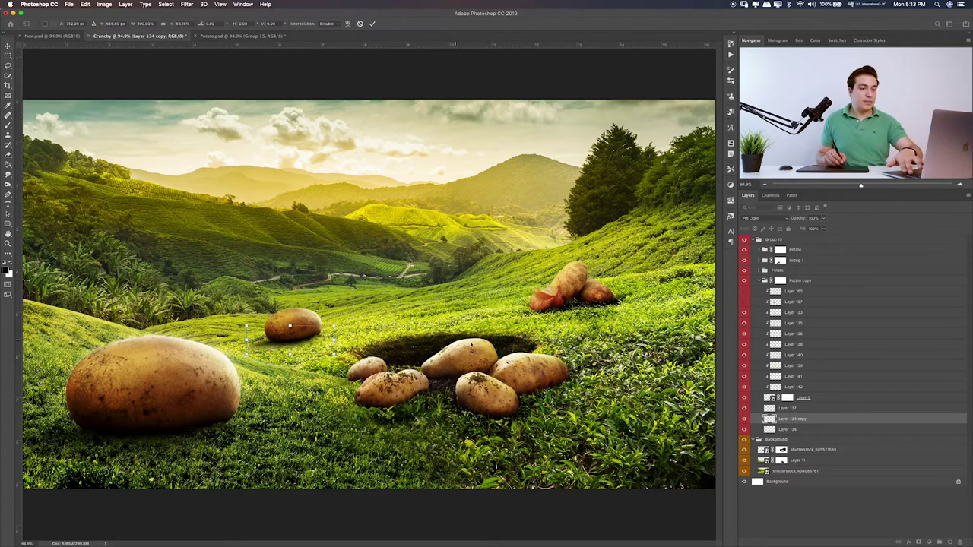
{"action": "key", "text": "Return"}
{"action": "key", "text": "e"}
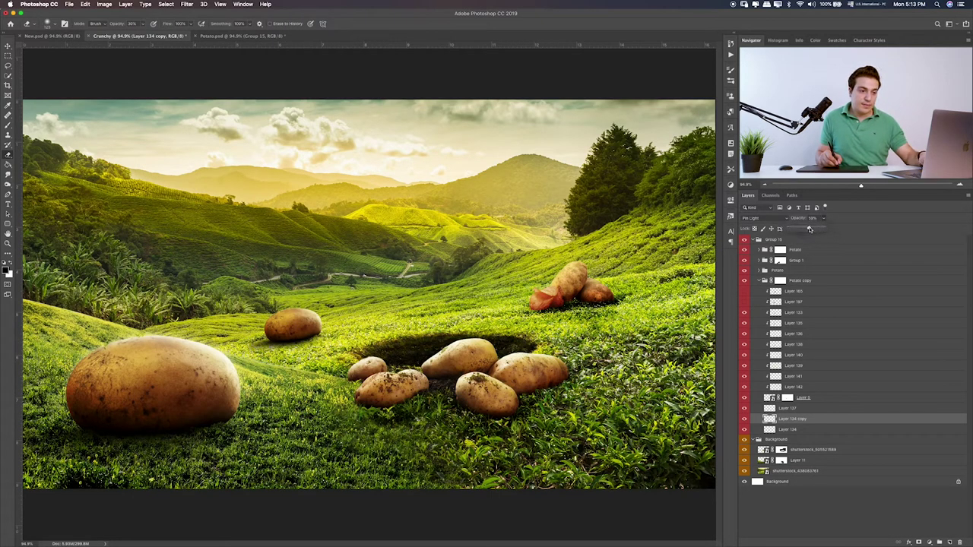
{"action": "left_click_drag", "start_coordinate": [808, 228], "coordinate": [812, 229]}
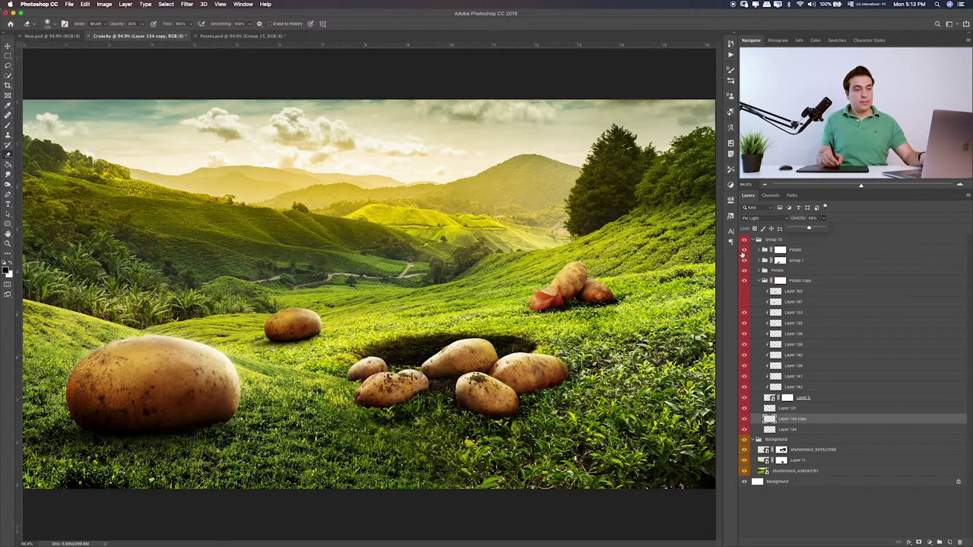
- Collapse the Potato copy, Group 15 and Background layer groups
{"action": "left_click", "coordinate": [791, 283]}
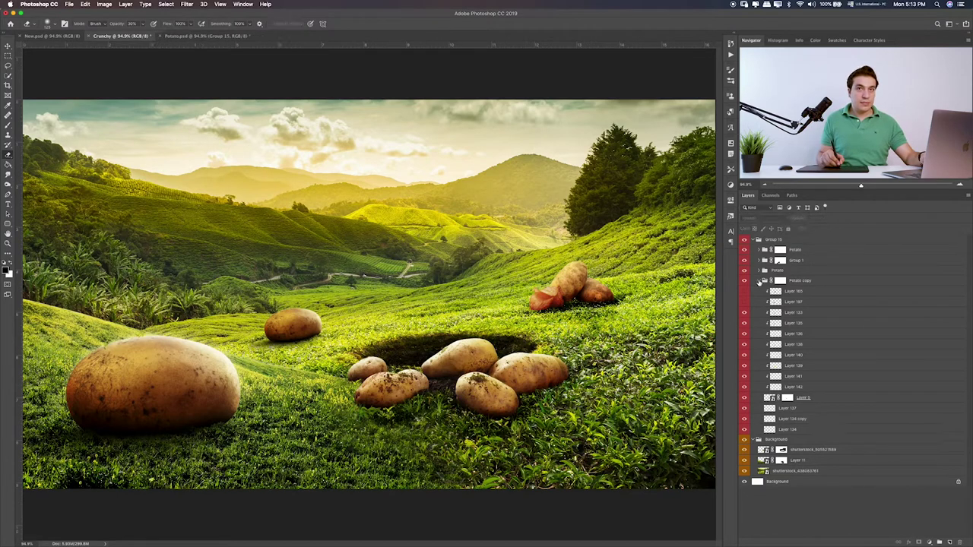
{"action": "left_click", "coordinate": [764, 281]}
{"action": "left_click", "coordinate": [760, 282]}
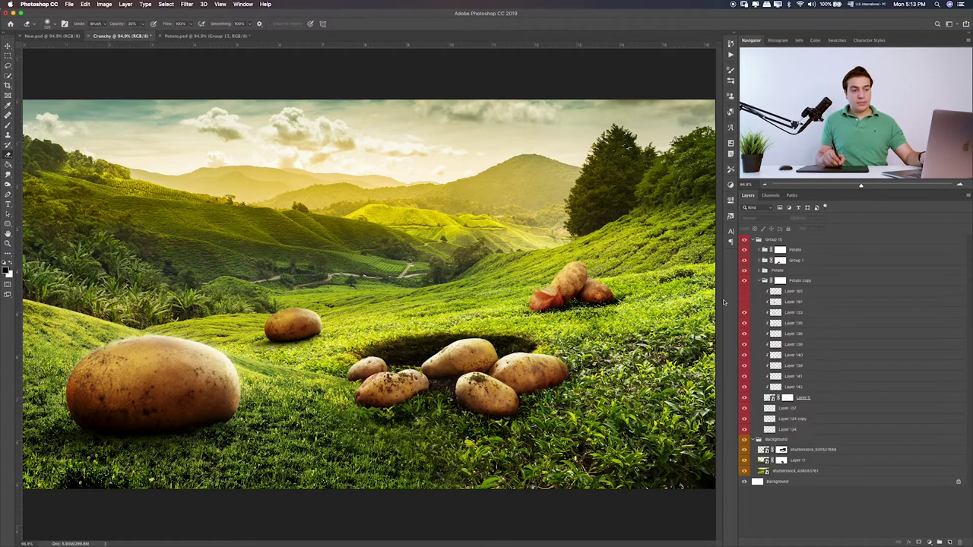
{"action": "left_click", "coordinate": [758, 281]}
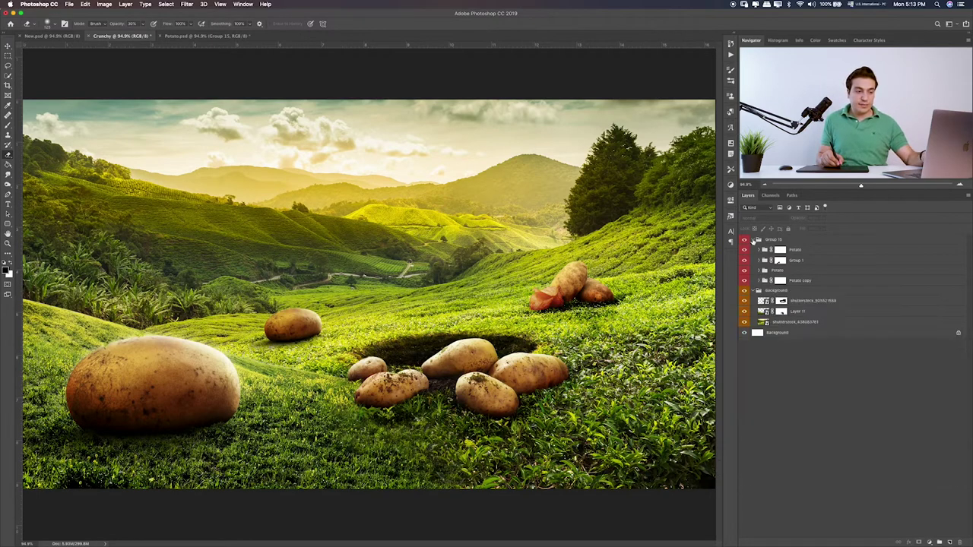
{"action": "left_click", "coordinate": [753, 241]}
{"action": "left_click", "coordinate": [752, 250]}
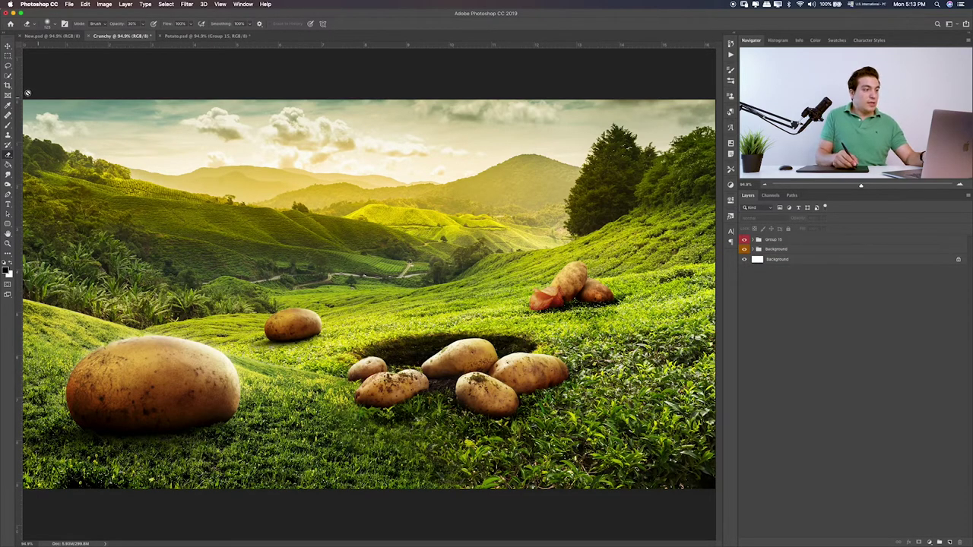
{"action": "left_click", "coordinate": [9, 56]}
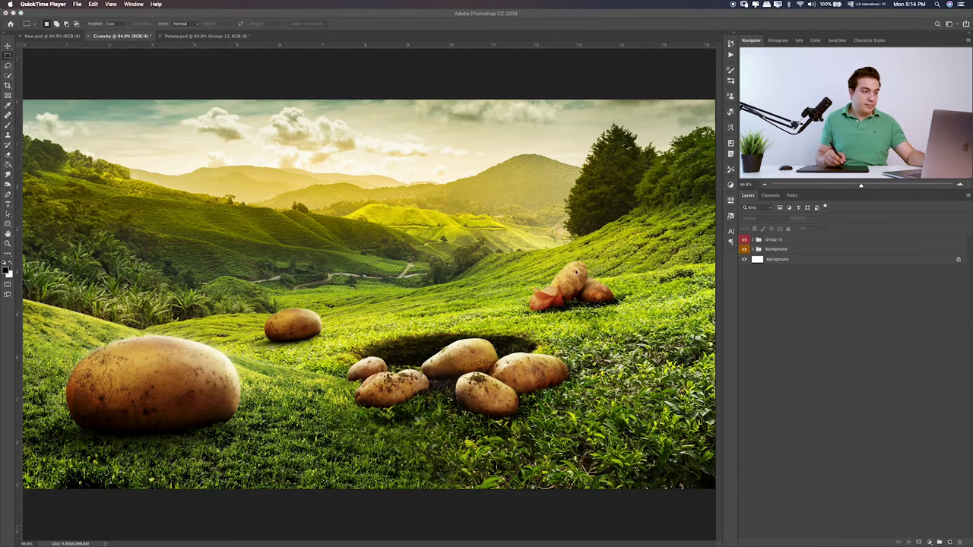
- Switch to Finder and Quick Look preview squirrel.psd's cut-out squirrels
{"action": "key", "text": "super+Tab"}
{"action": "key", "text": "Tab"}
{"action": "key", "text": "Tab"}
{"action": "key", "text": "Tab"}
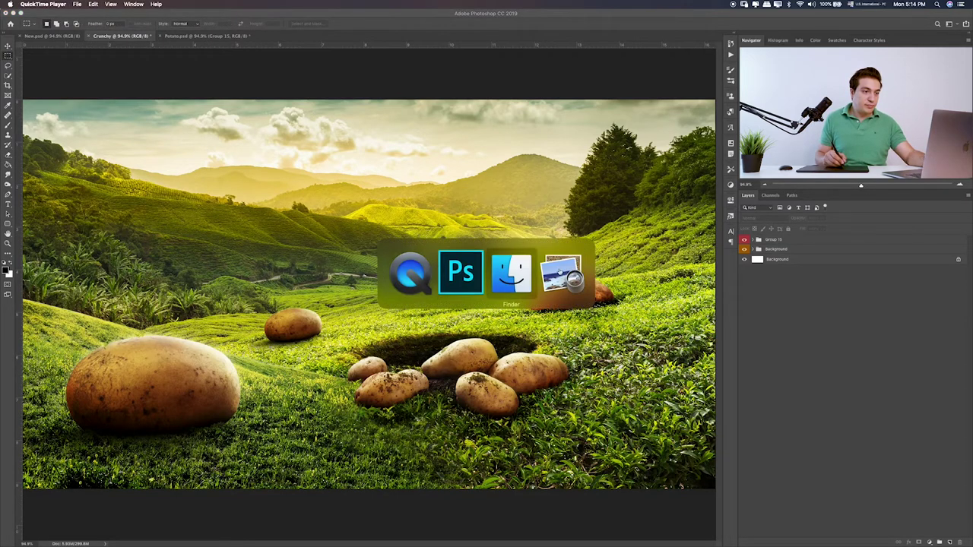
{"action": "key", "text": "Tab"}
{"action": "key", "text": "Tab"}
{"action": "key", "text": "Tab"}
{"action": "key", "text": "Tab"}
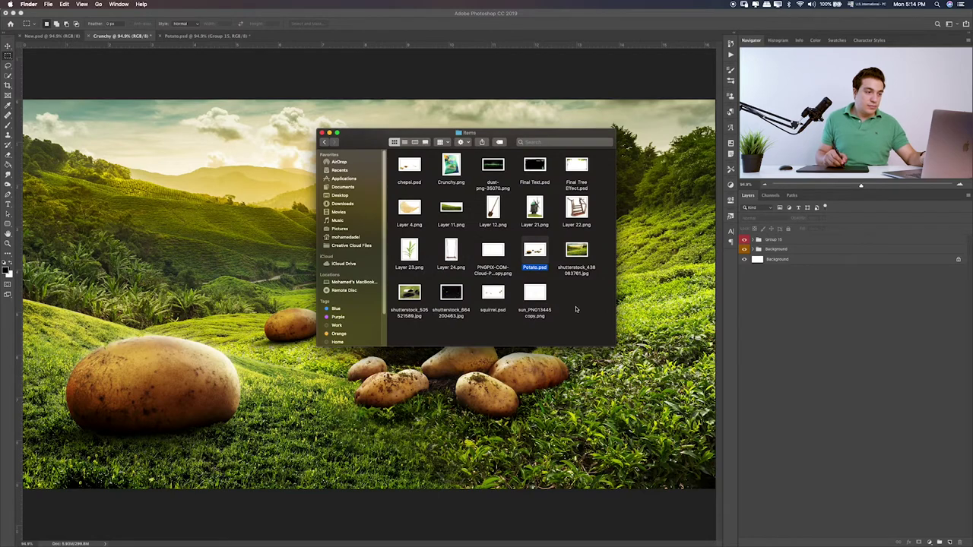
{"action": "left_click", "coordinate": [508, 289]}
{"action": "key", "text": "space"}
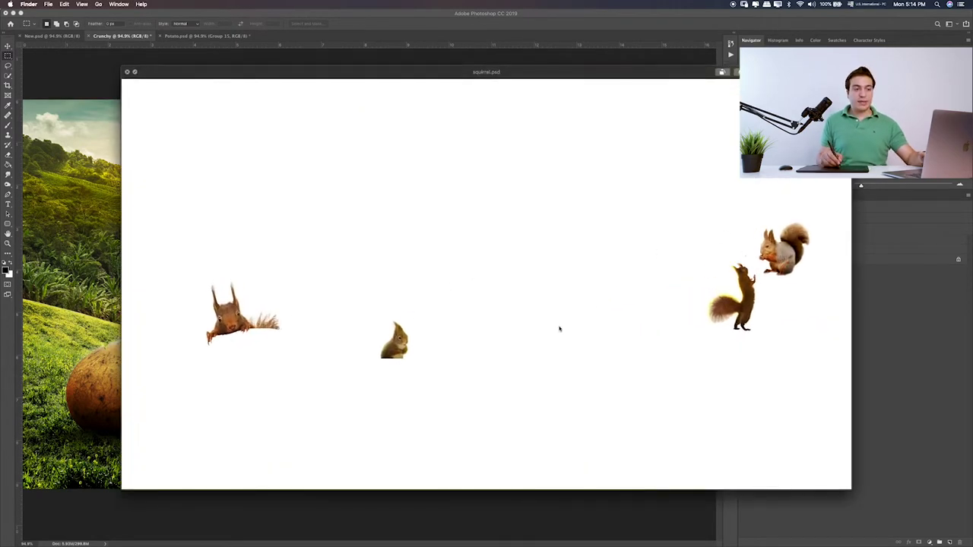
{"action": "key", "text": "space"}
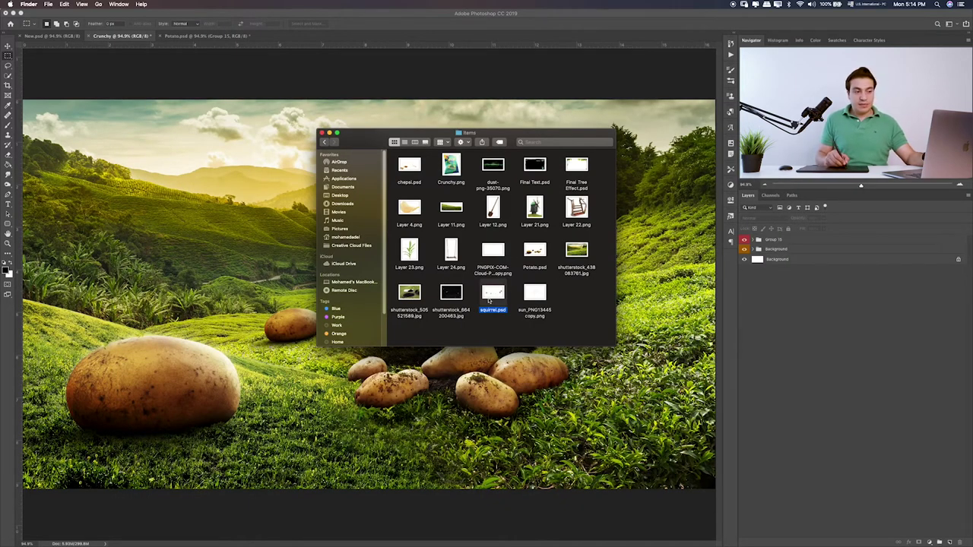
- Open squirrel.psd and close Potato.psd without saving
{"action": "double_click", "coordinate": [493, 293]}
{"action": "left_click_drag", "start_coordinate": [494, 293], "coordinate": [392, 174]}
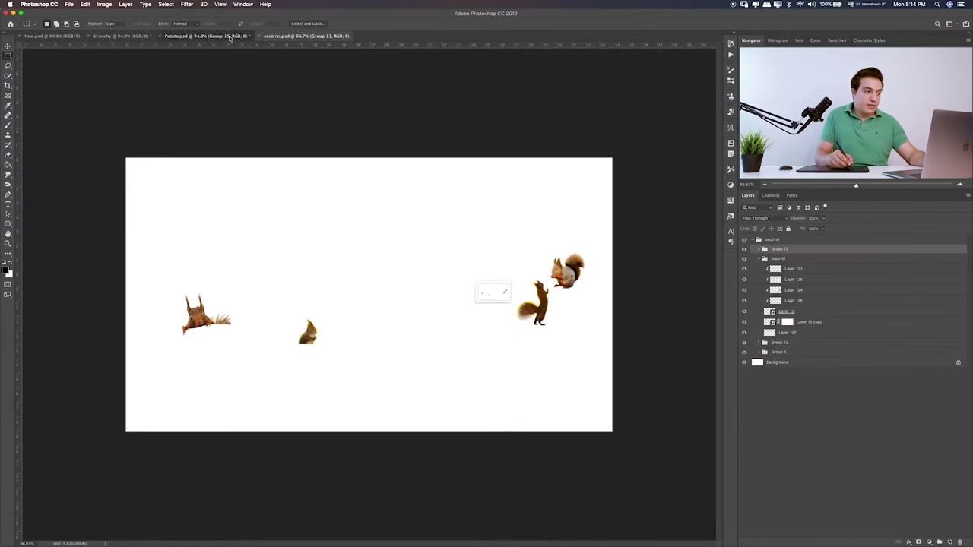
{"action": "key", "text": "super+w"}
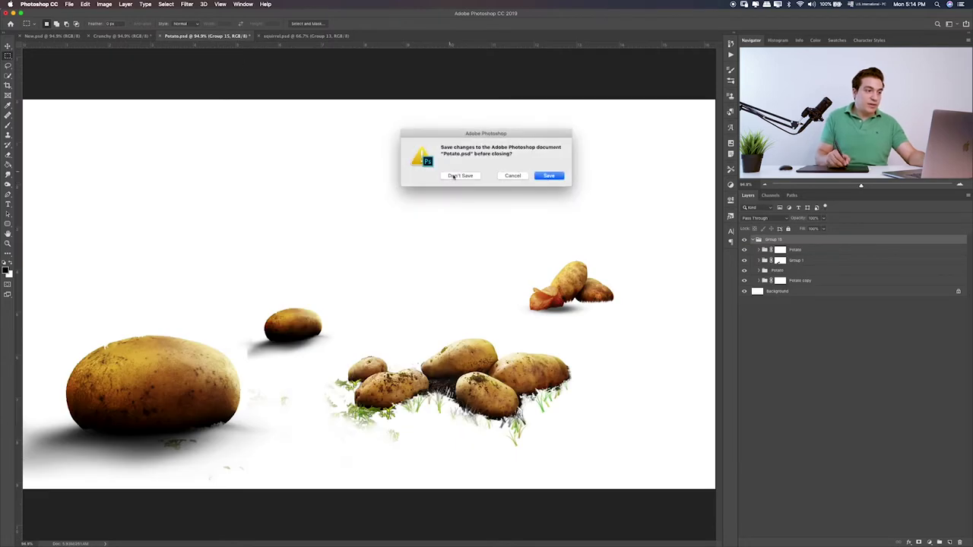
{"action": "left_click", "coordinate": [460, 176]}
{"action": "left_click", "coordinate": [121, 36]}
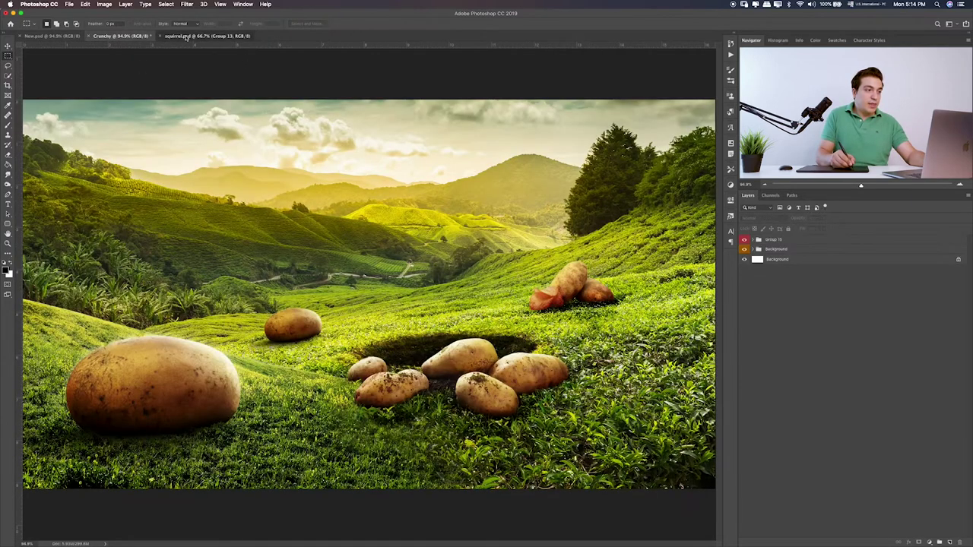
- Select the squirrel group and drag it onto the Crunchy document tab
{"action": "left_click", "coordinate": [190, 35]}
{"action": "left_click", "coordinate": [759, 260]}
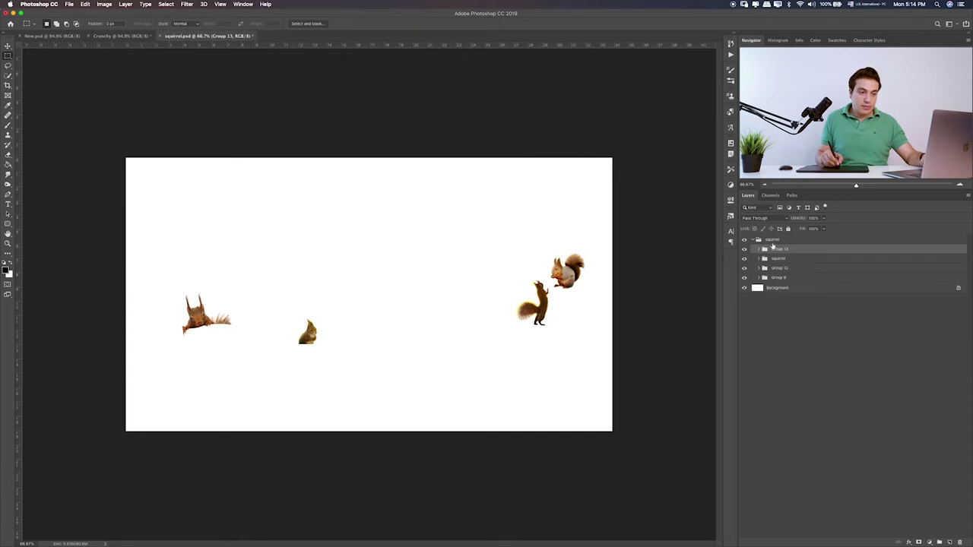
{"action": "left_click", "coordinate": [767, 241]}
{"action": "key", "text": "v"}
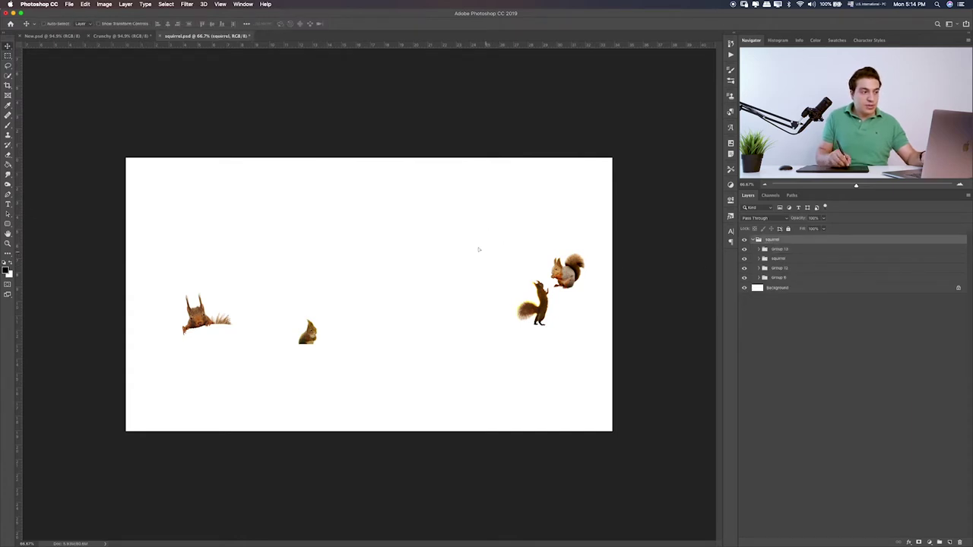
{"action": "mouse_move", "coordinate": [479, 249]}
{"action": "left_mouse_down"}
{"action": "mouse_move", "coordinate": [128, 42]}
{"action": "mouse_move", "coordinate": [137, 48]}
{"action": "left_mouse_up"}
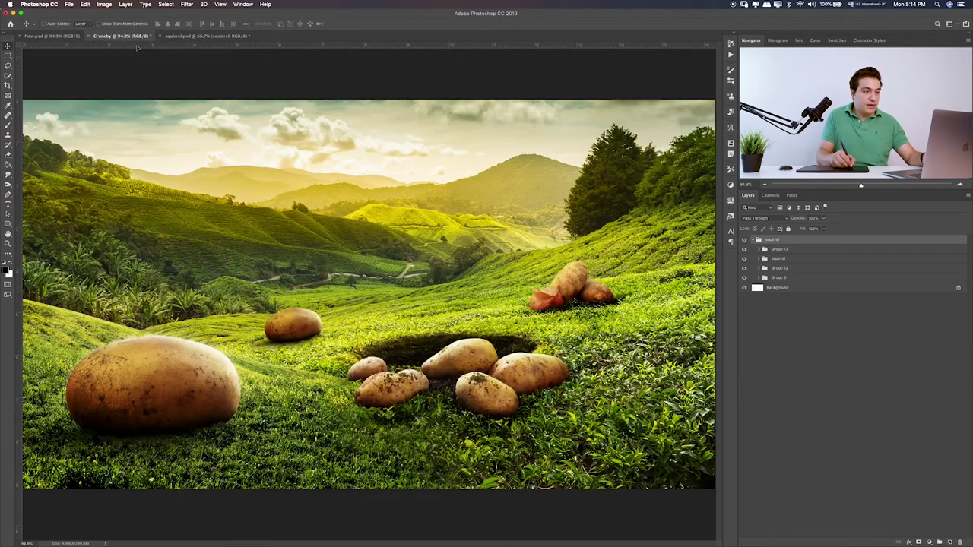
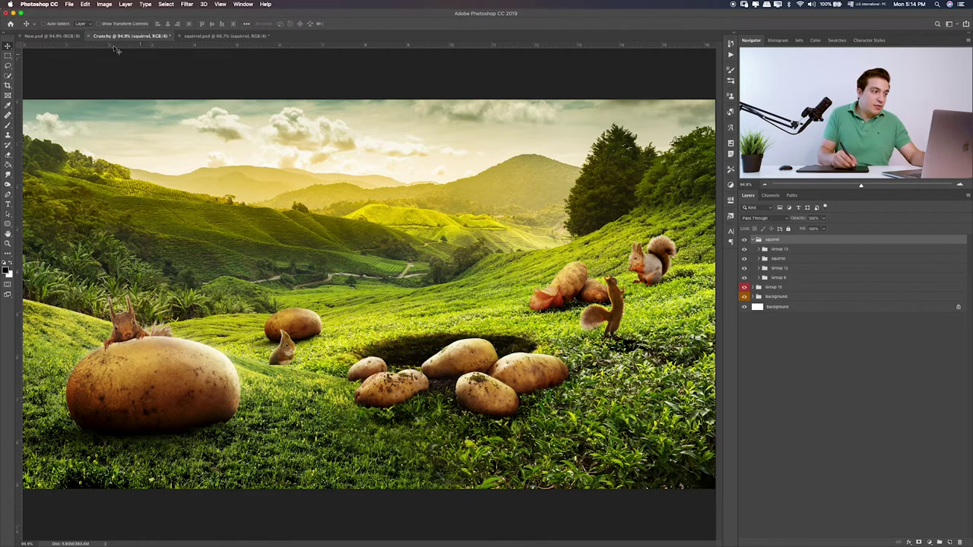
- Compare with the finished Crunchy ad in New.psd, then give the squirrel group a Green label
{"action": "left_click", "coordinate": [70, 36]}
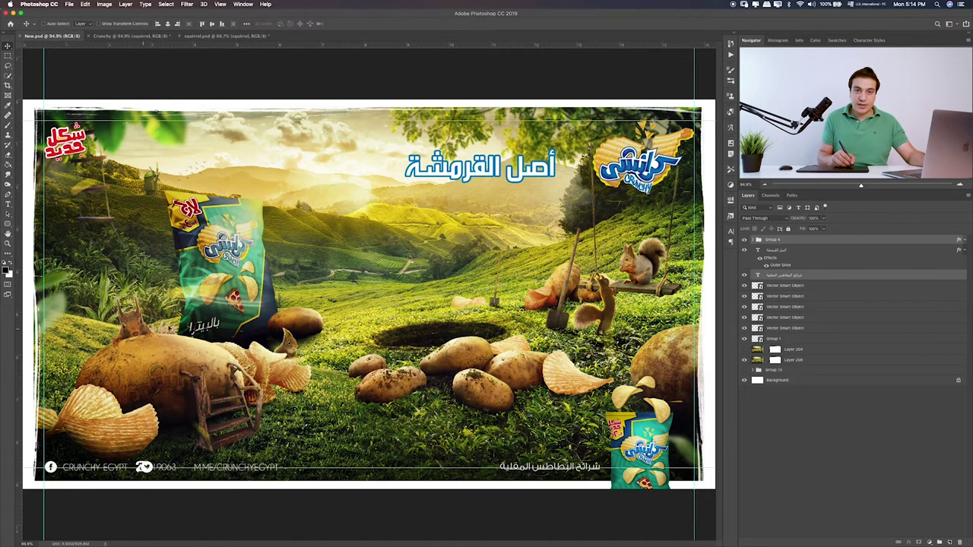
{"action": "left_click", "coordinate": [130, 36]}
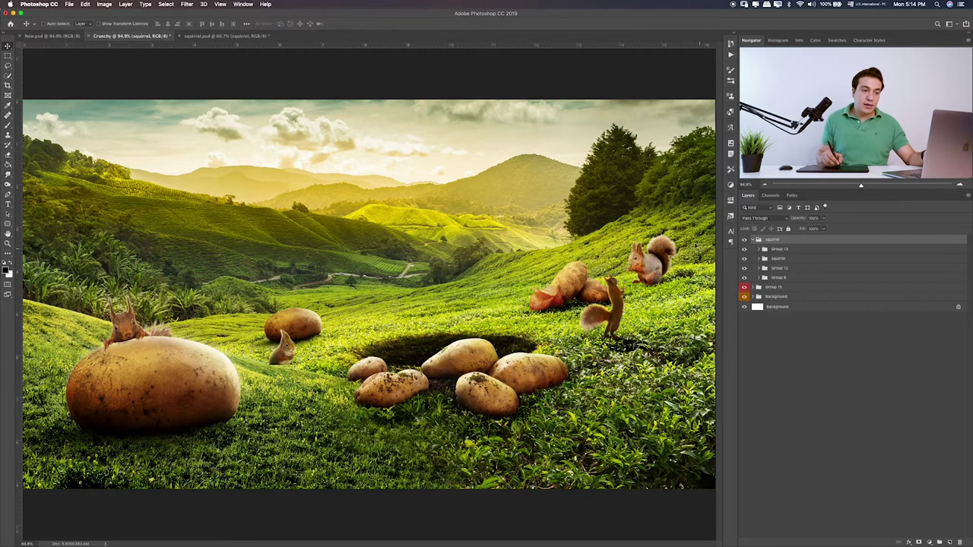
{"action": "right_click", "coordinate": [818, 243]}
{"action": "left_click", "coordinate": [835, 519]}
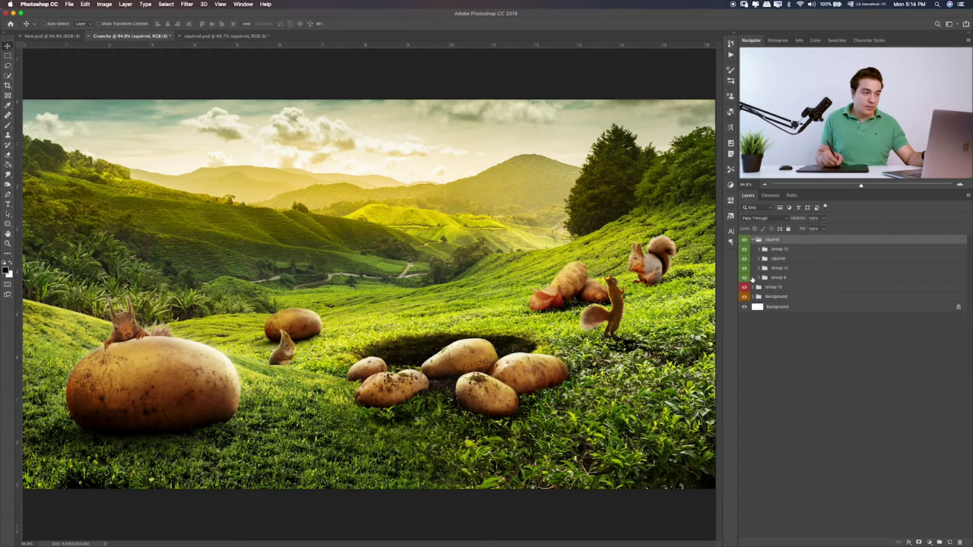
- Zoom in on the squirrel atop the potato and toggle the Potato layer in Group 15 to inspect it
{"action": "left_click", "coordinate": [779, 278]}
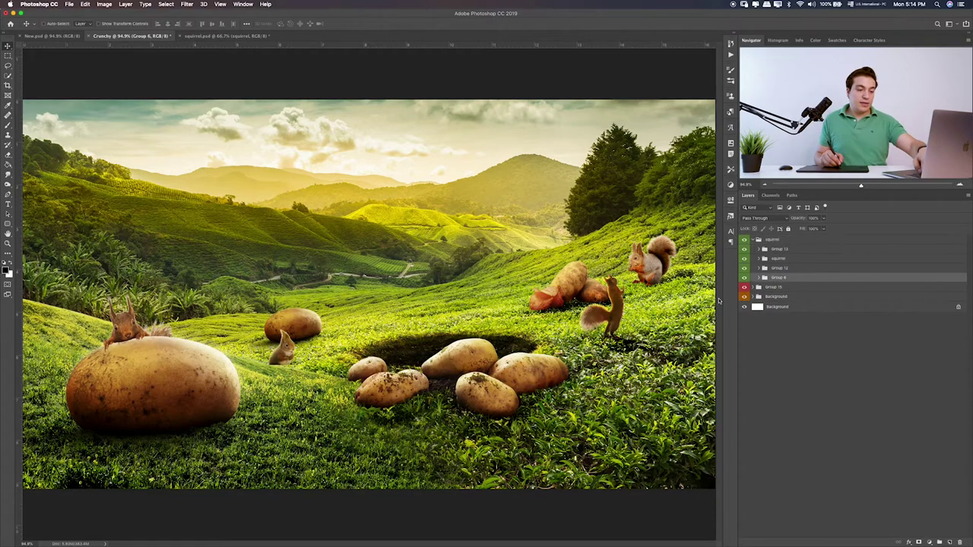
{"action": "key", "text": "super+1"}
{"action": "key", "text": "super+plus"}
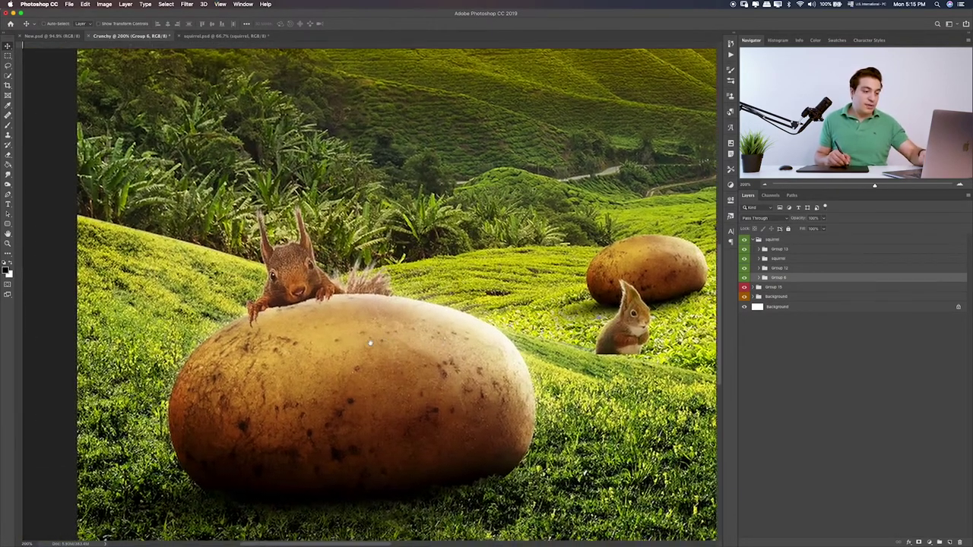
{"action": "key", "text": "super+plus"}
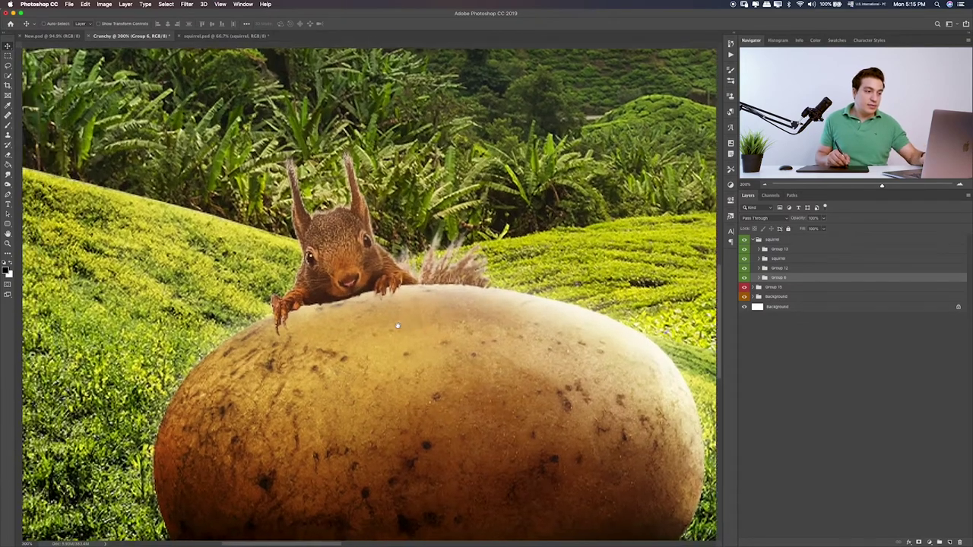
{"action": "left_click", "coordinate": [758, 287]}
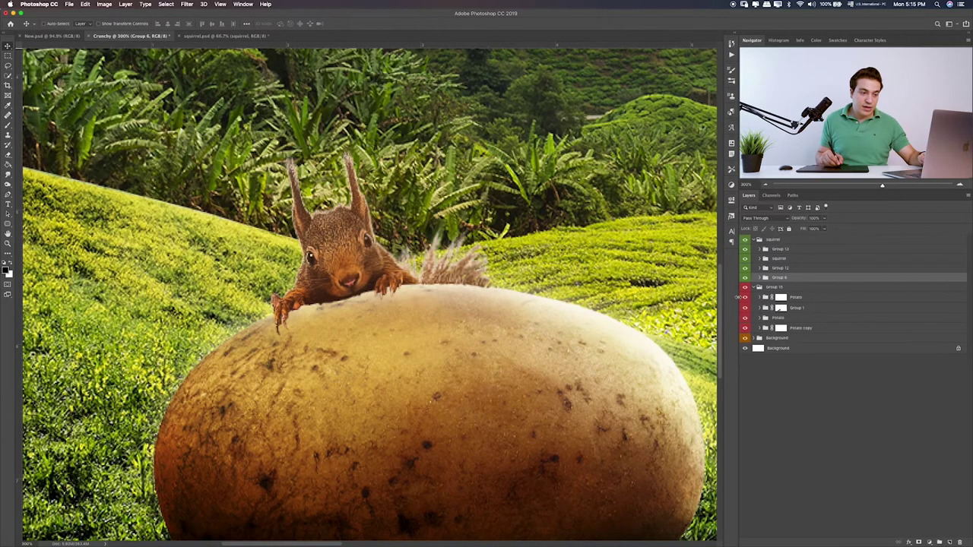
{"action": "left_click", "coordinate": [746, 297]}
{"action": "left_click", "coordinate": [747, 299]}
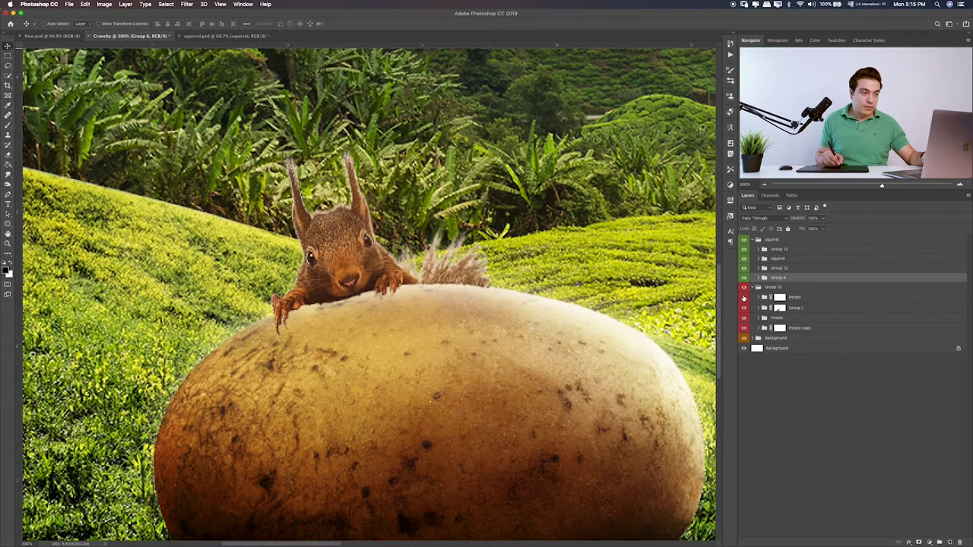
{"action": "left_click", "coordinate": [744, 297]}
{"action": "left_click", "coordinate": [744, 297]}
- Check the potato's highlight, Outer Glow and Layer 168 by toggling their visibility
{"action": "left_click", "coordinate": [765, 297]}
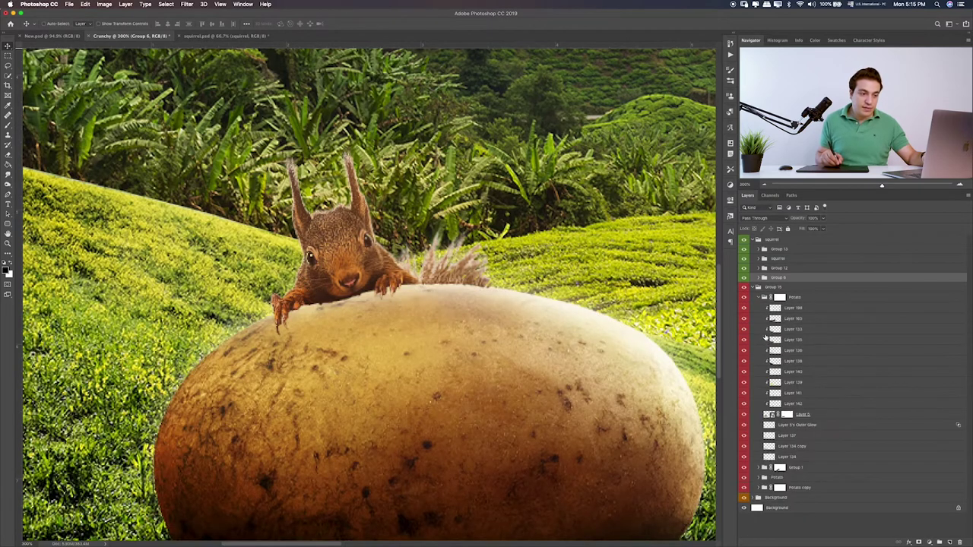
{"action": "left_click", "coordinate": [744, 309]}
{"action": "left_click", "coordinate": [744, 308]}
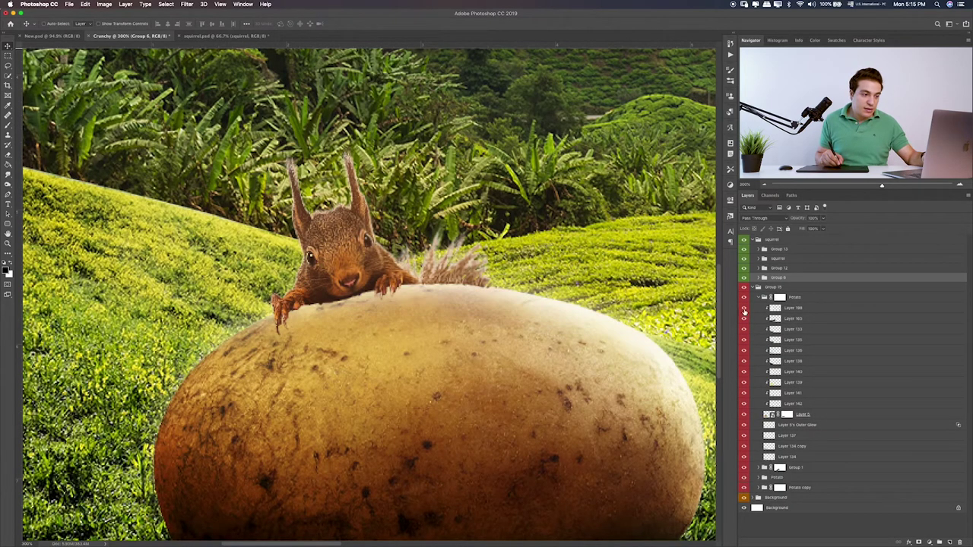
{"action": "left_click", "coordinate": [743, 425]}
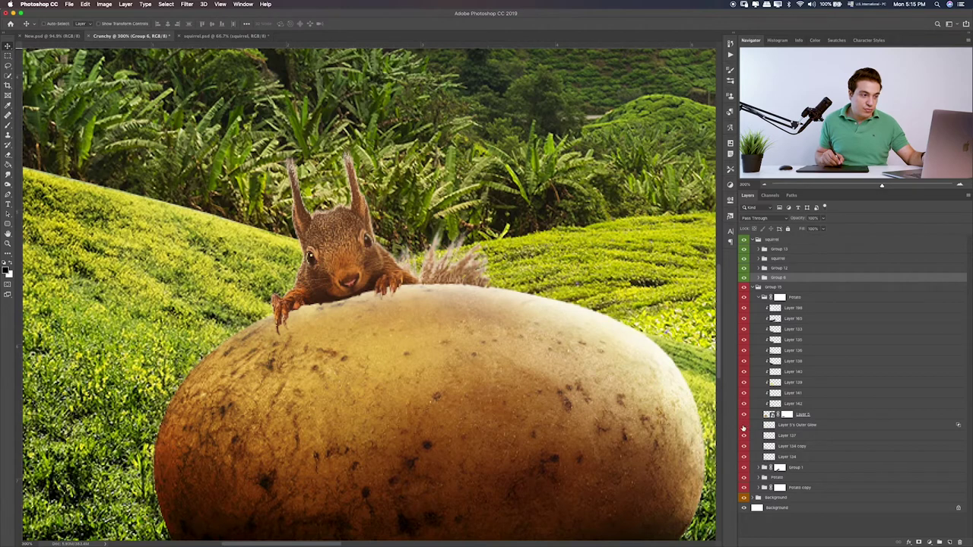
{"action": "left_click", "coordinate": [744, 424]}
{"action": "left_click", "coordinate": [774, 426]}
{"action": "key", "text": "b"}
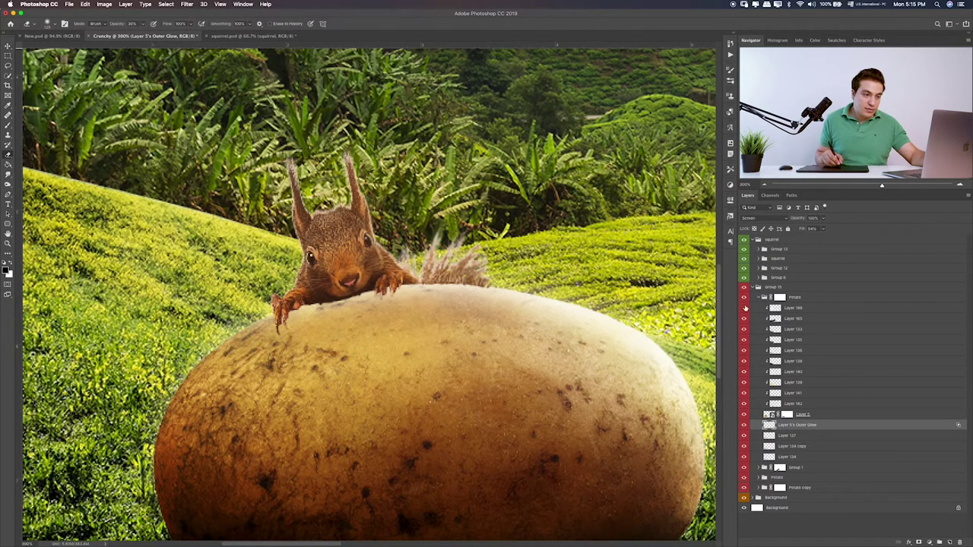
{"action": "left_click", "coordinate": [744, 308]}
{"action": "left_click", "coordinate": [744, 308]}
{"action": "left_click", "coordinate": [783, 307]}
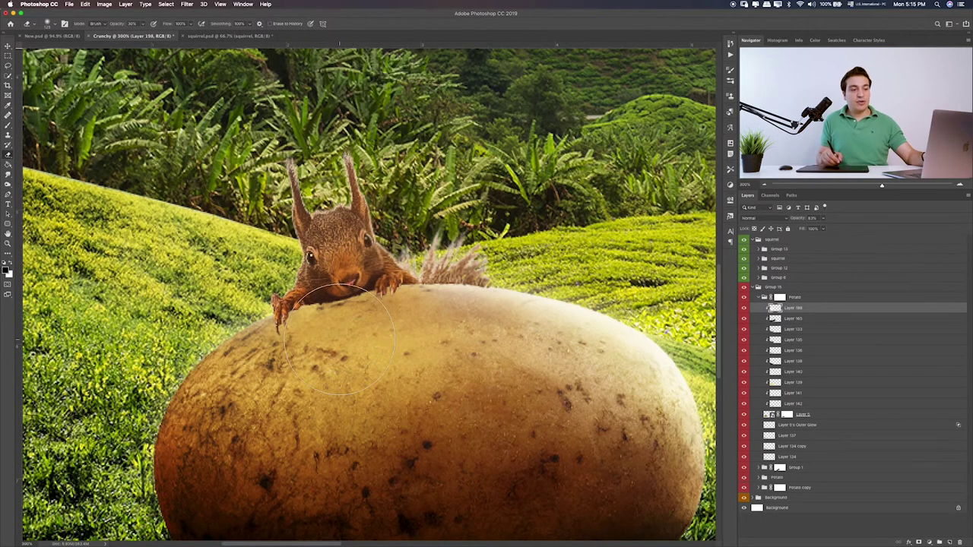
- Check the squirrel's shading in Group 6, then add a new empty layer above Group 15
{"action": "left_click", "coordinate": [764, 297]}
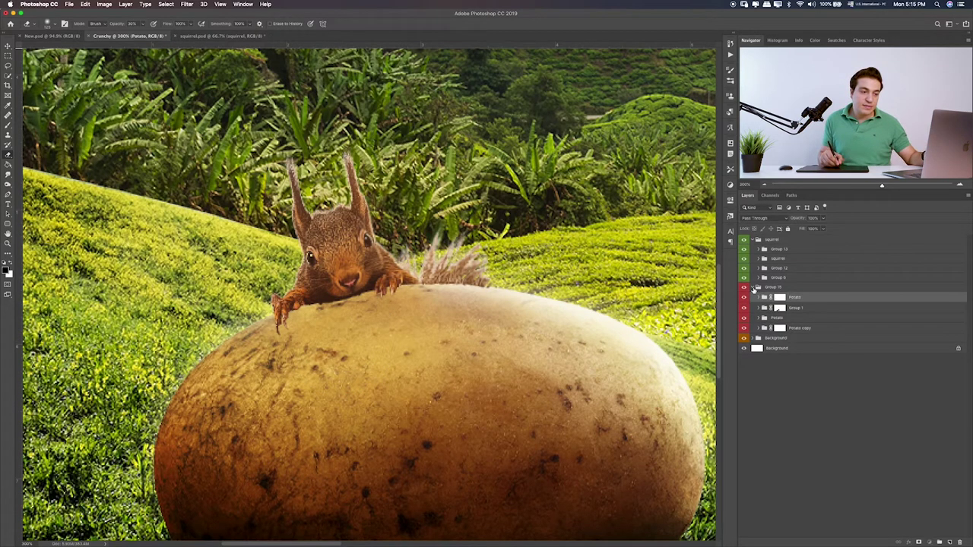
{"action": "left_click", "coordinate": [758, 287]}
{"action": "left_click", "coordinate": [744, 277]}
{"action": "left_click", "coordinate": [744, 277]}
{"action": "left_click", "coordinate": [764, 278]}
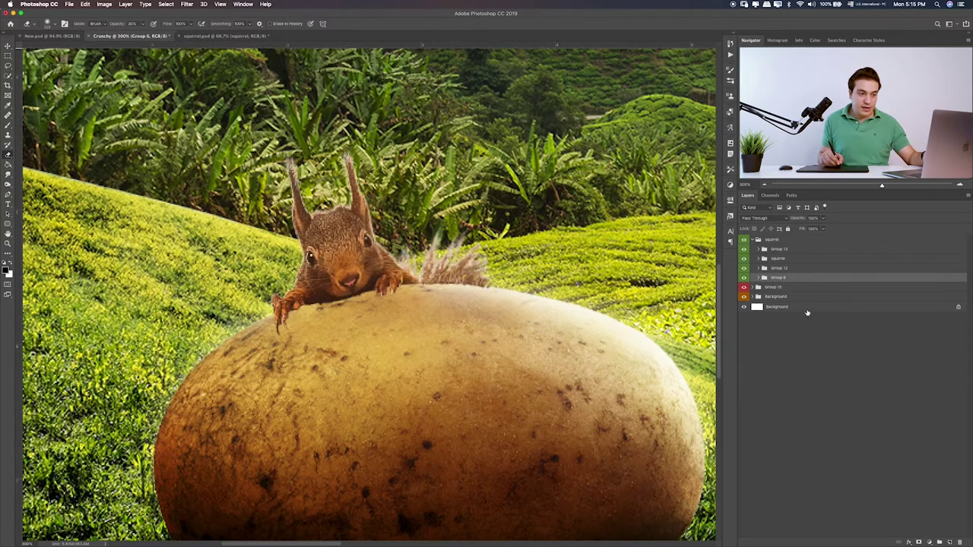
{"action": "left_click", "coordinate": [758, 279]}
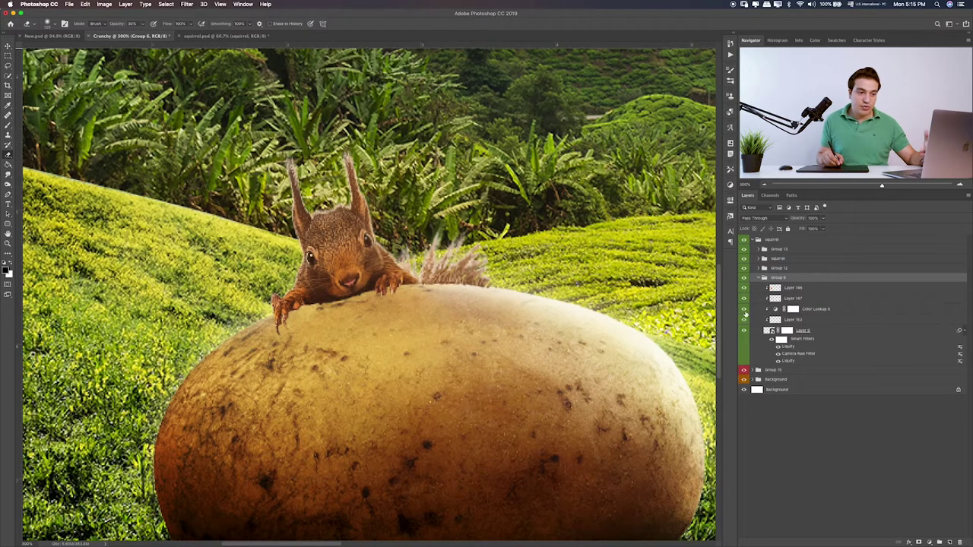
{"action": "left_click", "coordinate": [745, 320]}
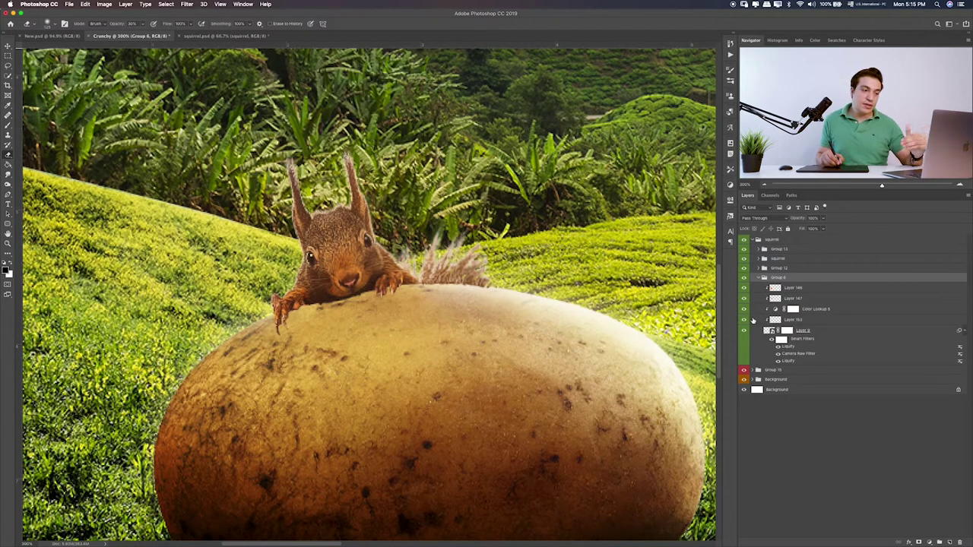
{"action": "left_click", "coordinate": [824, 370]}
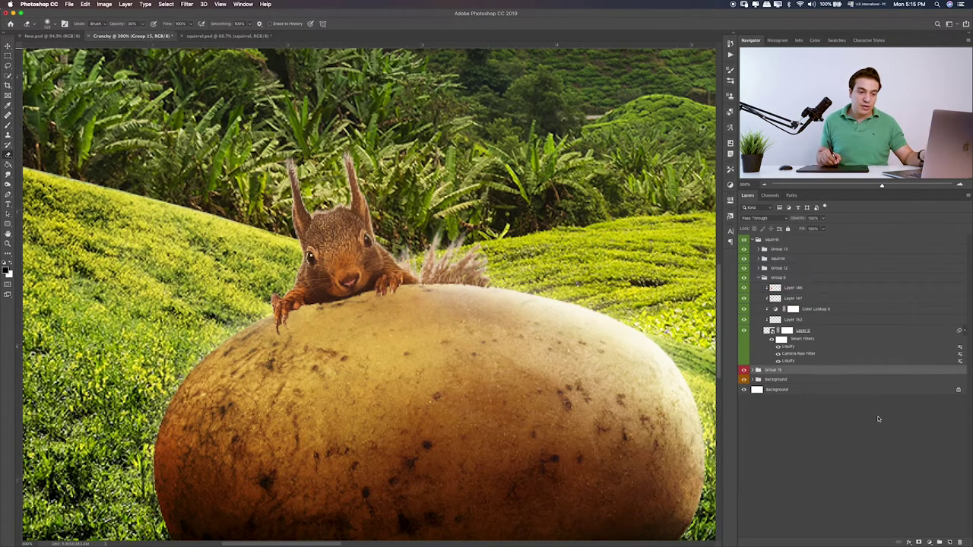
{"action": "left_click", "coordinate": [957, 542]}
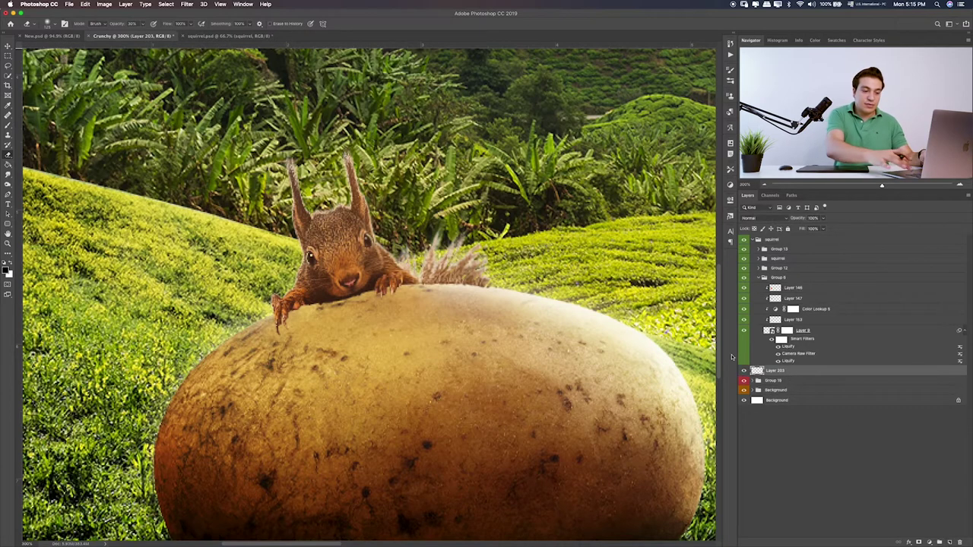
- Paint a clipped shadow under the squirrel's paws and set its blend mode to Soft Light
{"action": "key", "text": "ctrl+alt+g"}
{"action": "key", "text": "b"}
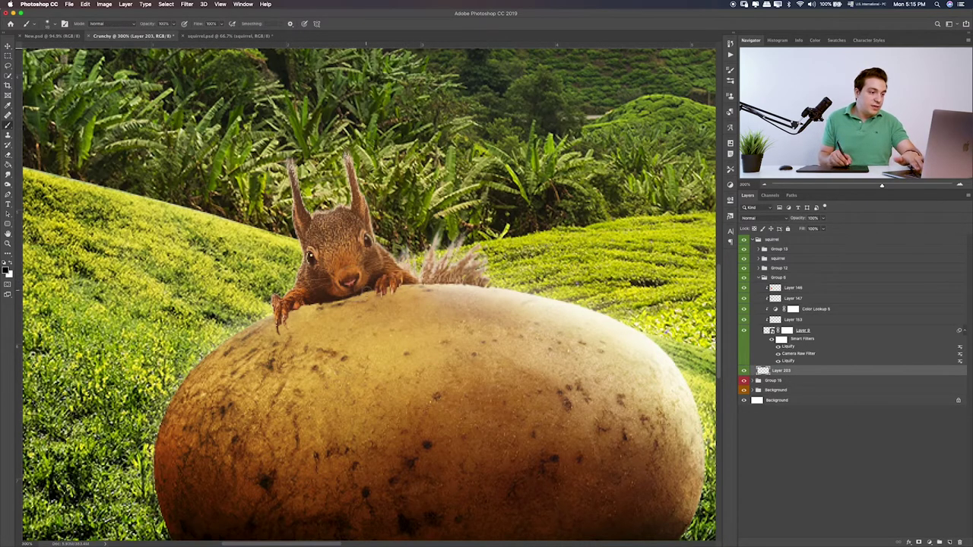
{"action": "mouse_move", "coordinate": [394, 292]}
{"action": "left_mouse_down"}
{"action": "mouse_move", "coordinate": [410, 292]}
{"action": "mouse_move", "coordinate": [306, 302]}
{"action": "mouse_move", "coordinate": [286, 329]}
{"action": "left_mouse_up"}
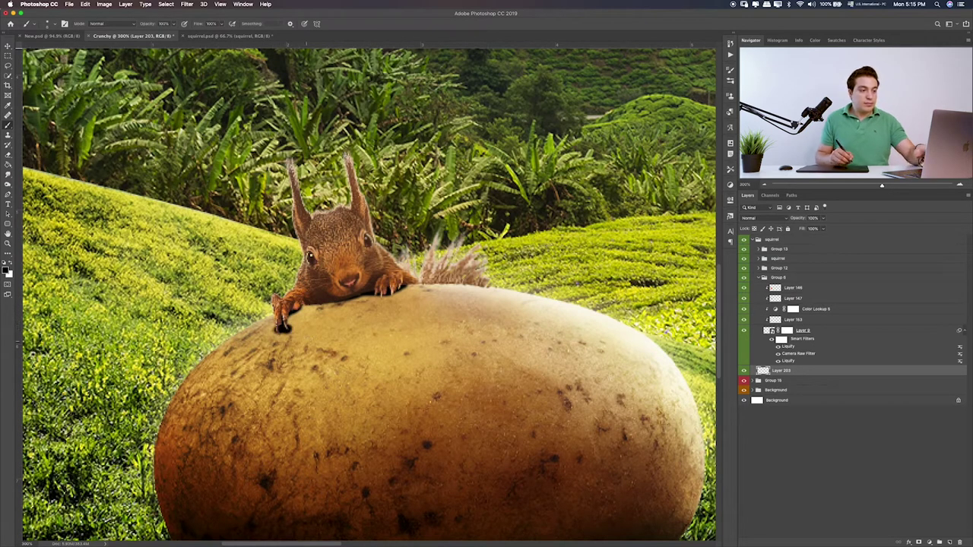
{"action": "key", "text": "v"}
{"action": "key", "text": "shift+alt+g"}
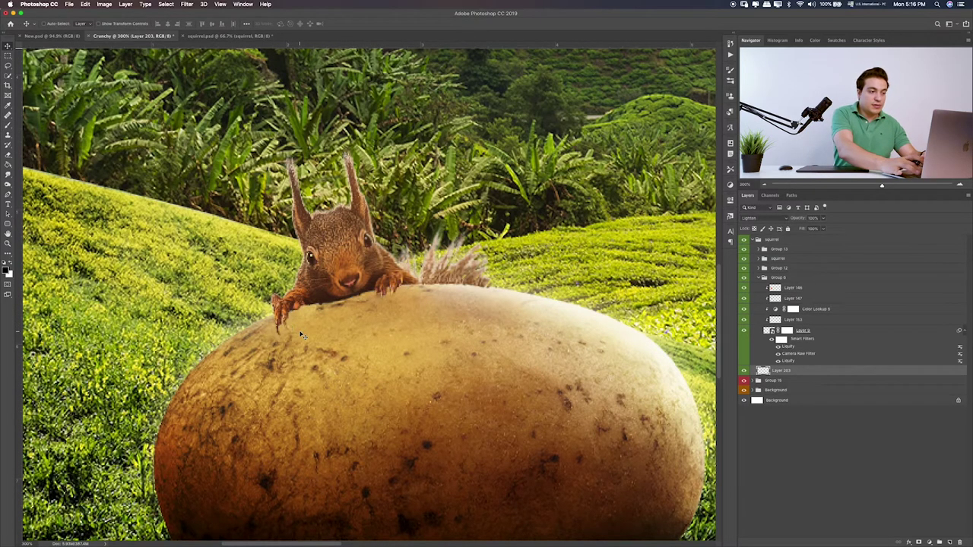
{"action": "key", "text": "shift+alt+o"}
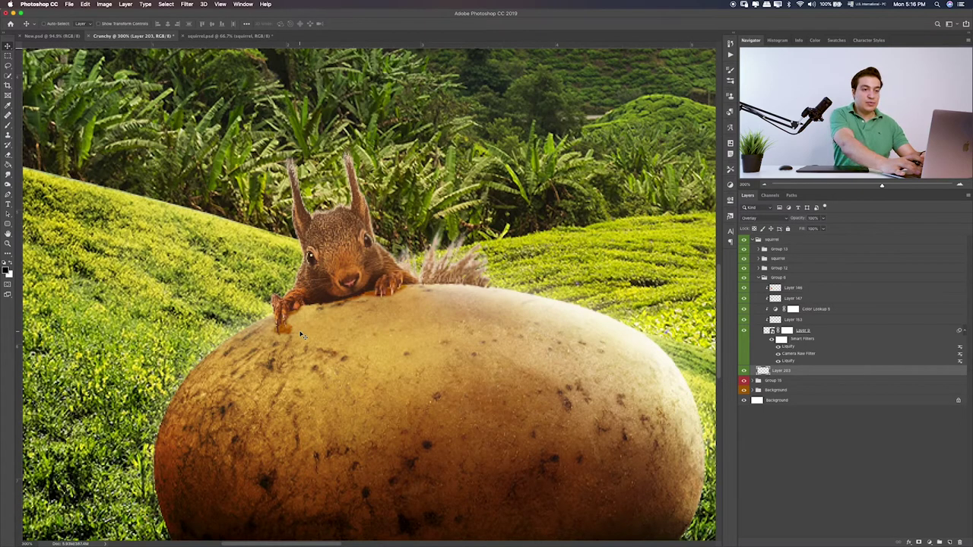
{"action": "key", "text": "shift+alt+f"}
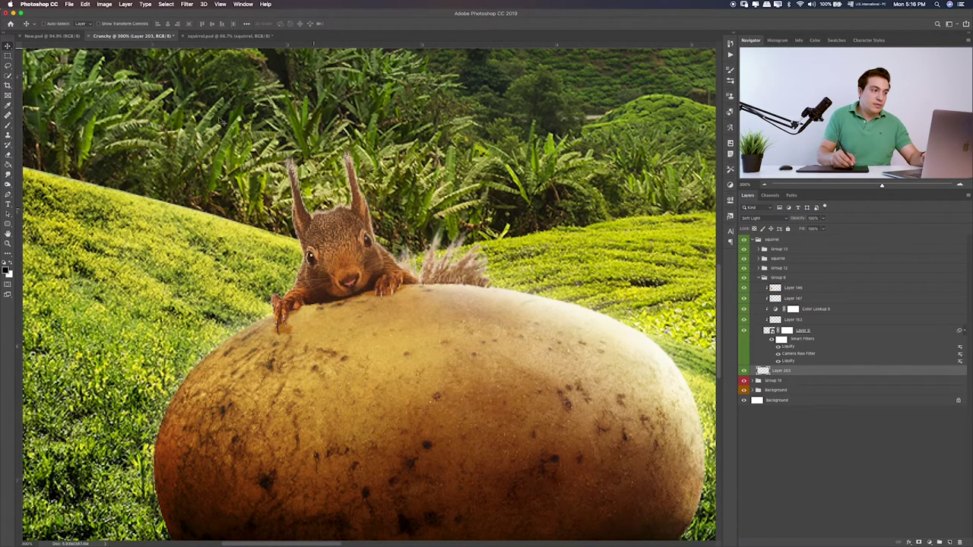
- Soften the paw shadow with a Gaussian Blur of about 4.3 pixels
{"action": "left_click", "coordinate": [187, 4]}
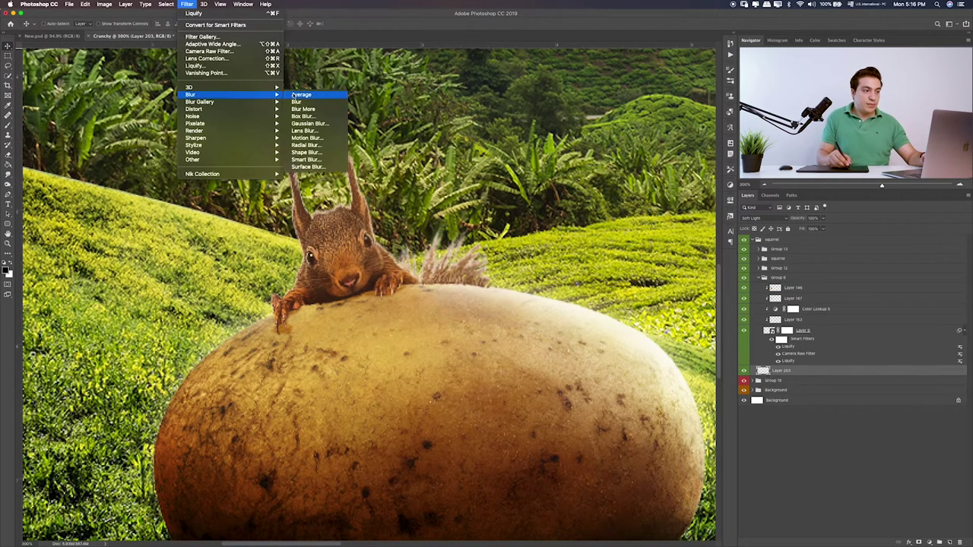
{"action": "mouse_move", "coordinate": [229, 94]}
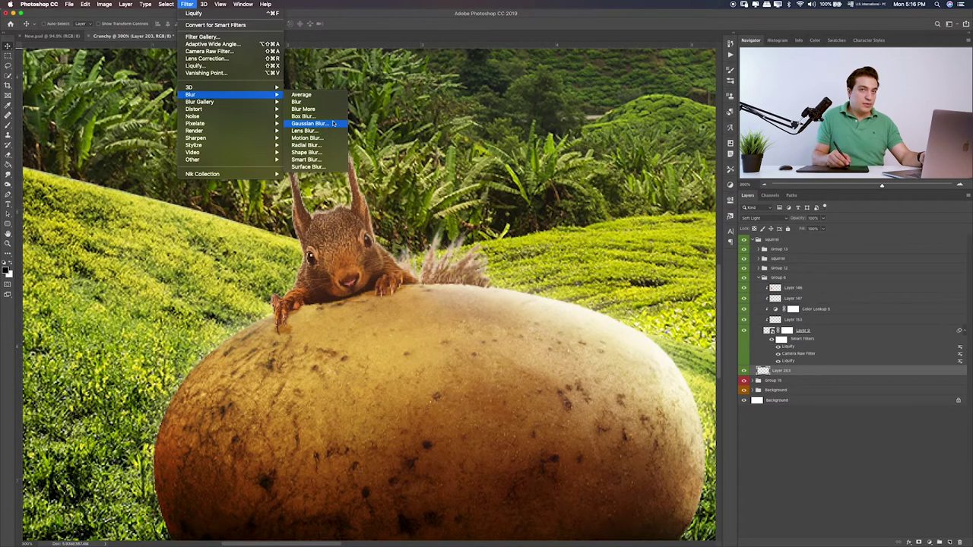
{"action": "left_click", "coordinate": [323, 124]}
{"action": "left_click_drag", "start_coordinate": [185, 196], "coordinate": [166, 198]}
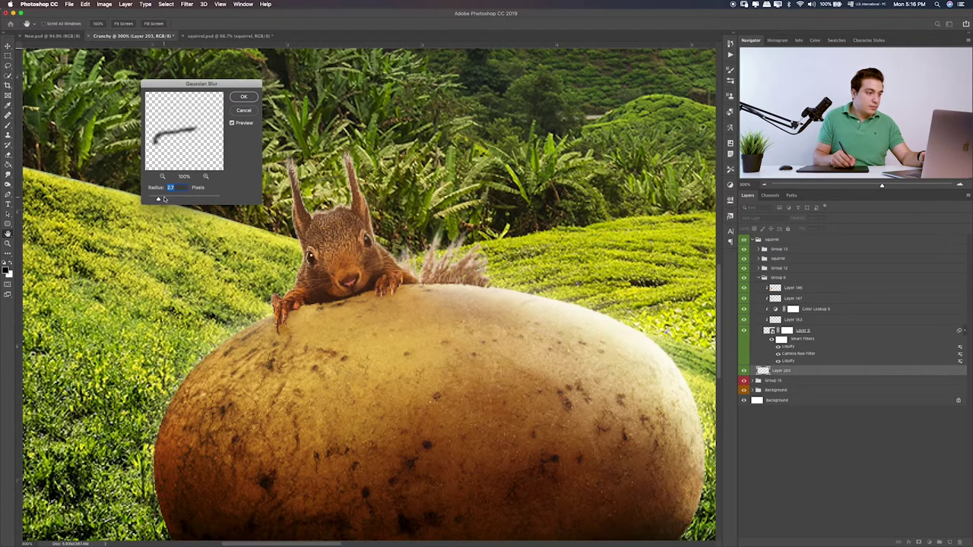
{"action": "left_click_drag", "start_coordinate": [159, 199], "coordinate": [164, 200]}
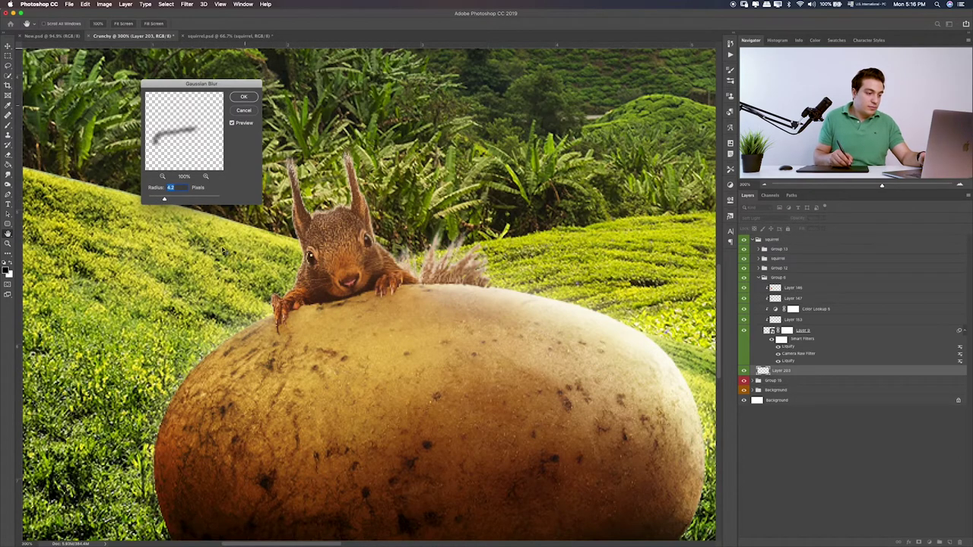
{"action": "left_click", "coordinate": [244, 97]}
- Compare the shading with Layer 203 hidden and shown, then add new Layer 204 above it
{"action": "key", "text": "e"}
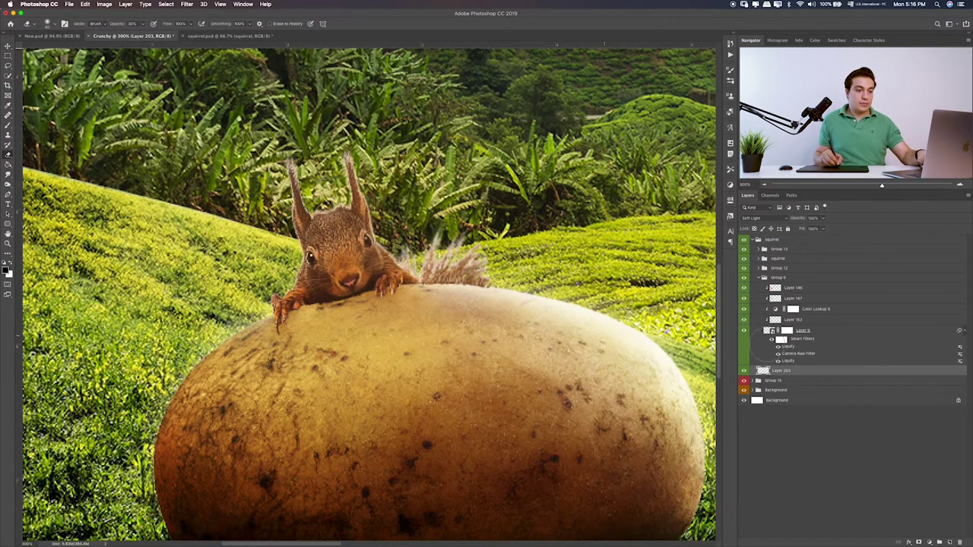
{"action": "left_click", "coordinate": [744, 371]}
{"action": "left_click", "coordinate": [744, 371]}
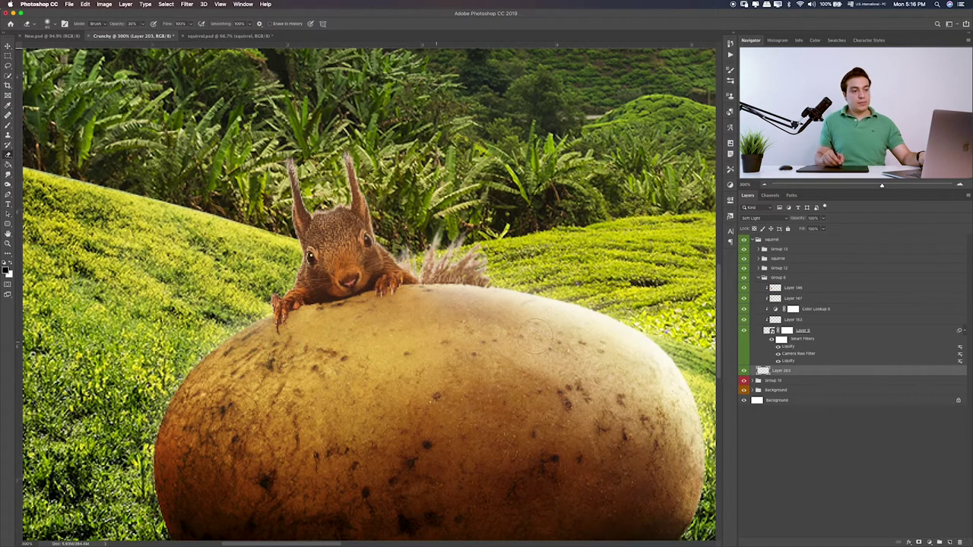
{"action": "left_click", "coordinate": [744, 373]}
{"action": "left_click", "coordinate": [743, 373]}
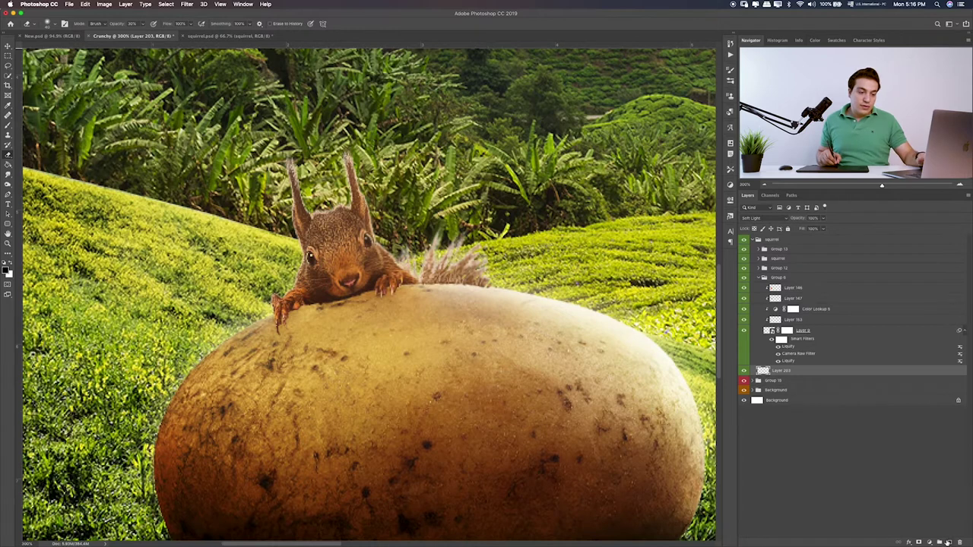
{"action": "left_click", "coordinate": [949, 541]}
- Paint a soft black dot and squash it into a flat ellipse under the squirrel's paws
{"action": "key", "text": "b"}
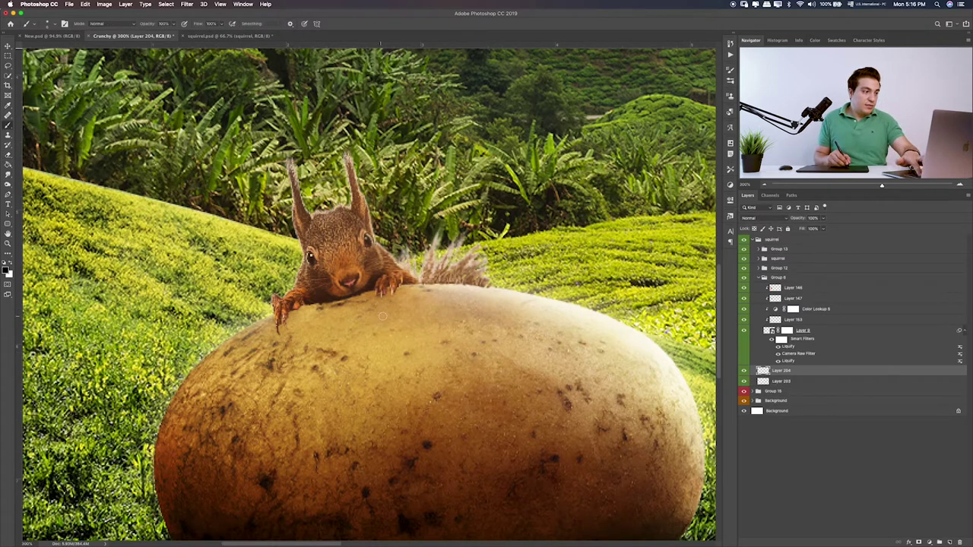
{"action": "left_click", "coordinate": [375, 321]}
{"action": "key", "text": "ctrl+t"}
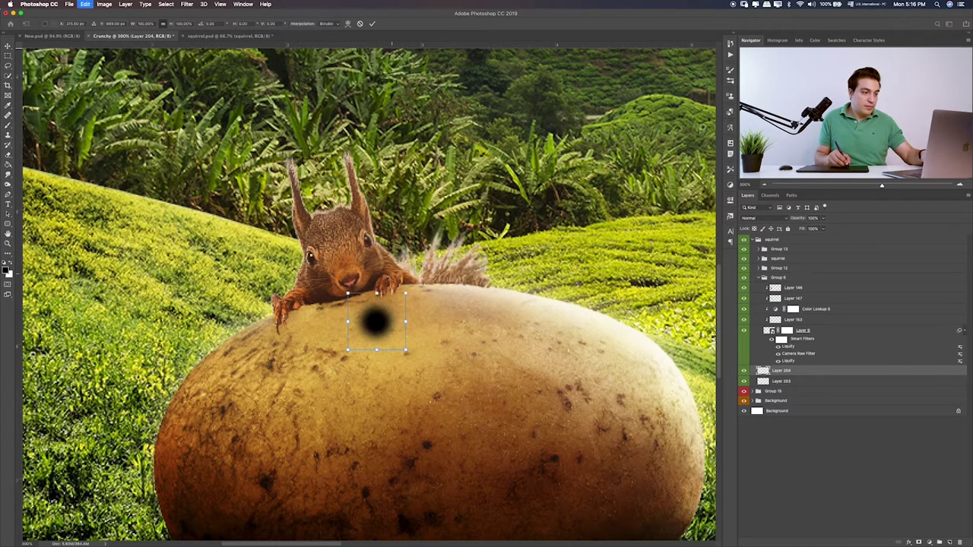
{"action": "mouse_move", "coordinate": [376, 293]}
{"action": "left_mouse_down"}
{"action": "mouse_move", "coordinate": [376, 334]}
{"action": "mouse_move", "coordinate": [446, 320]}
{"action": "mouse_move", "coordinate": [494, 288]}
{"action": "left_mouse_up"}
{"action": "mouse_move", "coordinate": [435, 319]}
{"action": "left_mouse_down"}
{"action": "mouse_move", "coordinate": [372, 303]}
{"action": "mouse_move", "coordinate": [404, 282]}
{"action": "left_mouse_up"}
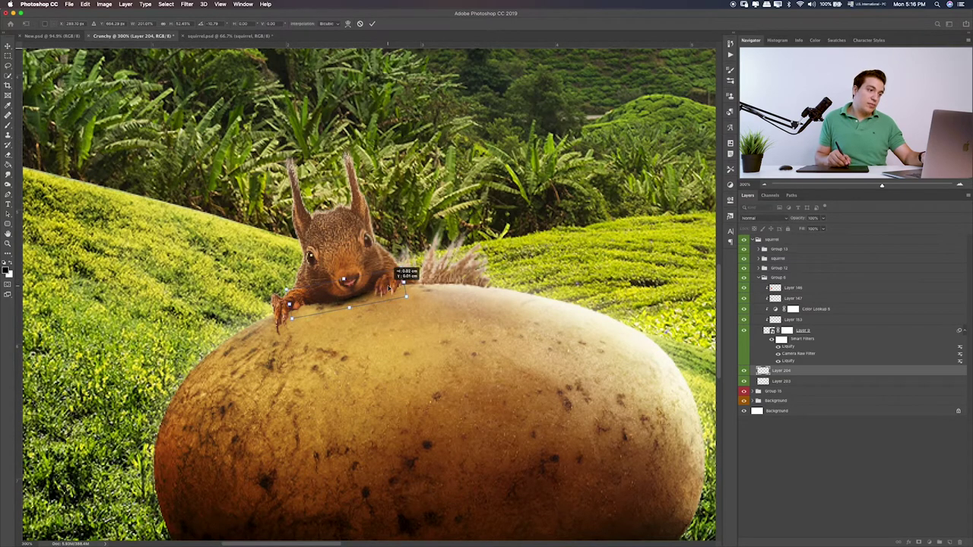
{"action": "key", "text": "Return"}
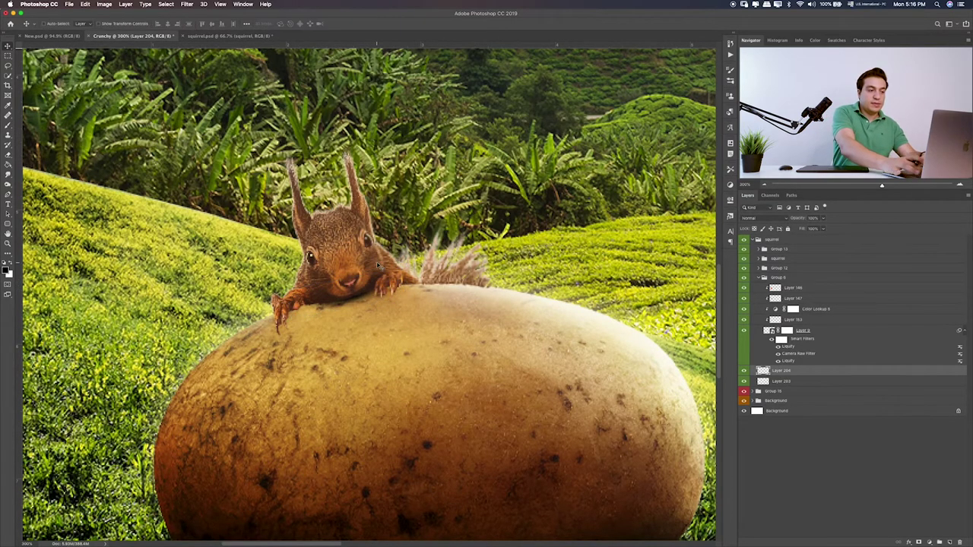
- Set the contact shadow to Hard Light, nudge it under the paws, and add Layer 205
{"action": "key", "text": "shift+plus"}
{"action": "key", "text": "shift+plus"}
{"action": "key", "text": "shift+plus"}
{"action": "key", "text": "shift+plus"}
{"action": "key", "text": "shift+plus"}
{"action": "key", "text": "shift+plus"}
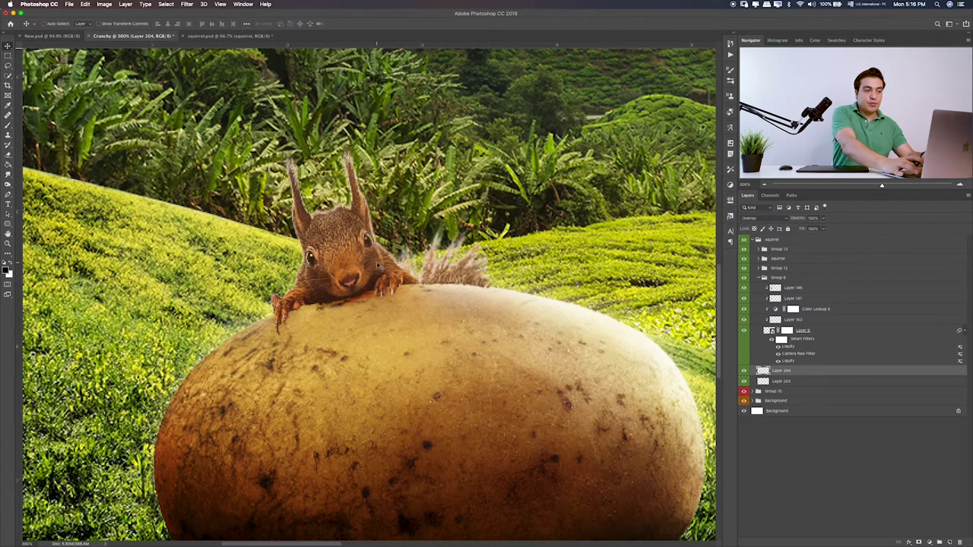
{"action": "key", "text": "shift+plus"}
{"action": "key", "text": "shift+plus"}
{"action": "key", "text": "shift+minus"}
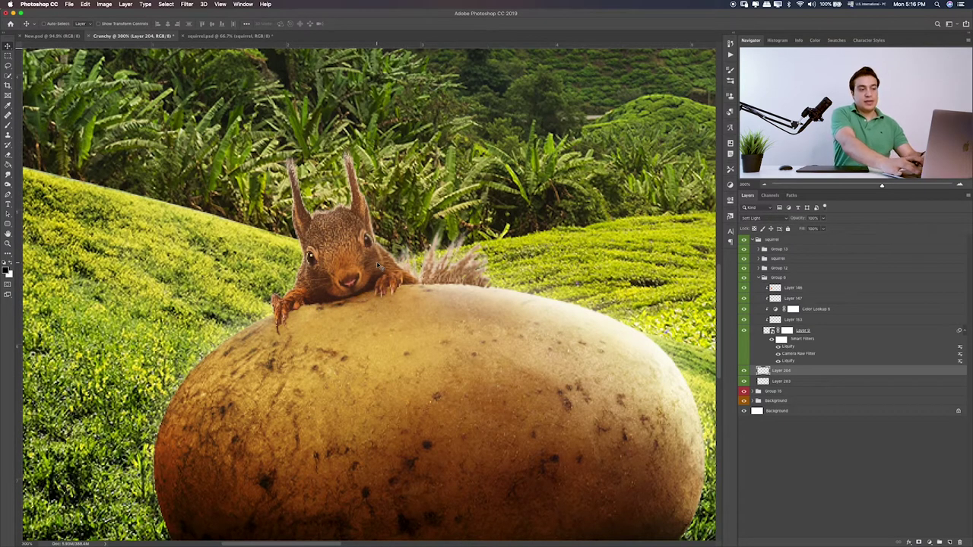
{"action": "key", "text": "shift+plus"}
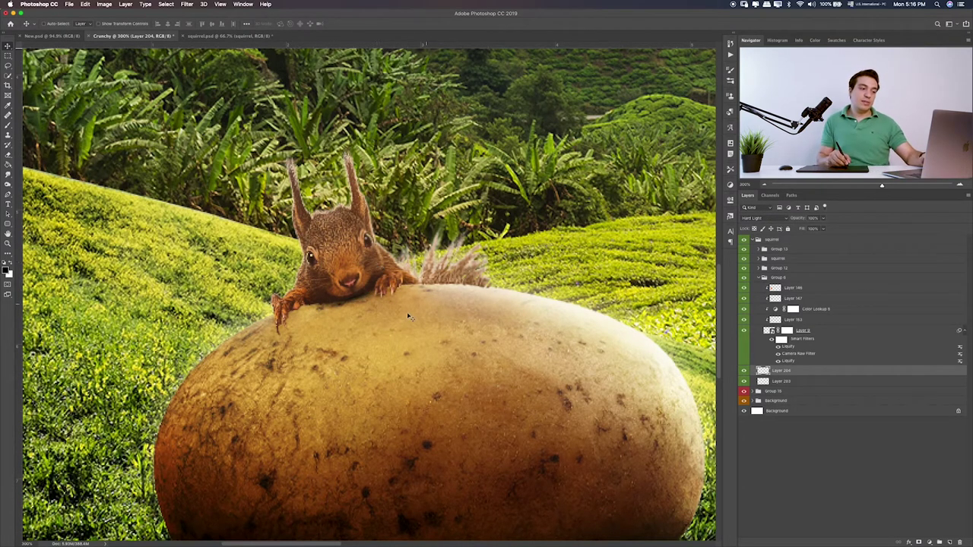
{"action": "left_click_drag", "start_coordinate": [403, 322], "coordinate": [404, 335]}
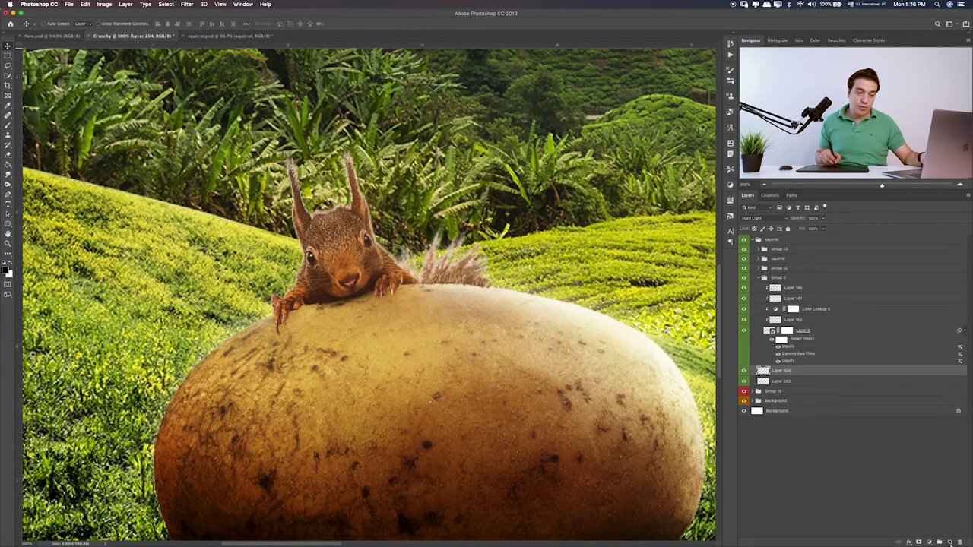
{"action": "left_click", "coordinate": [948, 543]}
- Paint black shading under the squirrel's chin and set Layer 205 to Soft Light
{"action": "key", "text": "b"}
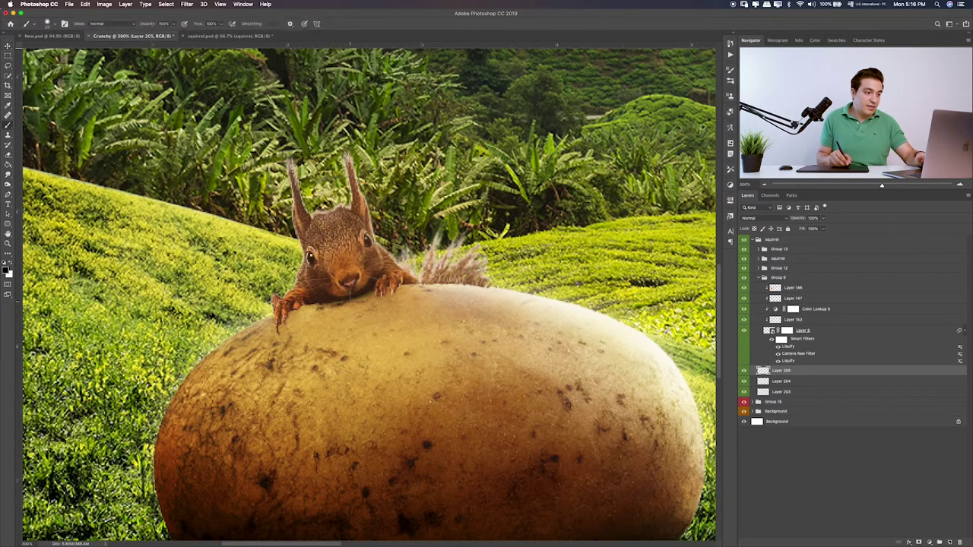
{"action": "mouse_move", "coordinate": [395, 292]}
{"action": "left_mouse_down"}
{"action": "mouse_move", "coordinate": [319, 312]}
{"action": "mouse_move", "coordinate": [285, 333]}
{"action": "mouse_move", "coordinate": [350, 327]}
{"action": "mouse_move", "coordinate": [315, 331]}
{"action": "mouse_move", "coordinate": [358, 314]}
{"action": "left_mouse_up"}
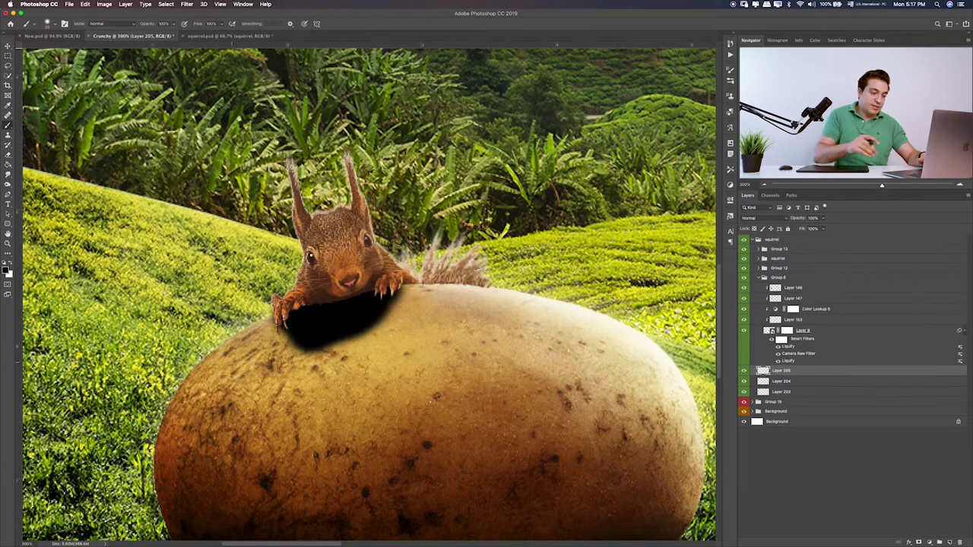
{"action": "key", "text": "v"}
{"action": "key", "text": "shift+alt+k"}
{"action": "key", "text": "shift+plus"}
{"action": "key", "text": "shift+plus"}
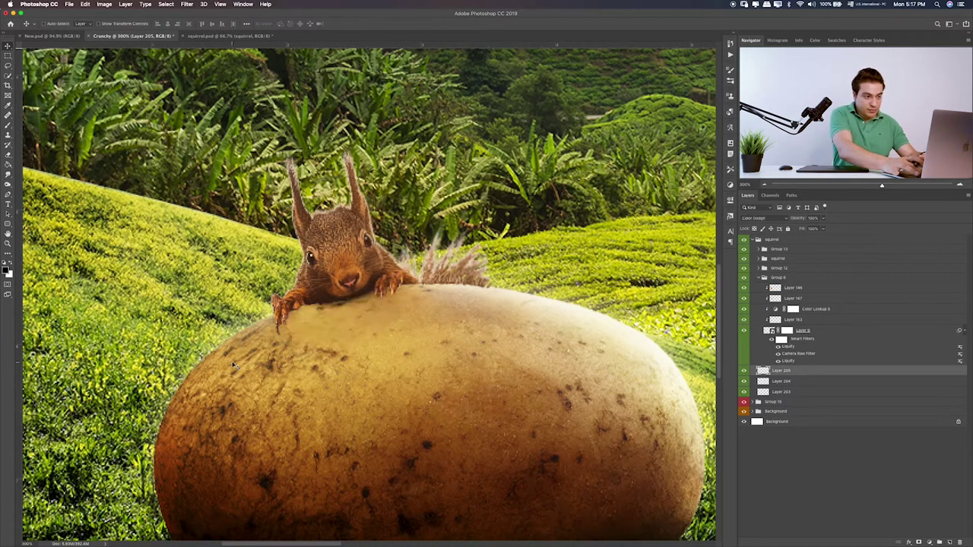
{"action": "key", "text": "shift+plus"}
{"action": "key", "text": "shift+plus"}
{"action": "key", "text": "shift+plus"}
{"action": "key", "text": "shift+plus"}
{"action": "key", "text": "shift+plus"}
{"action": "key", "text": "shift+plus"}
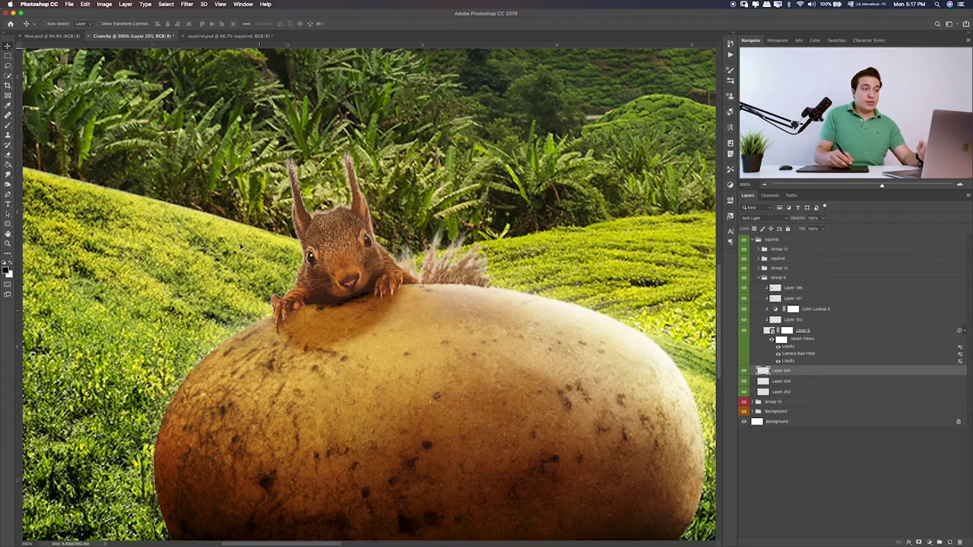
- Blur the chin shading with a 4.7 px Gaussian Blur, compare it, and fit the landscape on screen
{"action": "left_click", "coordinate": [186, 4]}
{"action": "mouse_move", "coordinate": [191, 94]}
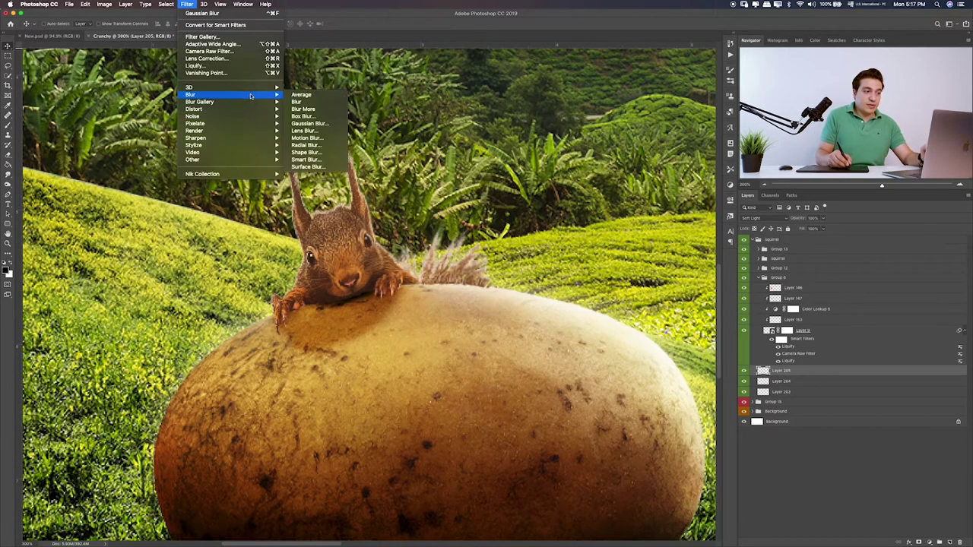
{"action": "left_click", "coordinate": [309, 123]}
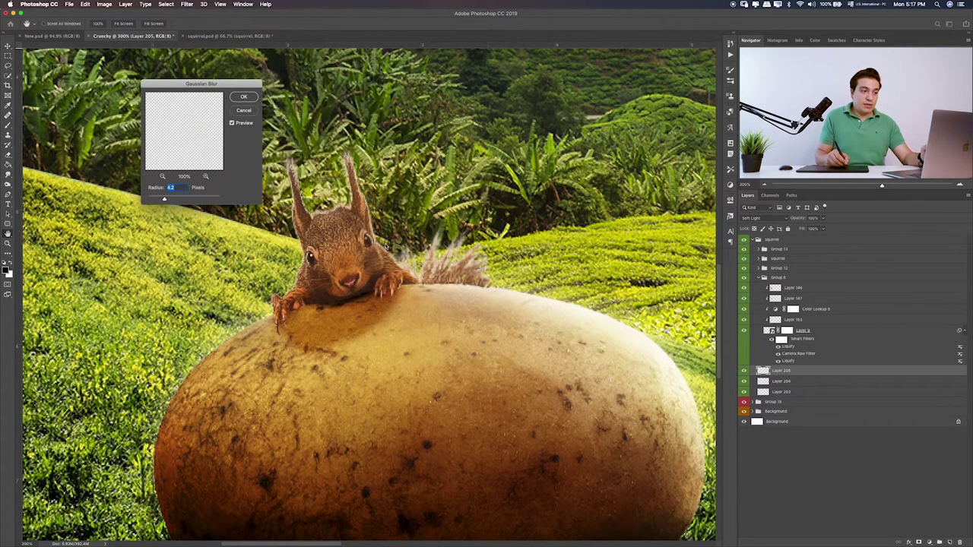
{"action": "left_click_drag", "start_coordinate": [162, 201], "coordinate": [173, 208]}
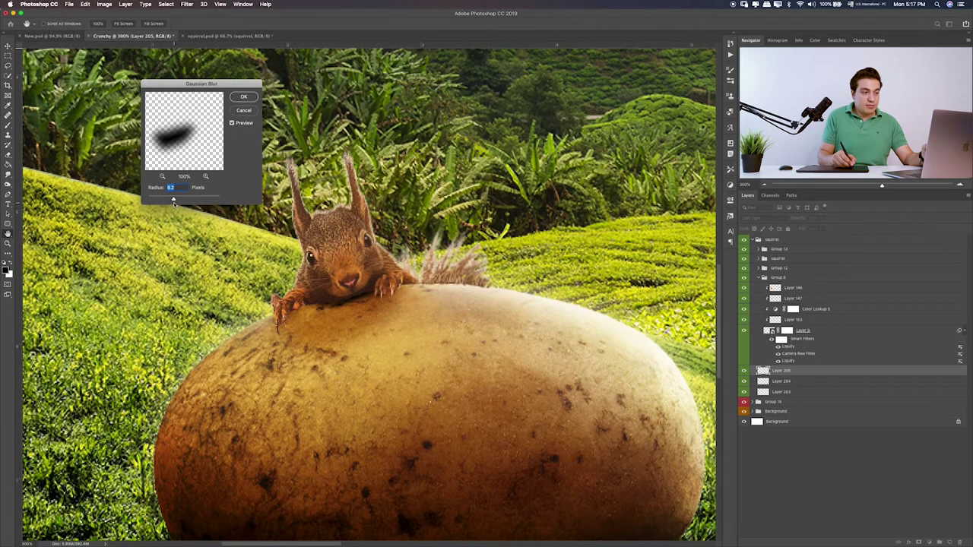
{"action": "left_click", "coordinate": [252, 101]}
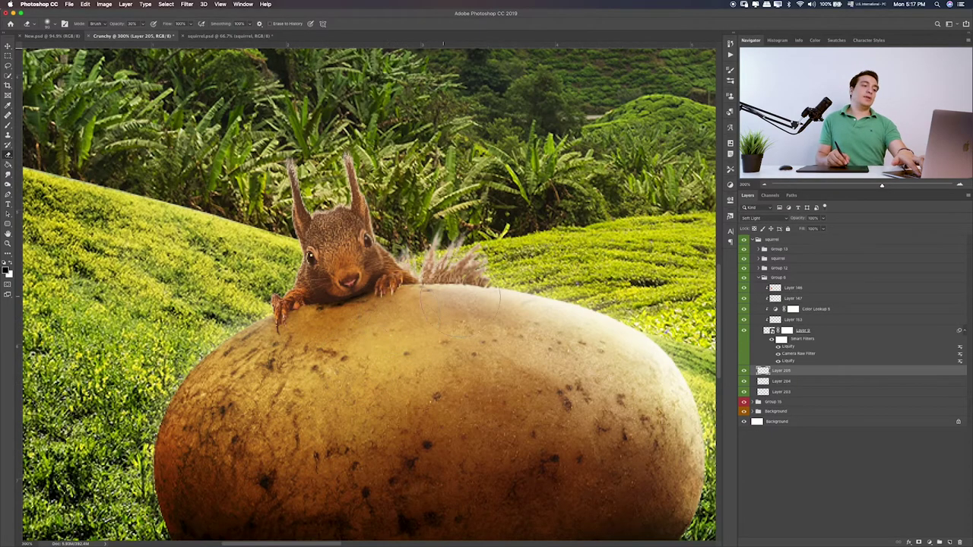
{"action": "left_click", "coordinate": [743, 370]}
{"action": "left_click", "coordinate": [744, 371]}
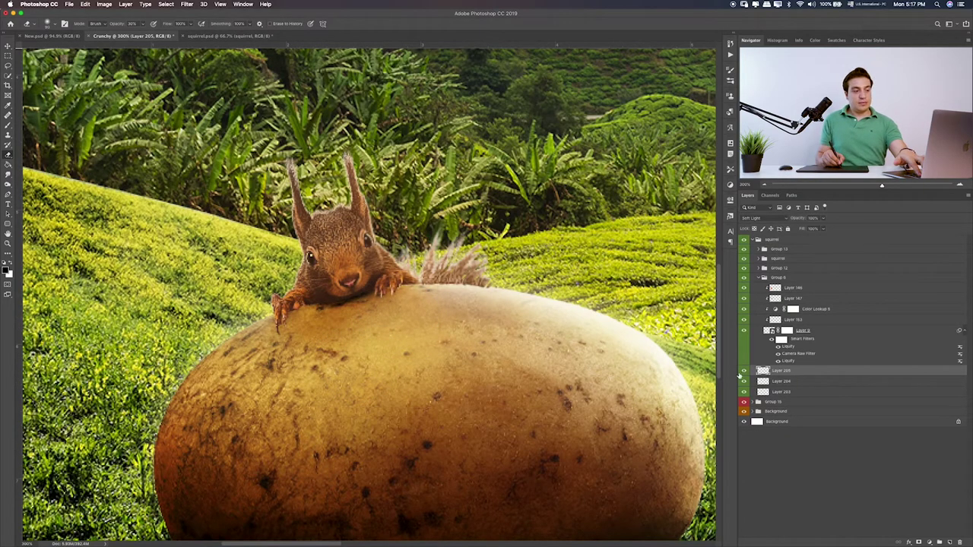
{"action": "key", "text": "ctrl+0"}
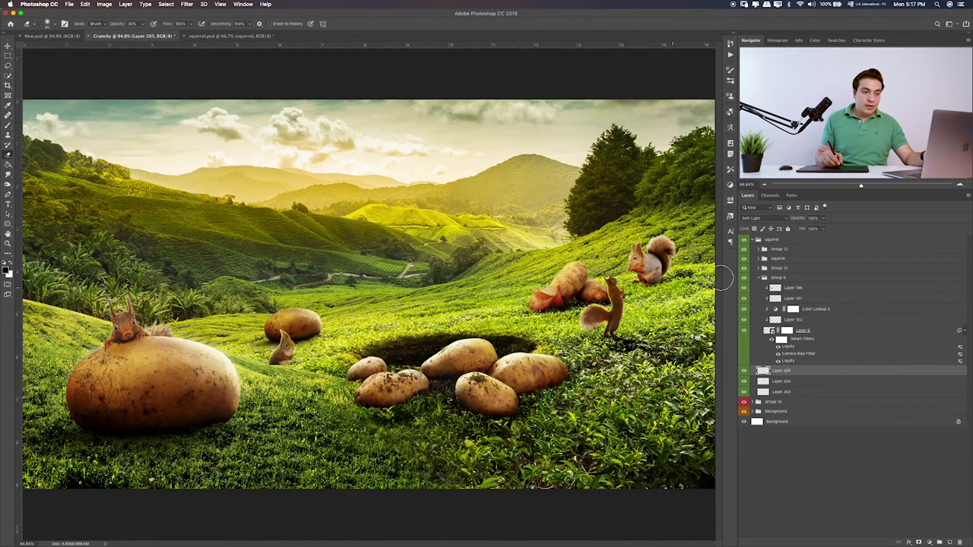
- Select Layers 203–205 and check the left squirrel's Layer 9 in Group 6
{"action": "left_click", "coordinate": [762, 278]}
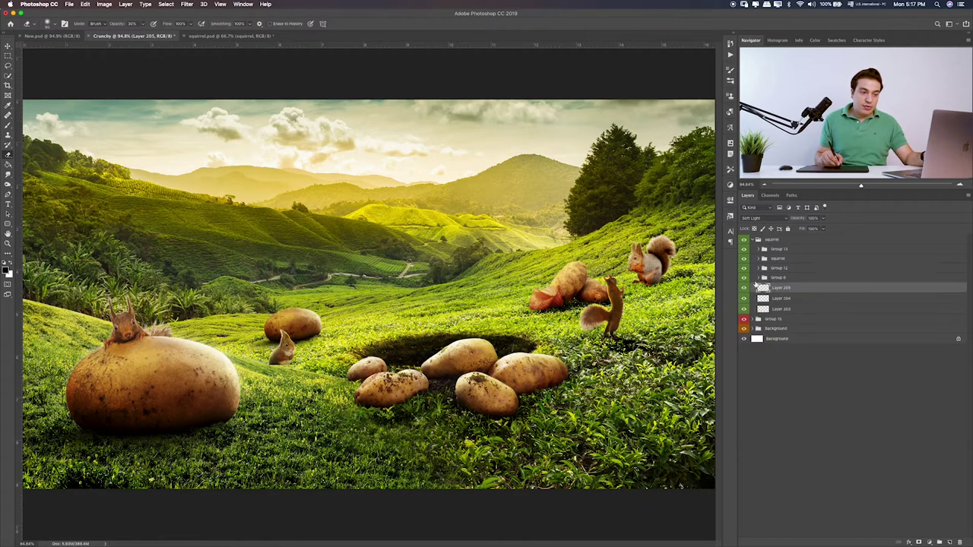
{"action": "left_click", "coordinate": [768, 277]}
{"action": "left_click", "coordinate": [762, 279]}
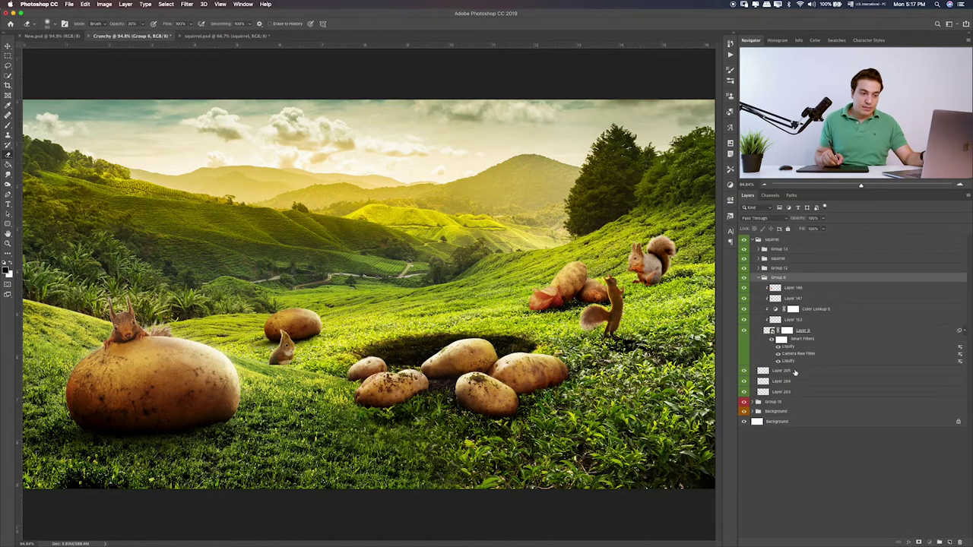
{"action": "left_click", "coordinate": [795, 371]}
{"action": "left_click", "coordinate": [790, 391], "text": "shift"}
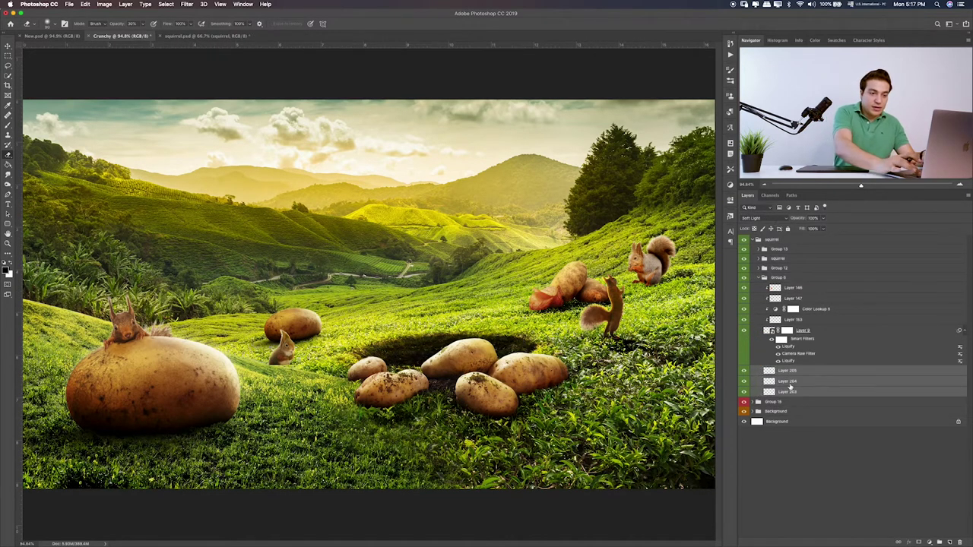
{"action": "left_click", "coordinate": [783, 278]}
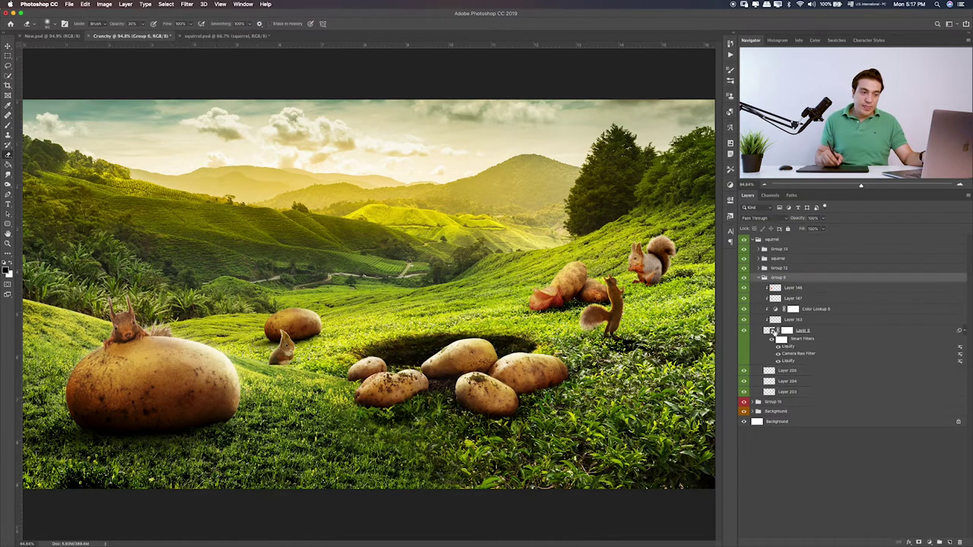
{"action": "left_click", "coordinate": [822, 332]}
{"action": "left_click", "coordinate": [745, 332]}
{"action": "left_click", "coordinate": [745, 332]}
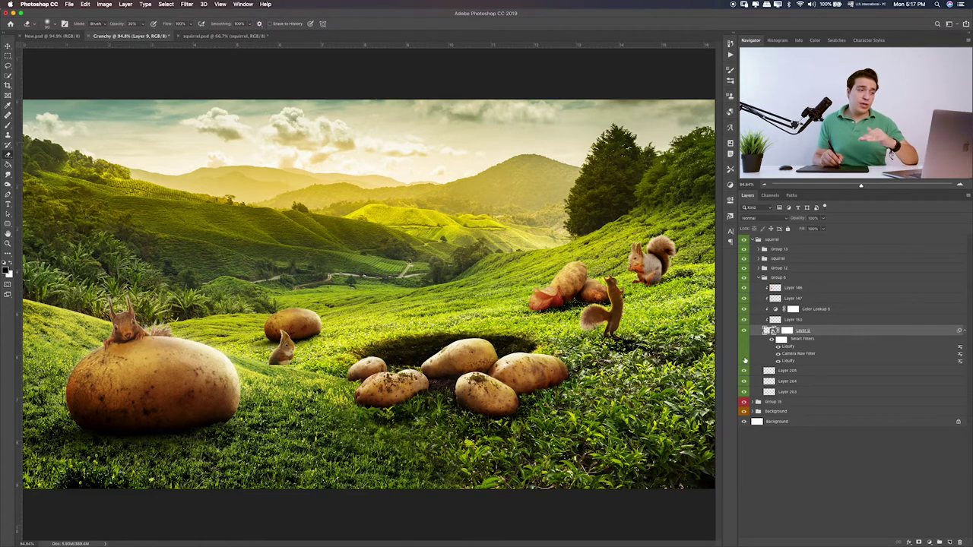
- Inspect Group 12, then hide the small middle squirrel in Group 13 and collapse the groups
{"action": "left_click", "coordinate": [757, 279]}
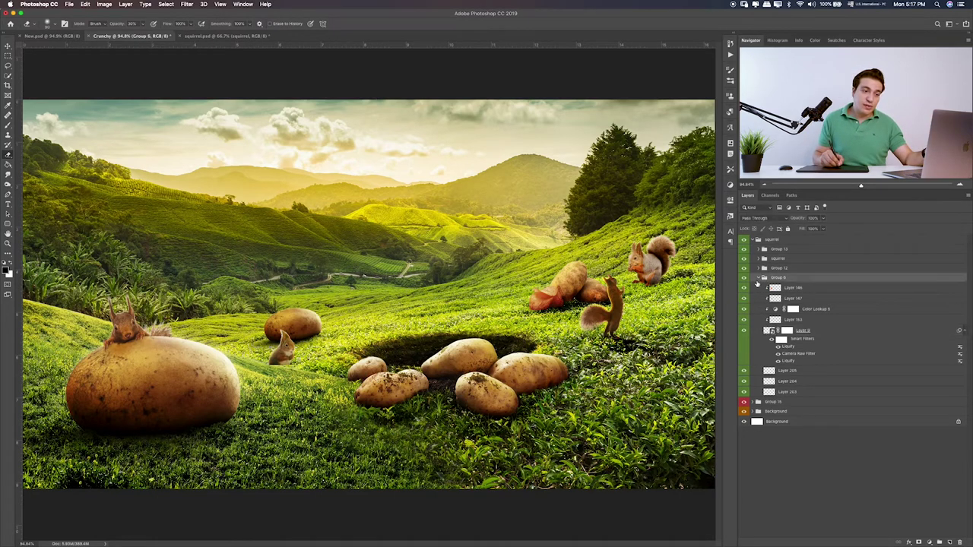
{"action": "left_click", "coordinate": [761, 278]}
{"action": "left_click", "coordinate": [763, 269]}
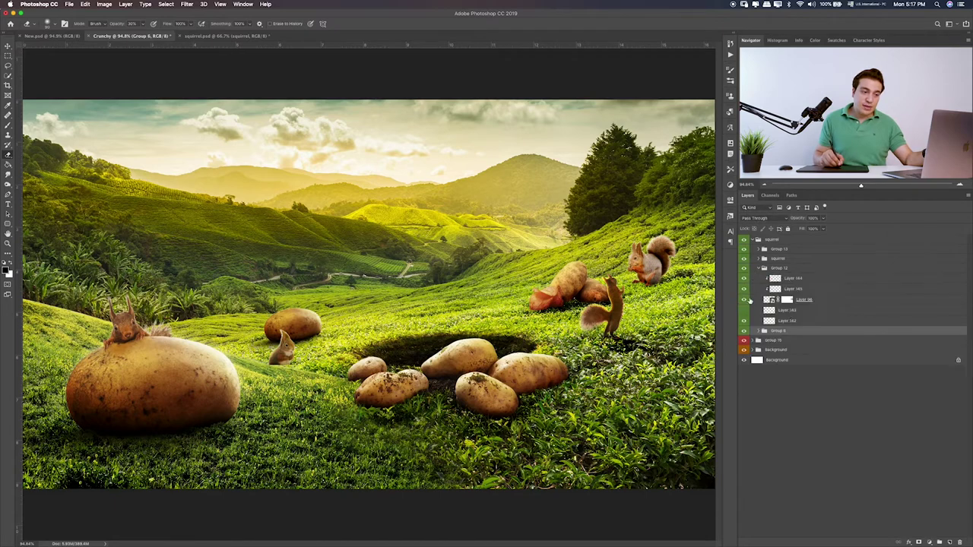
{"action": "left_click", "coordinate": [784, 310]}
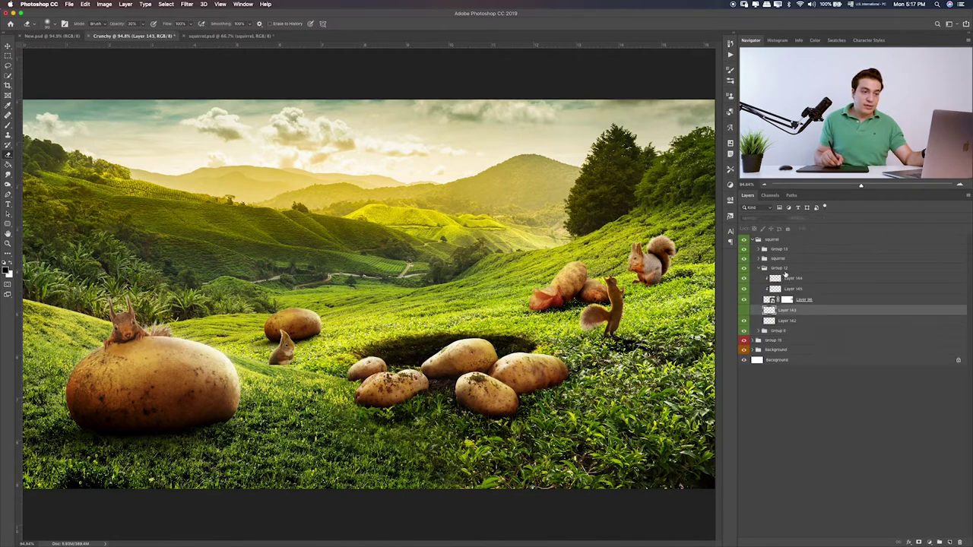
{"action": "left_click", "coordinate": [789, 270]}
{"action": "left_click", "coordinate": [762, 270]}
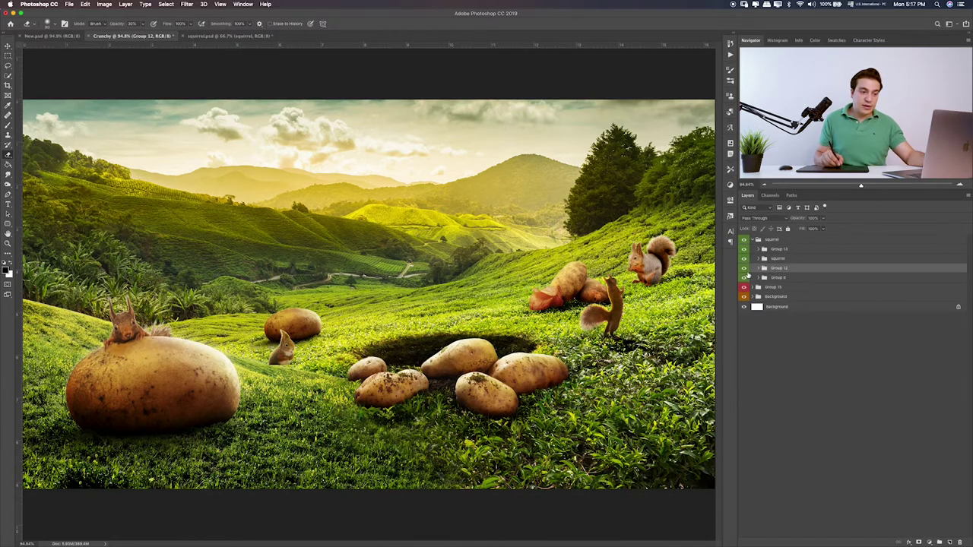
{"action": "left_click", "coordinate": [760, 259]}
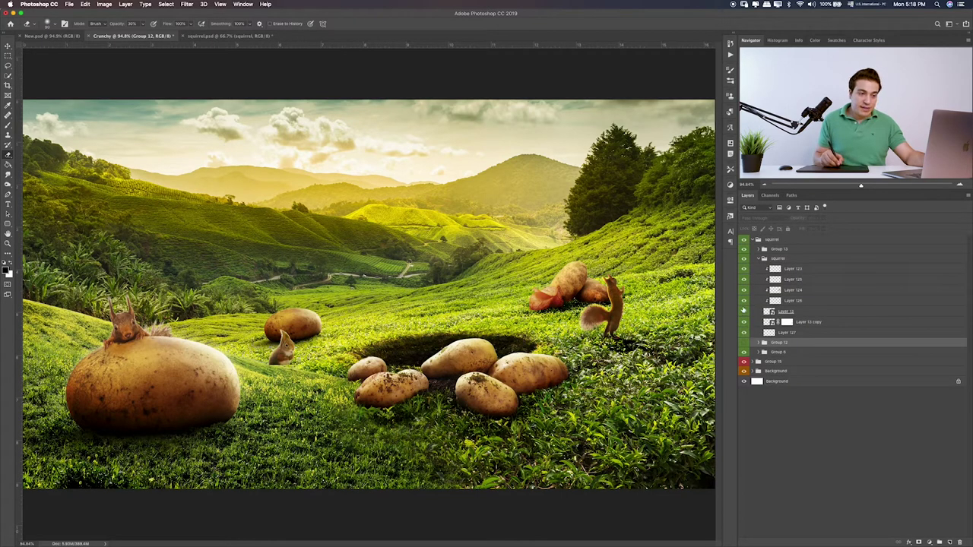
{"action": "left_click", "coordinate": [744, 311]}
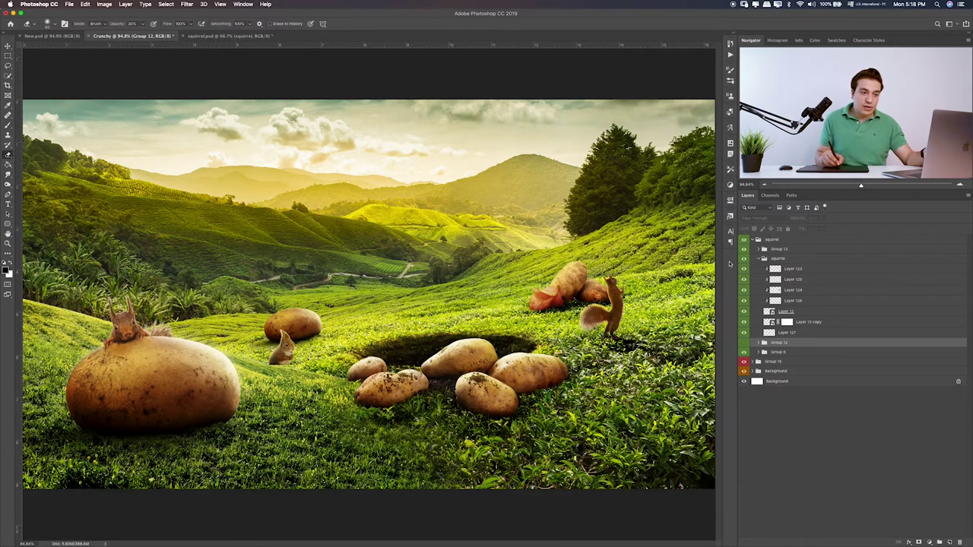
{"action": "left_click", "coordinate": [770, 251]}
{"action": "left_click", "coordinate": [744, 248]}
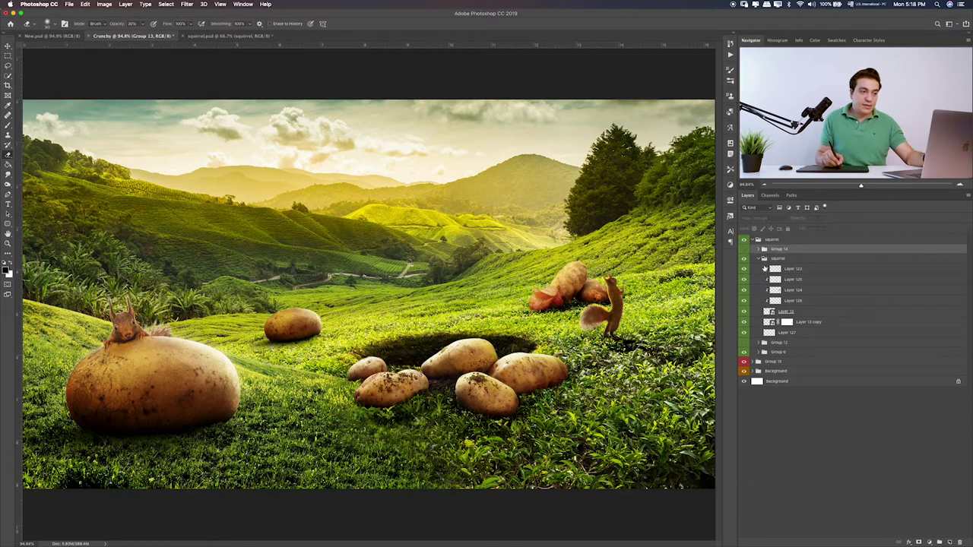
{"action": "left_click", "coordinate": [751, 241]}
- Drag the swing image Layer 24.png from the assets folder into the composite
{"action": "key", "text": "super+Tab"}
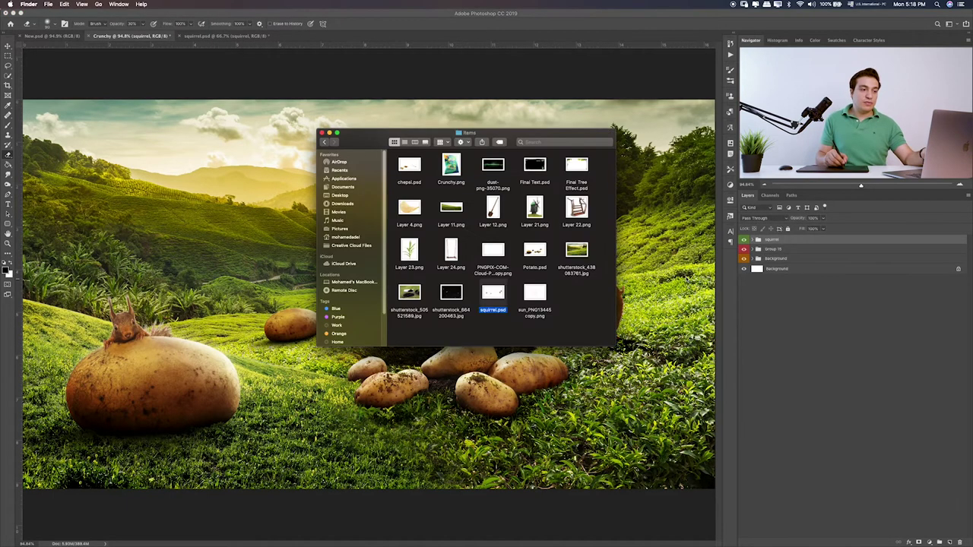
{"action": "left_click", "coordinate": [566, 219]}
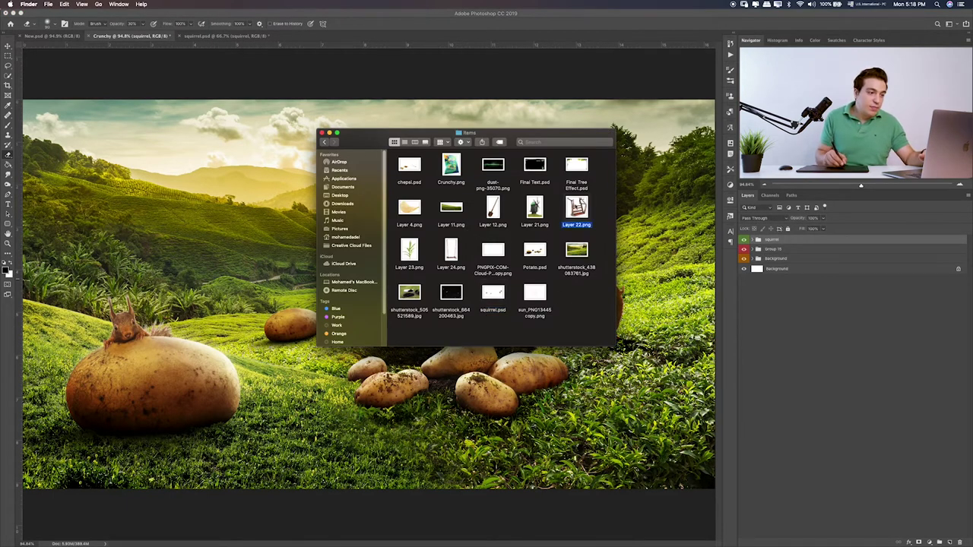
{"action": "left_click", "coordinate": [451, 251]}
{"action": "key", "text": "space"}
{"action": "key", "text": "space"}
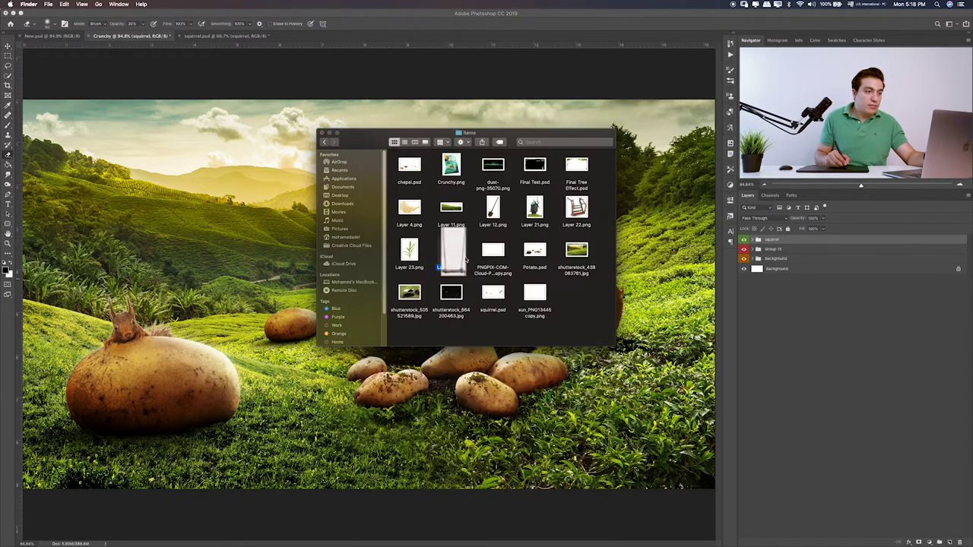
{"action": "left_click_drag", "start_coordinate": [452, 251], "coordinate": [289, 251]}
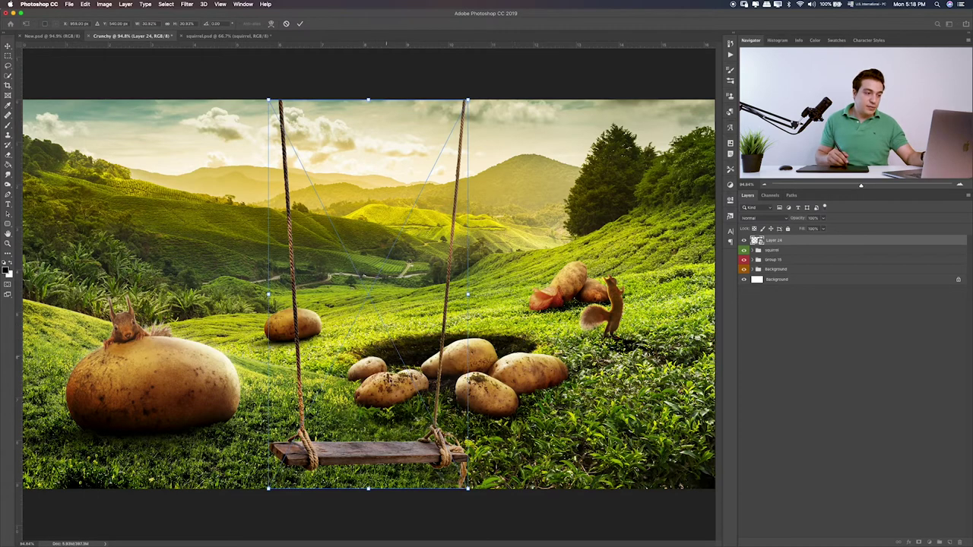
- Flip the swing horizontally, shrink it and move it onto the right hillside
{"action": "right_click", "coordinate": [390, 452]}
{"action": "left_click", "coordinate": [393, 454]}
{"action": "right_click", "coordinate": [392, 451]}
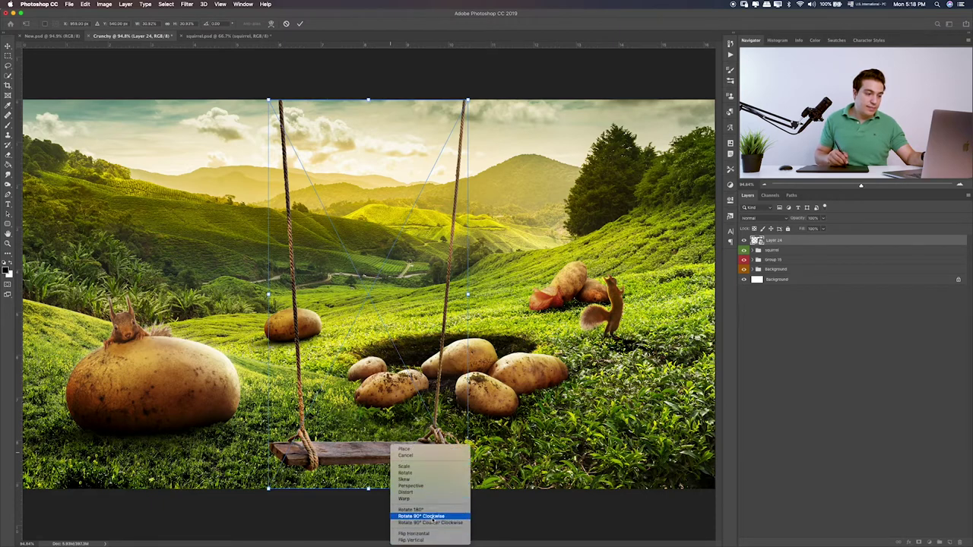
{"action": "left_click", "coordinate": [415, 533]}
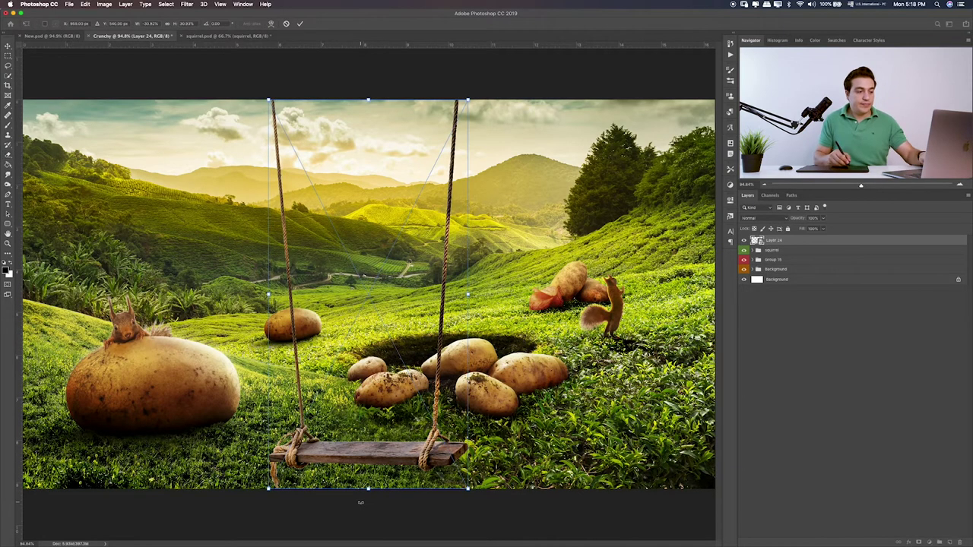
{"action": "left_click_drag", "start_coordinate": [267, 488], "coordinate": [360, 304]}
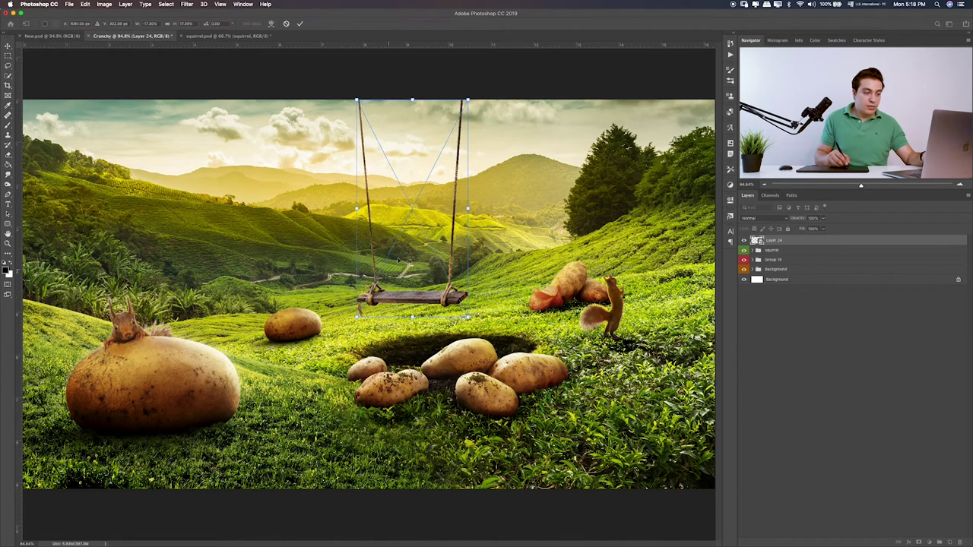
{"action": "mouse_move", "coordinate": [415, 236]}
{"action": "left_mouse_down"}
{"action": "mouse_move", "coordinate": [647, 226]}
{"action": "mouse_move", "coordinate": [644, 236]}
{"action": "left_mouse_up"}
{"action": "key", "text": "Return"}
- Move the swing layer beneath the squirrel group and shrink it a little more
{"action": "key", "text": "e"}
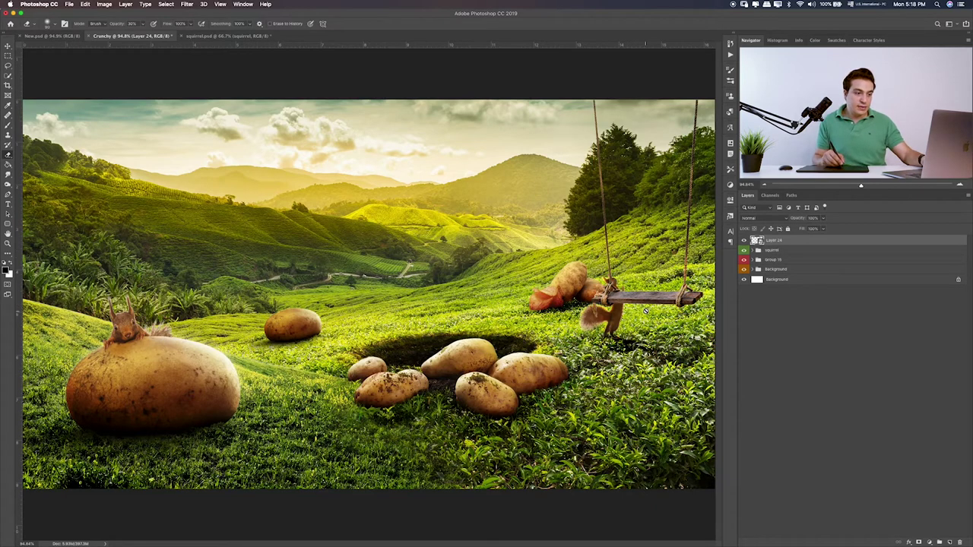
{"action": "key", "text": "ctrl+bracketleft"}
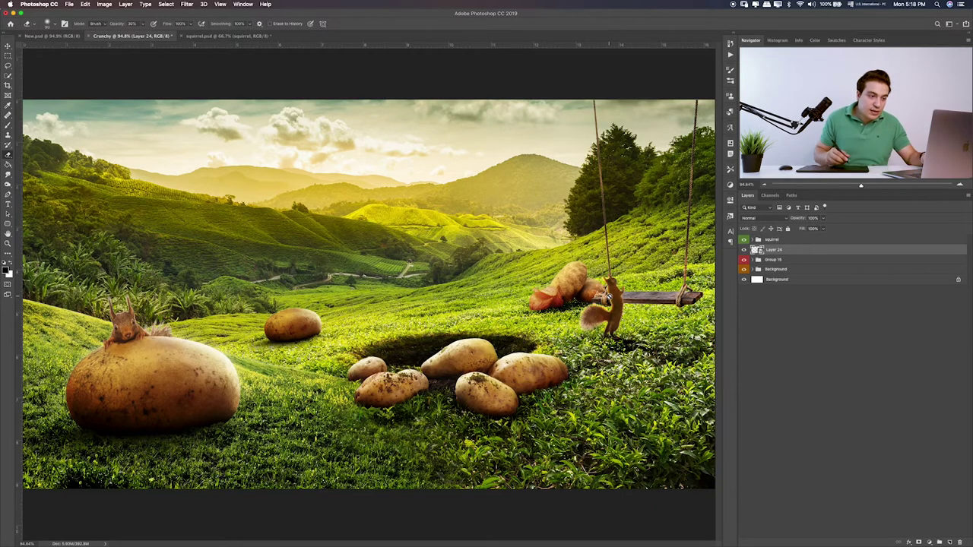
{"action": "key", "text": "ctrl+t"}
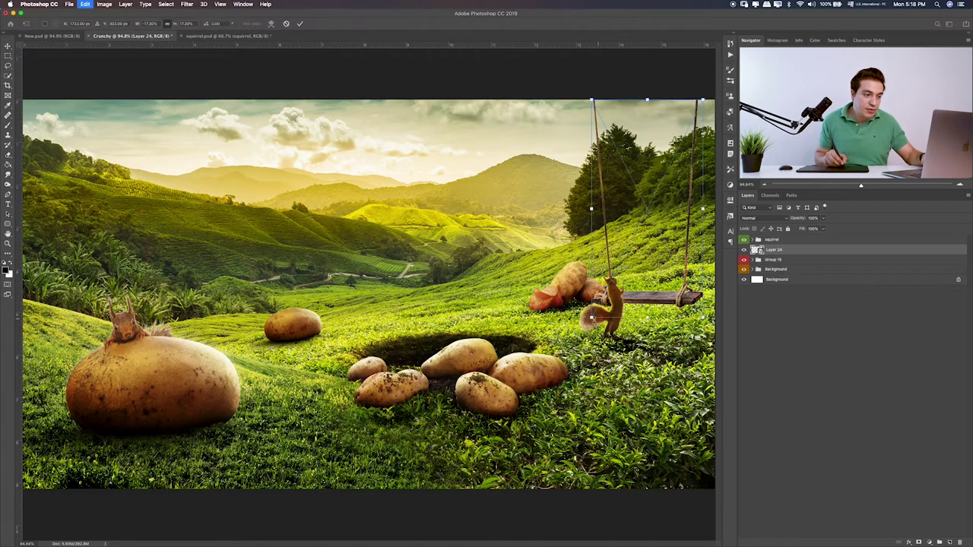
{"action": "left_click_drag", "start_coordinate": [592, 317], "coordinate": [617, 281]}
{"action": "key", "text": "Return"}
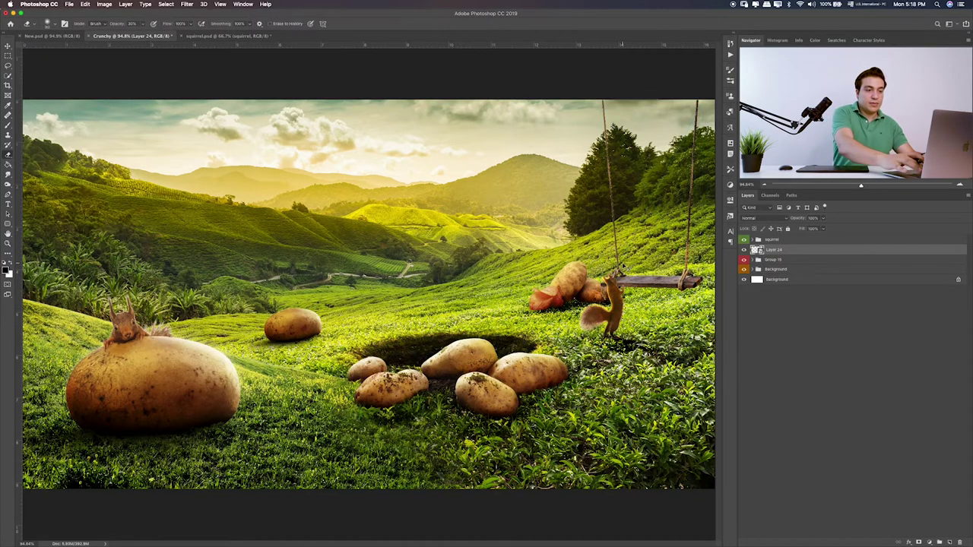
{"action": "scroll", "coordinate": [554, 284], "scroll_direction": "up", "scroll_amount": 5}
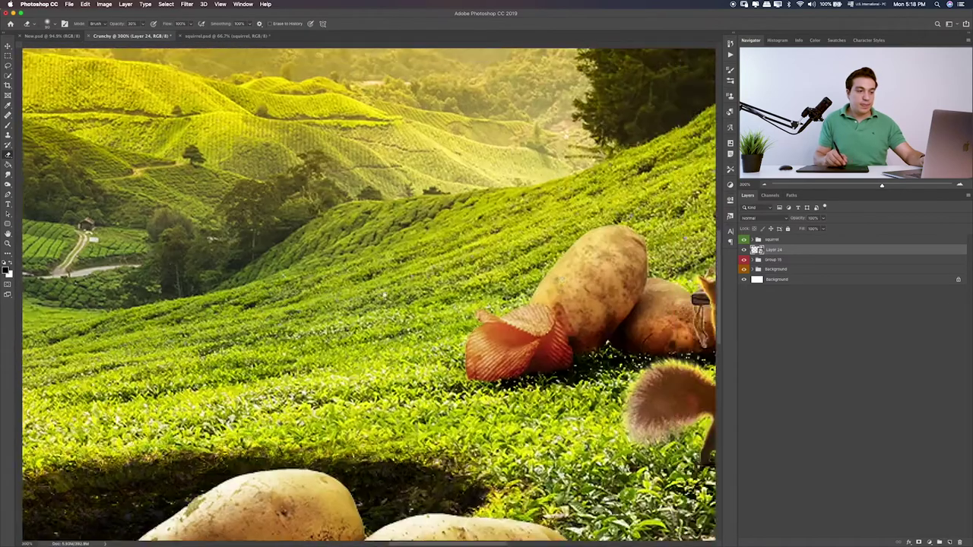
- Nudge the swing slightly right and down, then resize it from its top-left corner
{"action": "scroll", "coordinate": [384, 292], "scroll_direction": "right", "scroll_amount": 10}
{"action": "key", "text": "v"}
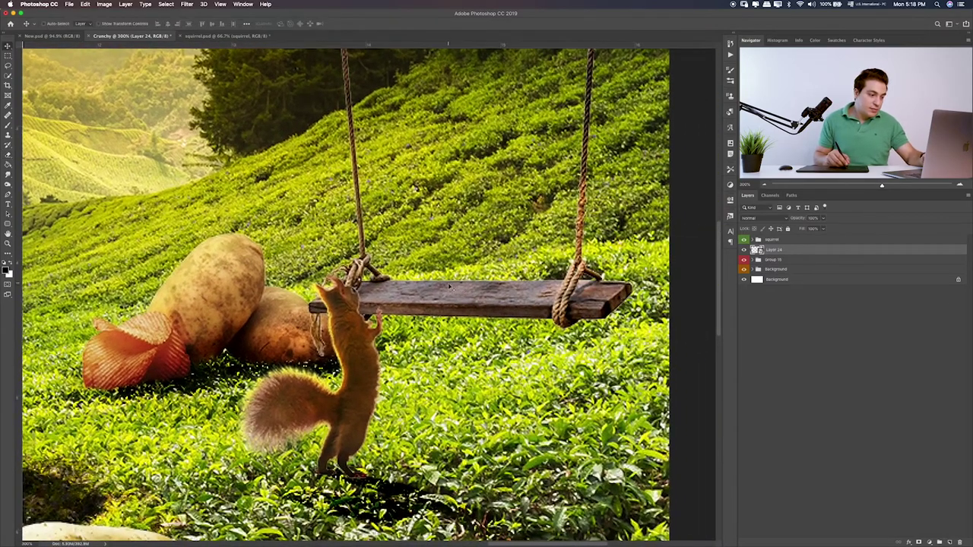
{"action": "left_click_drag", "start_coordinate": [453, 289], "coordinate": [460, 290]}
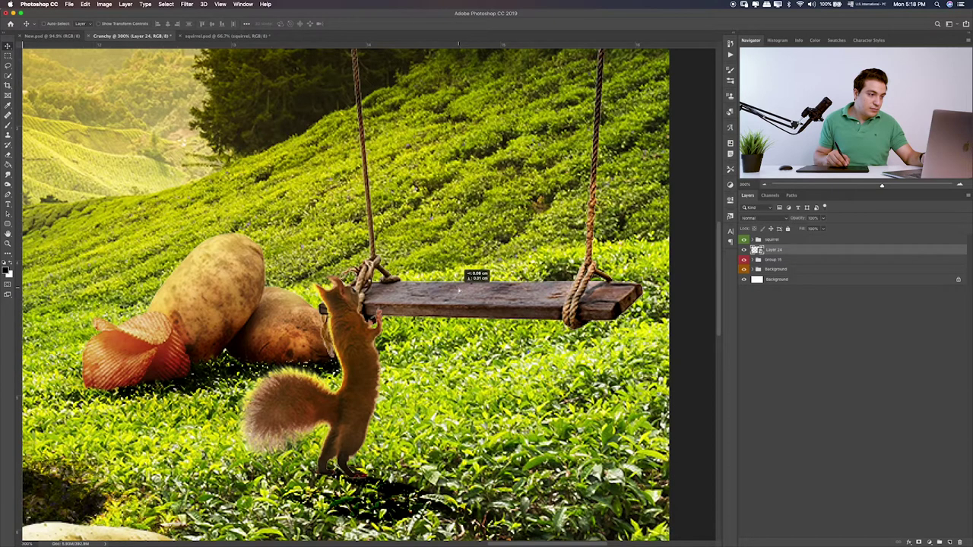
{"action": "left_click_drag", "start_coordinate": [460, 290], "coordinate": [459, 300]}
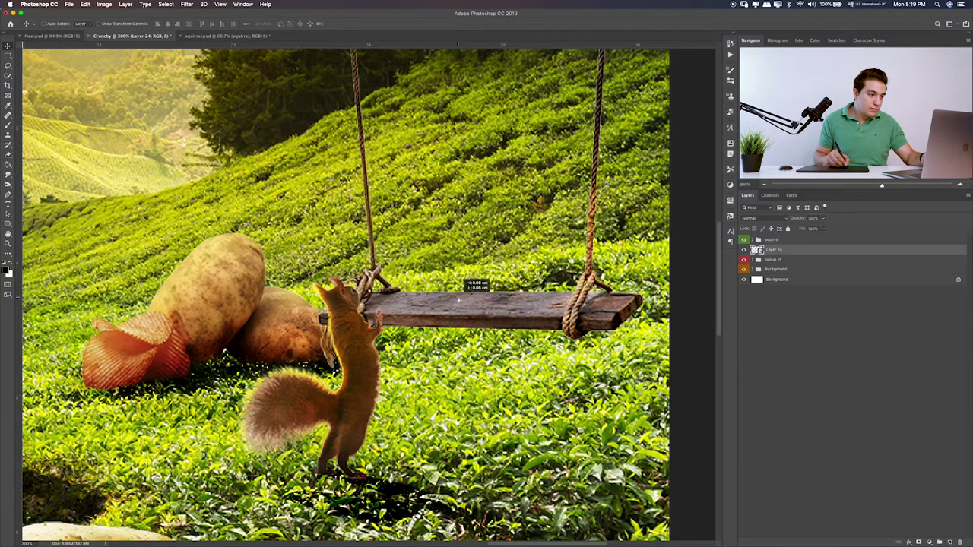
{"action": "key", "text": "ctrl+minus"}
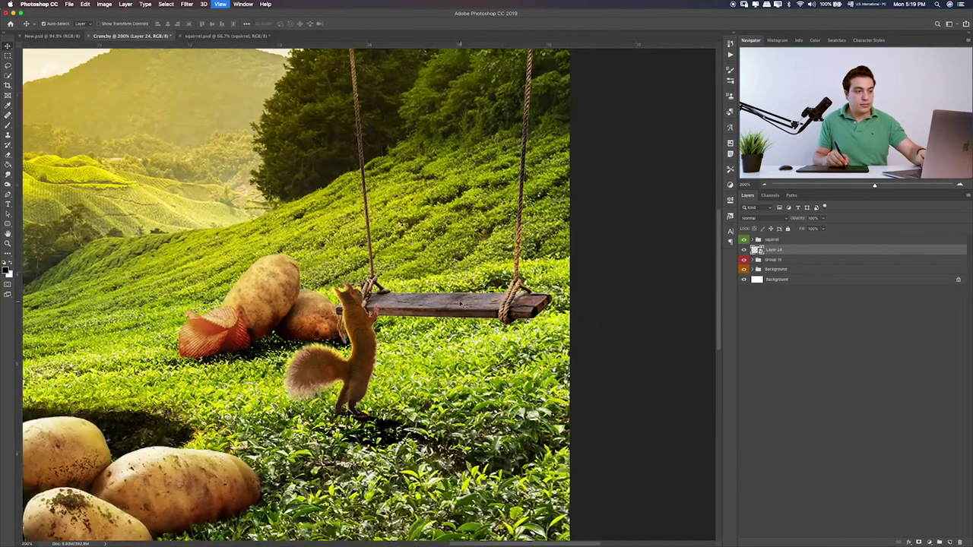
{"action": "key", "text": "ctrl+minus"}
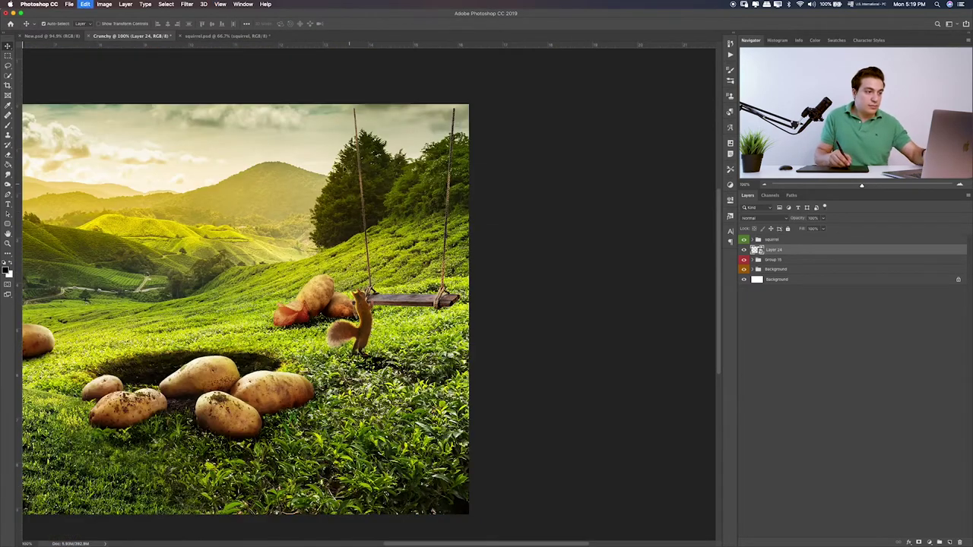
{"action": "key", "text": "ctrl+t"}
{"action": "left_click_drag", "start_coordinate": [353, 106], "coordinate": [345, 100]}
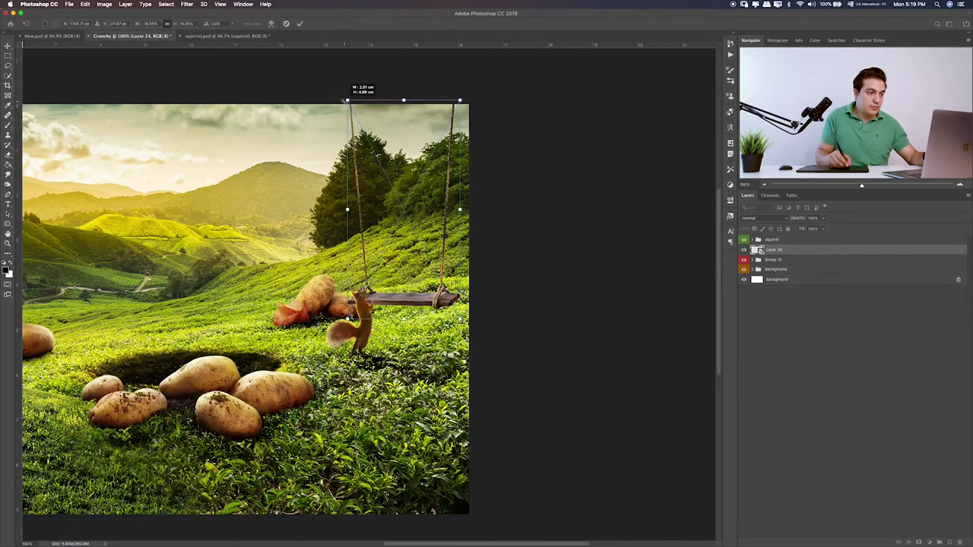
{"action": "key", "text": "Return"}
- At 300% zoom, nudge the swing left so the standing squirrel grips its left rope
{"action": "key", "text": "ctrl+plus"}
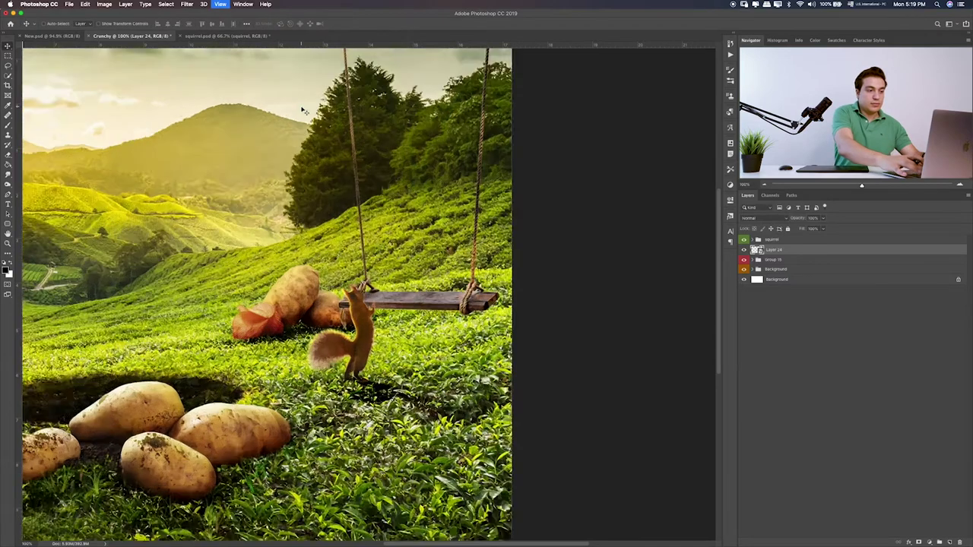
{"action": "key", "text": "ctrl+plus"}
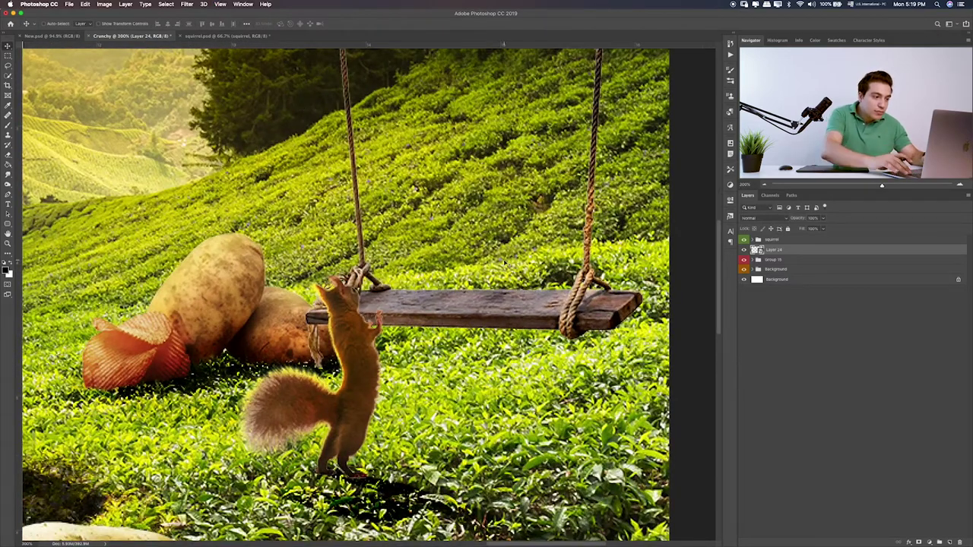
{"action": "key", "text": "Right"}
{"action": "key", "text": "Right"}
{"action": "key", "text": "Down"}
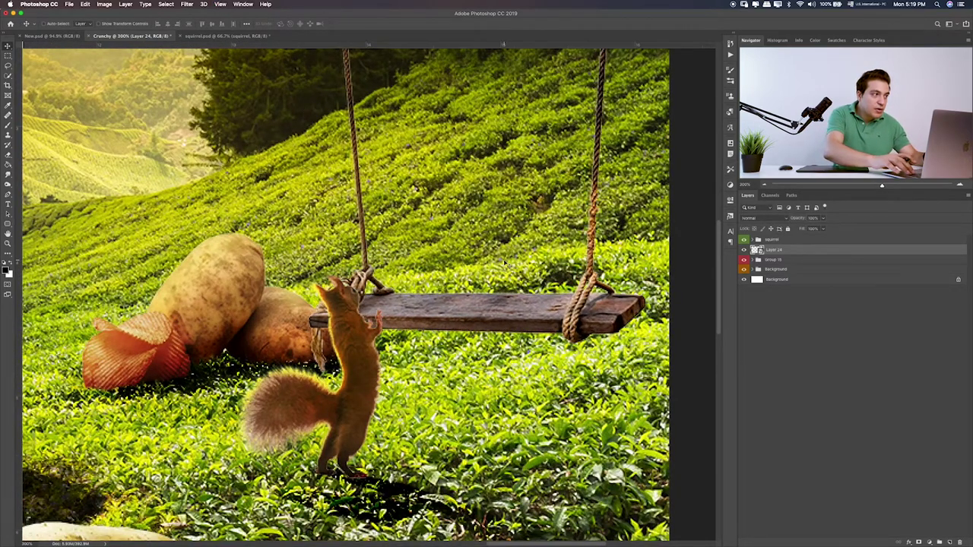
{"action": "key", "text": "Left"}
{"action": "key", "text": "Left"}
{"action": "key", "text": "shift+Left"}
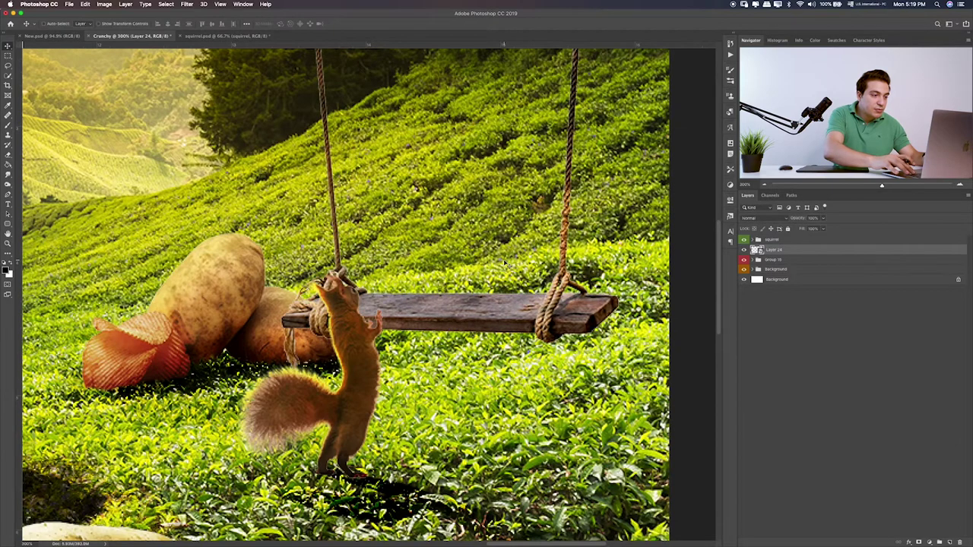
{"action": "key", "text": "Left"}
{"action": "key", "text": "shift+Left"}
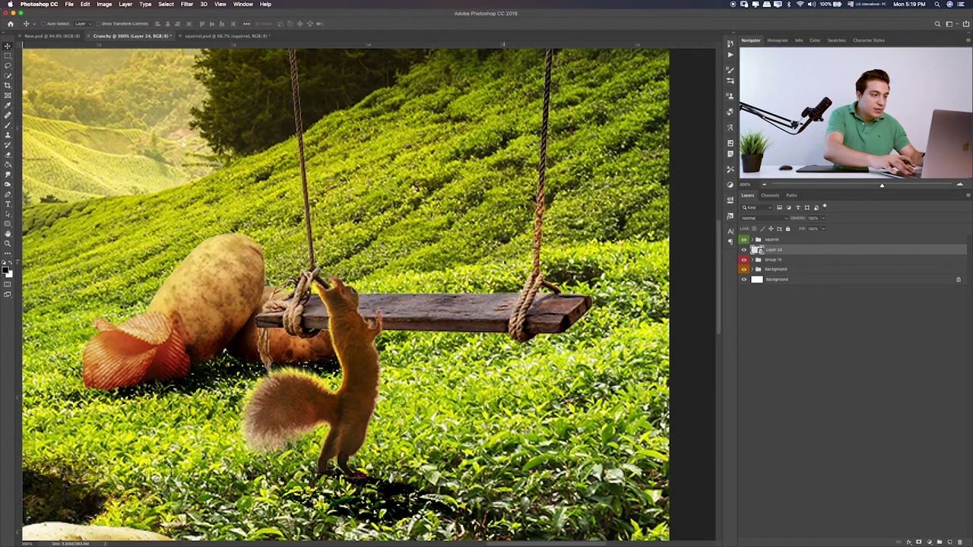
{"action": "key", "text": "Right"}
{"action": "key", "text": "Right"}
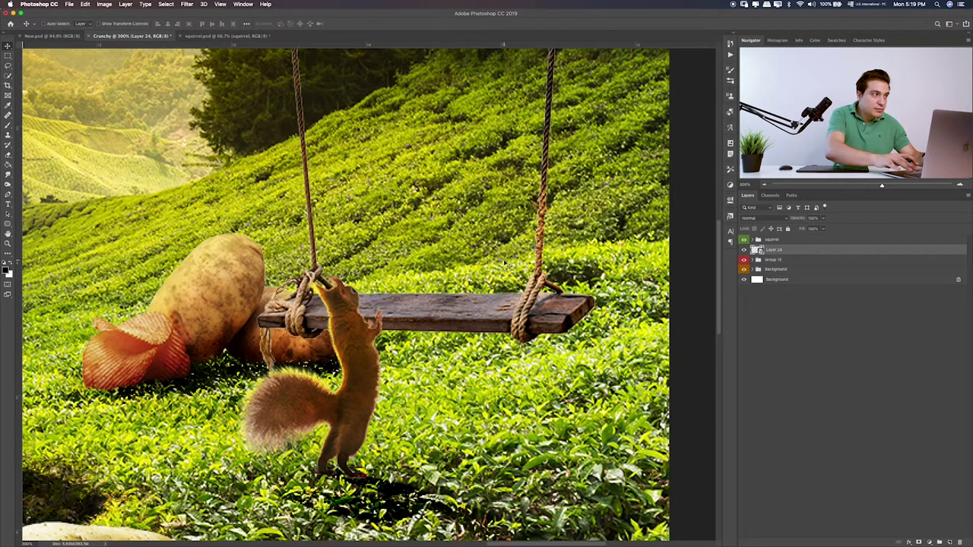
{"action": "key", "text": "super+0"}
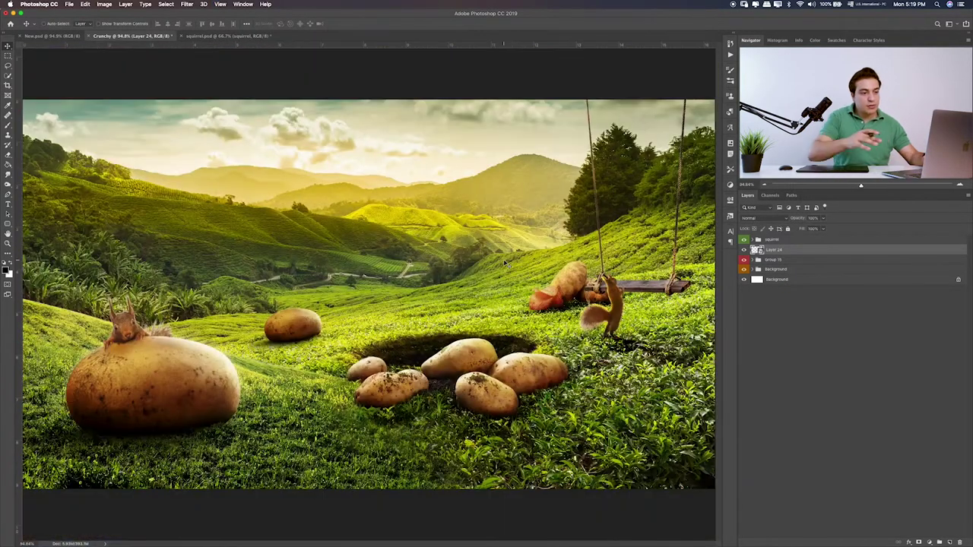
{"action": "key", "text": "super+h"}
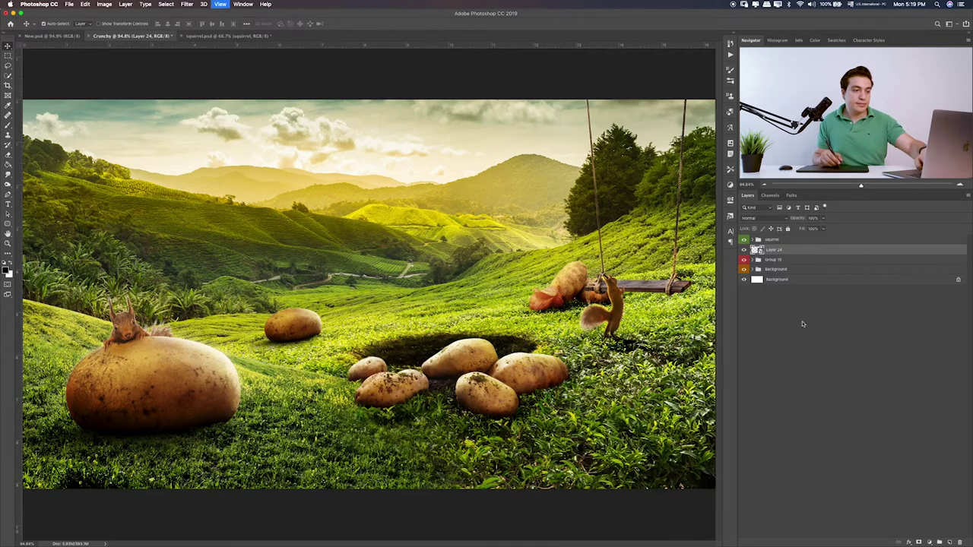
{"action": "key", "text": "super+plus"}
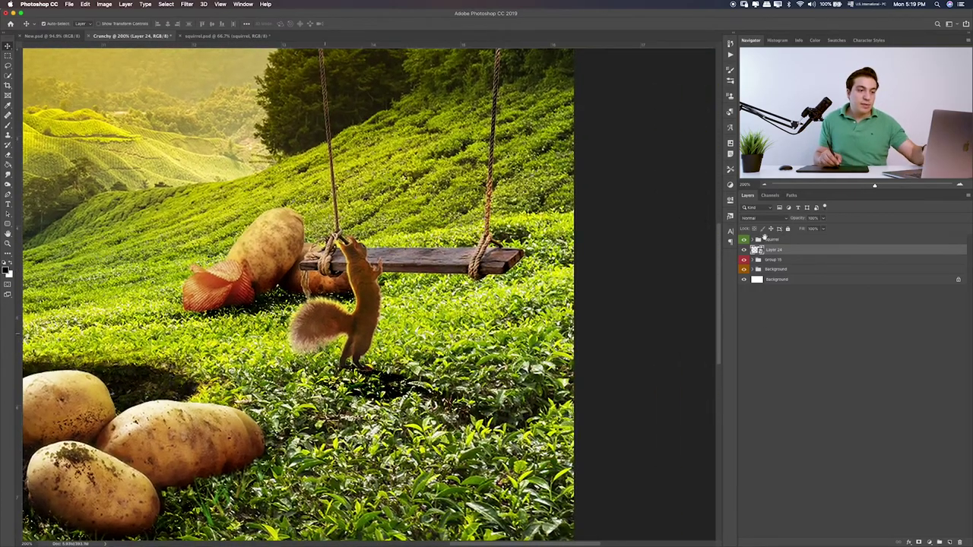
- Reveal the hidden second squirrel in Group 13 and drag it onto the swing seat
{"action": "left_click", "coordinate": [755, 240]}
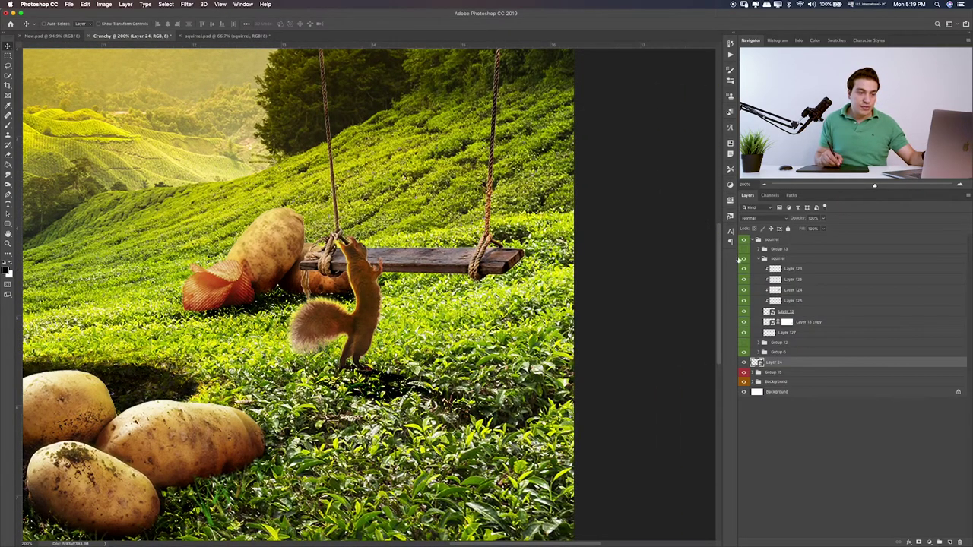
{"action": "left_click", "coordinate": [783, 250]}
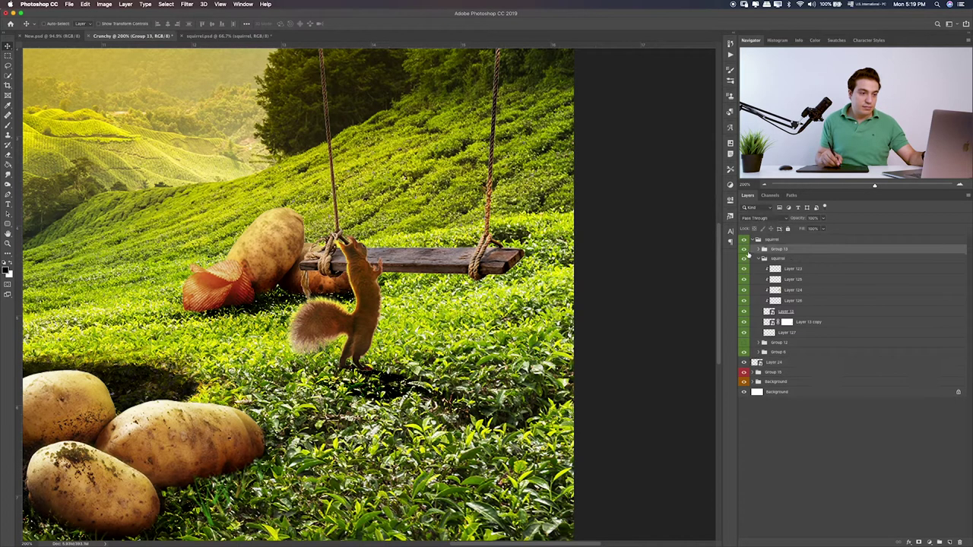
{"action": "left_click", "coordinate": [744, 259]}
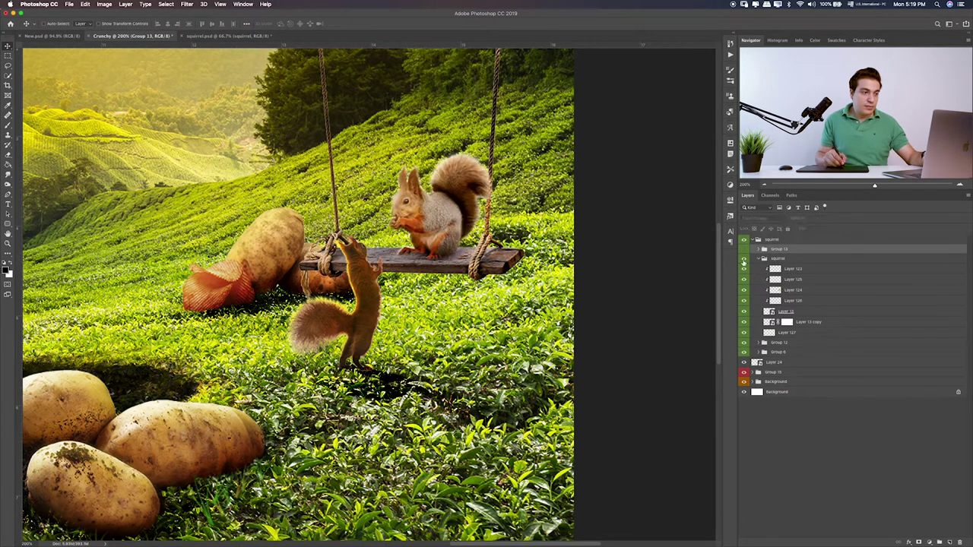
{"action": "left_click_drag", "start_coordinate": [442, 276], "coordinate": [462, 296]}
{"action": "left_click", "coordinate": [794, 344]}
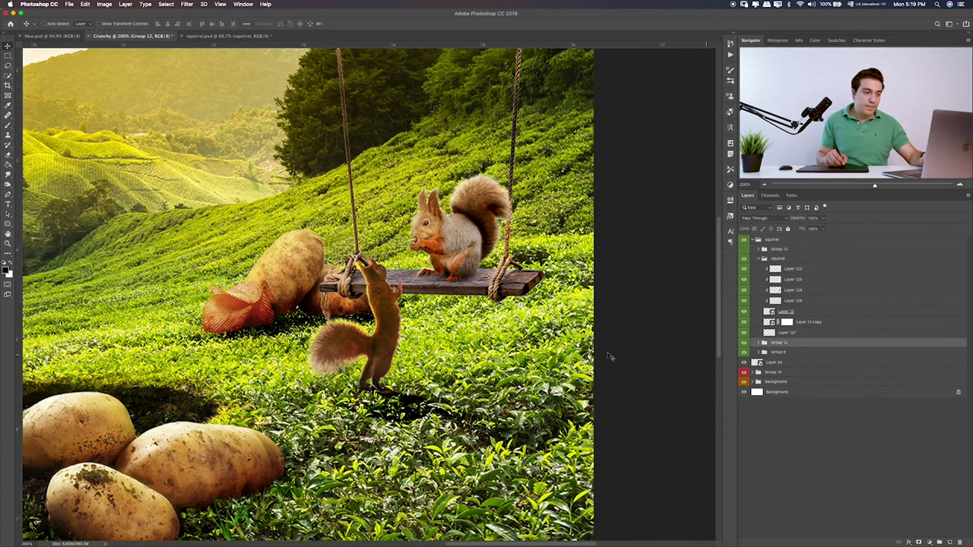
{"action": "left_click_drag", "start_coordinate": [539, 310], "coordinate": [529, 301]}
- Nudge the swing squirrel slightly right and rotate it about 2 degrees
{"action": "key", "text": "Right"}
{"action": "key", "text": "Right"}
{"action": "key", "text": "Right"}
{"action": "key", "text": "Up"}
{"action": "key", "text": "Up"}
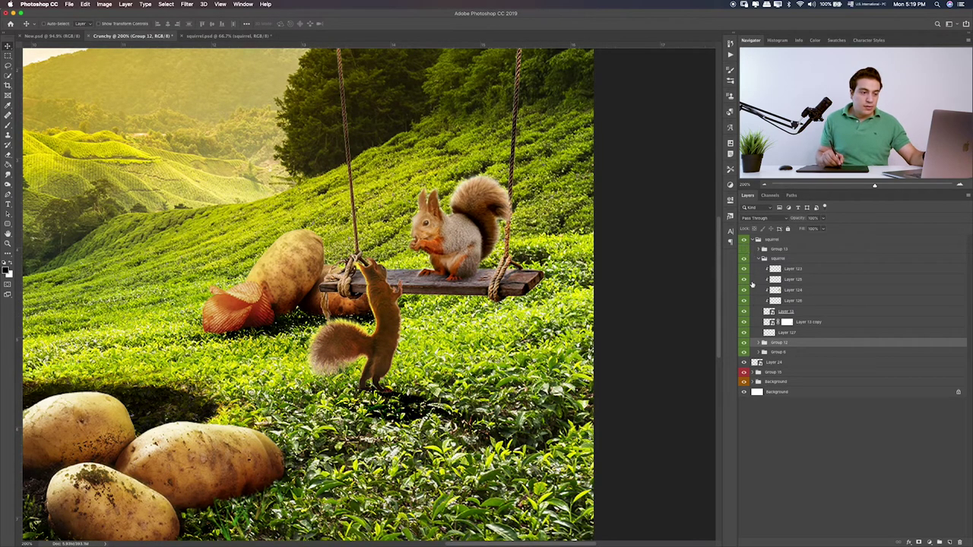
{"action": "key", "text": "ctrl+t"}
{"action": "mouse_move", "coordinate": [551, 168]}
{"action": "left_mouse_down"}
{"action": "mouse_move", "coordinate": [553, 153]}
{"action": "mouse_move", "coordinate": [483, 200]}
{"action": "left_mouse_up"}
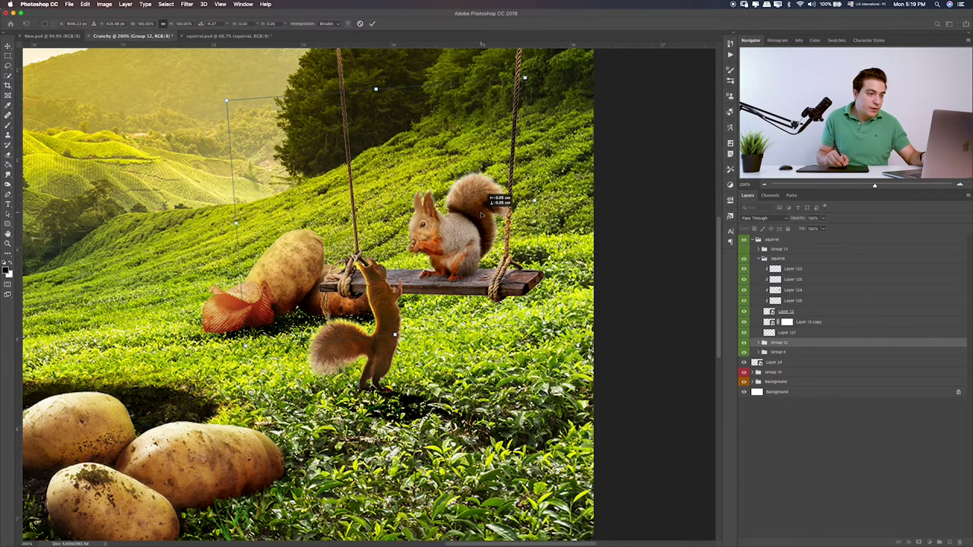
{"action": "key", "text": "Return"}
- Review the full composition, then collapse the squirrel group and select Layer 24
{"action": "key", "text": "ctrl+0"}
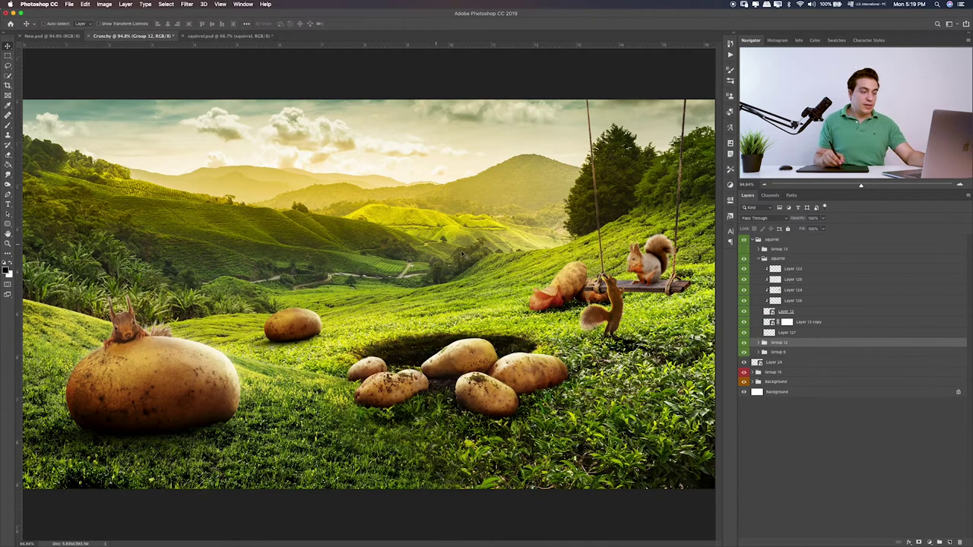
{"action": "key", "text": "ctrl+plus"}
{"action": "key", "text": "ctrl+plus"}
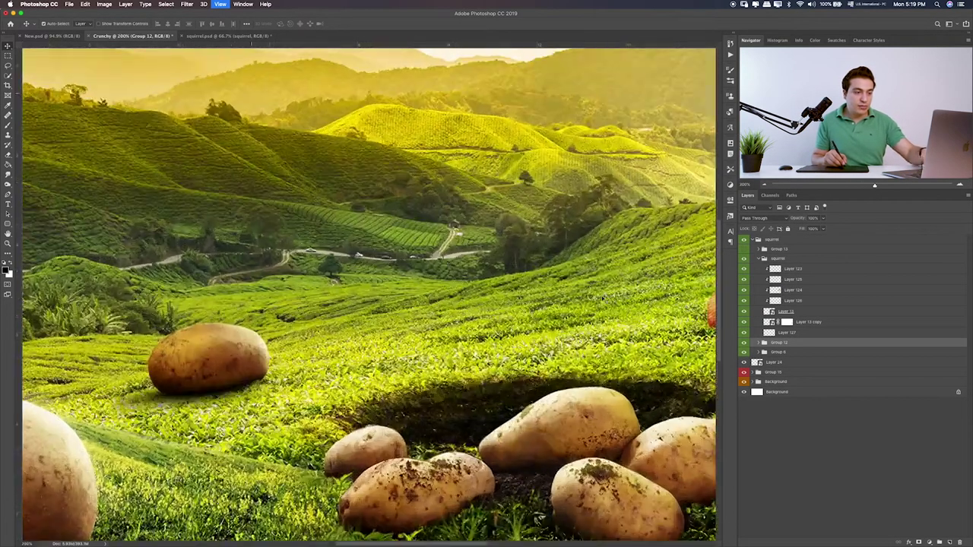
{"action": "scroll", "coordinate": [375, 302], "scroll_direction": "right", "scroll_amount": 5}
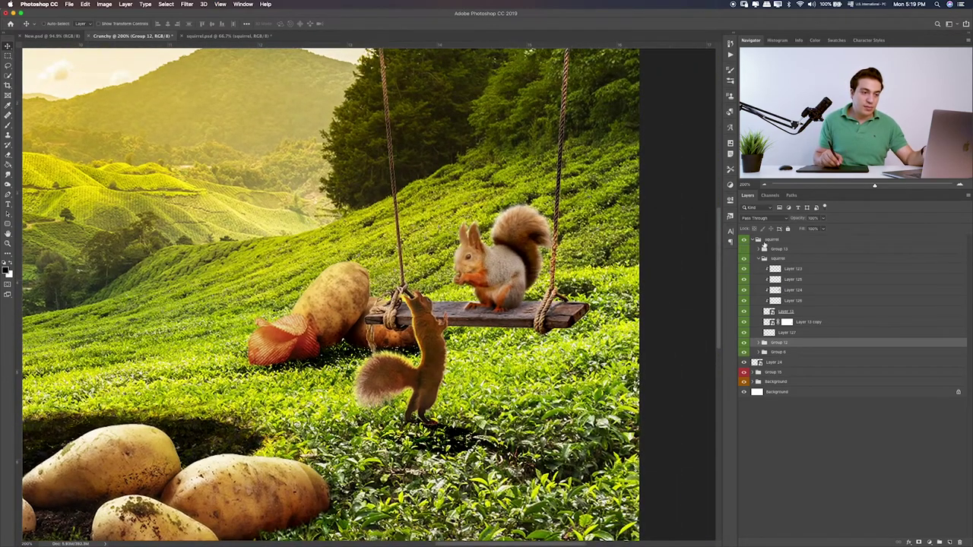
{"action": "left_click", "coordinate": [751, 240]}
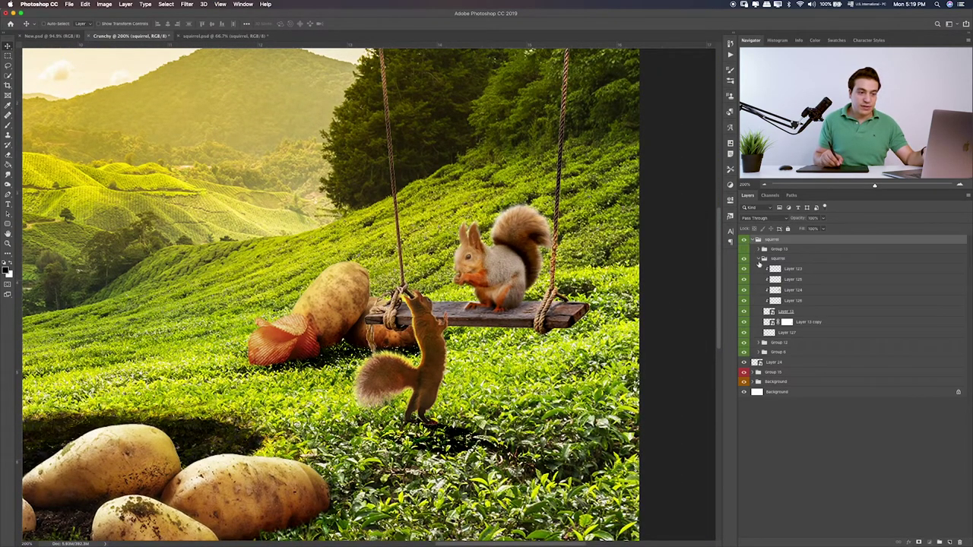
{"action": "left_click", "coordinate": [754, 239]}
{"action": "left_click", "coordinate": [782, 250]}
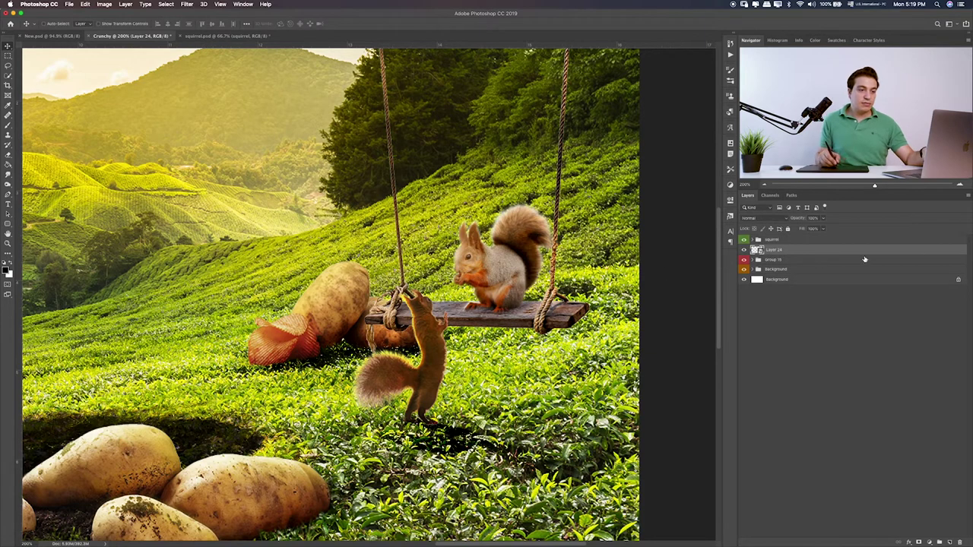
- Group Layer 24 and add a new layer clipped to it for painting
{"action": "key", "text": "ctrl+g"}
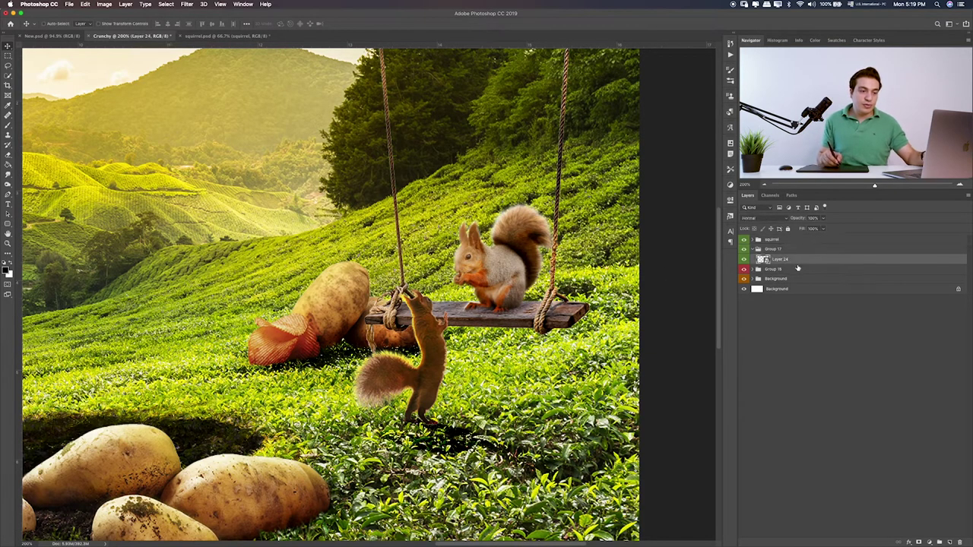
{"action": "left_click", "coordinate": [951, 541]}
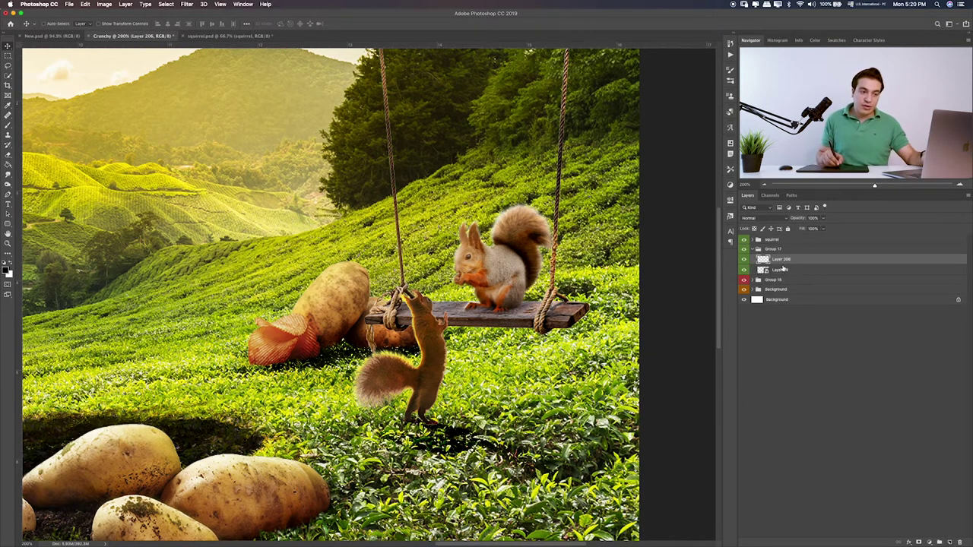
{"action": "left_click", "coordinate": [786, 264], "text": "alt"}
{"action": "left_click_drag", "start_coordinate": [411, 141], "coordinate": [381, 205]}
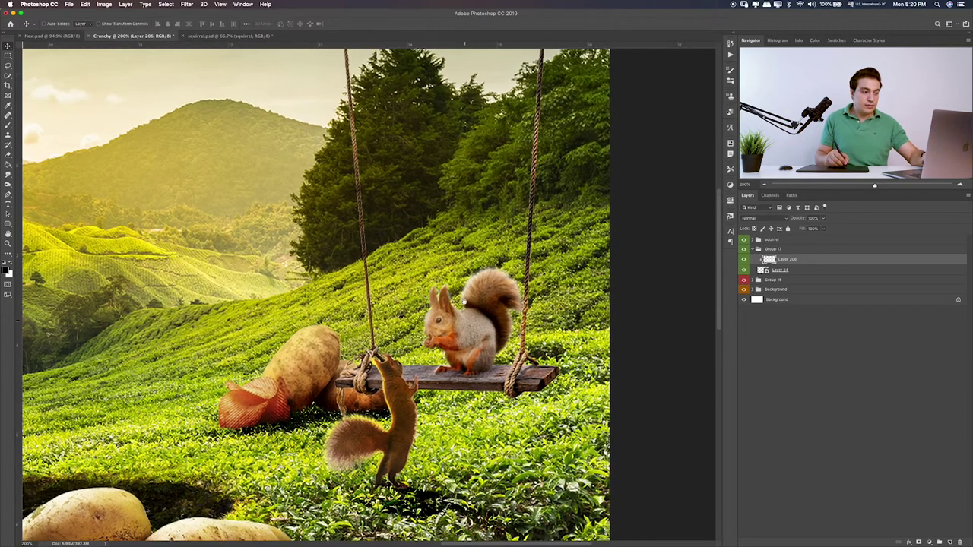
{"action": "key", "text": "b"}
{"action": "scroll", "coordinate": [382, 205], "scroll_direction": "up", "scroll_amount": 3}
{"action": "scroll", "coordinate": [357, 259], "scroll_direction": "up", "scroll_amount": 2}
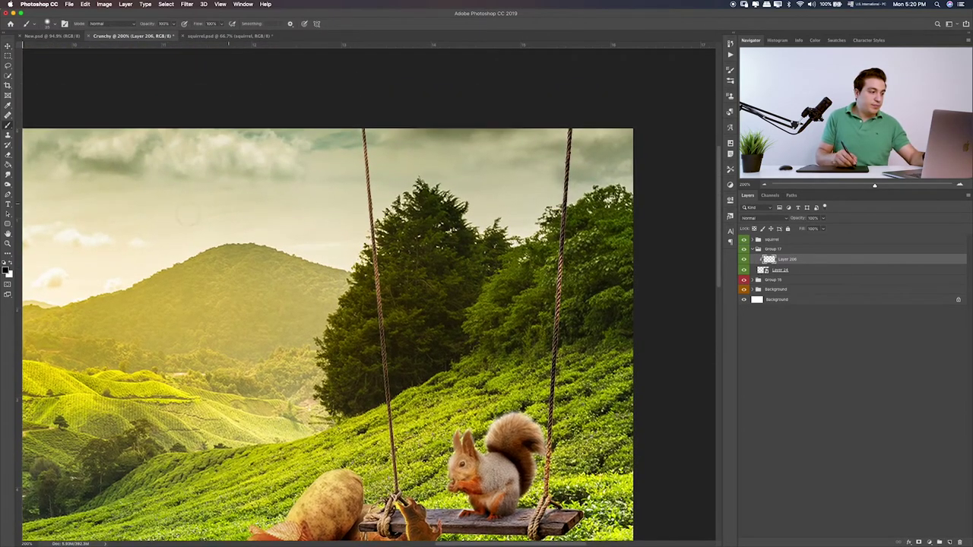
- Paint a saturated warm yellow along the left swing rope and its knot
{"action": "left_click", "coordinate": [7, 269]}
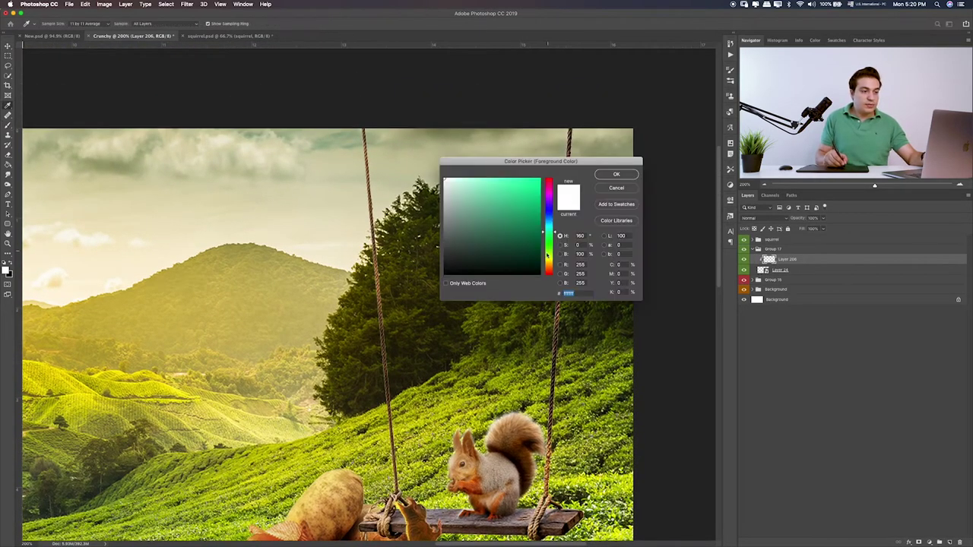
{"action": "mouse_move", "coordinate": [547, 256]}
{"action": "left_mouse_down"}
{"action": "mouse_move", "coordinate": [546, 269]}
{"action": "mouse_move", "coordinate": [544, 255]}
{"action": "left_mouse_up"}
{"action": "left_click", "coordinate": [478, 178]}
{"action": "left_click", "coordinate": [499, 179]}
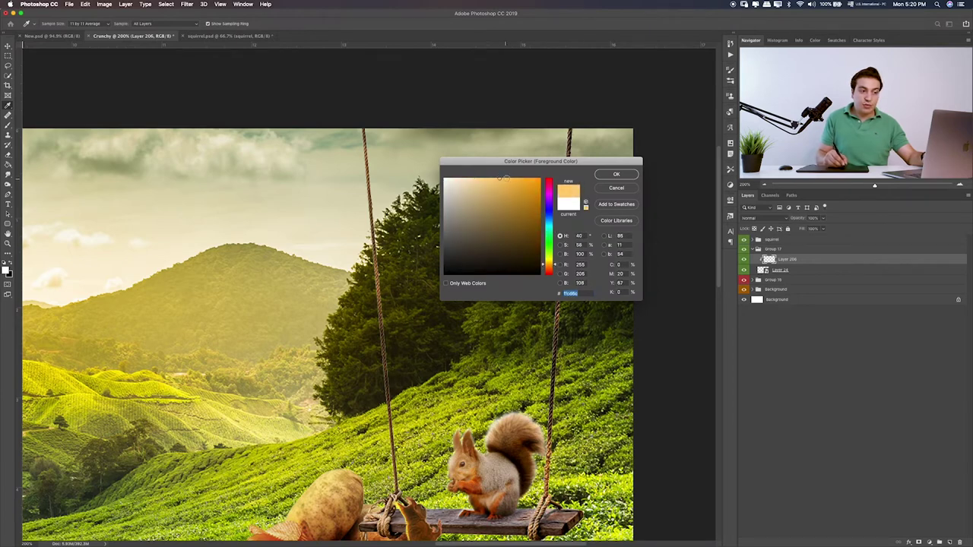
{"action": "key", "text": "Return"}
{"action": "left_click_drag", "start_coordinate": [364, 131], "coordinate": [396, 460]}
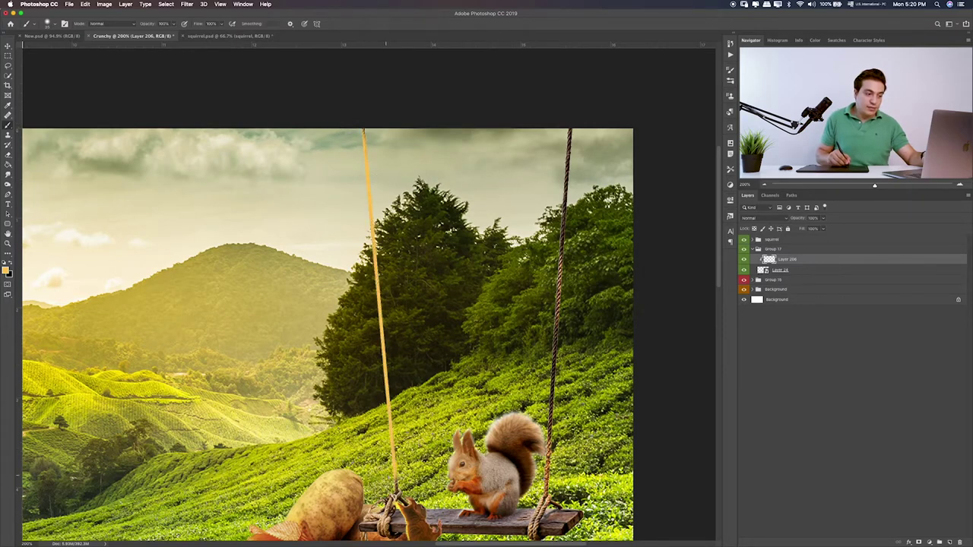
{"action": "scroll", "coordinate": [419, 432], "scroll_direction": "down", "scroll_amount": 3}
{"action": "mouse_move", "coordinate": [365, 455]}
{"action": "left_mouse_down"}
{"action": "mouse_move", "coordinate": [344, 469]}
{"action": "mouse_move", "coordinate": [389, 487]}
{"action": "left_mouse_up"}
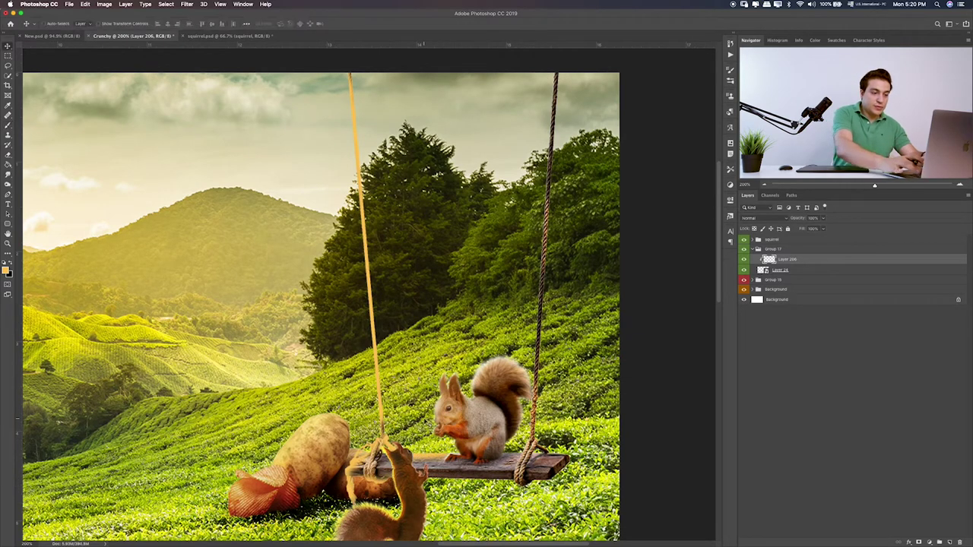
- Set the yellow paint layer's blend mode to Soft Light
{"action": "key", "text": "v"}
{"action": "key", "text": "shift+alt+m"}
{"action": "key", "text": "shift+plus"}
{"action": "key", "text": "shift+plus"}
{"action": "key", "text": "shift+plus"}
{"action": "key", "text": "shift+plus"}
{"action": "key", "text": "shift+minus"}
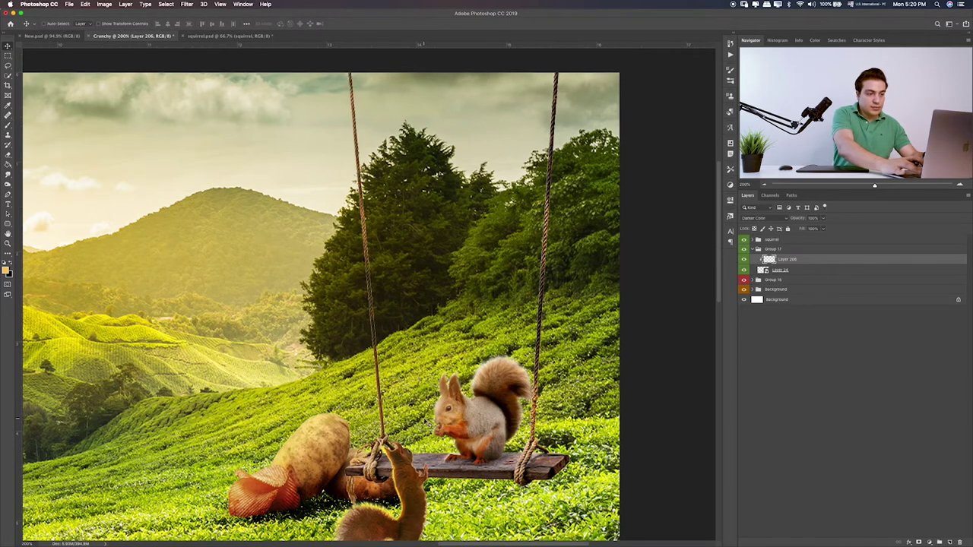
{"action": "key", "text": "shift+plus"}
{"action": "key", "text": "shift+plus"}
{"action": "key", "text": "shift+plus"}
{"action": "key", "text": "shift+plus"}
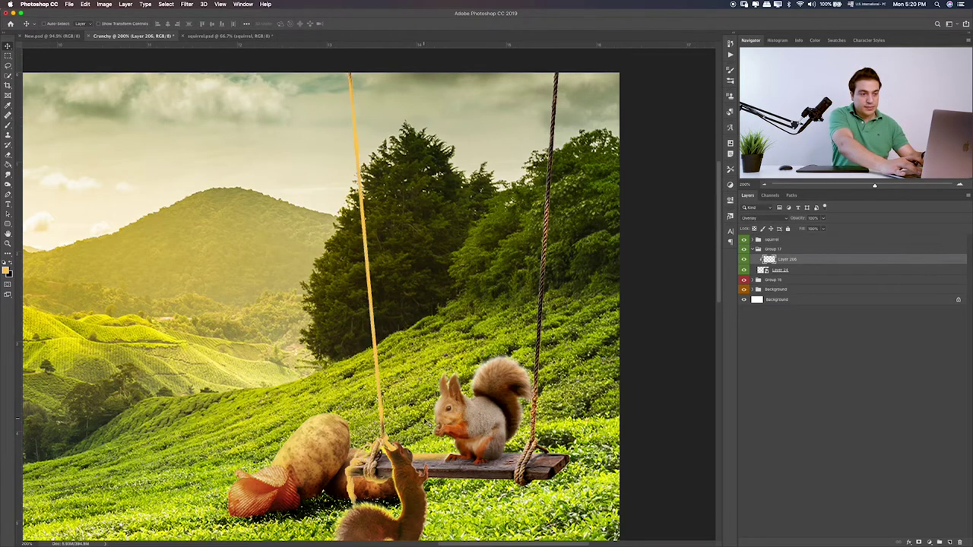
{"action": "key", "text": "shift+plus"}
{"action": "key", "text": "shift+plus"}
{"action": "key", "text": "shift+plus"}
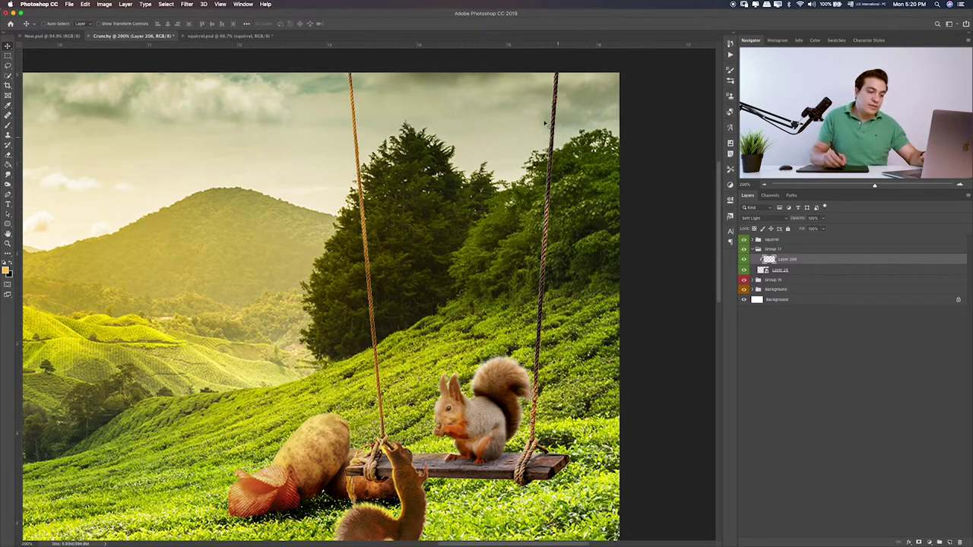
- Fit the whole image in the window and collapse Group 17
{"action": "key", "text": "b"}
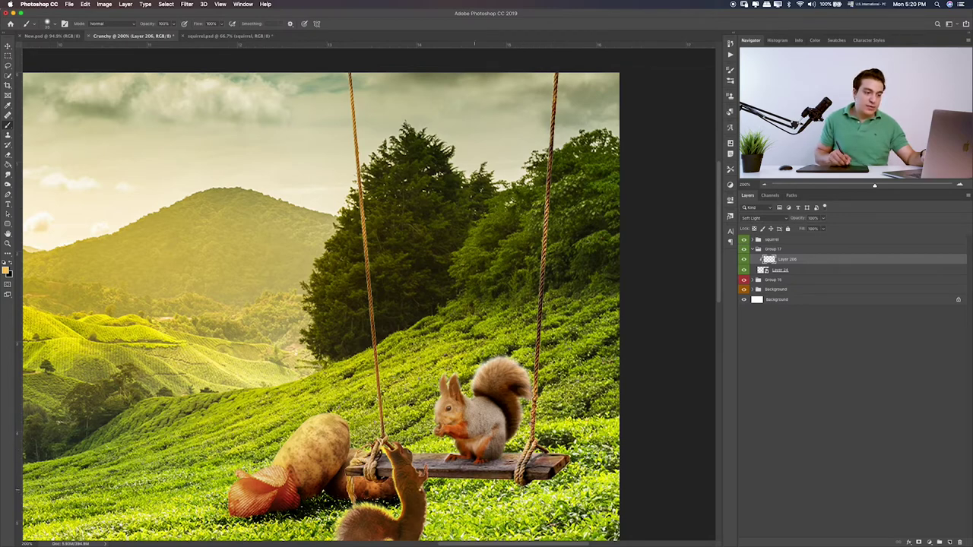
{"action": "scroll", "coordinate": [481, 346], "scroll_direction": "down", "scroll_amount": 2}
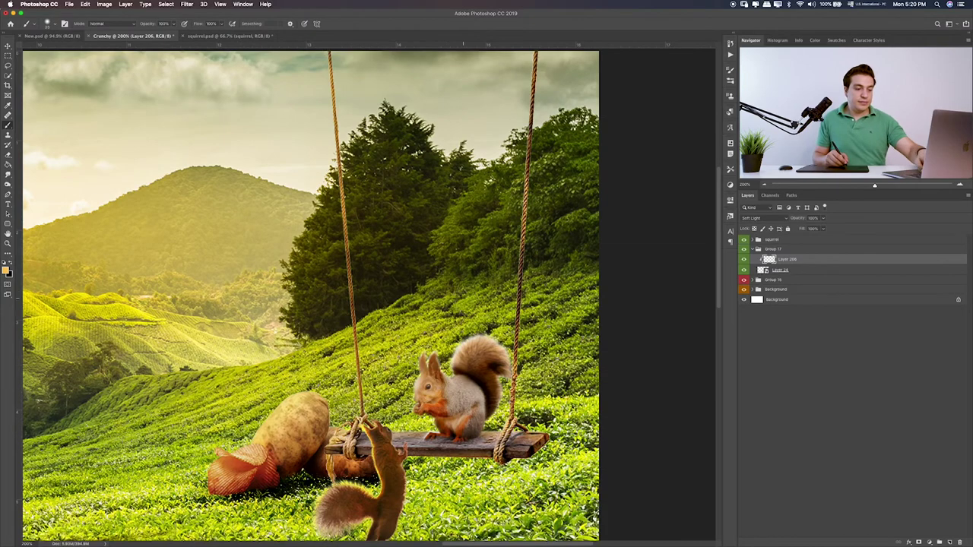
{"action": "key", "text": "super+0"}
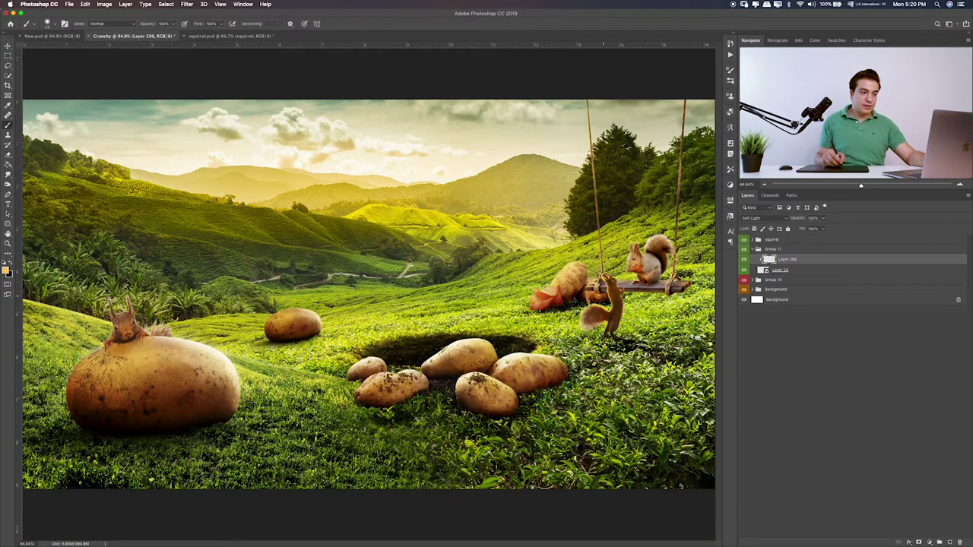
{"action": "left_click", "coordinate": [764, 251]}
{"action": "left_click", "coordinate": [753, 250]}
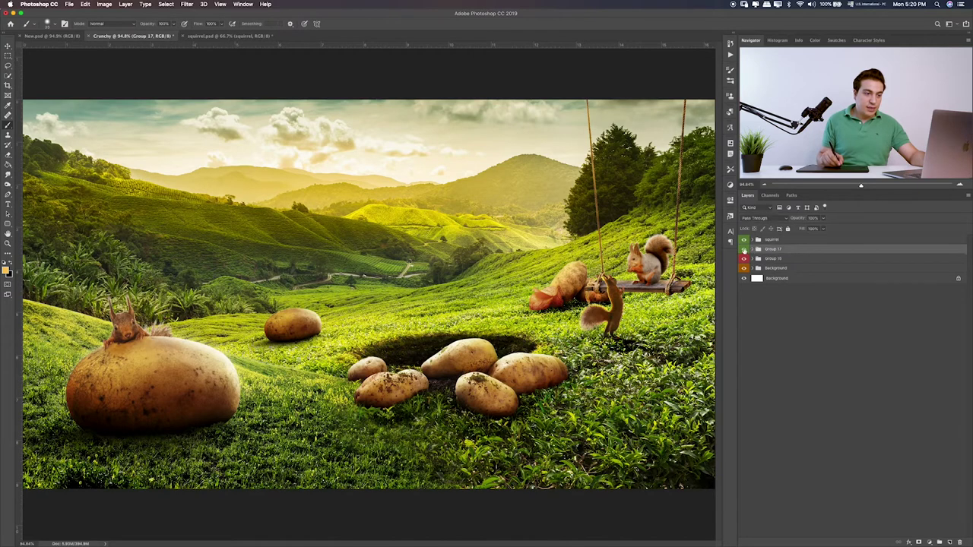
- Bring the Layer 23.png plant image from the assets folder into the composition
{"action": "key", "text": "super+Tab"}
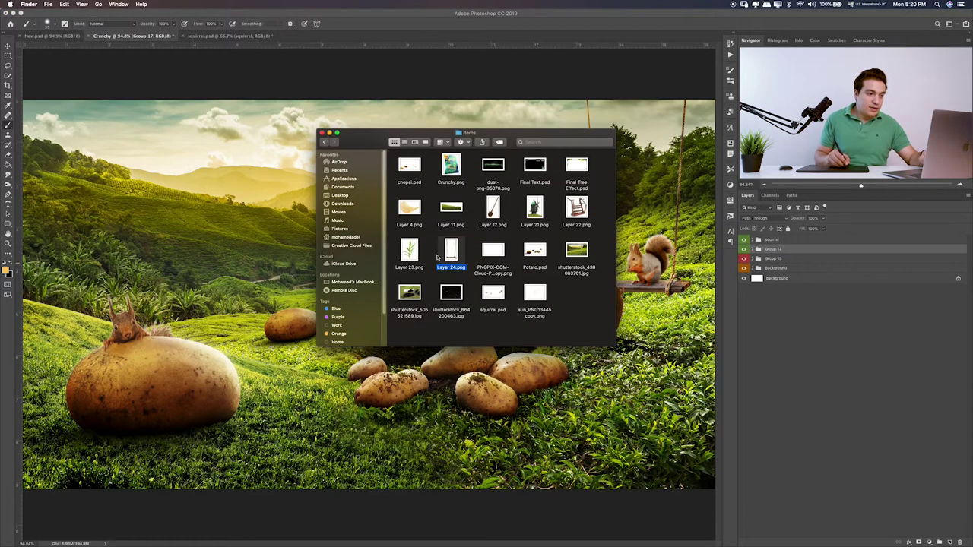
{"action": "key", "text": "Left"}
{"action": "key", "text": "space"}
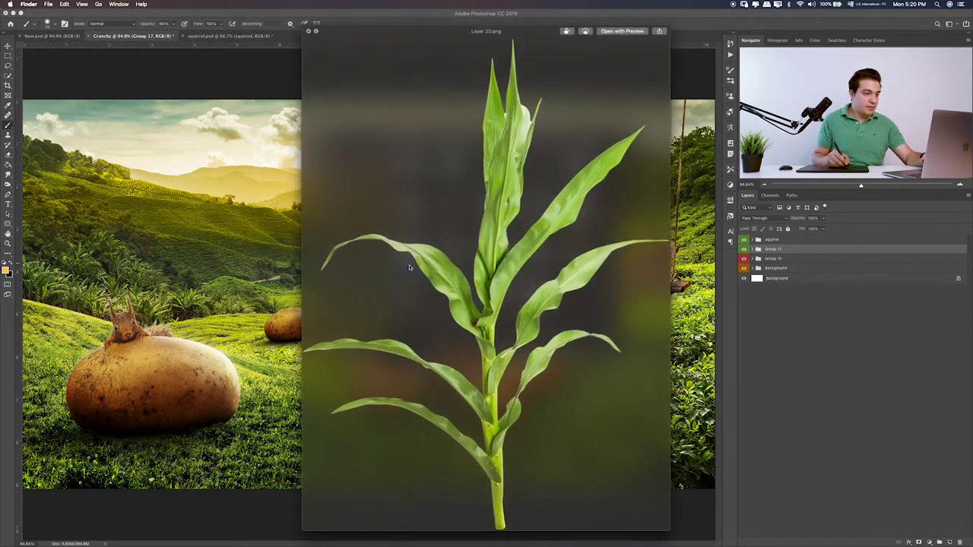
{"action": "key", "text": "space"}
{"action": "left_click_drag", "start_coordinate": [409, 251], "coordinate": [372, 255]}
{"action": "key", "text": "super+Tab"}
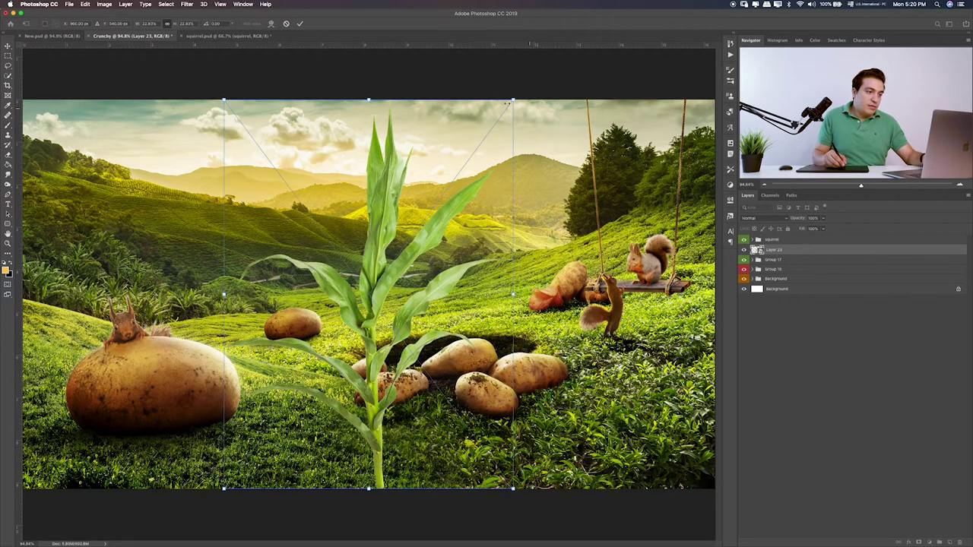
- Shrink the corn plant, tint it yellow (Hue -28, Saturation +10) and tilt it slightly
{"action": "left_click_drag", "start_coordinate": [514, 100], "coordinate": [393, 260]}
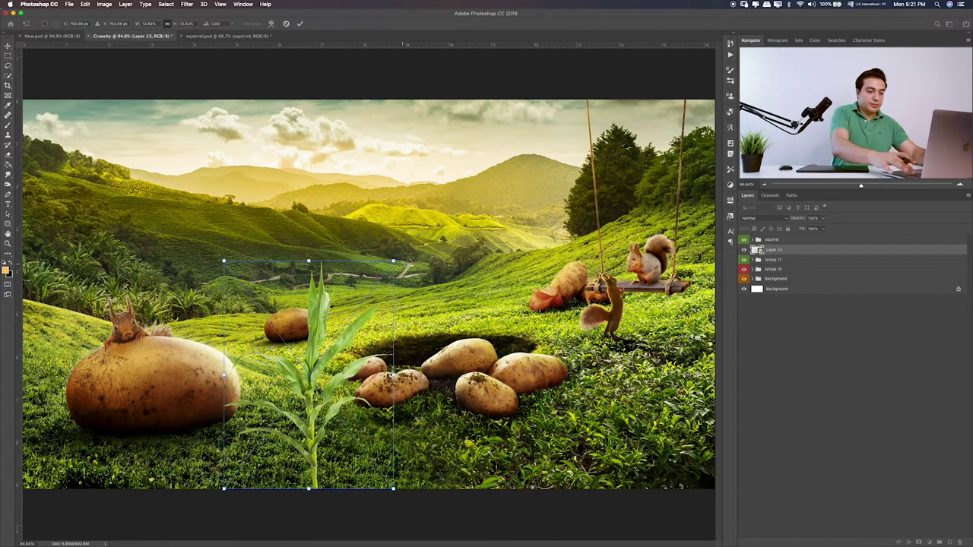
{"action": "key", "text": "Return"}
{"action": "key", "text": "super+u"}
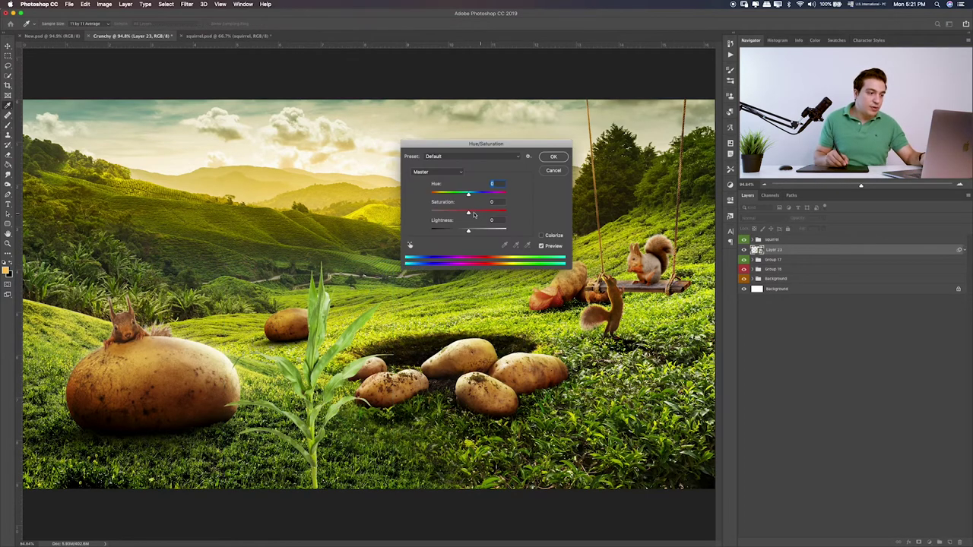
{"action": "left_click_drag", "start_coordinate": [474, 215], "coordinate": [455, 218]}
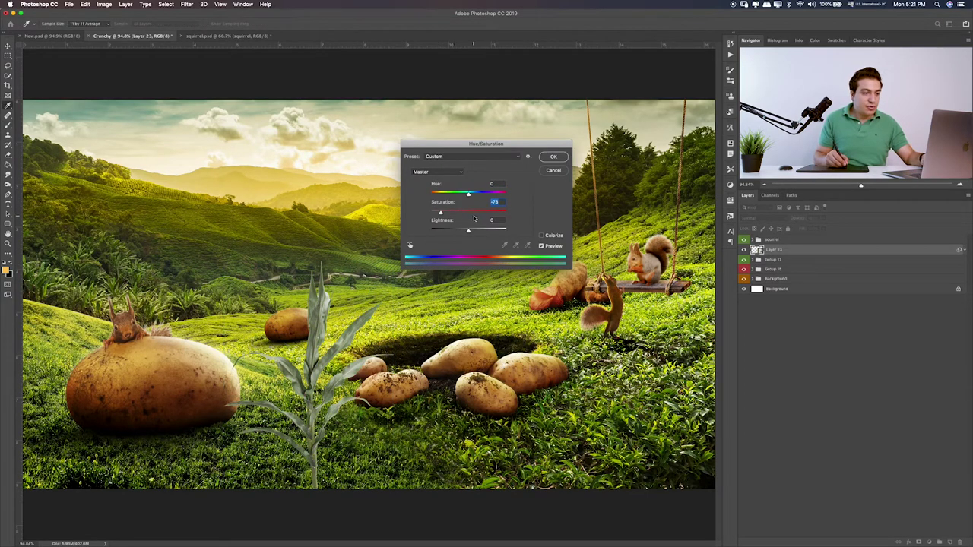
{"action": "left_click", "coordinate": [472, 213]}
{"action": "left_click_drag", "start_coordinate": [467, 195], "coordinate": [456, 194]}
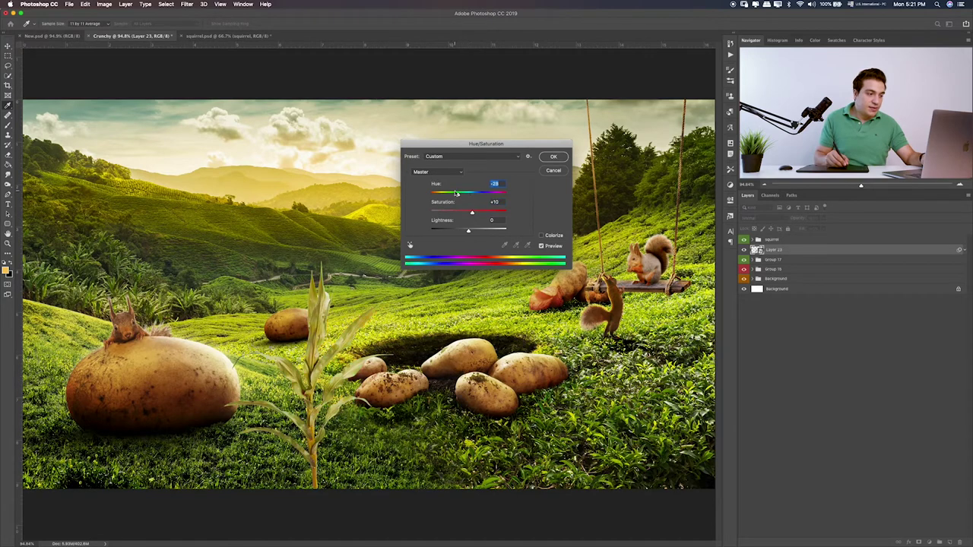
{"action": "left_click", "coordinate": [554, 157]}
{"action": "key", "text": "ctrl+t"}
{"action": "mouse_move", "coordinate": [393, 257]}
{"action": "left_mouse_down"}
{"action": "mouse_move", "coordinate": [404, 280]}
{"action": "mouse_move", "coordinate": [114, 270]}
{"action": "left_mouse_up"}
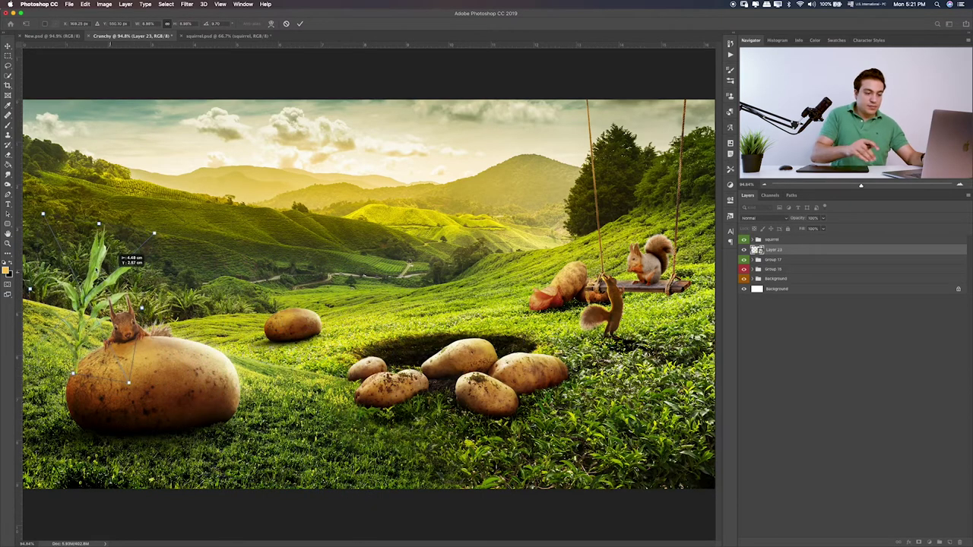
{"action": "key", "text": "Return"}
- Move the corn layer into the Background group, below the hills image
{"action": "key", "text": "b"}
{"action": "key", "text": "ctrl+bracketleft"}
{"action": "key", "text": "ctrl+bracketleft"}
{"action": "key", "text": "ctrl+bracketleft"}
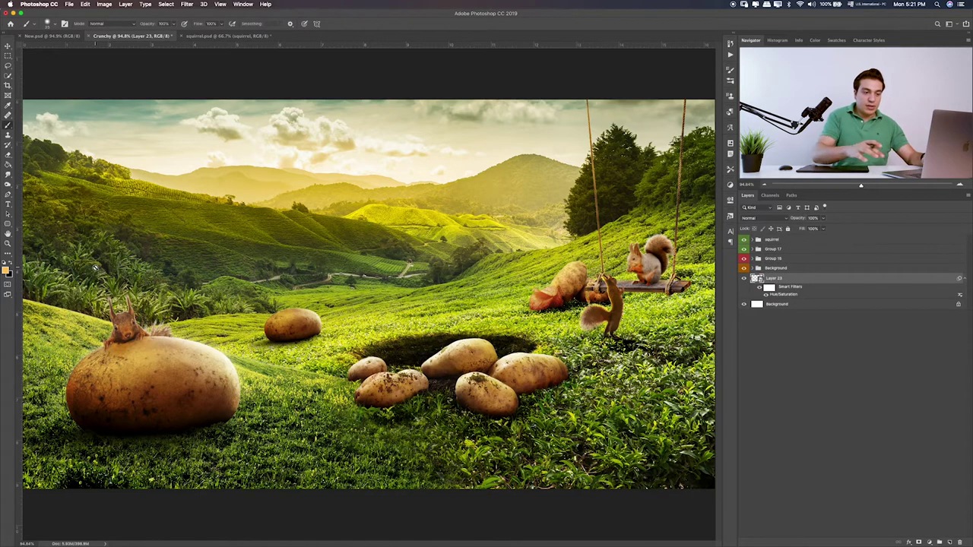
{"action": "key", "text": "ctrl+bracketright"}
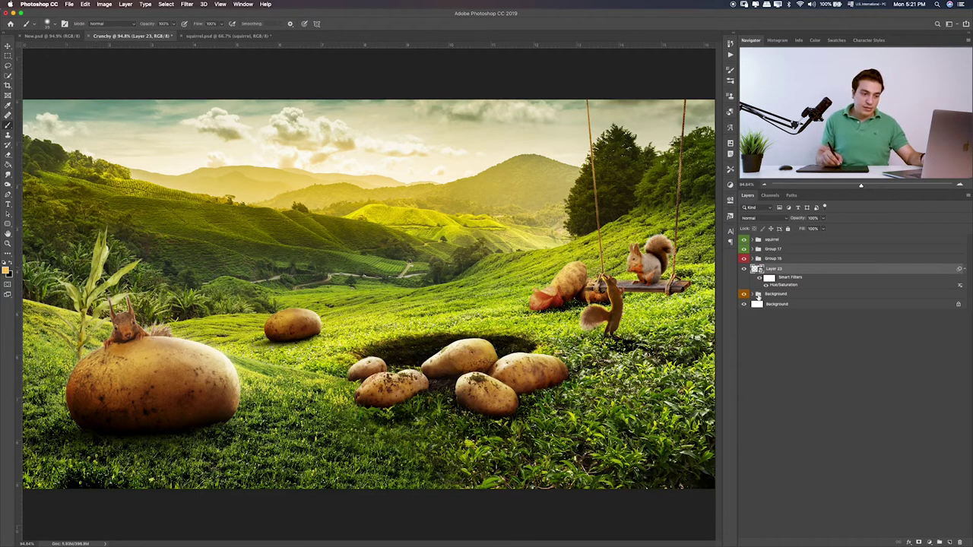
{"action": "left_click", "coordinate": [759, 296]}
{"action": "key", "text": "ctrl+bracketleft"}
{"action": "key", "text": "ctrl+bracketleft"}
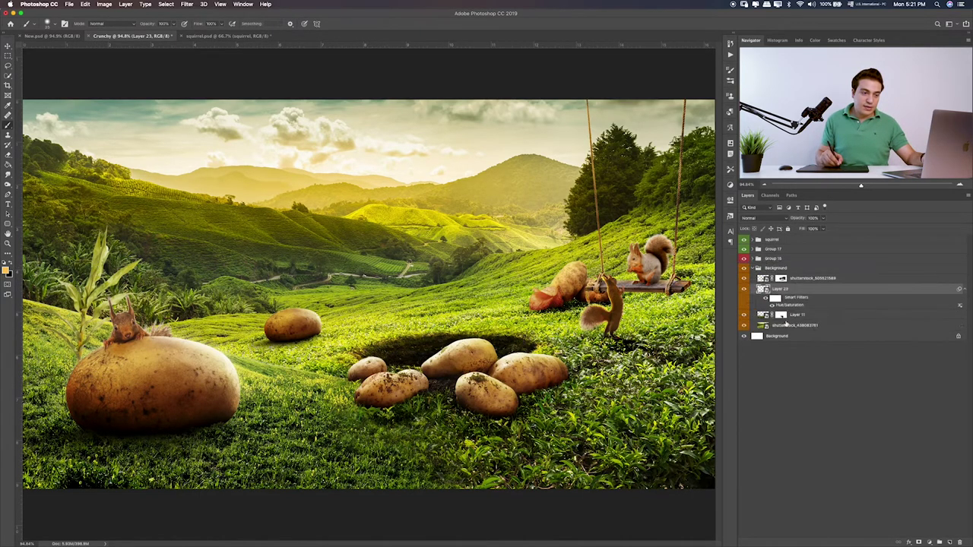
{"action": "key", "text": "ctrl+bracketleft"}
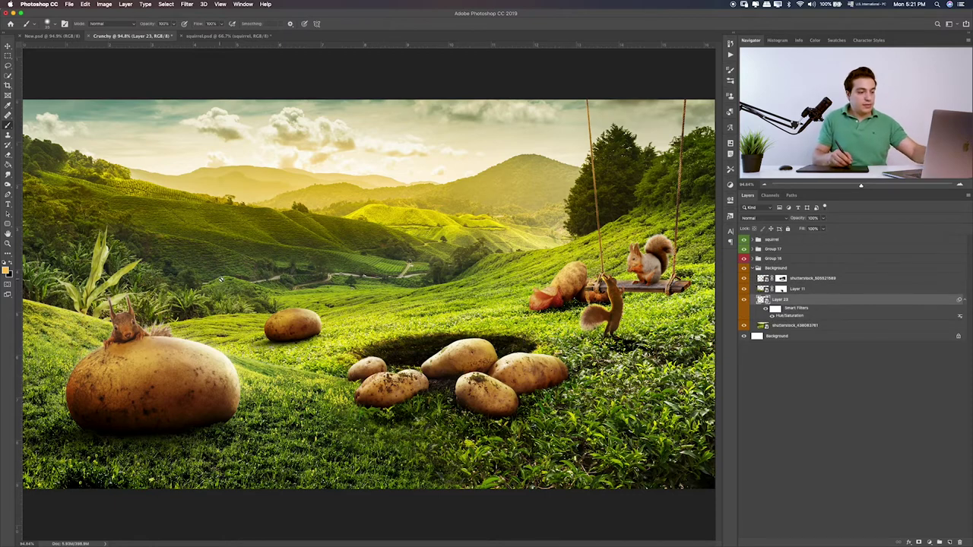
- Shrink the corn plant and nudge it right to sit behind the left potato
{"action": "key", "text": "ctrl+t"}
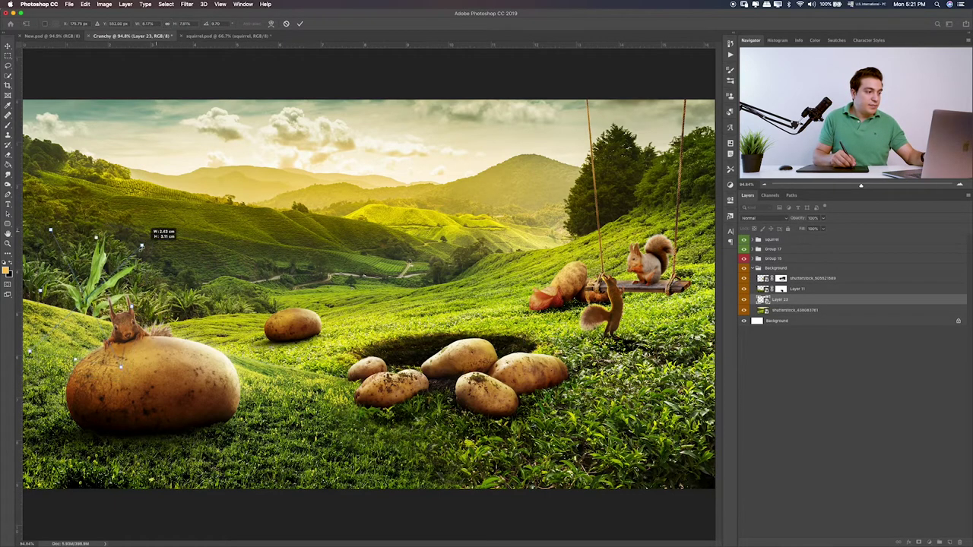
{"action": "left_click_drag", "start_coordinate": [139, 244], "coordinate": [135, 252]}
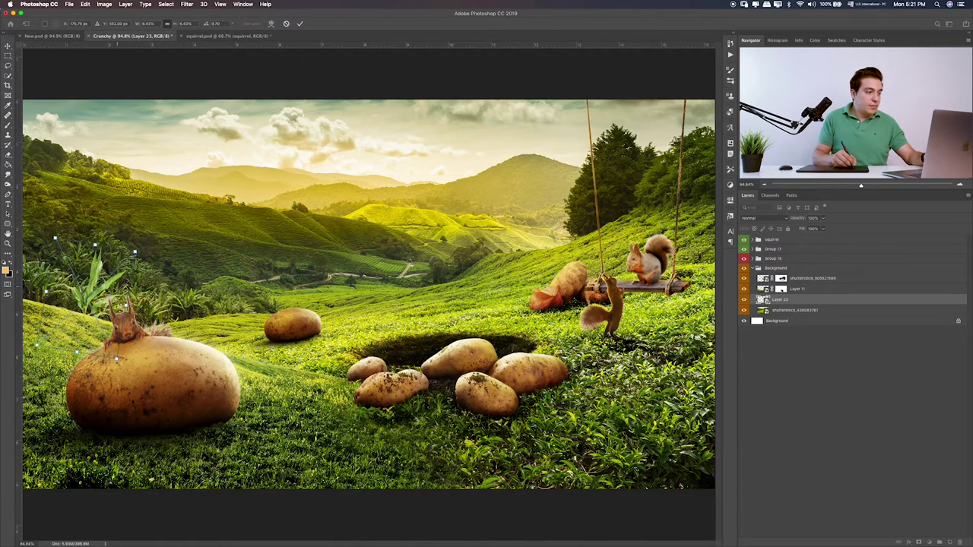
{"action": "left_click_drag", "start_coordinate": [112, 290], "coordinate": [131, 289]}
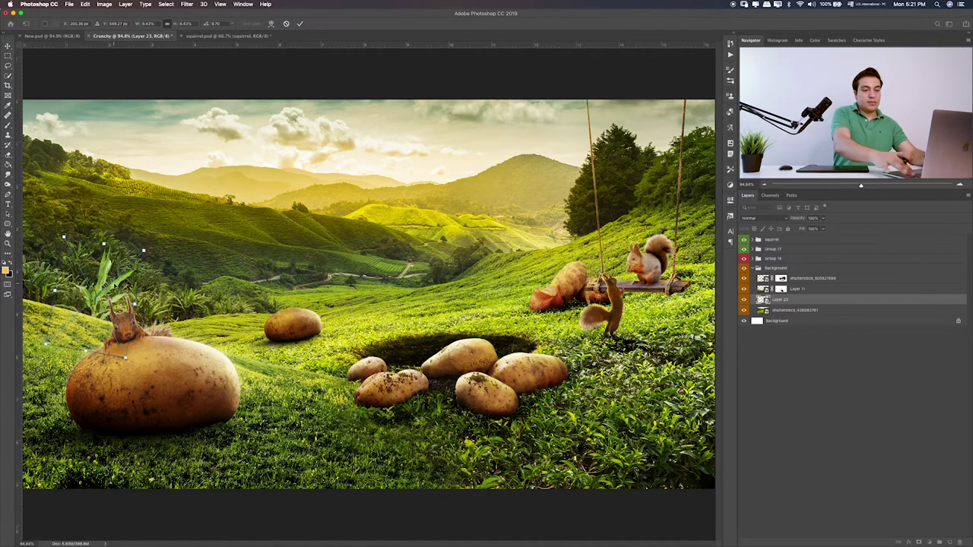
{"action": "key", "text": "Return"}
- Browse the asset folder and preview the squirrel and sun image files
{"action": "key", "text": "b"}
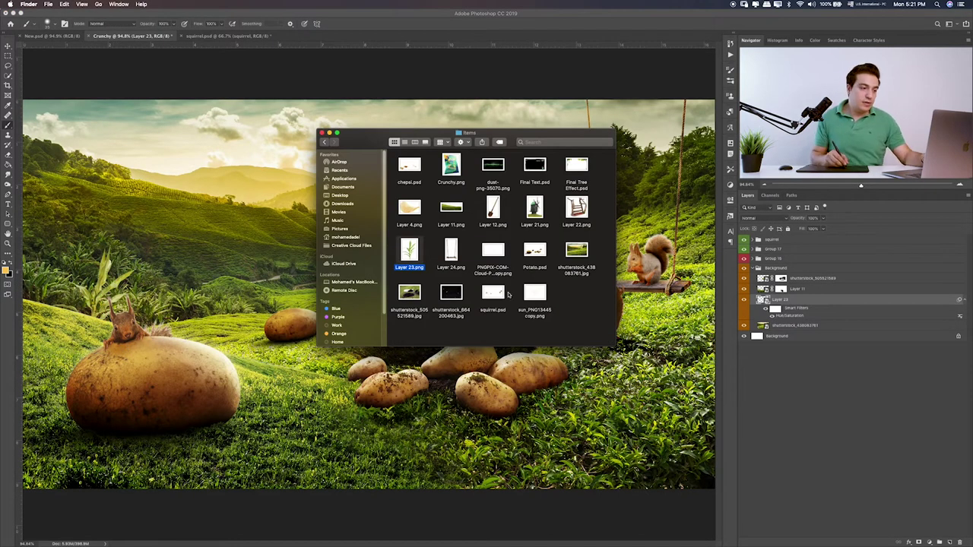
{"action": "key", "text": "Down"}
{"action": "key", "text": "Right"}
{"action": "key", "text": "Right"}
{"action": "key", "text": "space"}
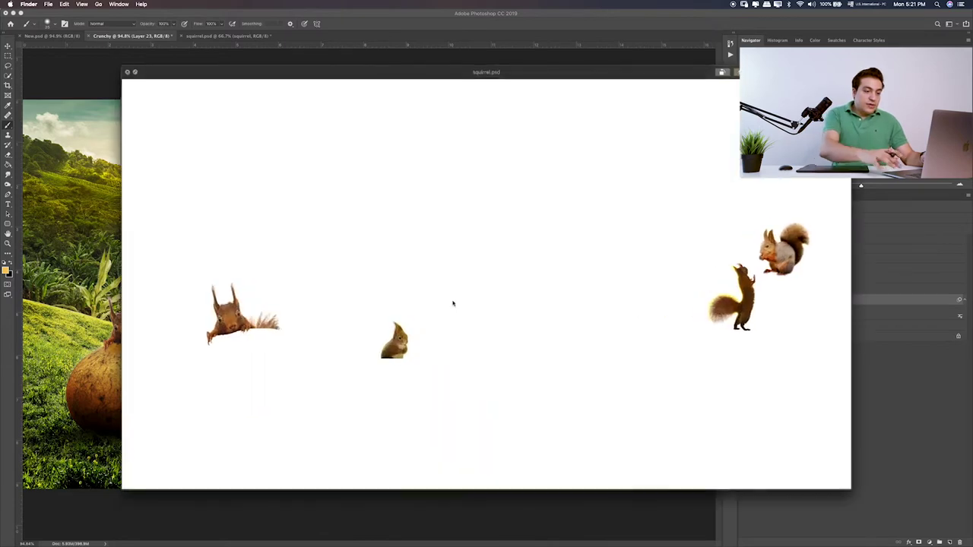
{"action": "key", "text": "space"}
{"action": "key", "text": "Right"}
{"action": "key", "text": "space"}
{"action": "key", "text": "space"}
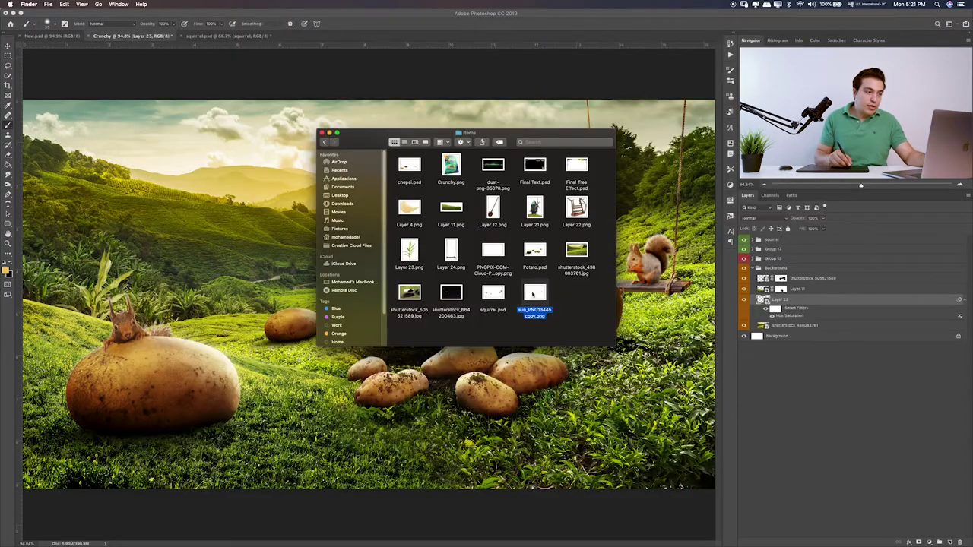
- Paste the sun image, shrink it and place it over the distant hills
{"action": "left_click", "coordinate": [251, 240]}
{"action": "key", "text": "ctrl+v"}
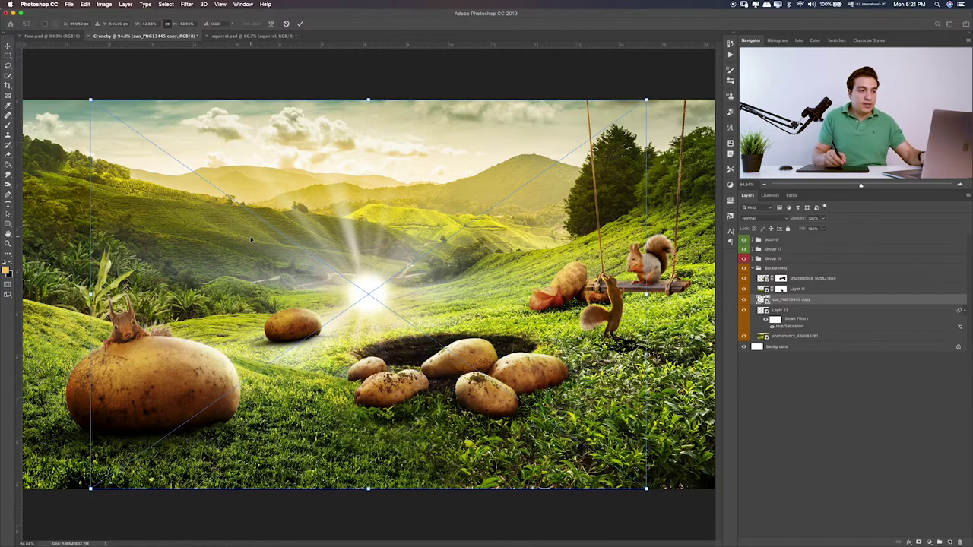
{"action": "left_click_drag", "start_coordinate": [647, 100], "coordinate": [274, 360]}
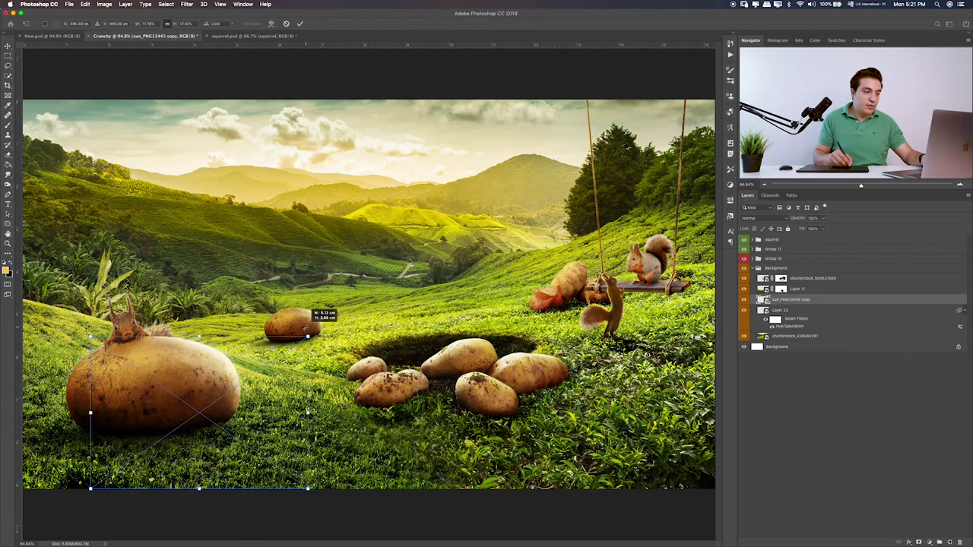
{"action": "left_click_drag", "start_coordinate": [230, 417], "coordinate": [364, 166]}
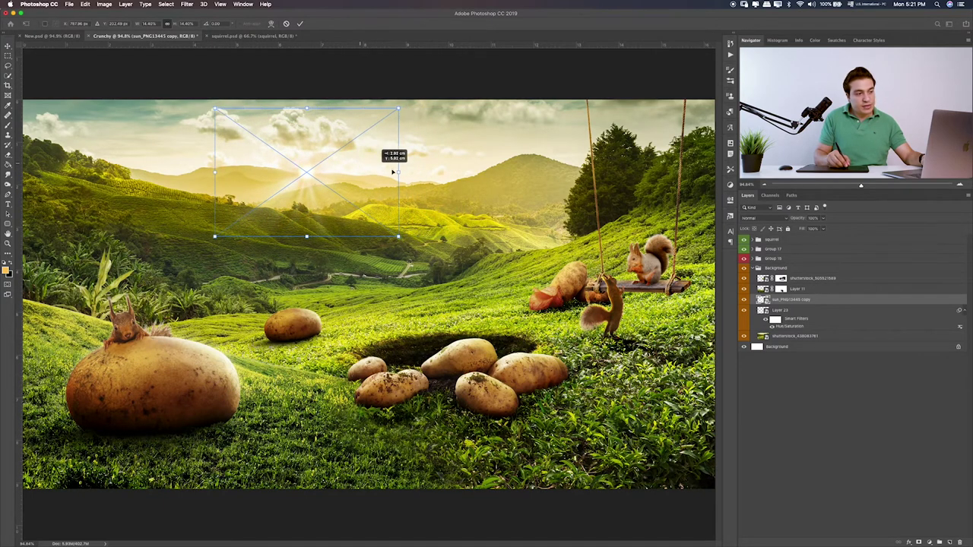
{"action": "mouse_move", "coordinate": [364, 167]}
{"action": "left_mouse_down"}
{"action": "mouse_move", "coordinate": [465, 173]}
{"action": "mouse_move", "coordinate": [454, 186]}
{"action": "left_mouse_up"}
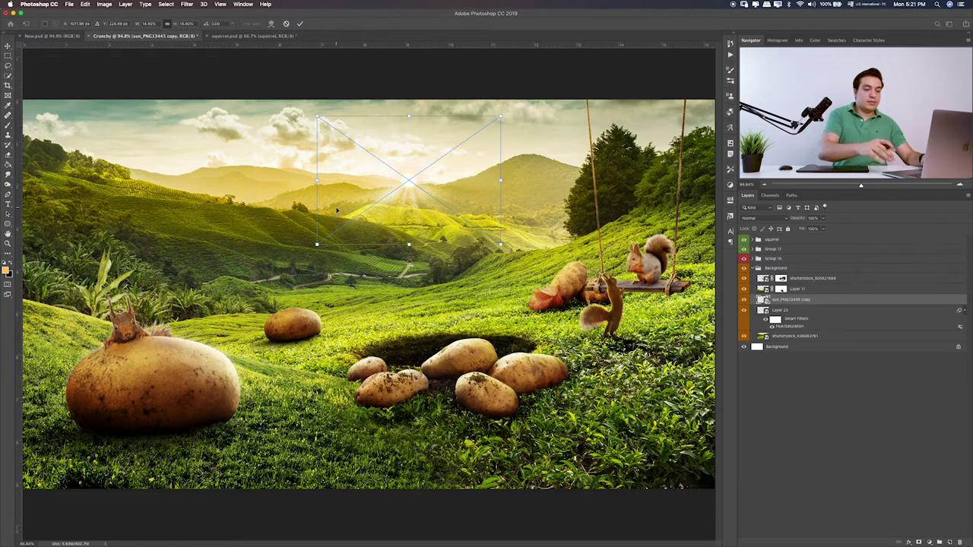
{"action": "key", "text": "Return"}
- Toggle the layout guides to check placement and undo the sun's last move
{"action": "key", "text": "b"}
{"action": "key", "text": "ctrl+semicolon"}
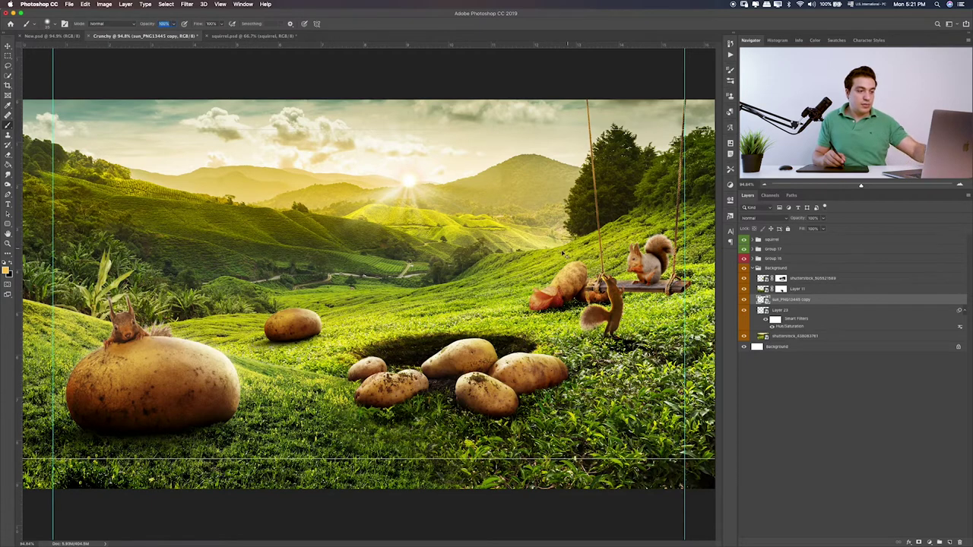
{"action": "key", "text": "ctrl+semicolon"}
{"action": "key", "text": "ctrl+z"}
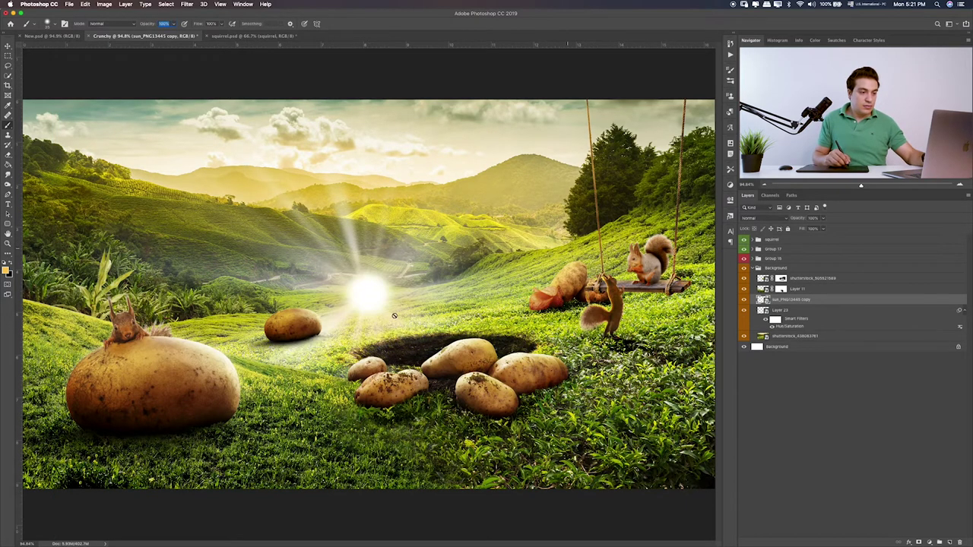
- Move the sun layer to the top and group it as 'Effects'
{"action": "left_click_drag", "start_coordinate": [787, 296], "coordinate": [789, 239]}
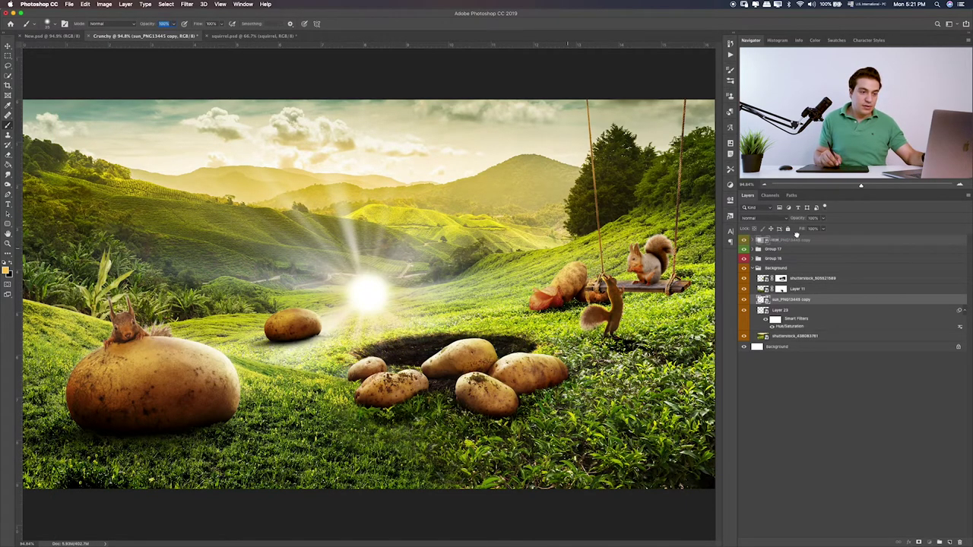
{"action": "key", "text": "ctrl+g"}
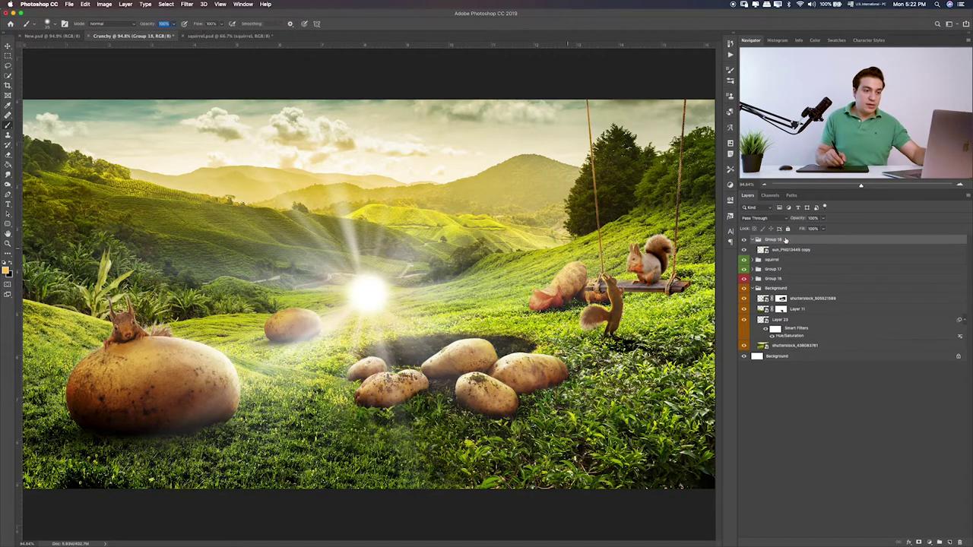
{"action": "double_click", "coordinate": [775, 241]}
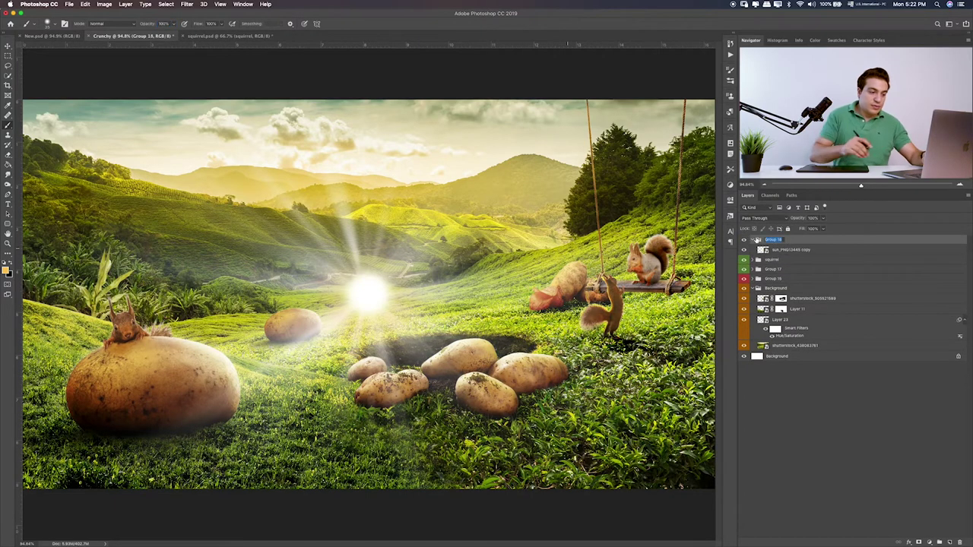
{"action": "type", "text": "ects"}
{"action": "key", "text": "Return"}
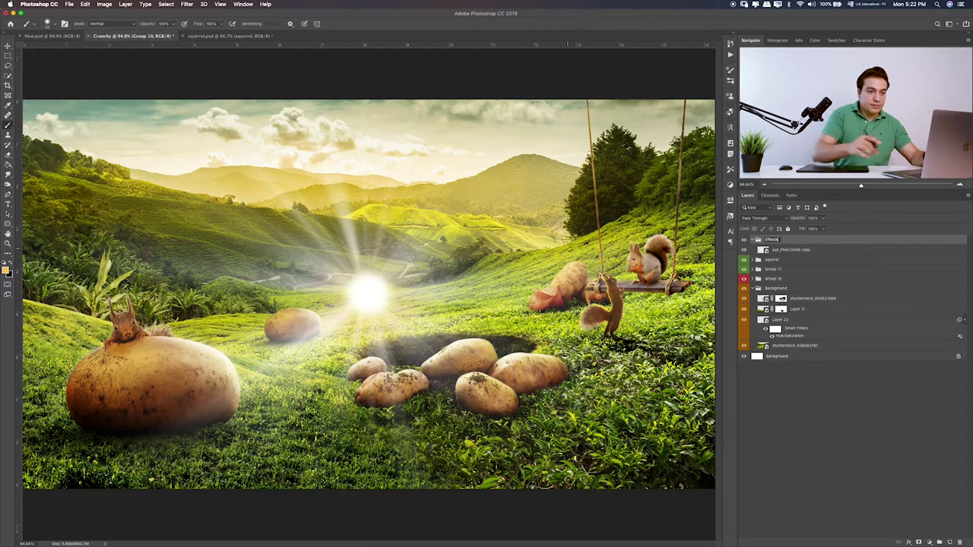
- Shrink the sun image and move it up over the left hills
{"action": "left_click", "coordinate": [821, 250]}
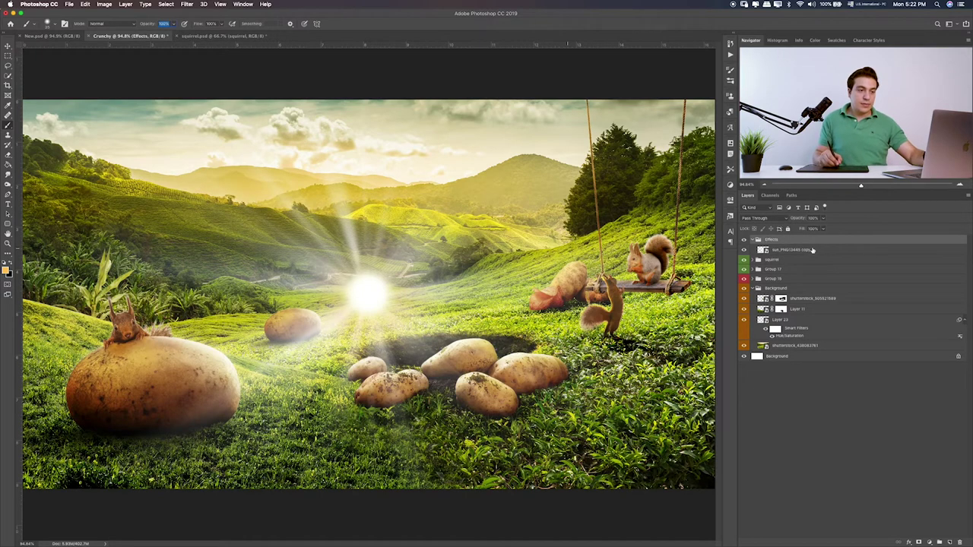
{"action": "key", "text": "ctrl+t"}
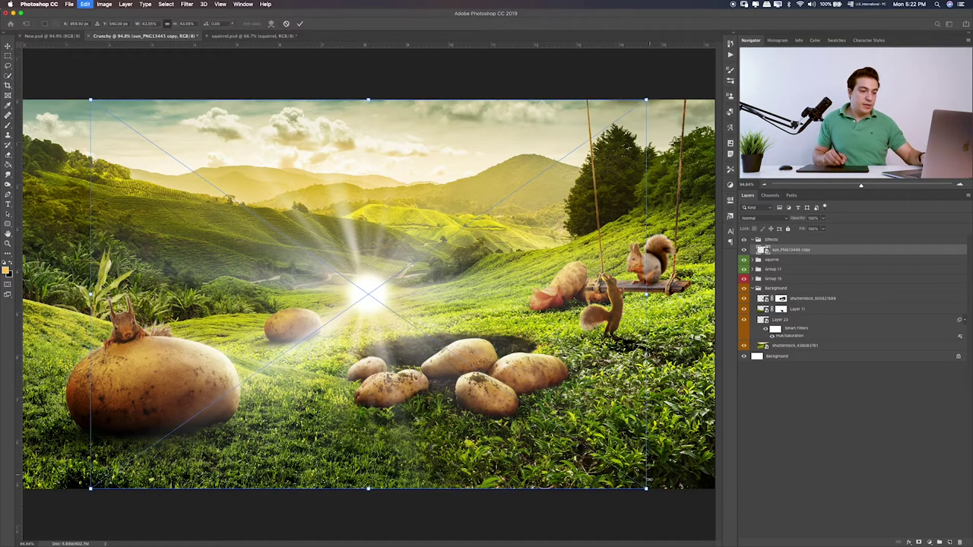
{"action": "left_click_drag", "start_coordinate": [647, 487], "coordinate": [297, 329]}
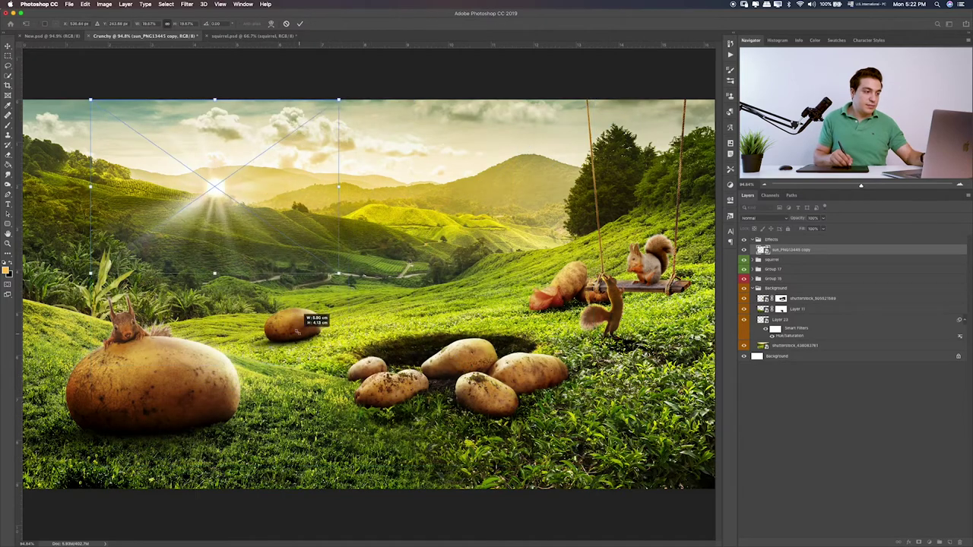
{"action": "left_click_drag", "start_coordinate": [220, 206], "coordinate": [405, 196]}
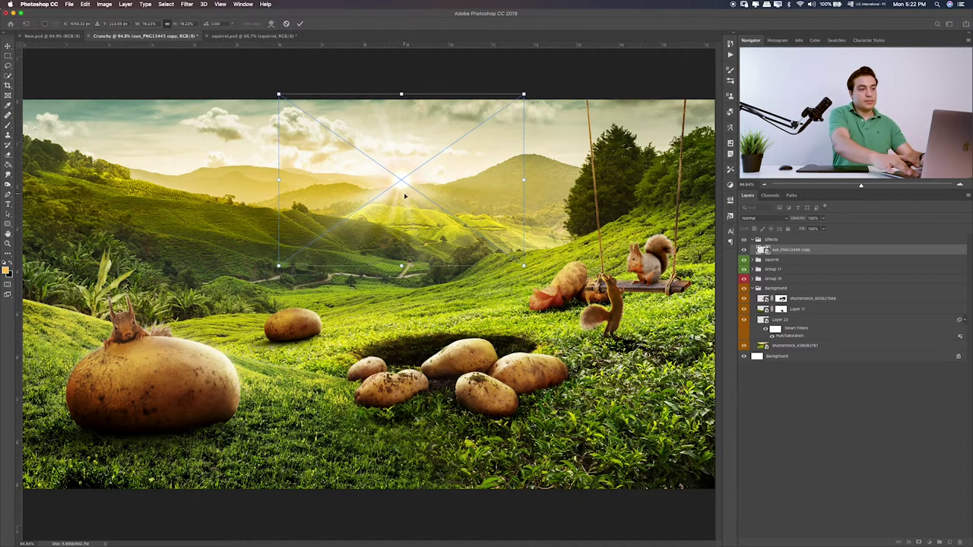
{"action": "key", "text": "Return"}
{"action": "key", "text": "b"}
{"action": "key", "text": "v"}
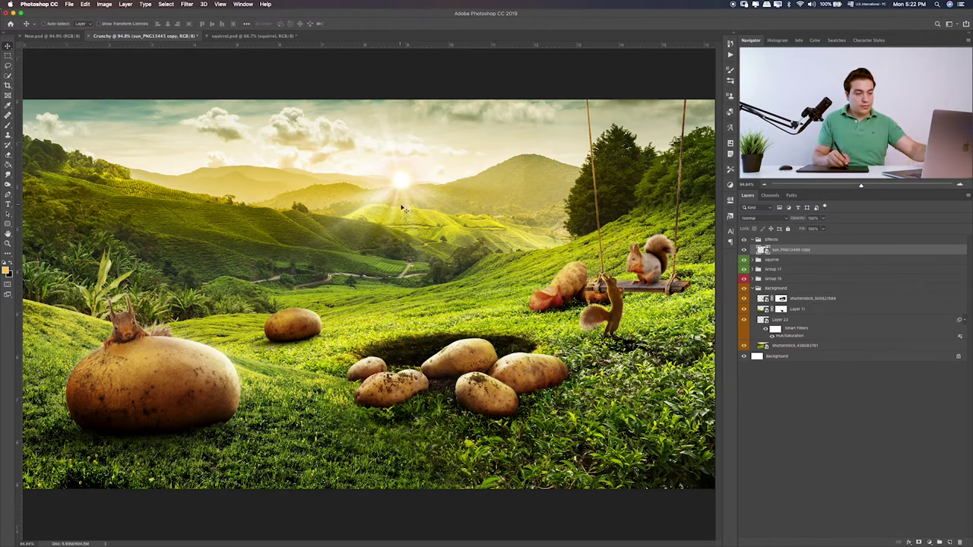
- Duplicate the sun glow layer and enlarge the copy from its centre
{"action": "key", "text": "ctrl+j"}
{"action": "key", "text": "ctrl+t"}
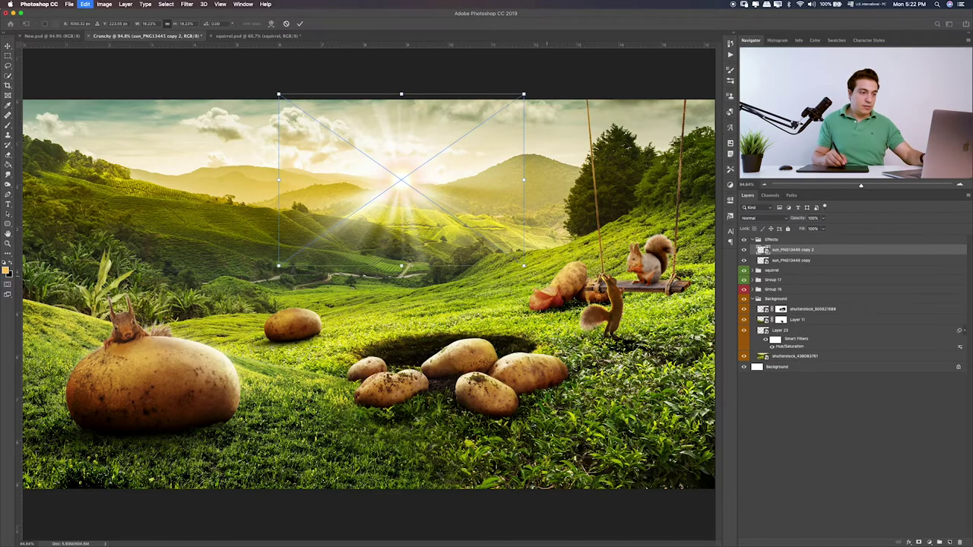
{"action": "mouse_move", "coordinate": [524, 266]}
{"action": "left_mouse_down"}
{"action": "mouse_move", "coordinate": [736, 332]}
{"action": "mouse_move", "coordinate": [627, 312]}
{"action": "left_mouse_up"}
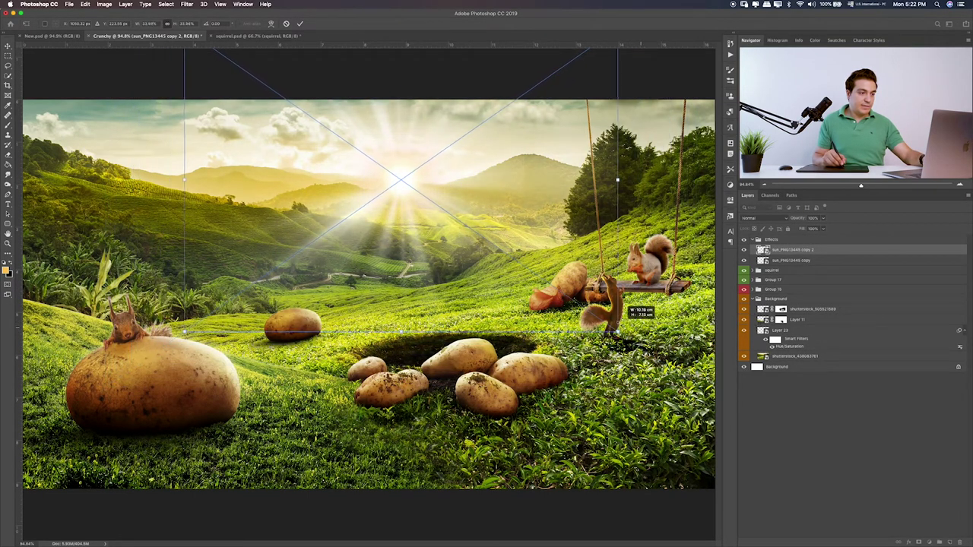
{"action": "key", "text": "Return"}
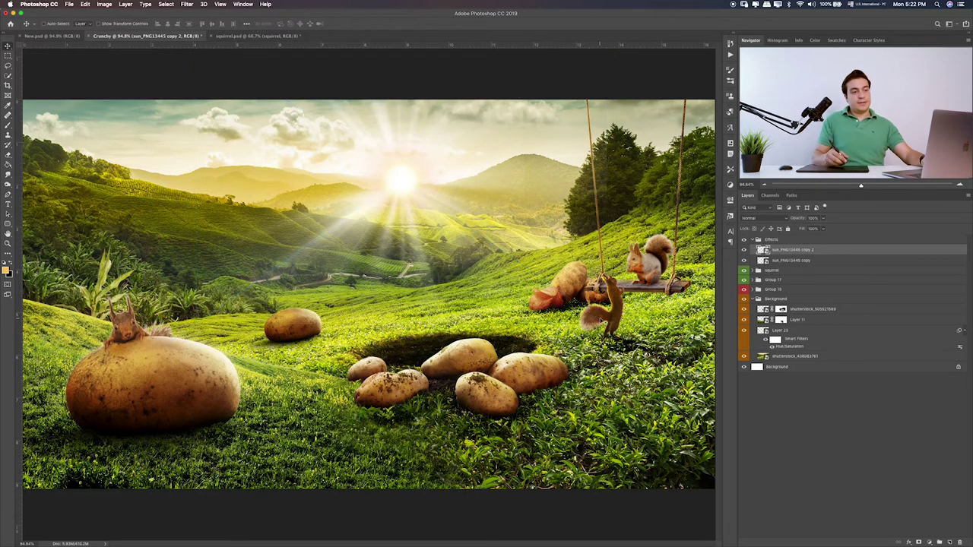
- Add a layer mask to the sun_PNG13445 copy layer
{"action": "left_click", "coordinate": [744, 260]}
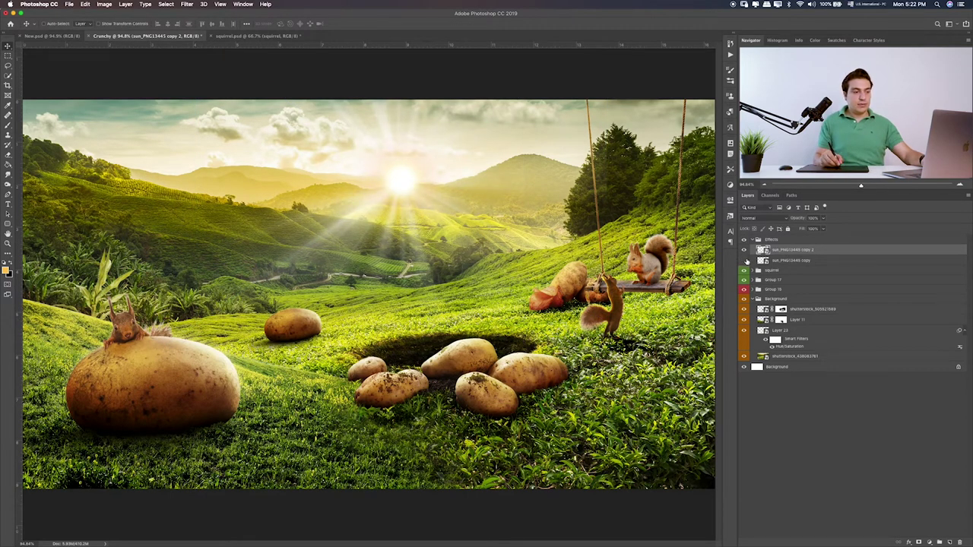
{"action": "left_click", "coordinate": [745, 261]}
{"action": "left_click", "coordinate": [756, 260]}
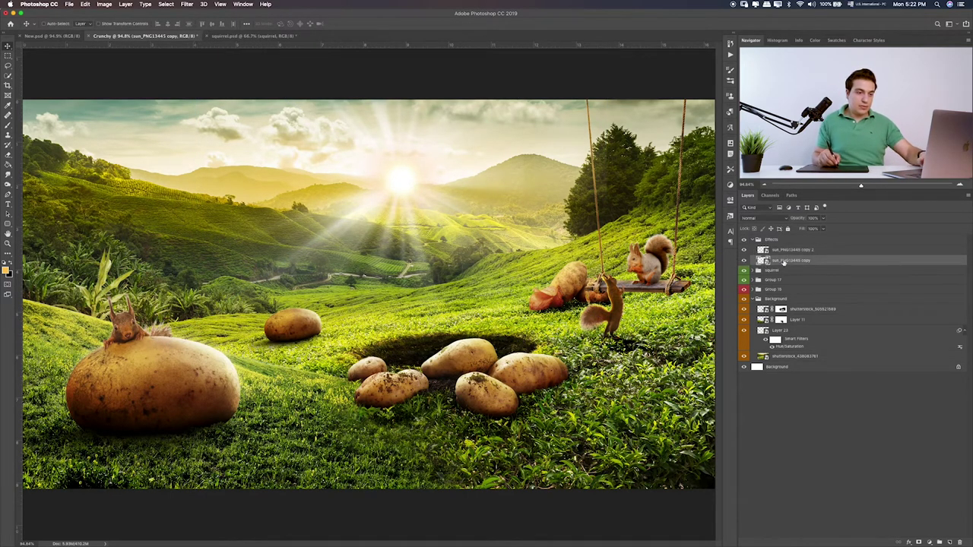
{"action": "left_click", "coordinate": [918, 542]}
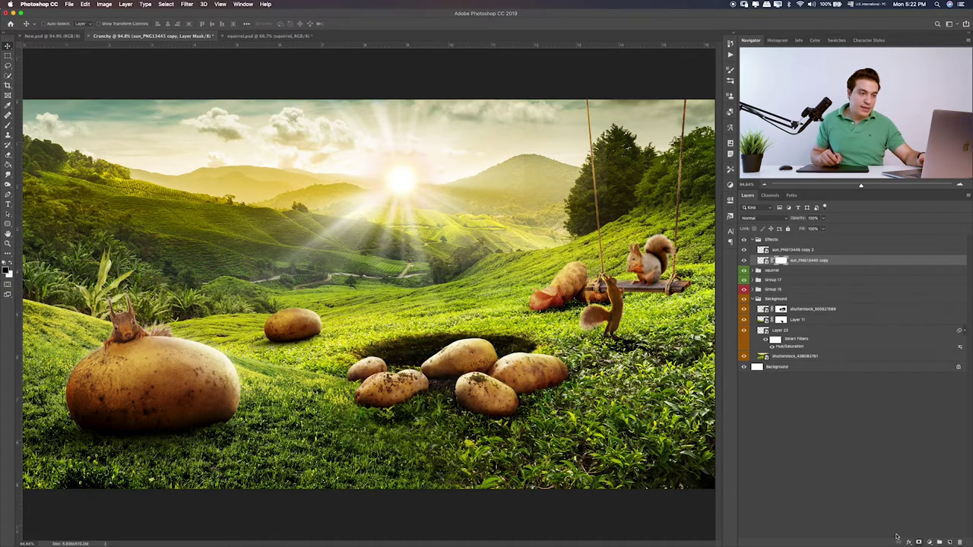
{"action": "key", "text": "b"}
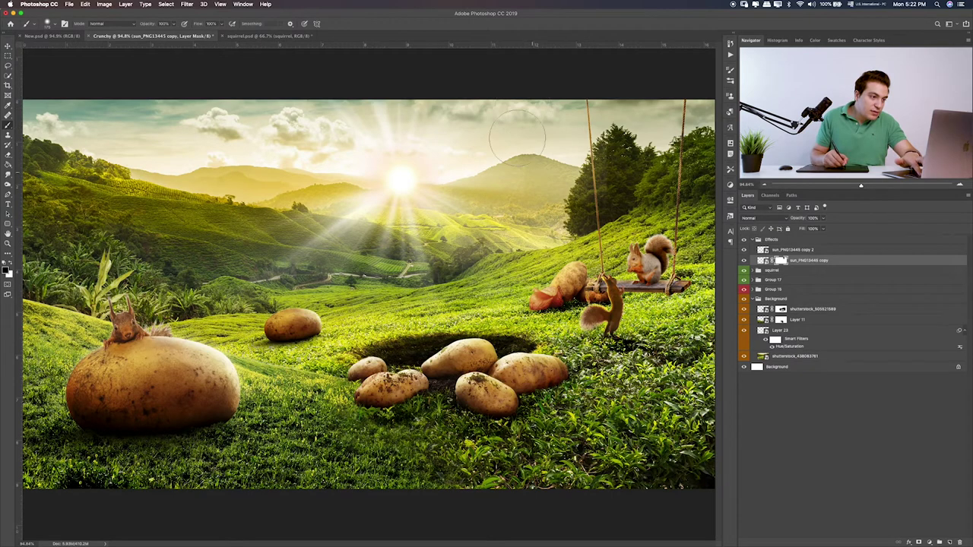
- Mask sun_PNG13445 copy 2 and fade part of its glow with a 40% brush
{"action": "left_click", "coordinate": [787, 250]}
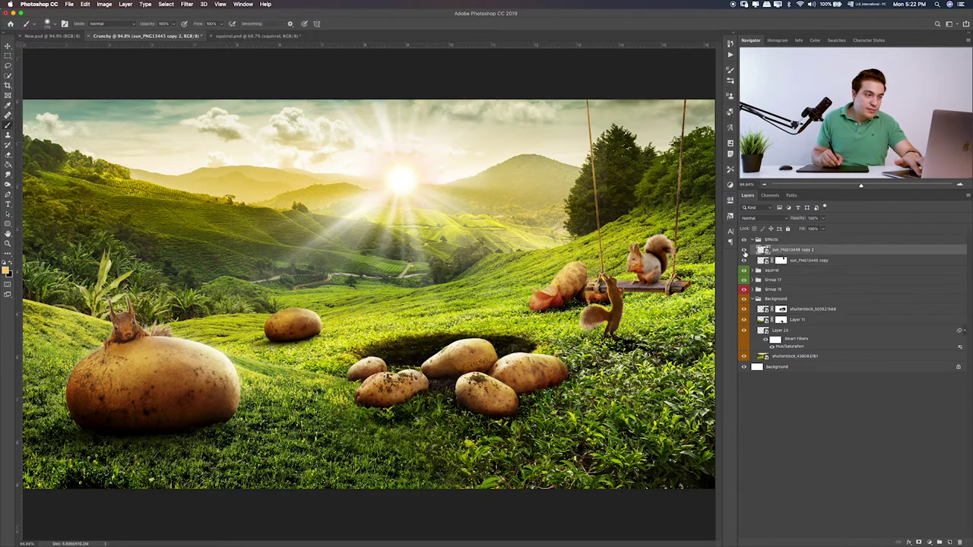
{"action": "left_click", "coordinate": [744, 260]}
{"action": "left_click", "coordinate": [744, 260]}
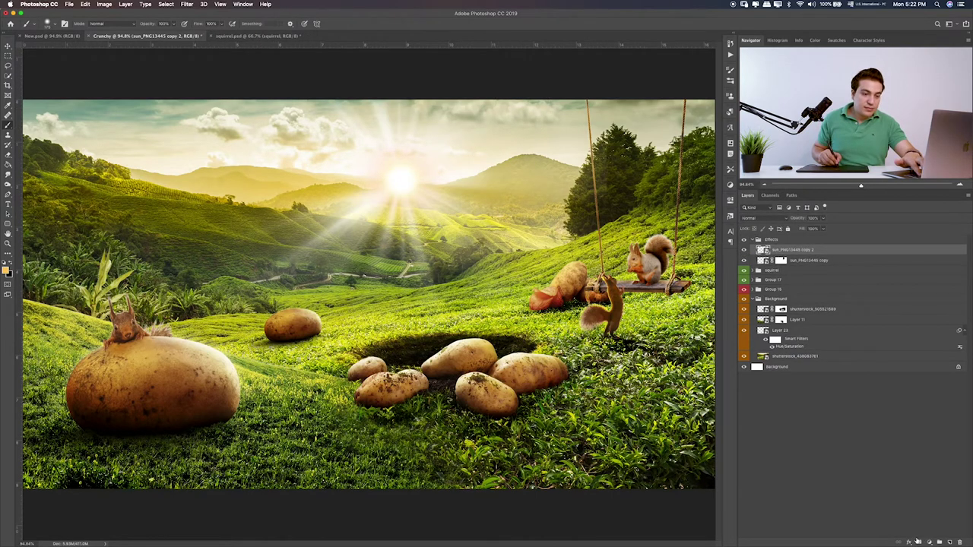
{"action": "left_click", "coordinate": [918, 542]}
{"action": "key", "text": "4"}
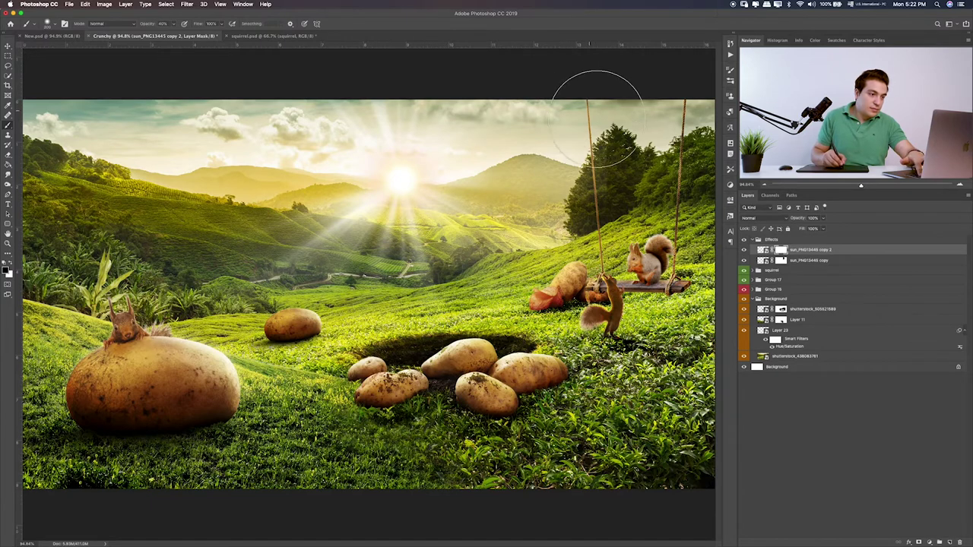
{"action": "left_click_drag", "start_coordinate": [291, 363], "coordinate": [204, 211]}
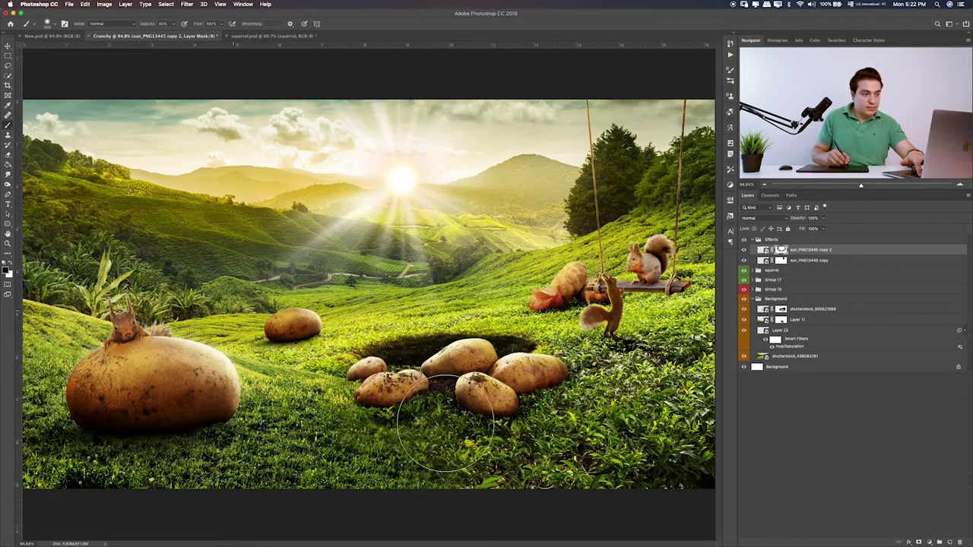
- Set both sun layers to 67% opacity and add a new empty layer
{"action": "left_click", "coordinate": [819, 262], "text": "shift"}
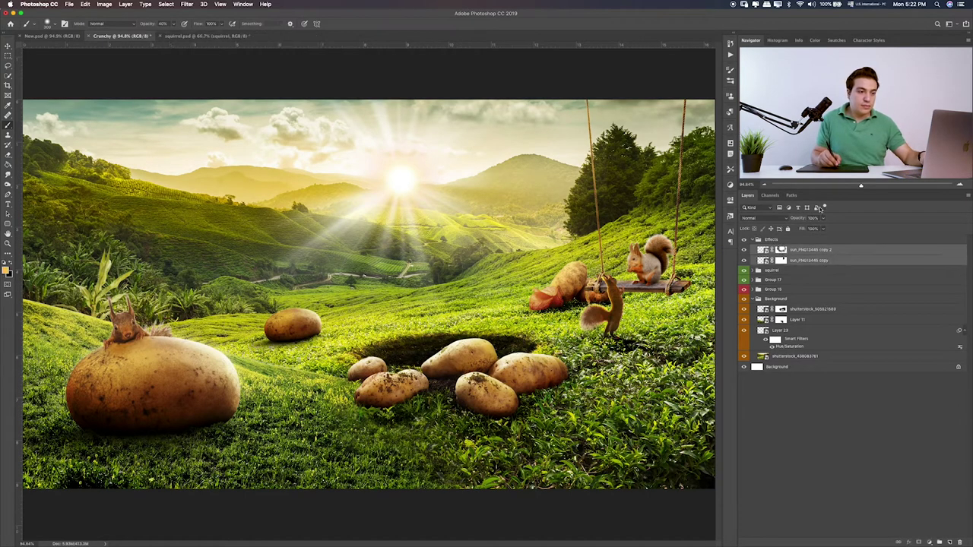
{"action": "left_click_drag", "start_coordinate": [821, 228], "coordinate": [812, 230]}
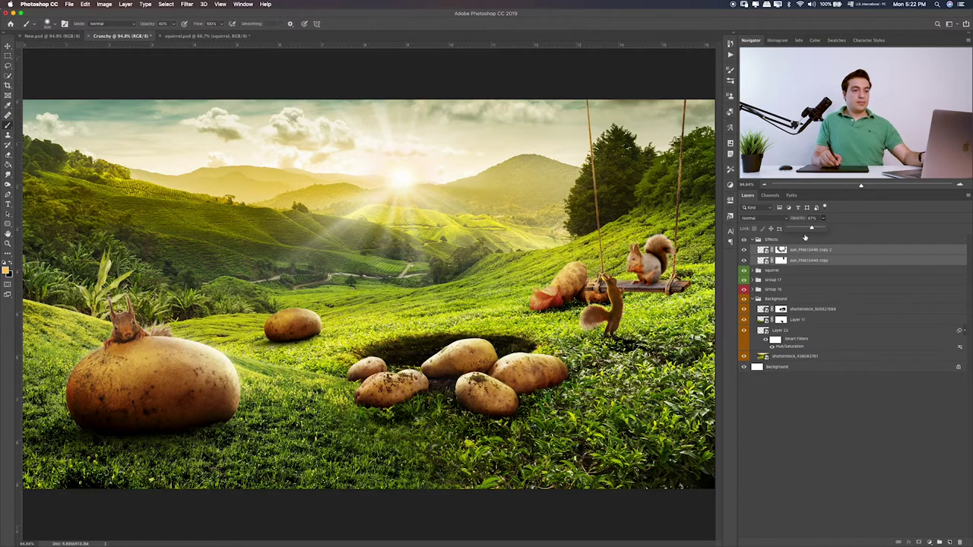
{"action": "left_click", "coordinate": [829, 262]}
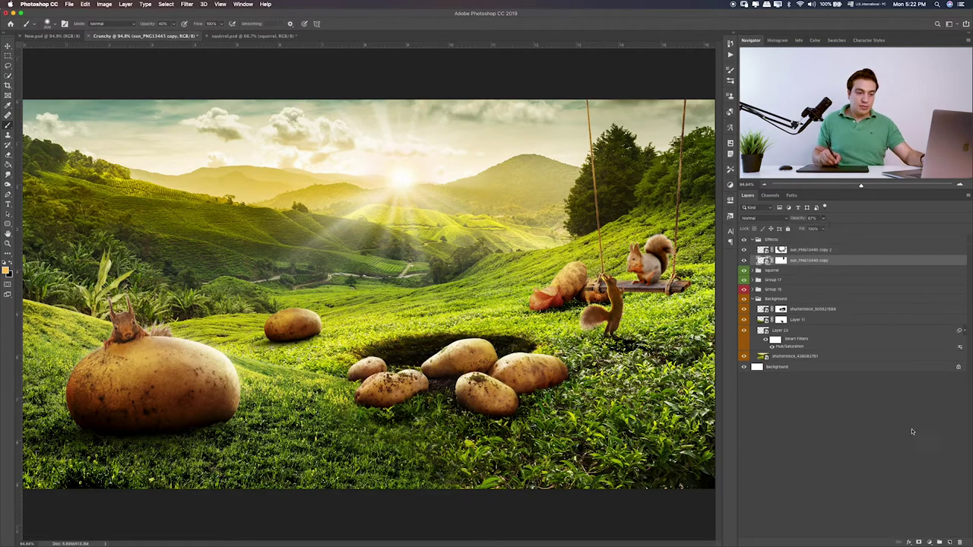
{"action": "left_click", "coordinate": [949, 542]}
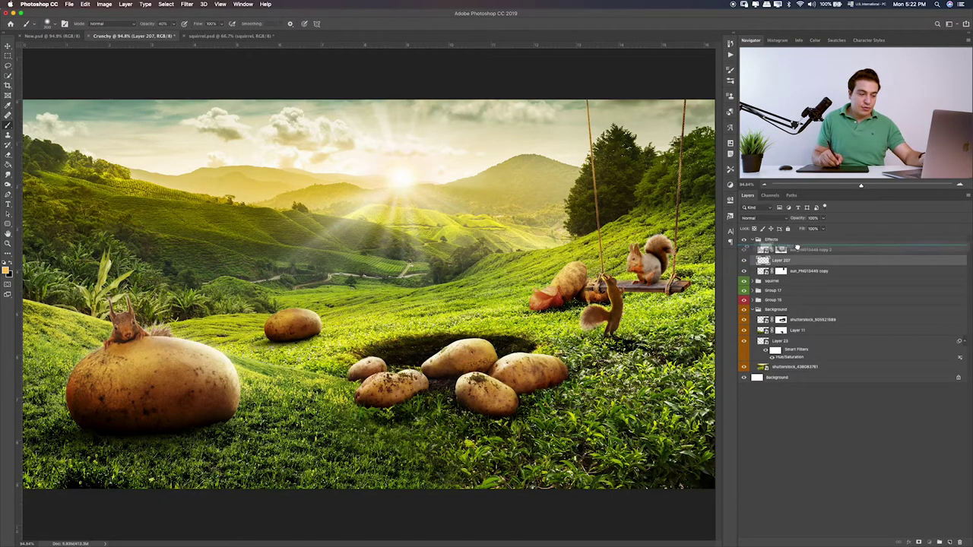
- Move Layer 207 above both sun layers and paint soft yellow over the sun
{"action": "left_click_drag", "start_coordinate": [794, 261], "coordinate": [791, 246]}
{"action": "key", "text": "g"}
{"action": "key", "text": "b"}
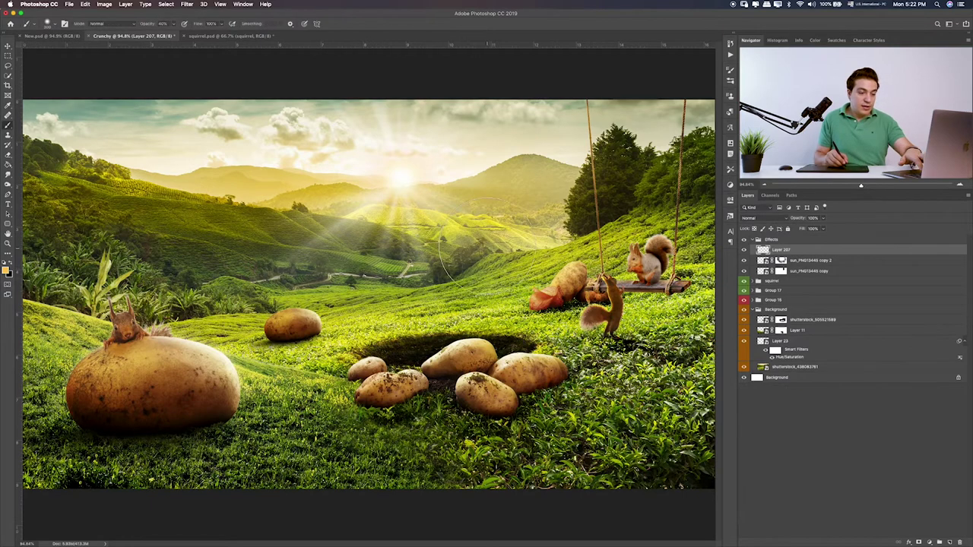
{"action": "left_click_drag", "start_coordinate": [415, 205], "coordinate": [514, 194]}
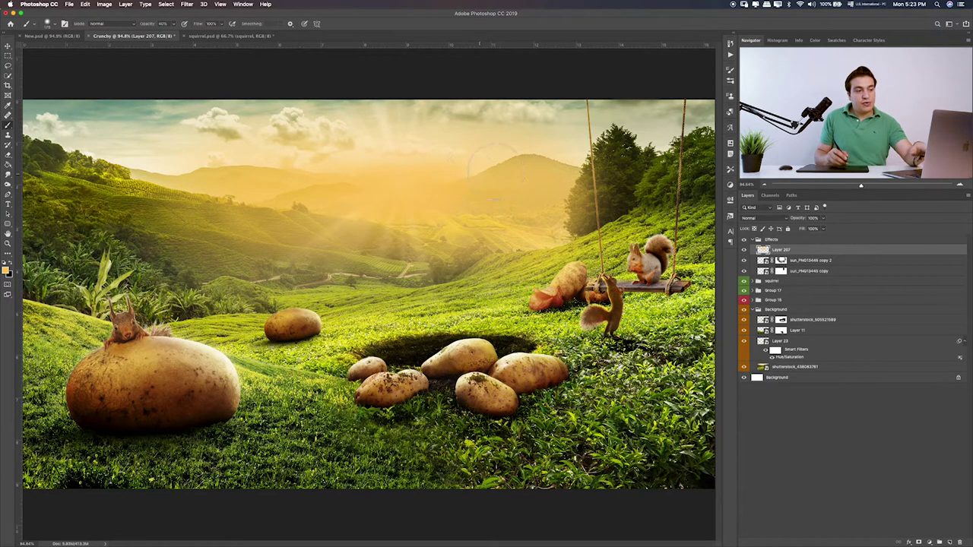
- Set Layer 207's blend mode to Soft Light
{"action": "key", "text": "v"}
{"action": "key", "text": "shift+alt+i"}
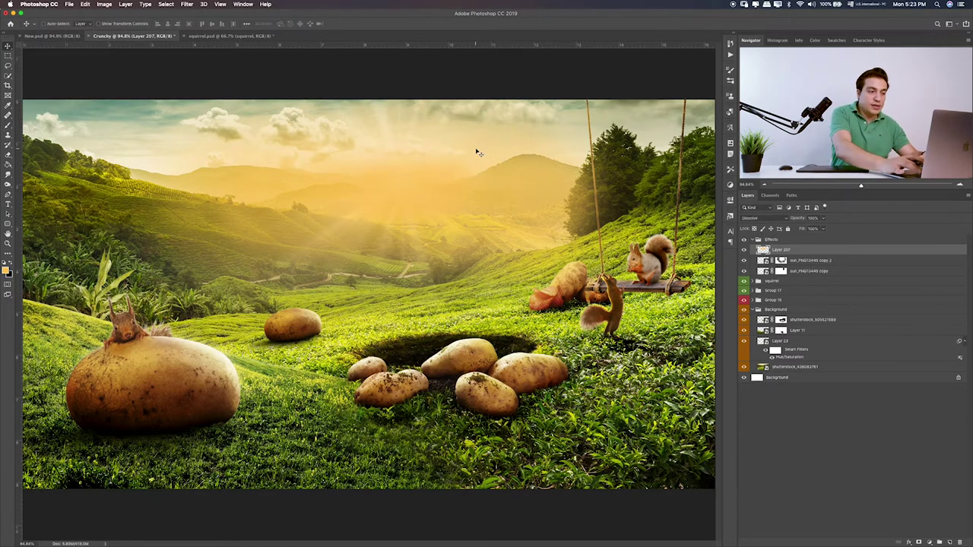
{"action": "key", "text": "shift+plus"}
{"action": "key", "text": "shift+plus"}
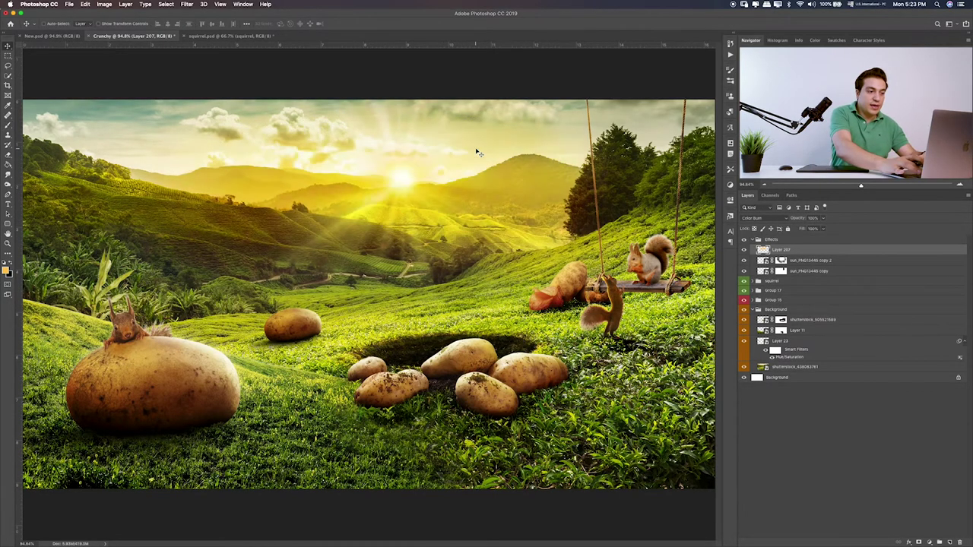
{"action": "key", "text": "shift+plus"}
{"action": "key", "text": "shift+plus"}
{"action": "key", "text": "shift+plus"}
{"action": "key", "text": "shift+plus"}
{"action": "key", "text": "shift+plus"}
{"action": "key", "text": "shift+plus"}
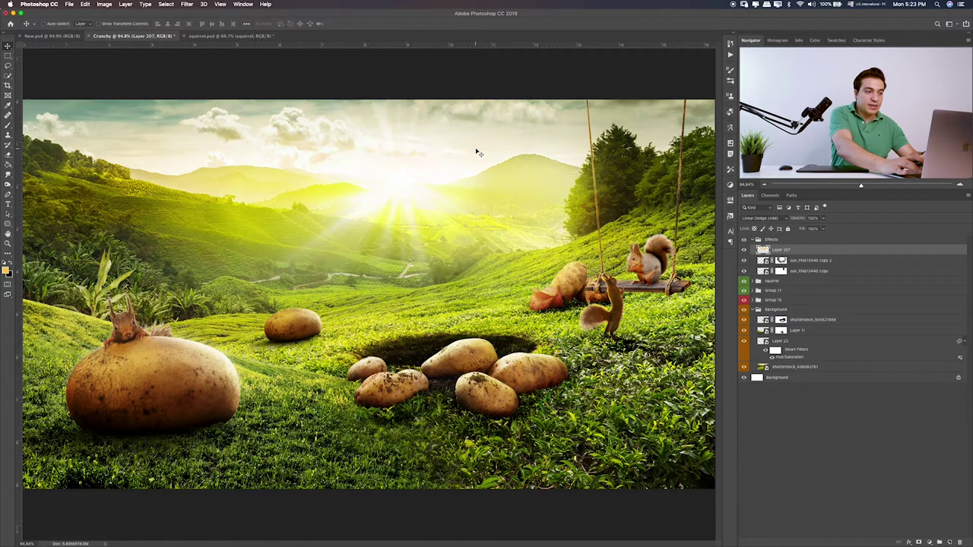
{"action": "key", "text": "shift+plus"}
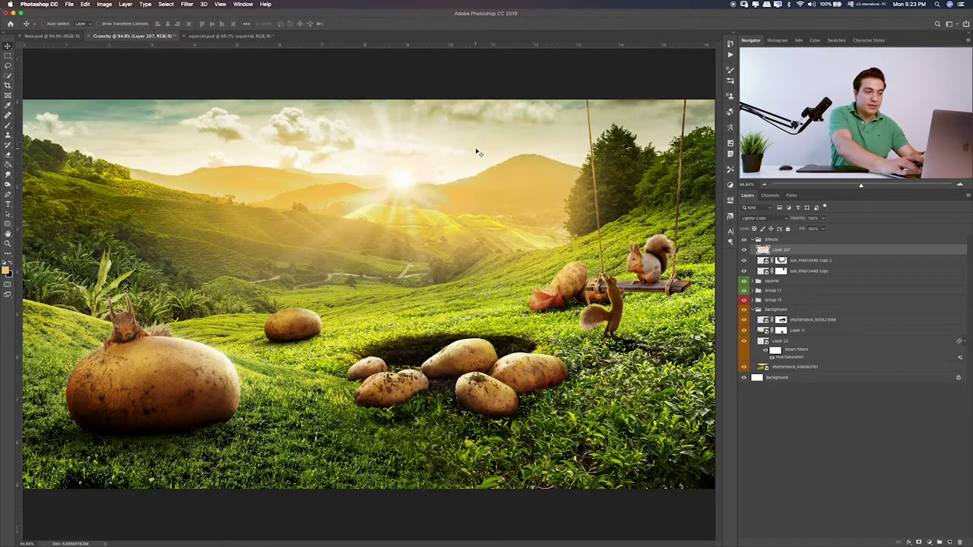
{"action": "key", "text": "shift+plus"}
{"action": "key", "text": "shift+plus"}
{"action": "key", "text": "shift+minus"}
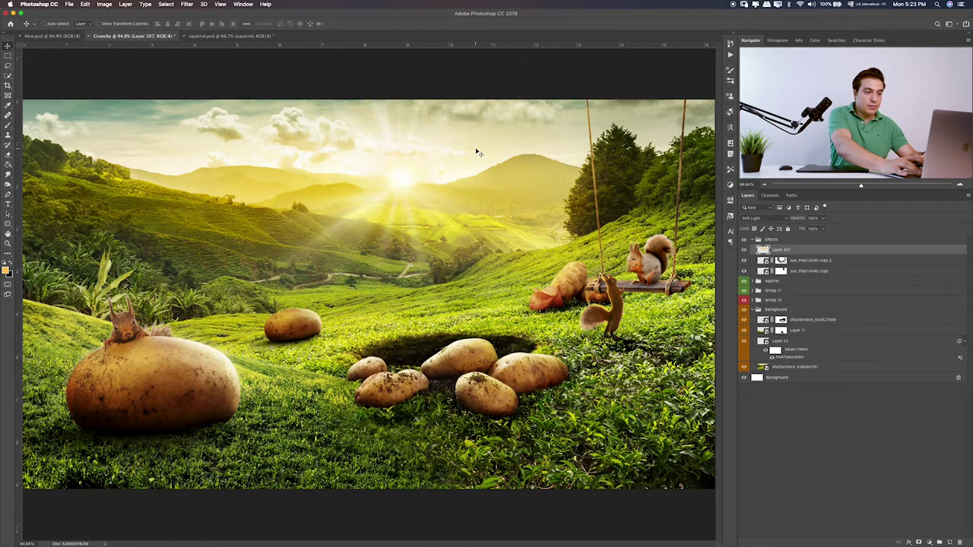
- Lower Layer 207 opacity to about 63% and toggle it to compare the glow
{"action": "key", "text": "b"}
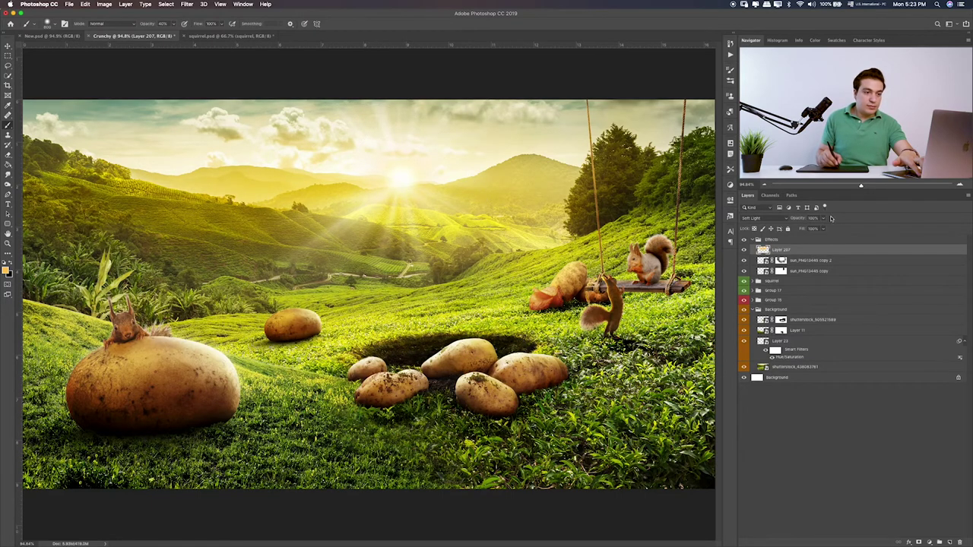
{"action": "left_click_drag", "start_coordinate": [812, 230], "coordinate": [808, 230]}
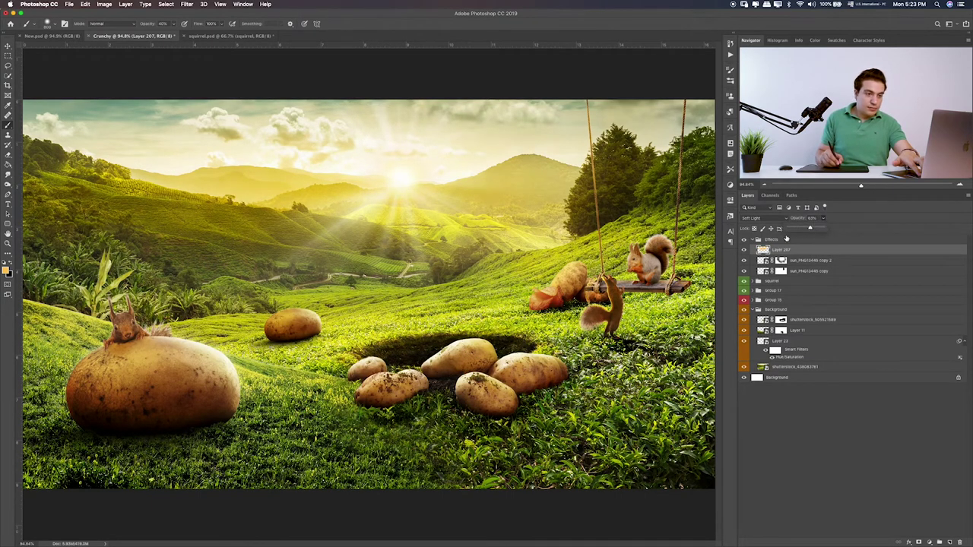
{"action": "left_click", "coordinate": [743, 250]}
{"action": "left_click", "coordinate": [744, 250]}
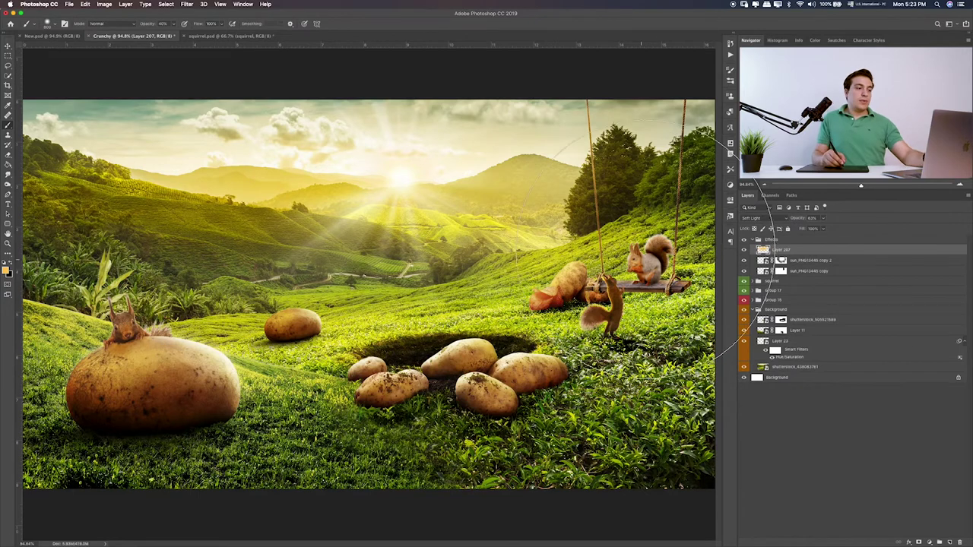
{"action": "left_click", "coordinate": [10, 56]}
{"action": "key", "text": "super+Tab"}
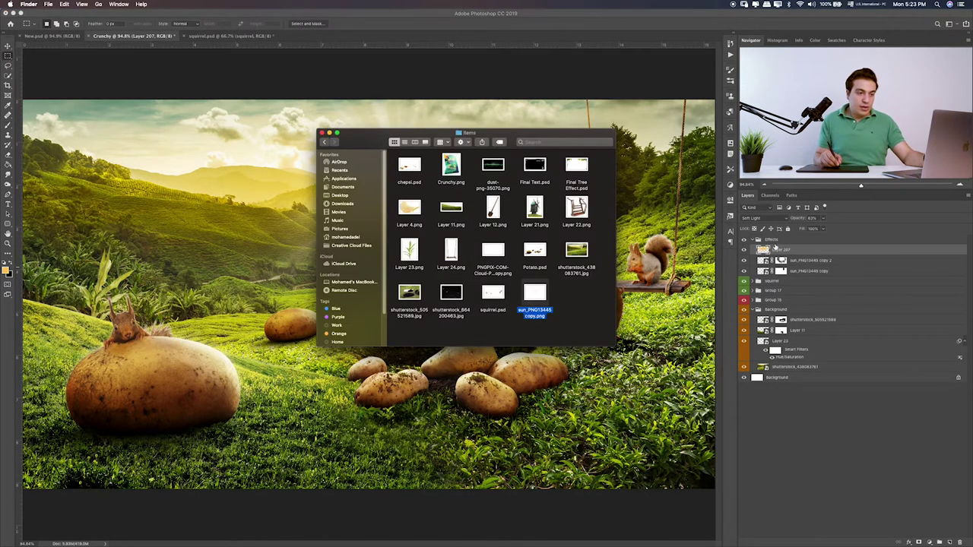
- Drag the shutterstock_864200463.jpg firefly photo from the Items folder onto the canvas
{"action": "left_click", "coordinate": [772, 239]}
{"action": "left_click", "coordinate": [758, 239]}
{"action": "key", "text": "super+Tab"}
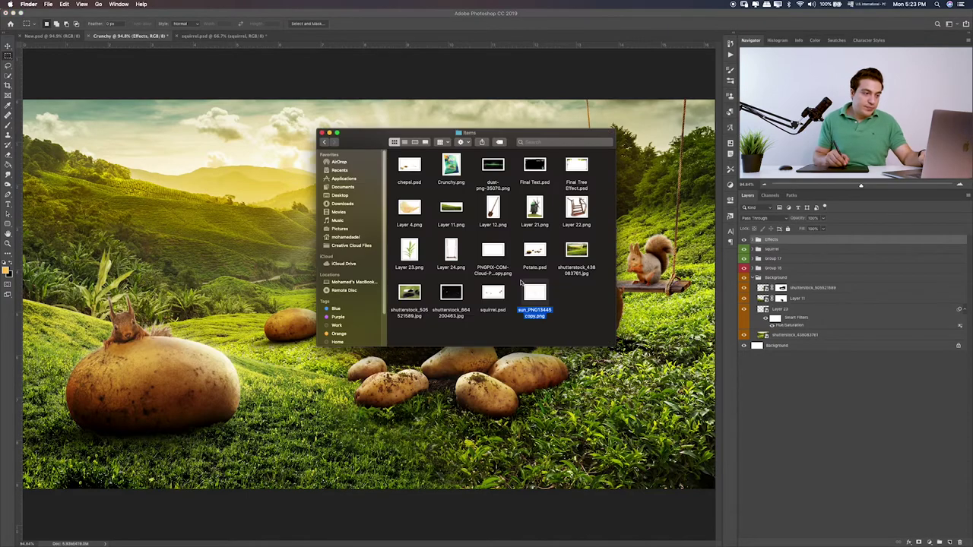
{"action": "left_click", "coordinate": [496, 292]}
{"action": "left_click", "coordinate": [456, 294]}
{"action": "key", "text": "space"}
{"action": "key", "text": "space"}
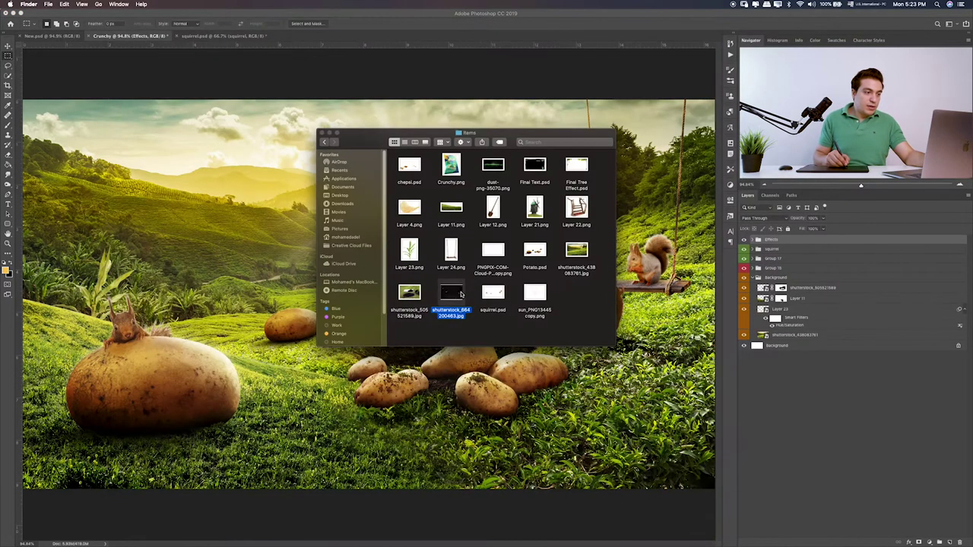
{"action": "left_click_drag", "start_coordinate": [461, 295], "coordinate": [282, 292]}
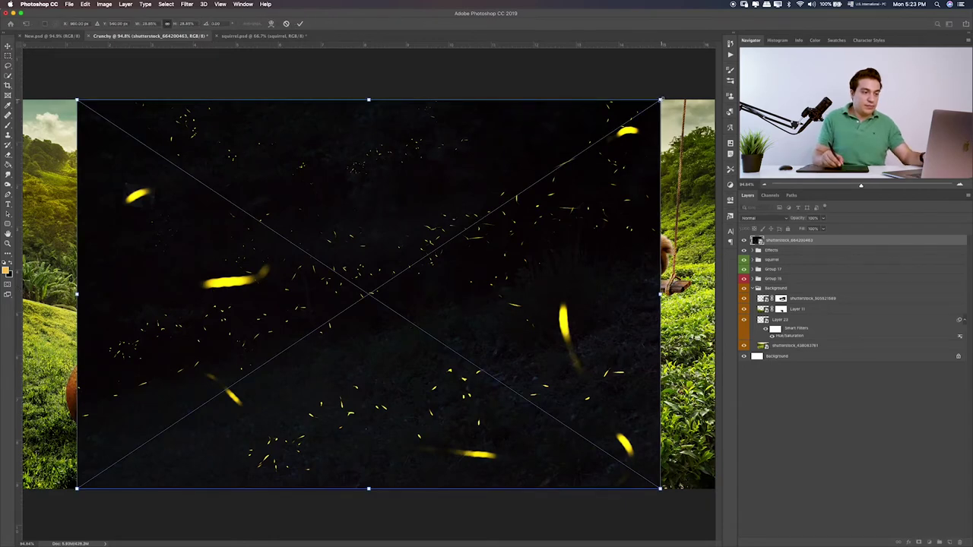
- Stretch the firefly photo across the canvas width and commit its placement
{"action": "left_click_drag", "start_coordinate": [661, 99], "coordinate": [715, 62]}
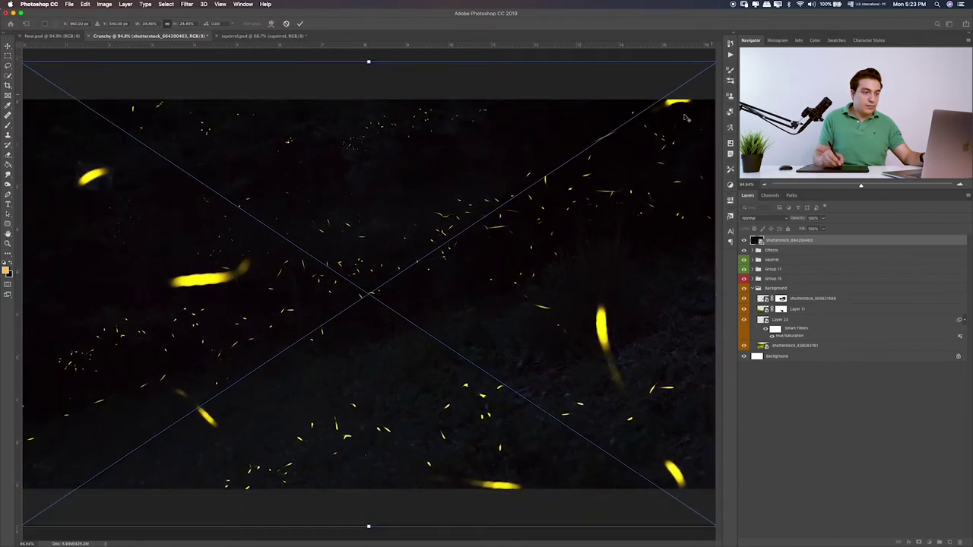
{"action": "key", "text": "Return"}
{"action": "left_click_drag", "start_coordinate": [790, 240], "coordinate": [793, 251]}
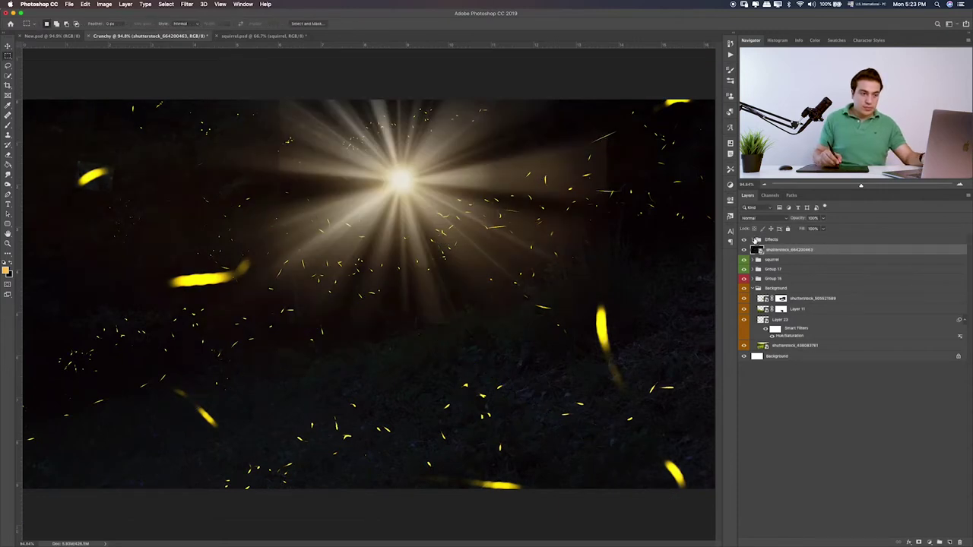
- Soften the sun copy glow's upper-left edge by painting its mask with a small brush
{"action": "left_click", "coordinate": [753, 239]}
{"action": "left_click", "coordinate": [744, 260]}
{"action": "left_click", "coordinate": [744, 260]}
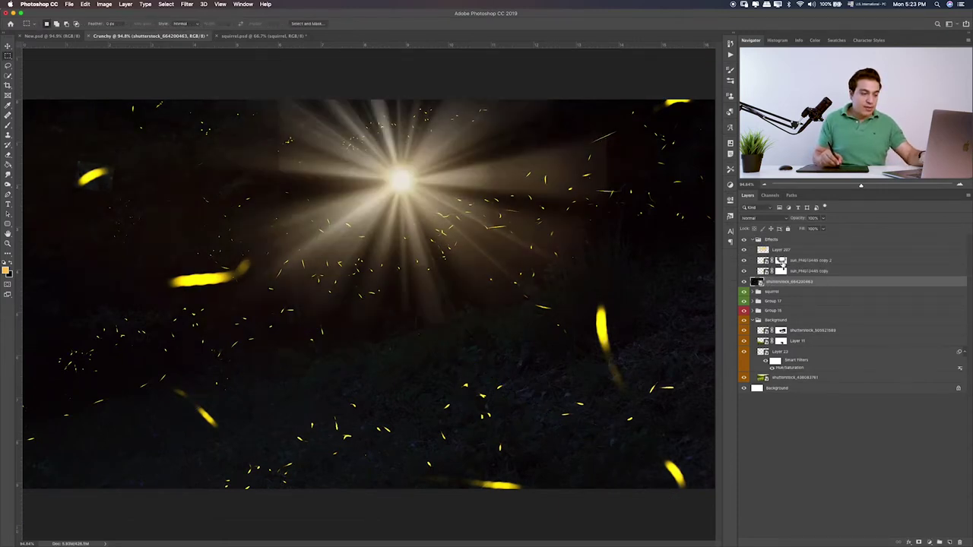
{"action": "left_click", "coordinate": [781, 260]}
{"action": "key", "text": "b"}
{"action": "key", "text": "bracketleft"}
{"action": "key", "text": "bracketleft"}
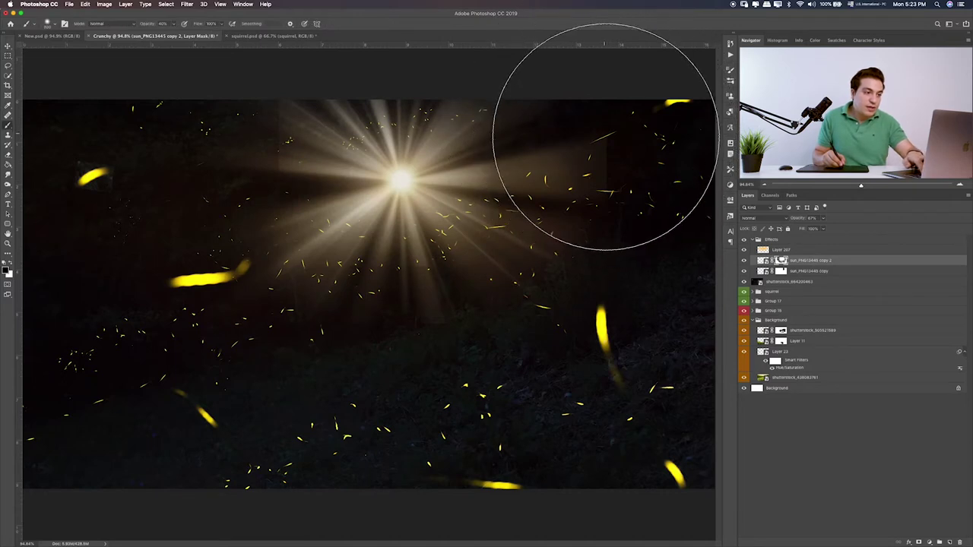
{"action": "key", "text": "bracketleft"}
{"action": "key", "text": "bracketleft"}
{"action": "key", "text": "bracketleft"}
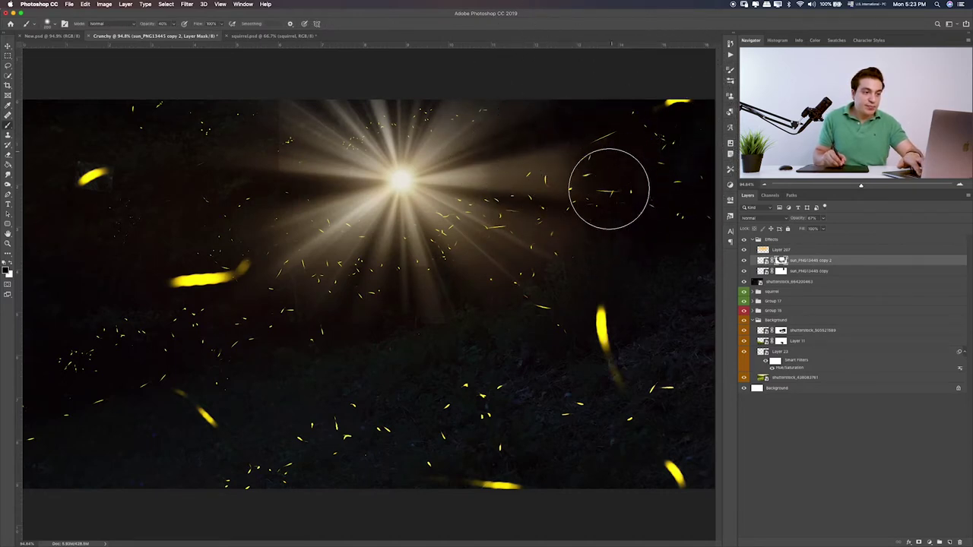
{"action": "left_click", "coordinate": [753, 269]}
{"action": "mouse_move", "coordinate": [261, 123]}
{"action": "left_mouse_down"}
{"action": "mouse_move", "coordinate": [276, 130]}
{"action": "mouse_move", "coordinate": [220, 142]}
{"action": "left_mouse_up"}
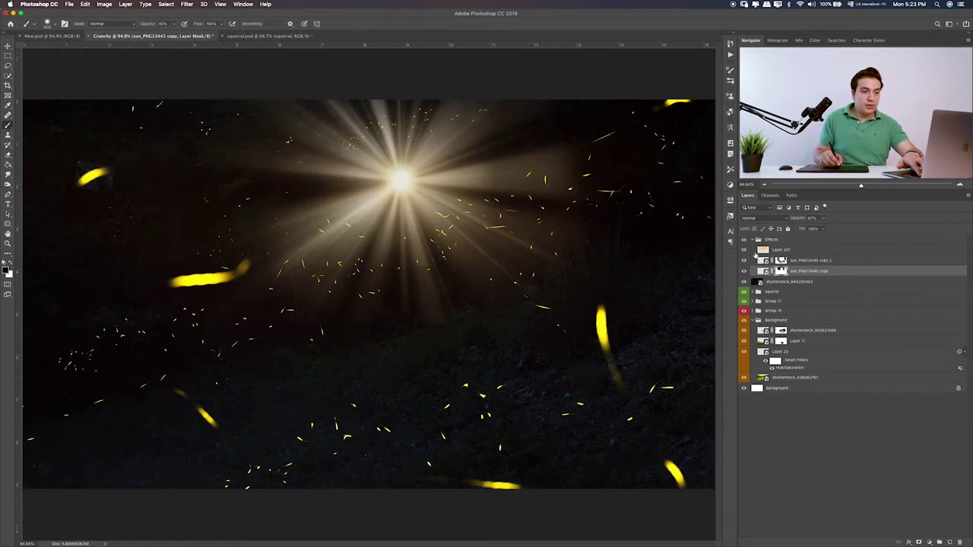
- Move the fireflies layer to the top of the Effects group and try blend modes, ending on Screen
{"action": "left_click_drag", "start_coordinate": [774, 283], "coordinate": [764, 251]}
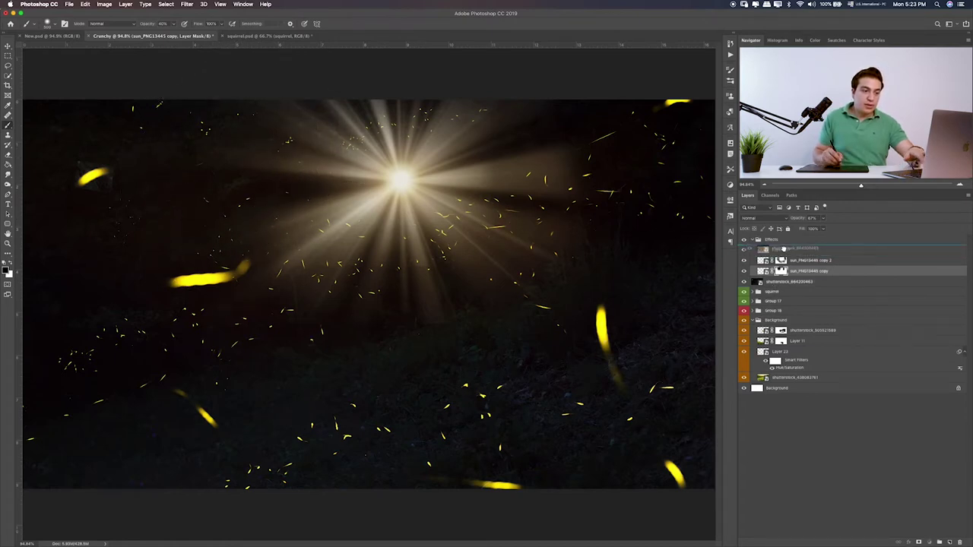
{"action": "key", "text": "v"}
{"action": "key", "text": "shift+plus"}
{"action": "key", "text": "shift+plus"}
{"action": "key", "text": "shift+plus"}
{"action": "key", "text": "shift+plus"}
{"action": "key", "text": "shift+plus"}
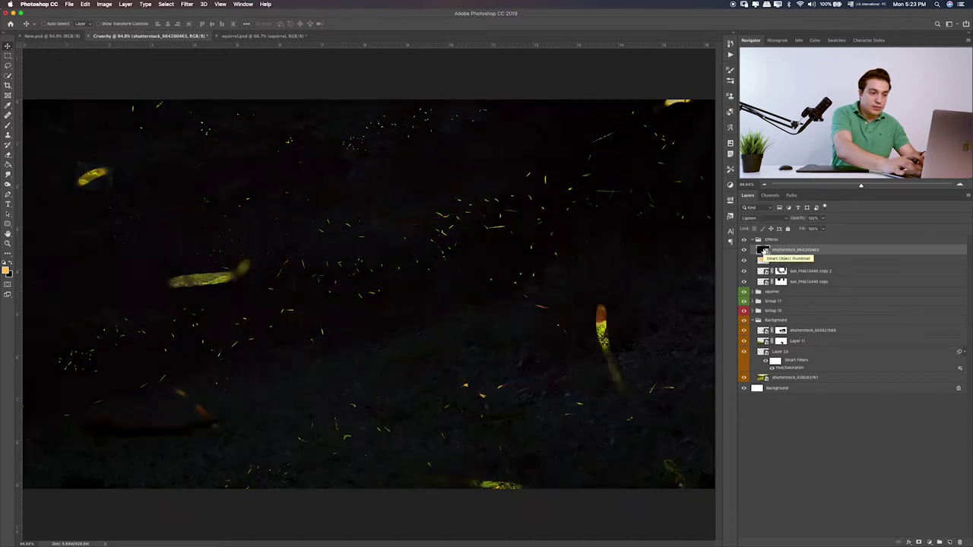
{"action": "key", "text": "shift+plus"}
{"action": "key", "text": "shift+plus"}
{"action": "key", "text": "shift+plus"}
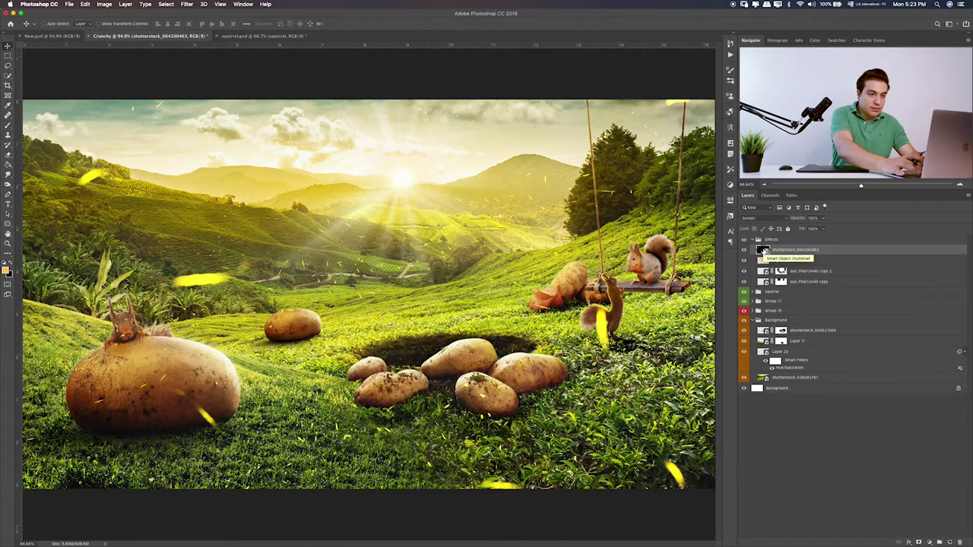
{"action": "key", "text": "shift+plus"}
{"action": "key", "text": "shift+plus"}
{"action": "key", "text": "shift+plus"}
{"action": "key", "text": "shift+minus"}
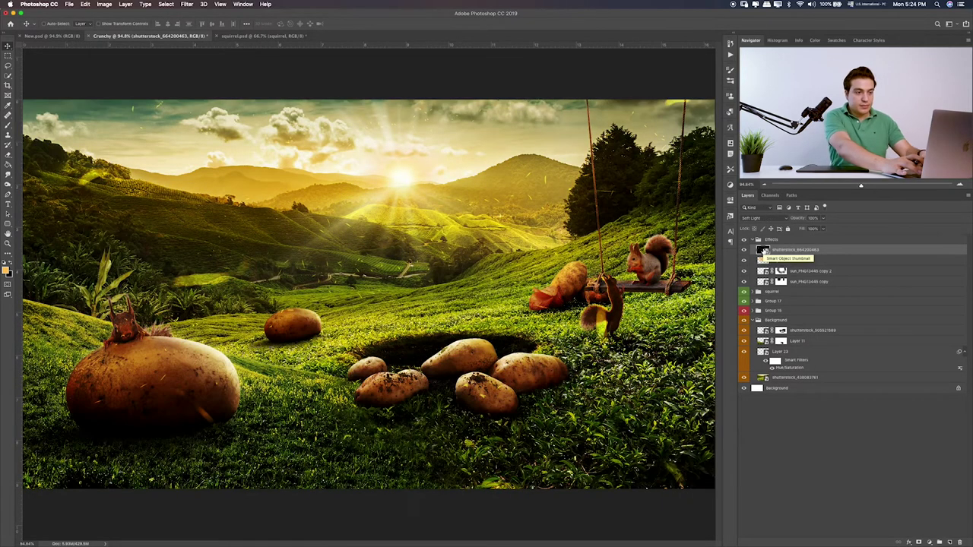
{"action": "key", "text": "shift+minus"}
{"action": "key", "text": "shift+minus"}
- Set the fireflies layer to Color Dodge at lower opacity and add a layer mask
{"action": "key", "text": "shift+minus"}
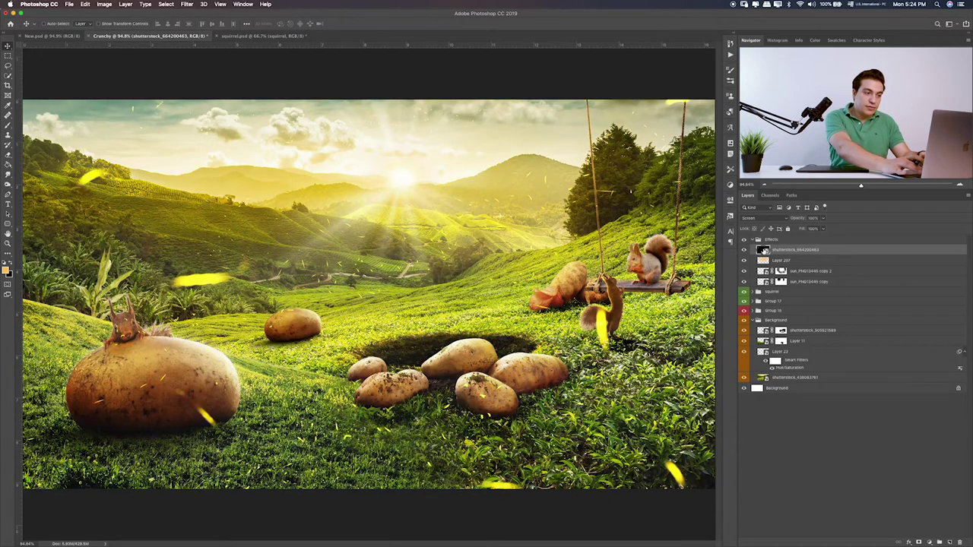
{"action": "key", "text": "shift+plus"}
{"action": "key", "text": "shift+minus"}
{"action": "key", "text": "shift+plus"}
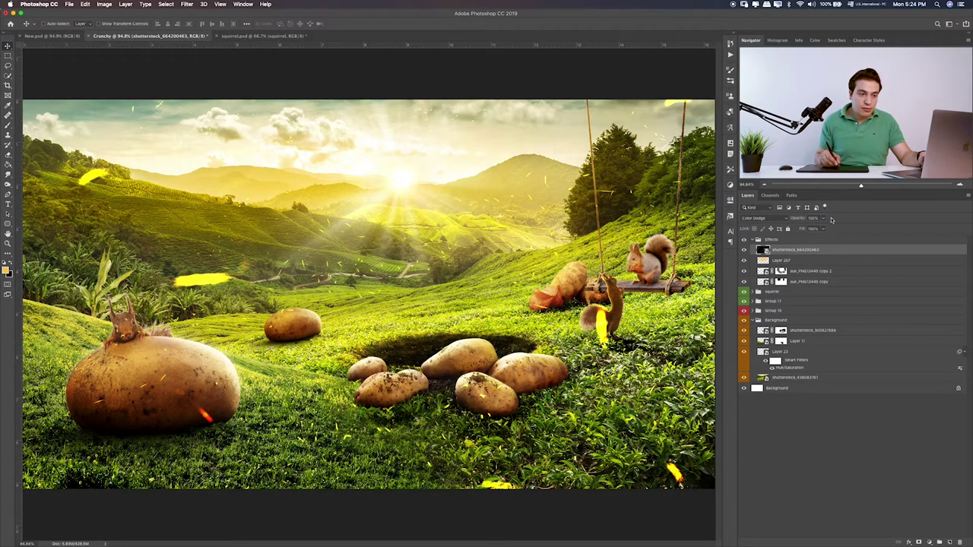
{"action": "mouse_move", "coordinate": [832, 220]}
{"action": "left_mouse_down"}
{"action": "mouse_move", "coordinate": [810, 228]}
{"action": "mouse_move", "coordinate": [870, 223]}
{"action": "left_mouse_up"}
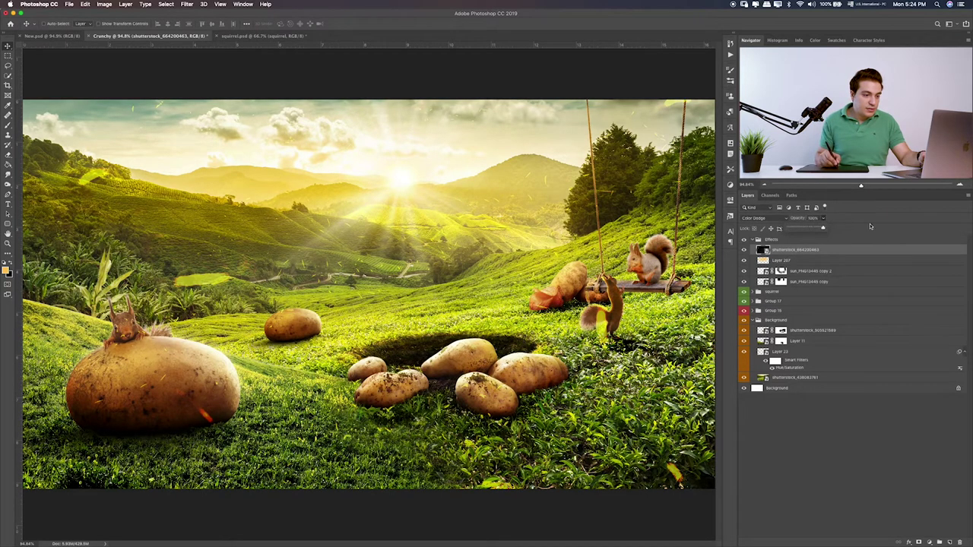
{"action": "left_click", "coordinate": [918, 541]}
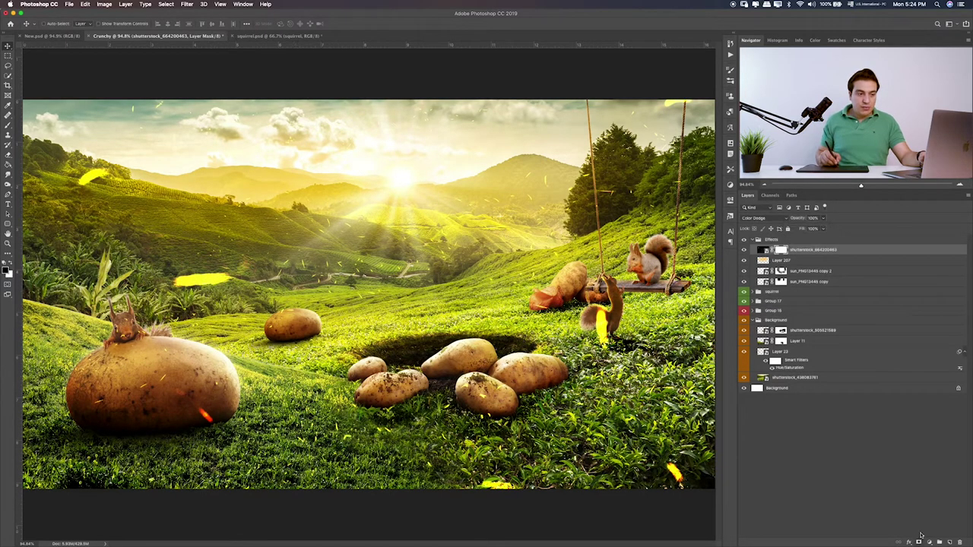
- Mask out the yellow streaks over the squirrel and on the left side with a full-opacity brush
{"action": "key", "text": "b"}
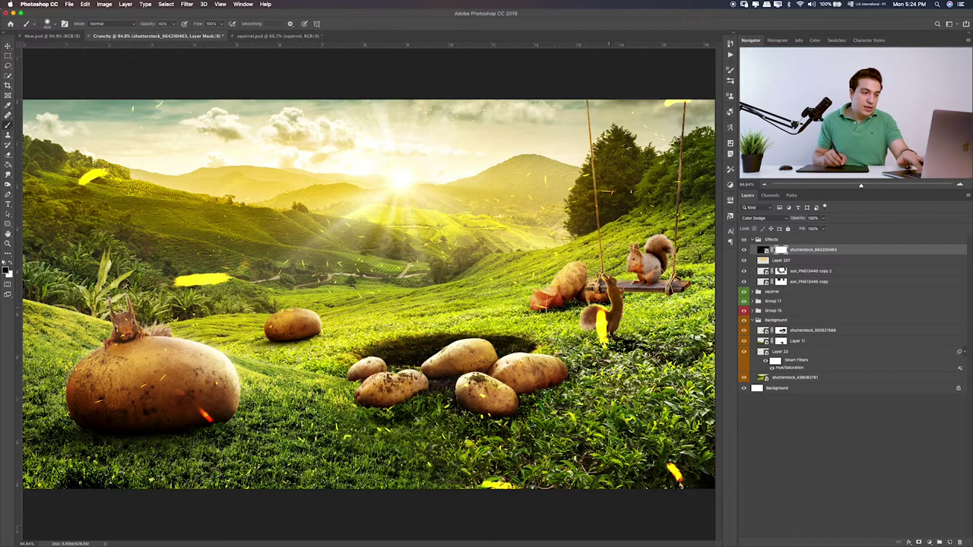
{"action": "left_click_drag", "start_coordinate": [608, 312], "coordinate": [604, 342]}
{"action": "key", "text": "0"}
{"action": "left_click_drag", "start_coordinate": [673, 455], "coordinate": [678, 465]}
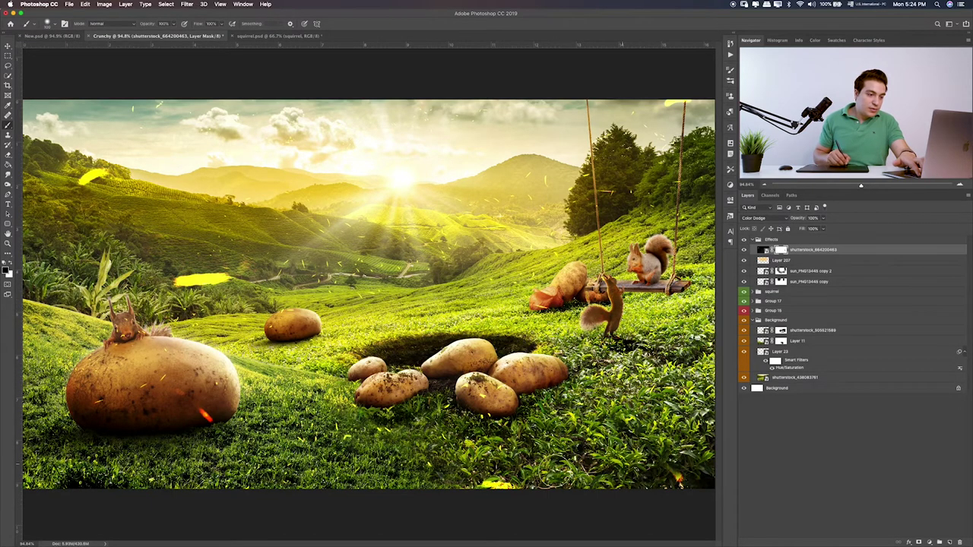
{"action": "key", "text": "super+z"}
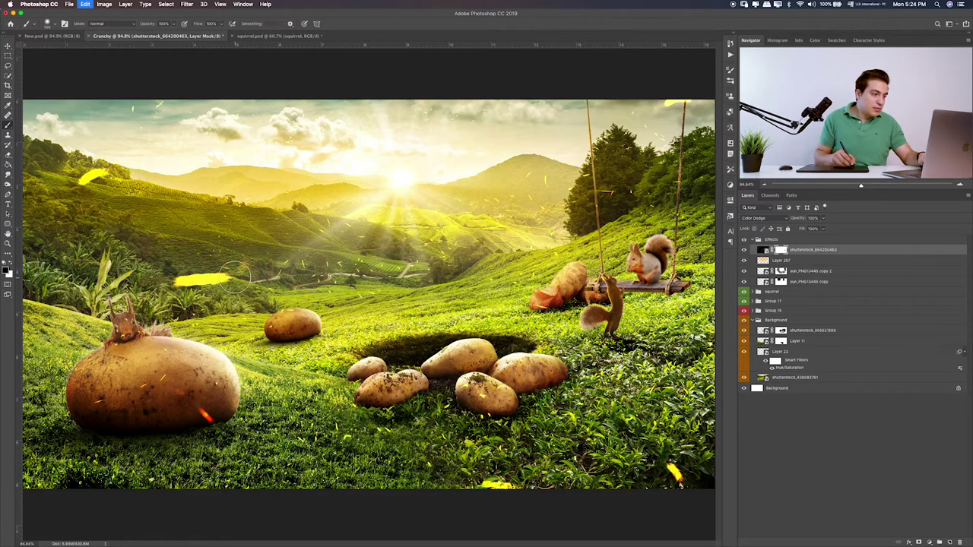
{"action": "left_click_drag", "start_coordinate": [235, 272], "coordinate": [167, 285]}
{"action": "left_click_drag", "start_coordinate": [110, 173], "coordinate": [82, 179]}
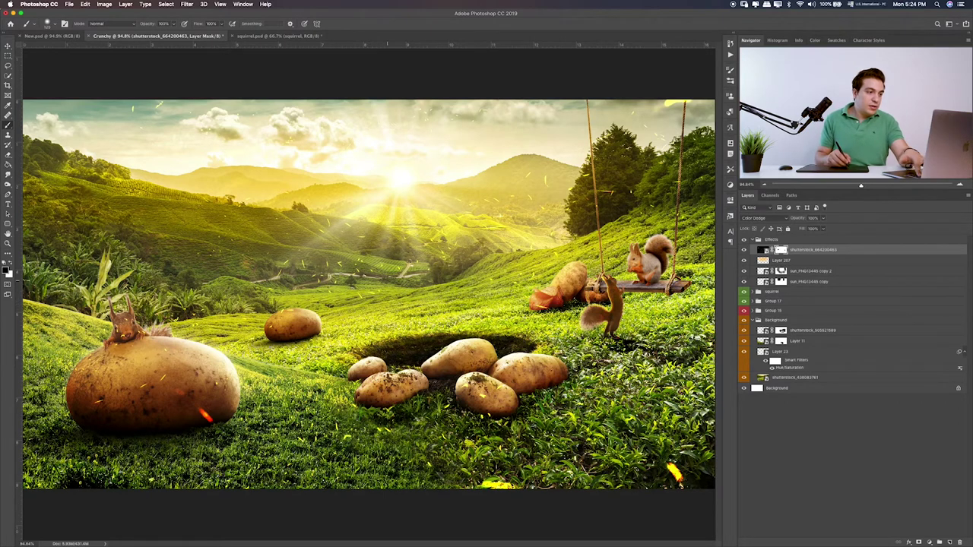
- Remove the orange spark on the big potato using a small 30% opacity brush
{"action": "key", "text": "bracketright"}
{"action": "key", "text": "bracketright"}
{"action": "key", "text": "bracketright"}
{"action": "key", "text": "3"}
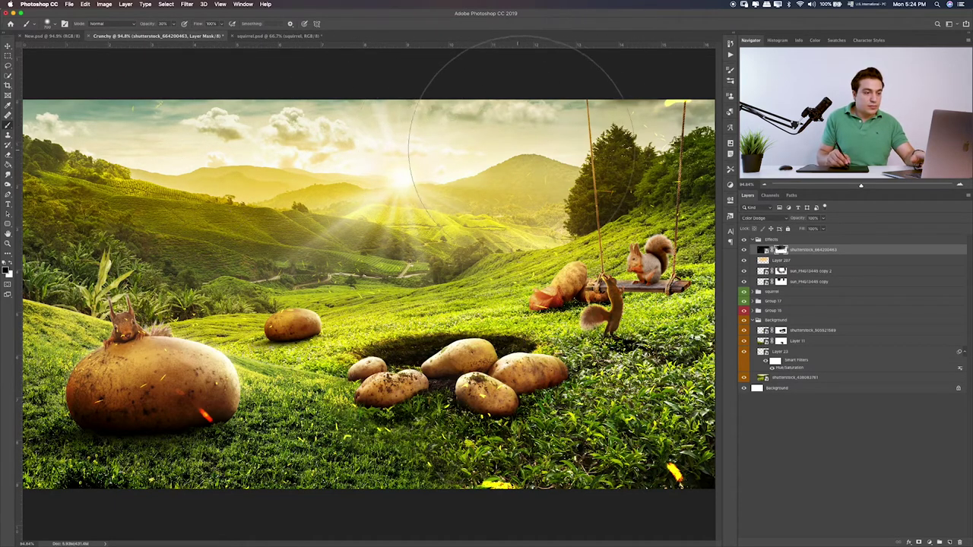
{"action": "key", "text": "bracketleft"}
{"action": "key", "text": "bracketleft"}
{"action": "key", "text": "bracketleft"}
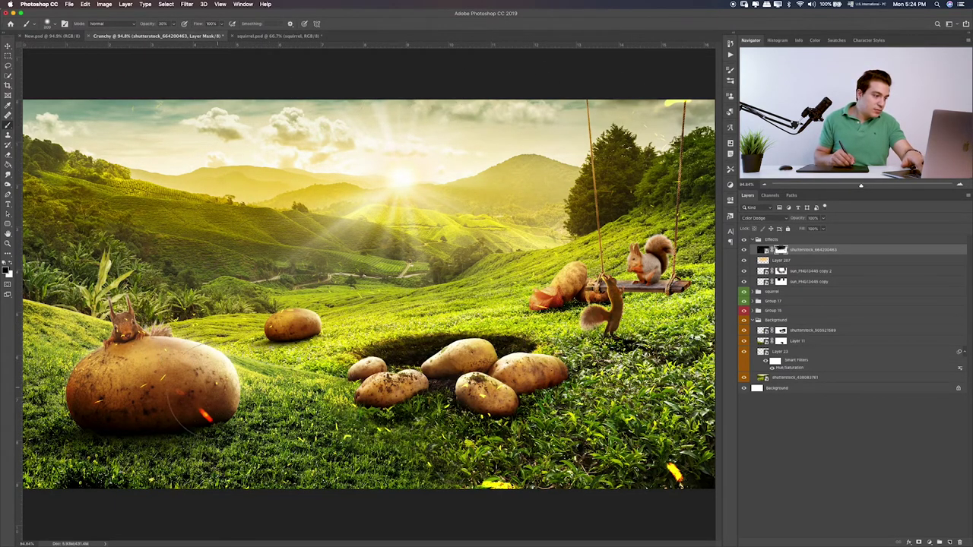
{"action": "left_click_drag", "start_coordinate": [198, 412], "coordinate": [213, 423]}
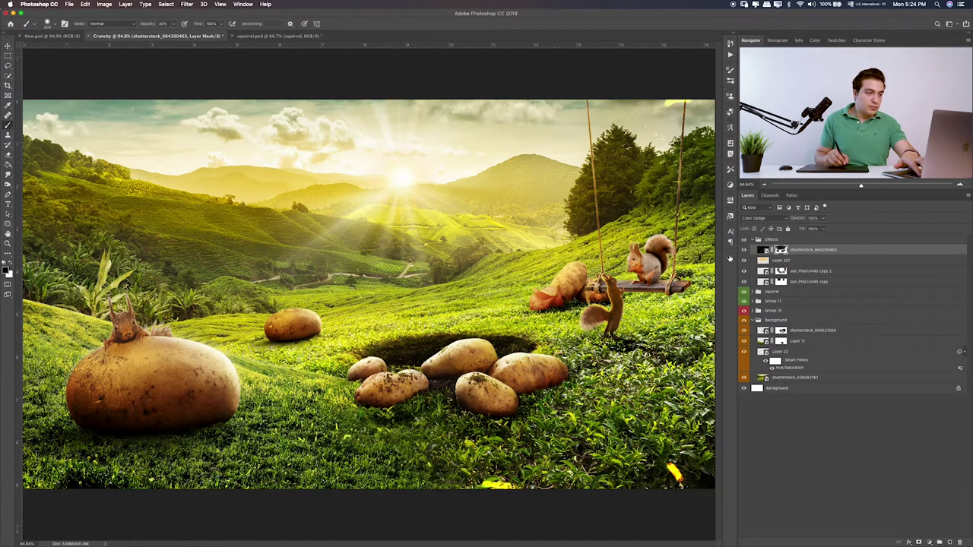
{"action": "left_click", "coordinate": [7, 56]}
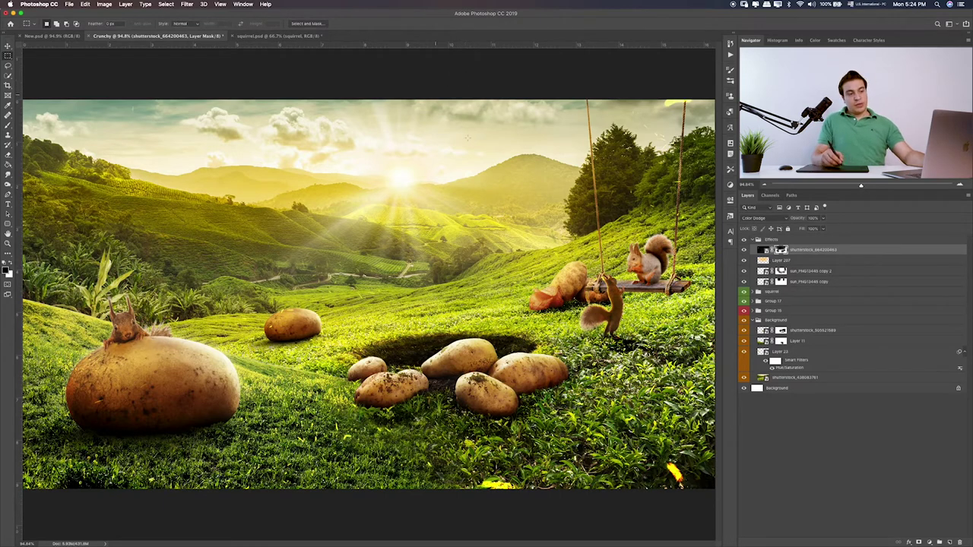
- Bring the Layer 12.png shovel image from the source folder into the composition
{"action": "key", "text": "super+Tab"}
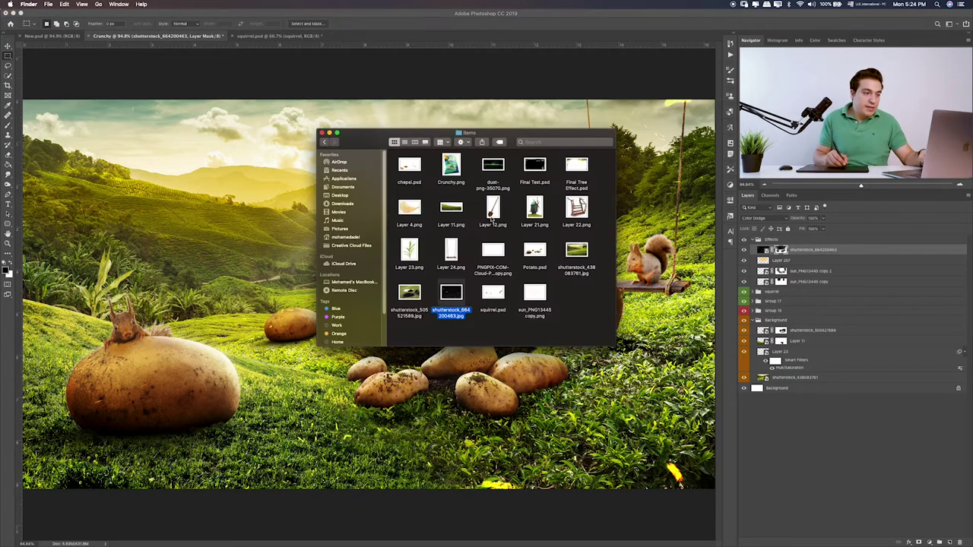
{"action": "left_click", "coordinate": [492, 217]}
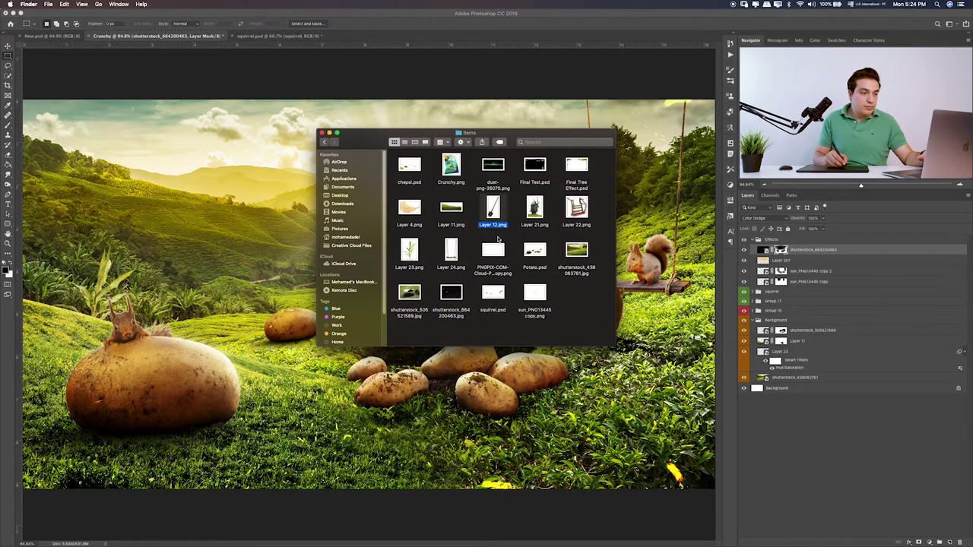
{"action": "key", "text": "space"}
{"action": "key", "text": "space"}
{"action": "left_click_drag", "start_coordinate": [493, 212], "coordinate": [562, 395]}
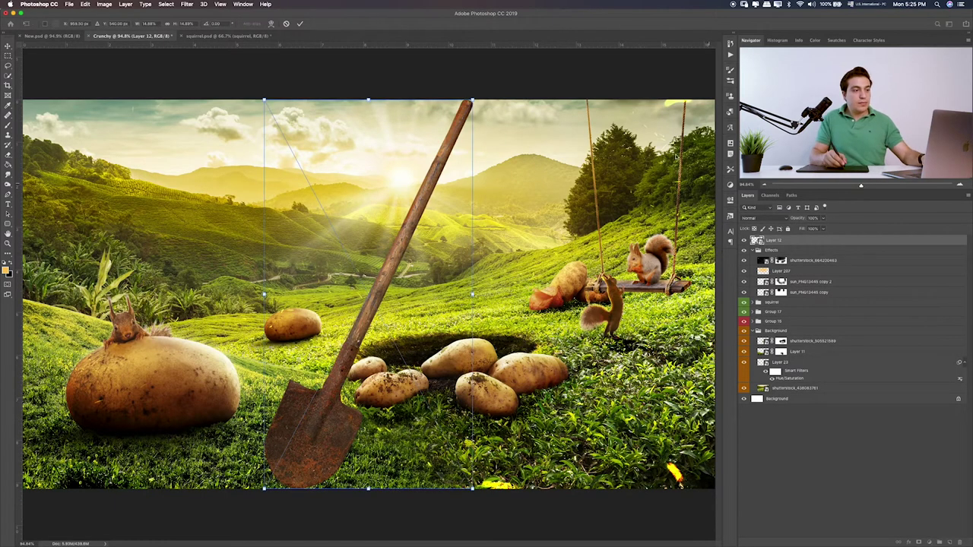
- Scale the shovel down, tilt it upright and nudge it beside the swing squirrel
{"action": "left_click_drag", "start_coordinate": [473, 100], "coordinate": [392, 184]}
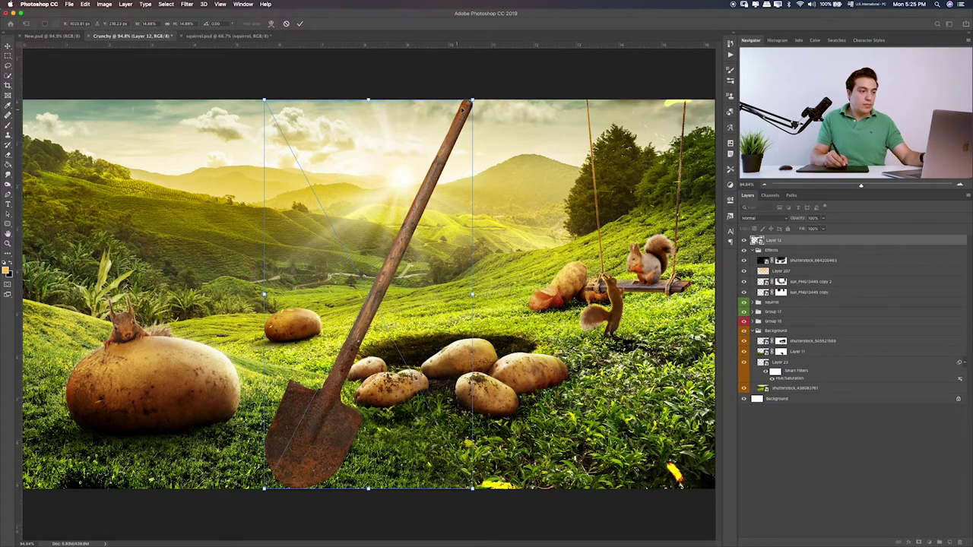
{"action": "left_click_drag", "start_coordinate": [471, 97], "coordinate": [392, 168]}
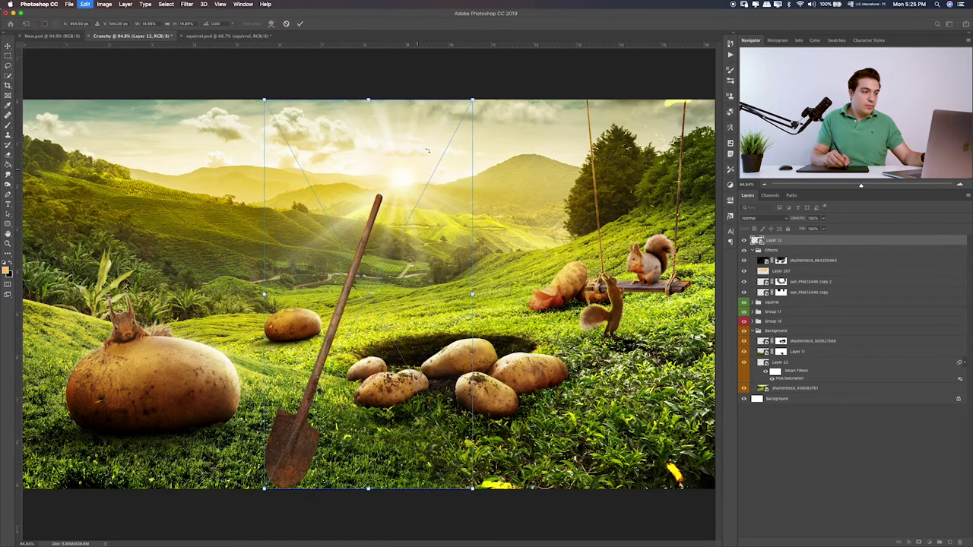
{"action": "key", "text": "ctrl+z"}
{"action": "mouse_move", "coordinate": [471, 100]}
{"action": "left_mouse_down"}
{"action": "mouse_move", "coordinate": [367, 293]}
{"action": "mouse_move", "coordinate": [411, 225]}
{"action": "mouse_move", "coordinate": [414, 194]}
{"action": "left_mouse_up"}
{"action": "mouse_move", "coordinate": [384, 274]}
{"action": "left_mouse_down"}
{"action": "mouse_move", "coordinate": [576, 240]}
{"action": "mouse_move", "coordinate": [586, 217]}
{"action": "left_mouse_up"}
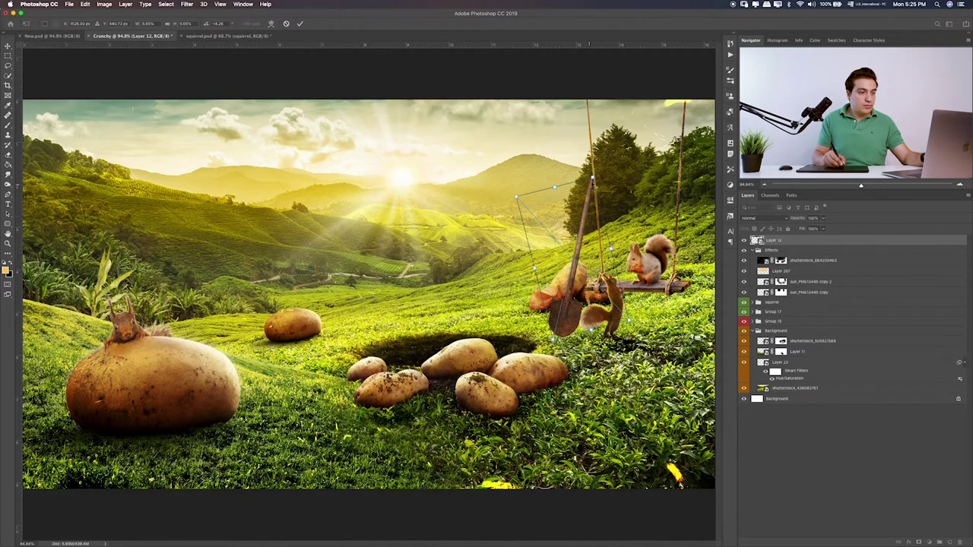
{"action": "left_click_drag", "start_coordinate": [592, 177], "coordinate": [589, 194]}
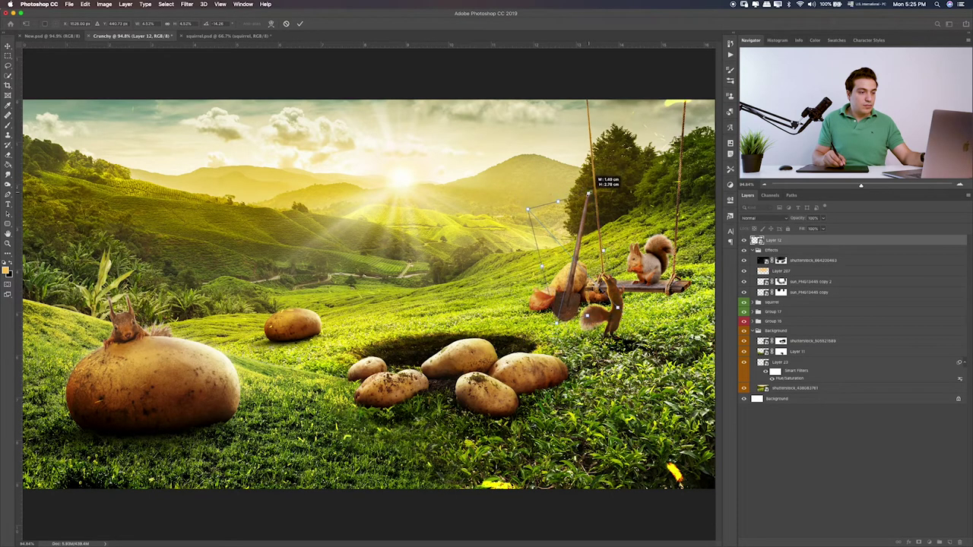
{"action": "left_click_drag", "start_coordinate": [574, 236], "coordinate": [582, 252]}
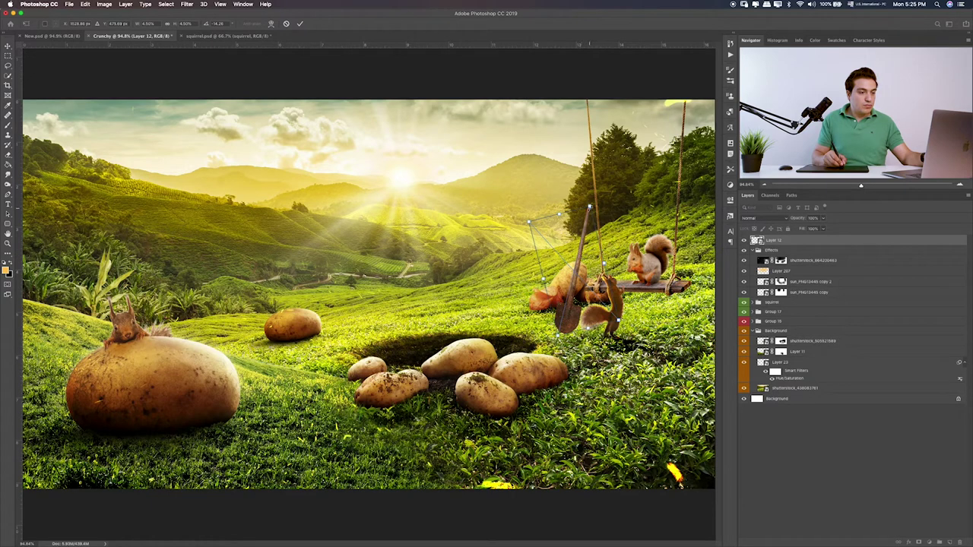
{"action": "left_click_drag", "start_coordinate": [589, 209], "coordinate": [583, 255]}
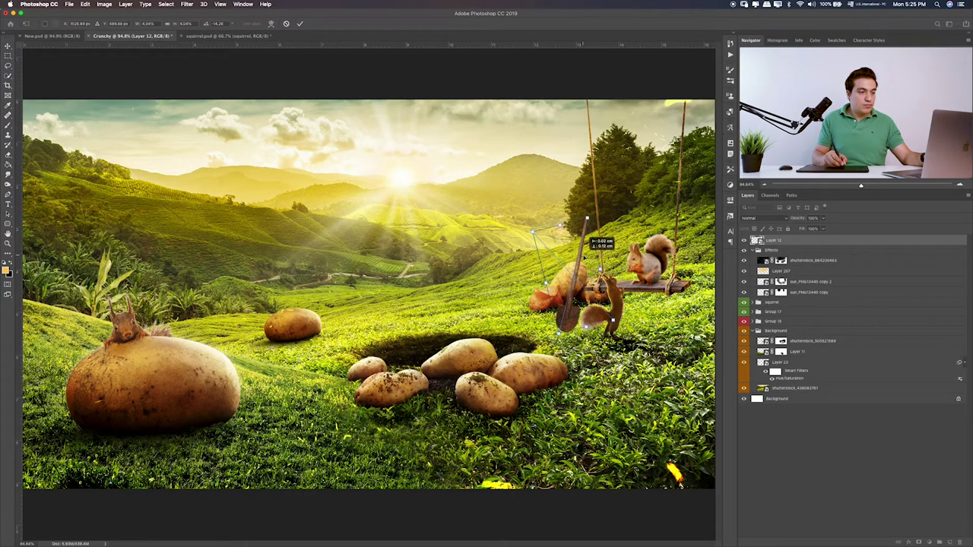
{"action": "left_click_drag", "start_coordinate": [585, 242], "coordinate": [584, 244]}
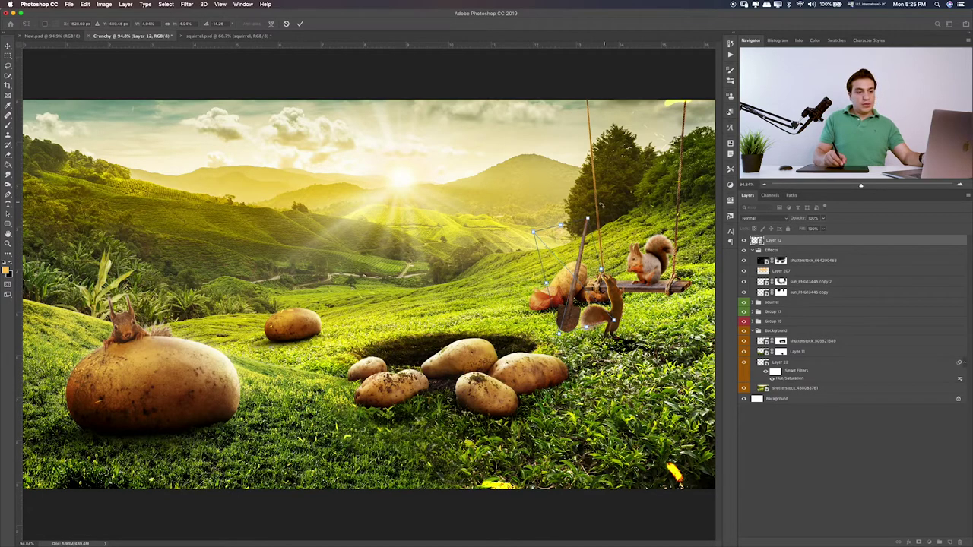
- Commit the shovel, place it above Group 16 in front of the potato, and group it
{"action": "key", "text": "Return"}
{"action": "key", "text": "ctrl+bracketleft"}
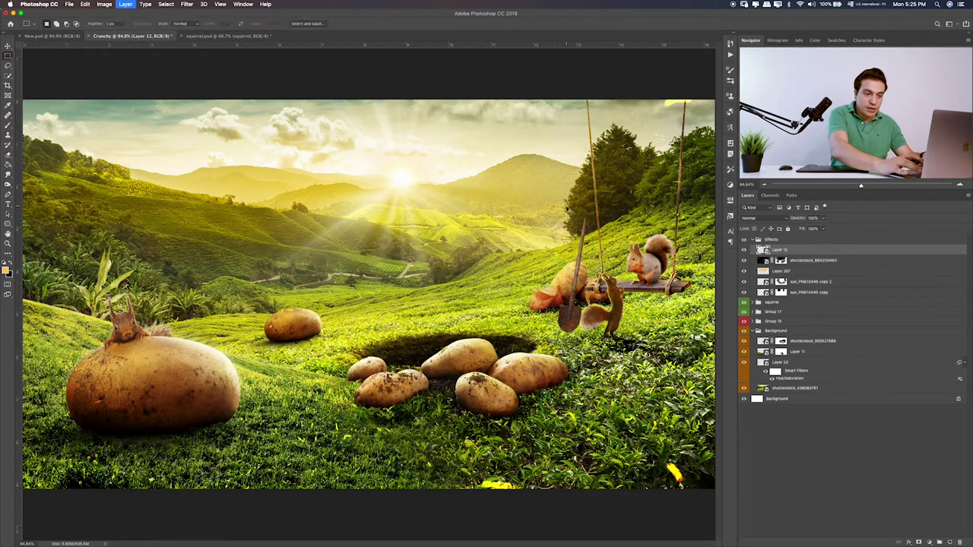
{"action": "key", "text": "ctrl+bracketleft"}
{"action": "key", "text": "ctrl+bracketleft"}
{"action": "key", "text": "ctrl+bracketleft"}
{"action": "key", "text": "ctrl+bracketleft"}
{"action": "key", "text": "ctrl+bracketleft"}
{"action": "key", "text": "ctrl+bracketleft"}
{"action": "key", "text": "ctrl+bracketleft"}
{"action": "key", "text": "ctrl+bracketleft"}
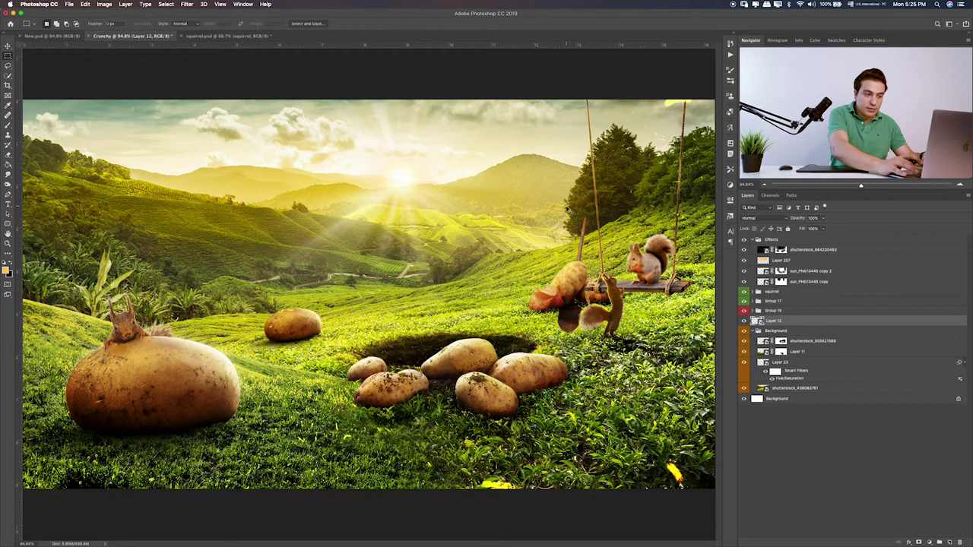
{"action": "key", "text": "ctrl+bracketright"}
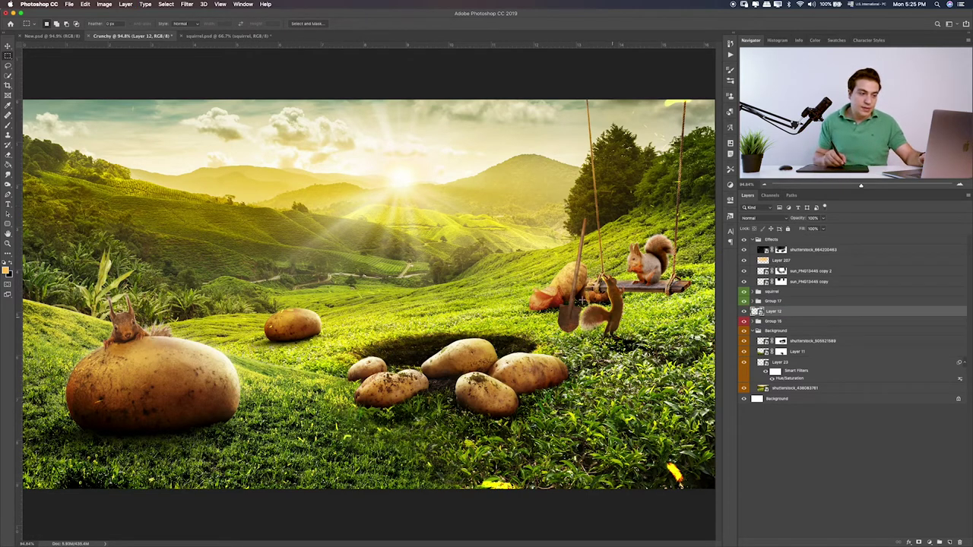
{"action": "key", "text": "ctrl+g"}
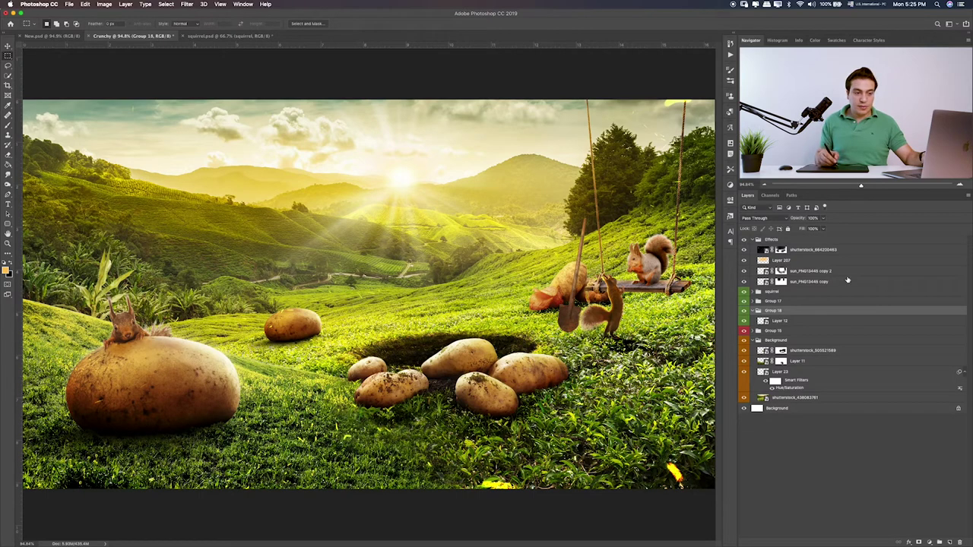
- Give the new shovel group, Group 18, a yellow colour label
{"action": "left_click", "coordinate": [819, 292]}
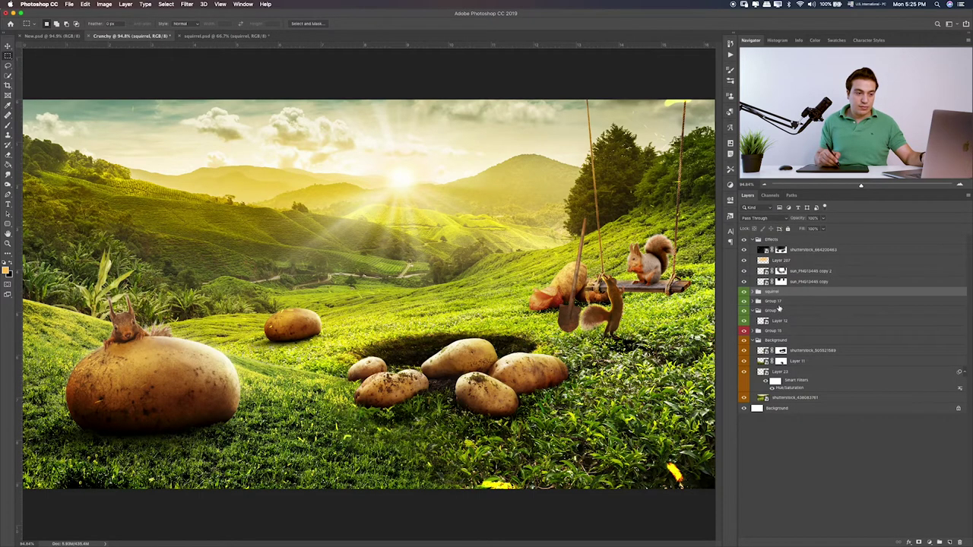
{"action": "left_click", "coordinate": [779, 309]}
{"action": "right_click", "coordinate": [779, 310]}
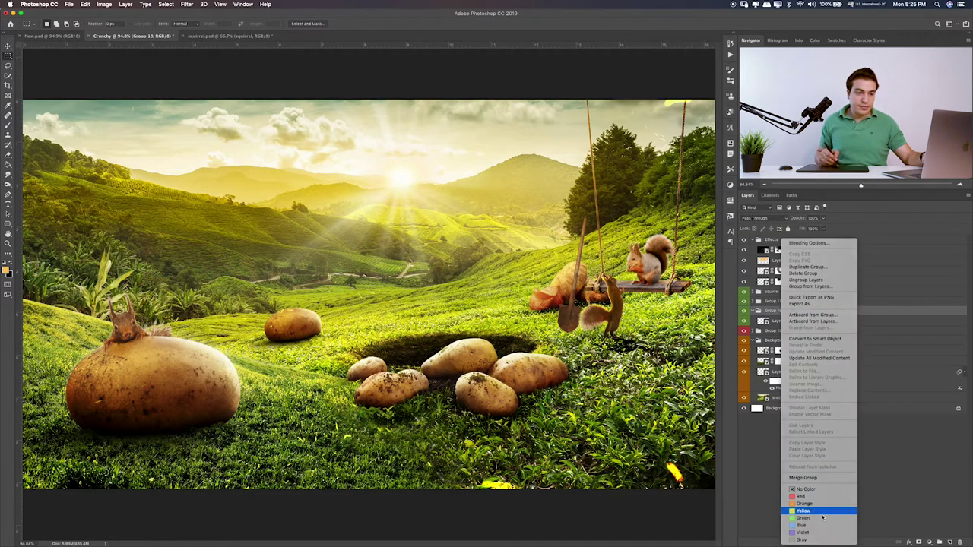
{"action": "left_click", "coordinate": [821, 511]}
{"action": "left_click", "coordinate": [753, 311]}
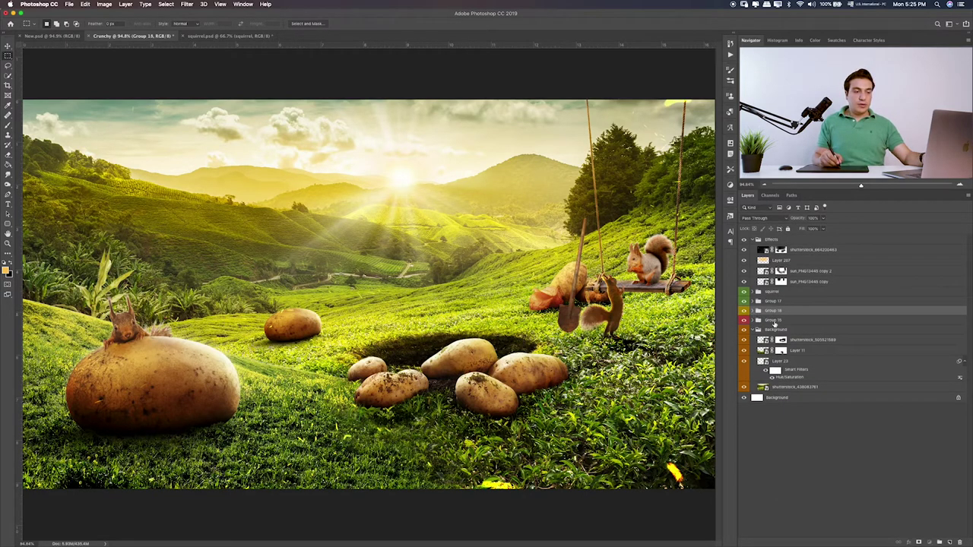
- Duplicate the shovel layer Layer 12 and move the copy to the left
{"action": "left_click", "coordinate": [756, 311]}
{"action": "left_click", "coordinate": [782, 322]}
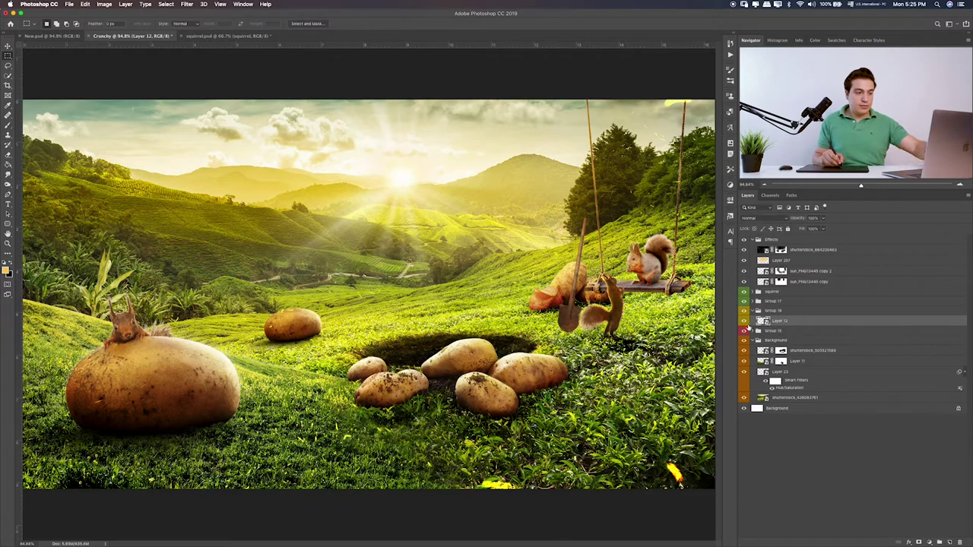
{"action": "key", "text": "ctrl+j"}
{"action": "left_click_drag", "start_coordinate": [593, 305], "coordinate": [530, 270]}
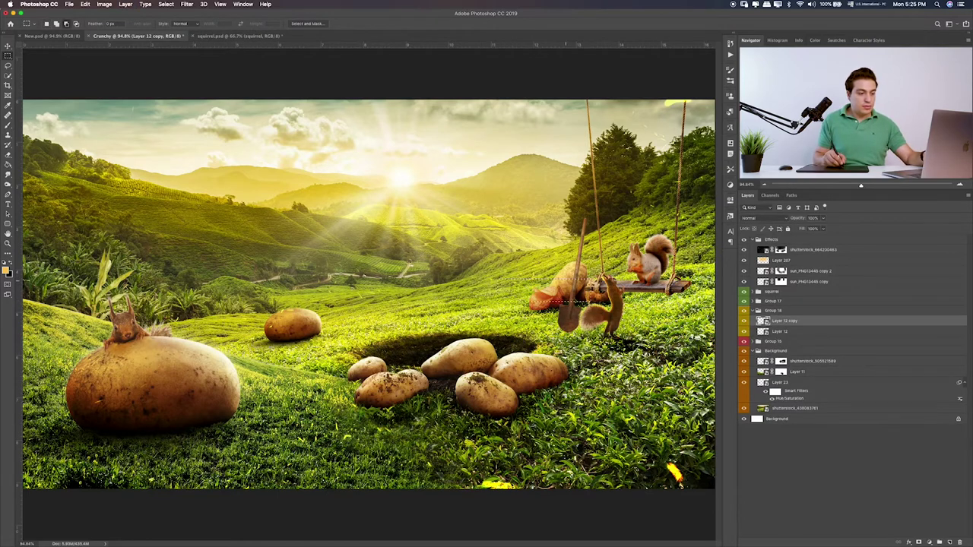
{"action": "key", "text": "v"}
{"action": "left_click_drag", "start_coordinate": [600, 289], "coordinate": [535, 273]}
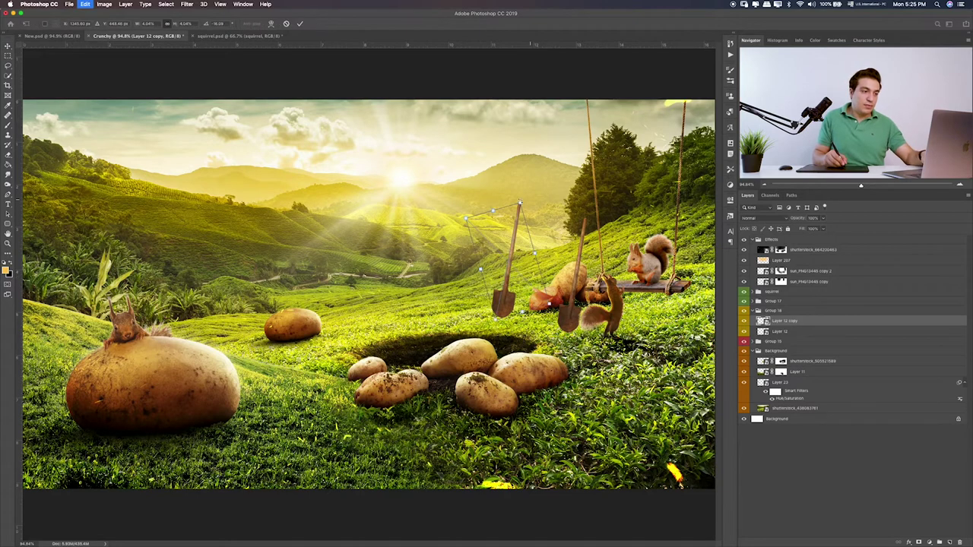
- Shrink and tilt the shovel copy so it stands upright in the grass left of the swing
{"action": "key", "text": "ctrl+t"}
{"action": "mouse_move", "coordinate": [515, 203]}
{"action": "left_mouse_down"}
{"action": "mouse_move", "coordinate": [507, 226]}
{"action": "mouse_move", "coordinate": [523, 221]}
{"action": "left_mouse_up"}
{"action": "left_click_drag", "start_coordinate": [512, 258], "coordinate": [524, 221]}
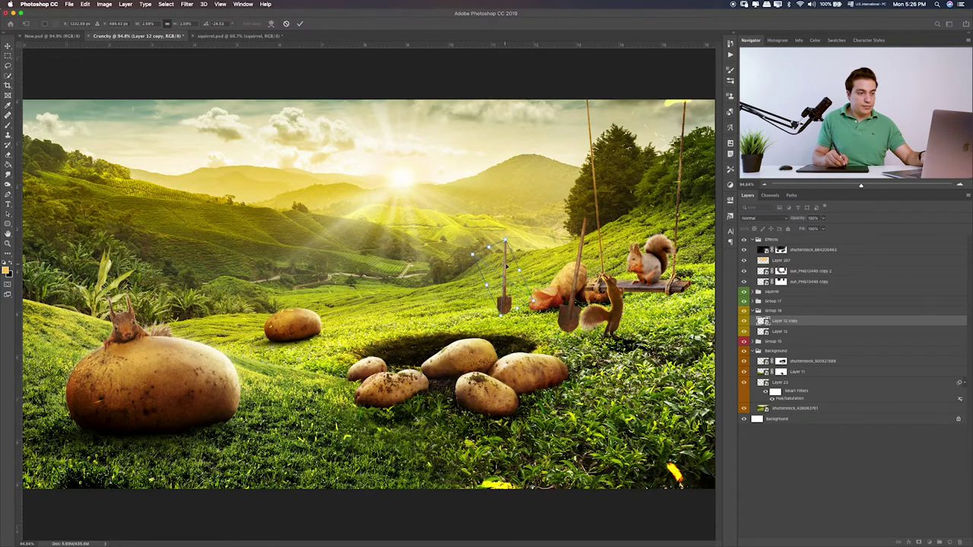
{"action": "left_click_drag", "start_coordinate": [506, 228], "coordinate": [501, 243]}
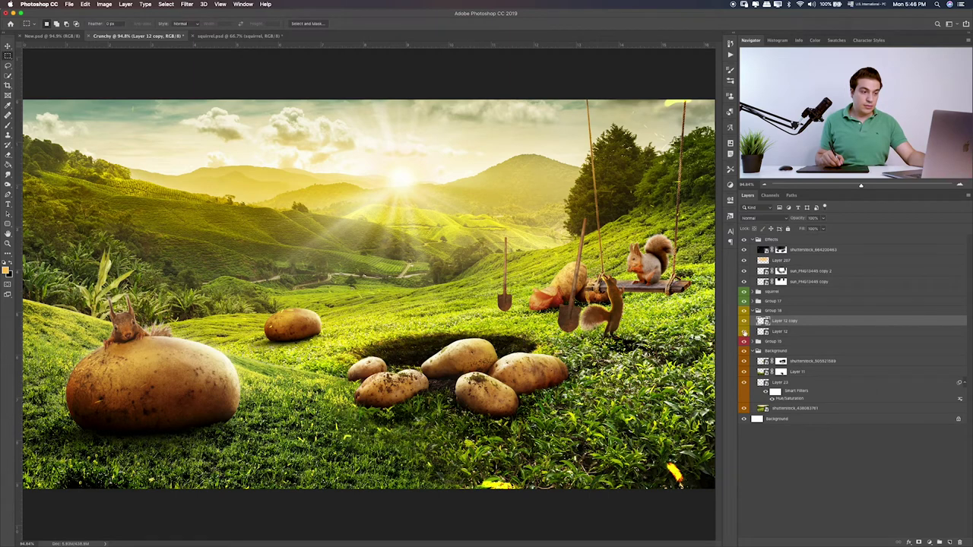
{"action": "left_click", "coordinate": [744, 333]}
{"action": "left_click", "coordinate": [744, 333]}
{"action": "left_click", "coordinate": [786, 331]}
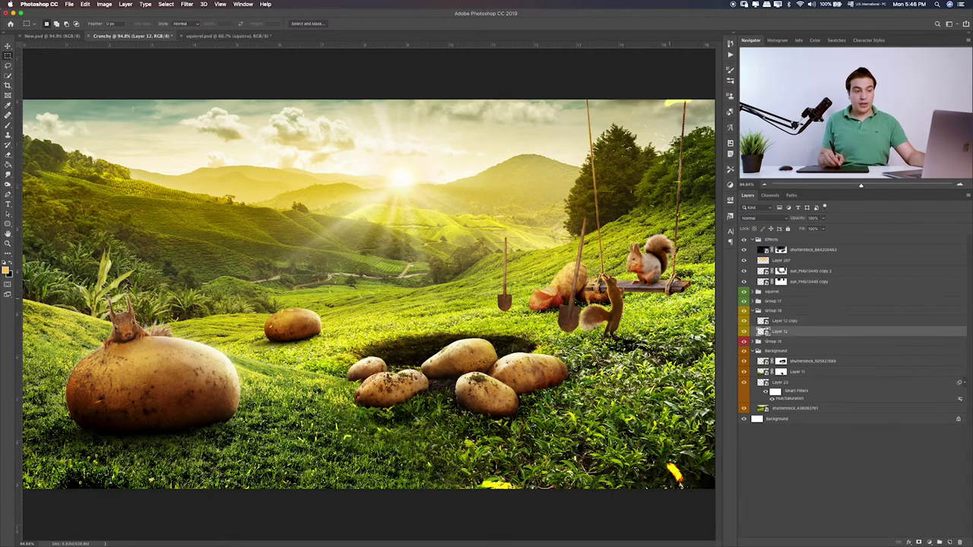
- Add layer masks to Layer 12 and Layer 12 copy, zoomed to 300% with a small brush ready
{"action": "left_click", "coordinate": [782, 321]}
{"action": "left_click", "coordinate": [797, 332]}
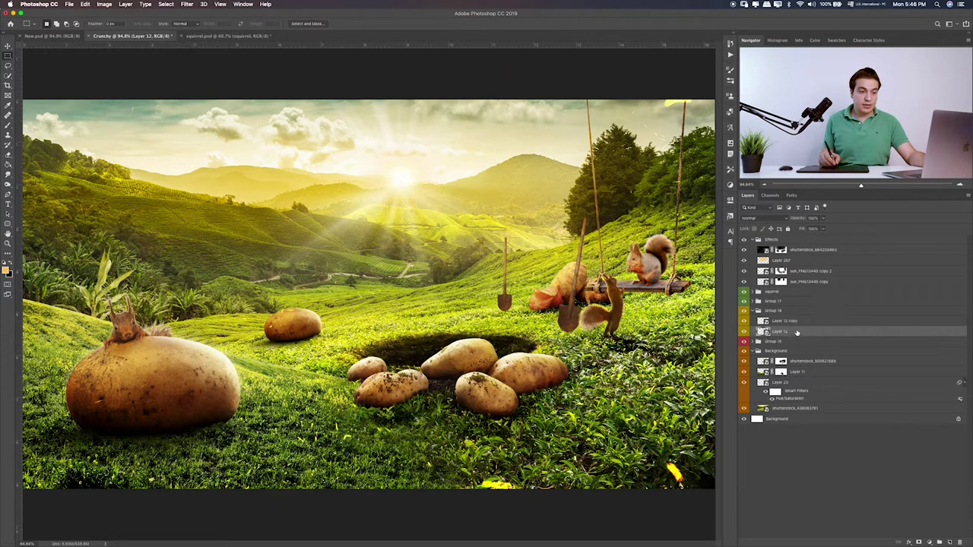
{"action": "left_click", "coordinate": [919, 542]}
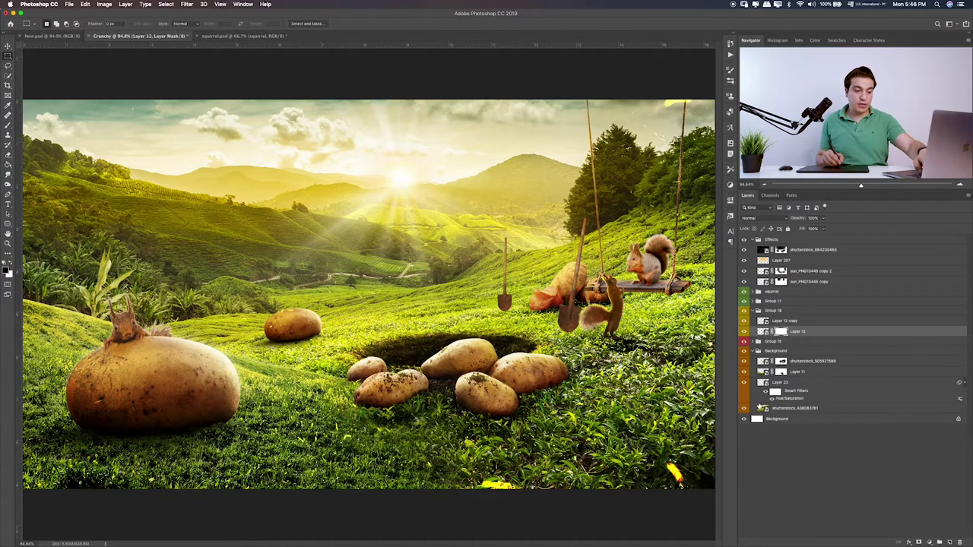
{"action": "key", "text": "ctrl+1"}
{"action": "key", "text": "ctrl+plus"}
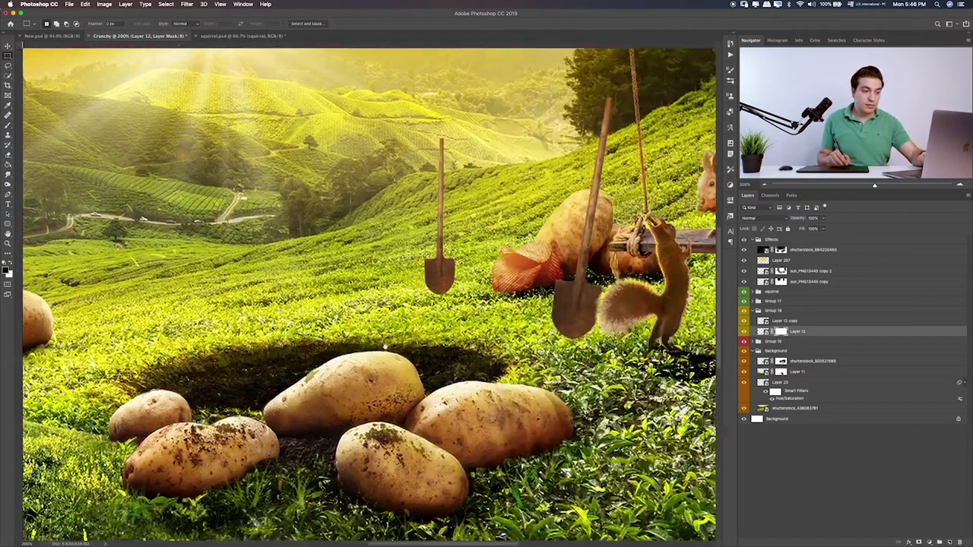
{"action": "key", "text": "ctrl+plus"}
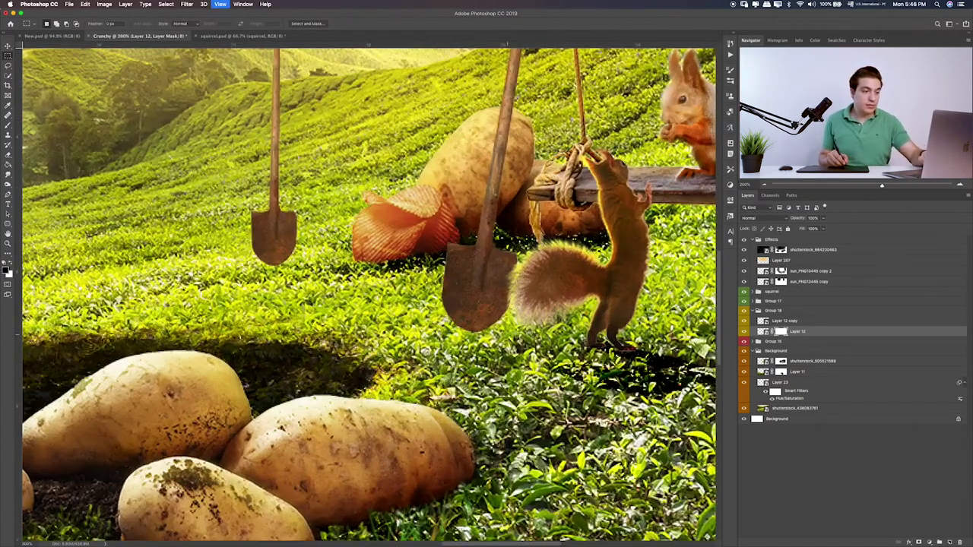
{"action": "key", "text": "b"}
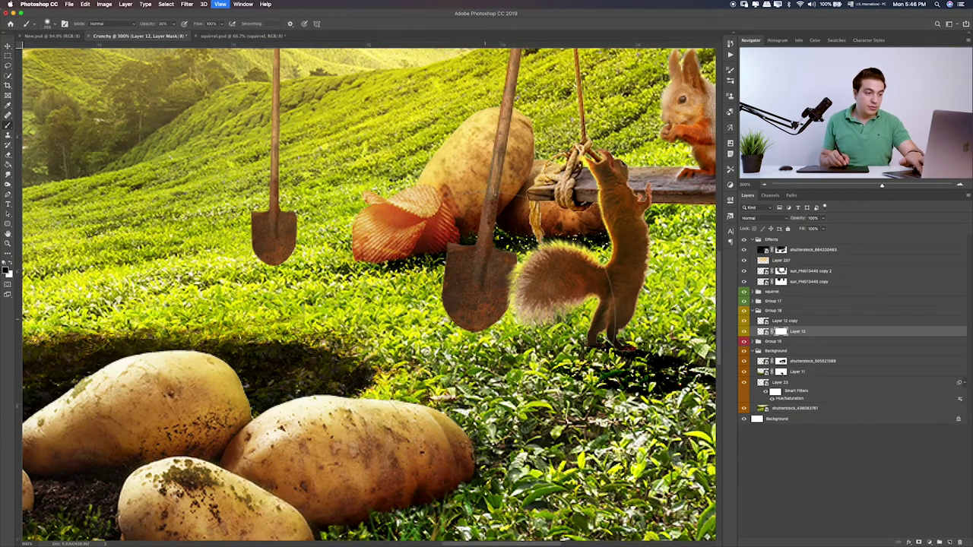
{"action": "key", "text": "bracketleft"}
{"action": "key", "text": "bracketleft"}
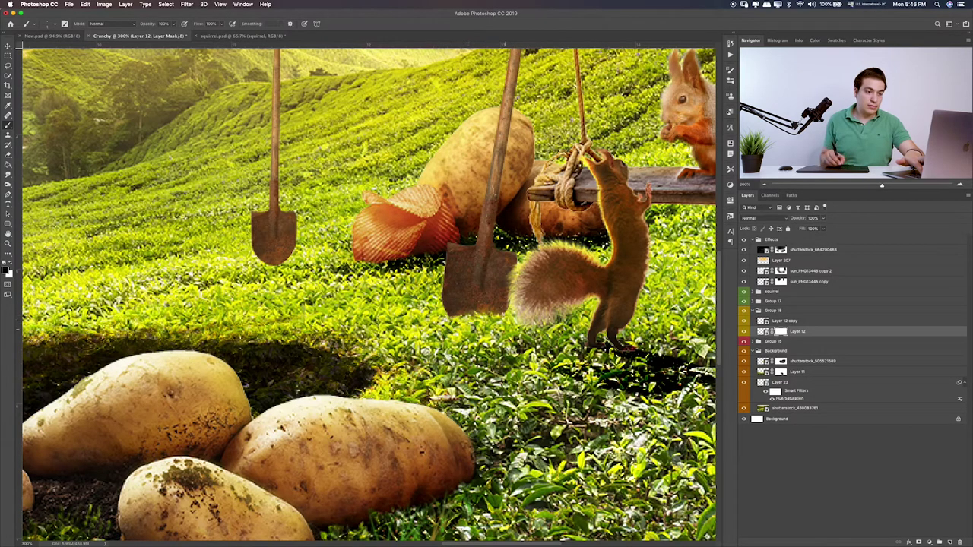
{"action": "left_click", "coordinate": [769, 321]}
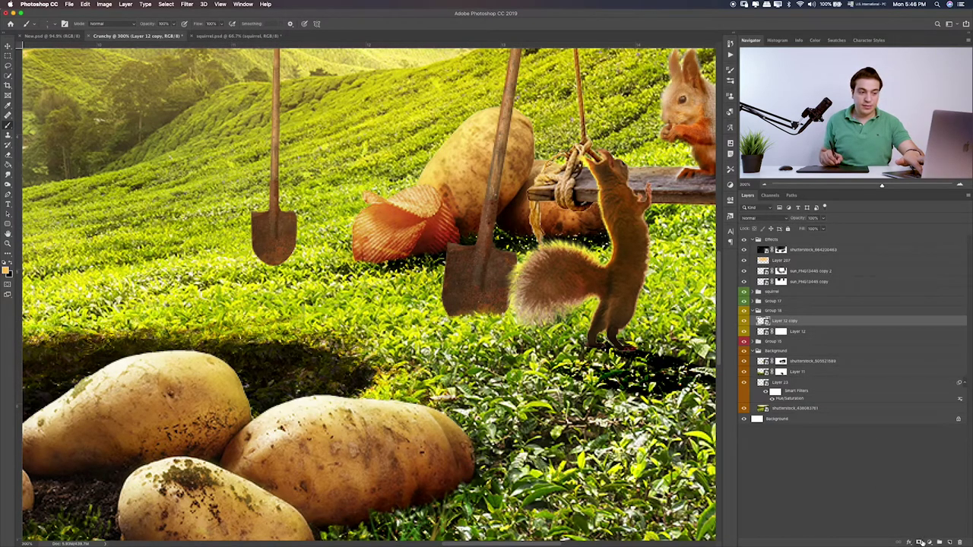
{"action": "left_click", "coordinate": [919, 543]}
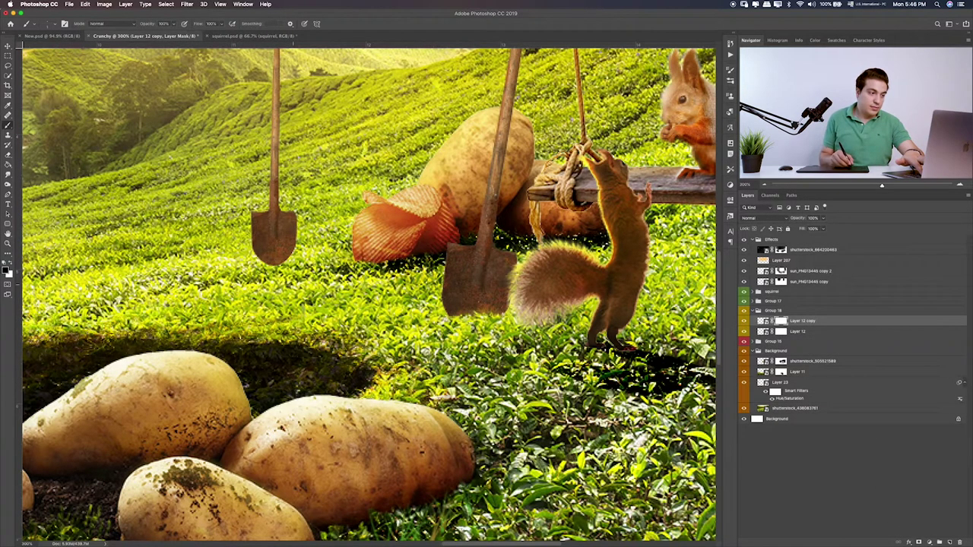
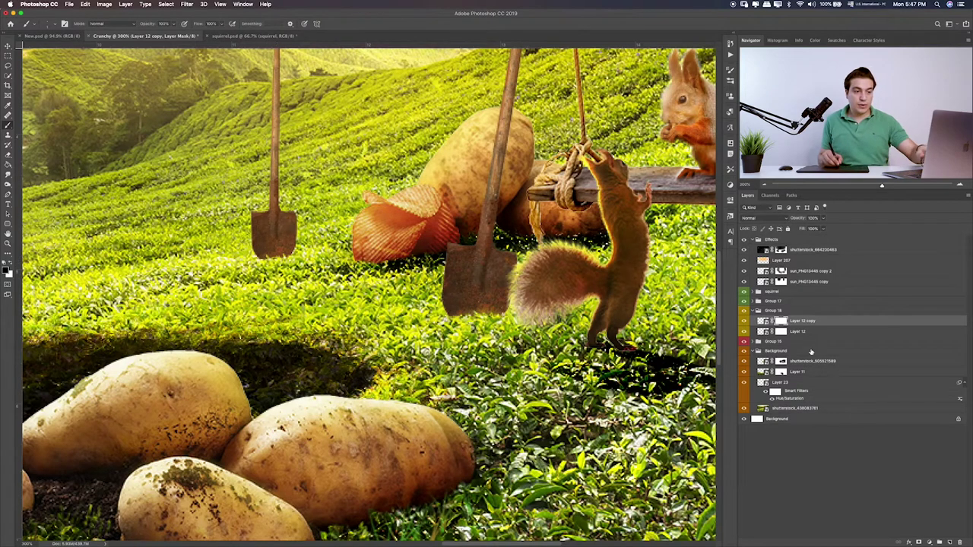
- Add a clipped layer over the small shovel and darken its blade's bottom tip
{"action": "left_click", "coordinate": [950, 543]}
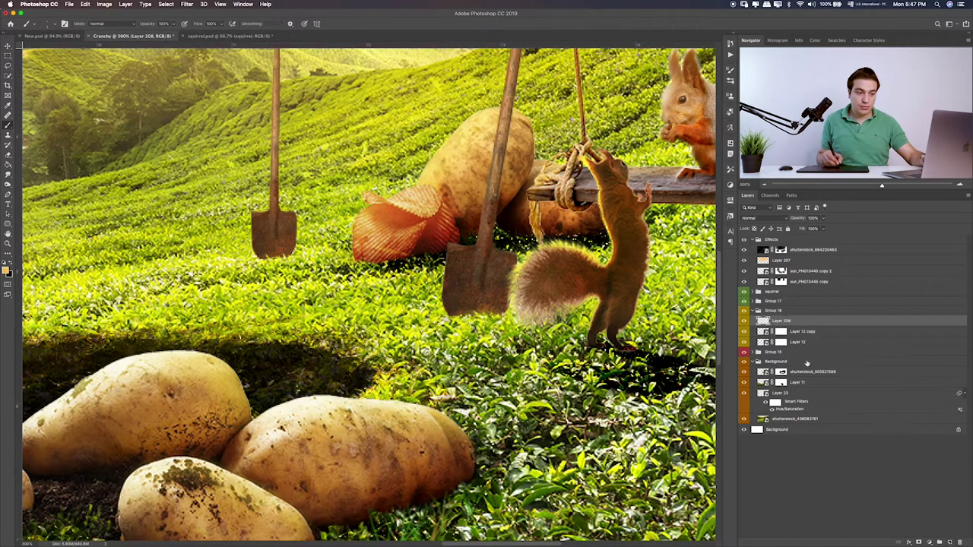
{"action": "left_click", "coordinate": [808, 325], "text": "alt"}
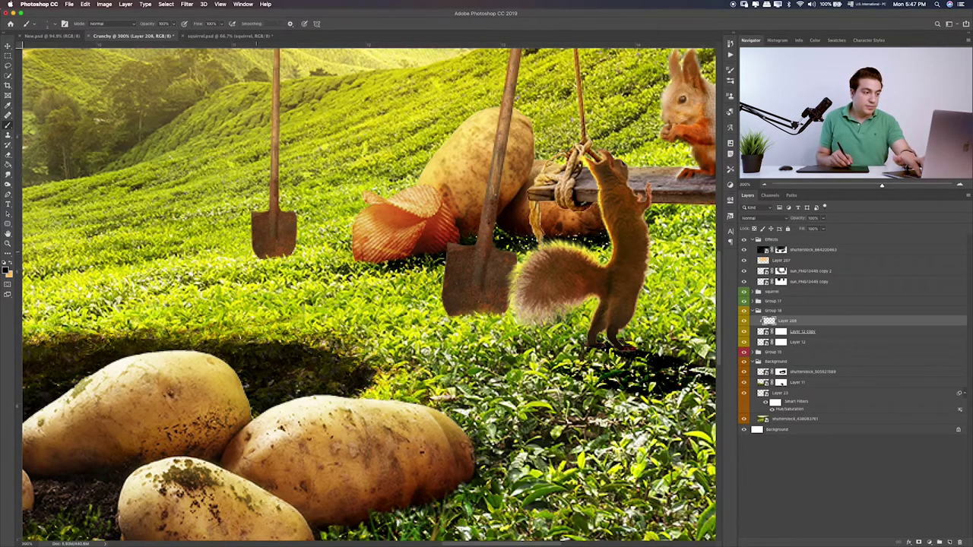
{"action": "left_click_drag", "start_coordinate": [277, 256], "coordinate": [255, 257]}
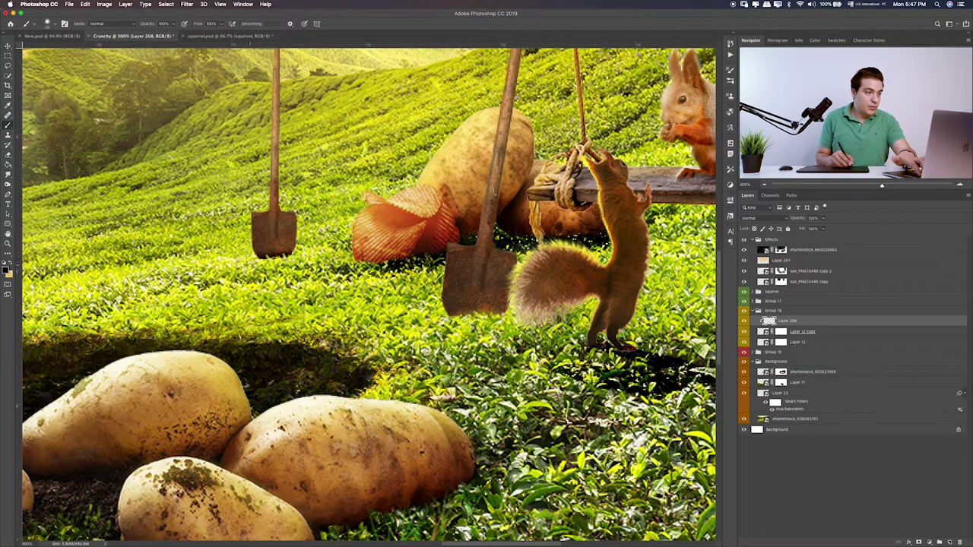
- Add a layer clipped to Layer 12 and paint dark shading along the blade's bottom edge
{"action": "left_click", "coordinate": [807, 343]}
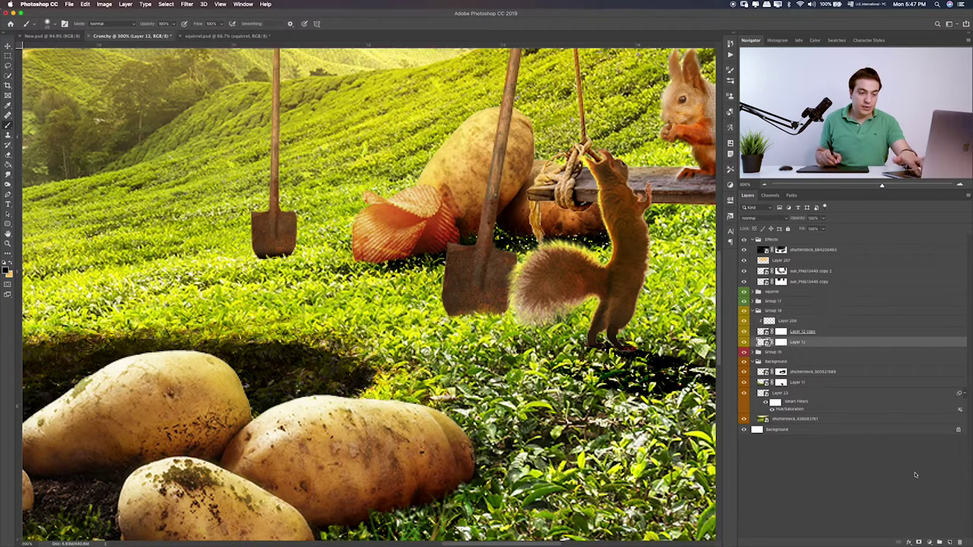
{"action": "key", "text": "ctrl+shift+alt+n"}
{"action": "left_click", "coordinate": [804, 346], "text": "alt"}
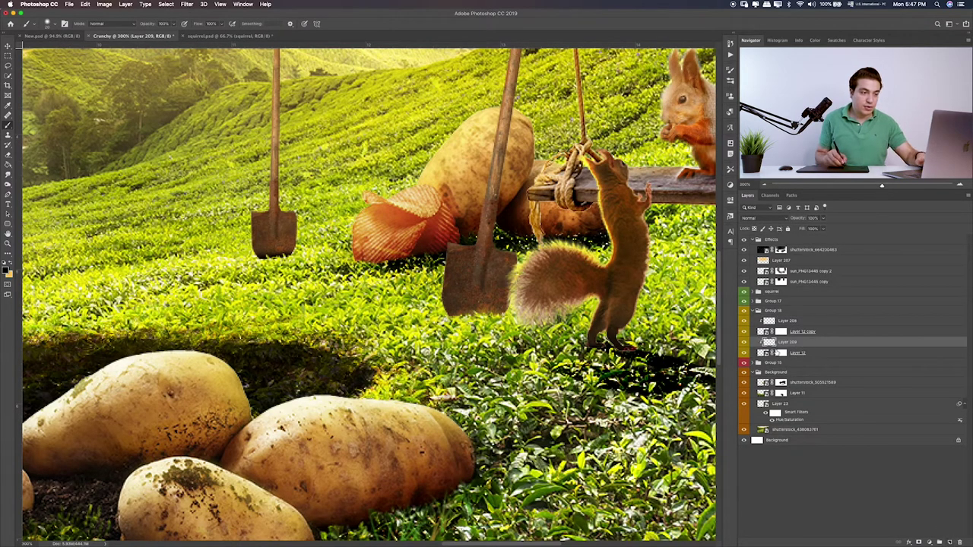
{"action": "left_click_drag", "start_coordinate": [502, 303], "coordinate": [448, 312]}
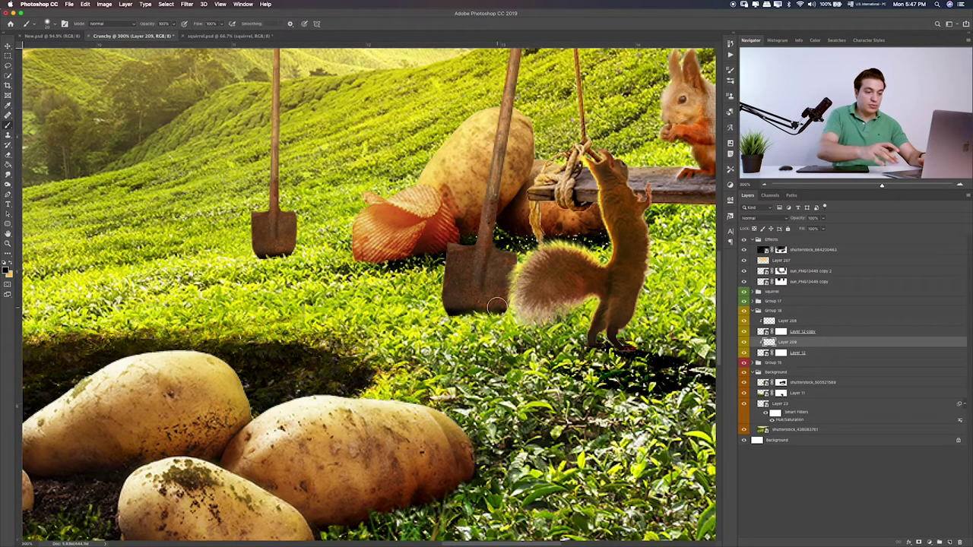
- Blend the two shading layers in Soft Light and Overlay
{"action": "key", "text": "v"}
{"action": "key", "text": "alt+shift+s"}
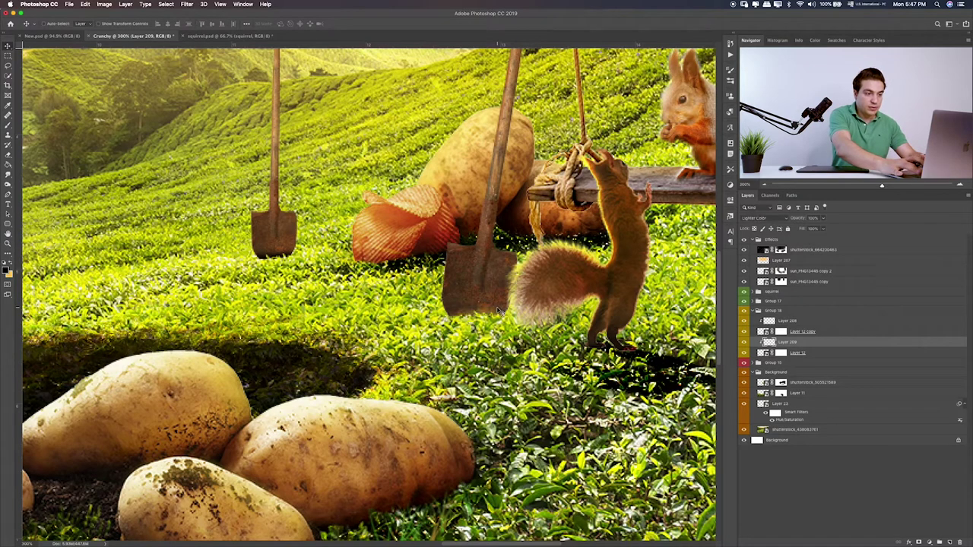
{"action": "key", "text": "shift+plus"}
{"action": "key", "text": "shift+plus"}
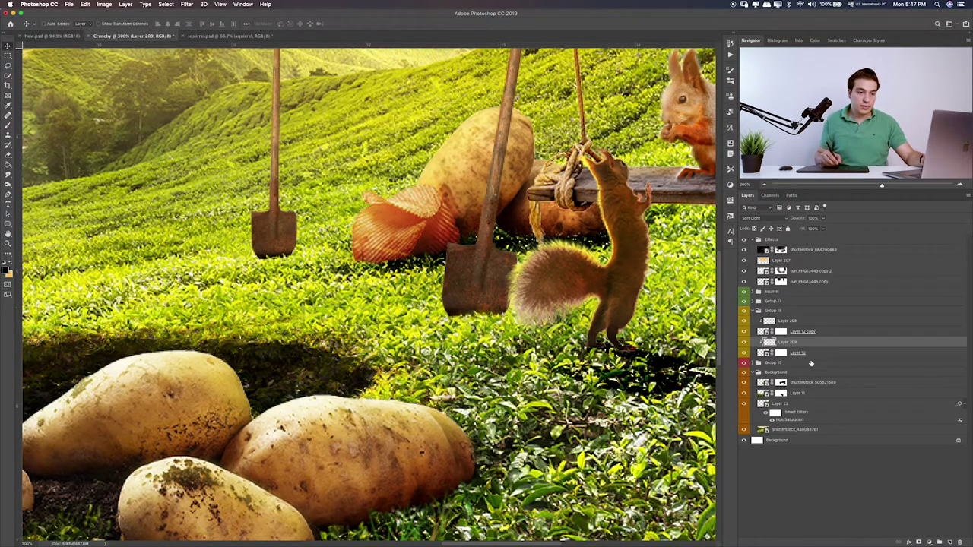
{"action": "left_click", "coordinate": [829, 325]}
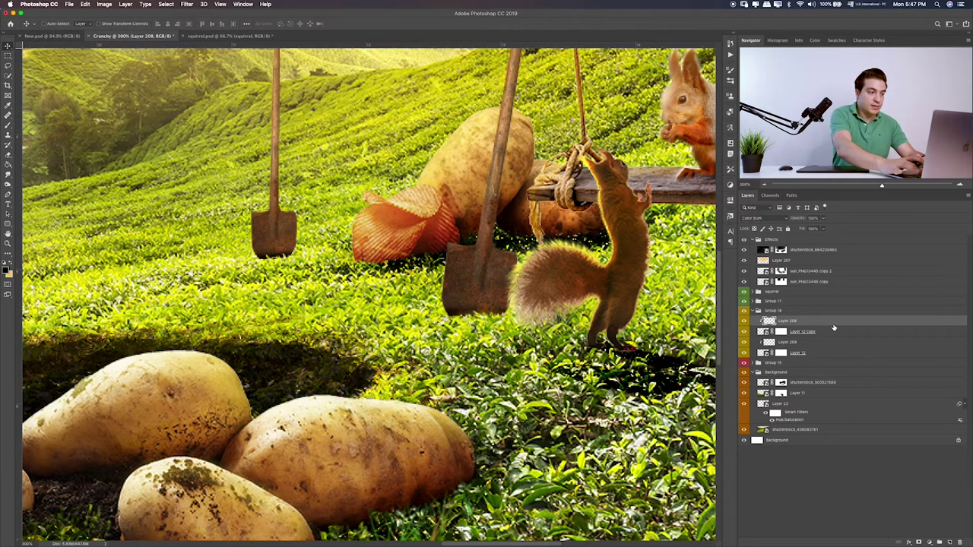
{"action": "key", "text": "shift+plus"}
{"action": "key", "text": "shift+plus"}
{"action": "key", "text": "shift+plus"}
{"action": "key", "text": "shift+plus"}
{"action": "key", "text": "shift+plus"}
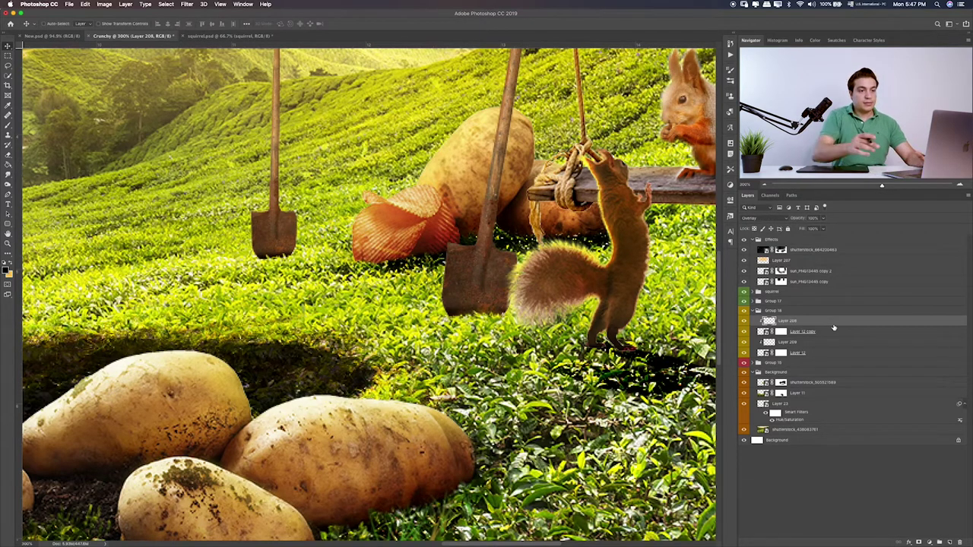
{"action": "key", "text": "shift+plus"}
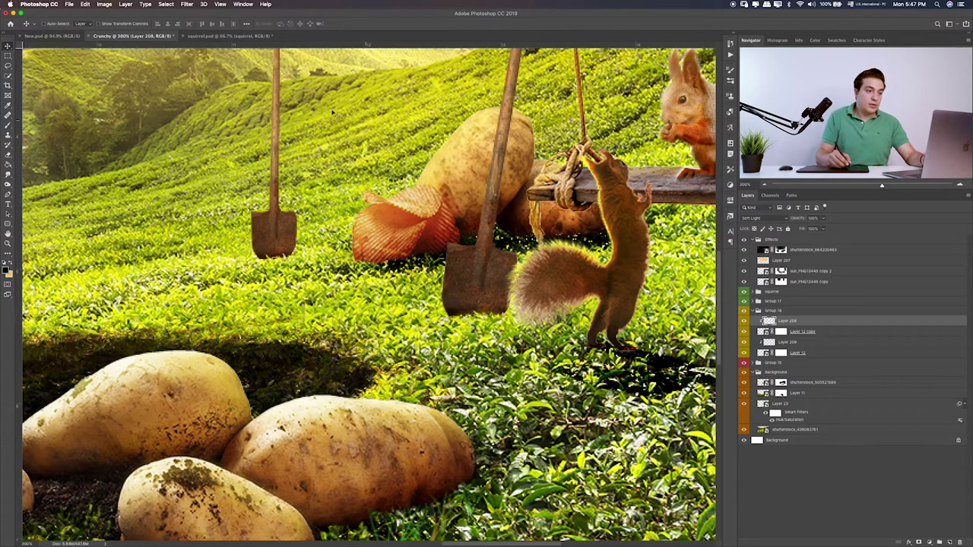
{"action": "left_click", "coordinate": [759, 342]}
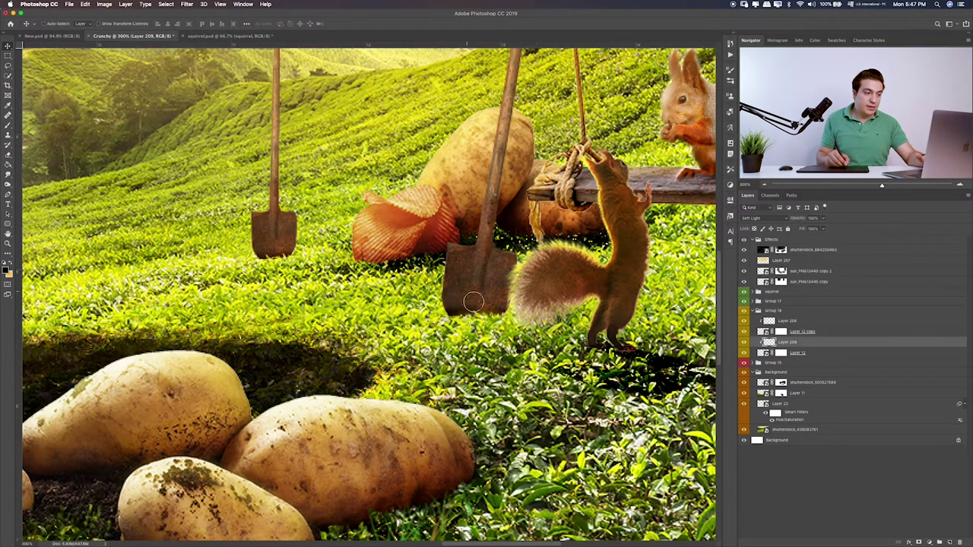
{"action": "key", "text": "b"}
{"action": "left_click", "coordinate": [828, 364]}
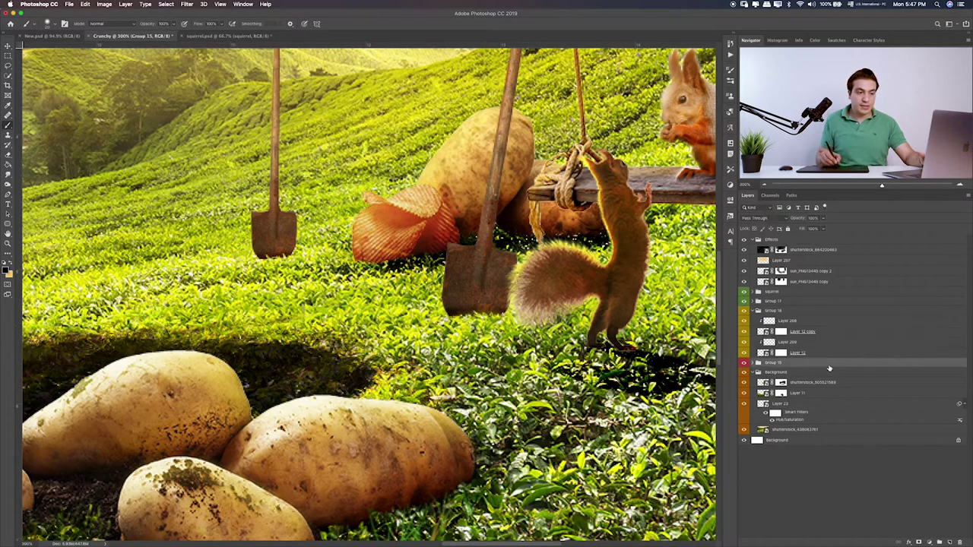
- On new Layer 210, paint a dark shadow on the grass under the right shovel
{"action": "left_click", "coordinate": [950, 543]}
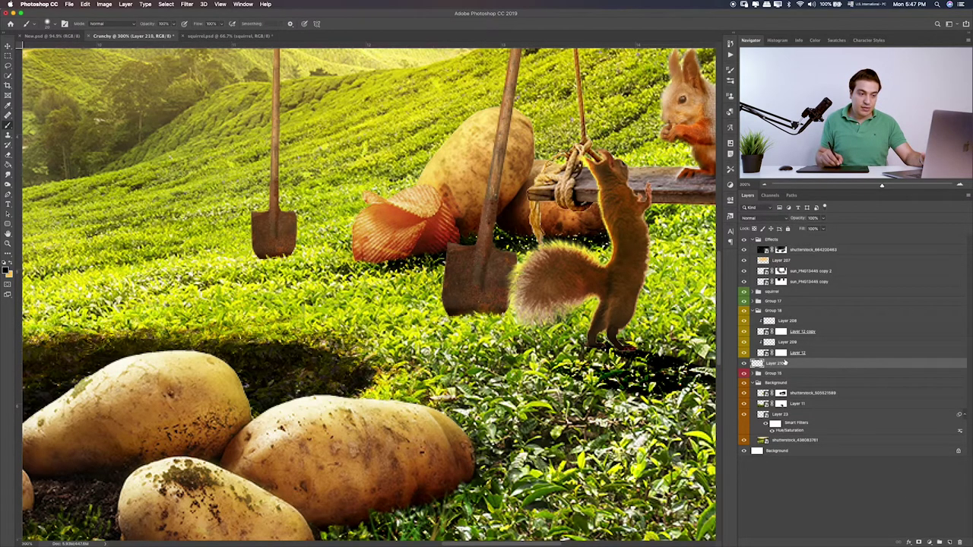
{"action": "key", "text": "Return"}
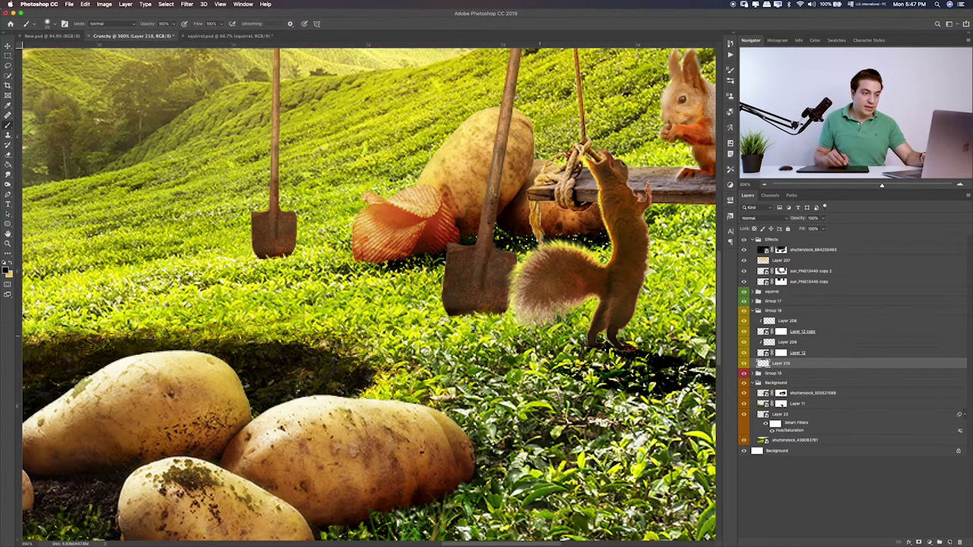
{"action": "left_click_drag", "start_coordinate": [450, 314], "coordinate": [522, 330]}
{"action": "key", "text": "ctrl+z"}
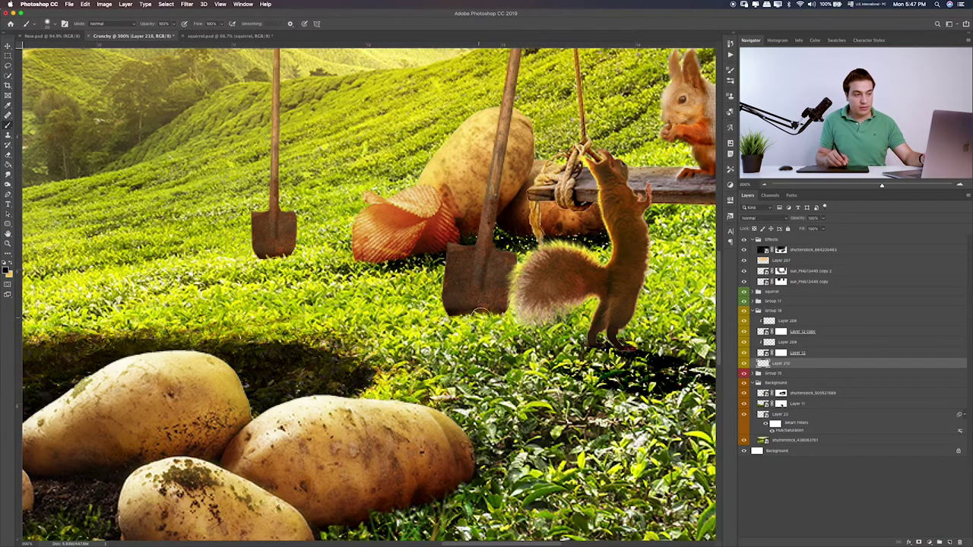
{"action": "left_click_drag", "start_coordinate": [480, 312], "coordinate": [536, 343]}
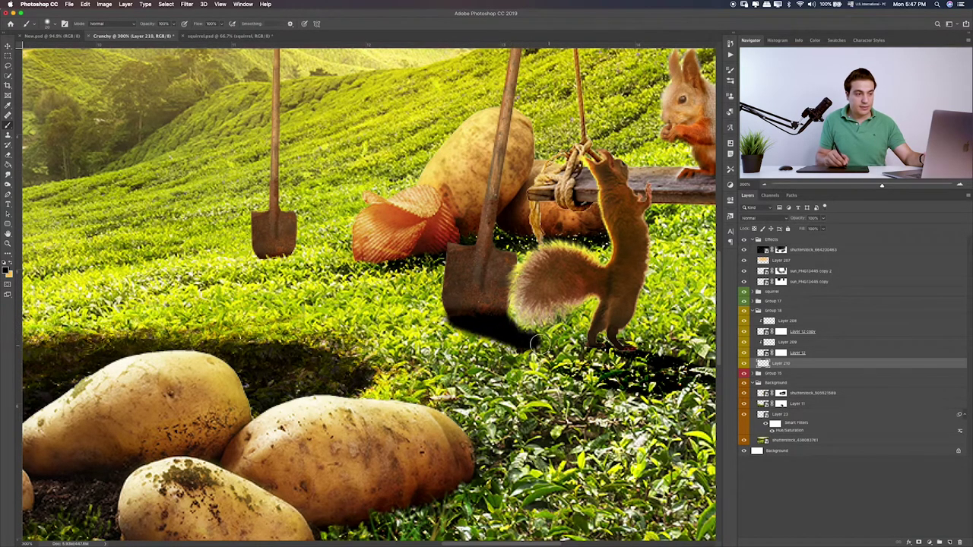
- Paint a shadow under the small shovel's blade, set it to Overlay, and duplicate it
{"action": "left_click", "coordinate": [806, 343]}
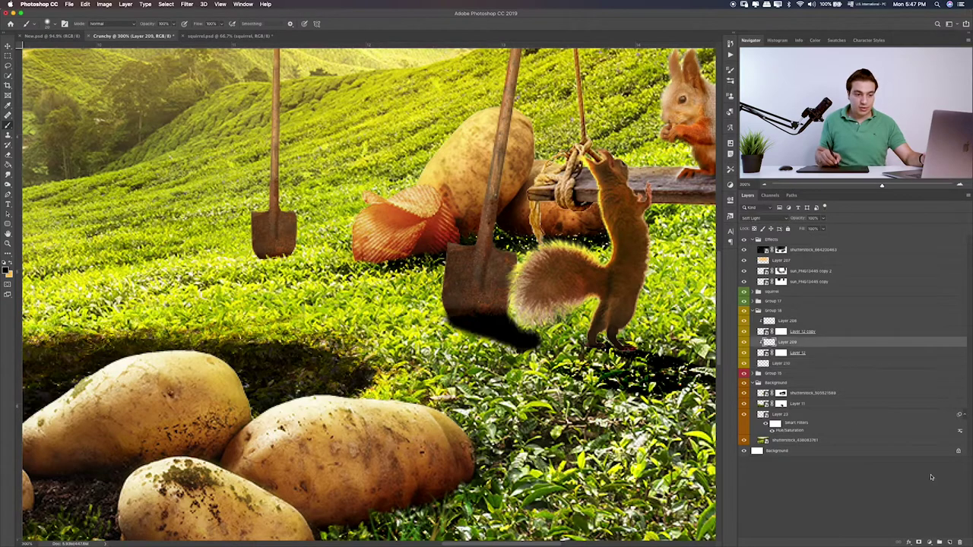
{"action": "left_click", "coordinate": [948, 542]}
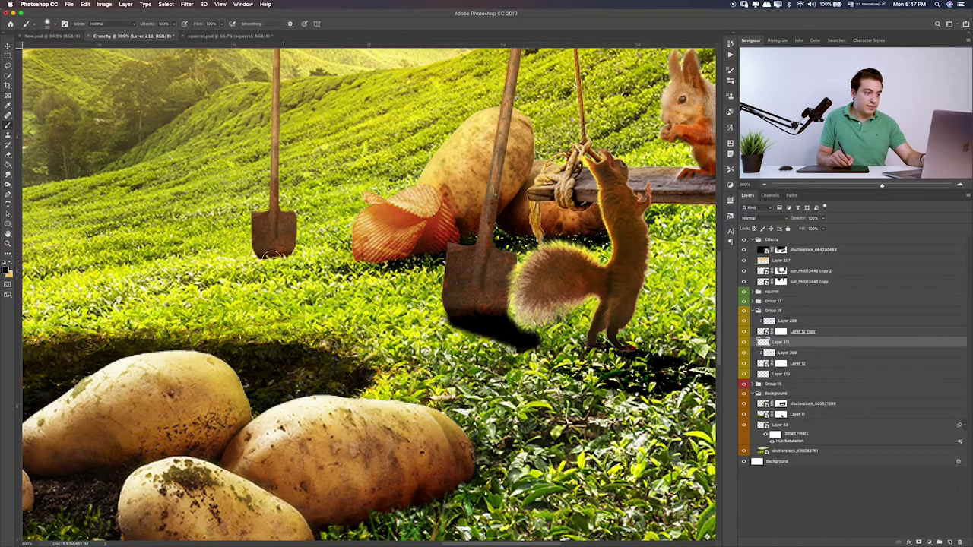
{"action": "left_click_drag", "start_coordinate": [271, 254], "coordinate": [278, 265]}
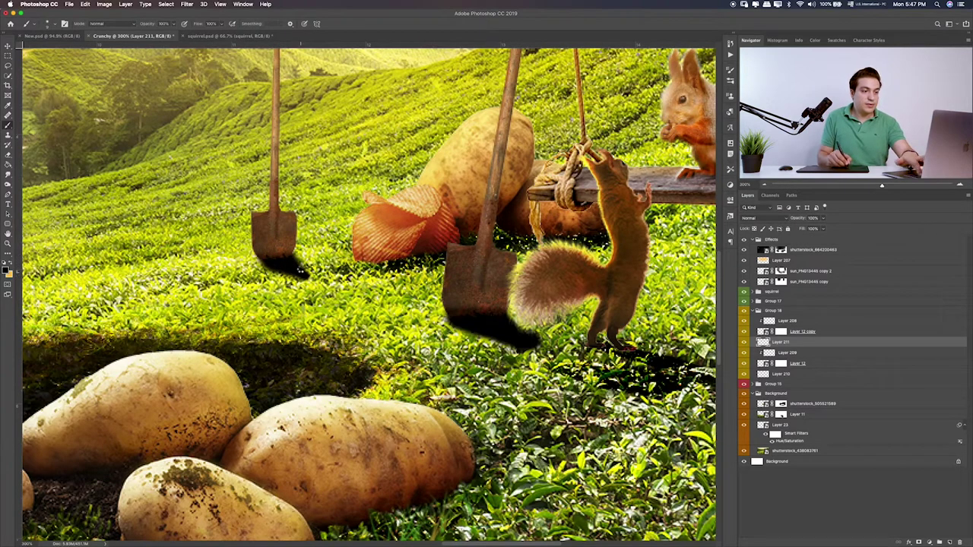
{"action": "key", "text": "v"}
{"action": "key", "text": "alt+shift+b"}
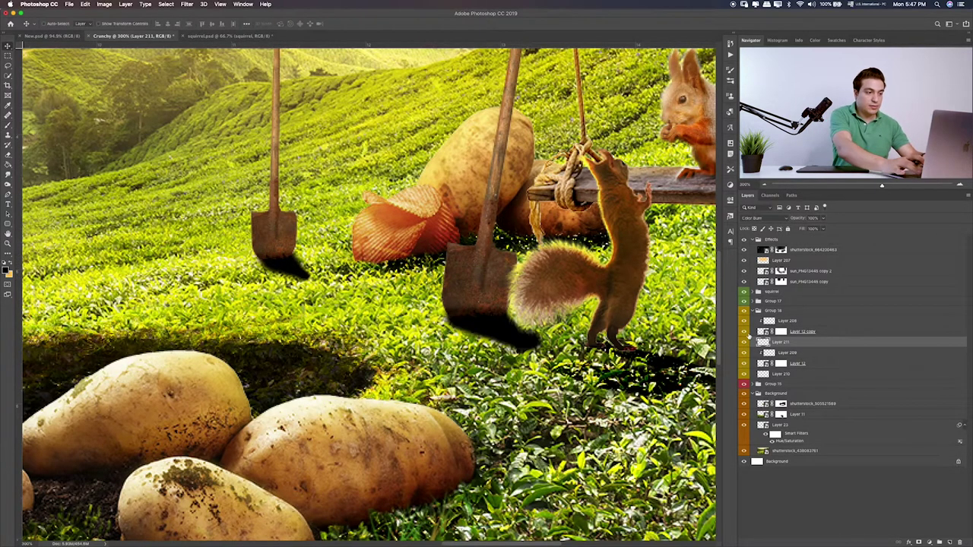
{"action": "key", "text": "alt+shift+o"}
{"action": "key", "text": "ctrl+j"}
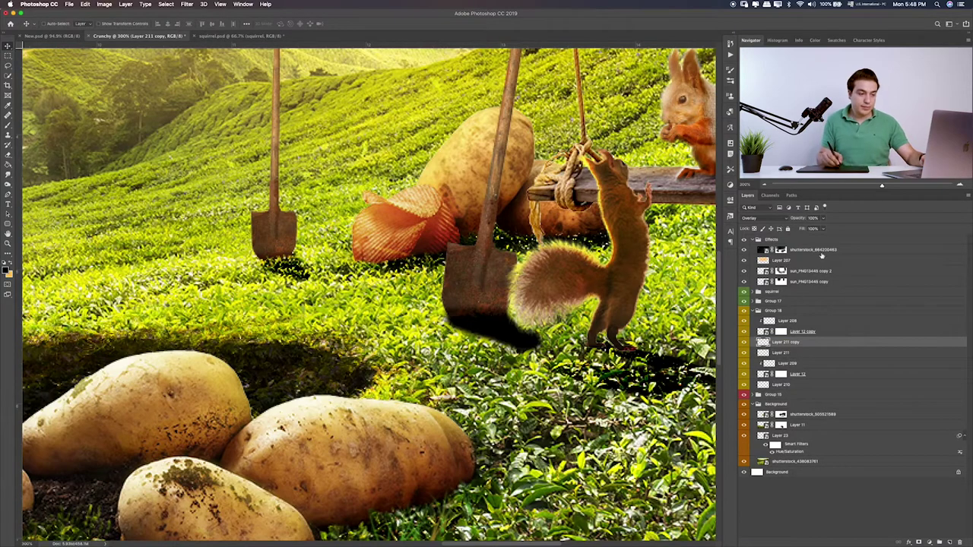
{"action": "key", "text": "b"}
{"action": "key", "text": "alt+bracketleft"}
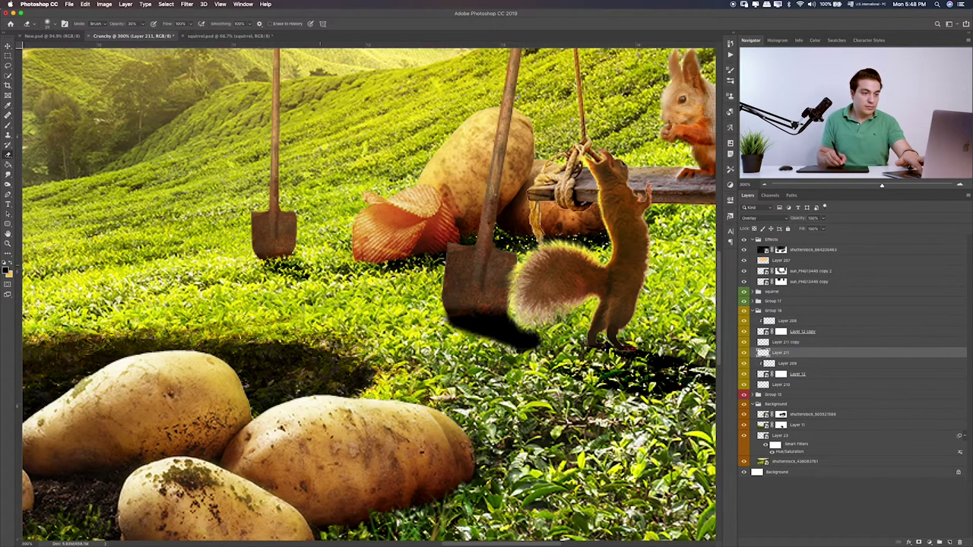
{"action": "key", "text": "alt+bracketright"}
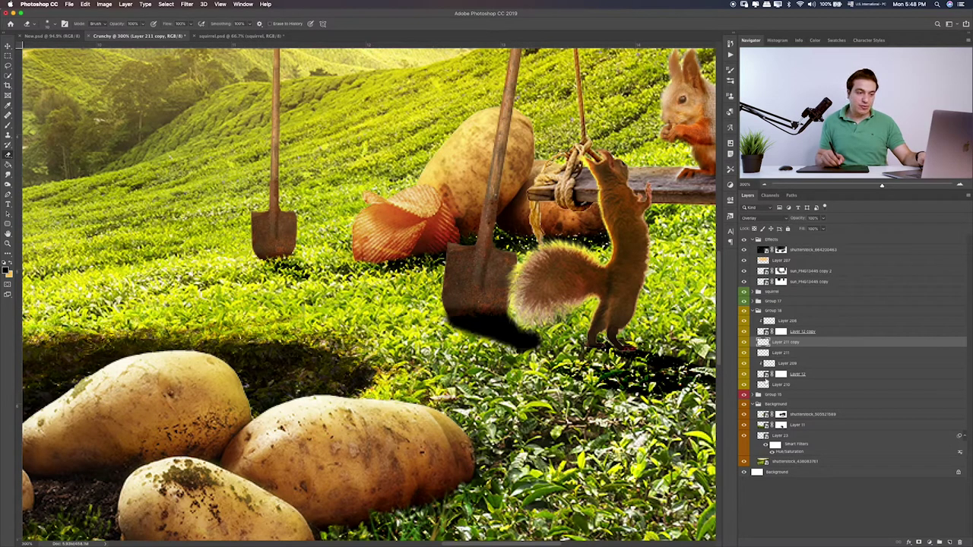
- Set the ground shadow Layer 210 to Soft Light and zoom out to the whole composition
{"action": "left_click", "coordinate": [765, 383]}
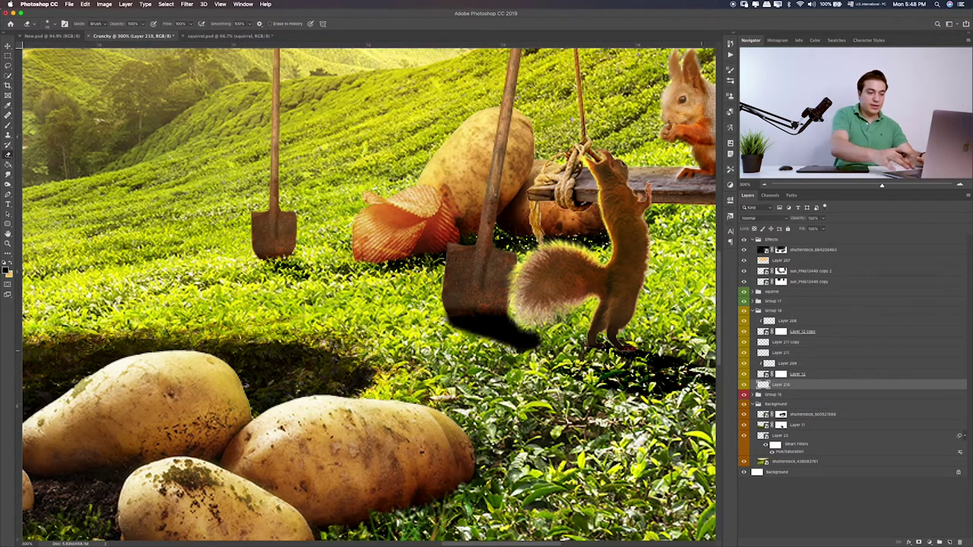
{"action": "key", "text": "v"}
{"action": "key", "text": "alt+shift+a"}
{"action": "key", "text": "alt+shift+g"}
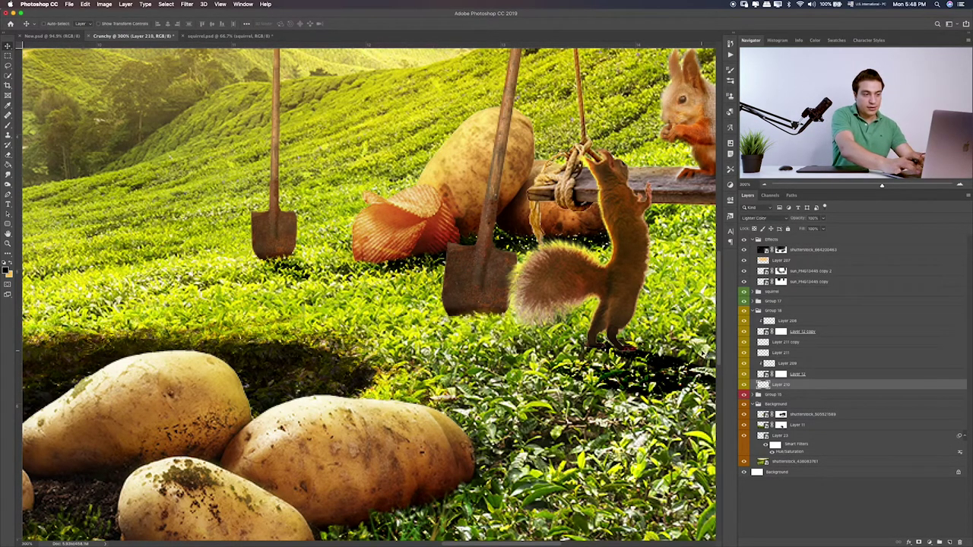
{"action": "key", "text": "alt+shift+f"}
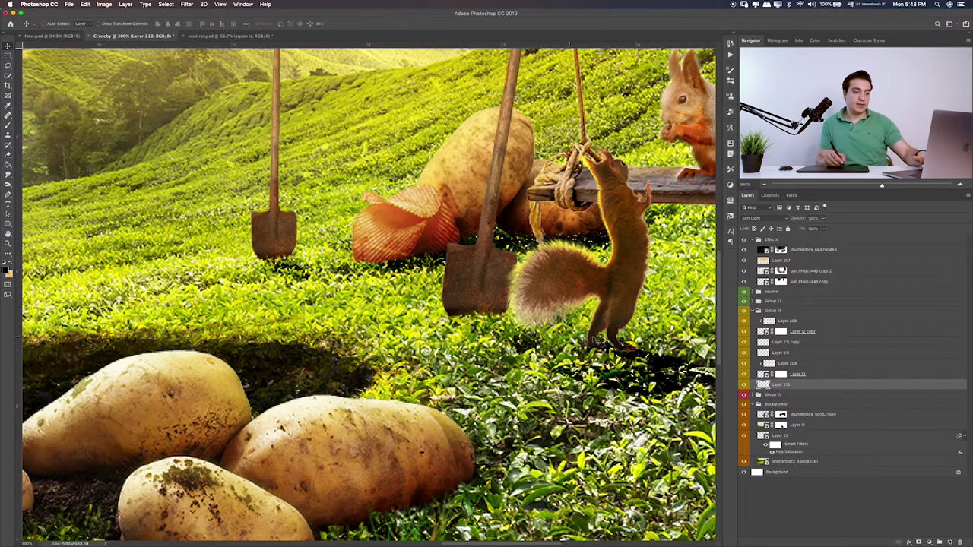
{"action": "key", "text": "b"}
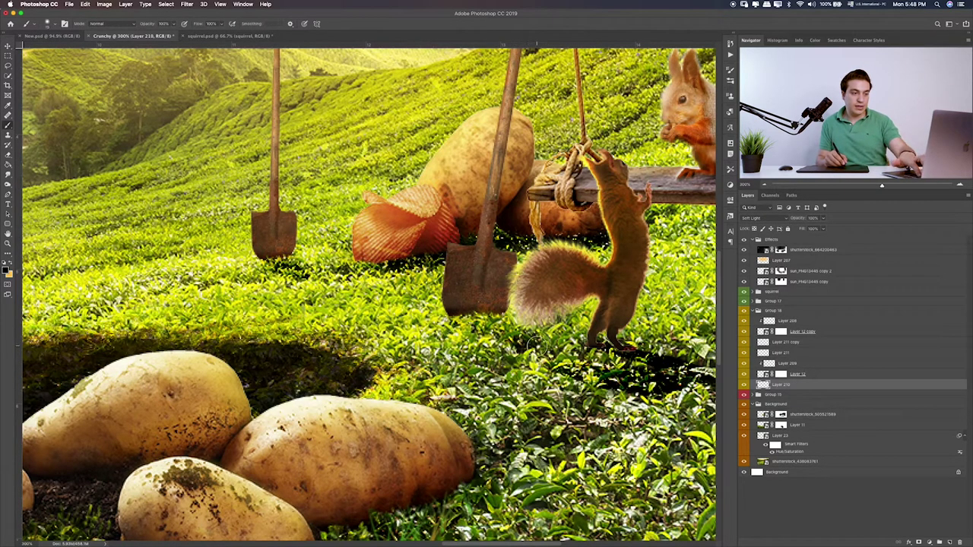
{"action": "key", "text": "e"}
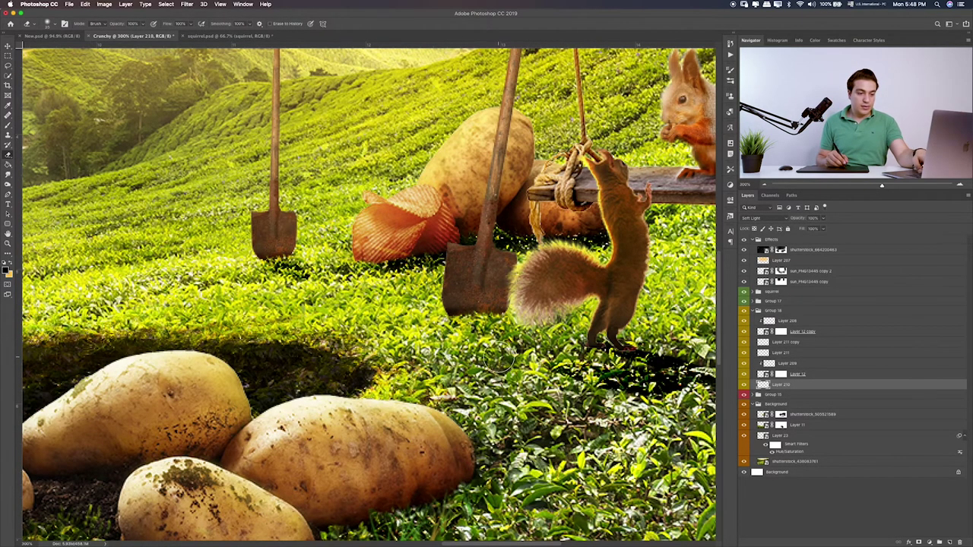
{"action": "key", "text": "ctrl+0"}
{"action": "key", "text": "ctrl+plus"}
{"action": "key", "text": "ctrl+plus"}
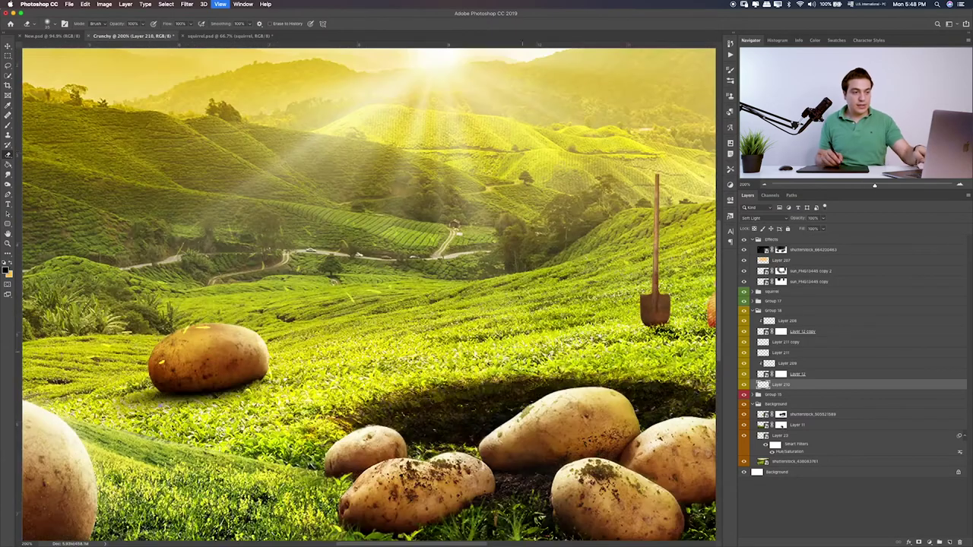
- Duplicate the lower squirrel, then flip and skew the copy into a diagonal shadow at its feet
{"action": "scroll", "coordinate": [553, 346], "scroll_direction": "right", "scroll_amount": 10}
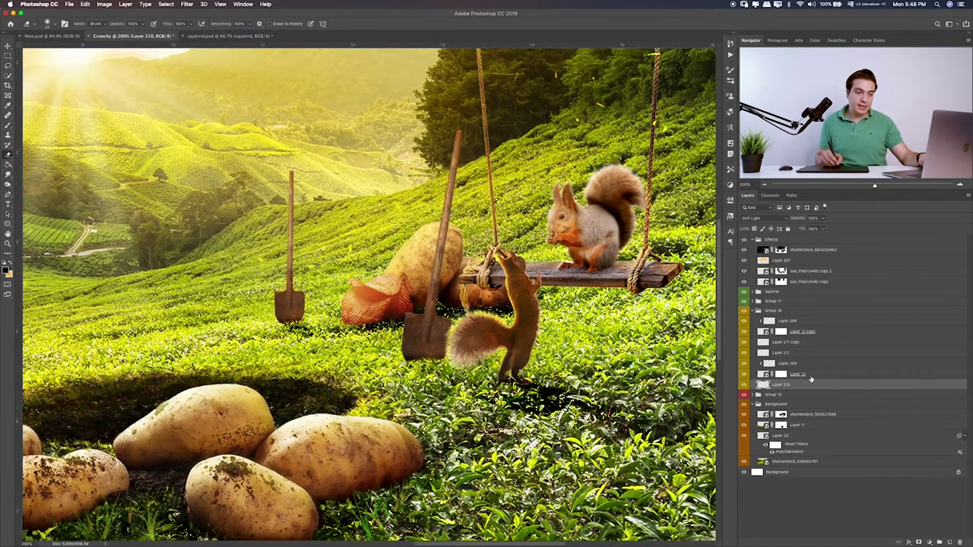
{"action": "left_click_drag", "start_coordinate": [812, 376], "coordinate": [814, 380]}
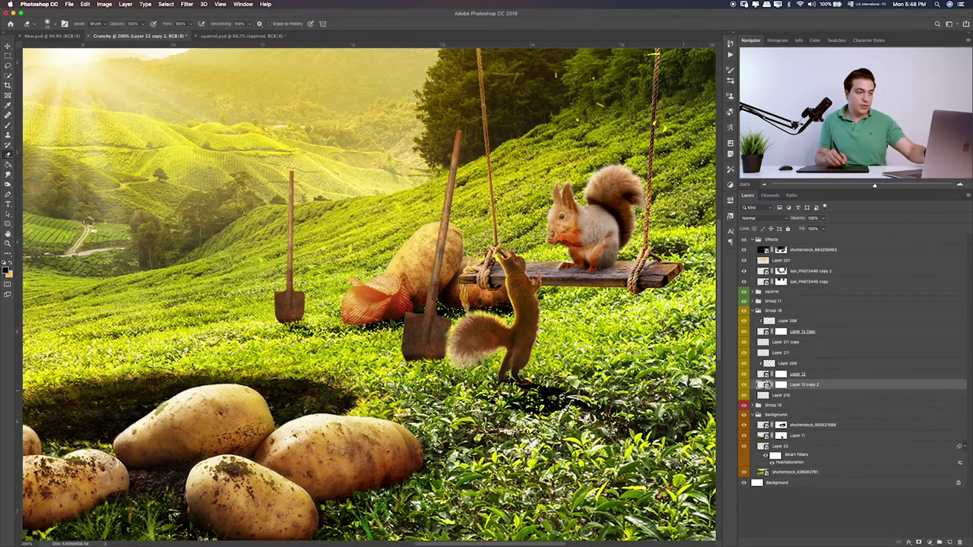
{"action": "key", "text": "ctrl+t"}
{"action": "left_click_drag", "start_coordinate": [434, 131], "coordinate": [435, 494]}
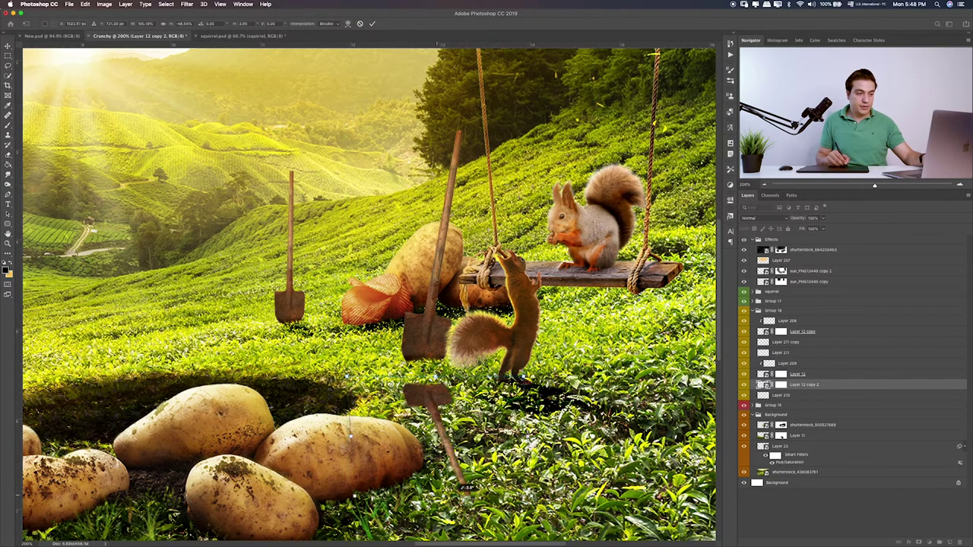
{"action": "left_click_drag", "start_coordinate": [525, 495], "coordinate": [568, 493]}
{"action": "left_click_drag", "start_coordinate": [402, 437], "coordinate": [466, 394]}
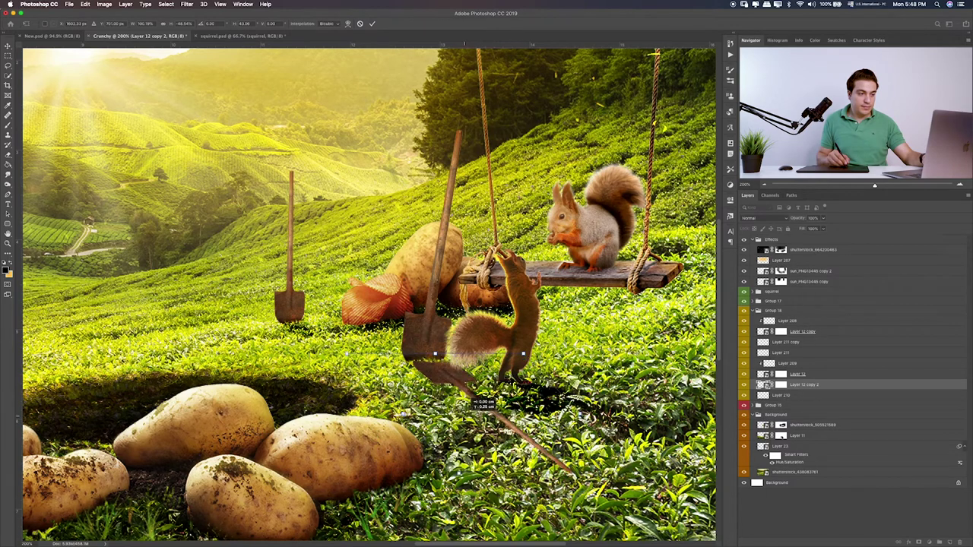
{"action": "key", "text": "Return"}
{"action": "key", "text": "e"}
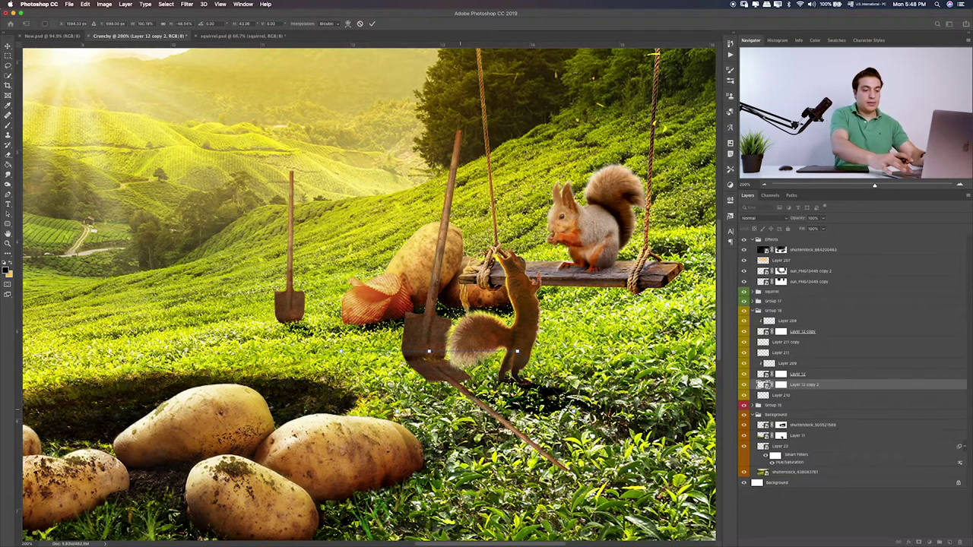
- Stretch the squirrel's shadow further right and fade part of it on the mask at 30% opacity
{"action": "key", "text": "ctrl+t"}
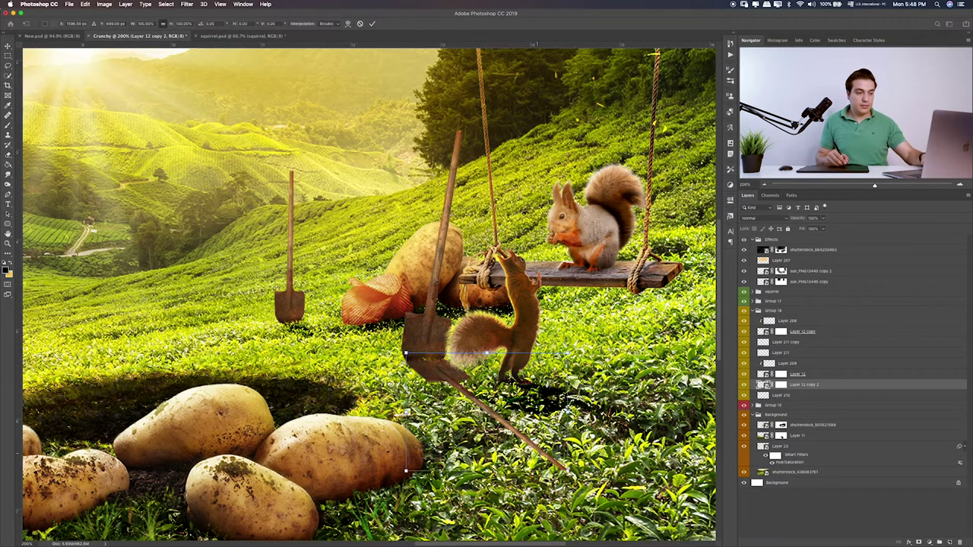
{"action": "mouse_move", "coordinate": [564, 469]}
{"action": "left_mouse_down"}
{"action": "mouse_move", "coordinate": [632, 469]}
{"action": "mouse_move", "coordinate": [535, 406]}
{"action": "left_mouse_up"}
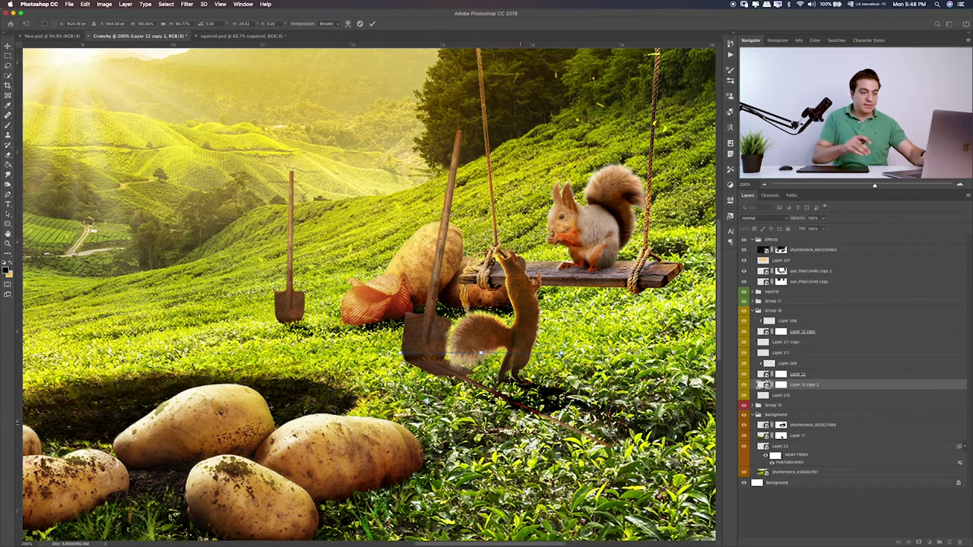
{"action": "key", "text": "Return"}
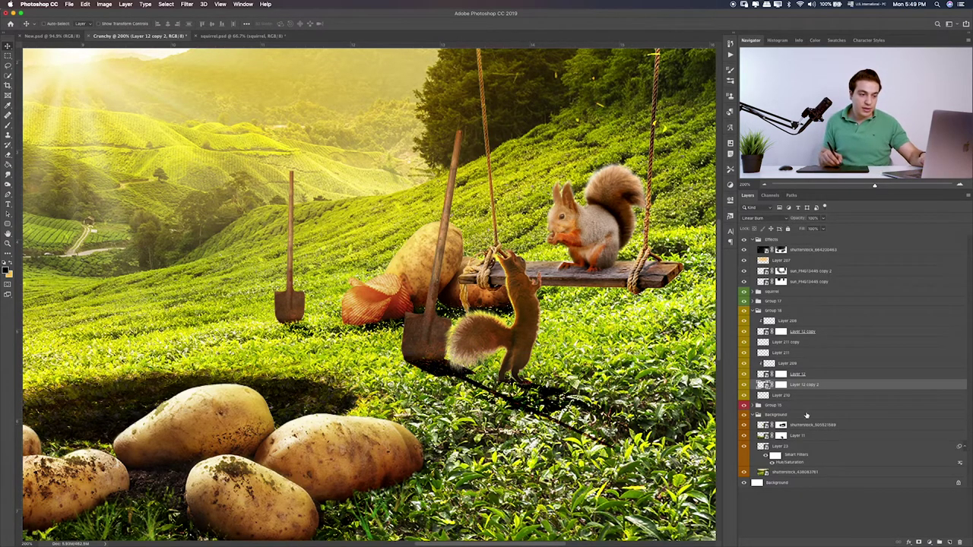
{"action": "left_click", "coordinate": [781, 385]}
{"action": "key", "text": "b"}
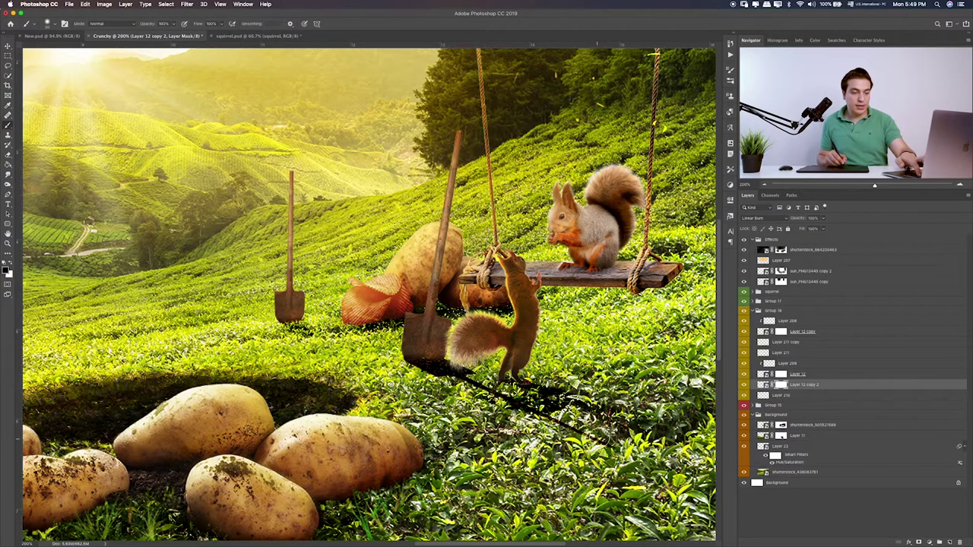
{"action": "key", "text": "3"}
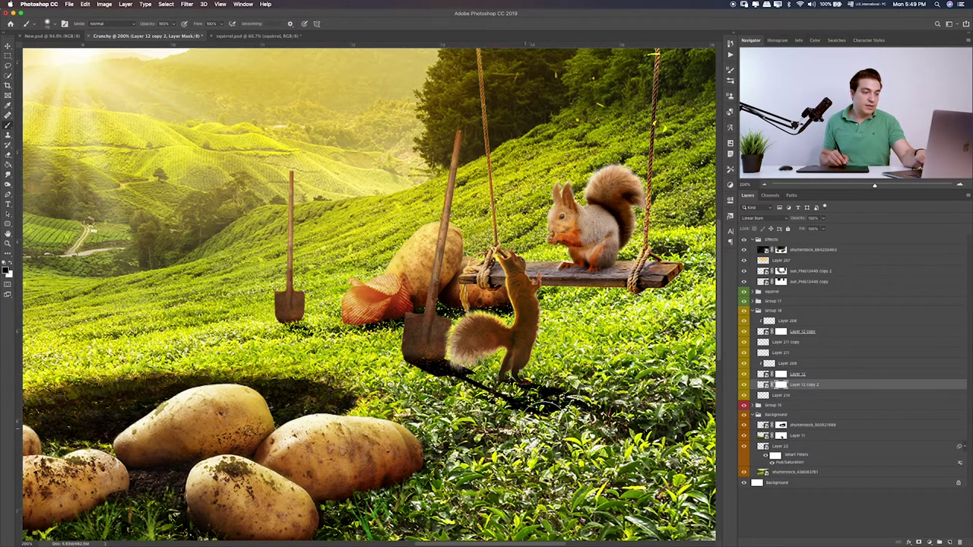
{"action": "mouse_move", "coordinate": [428, 396]}
{"action": "left_mouse_down"}
{"action": "mouse_move", "coordinate": [486, 384]}
{"action": "mouse_move", "coordinate": [517, 392]}
{"action": "left_mouse_up"}
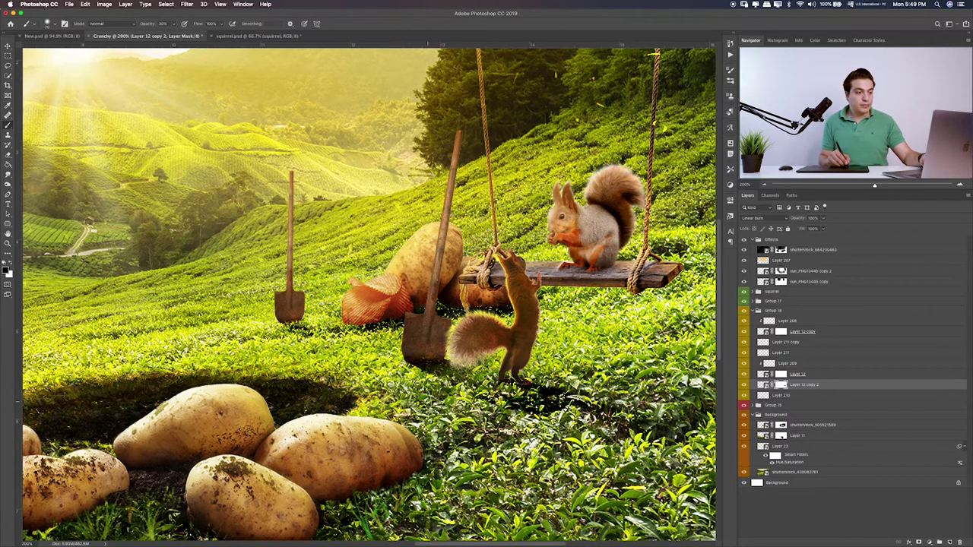
- Duplicate the far shovel and transform the copy into a long Linear Burn shadow across the grass
{"action": "left_click", "coordinate": [799, 332]}
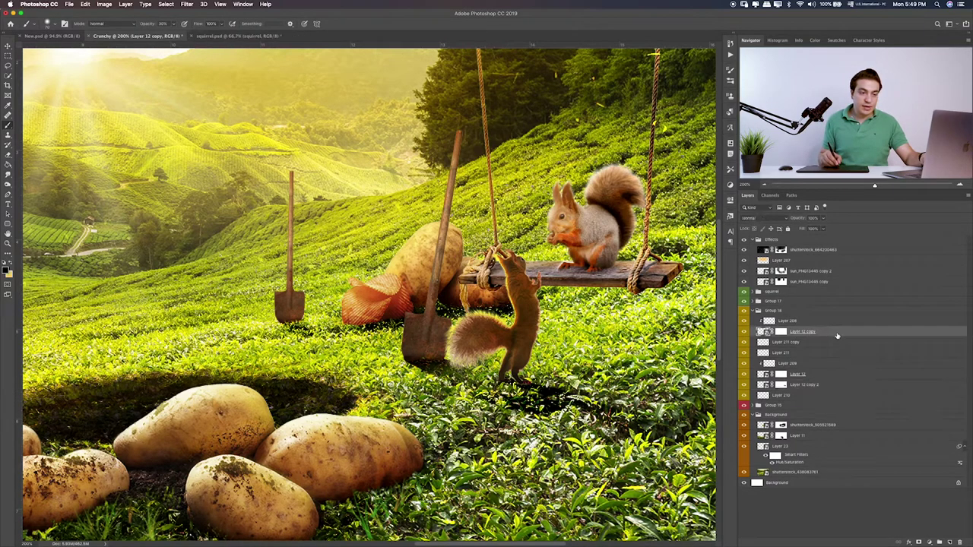
{"action": "key", "text": "ctrl+j"}
{"action": "key", "text": "ctrl+t"}
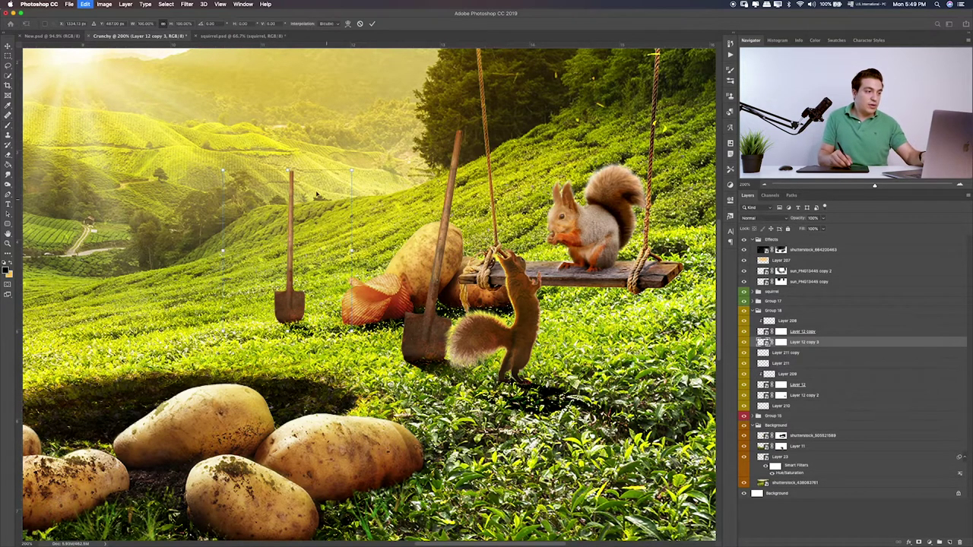
{"action": "mouse_move", "coordinate": [289, 170]}
{"action": "left_mouse_down"}
{"action": "mouse_move", "coordinate": [301, 440]}
{"action": "mouse_move", "coordinate": [361, 423]}
{"action": "mouse_move", "coordinate": [323, 349]}
{"action": "left_mouse_up"}
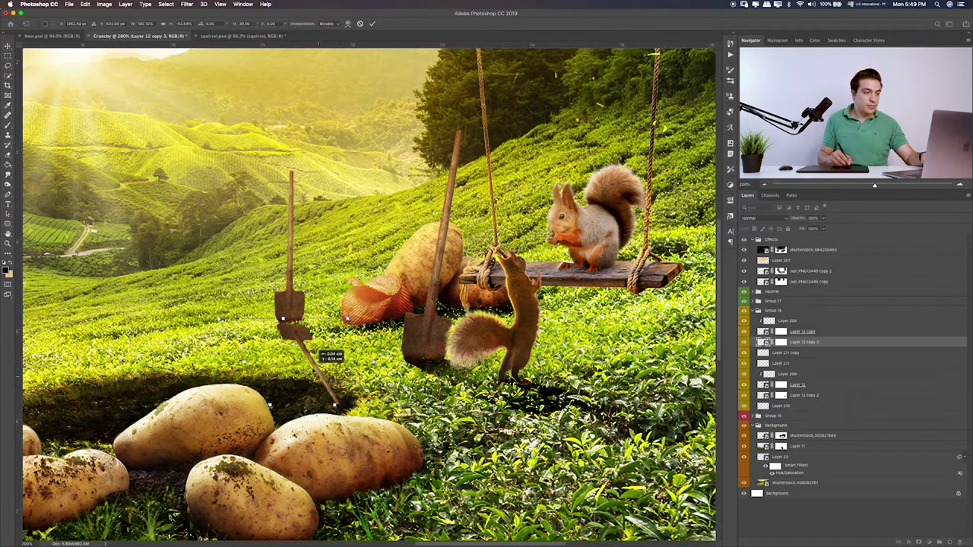
{"action": "left_click_drag", "start_coordinate": [322, 350], "coordinate": [319, 346]}
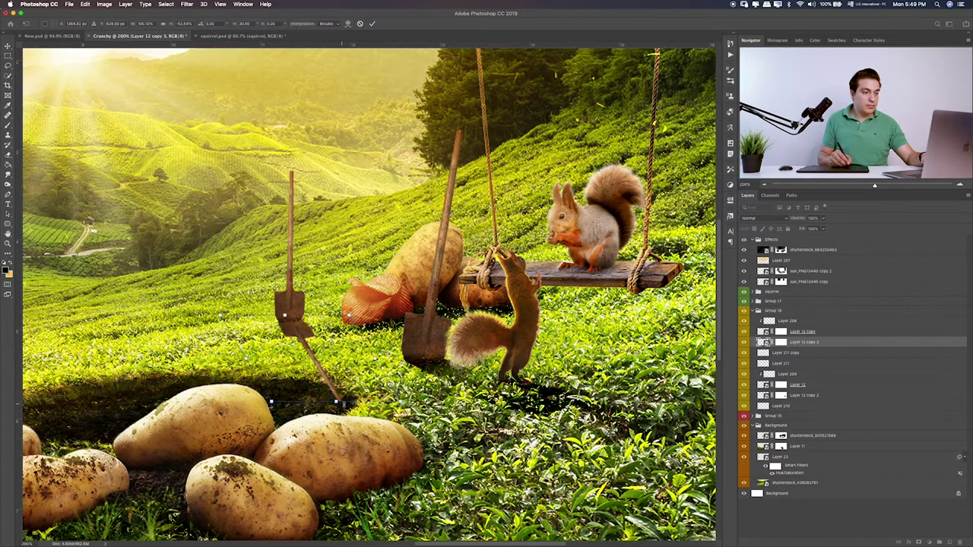
{"action": "mouse_move", "coordinate": [338, 406]}
{"action": "left_mouse_down"}
{"action": "mouse_move", "coordinate": [368, 396]}
{"action": "mouse_move", "coordinate": [338, 373]}
{"action": "mouse_move", "coordinate": [325, 344]}
{"action": "mouse_move", "coordinate": [363, 370]}
{"action": "left_mouse_up"}
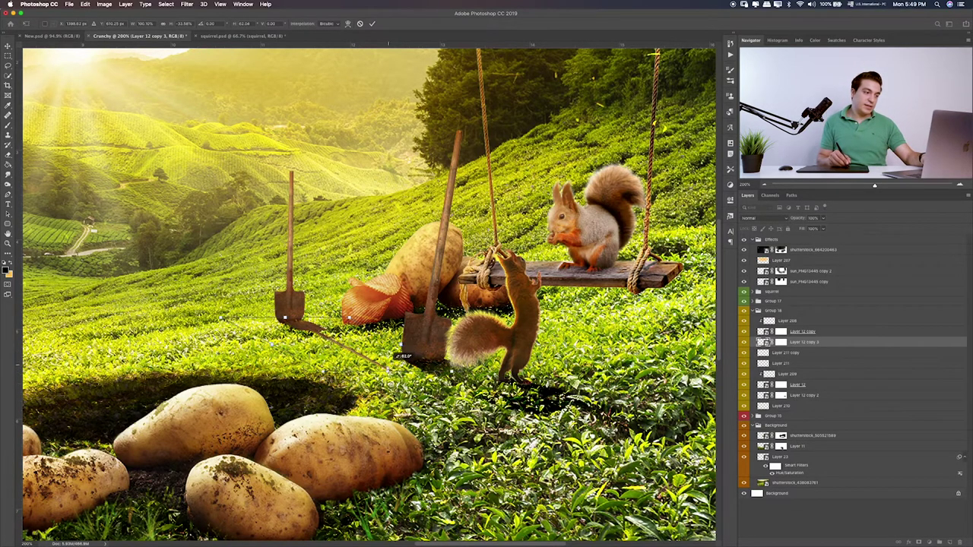
{"action": "left_click_drag", "start_coordinate": [363, 369], "coordinate": [304, 371]}
{"action": "left_click_drag", "start_coordinate": [284, 318], "coordinate": [281, 318]}
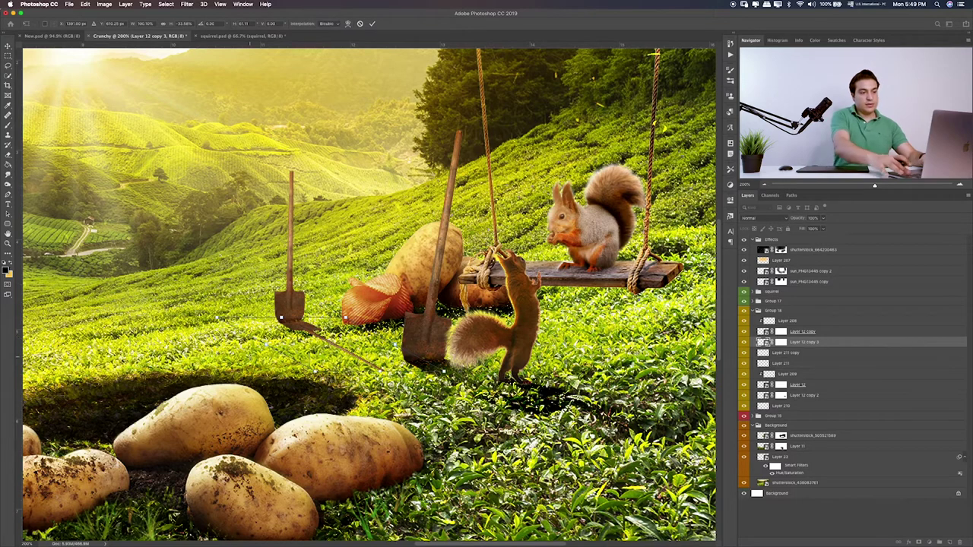
{"action": "key", "text": "Return"}
{"action": "key", "text": "shift+alt+a"}
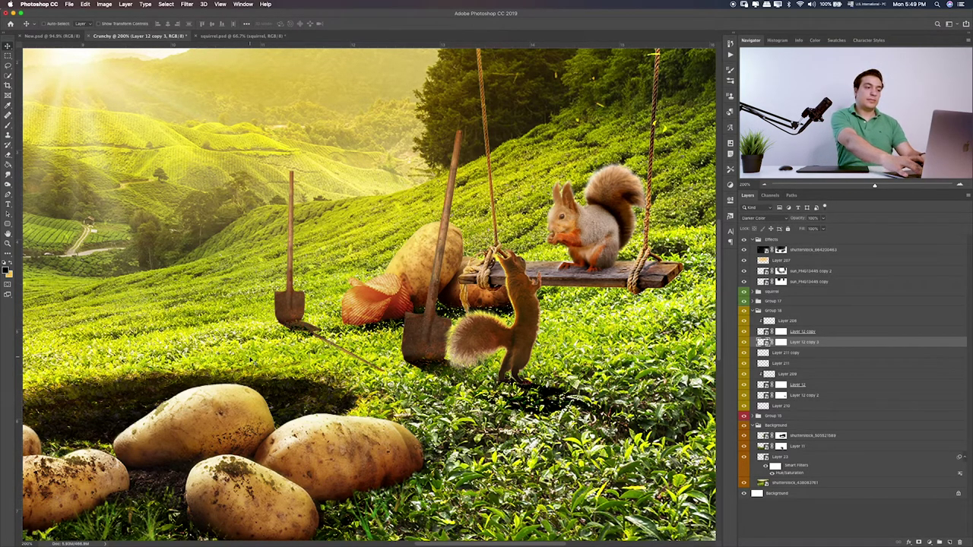
- Paint out the far shovel's diagonal shadow on its layer mask
{"action": "key", "text": "shift+alt+a"}
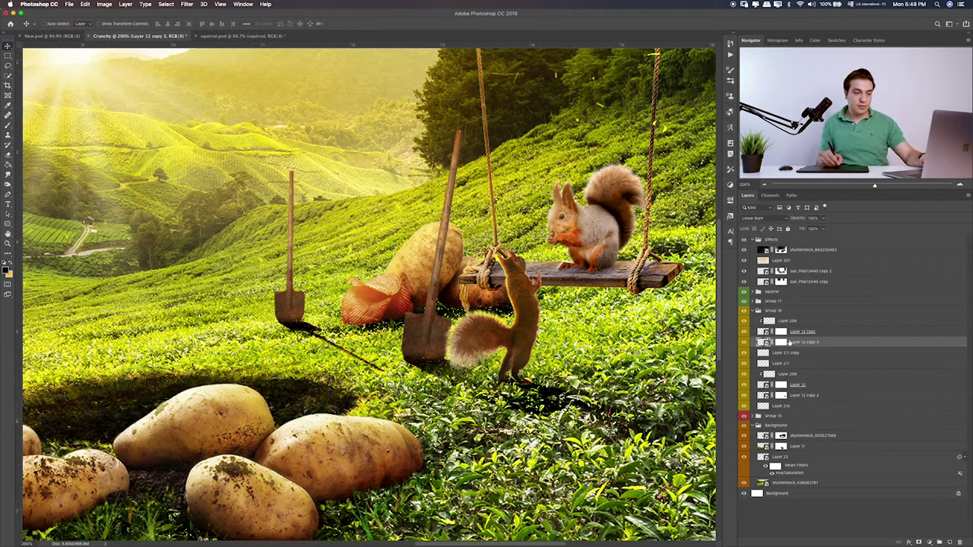
{"action": "left_click", "coordinate": [781, 343]}
{"action": "key", "text": "b"}
{"action": "left_click_drag", "start_coordinate": [414, 357], "coordinate": [292, 377]}
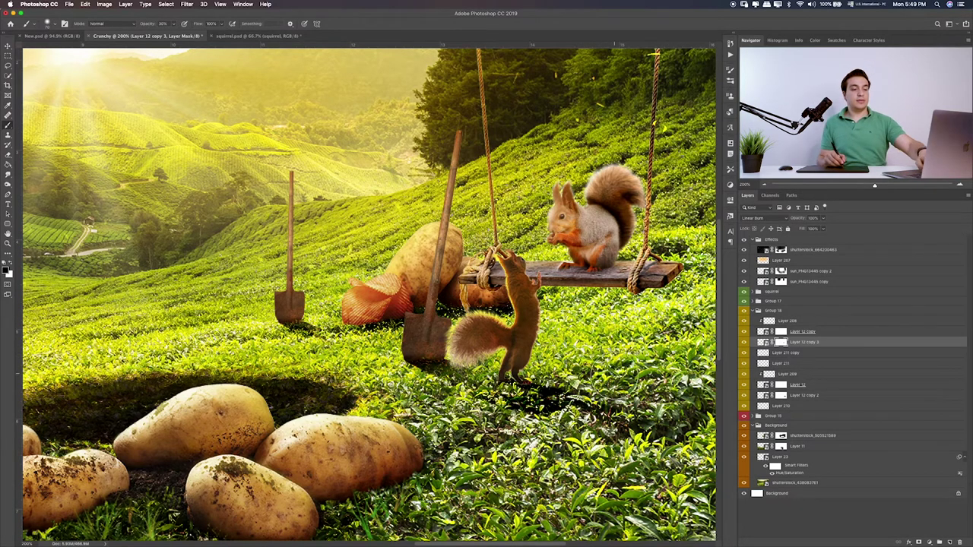
{"action": "key", "text": "ctrl+0"}
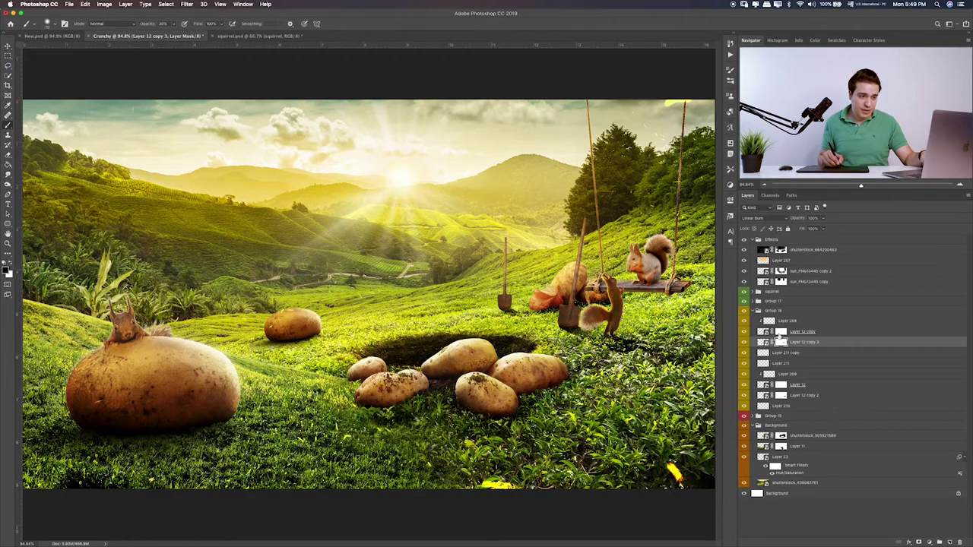
- Zoom in on the far shovel's mask and refine it with a smaller brush
{"action": "left_click", "coordinate": [780, 334]}
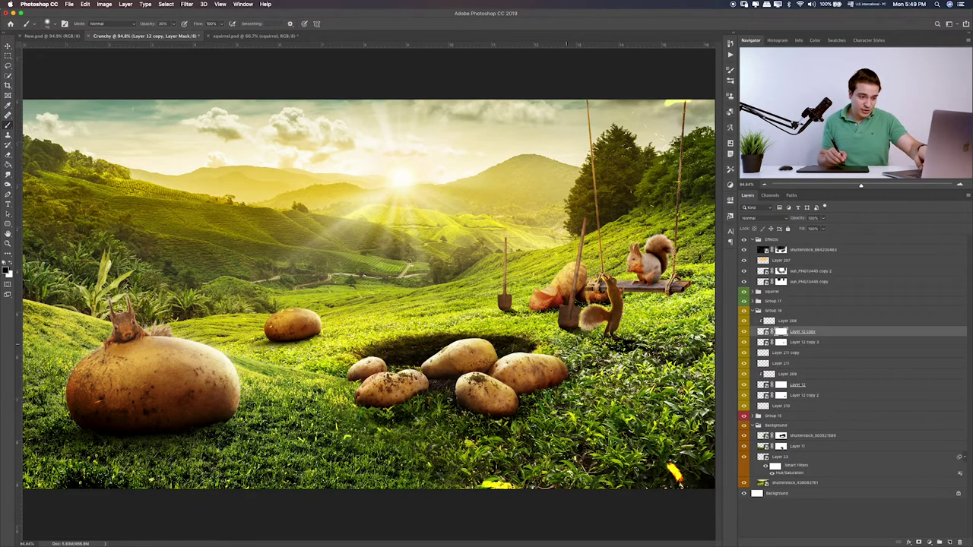
{"action": "scroll", "coordinate": [462, 286], "scroll_direction": "up", "scroll_amount": 5}
{"action": "scroll", "coordinate": [461, 285], "scroll_direction": "up", "scroll_amount": 3}
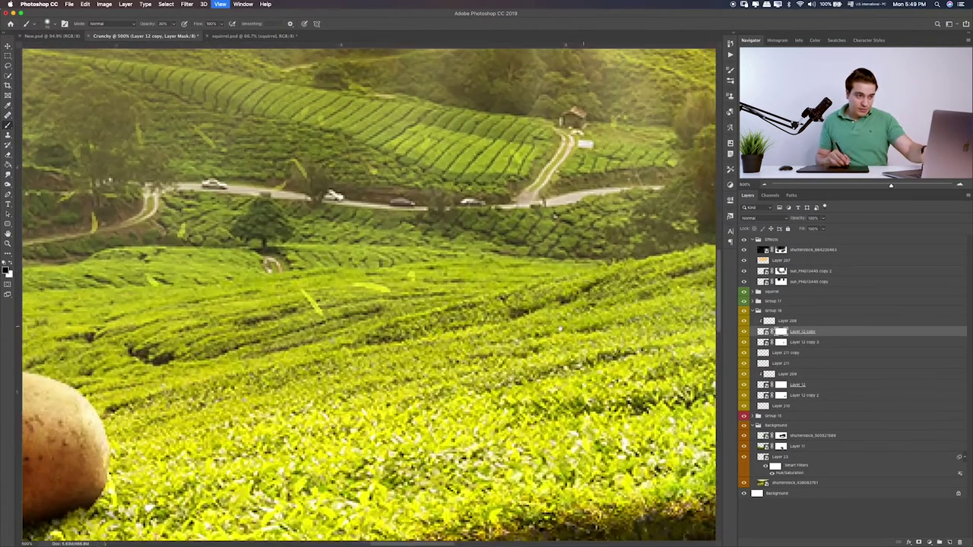
{"action": "scroll", "coordinate": [461, 286], "scroll_direction": "up", "scroll_amount": 3}
{"action": "scroll", "coordinate": [370, 292], "scroll_direction": "right", "scroll_amount": 10}
{"action": "scroll", "coordinate": [369, 292], "scroll_direction": "right", "scroll_amount": 1}
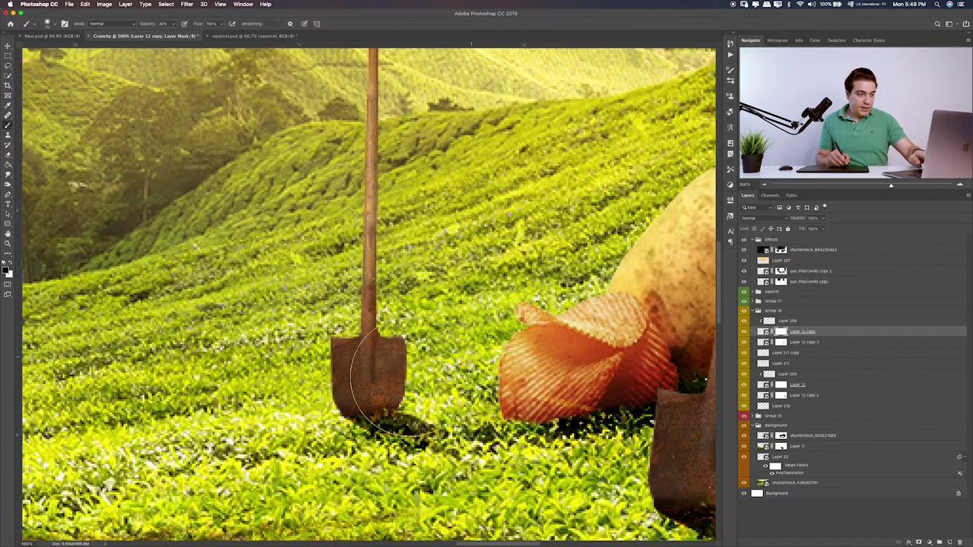
{"action": "key", "text": "bracketleft"}
{"action": "key", "text": "bracketleft"}
{"action": "key", "text": "bracketleft"}
{"action": "key", "text": "bracketleft"}
{"action": "key", "text": "bracketleft"}
{"action": "key", "text": "bracketleft"}
{"action": "key", "text": "bracketleft"}
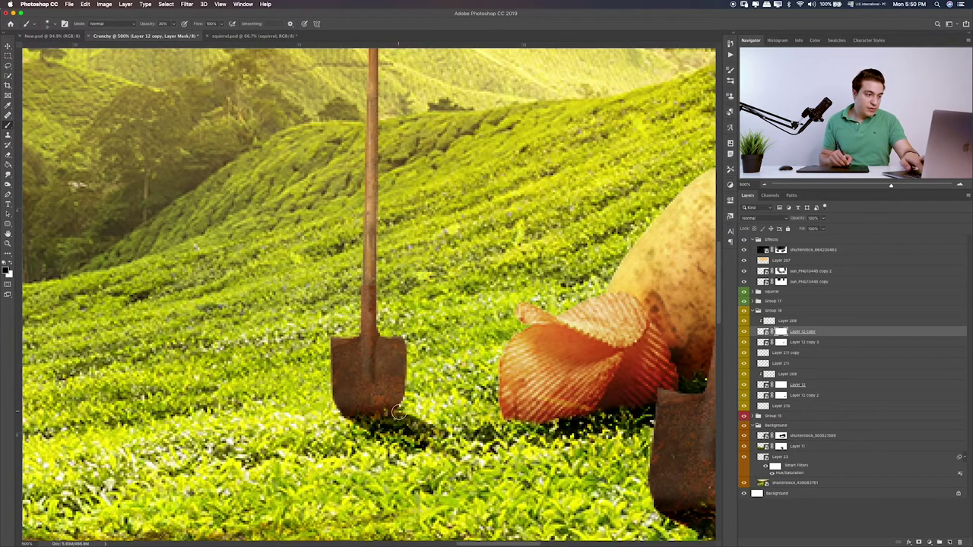
{"action": "key", "text": "bracketleft"}
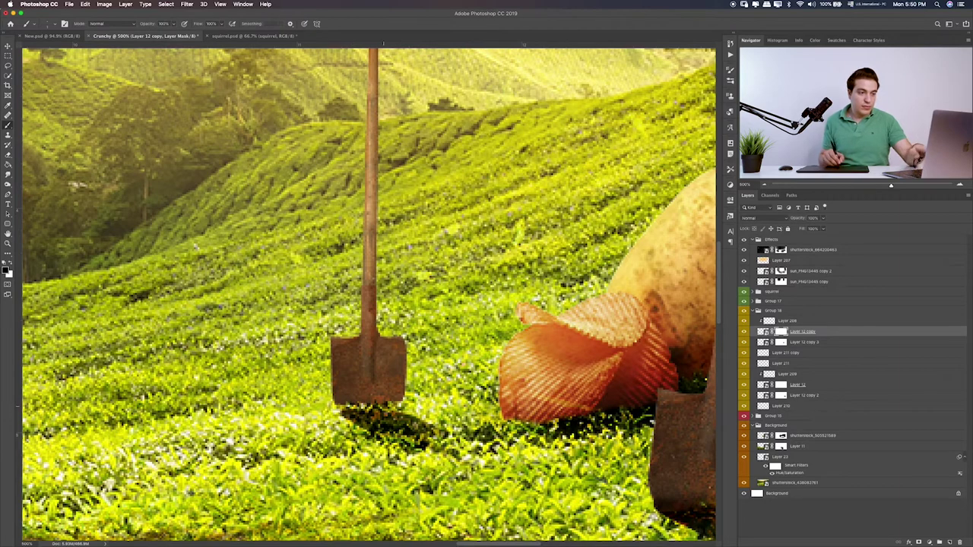
- Nudge the shovel with the arrow keys to settle its blade into the tea bushes
{"action": "left_click", "coordinate": [819, 325]}
{"action": "key", "text": "v"}
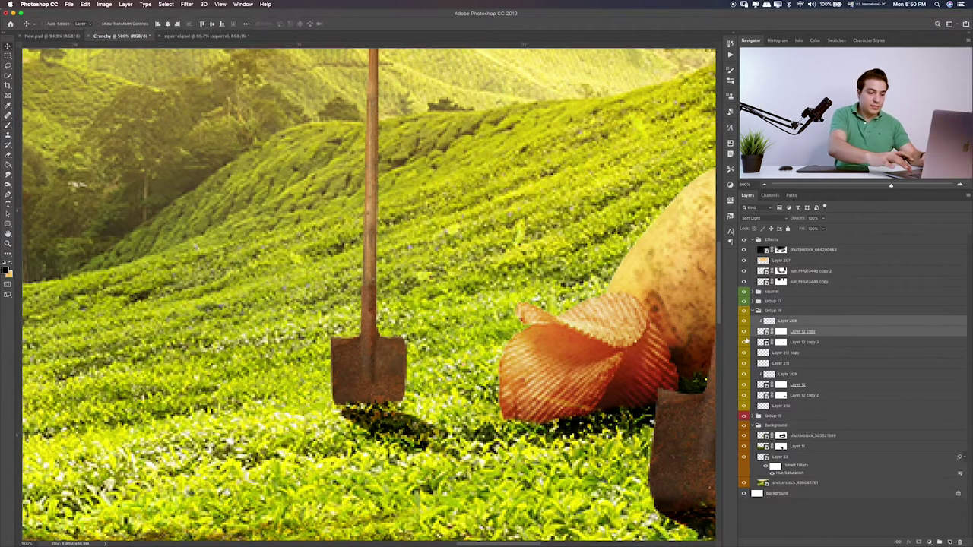
{"action": "key", "text": "Down"}
{"action": "key", "text": "Down"}
{"action": "key", "text": "Down"}
{"action": "key", "text": "Up"}
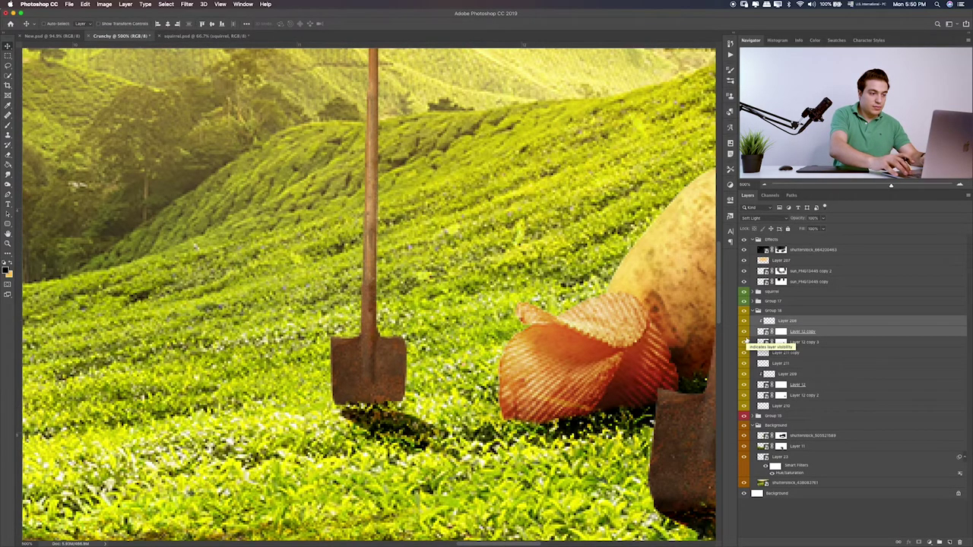
{"action": "key", "text": "Up"}
{"action": "key", "text": "Up"}
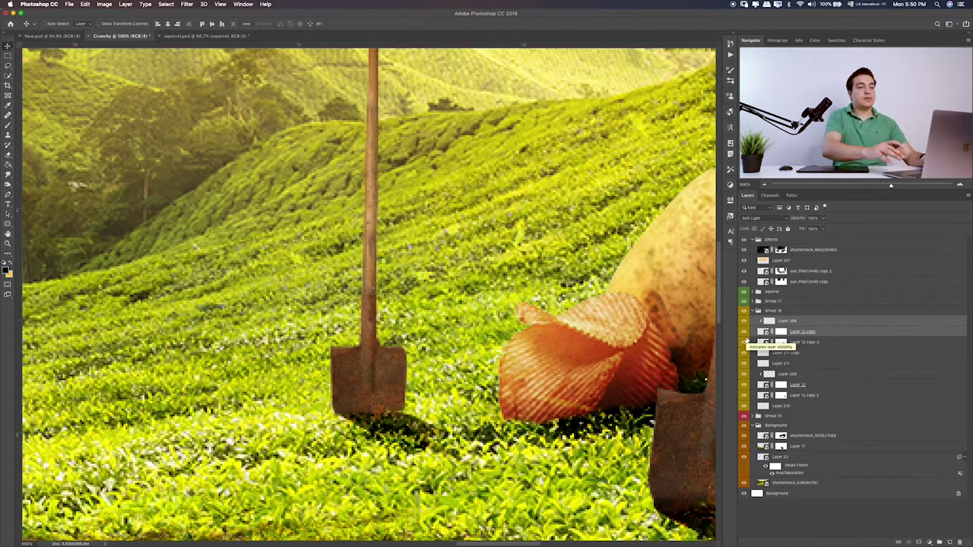
{"action": "key", "text": "ctrl+0"}
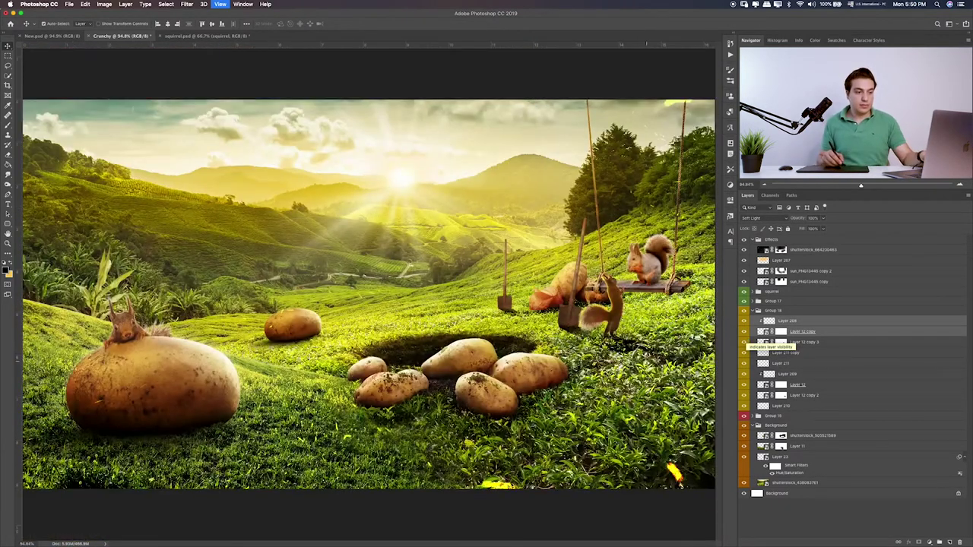
- Add a Multiply layer above Layer 12 copy and zoom to 200%
{"action": "left_click", "coordinate": [825, 331]}
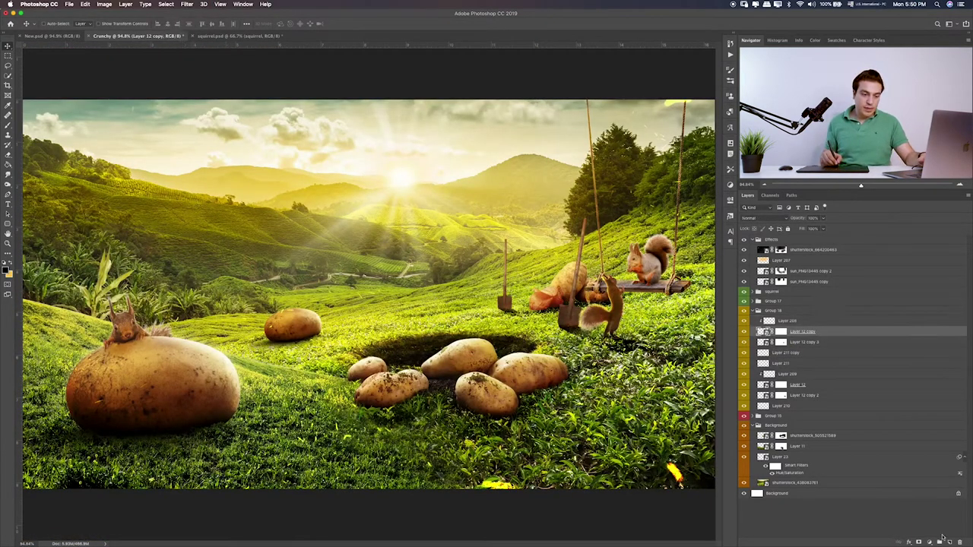
{"action": "left_click", "coordinate": [948, 542]}
{"action": "key", "text": "b"}
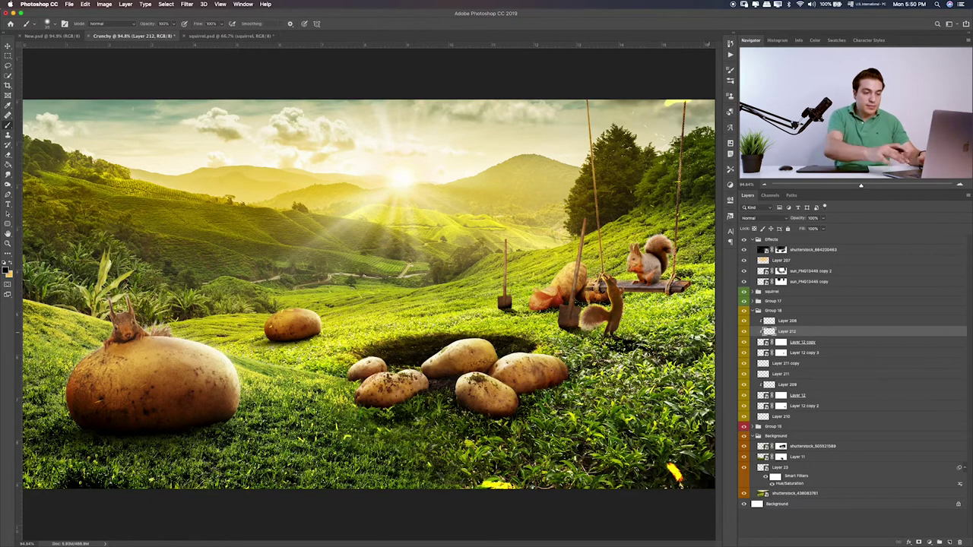
{"action": "key", "text": "v"}
{"action": "key", "text": "shift+alt+m"}
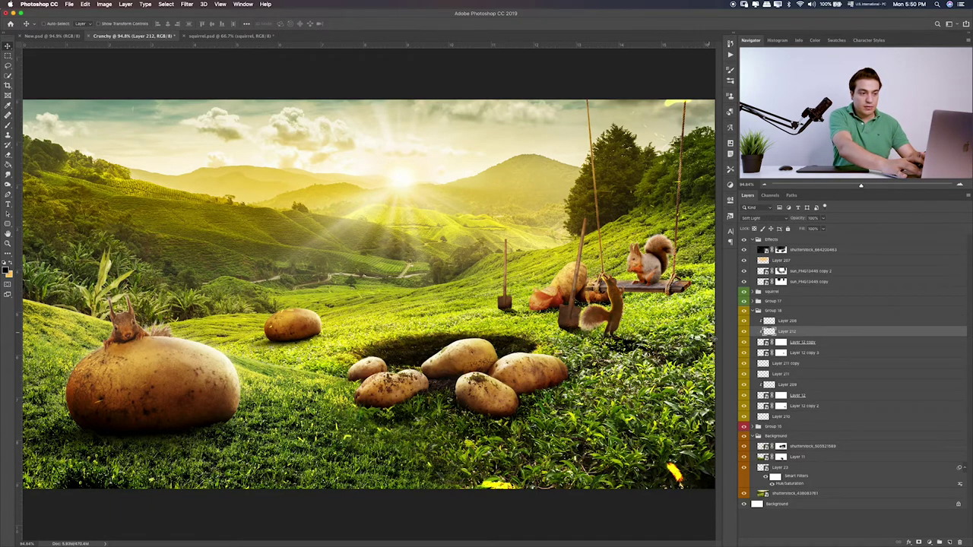
{"action": "key", "text": "ctrl+plus"}
{"action": "key", "text": "ctrl+plus"}
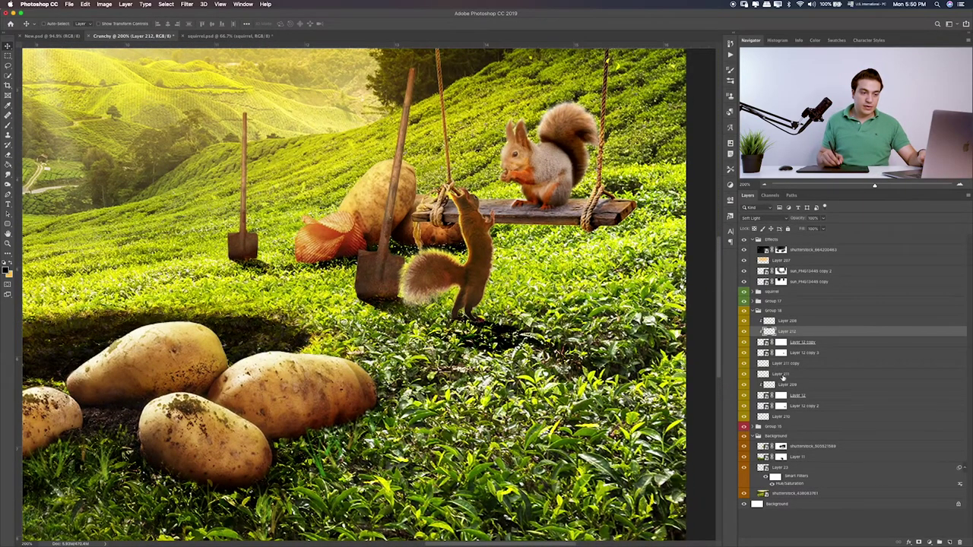
- Add Layer 213 above Layer 209 to shade the nearer shovel blade, in Soft Light at 70% opacity
{"action": "left_click", "coordinate": [788, 385]}
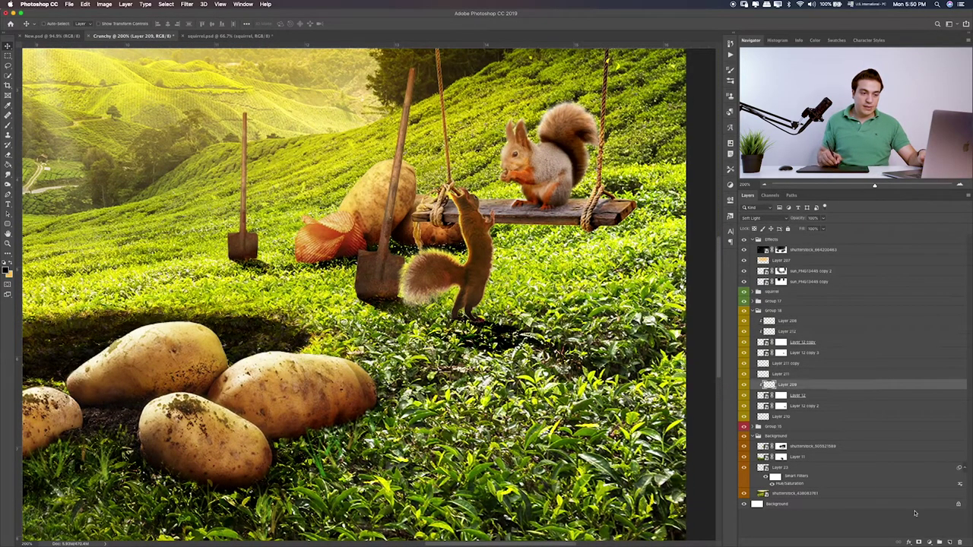
{"action": "left_click", "coordinate": [950, 543]}
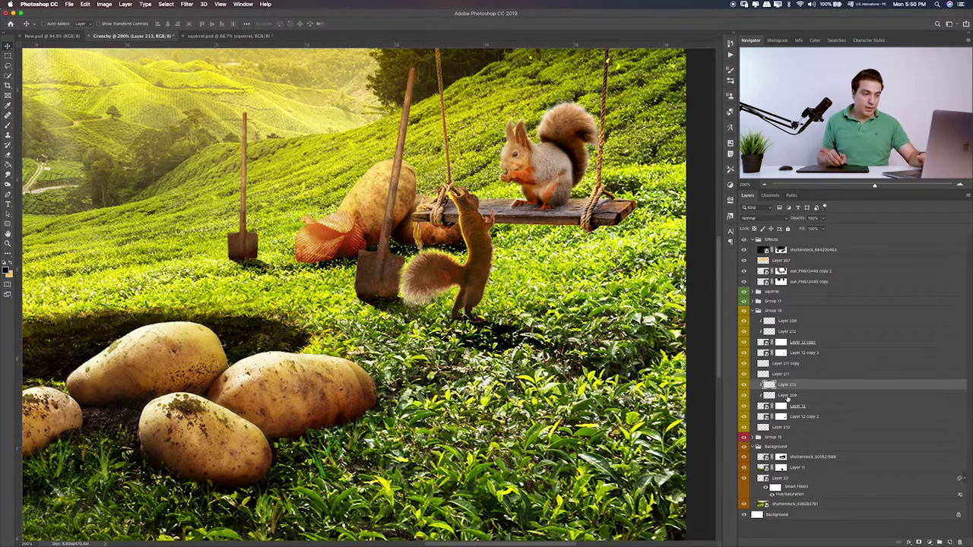
{"action": "key", "text": "b"}
{"action": "key", "text": "v"}
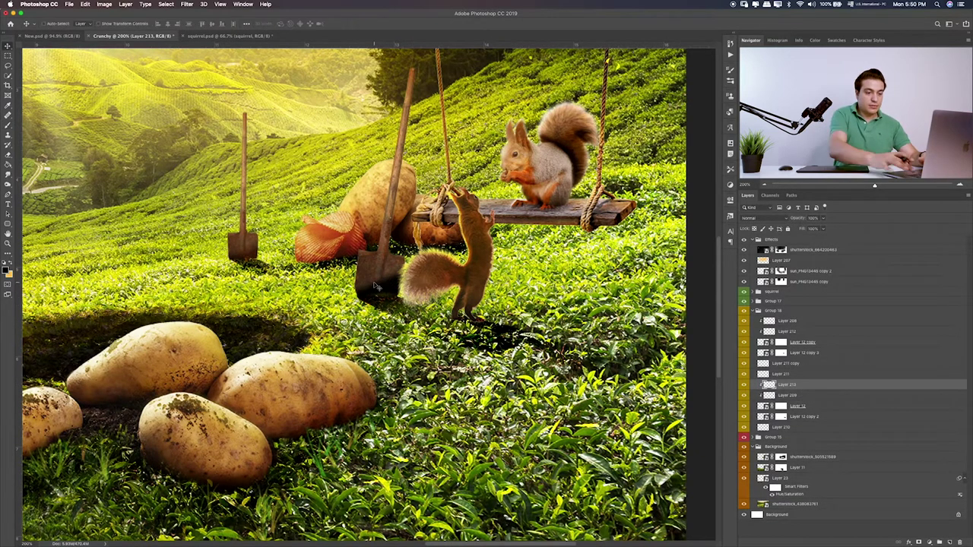
{"action": "key", "text": "shift+plus"}
{"action": "key", "text": "shift+plus"}
{"action": "key", "text": "shift+plus"}
{"action": "key", "text": "shift+plus"}
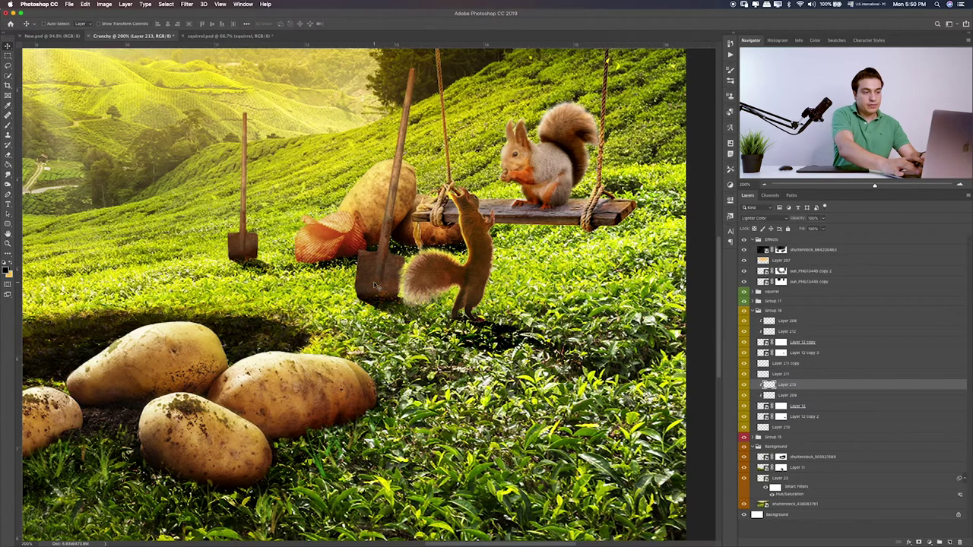
{"action": "key", "text": "shift+plus"}
{"action": "key", "text": "shift+minus"}
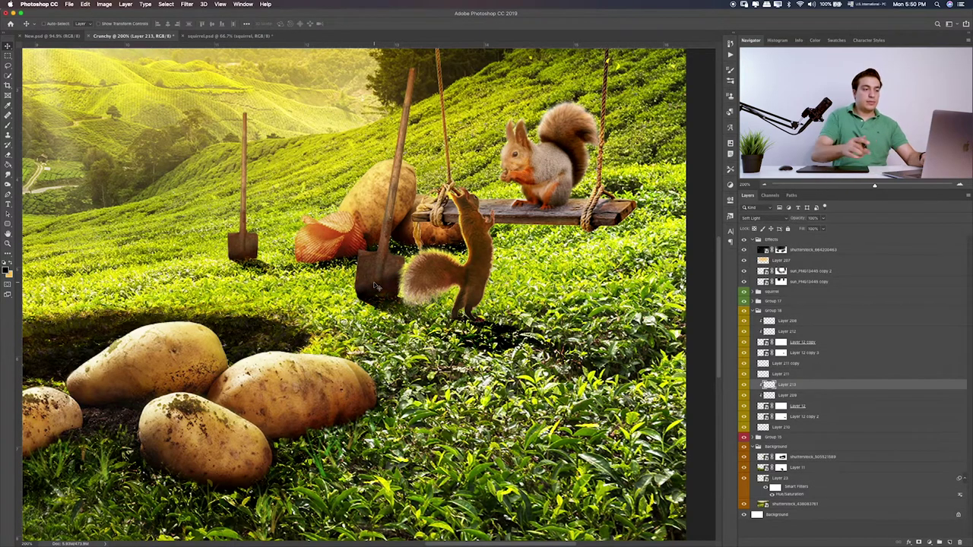
{"action": "left_click", "coordinate": [824, 219]}
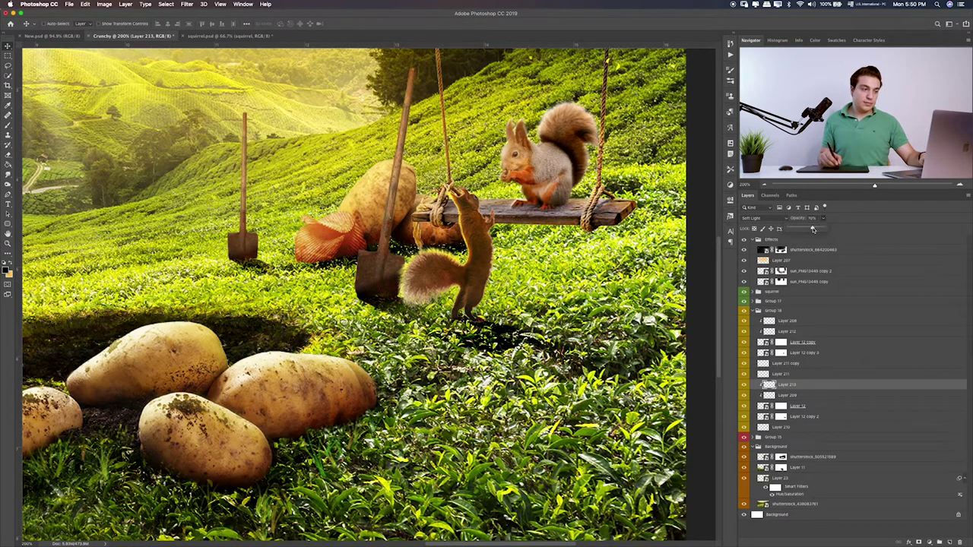
{"action": "key", "text": "e"}
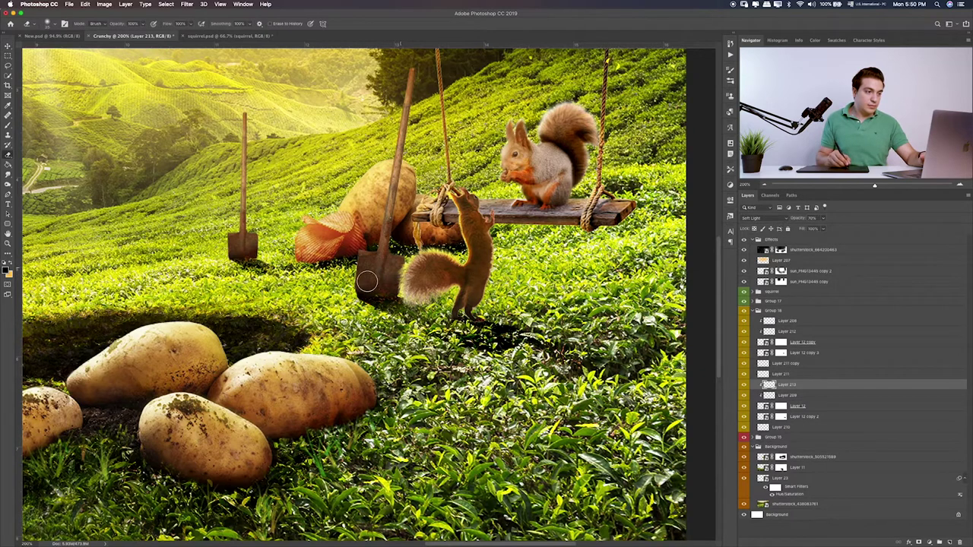
{"action": "key", "text": "ctrl+0"}
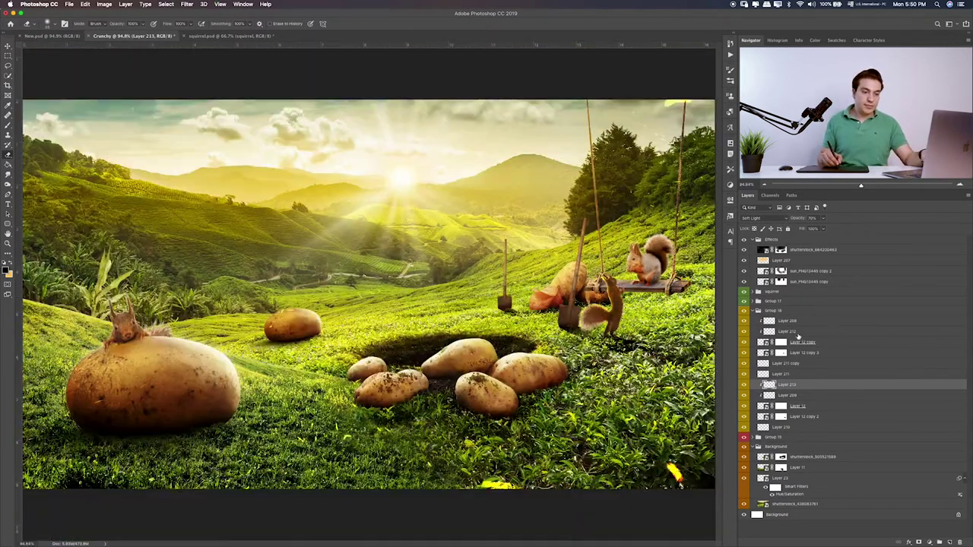
- Add Layer 214 at the top of Group 18 and paint a highlight along the left shovel's handle
{"action": "left_click", "coordinate": [800, 342]}
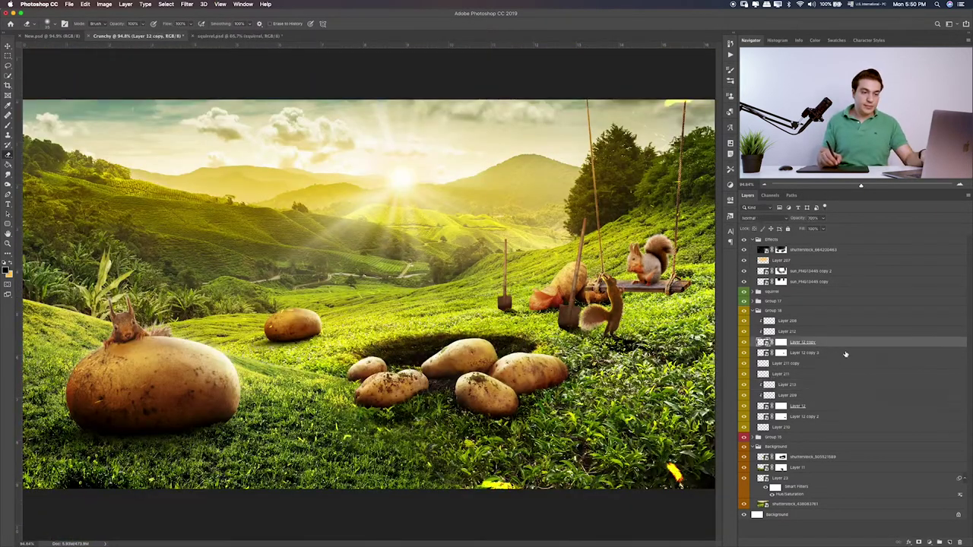
{"action": "left_click", "coordinate": [949, 542]}
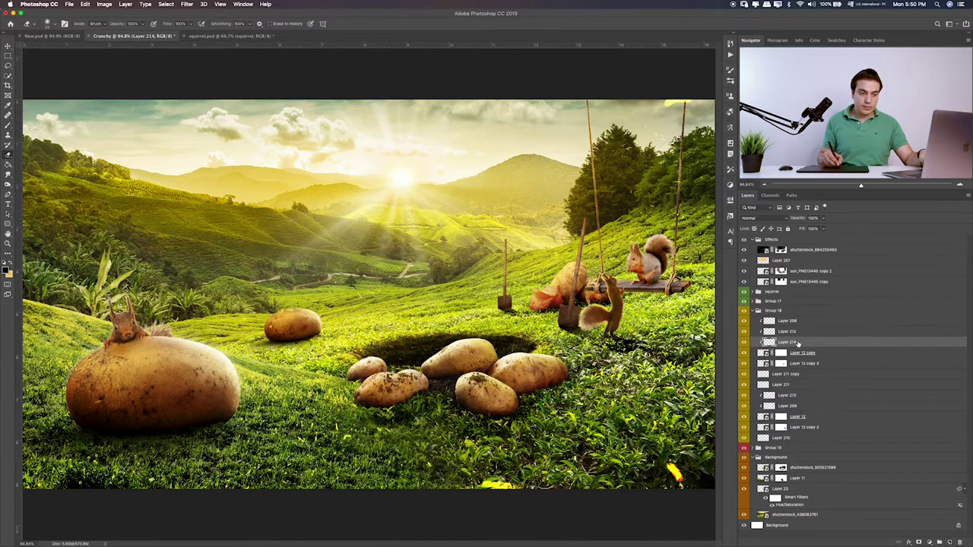
{"action": "left_click_drag", "start_coordinate": [797, 344], "coordinate": [768, 317]}
{"action": "key", "text": "b"}
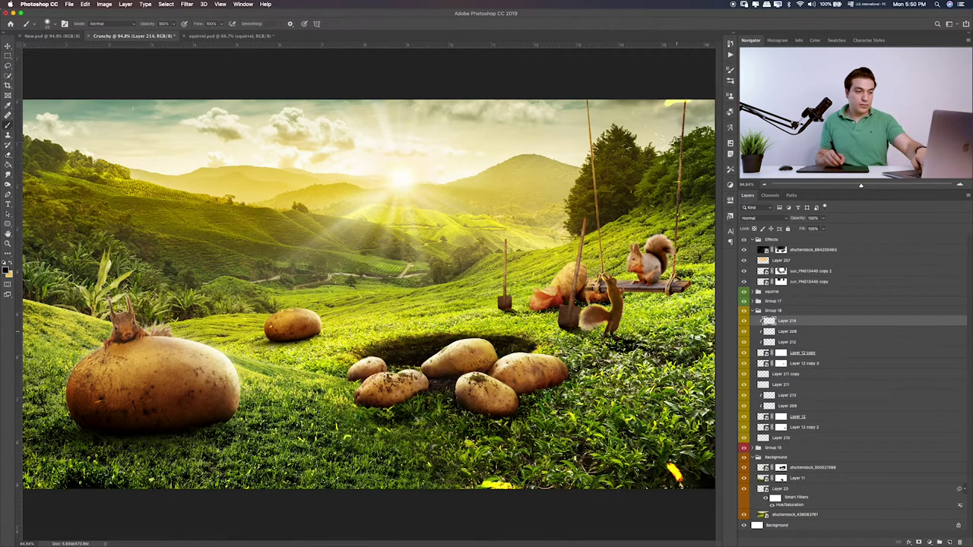
{"action": "key", "text": "ctrl+plus"}
{"action": "key", "text": "ctrl+plus"}
{"action": "scroll", "coordinate": [456, 314], "scroll_direction": "right", "scroll_amount": 3}
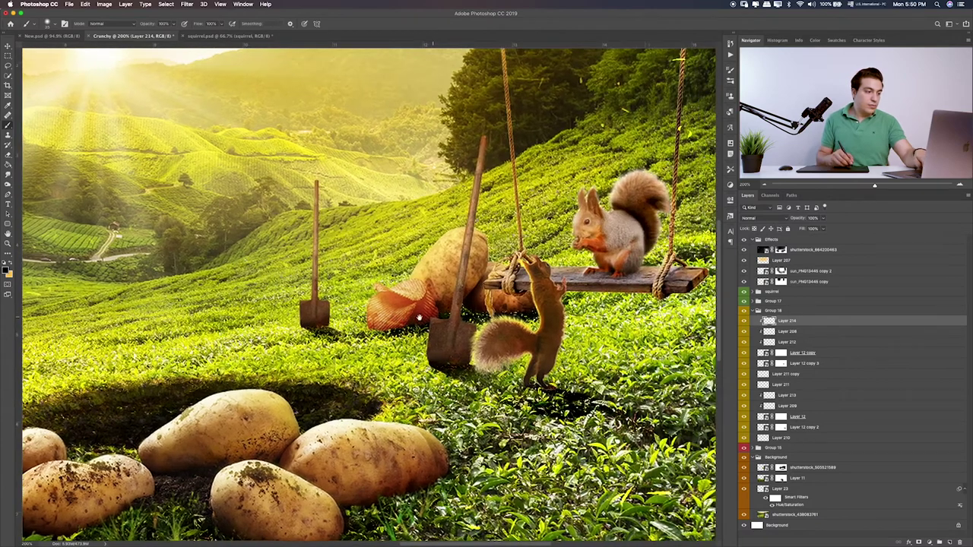
{"action": "key", "text": "z"}
{"action": "key", "text": "b"}
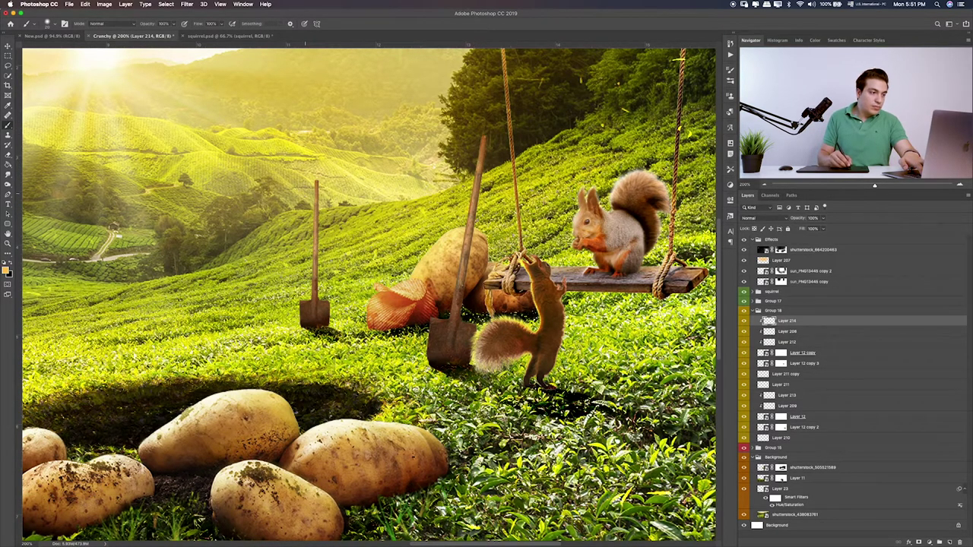
{"action": "left_click_drag", "start_coordinate": [317, 181], "coordinate": [311, 290]}
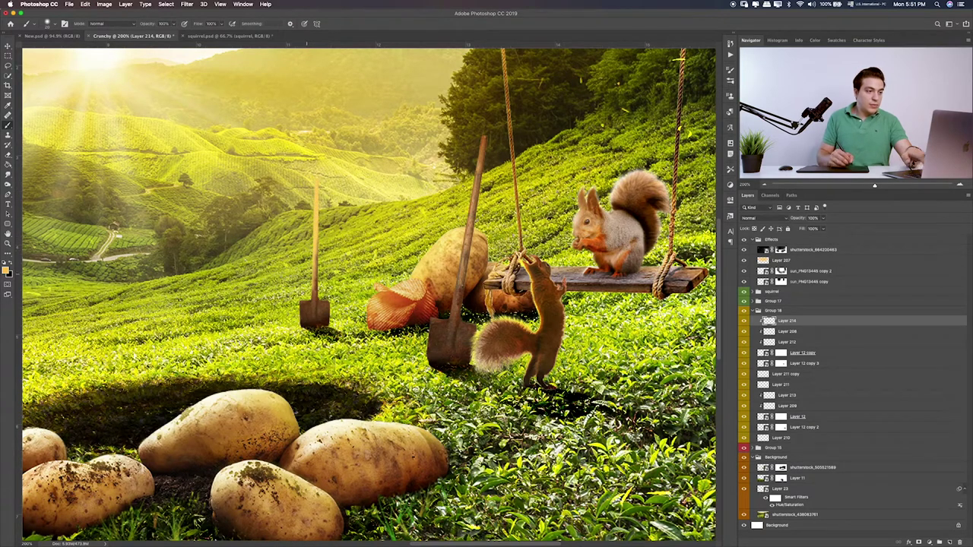
- Set the handle highlight layer's blend mode to Soft Light
{"action": "key", "text": "v"}
{"action": "key", "text": "shift+plus"}
{"action": "key", "text": "shift+plus"}
{"action": "key", "text": "shift+plus"}
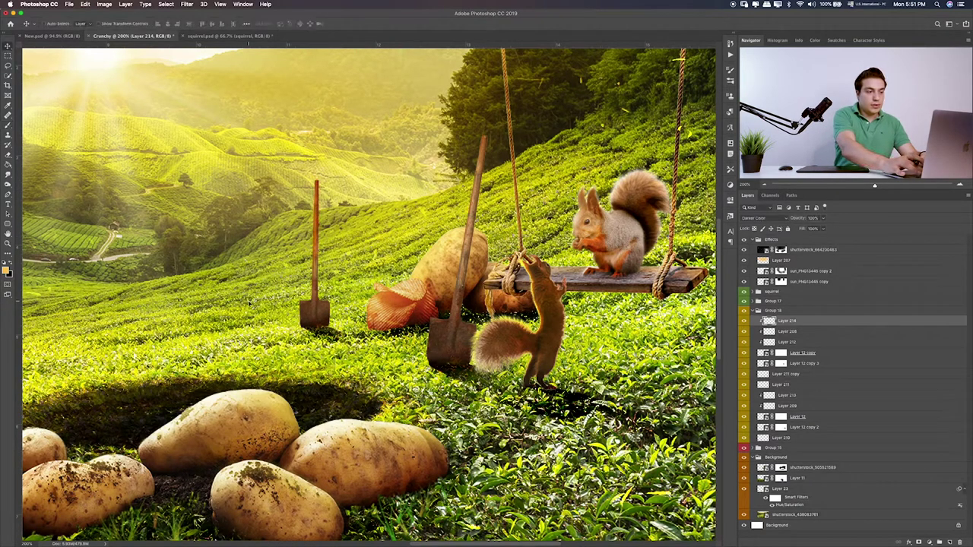
{"action": "key", "text": "shift+plus"}
{"action": "key", "text": "shift+plus"}
{"action": "key", "text": "shift+plus"}
{"action": "key", "text": "shift+plus"}
{"action": "key", "text": "shift+plus"}
{"action": "key", "text": "shift+plus"}
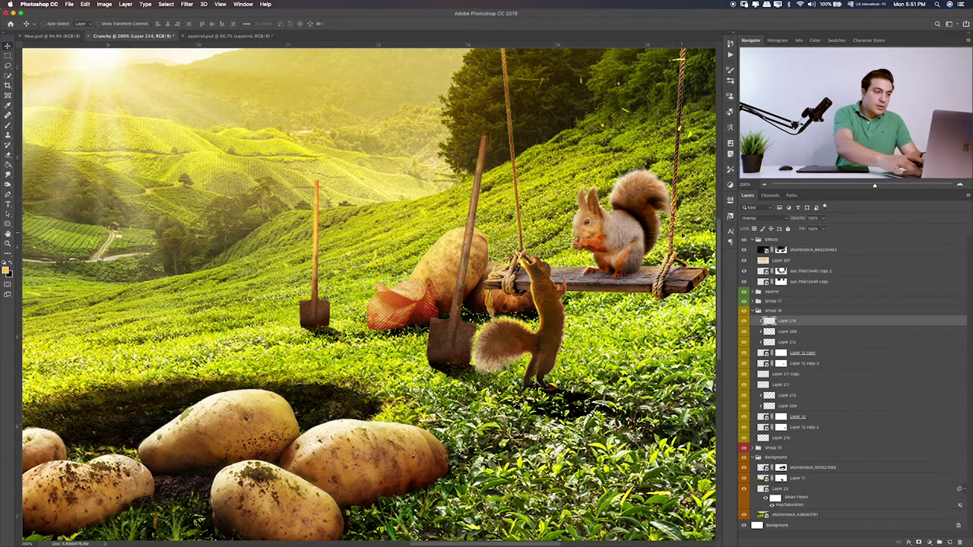
{"action": "key", "text": "shift+plus"}
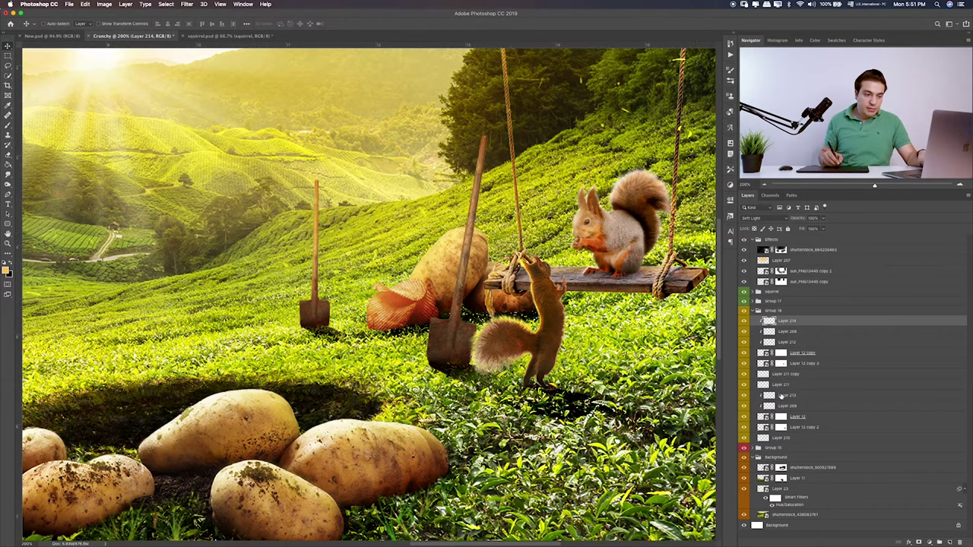
- Add Layer 215 and move it above Layer 213
{"action": "left_click", "coordinate": [800, 417]}
{"action": "left_click", "coordinate": [947, 539]}
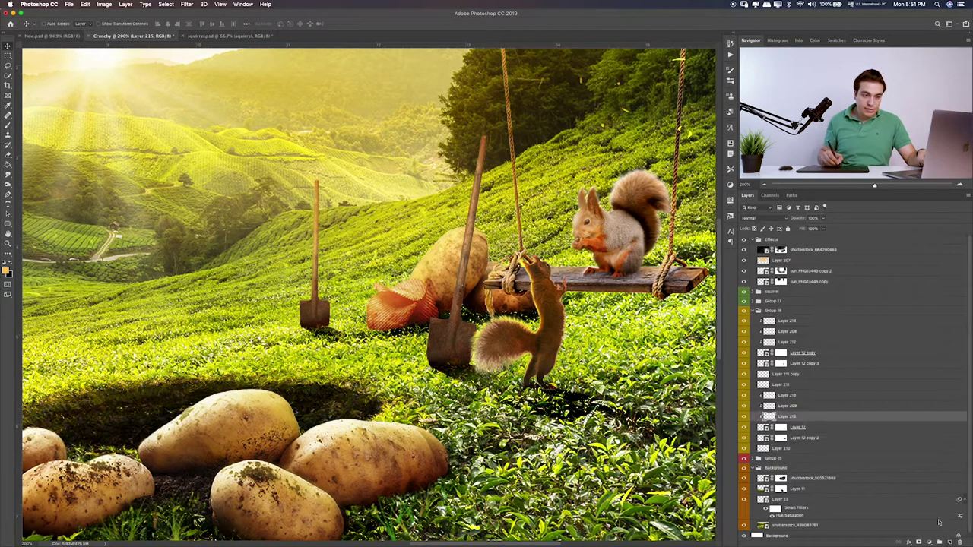
{"action": "left_click_drag", "start_coordinate": [805, 420], "coordinate": [798, 390]}
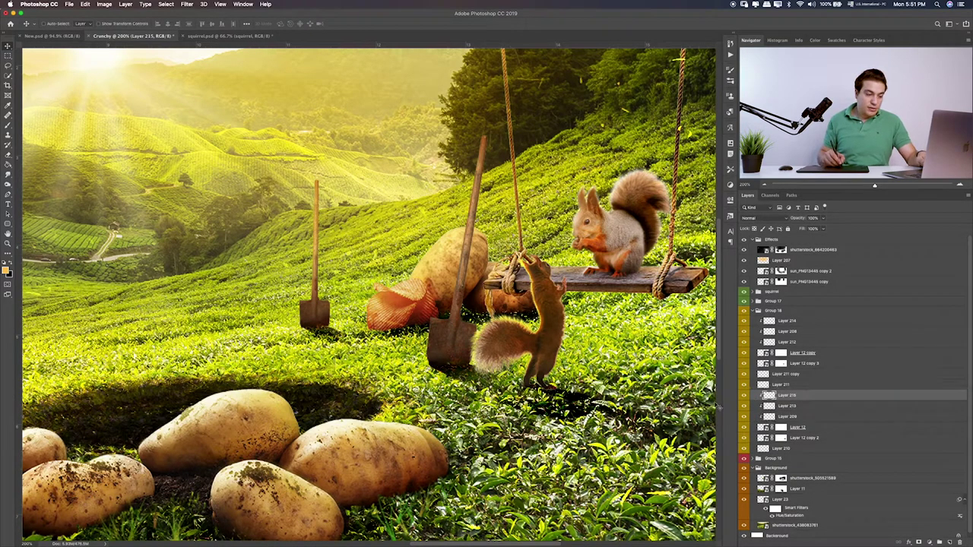
{"action": "key", "text": "b"}
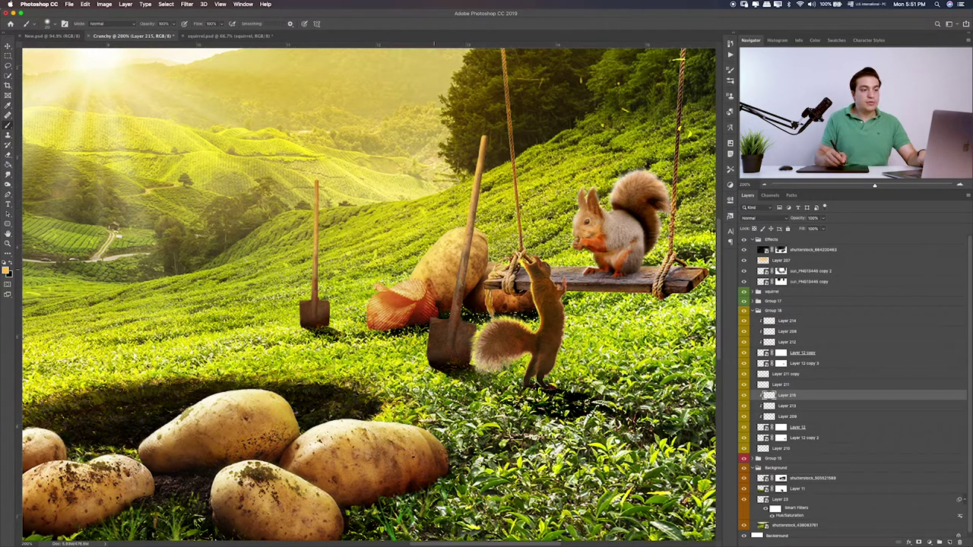
{"action": "key", "text": "ctrl+0"}
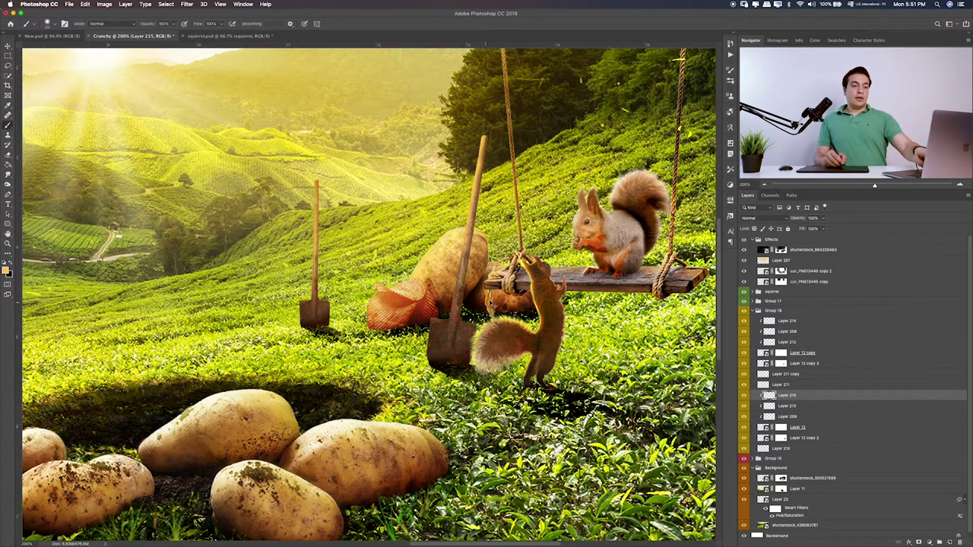
- Collapse Group 18 and the Background group in the Layers panel
{"action": "left_click", "coordinate": [755, 312]}
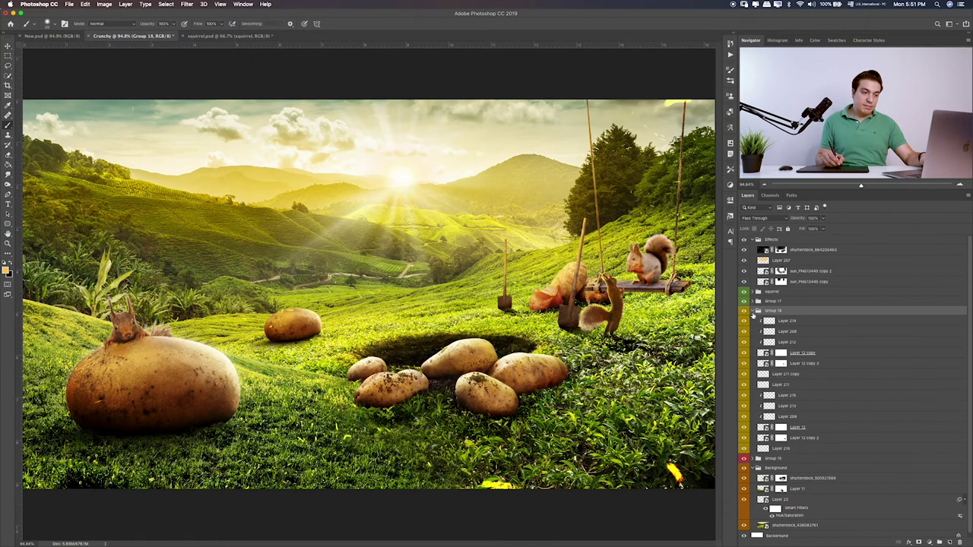
{"action": "left_click", "coordinate": [755, 312]}
{"action": "left_click", "coordinate": [754, 330]}
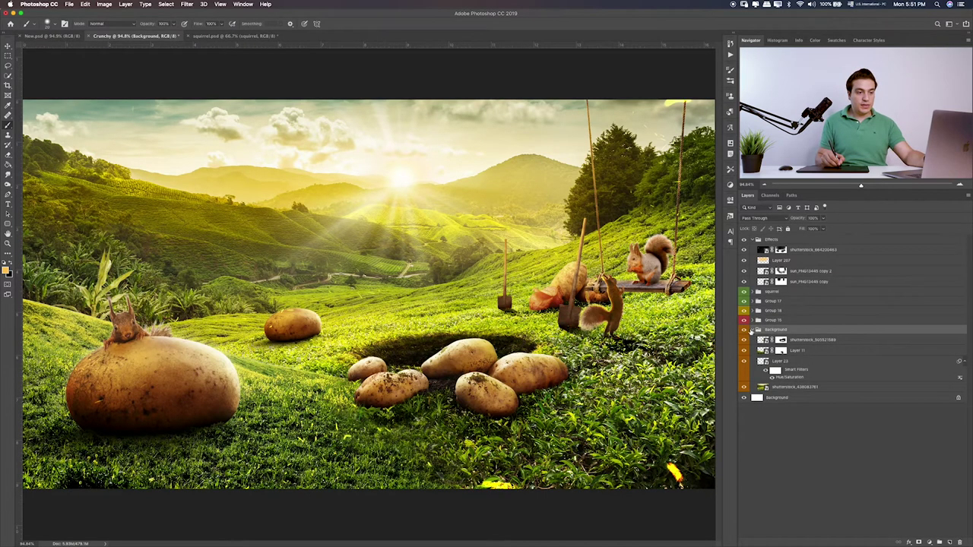
{"action": "left_click", "coordinate": [753, 330]}
{"action": "key", "text": "super+Tab"}
{"action": "key", "text": "super+Tab"}
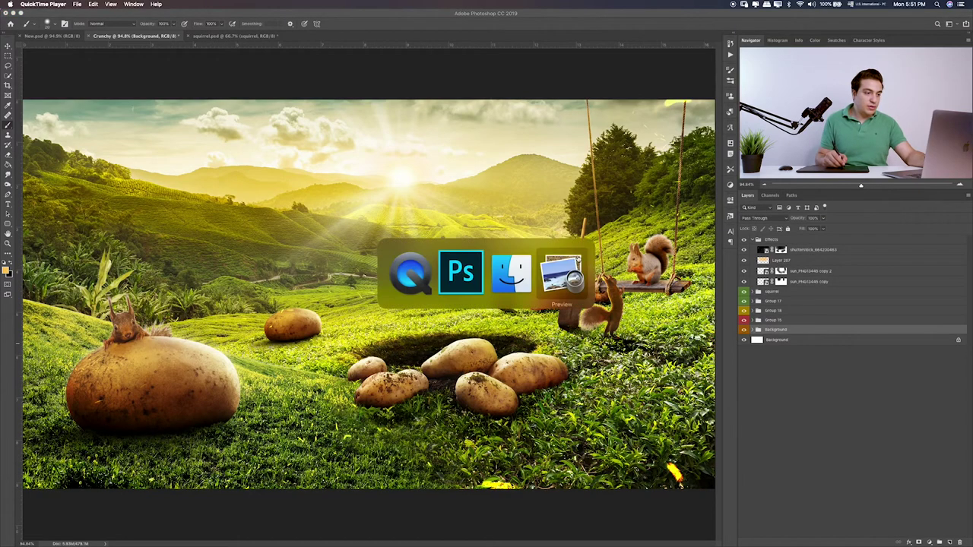
- In the Finder image folder, Quick Look the PNGPIX cloud image
{"action": "left_click", "coordinate": [512, 278]}
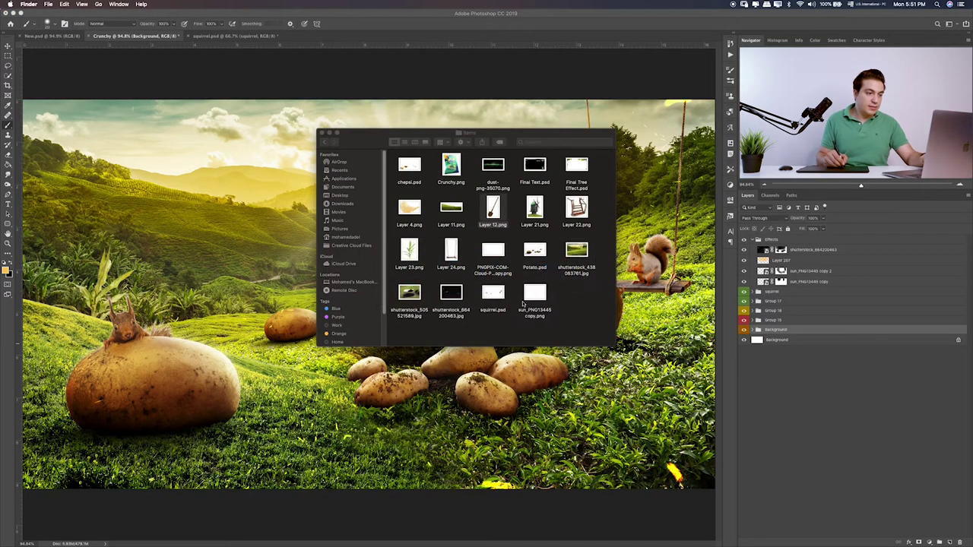
{"action": "left_click", "coordinate": [548, 285]}
{"action": "left_click", "coordinate": [491, 257]}
{"action": "key", "text": "space"}
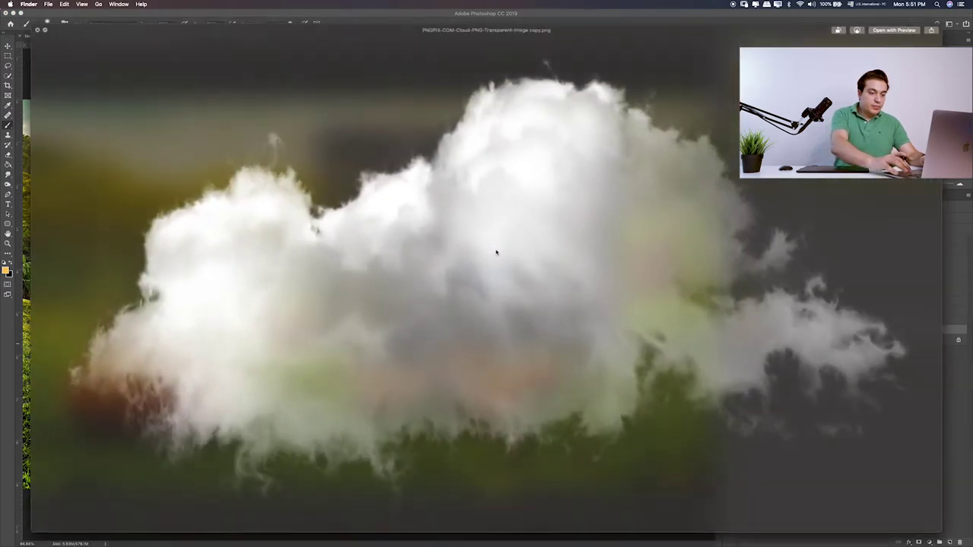
{"action": "key", "text": "space"}
{"action": "key", "text": "space"}
{"action": "key", "text": "space"}
{"action": "key", "text": "Left"}
{"action": "key", "text": "Left"}
{"action": "key", "text": "space"}
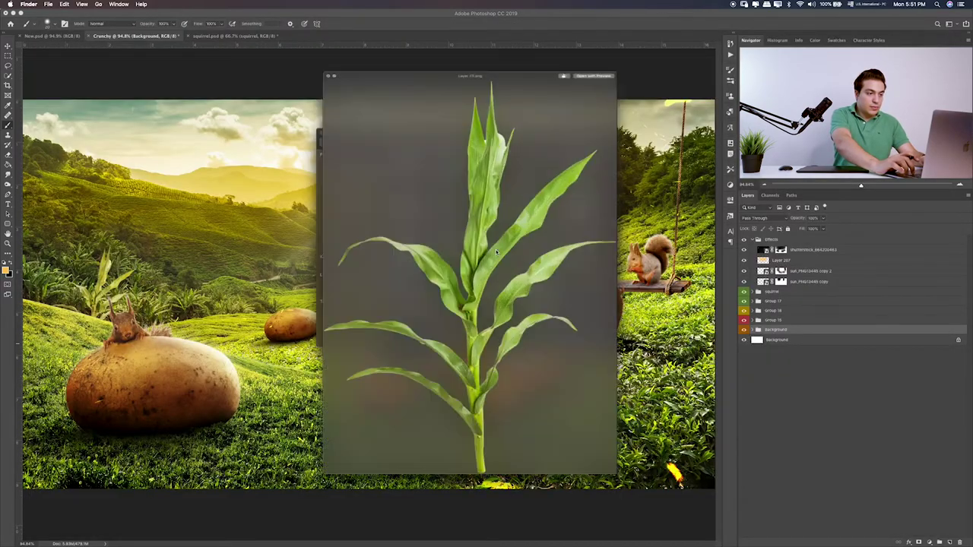
- Preview Layer 12.png, Layer 11.png and the chepsi.psd chips image
{"action": "key", "text": "space"}
{"action": "key", "text": "Right"}
{"action": "key", "text": "Right"}
{"action": "key", "text": "Up"}
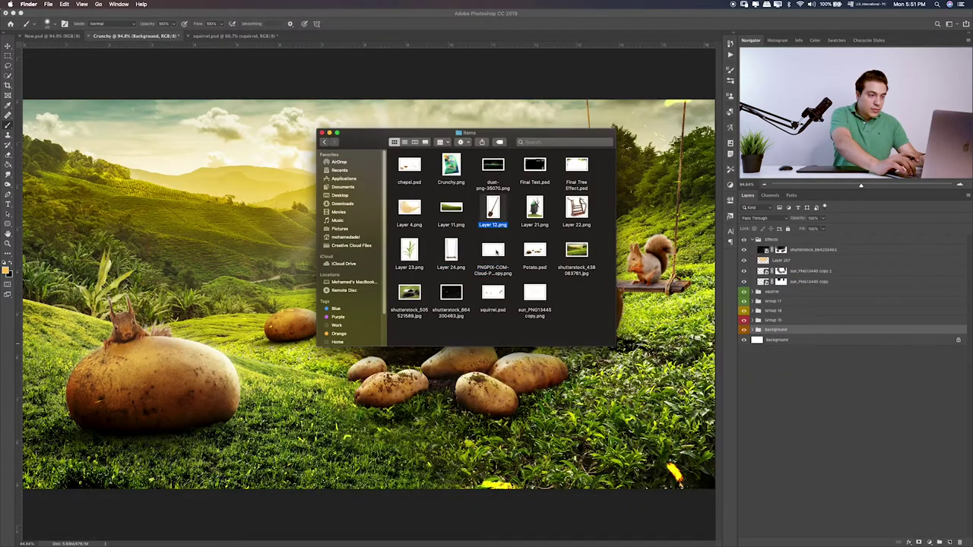
{"action": "key", "text": "space"}
{"action": "key", "text": "Left"}
{"action": "key", "text": "space"}
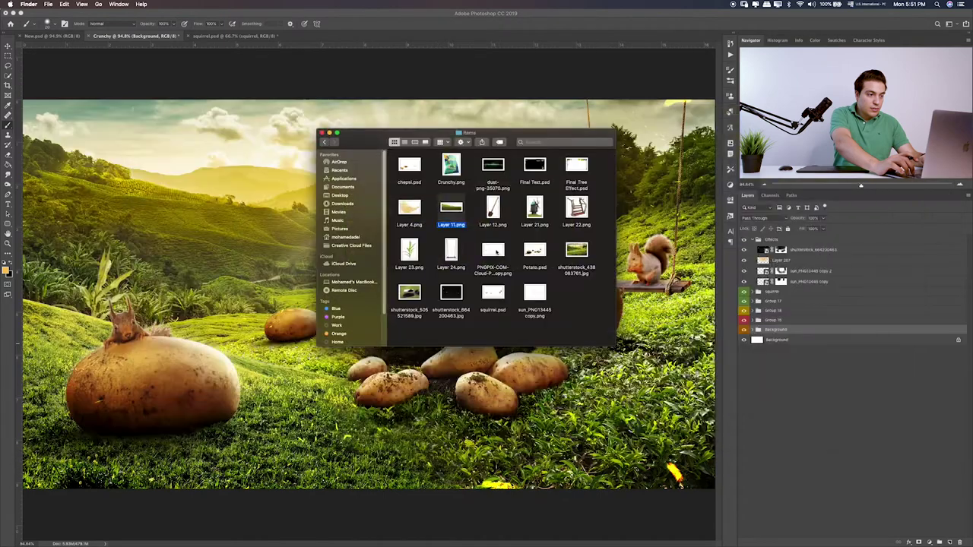
{"action": "key", "text": "Right"}
{"action": "key", "text": "Right"}
{"action": "key", "text": "Right"}
{"action": "key", "text": "Up"}
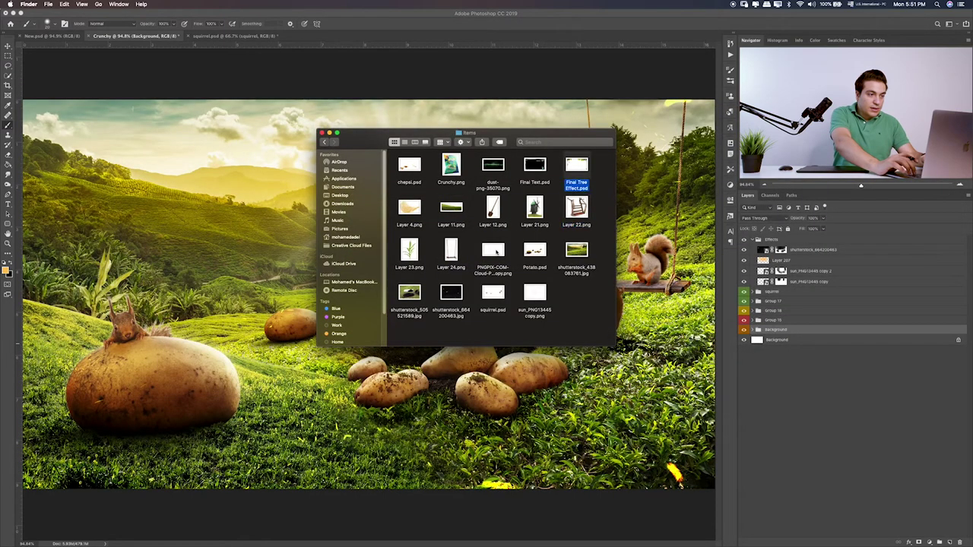
{"action": "key", "text": "Left"}
{"action": "key", "text": "Left"}
{"action": "key", "text": "Left"}
{"action": "key", "text": "space"}
{"action": "key", "text": "space"}
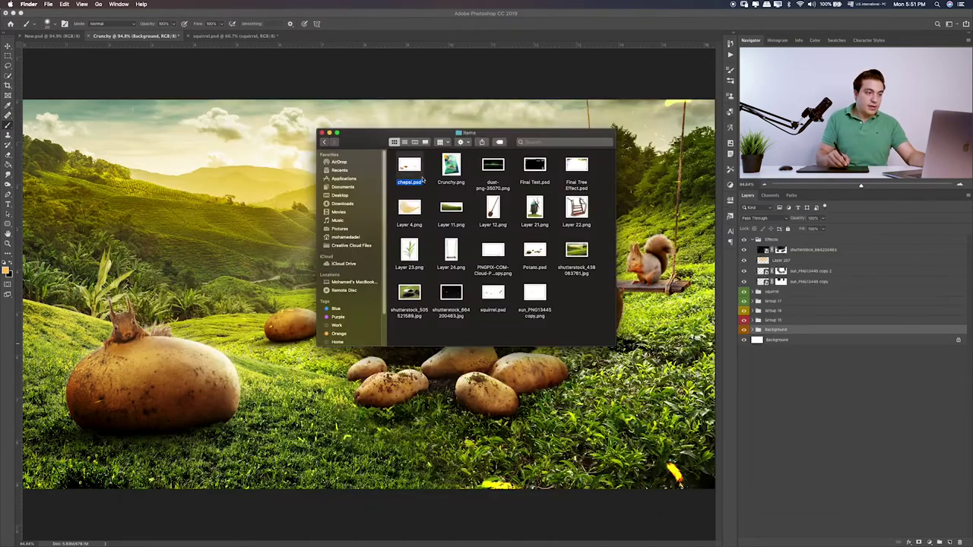
- Open chepsi.psd, close squirrel.psd without saving, and keep the Crunchy document open
{"action": "double_click", "coordinate": [416, 166]}
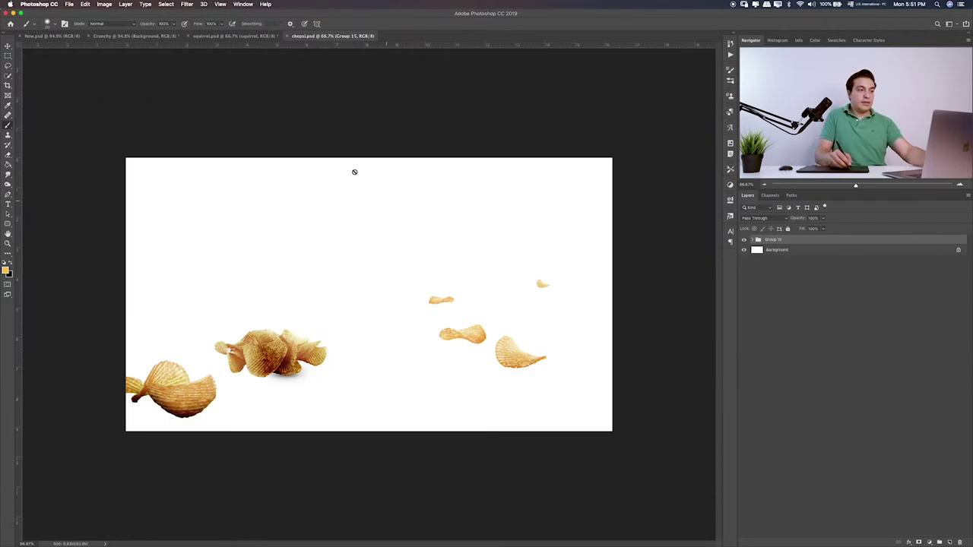
{"action": "left_click", "coordinate": [229, 37]}
{"action": "key", "text": "super+w"}
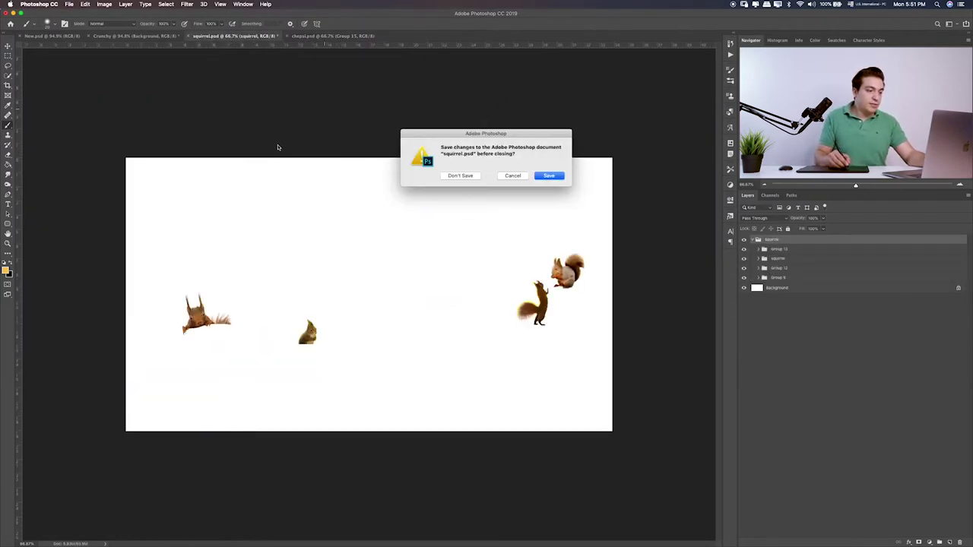
{"action": "left_click", "coordinate": [460, 175]}
{"action": "left_click", "coordinate": [158, 36]}
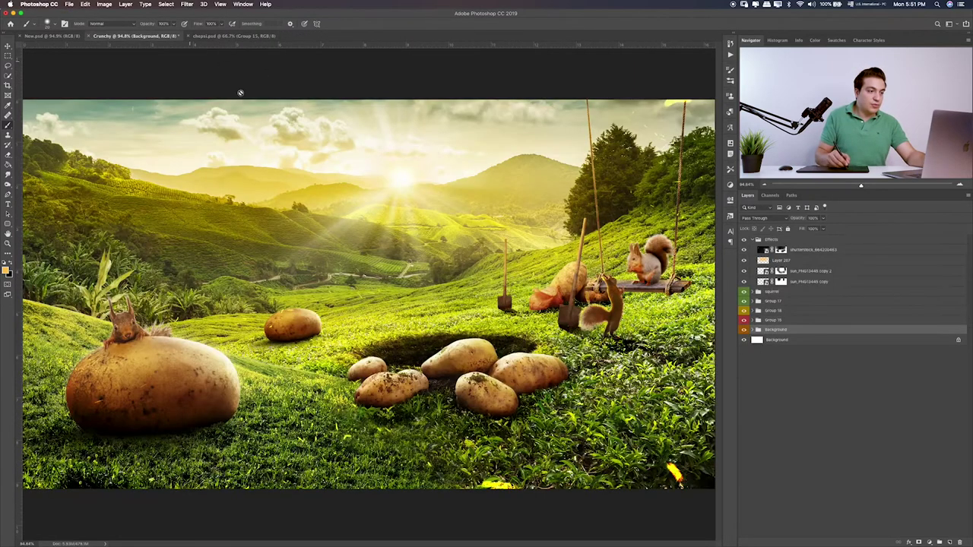
{"action": "key", "text": "super+w"}
{"action": "left_click", "coordinate": [513, 175]}
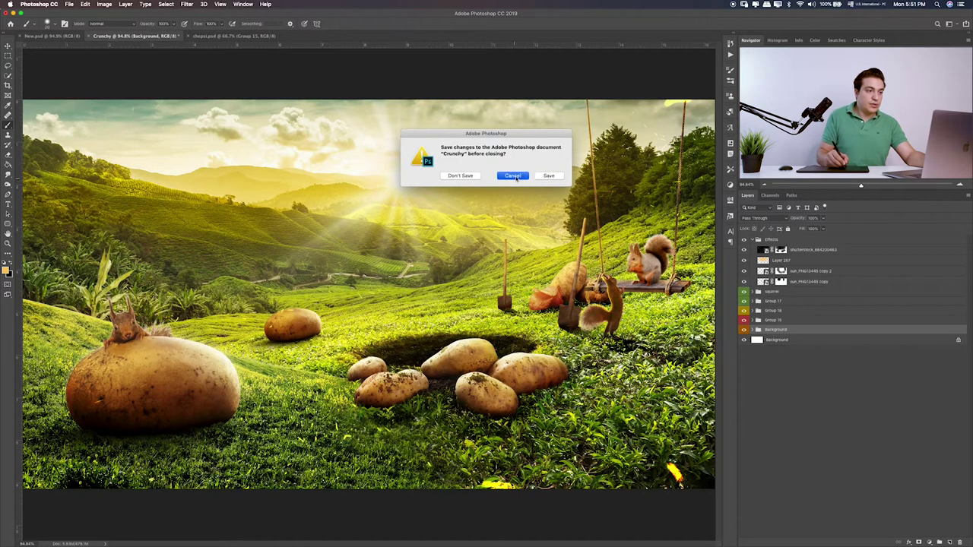
- Drag the chips group from chepsi into the Crunchy tea-hillside scene with the Move tool
{"action": "left_click", "coordinate": [228, 36]}
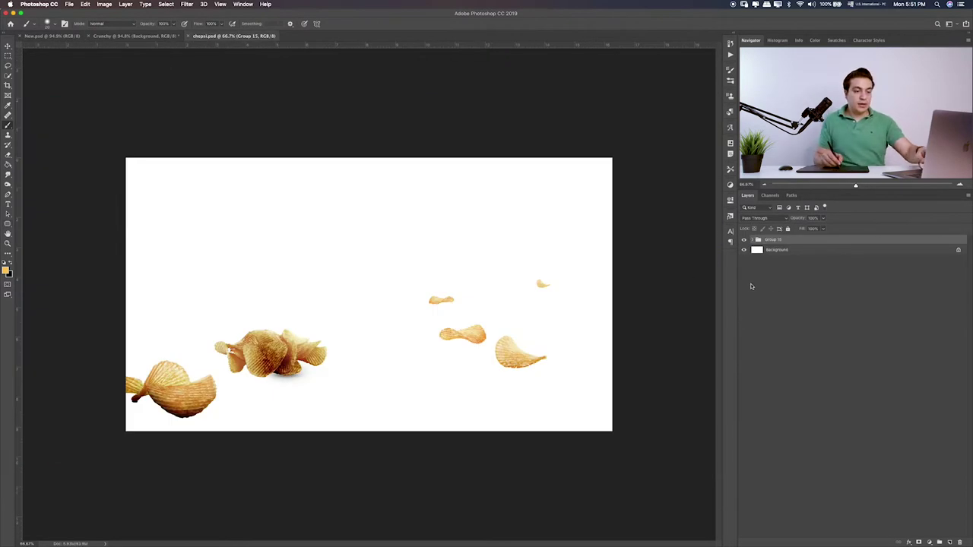
{"action": "key", "text": "super+0"}
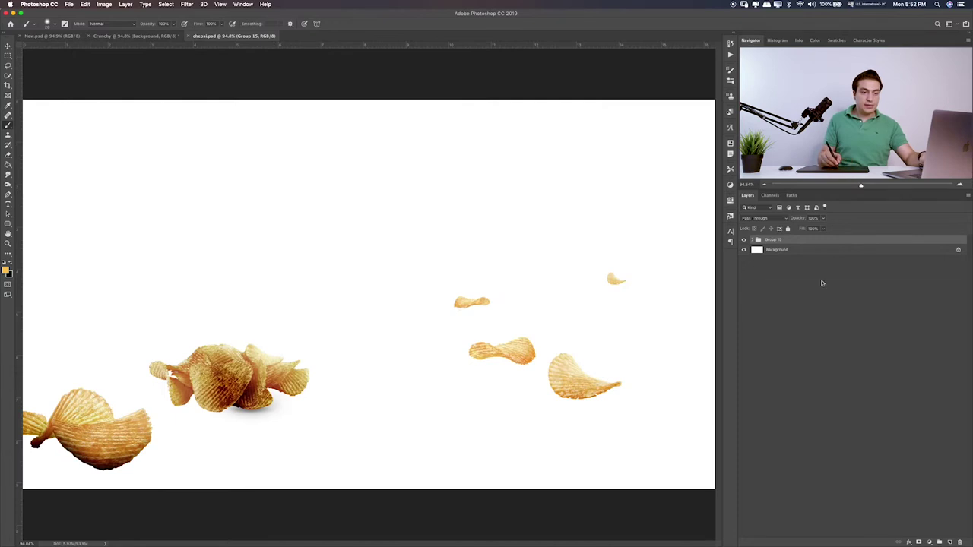
{"action": "key", "text": "v"}
{"action": "mouse_move", "coordinate": [449, 321]}
{"action": "left_mouse_down"}
{"action": "mouse_move", "coordinate": [135, 36]}
{"action": "mouse_move", "coordinate": [238, 226]}
{"action": "left_mouse_up"}
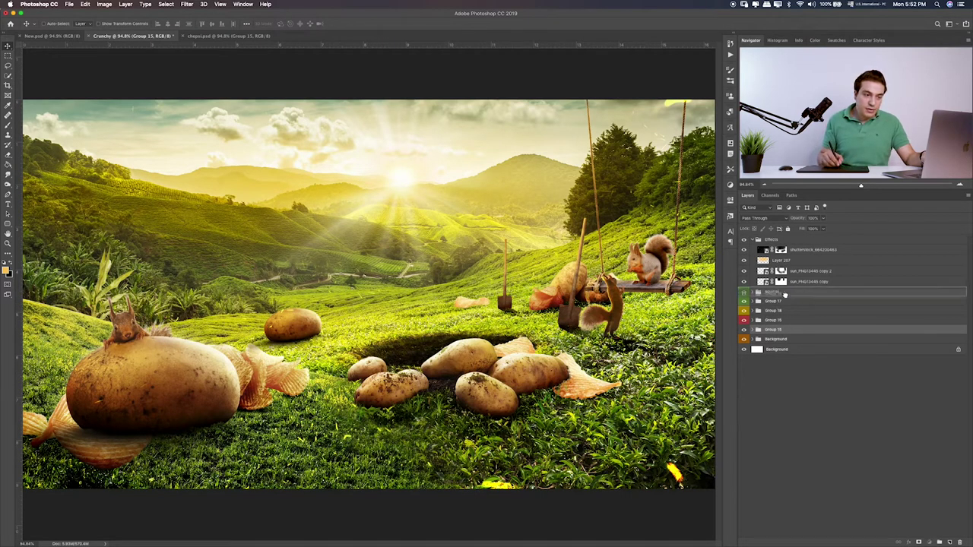
- Drag the chips group above Group 17, comparing the stacking and checking Group 17's layers
{"action": "mouse_move", "coordinate": [783, 339]}
{"action": "left_mouse_down"}
{"action": "mouse_move", "coordinate": [783, 300]}
{"action": "mouse_move", "coordinate": [776, 320]}
{"action": "left_mouse_up"}
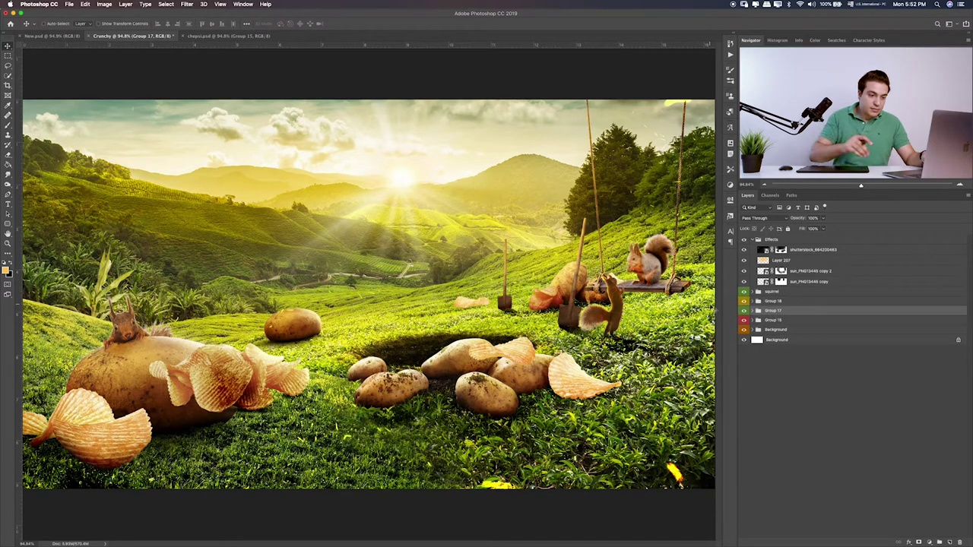
{"action": "key", "text": "ctrl+bracketleft"}
{"action": "key", "text": "ctrl+bracketright"}
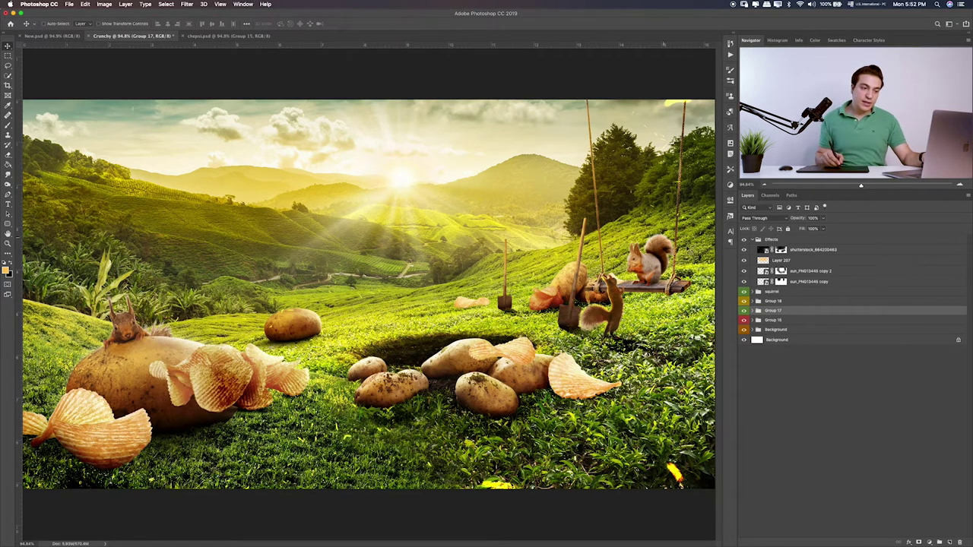
{"action": "left_click", "coordinate": [753, 310]}
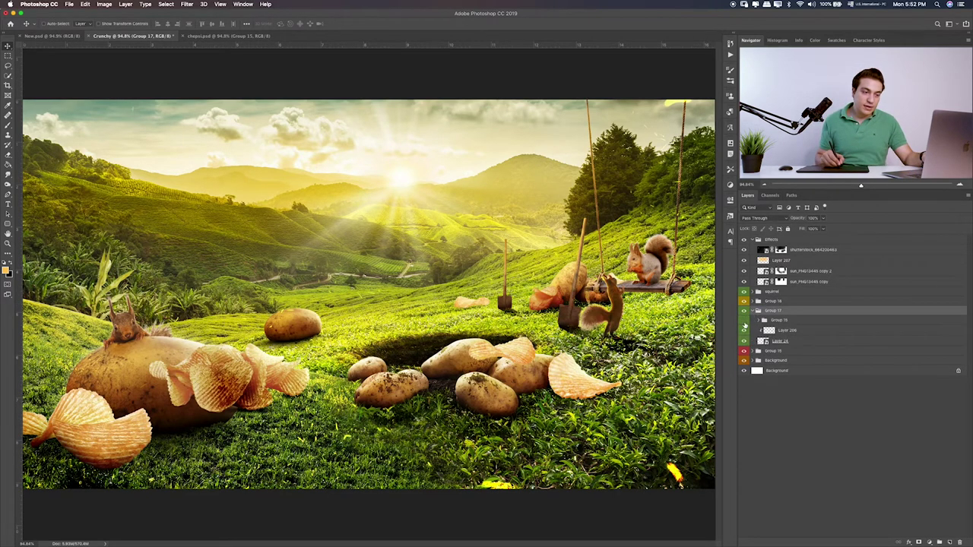
{"action": "left_click", "coordinate": [745, 323]}
{"action": "left_click", "coordinate": [745, 322]}
{"action": "left_click", "coordinate": [745, 341]}
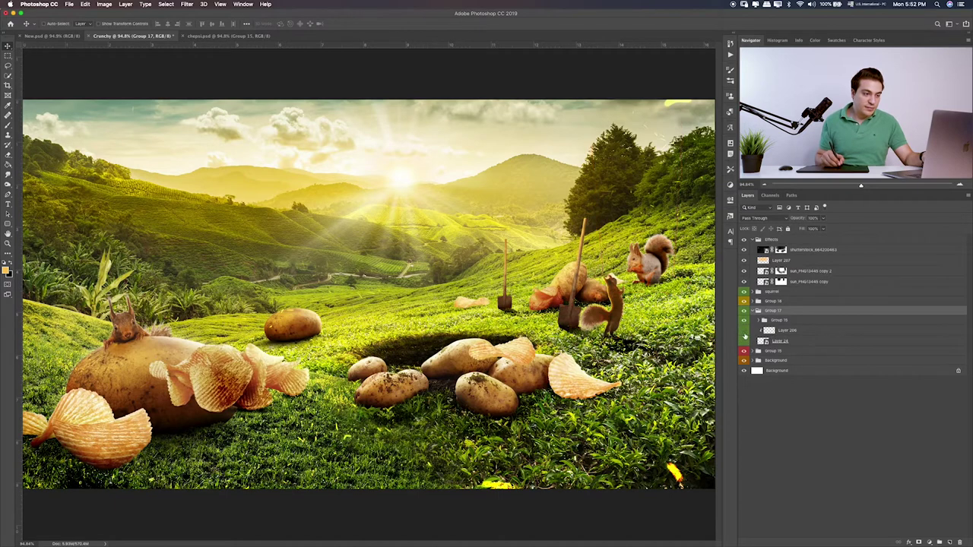
{"action": "left_click", "coordinate": [745, 342]}
- Reposition Group 15 over Group 17, confirm by toggling visibility, then collapse Group 17
{"action": "left_click", "coordinate": [769, 333]}
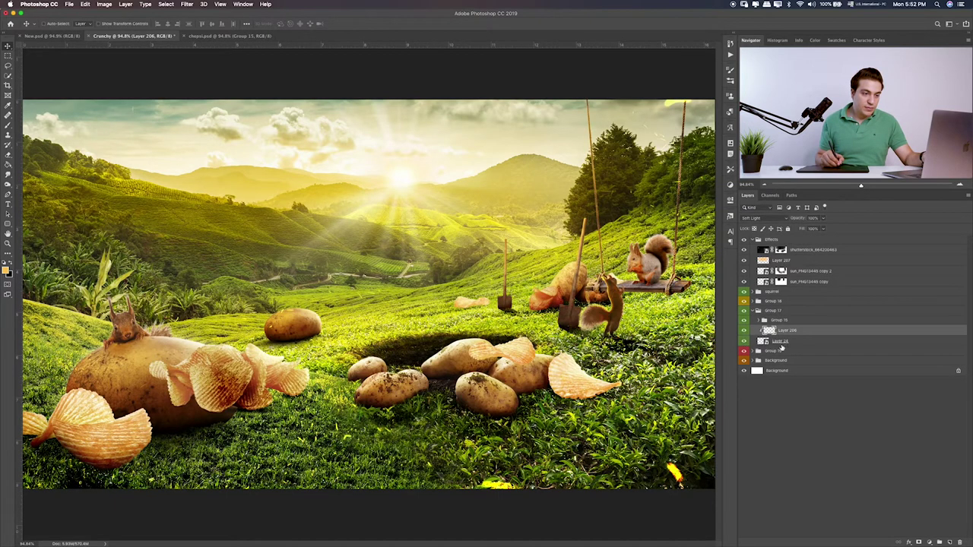
{"action": "left_click", "coordinate": [782, 348], "text": "shift"}
{"action": "left_click", "coordinate": [745, 321]}
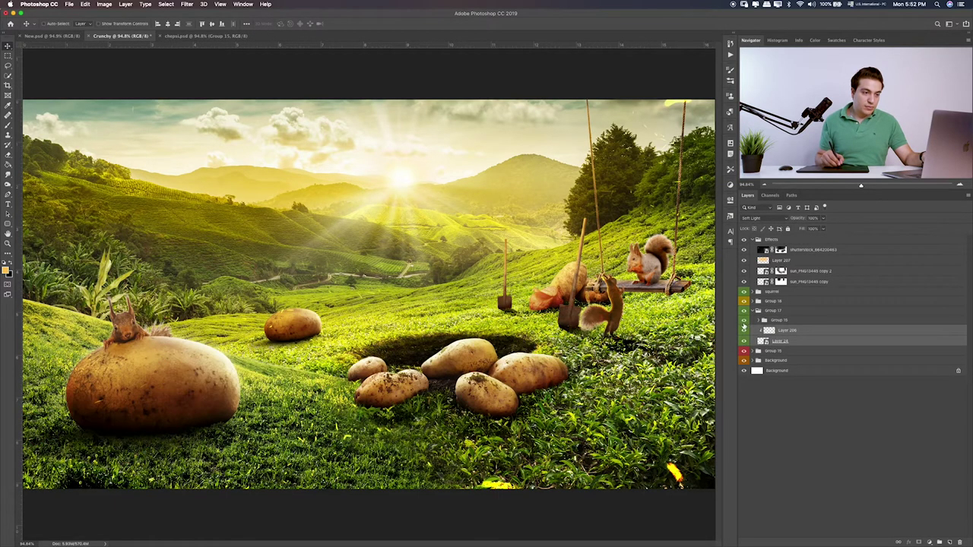
{"action": "left_click", "coordinate": [745, 321]}
{"action": "left_click", "coordinate": [781, 322]}
{"action": "left_click_drag", "start_coordinate": [785, 324], "coordinate": [784, 314]}
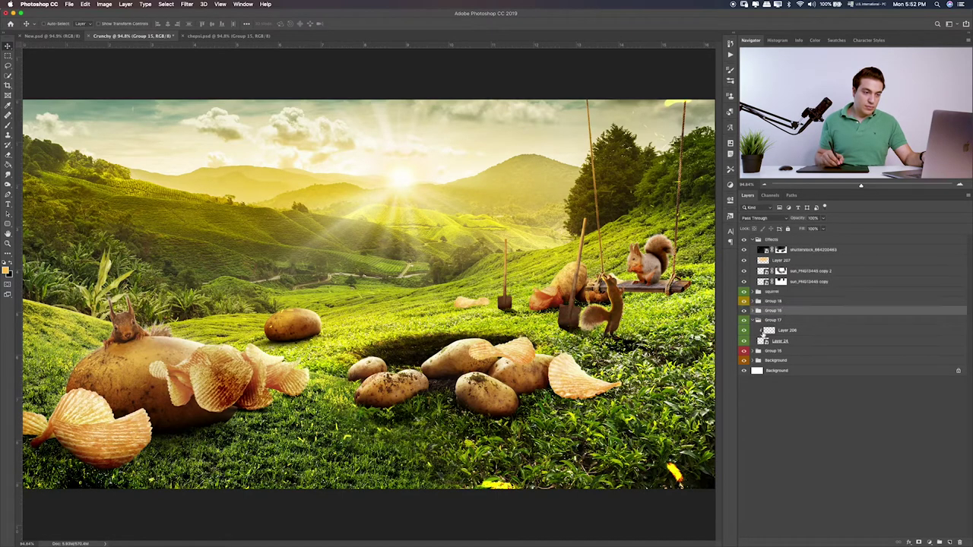
{"action": "left_click", "coordinate": [743, 322]}
{"action": "left_click", "coordinate": [742, 322]}
{"action": "left_click", "coordinate": [764, 320]}
{"action": "left_click", "coordinate": [752, 320]}
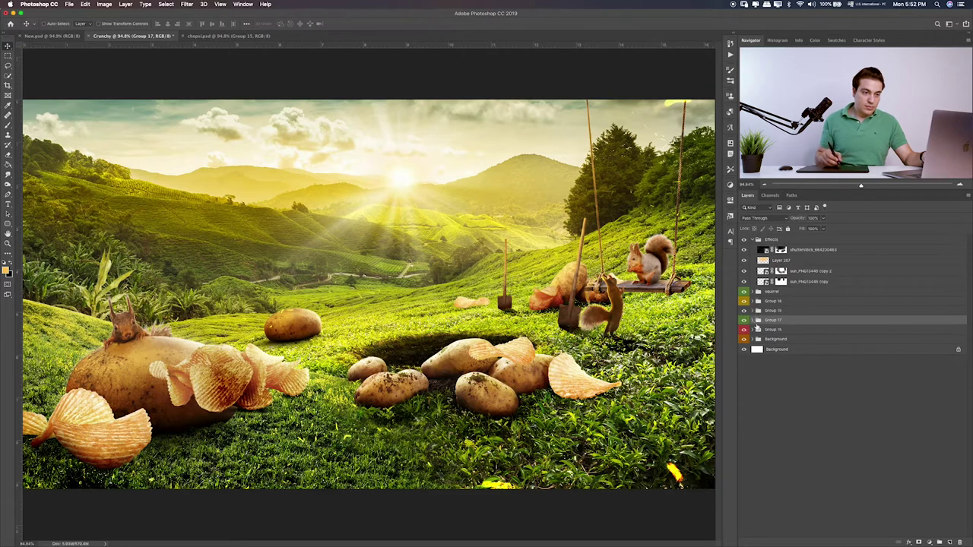
- Set Group 17's colour label to No Color
{"action": "right_click", "coordinate": [771, 321]}
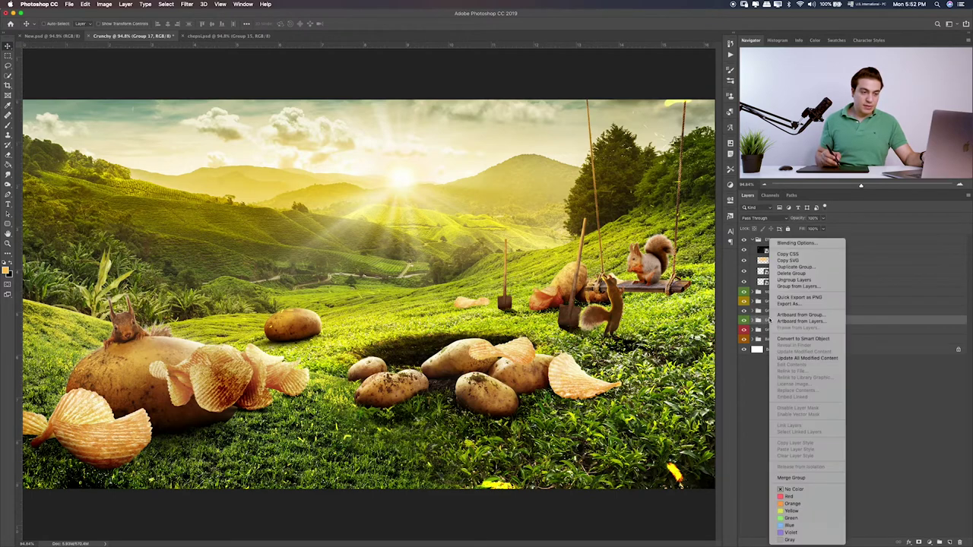
{"action": "key", "text": "Escape"}
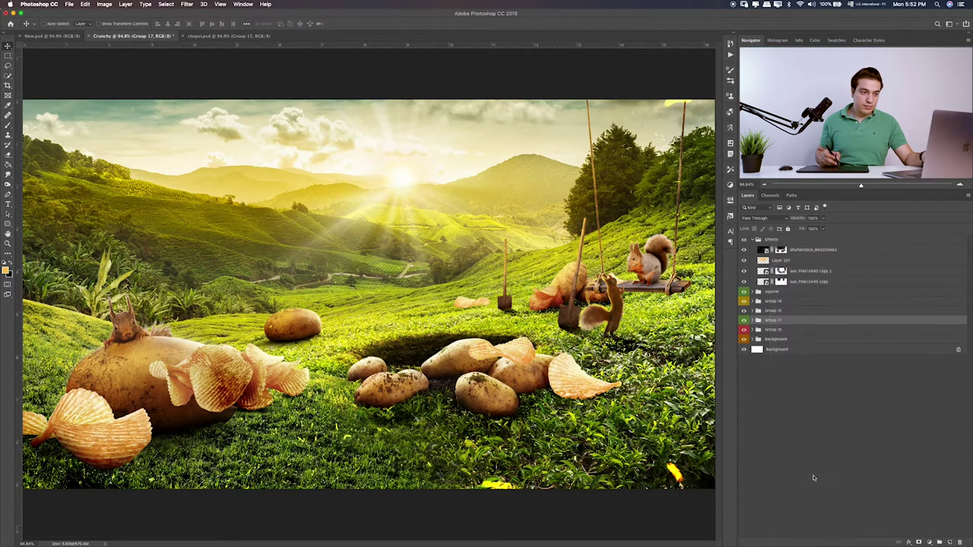
{"action": "right_click", "coordinate": [780, 330]}
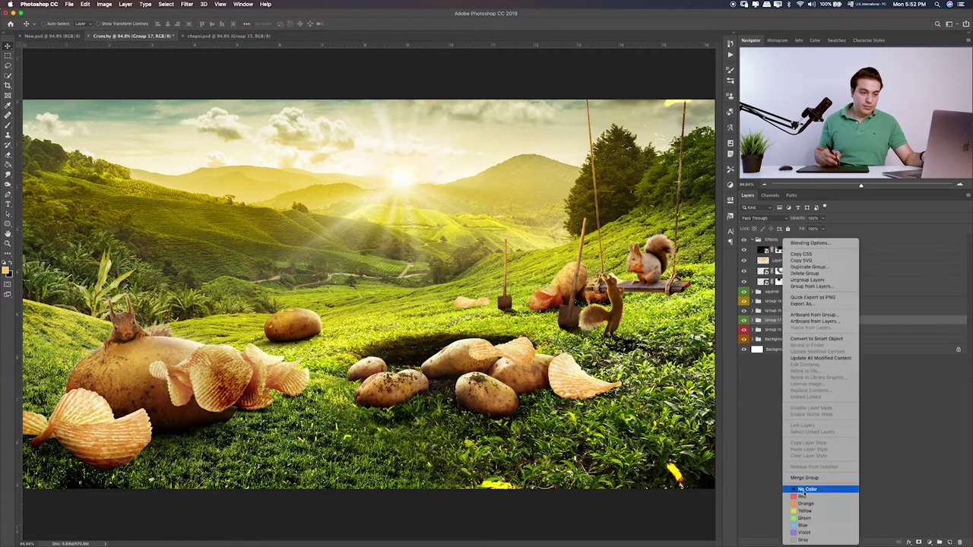
{"action": "key", "text": "Escape"}
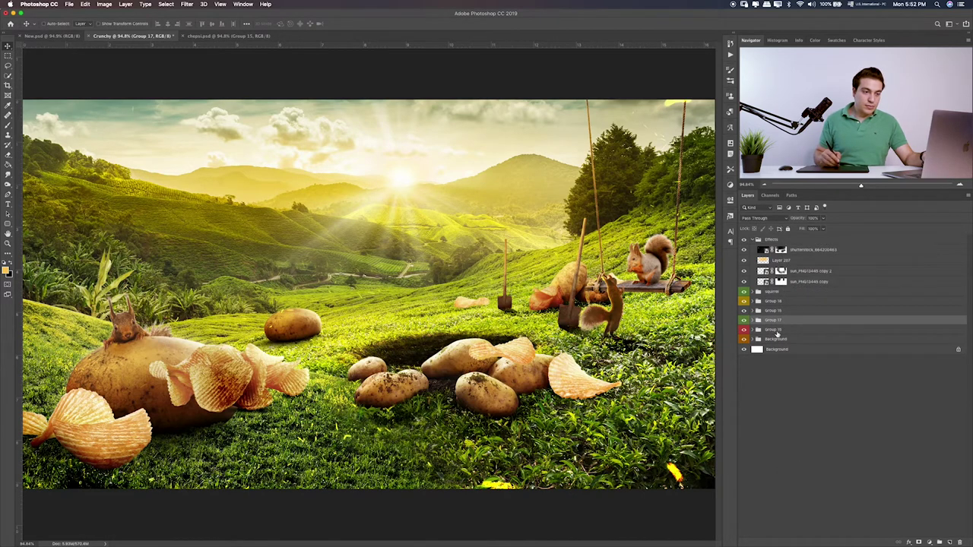
{"action": "right_click", "coordinate": [783, 321]}
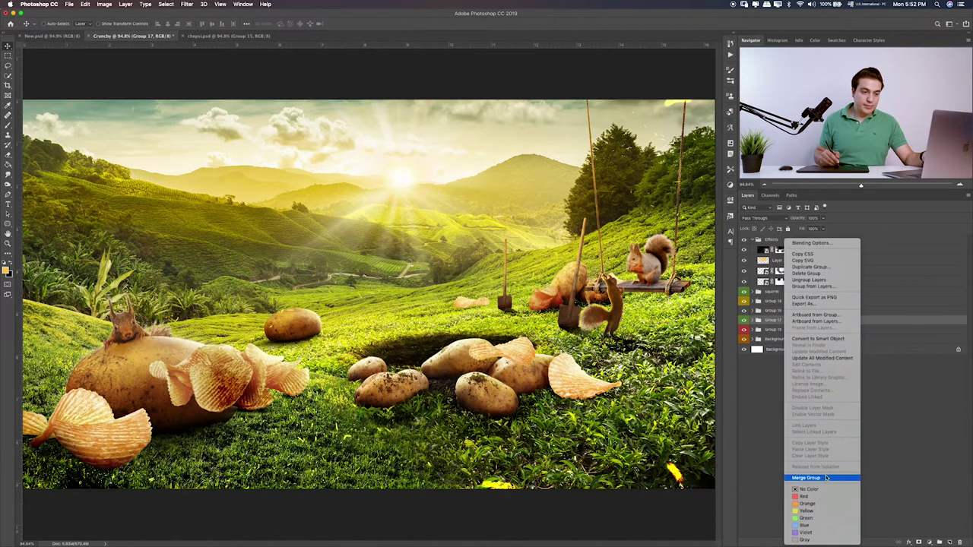
{"action": "left_click", "coordinate": [811, 488]}
{"action": "left_click", "coordinate": [744, 320]}
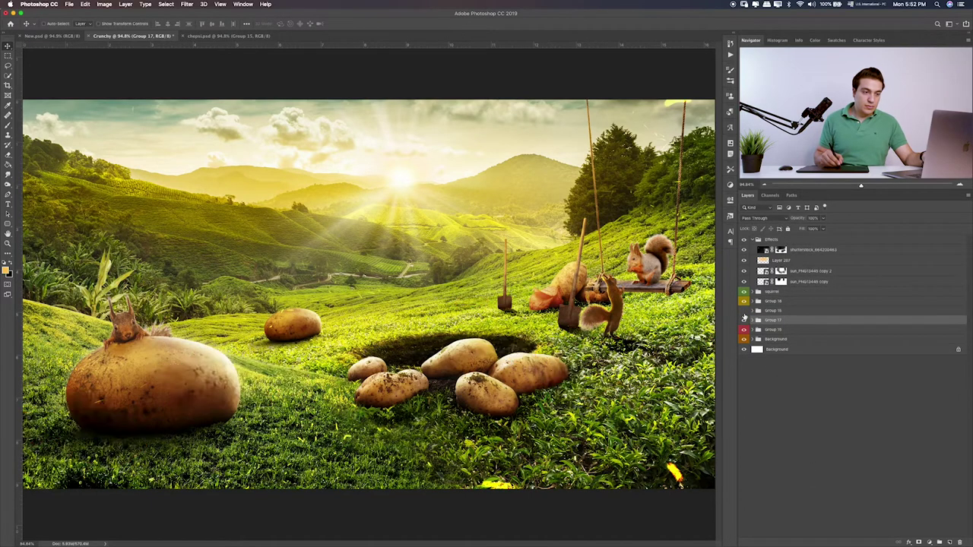
{"action": "left_click", "coordinate": [744, 320]}
- Give Group 15 a blue colour label and expand Group 9 to show its layers
{"action": "left_click", "coordinate": [758, 311]}
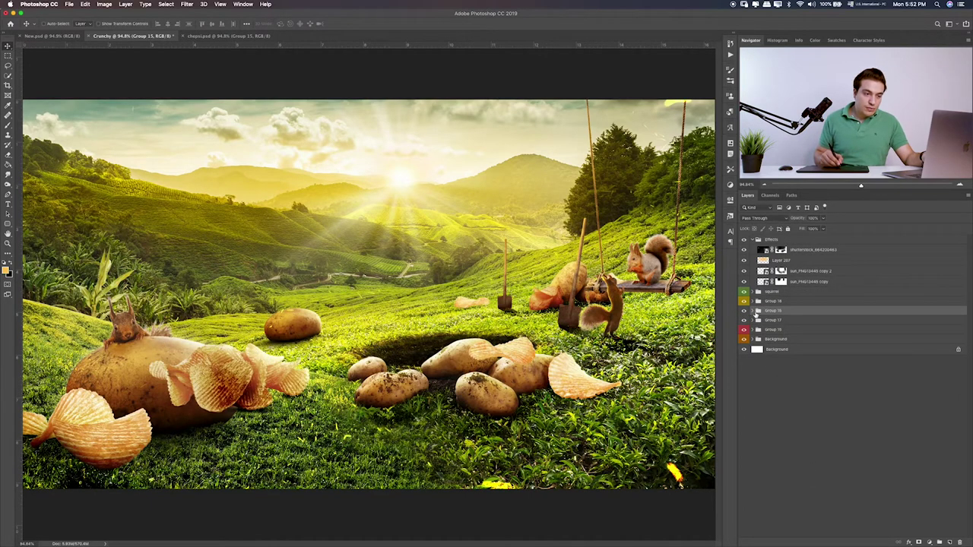
{"action": "left_click", "coordinate": [753, 311]}
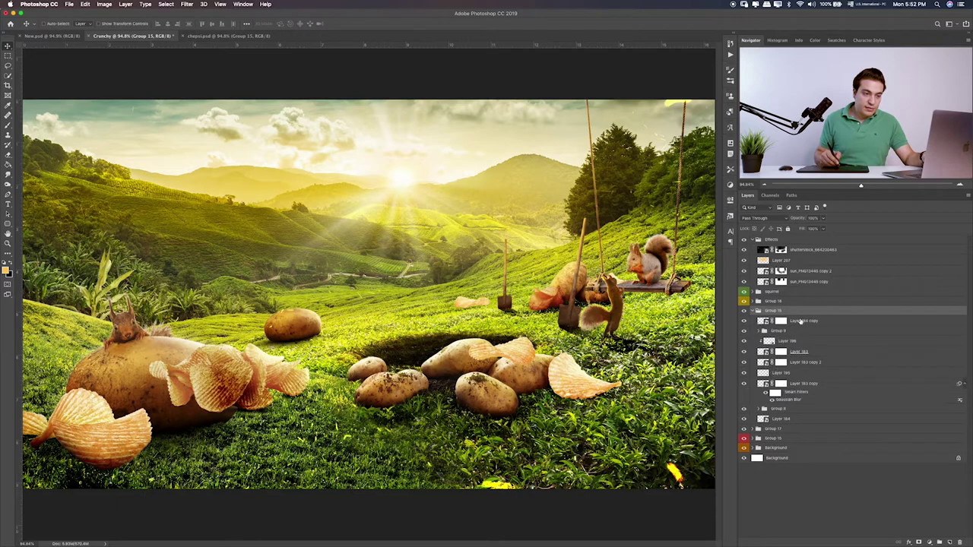
{"action": "right_click", "coordinate": [800, 321]}
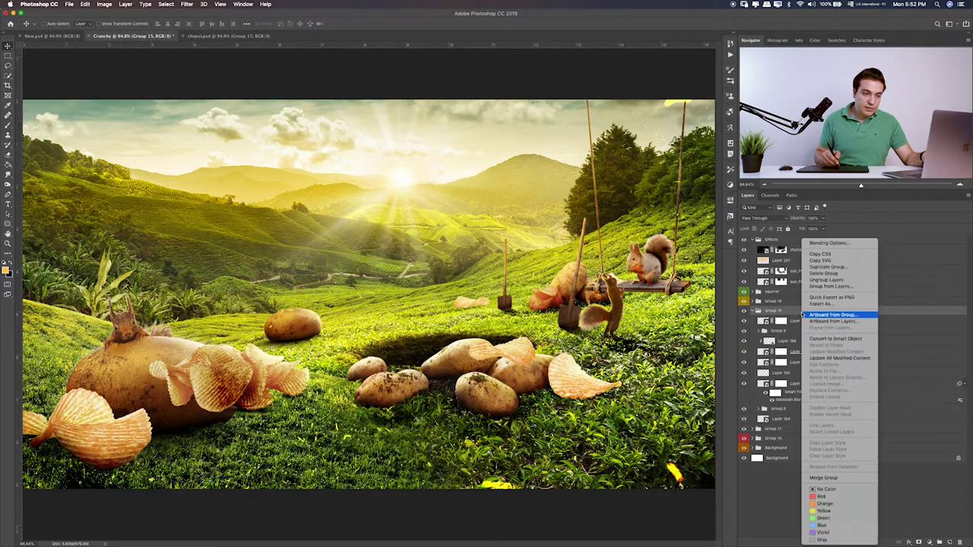
{"action": "left_click", "coordinate": [831, 524]}
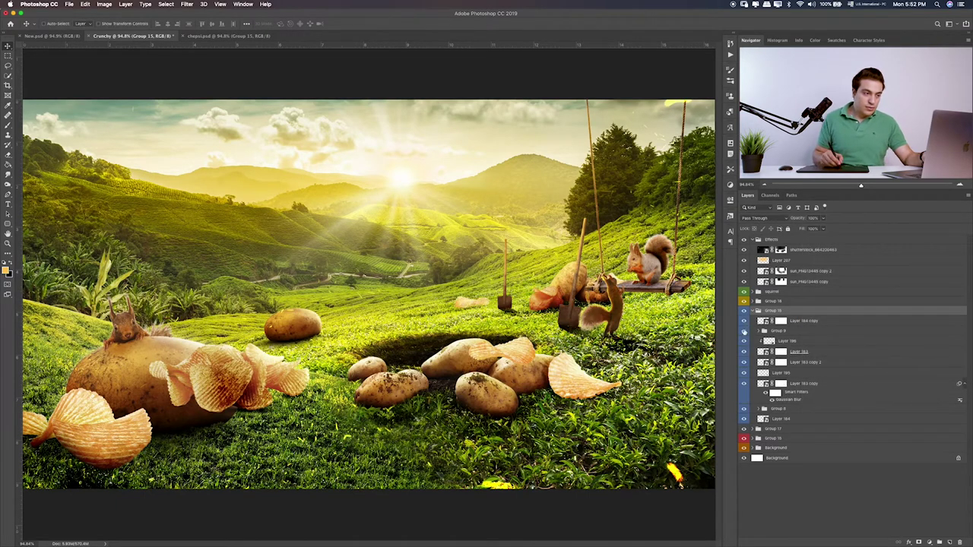
{"action": "left_click", "coordinate": [806, 323]}
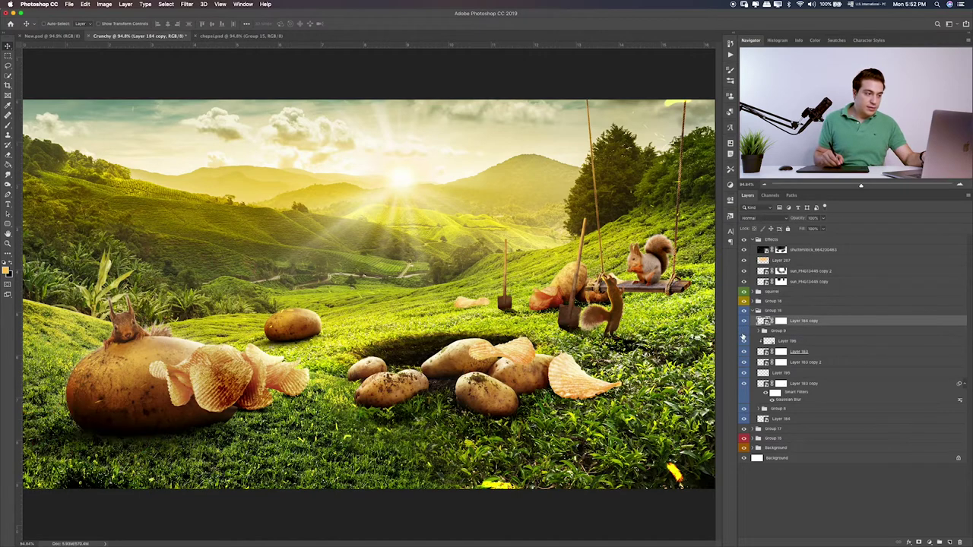
{"action": "left_click", "coordinate": [780, 335]}
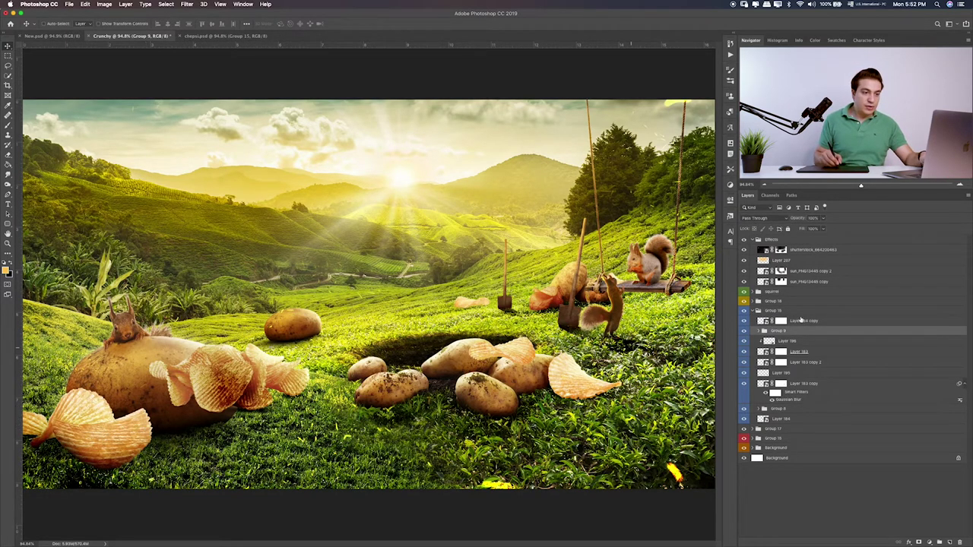
{"action": "left_click", "coordinate": [760, 332]}
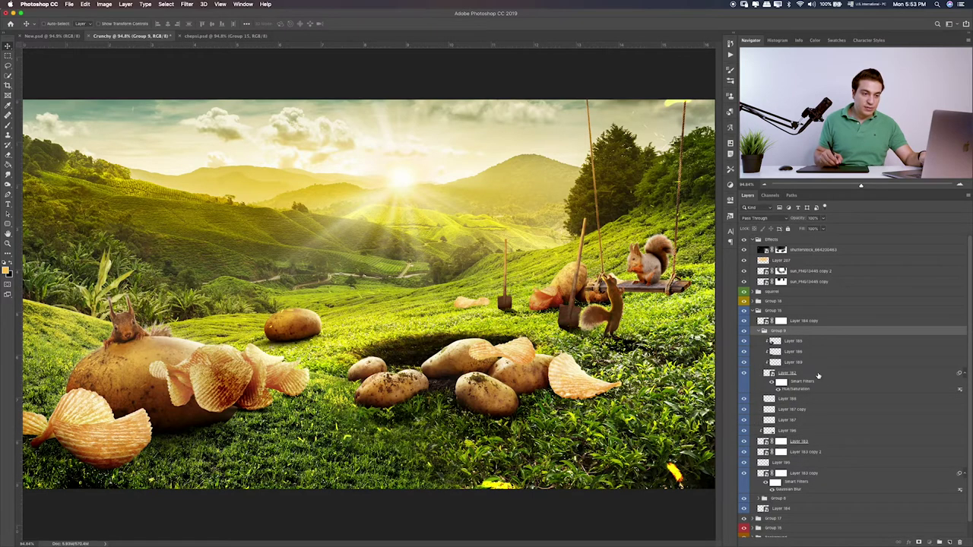
- Paint a shadow under the bottom-left chip on a new layer above Layer 182
{"action": "left_click", "coordinate": [818, 375]}
{"action": "left_click", "coordinate": [947, 543]}
{"action": "key", "text": "b"}
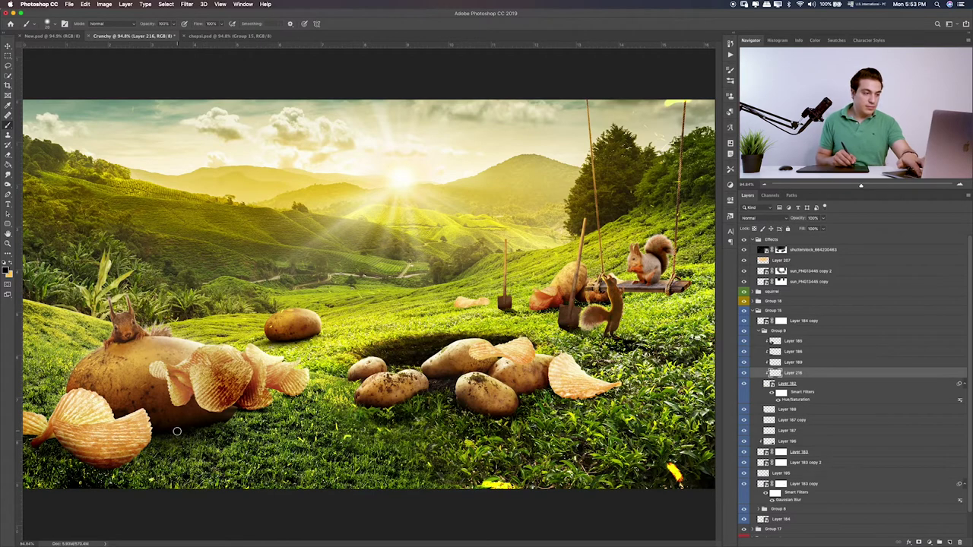
{"action": "key", "text": "bracketright"}
{"action": "key", "text": "bracketright"}
{"action": "key", "text": "bracketright"}
{"action": "left_click_drag", "start_coordinate": [152, 456], "coordinate": [45, 477]}
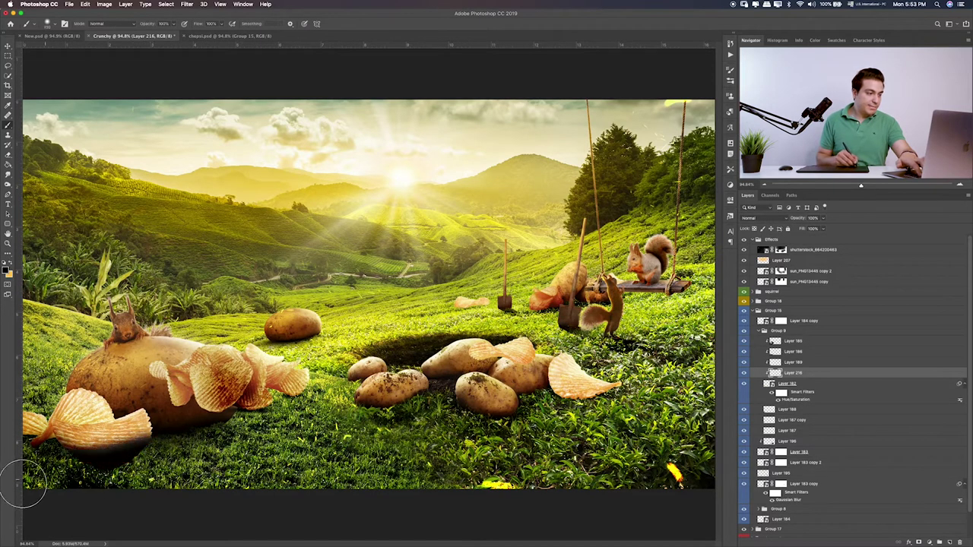
- Set the shadow layer, Layer 216, to the Soft Light blend mode
{"action": "key", "text": "v"}
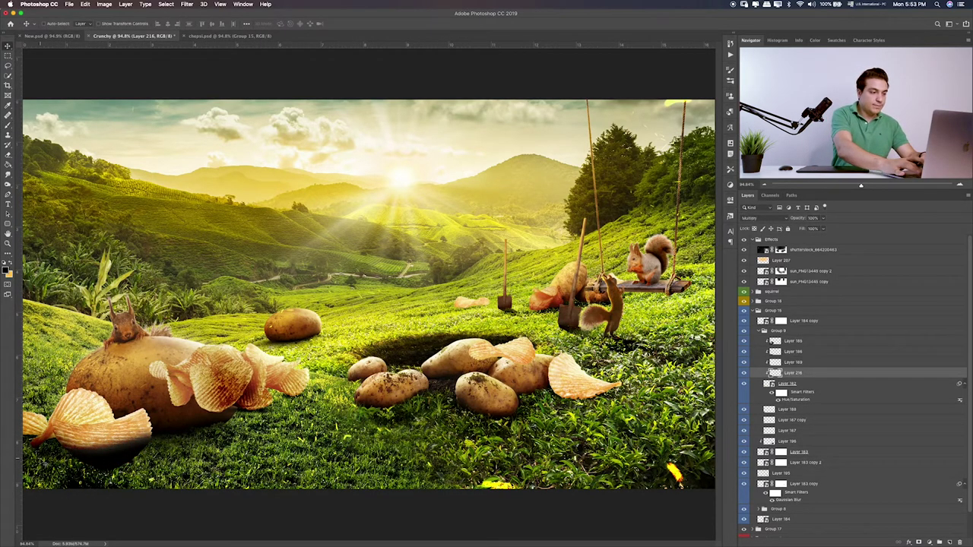
{"action": "key", "text": "alt+shift+g"}
{"action": "key", "text": "shift+equal"}
{"action": "key", "text": "shift+equal"}
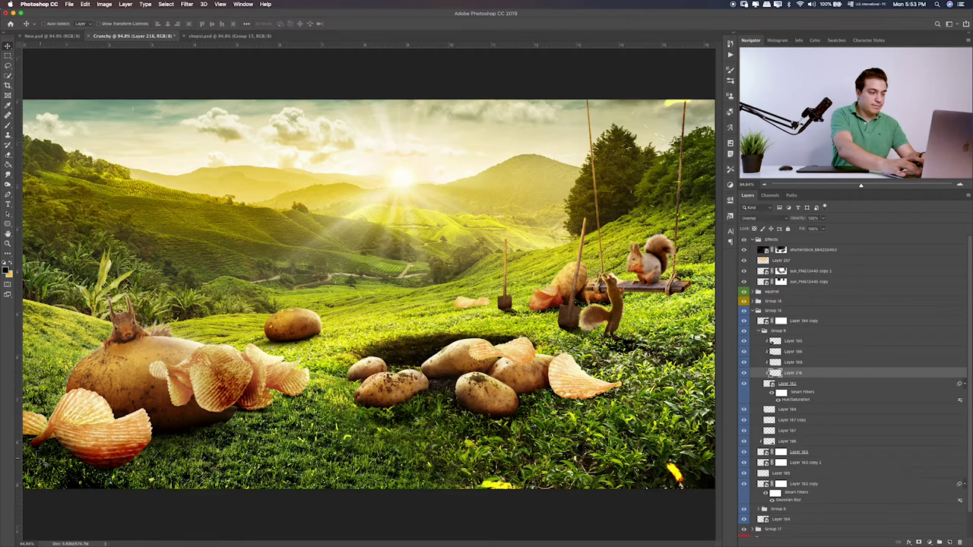
{"action": "key", "text": "shift+equal"}
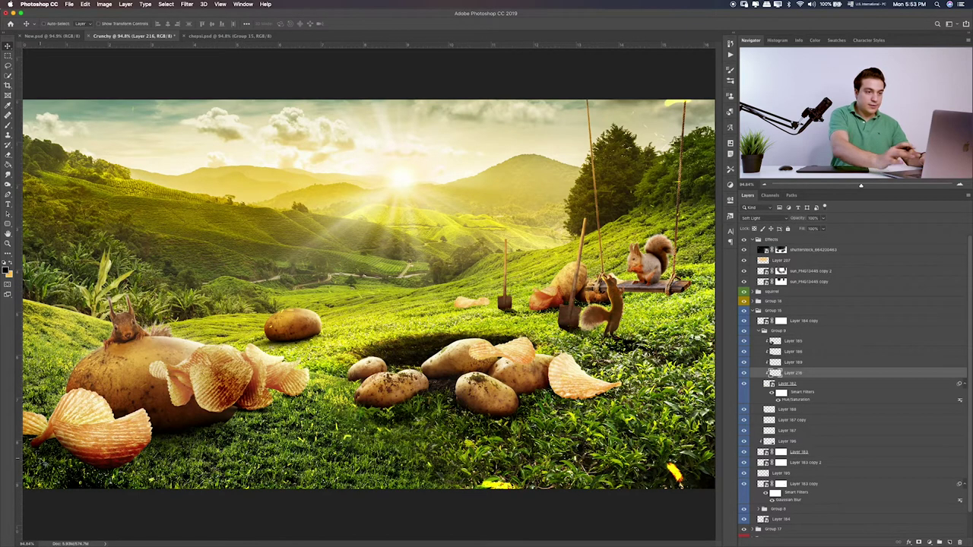
- Lower Layer 216's opacity to 46% and add a layer mask to Layer 182
{"action": "left_click_drag", "start_coordinate": [828, 220], "coordinate": [804, 228]}
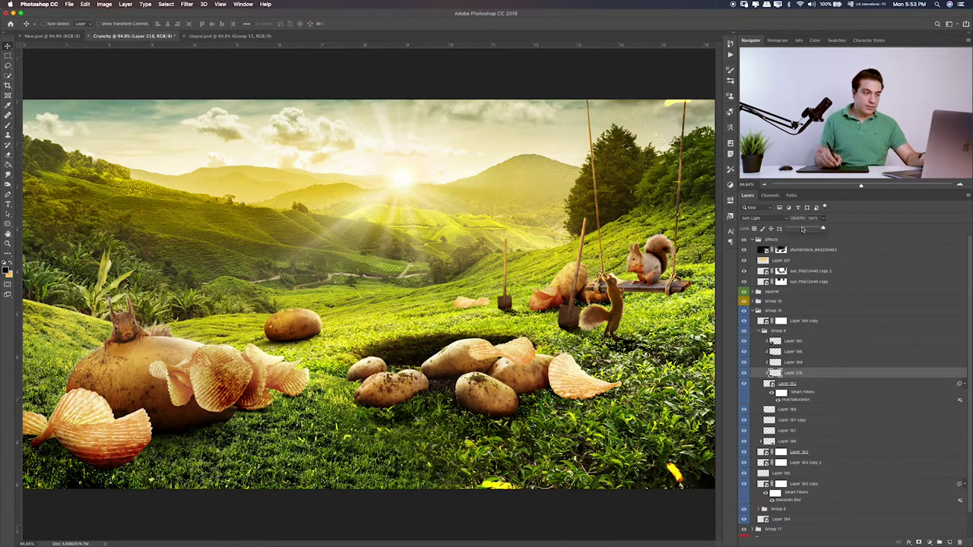
{"action": "left_click", "coordinate": [806, 387]}
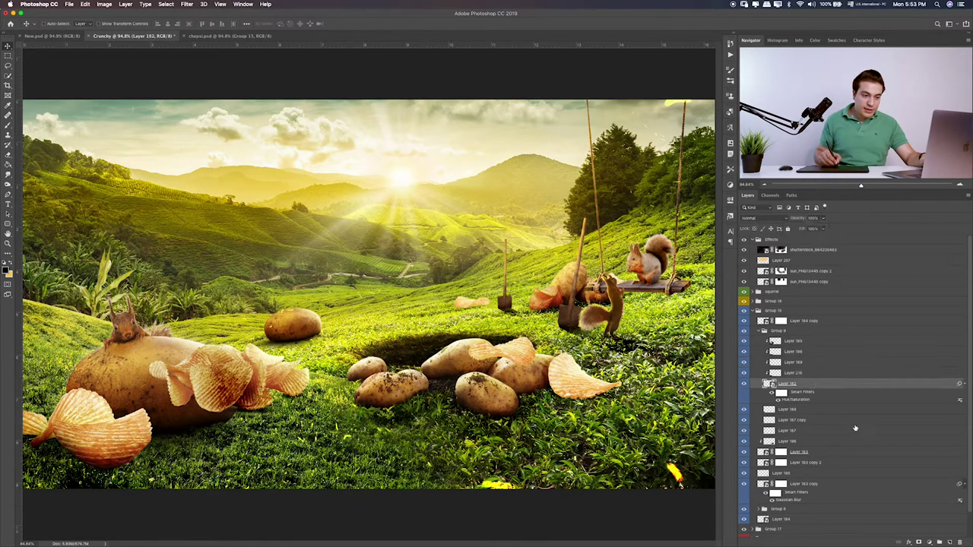
{"action": "left_click", "coordinate": [919, 542]}
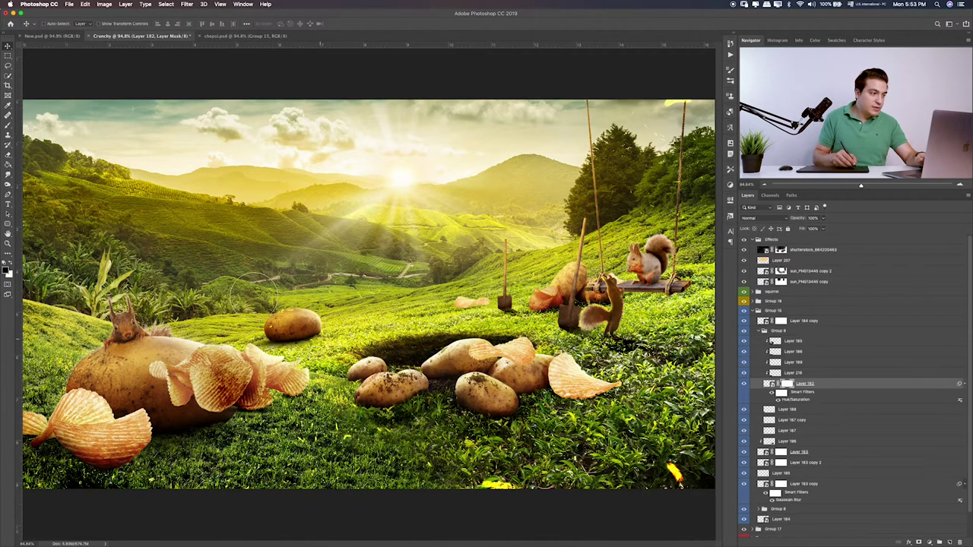
{"action": "key", "text": "b"}
- Paint black with a small brush on Layer 182's mask along the chip's lower-left edge
{"action": "scroll", "coordinate": [298, 350], "scroll_direction": "up", "scroll_amount": 2}
{"action": "scroll", "coordinate": [298, 350], "scroll_direction": "up", "scroll_amount": 3}
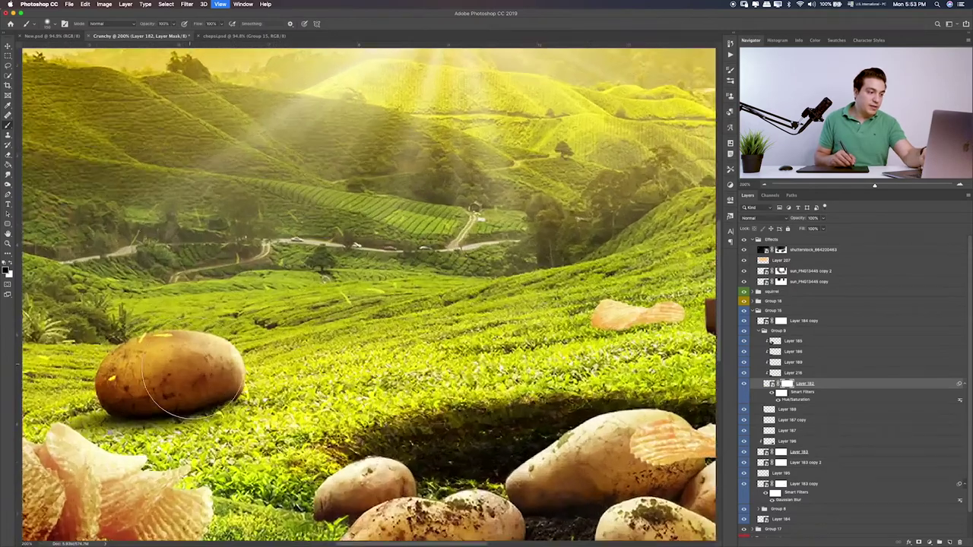
{"action": "scroll", "coordinate": [298, 350], "scroll_direction": "up", "scroll_amount": 2}
{"action": "scroll", "coordinate": [315, 264], "scroll_direction": "down", "scroll_amount": 5}
{"action": "scroll", "coordinate": [289, 296], "scroll_direction": "down", "scroll_amount": 5}
{"action": "scroll", "coordinate": [259, 327], "scroll_direction": "down", "scroll_amount": 3}
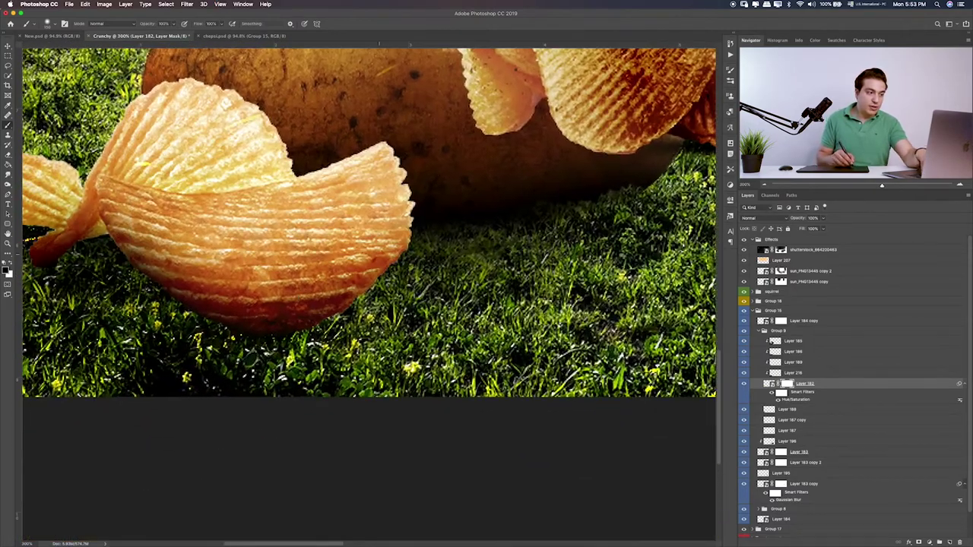
{"action": "key", "text": "bracketleft"}
{"action": "key", "text": "bracketleft"}
{"action": "key", "text": "bracketleft"}
{"action": "key", "text": "bracketleft"}
{"action": "key", "text": "bracketleft"}
{"action": "key", "text": "bracketleft"}
{"action": "key", "text": "bracketleft"}
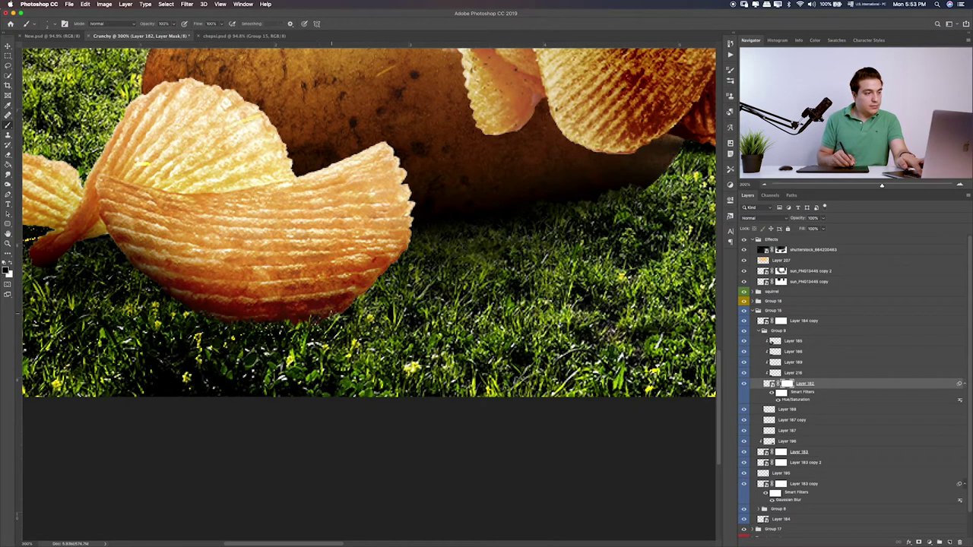
{"action": "scroll", "coordinate": [187, 283], "scroll_direction": "left", "scroll_amount": 10}
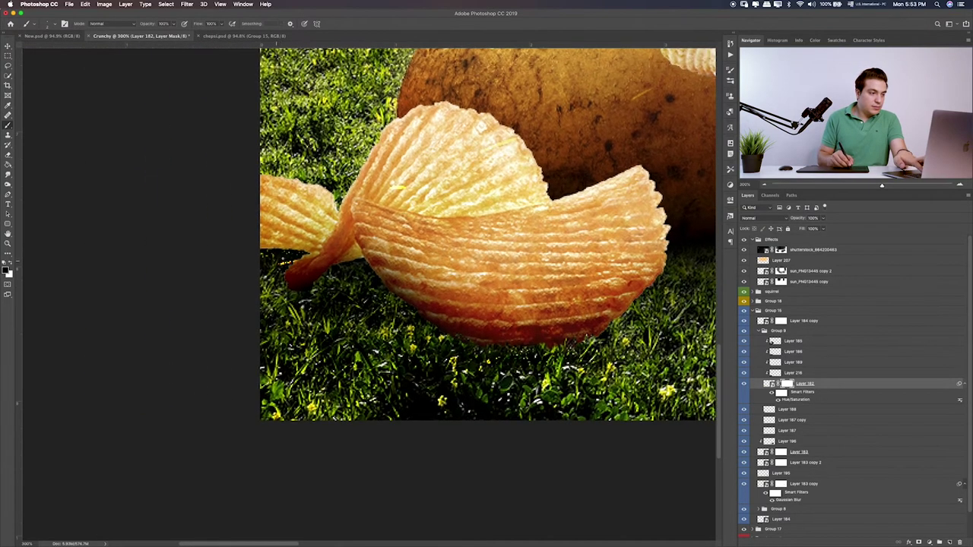
{"action": "left_click_drag", "start_coordinate": [281, 249], "coordinate": [302, 249]}
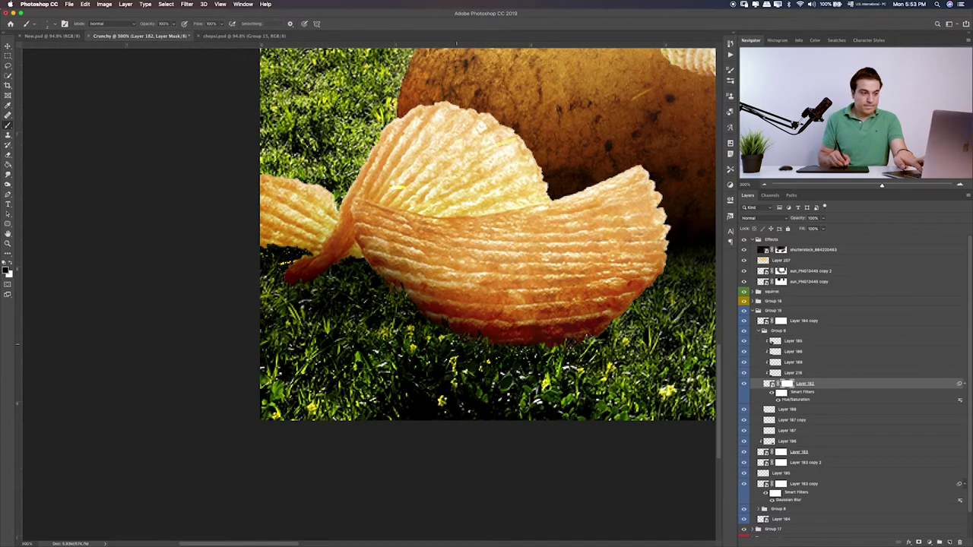
{"action": "key", "text": "super+0"}
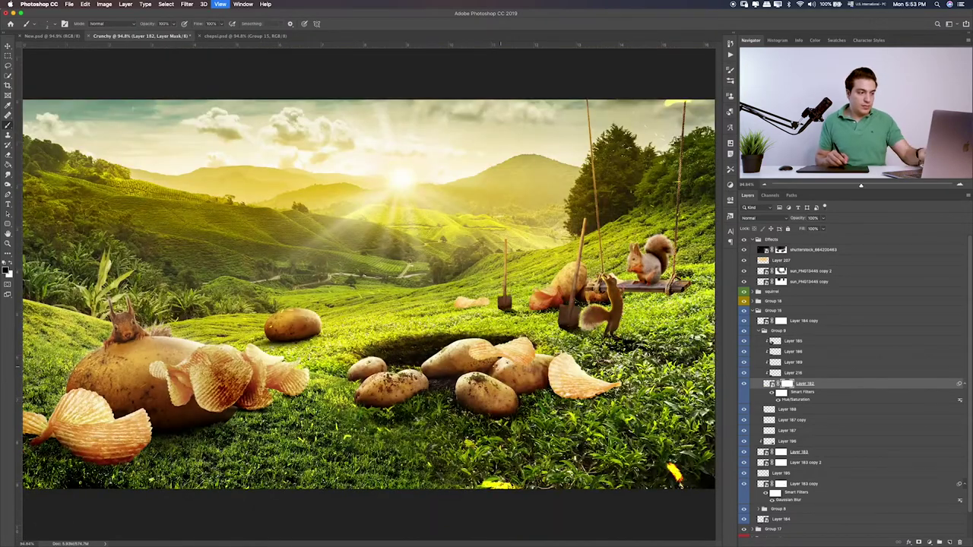
- Undo the last change and toggle the chip layers on and off to compare
{"action": "key", "text": "super+z"}
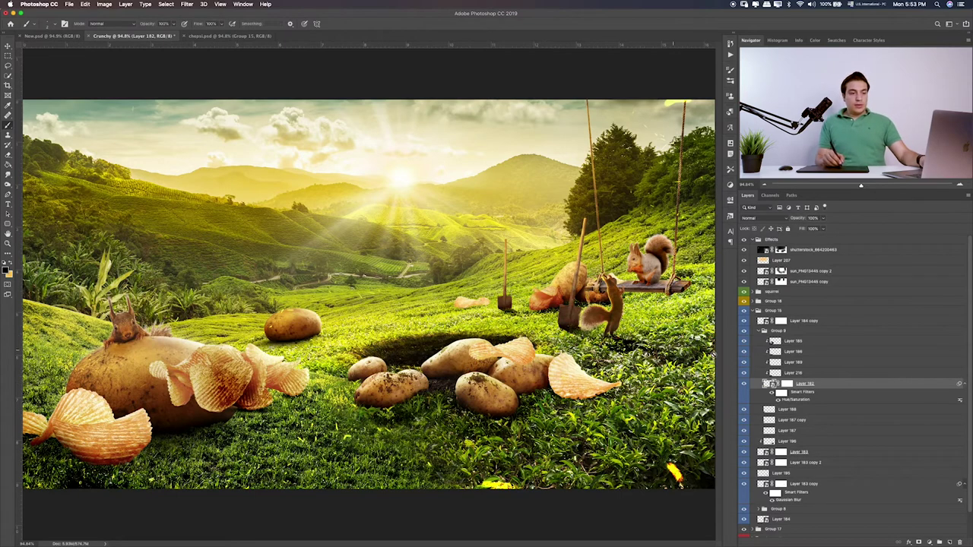
{"action": "left_click", "coordinate": [745, 461]}
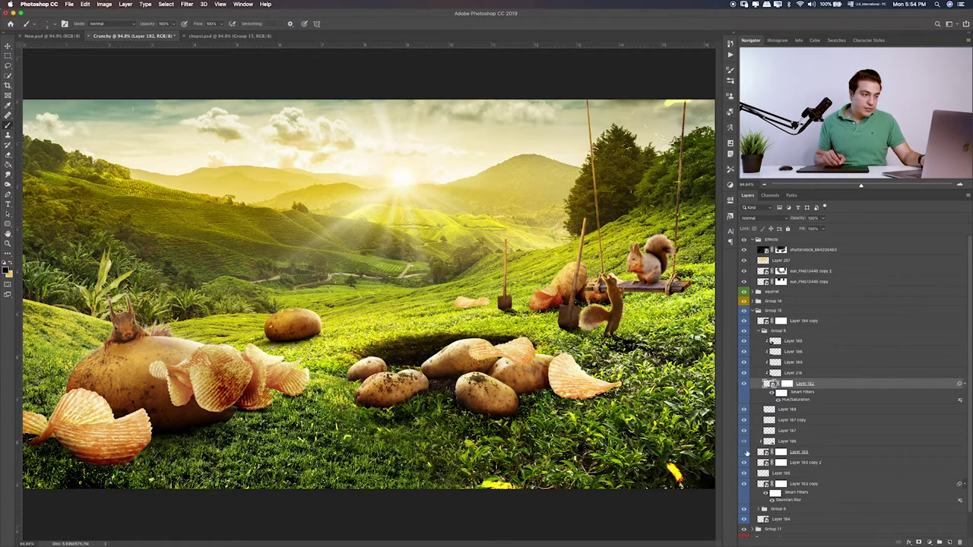
{"action": "left_click", "coordinate": [745, 461]}
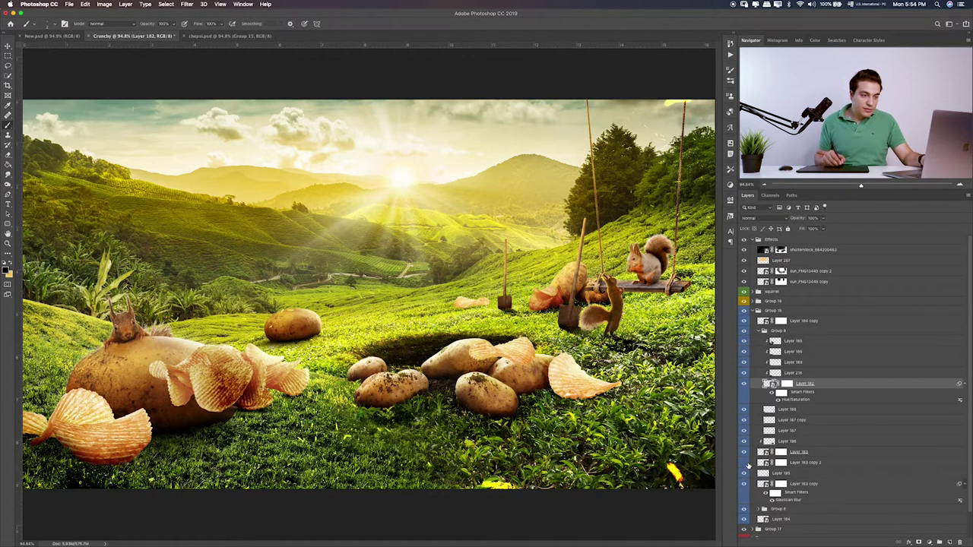
{"action": "left_click", "coordinate": [745, 473]}
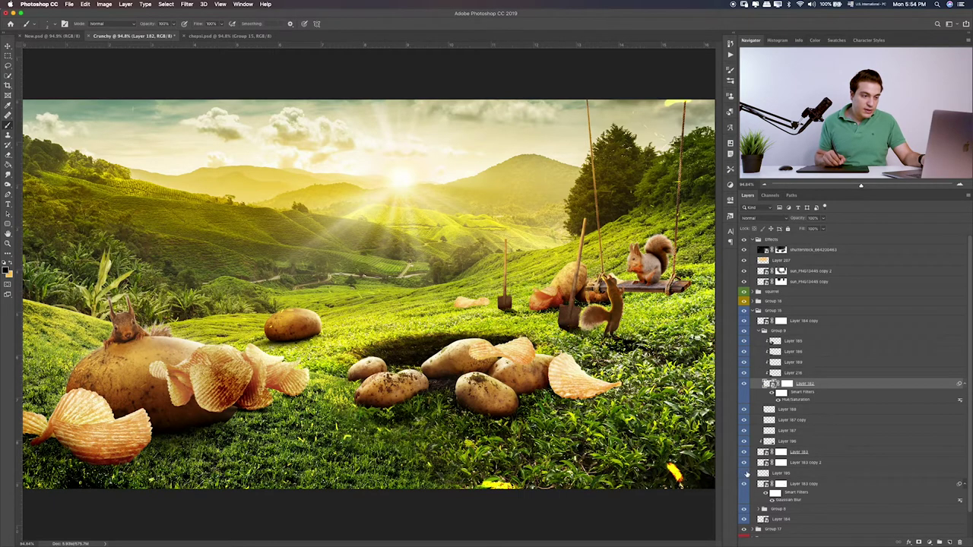
{"action": "left_click", "coordinate": [751, 476]}
{"action": "left_click", "coordinate": [745, 485]}
{"action": "left_click", "coordinate": [747, 486]}
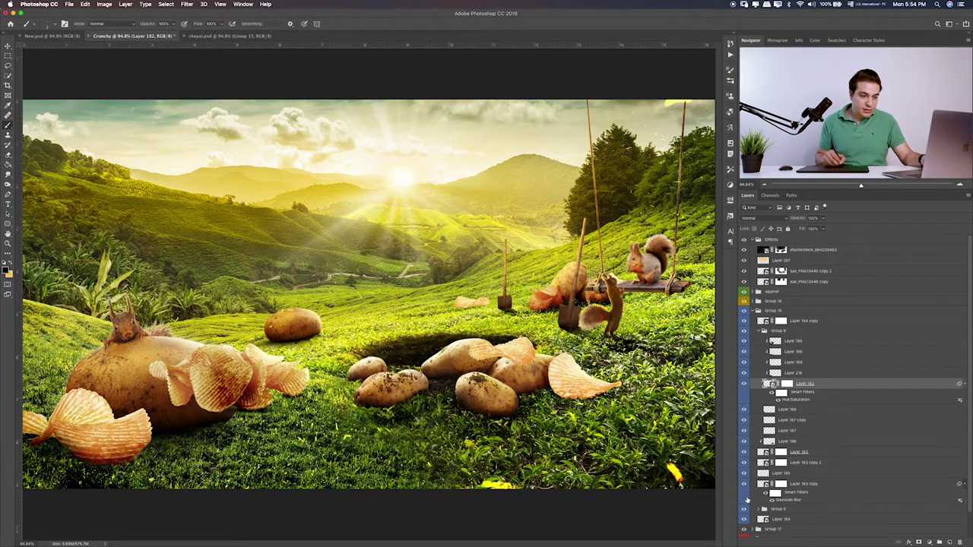
{"action": "left_click", "coordinate": [745, 509]}
{"action": "left_click", "coordinate": [745, 509]}
- Drag Group 8 below Group 15 so its chips sit behind the big potato
{"action": "left_click", "coordinate": [775, 509]}
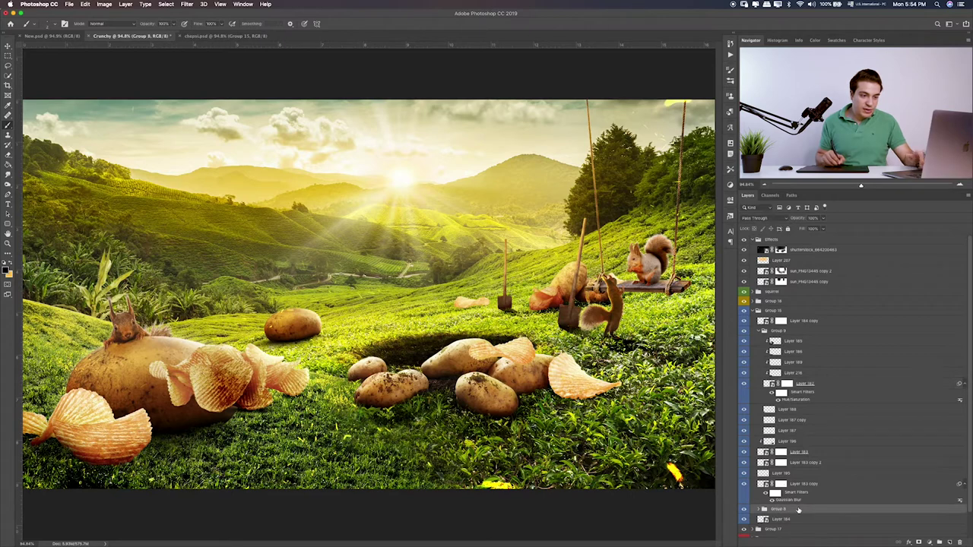
{"action": "scroll", "coordinate": [794, 510], "scroll_direction": "down", "scroll_amount": 2}
{"action": "left_click_drag", "start_coordinate": [794, 484], "coordinate": [783, 516]}
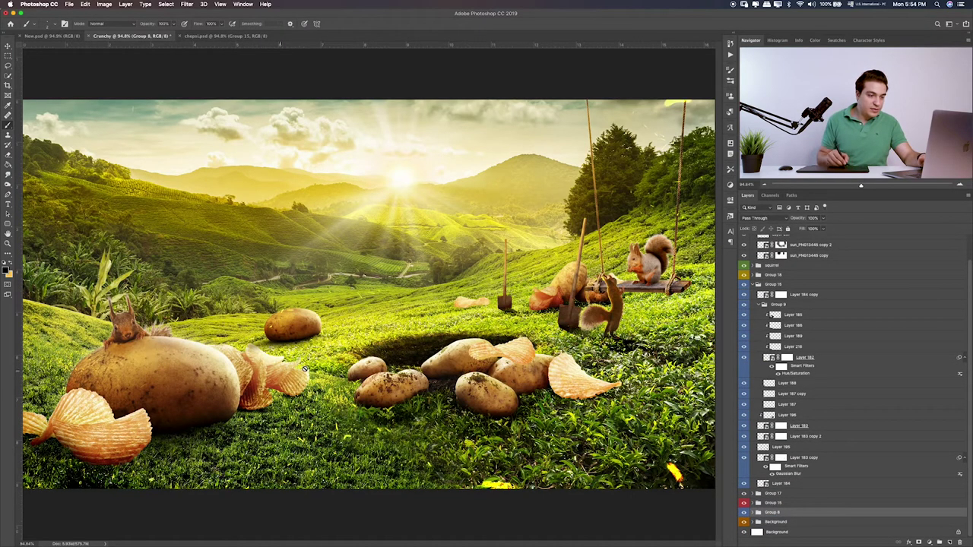
{"action": "left_click", "coordinate": [753, 514]}
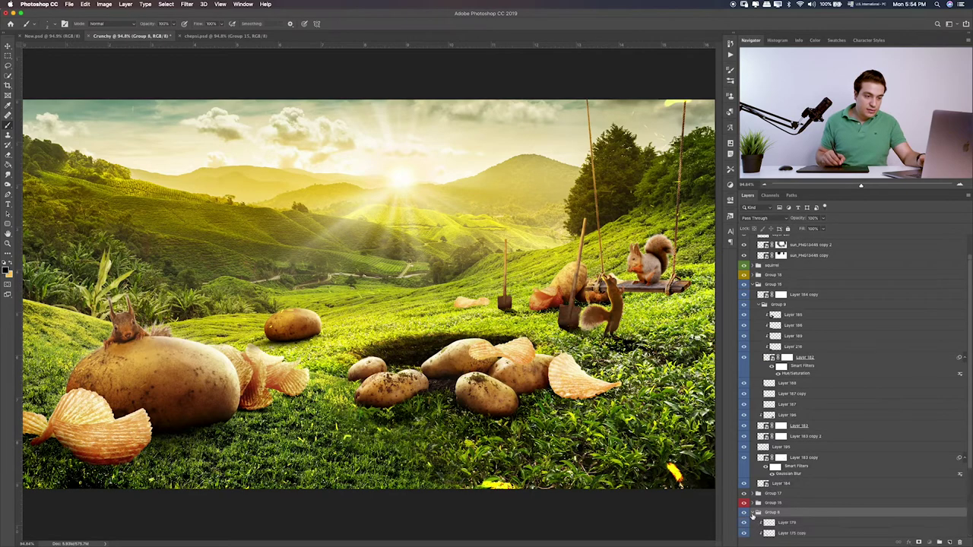
{"action": "left_click", "coordinate": [756, 514]}
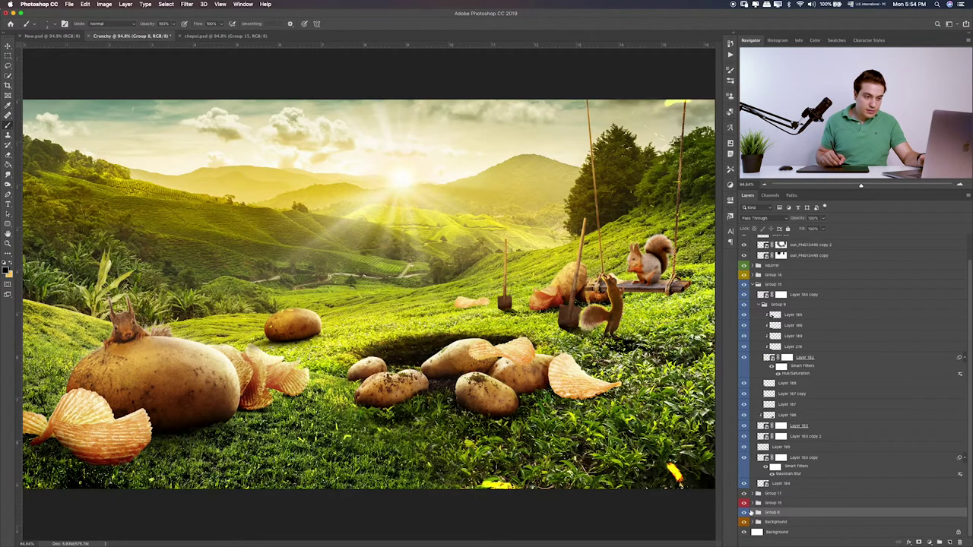
- Toggle the big and small potato layers in Group 15 to compare the result
{"action": "left_click", "coordinate": [744, 502]}
{"action": "left_click", "coordinate": [744, 503]}
{"action": "left_click", "coordinate": [757, 503]}
{"action": "scroll", "coordinate": [758, 506], "scroll_direction": "down", "scroll_amount": 1}
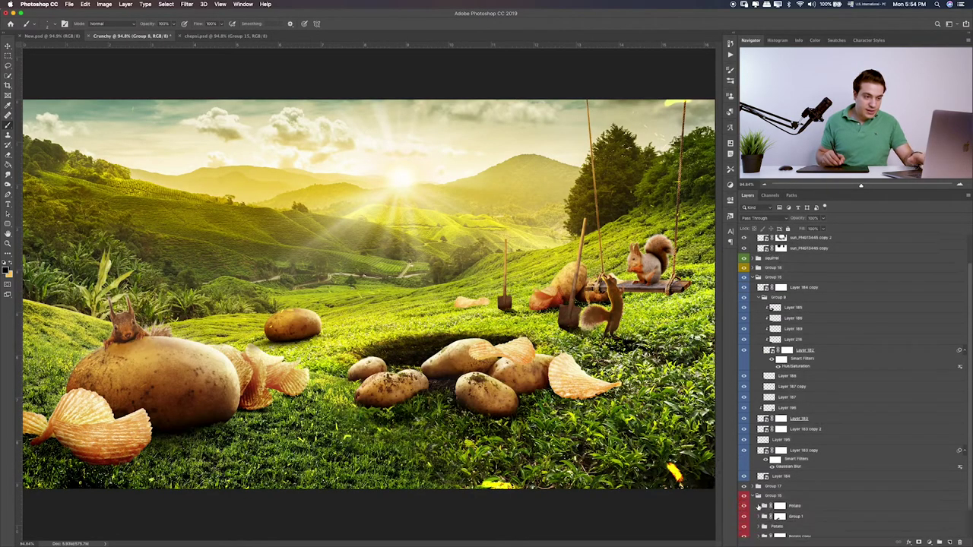
{"action": "scroll", "coordinate": [758, 506], "scroll_direction": "down", "scroll_amount": 3}
{"action": "left_click", "coordinate": [744, 492]}
{"action": "left_click", "coordinate": [744, 493]}
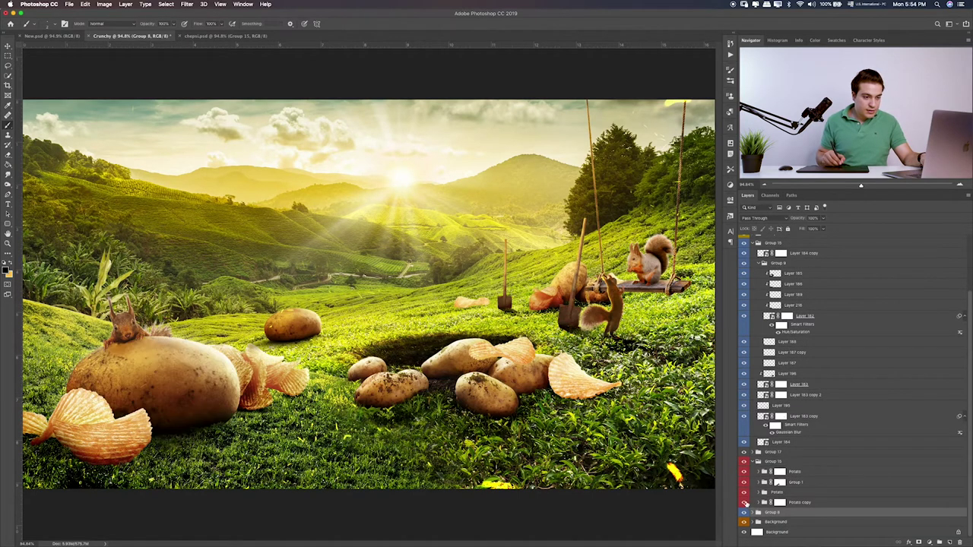
{"action": "left_click", "coordinate": [743, 502]}
{"action": "left_click", "coordinate": [744, 503]}
{"action": "left_click", "coordinate": [743, 503]}
{"action": "left_click", "coordinate": [743, 502]}
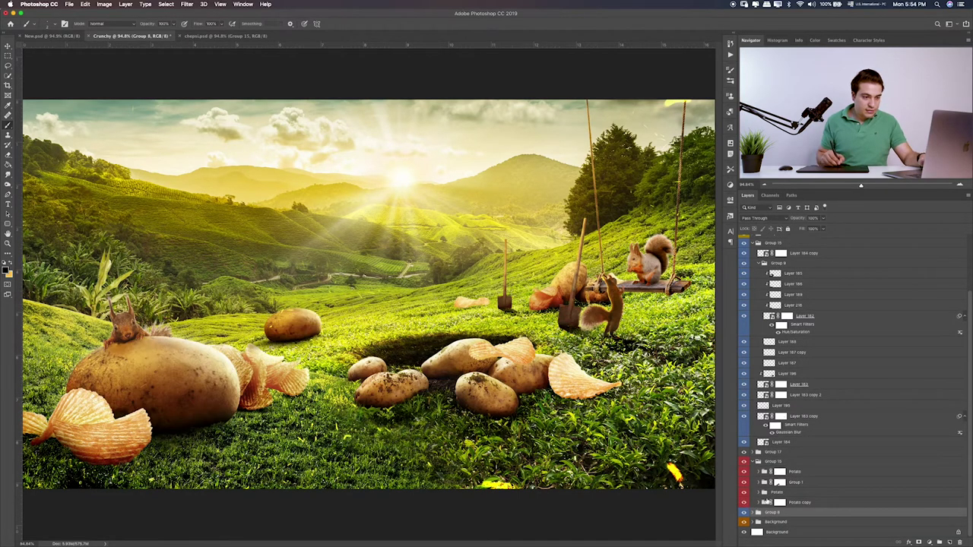
- Try nudging the small Potato copy to the right, then undo the move
{"action": "left_click", "coordinate": [820, 503]}
{"action": "key", "text": "v"}
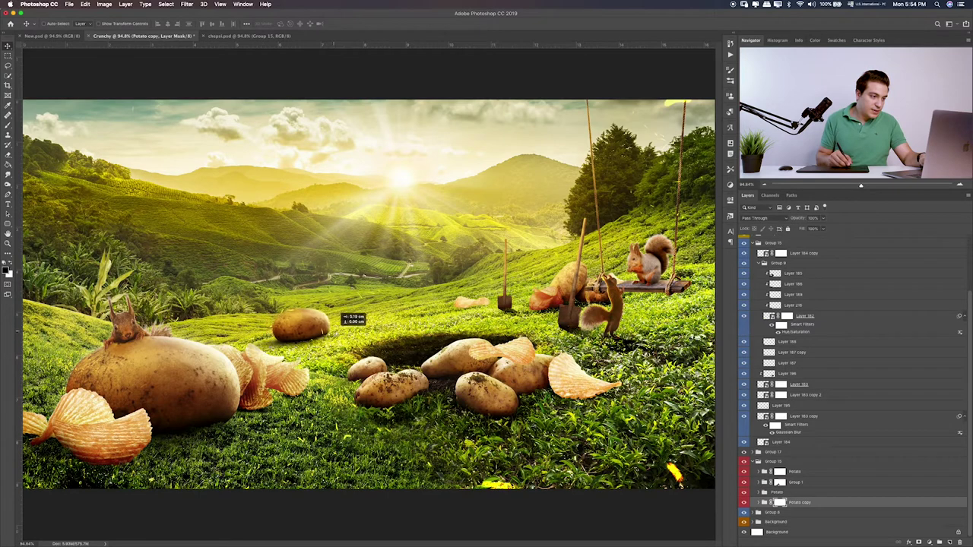
{"action": "left_click_drag", "start_coordinate": [327, 335], "coordinate": [344, 335]}
{"action": "key", "text": "ctrl+z"}
- Expand Potato copy and toggle the small potato's Layer 134 copy shadow to compare
{"action": "left_click", "coordinate": [766, 505]}
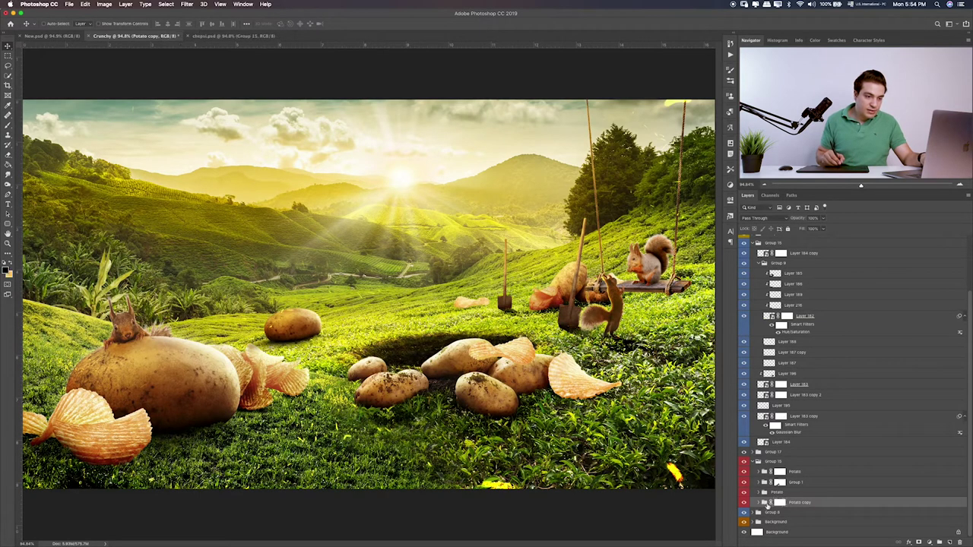
{"action": "left_click", "coordinate": [758, 503]}
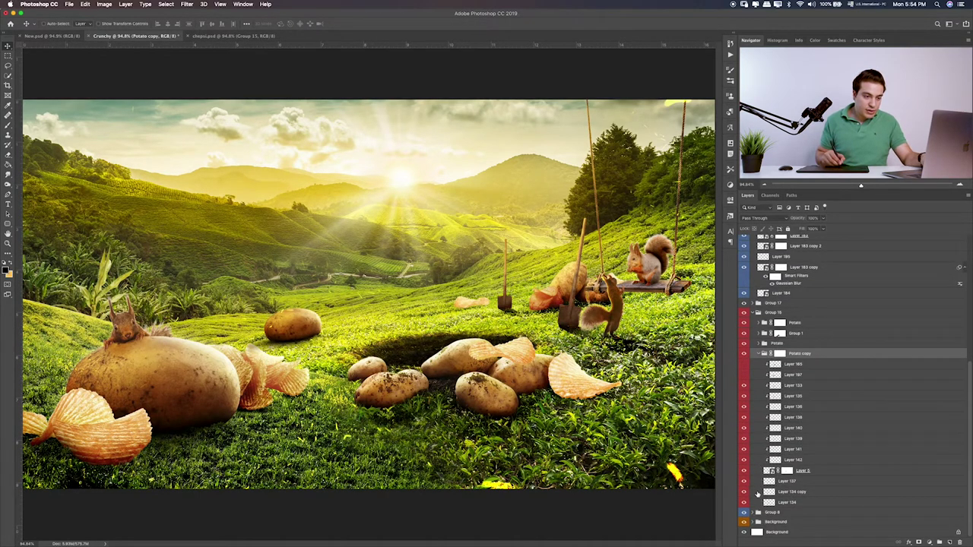
{"action": "left_click", "coordinate": [745, 490]}
{"action": "left_click", "coordinate": [744, 491]}
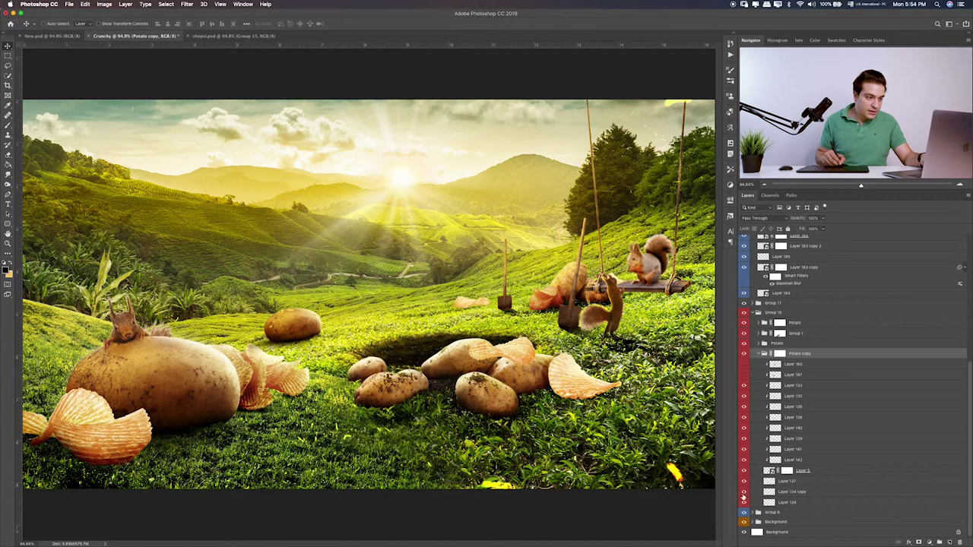
{"action": "left_click", "coordinate": [744, 492]}
{"action": "left_click", "coordinate": [745, 496]}
{"action": "left_click", "coordinate": [744, 493]}
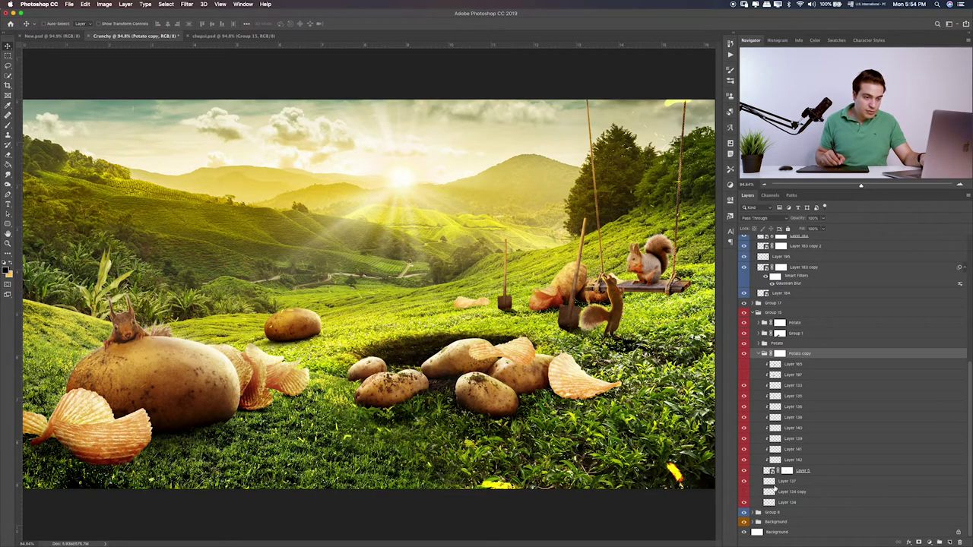
{"action": "left_click", "coordinate": [746, 493]}
{"action": "left_click", "coordinate": [746, 493]}
{"action": "left_click", "coordinate": [746, 493]}
{"action": "left_click", "coordinate": [747, 494]}
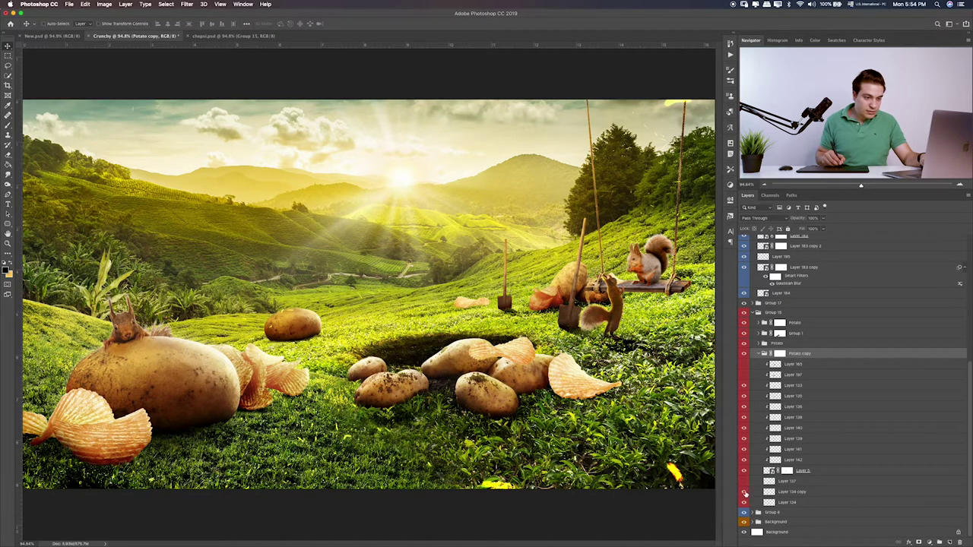
{"action": "left_click", "coordinate": [745, 493]}
- Select Layer 137 and Layer 134 copy, then collapse the Potato copy group and Group 15
{"action": "left_click", "coordinate": [769, 481]}
{"action": "key", "text": "e"}
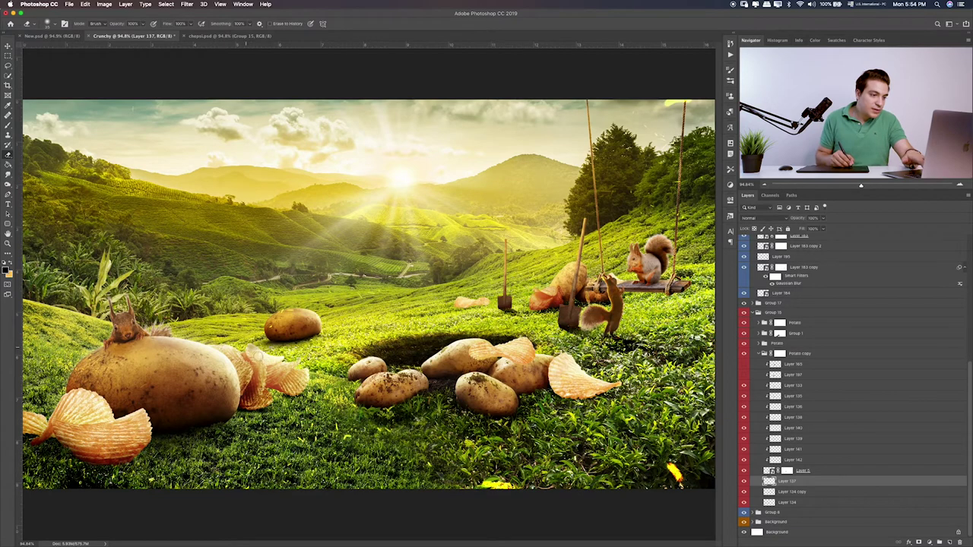
{"action": "key", "text": "alt+bracketleft"}
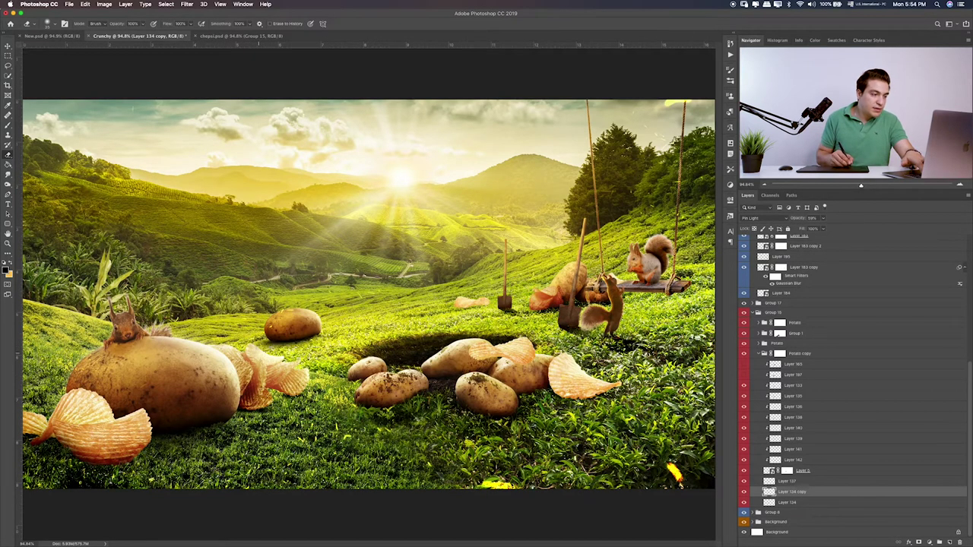
{"action": "left_click", "coordinate": [756, 354]}
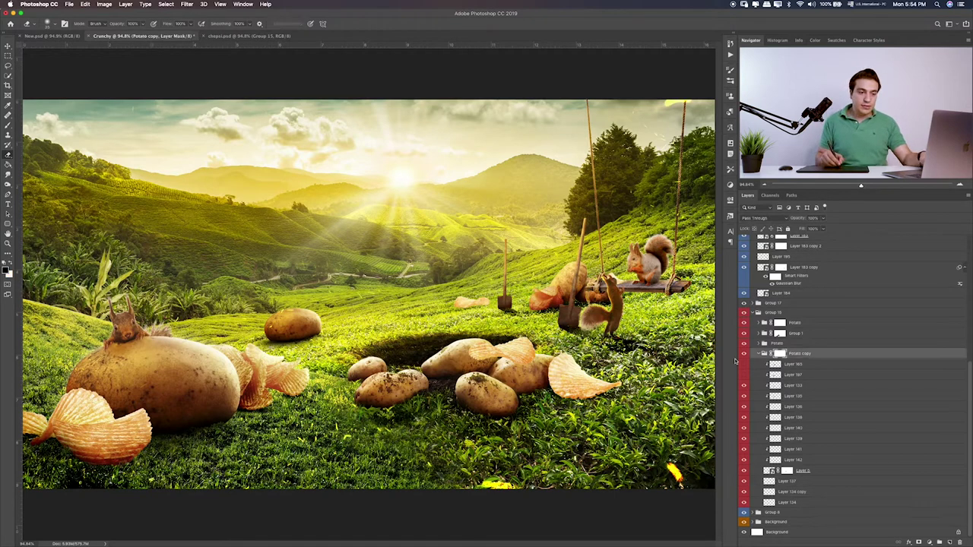
{"action": "left_click", "coordinate": [768, 353]}
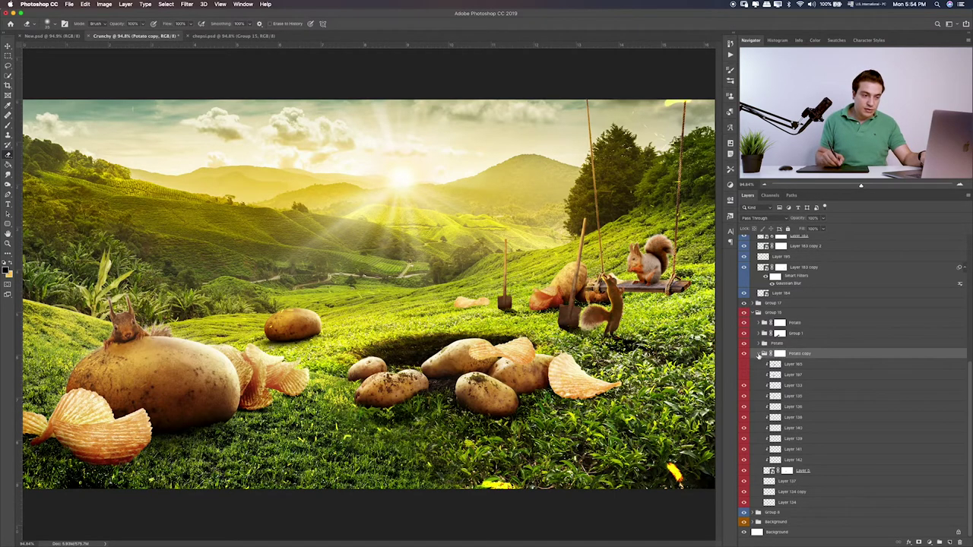
{"action": "left_click", "coordinate": [759, 355]}
{"action": "left_click", "coordinate": [757, 462]}
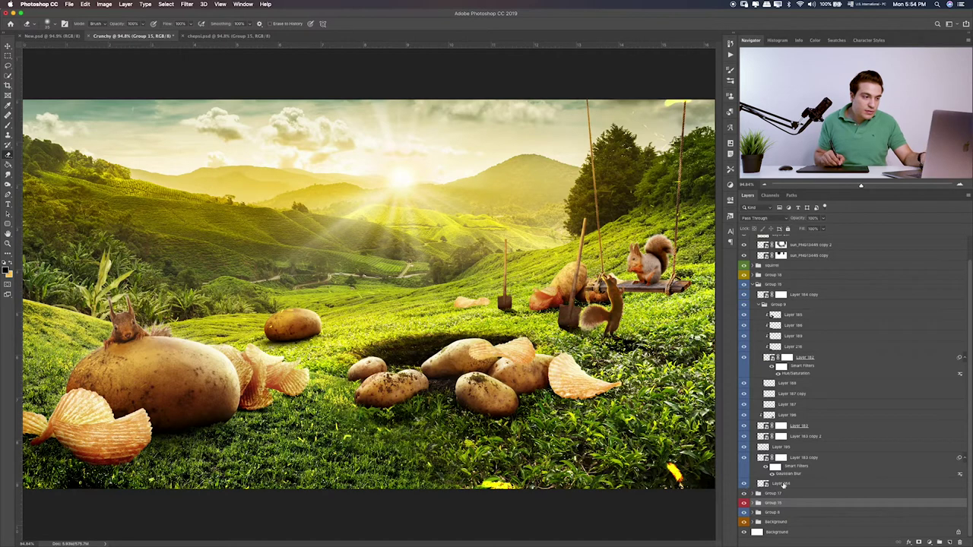
- Move Layer 184 down to sit just above the Background group
{"action": "left_click", "coordinate": [783, 484]}
{"action": "key", "text": "v"}
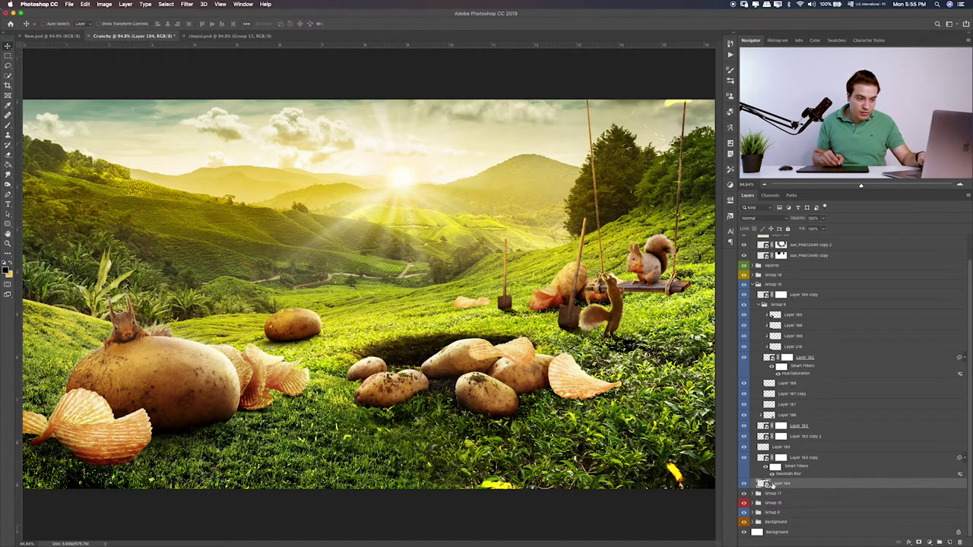
{"action": "left_click_drag", "start_coordinate": [773, 485], "coordinate": [794, 512]}
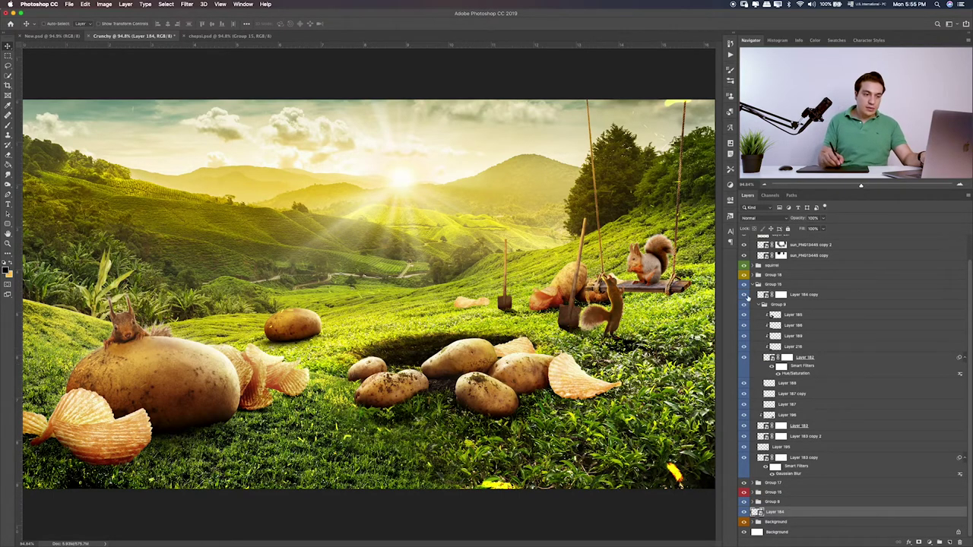
{"action": "left_click", "coordinate": [752, 285]}
{"action": "left_click", "coordinate": [758, 284]}
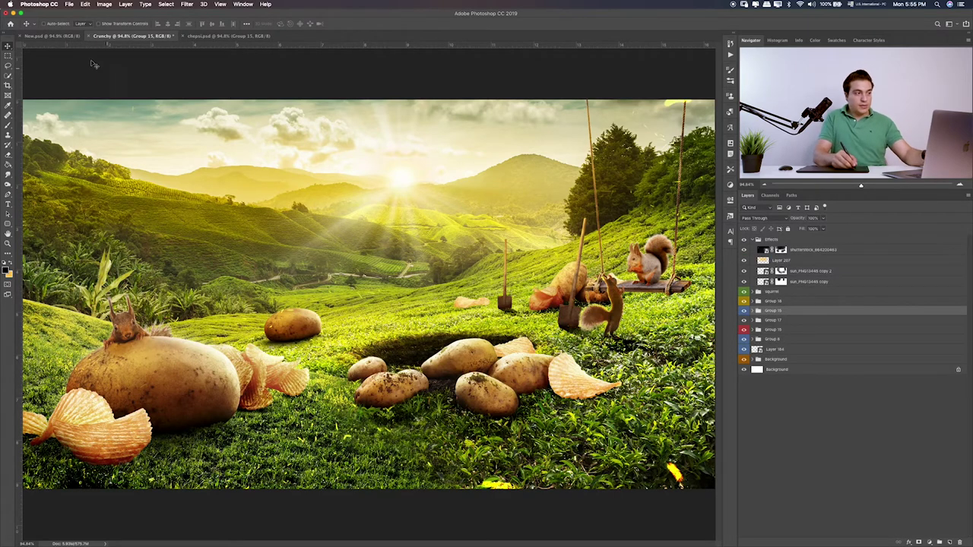
- Find Layer 21.png in the Items folder and preview the windmill image
{"action": "left_click", "coordinate": [9, 56]}
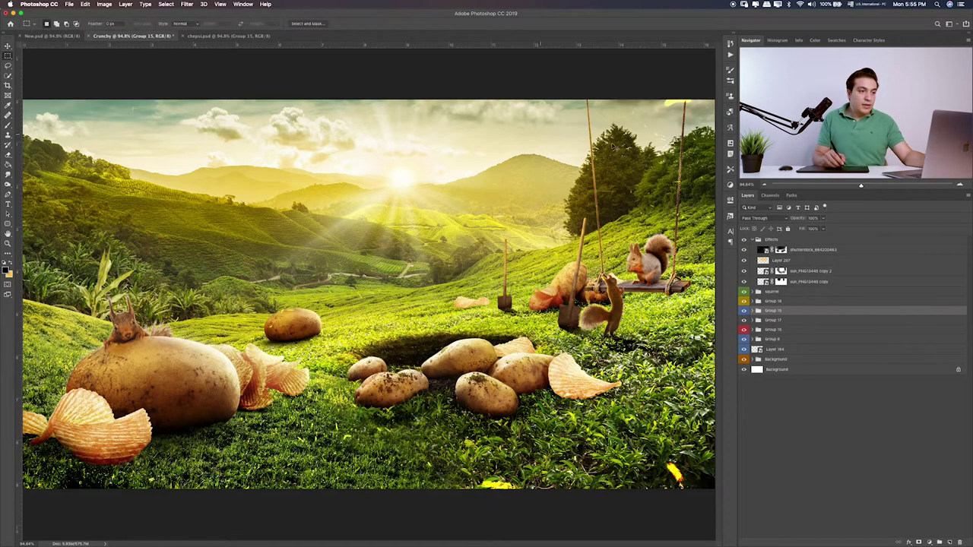
{"action": "key", "text": "super+Tab"}
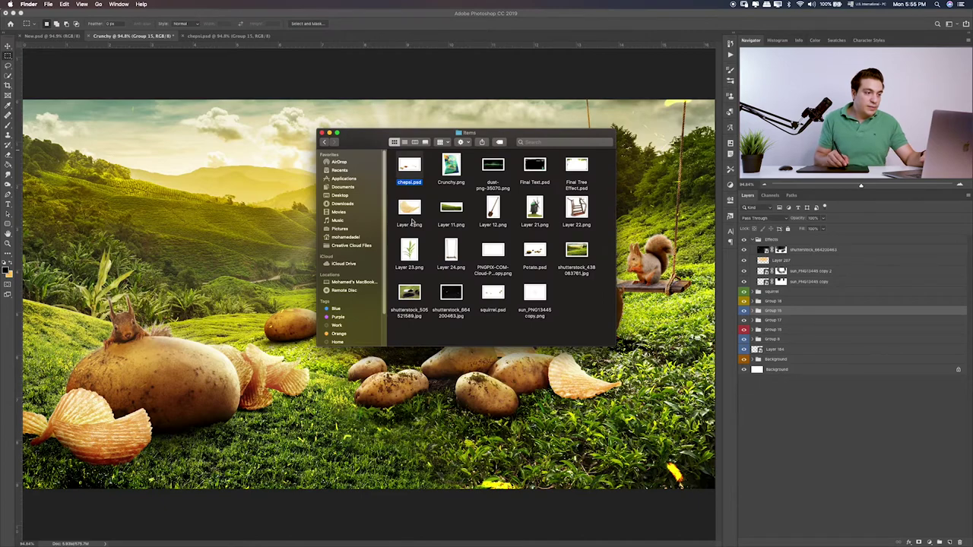
{"action": "left_click", "coordinate": [535, 211]}
{"action": "key", "text": "space"}
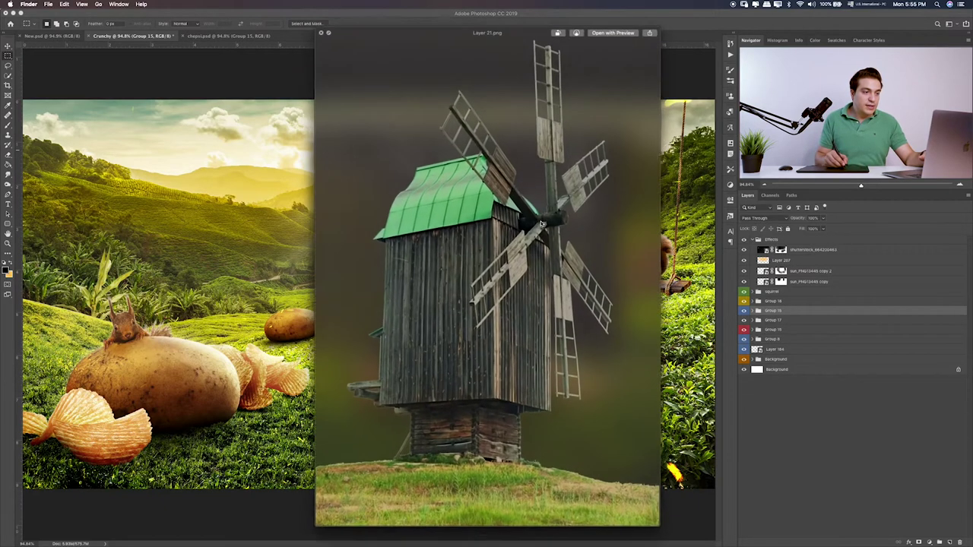
{"action": "key", "text": "space"}
- Place the windmill, scaled down small, on the distant hills at the upper left
{"action": "left_click_drag", "start_coordinate": [535, 211], "coordinate": [219, 196]}
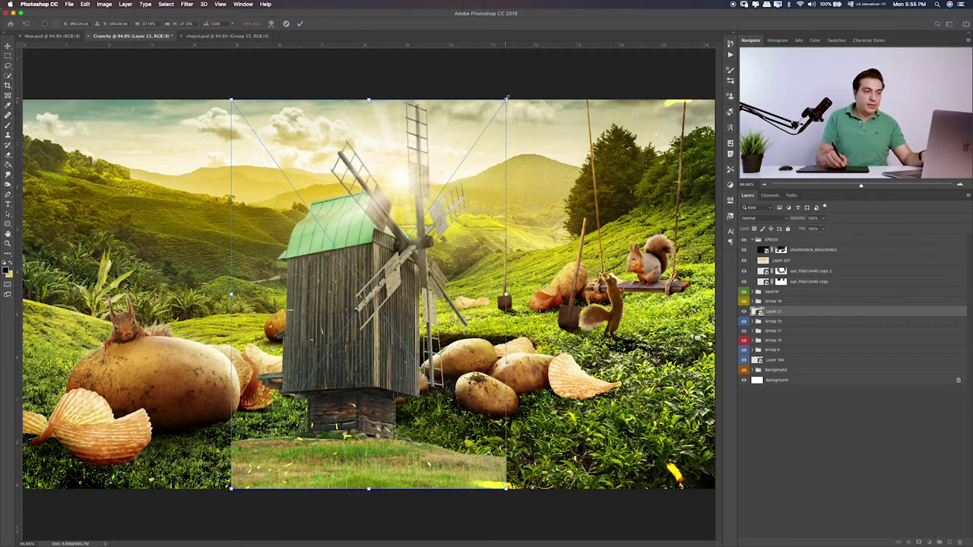
{"action": "left_click_drag", "start_coordinate": [506, 98], "coordinate": [288, 409]}
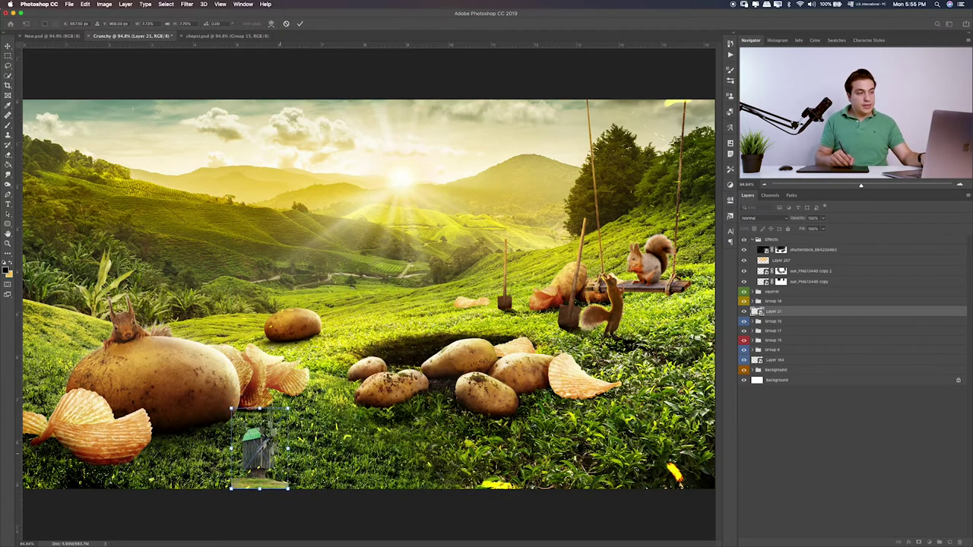
{"action": "left_click_drag", "start_coordinate": [259, 469], "coordinate": [143, 180]}
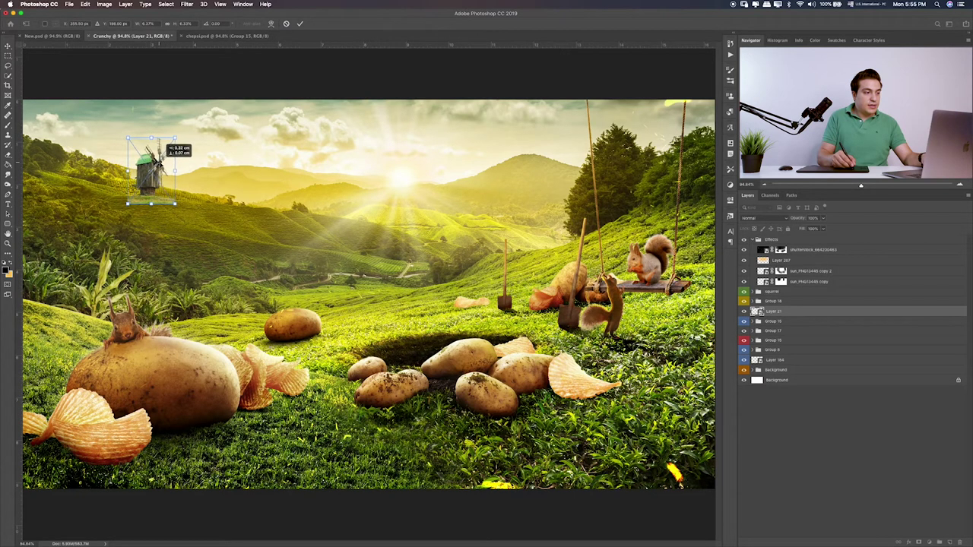
{"action": "left_click_drag", "start_coordinate": [170, 120], "coordinate": [174, 139]}
{"action": "key", "text": "Return"}
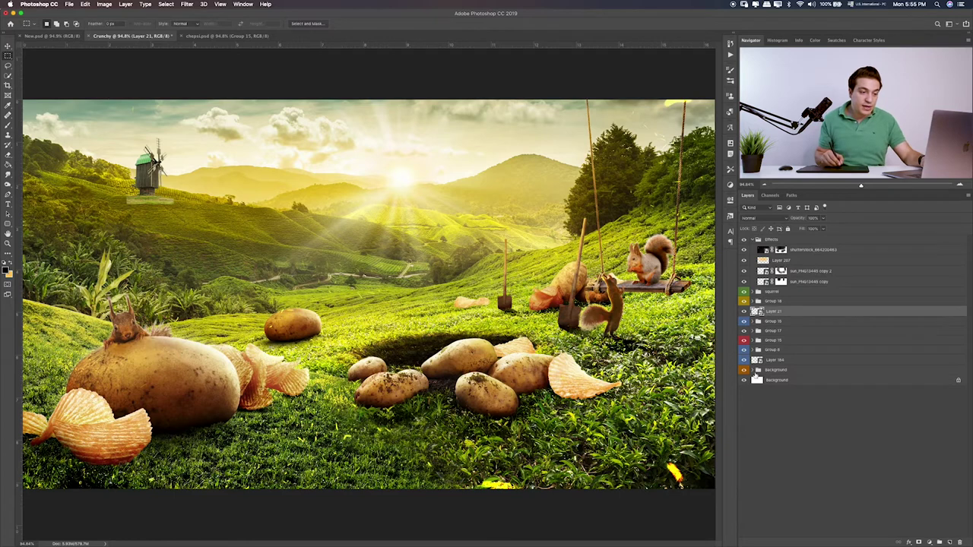
- Move the windmill's Layer 21 into the Background group
{"action": "left_click", "coordinate": [755, 373]}
{"action": "left_click", "coordinate": [754, 370]}
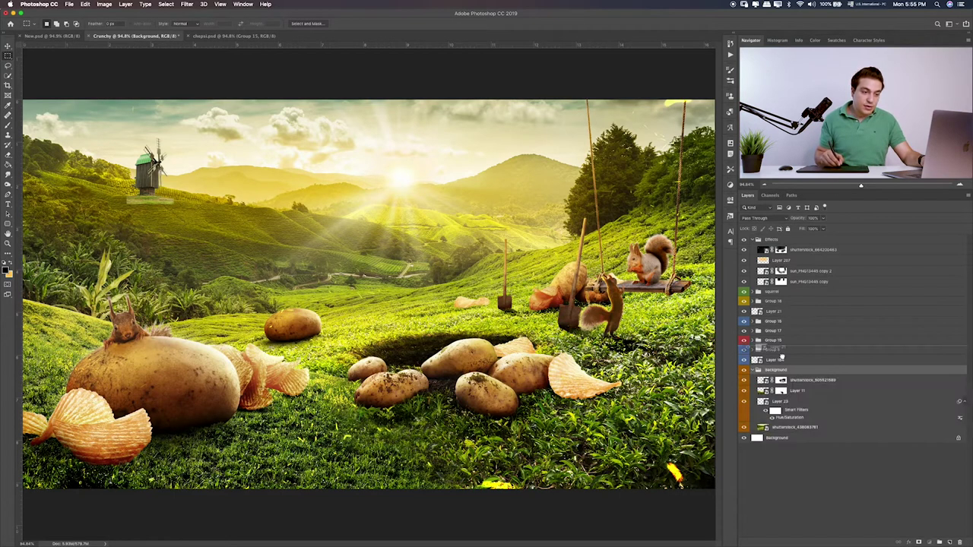
{"action": "left_click_drag", "start_coordinate": [783, 377], "coordinate": [776, 388]}
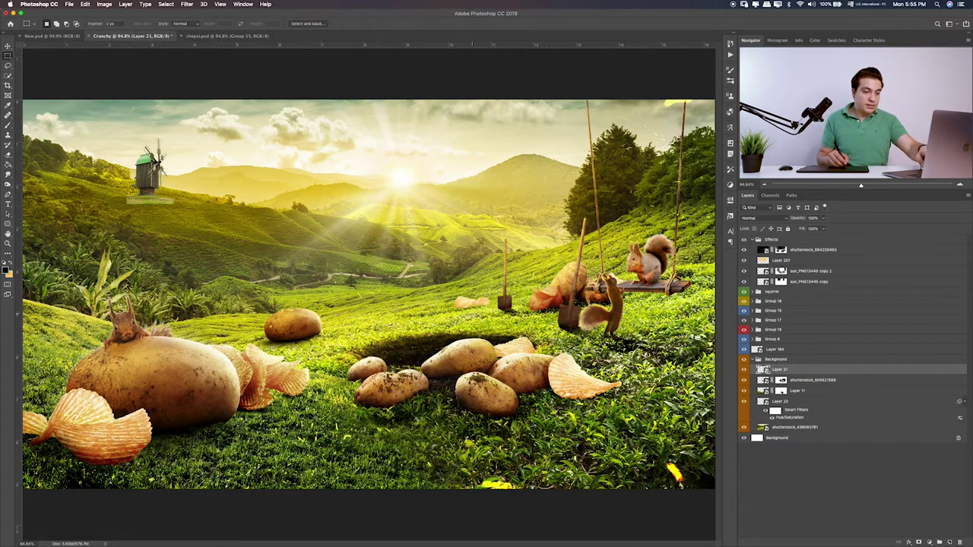
- Zoom in on the windmill and try a Hue/Saturation shift, then cancel it
{"action": "scroll", "coordinate": [478, 325], "scroll_direction": "up", "scroll_amount": 2}
{"action": "scroll", "coordinate": [456, 335], "scroll_direction": "up", "scroll_amount": 2}
{"action": "scroll", "coordinate": [433, 343], "scroll_direction": "up", "scroll_amount": 2}
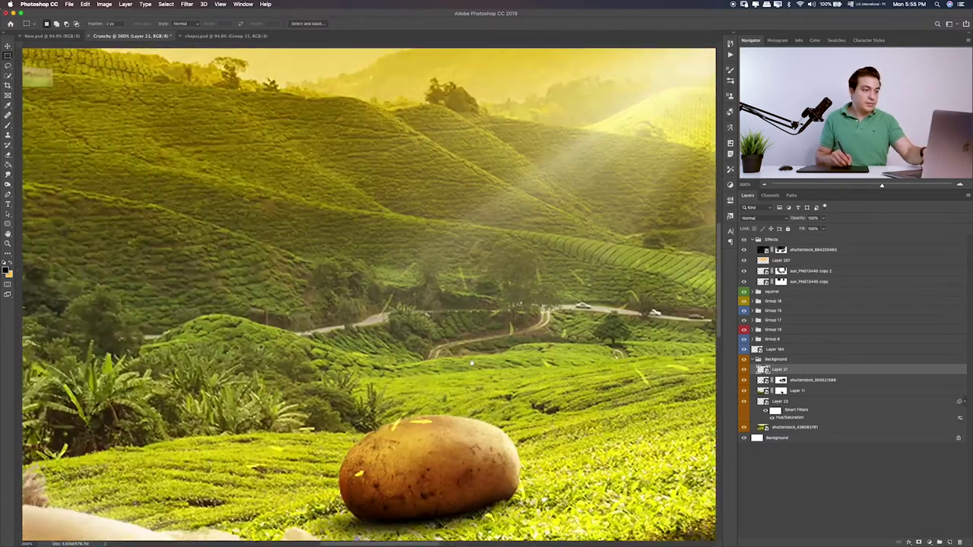
{"action": "scroll", "coordinate": [406, 348], "scroll_direction": "up", "scroll_amount": 2}
{"action": "scroll", "coordinate": [406, 348], "scroll_direction": "up", "scroll_amount": 5}
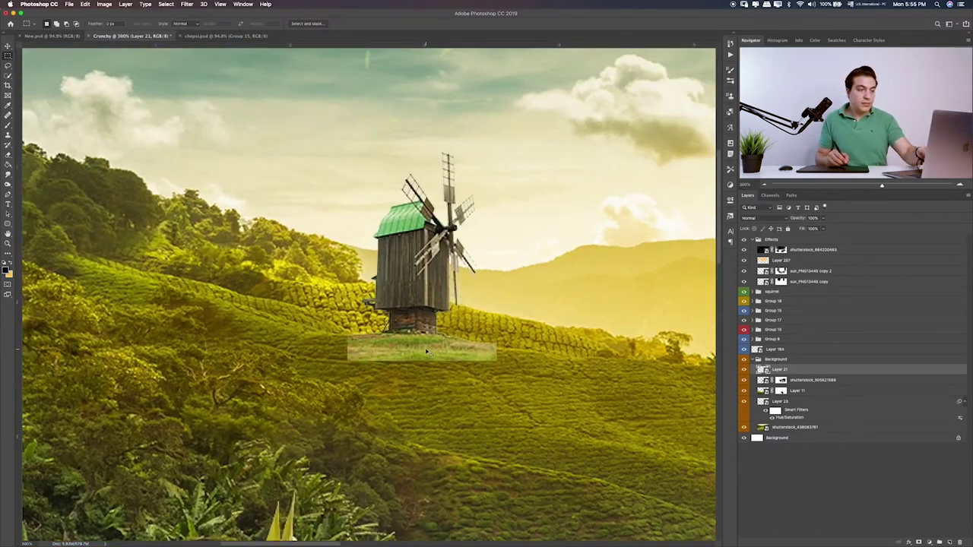
{"action": "key", "text": "ctrl+u"}
{"action": "left_click_drag", "start_coordinate": [468, 194], "coordinate": [441, 197]}
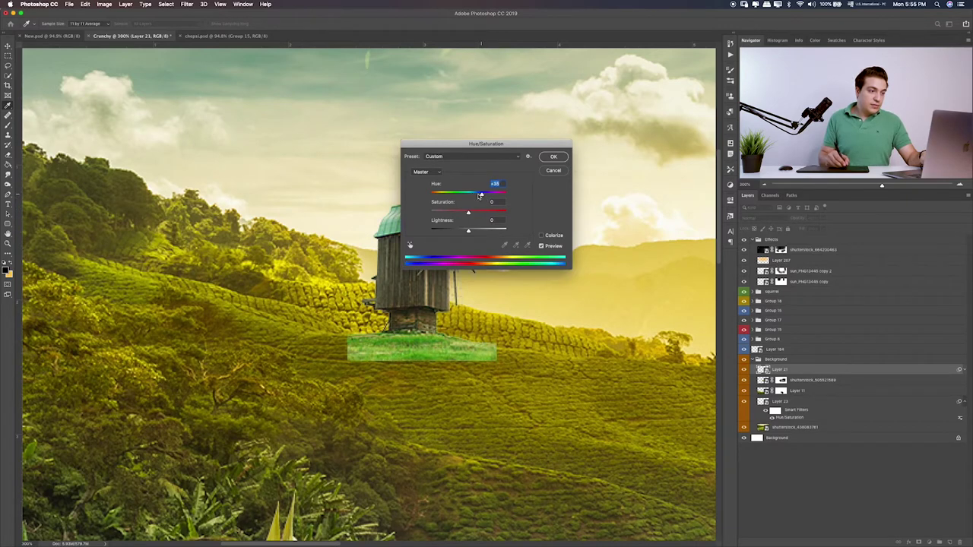
{"action": "left_click", "coordinate": [554, 171]}
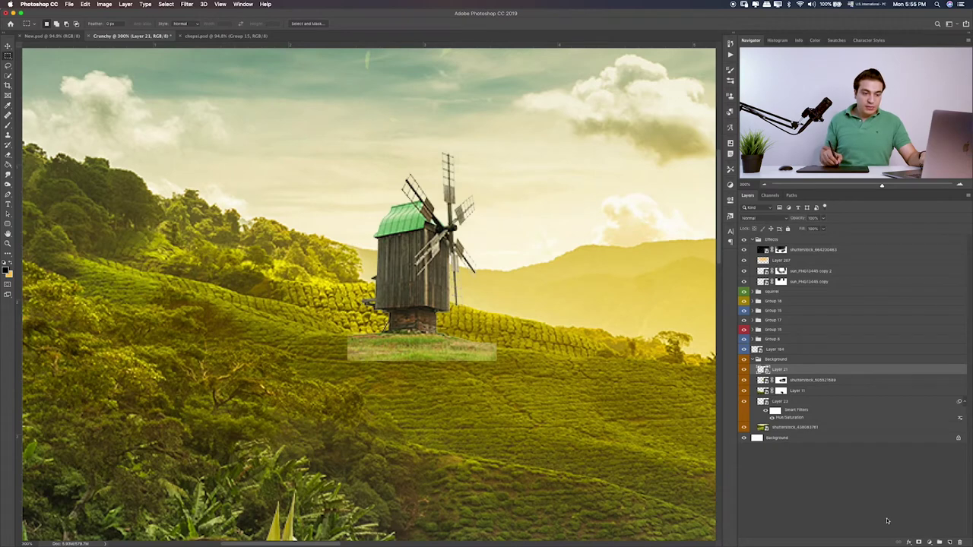
- Mask Layer 21's grass patch edge into the hillside and add a new empty layer
{"action": "left_click", "coordinate": [918, 543]}
{"action": "key", "text": "b"}
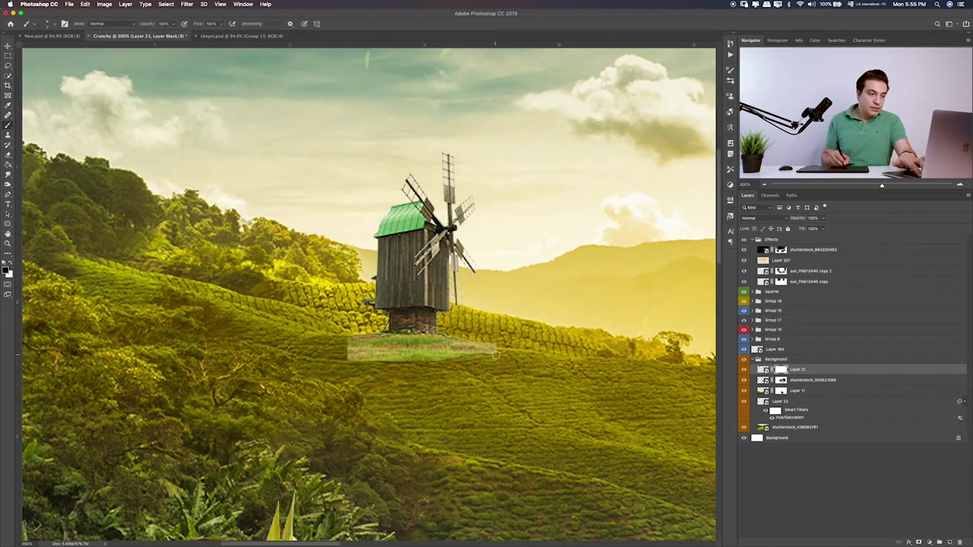
{"action": "left_click_drag", "start_coordinate": [495, 354], "coordinate": [335, 352]}
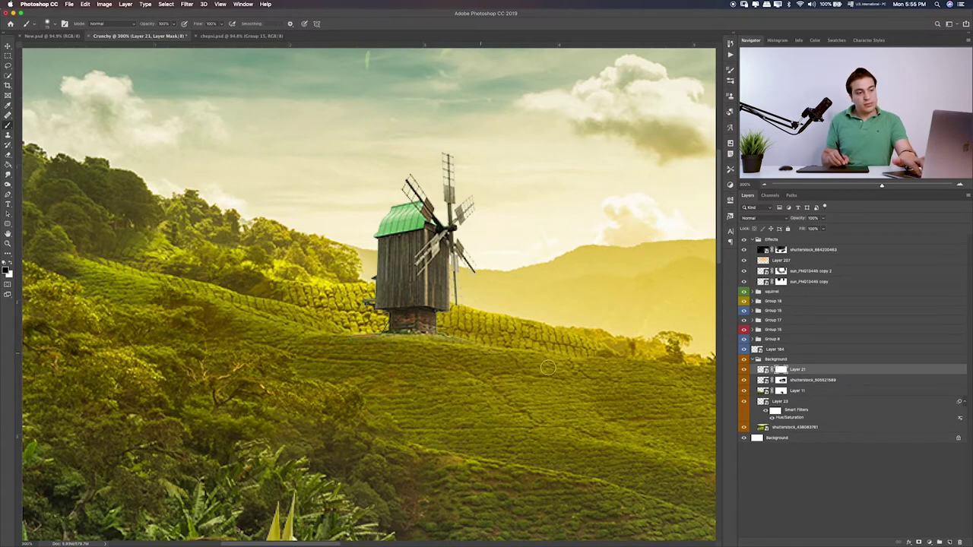
{"action": "left_click", "coordinate": [948, 542]}
- Clip the new layer to the windmill, paint orange over blades and roof, and set Soft Light
{"action": "left_click", "coordinate": [831, 372], "text": "alt"}
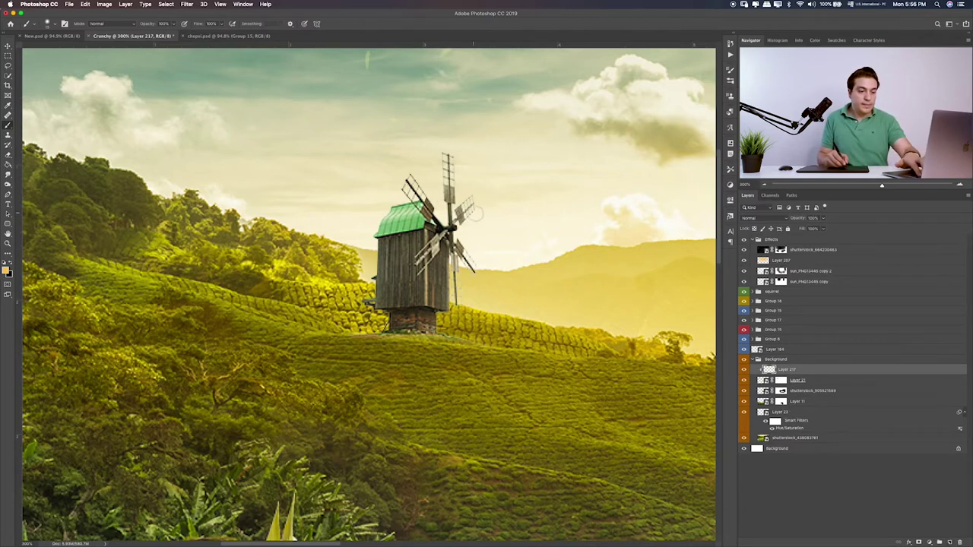
{"action": "mouse_move", "coordinate": [469, 166]}
{"action": "left_mouse_down"}
{"action": "mouse_move", "coordinate": [467, 228]}
{"action": "mouse_move", "coordinate": [490, 258]}
{"action": "mouse_move", "coordinate": [453, 297]}
{"action": "left_mouse_up"}
{"action": "mouse_move", "coordinate": [425, 183]}
{"action": "left_mouse_down"}
{"action": "mouse_move", "coordinate": [397, 217]}
{"action": "mouse_move", "coordinate": [454, 228]}
{"action": "mouse_move", "coordinate": [441, 308]}
{"action": "left_mouse_up"}
{"action": "key", "text": "v"}
{"action": "key", "text": "shift+plus"}
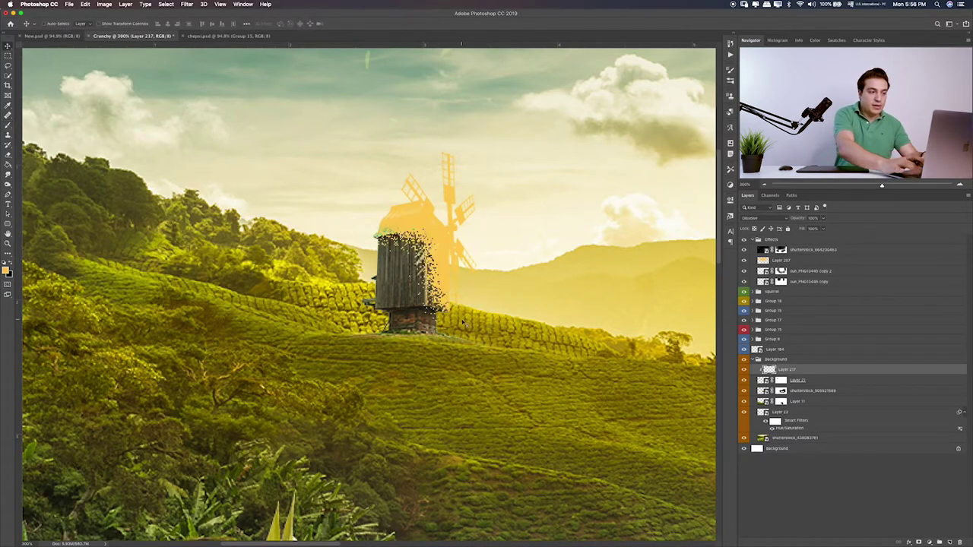
{"action": "key", "text": "shift+plus"}
{"action": "key", "text": "shift+plus"}
{"action": "key", "text": "shift+plus"}
{"action": "key", "text": "shift+plus"}
{"action": "key", "text": "shift+plus"}
{"action": "key", "text": "shift+plus"}
{"action": "key", "text": "shift+plus"}
{"action": "key", "text": "shift+plus"}
{"action": "key", "text": "shift+plus"}
{"action": "key", "text": "shift+plus"}
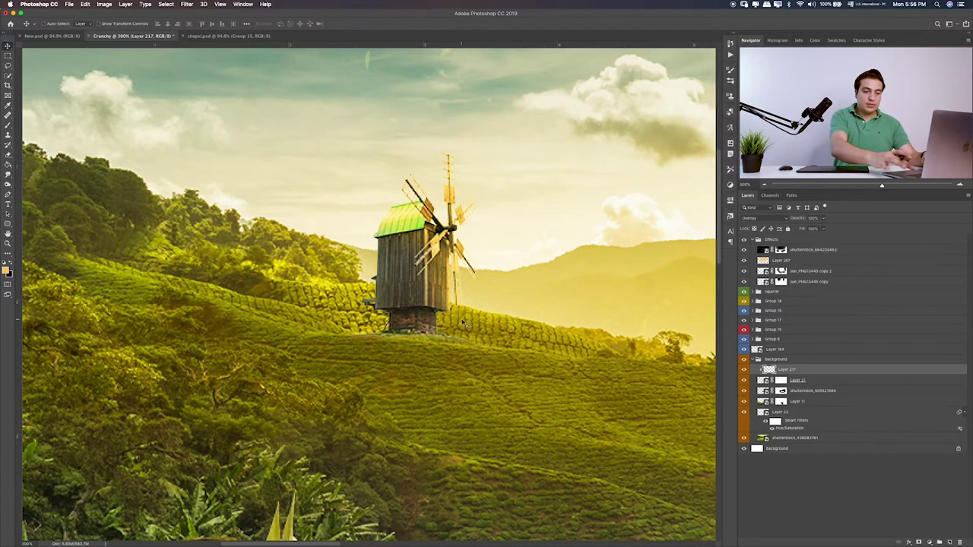
{"action": "key", "text": "shift+plus"}
{"action": "key", "text": "ctrl+0"}
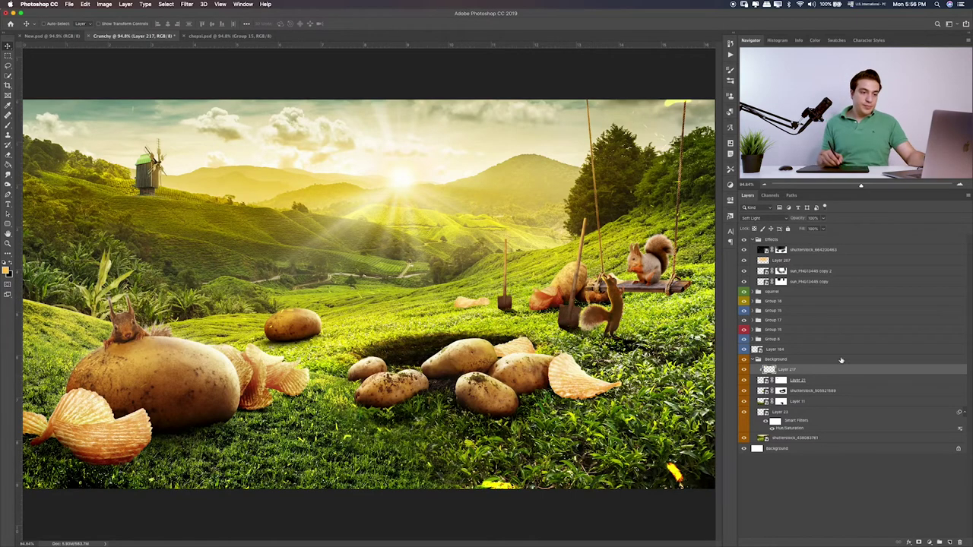
- Bring the Layer 22.png ladder image into the composite and raise it above the potato groups
{"action": "key", "text": "super+Tab"}
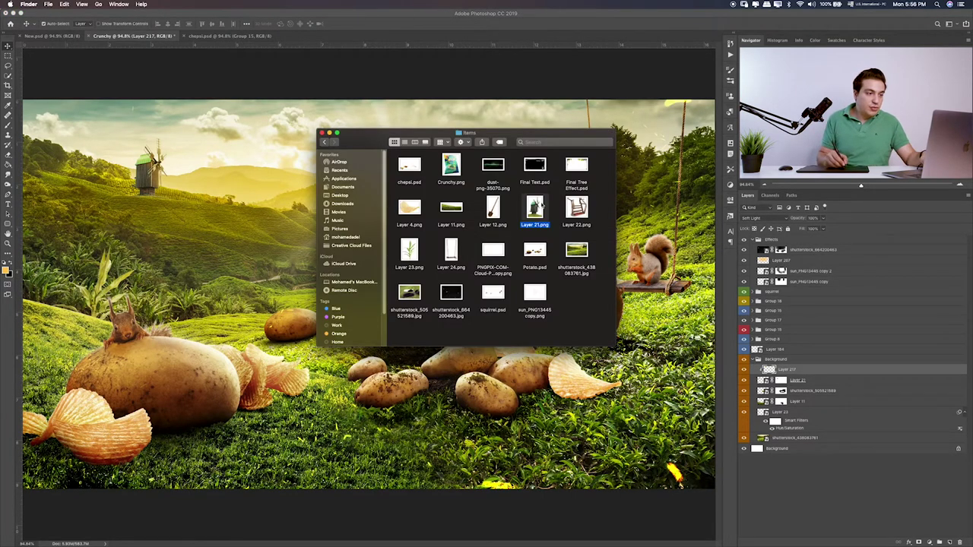
{"action": "key", "text": "Right"}
{"action": "key", "text": "space"}
{"action": "key", "text": "space"}
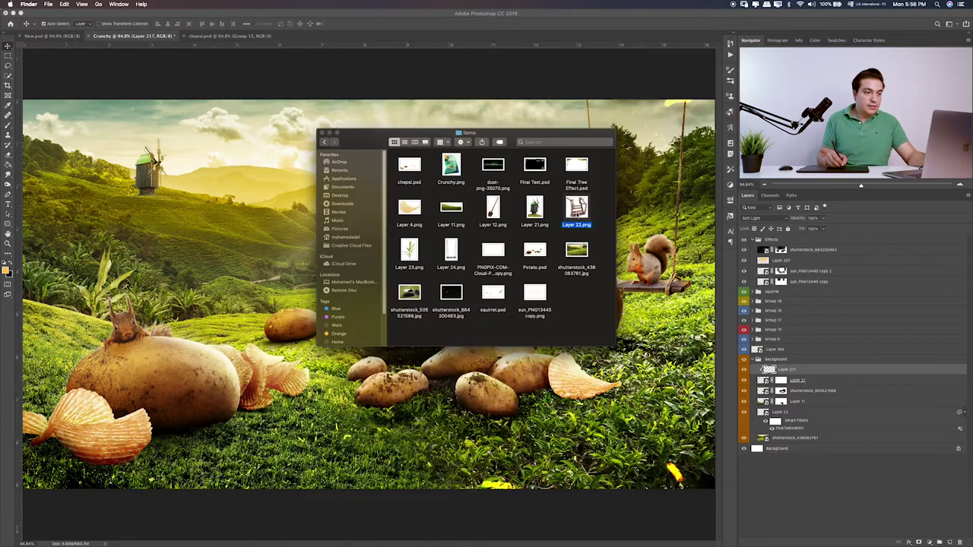
{"action": "left_click_drag", "start_coordinate": [576, 207], "coordinate": [312, 300]}
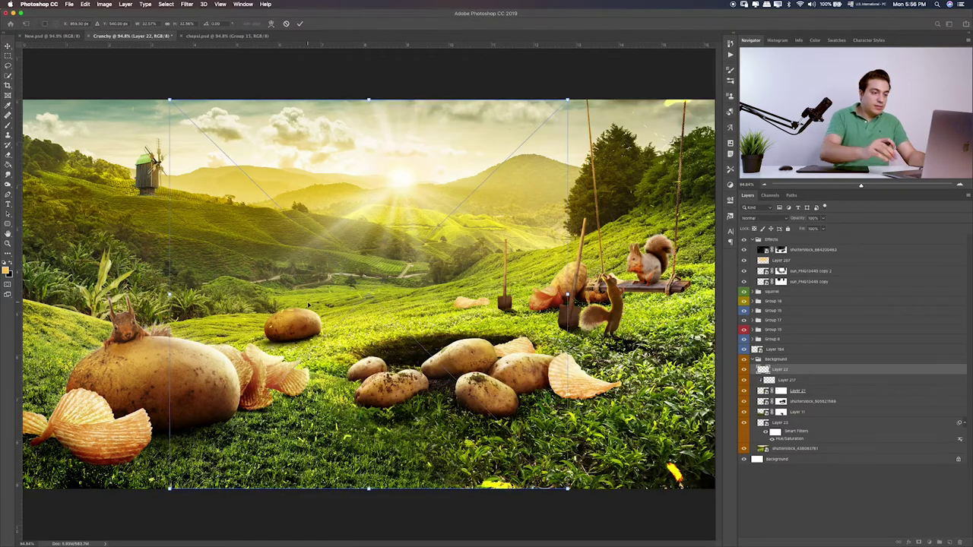
{"action": "key", "text": "Return"}
{"action": "key", "text": "super+bracketright"}
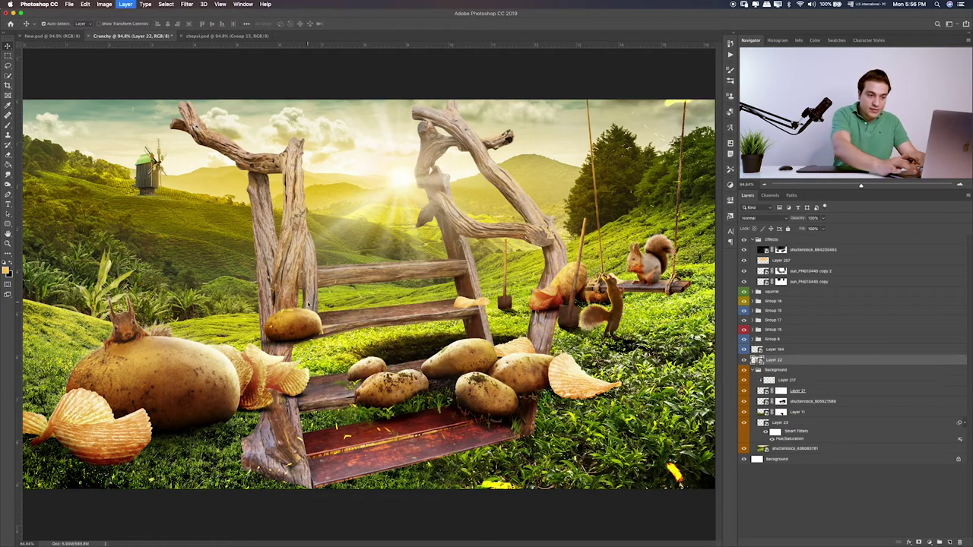
{"action": "key", "text": "super+bracketright"}
{"action": "key", "text": "super+bracketright"}
{"action": "key", "text": "super+bracketright"}
{"action": "key", "text": "super+bracketright"}
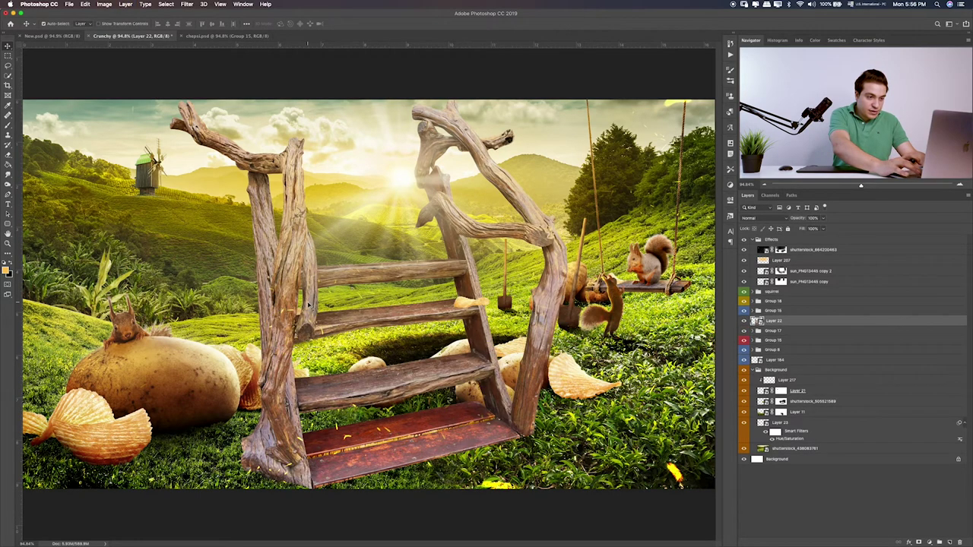
{"action": "key", "text": "super+bracketleft"}
{"action": "key", "text": "super+bracketright"}
- Shrink and tilt the ladder so it leans against the big potato
{"action": "key", "text": "super+t"}
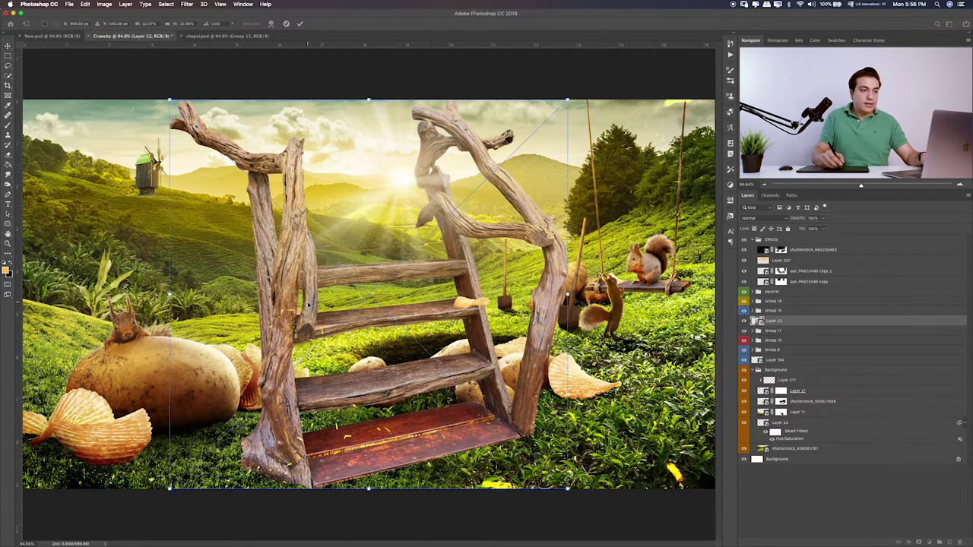
{"action": "left_click_drag", "start_coordinate": [569, 100], "coordinate": [281, 380]}
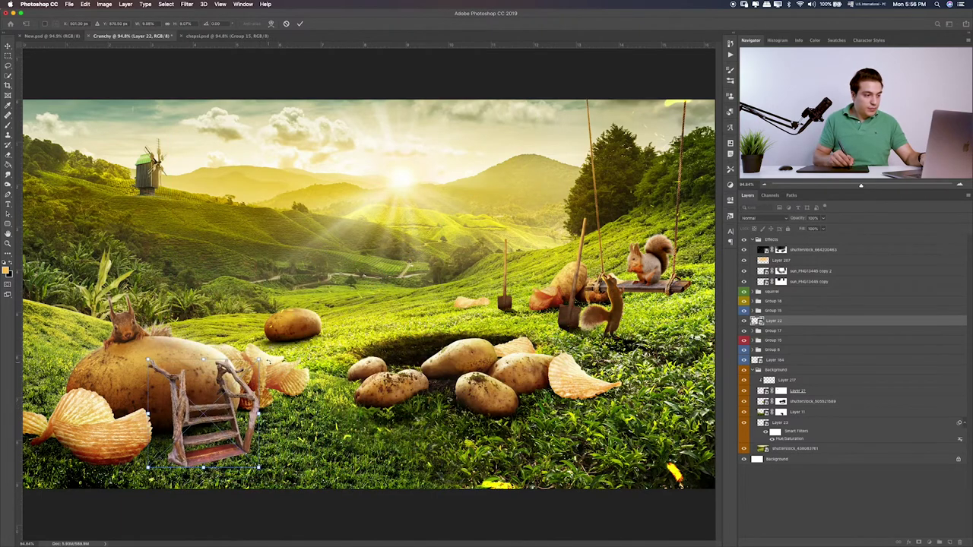
{"action": "left_click_drag", "start_coordinate": [271, 362], "coordinate": [267, 356]}
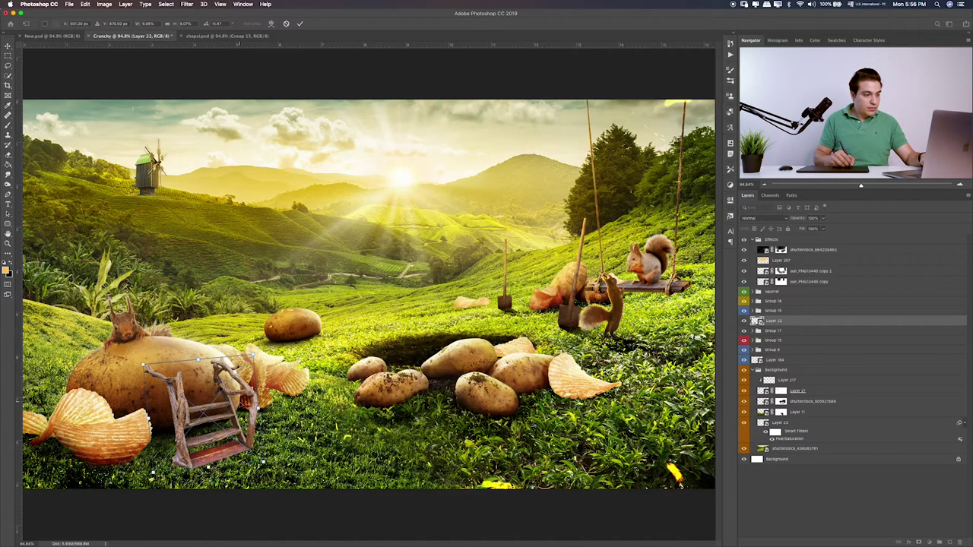
{"action": "left_click_drag", "start_coordinate": [242, 403], "coordinate": [243, 400]}
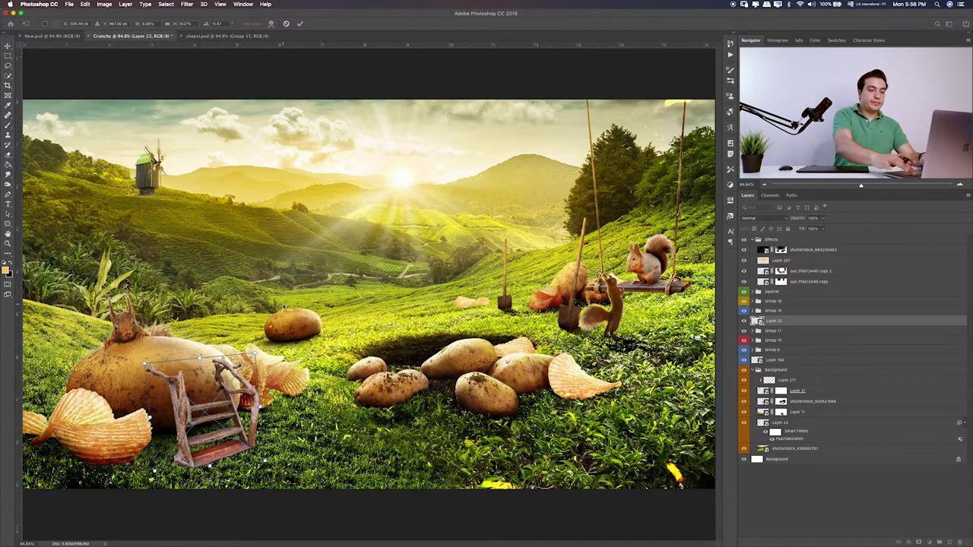
{"action": "key", "text": "Return"}
{"action": "key", "text": "ctrl+plus"}
{"action": "key", "text": "ctrl+plus"}
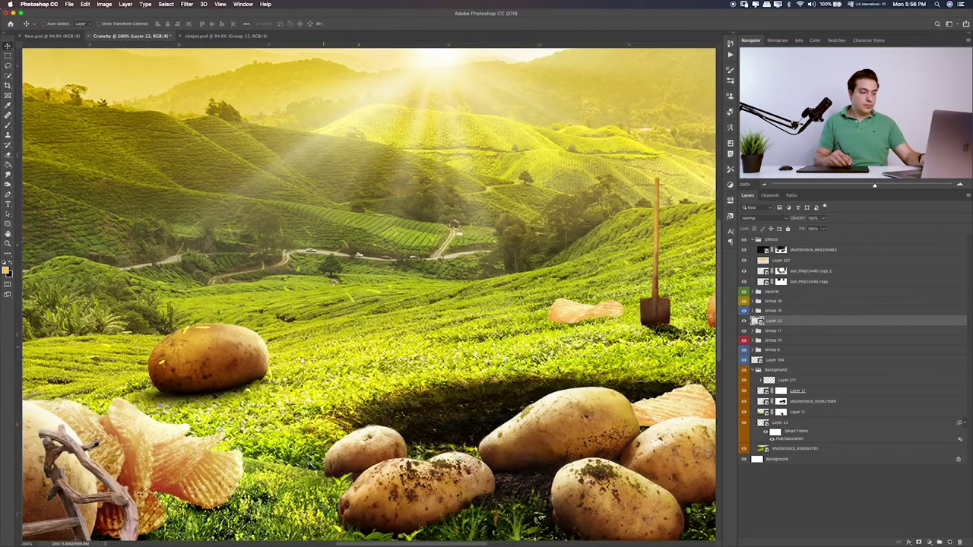
- Reshape the ladder to shift its base right, then group Layer 22 into Group 19
{"action": "scroll", "coordinate": [386, 346], "scroll_direction": "down", "scroll_amount": 5}
{"action": "scroll", "coordinate": [386, 346], "scroll_direction": "left", "scroll_amount": 8}
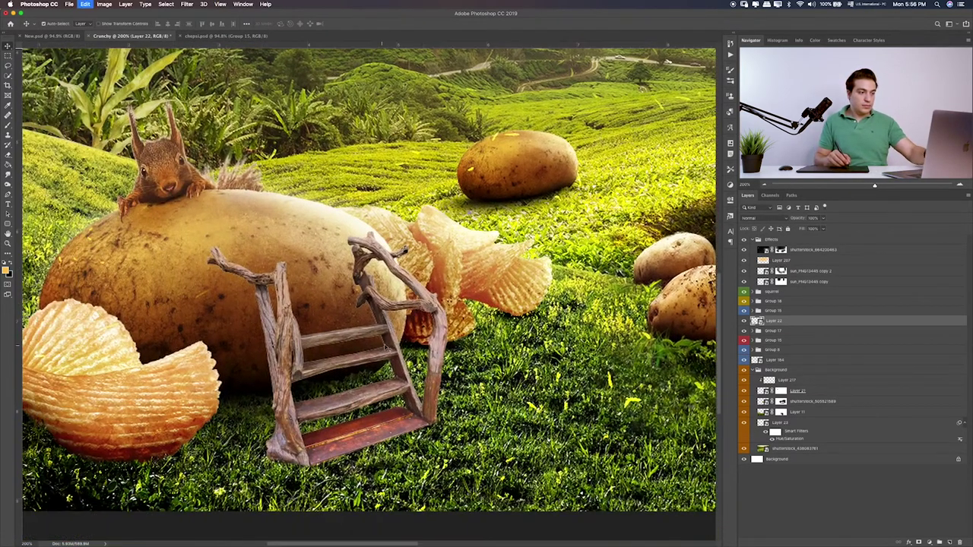
{"action": "key", "text": "ctrl+t"}
{"action": "left_click_drag", "start_coordinate": [405, 250], "coordinate": [401, 247]}
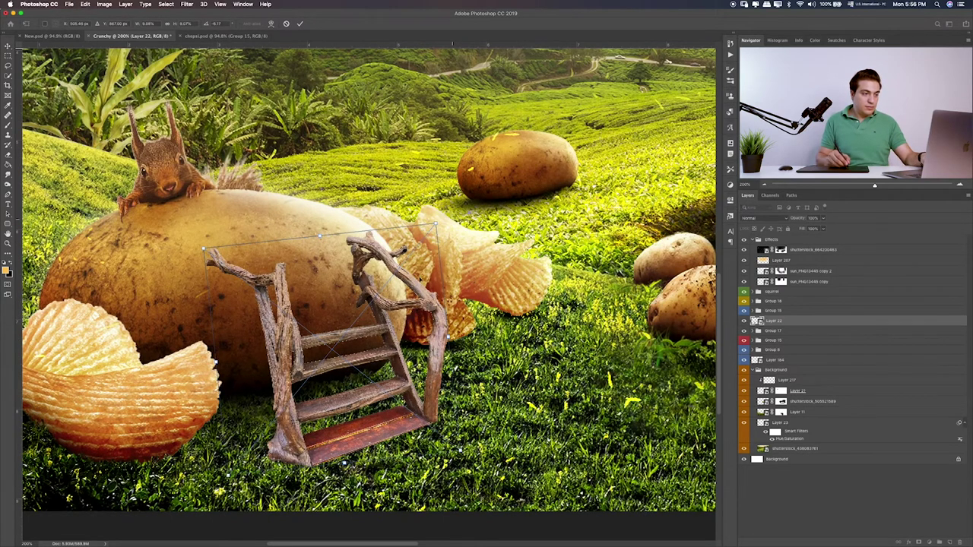
{"action": "key", "text": "Return"}
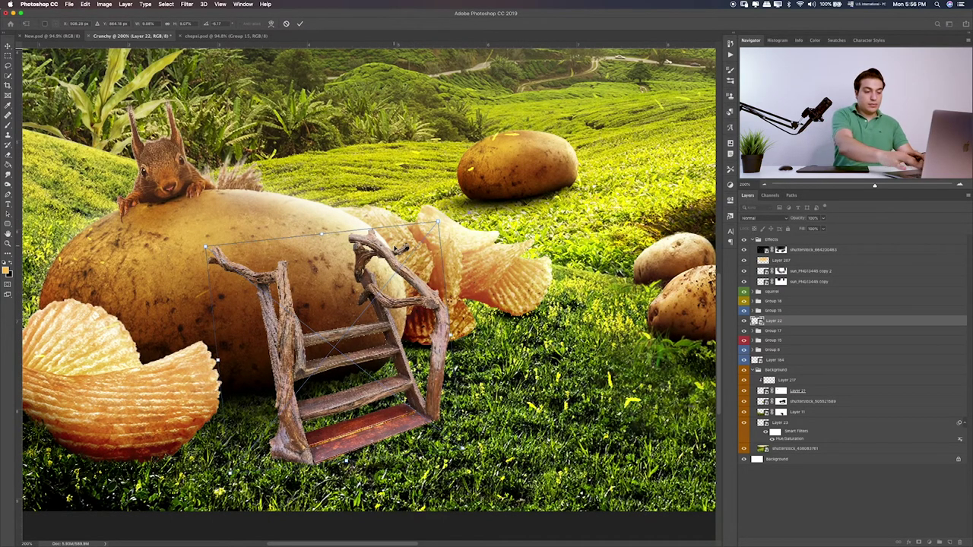
{"action": "key", "text": "ctrl+0"}
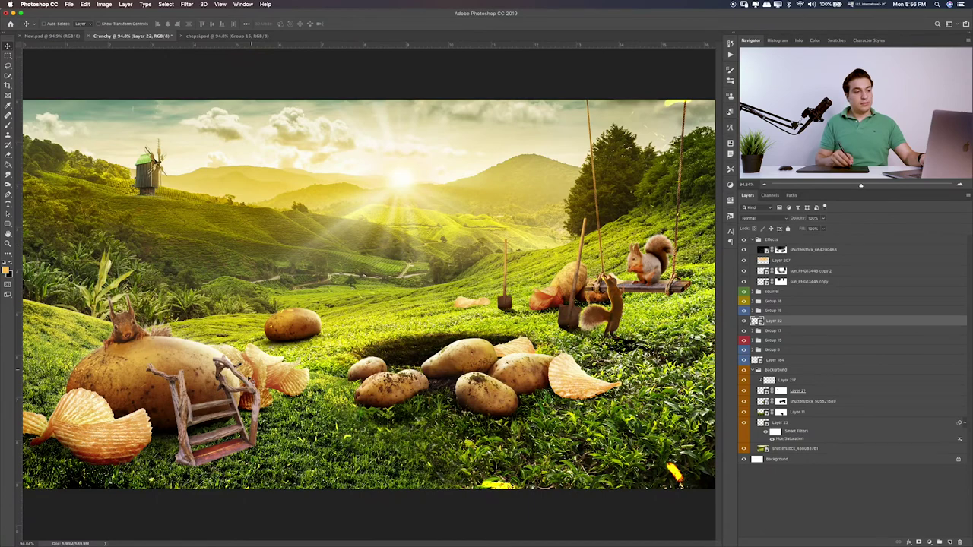
{"action": "key", "text": "ctrl+plus"}
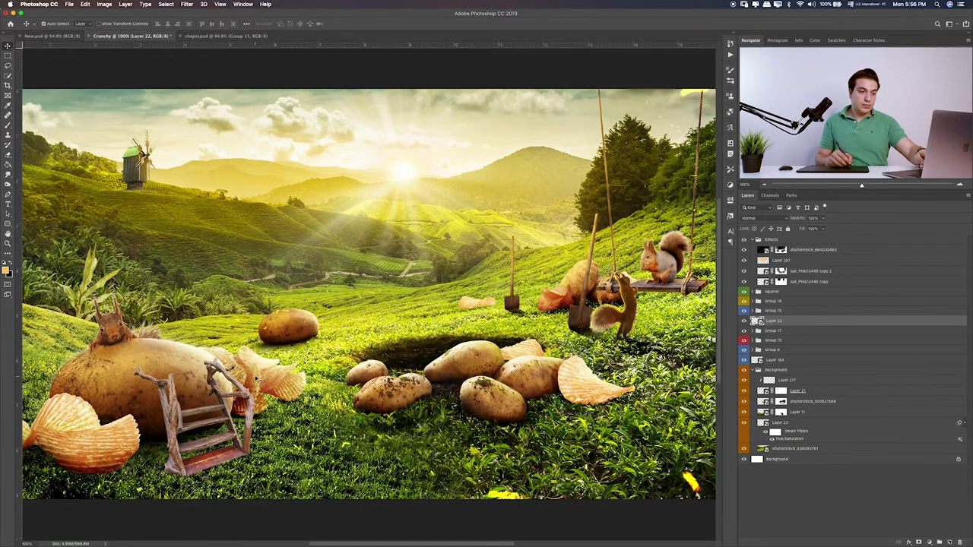
{"action": "key", "text": "ctrl+plus"}
{"action": "key", "text": "ctrl+g"}
- Tag Group 19 with a violet colour label
{"action": "left_click", "coordinate": [791, 331]}
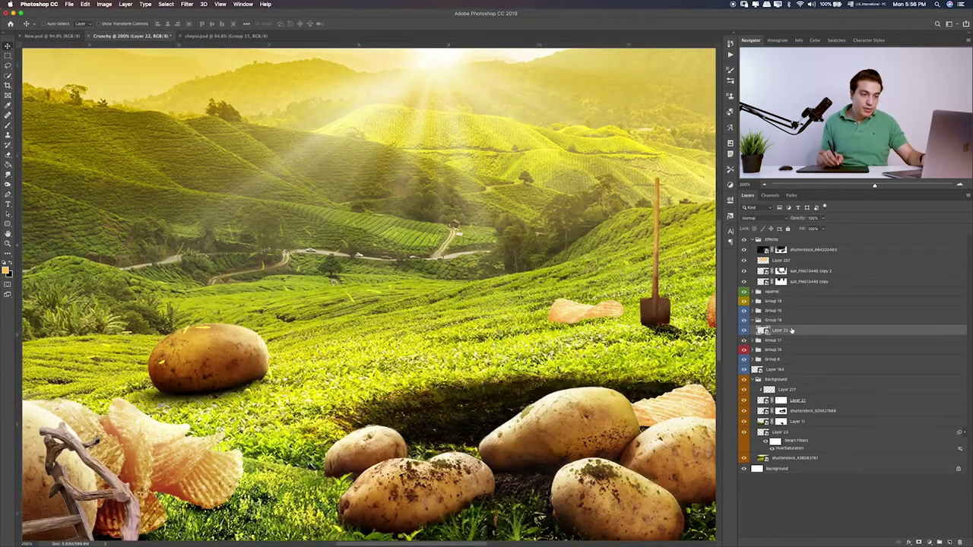
{"action": "left_click", "coordinate": [794, 321]}
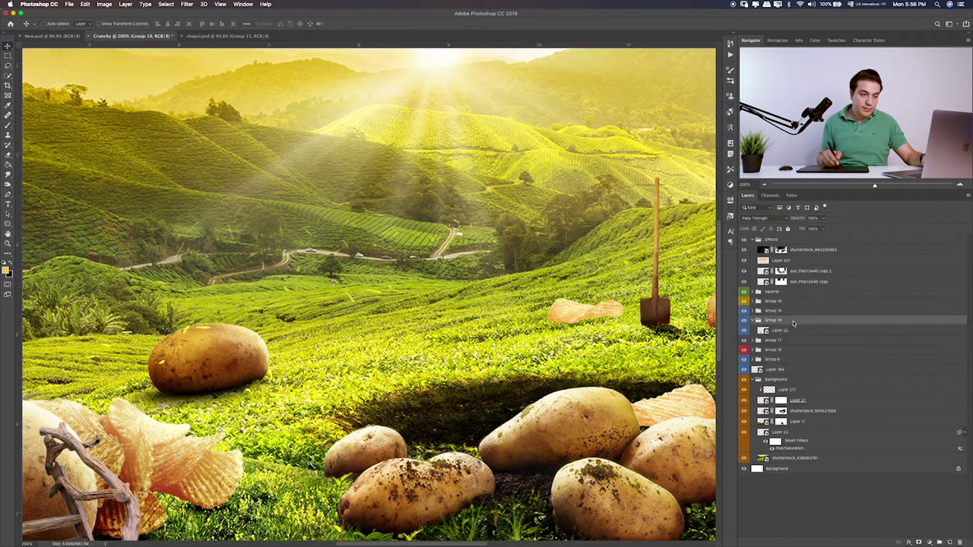
{"action": "right_click", "coordinate": [794, 321]}
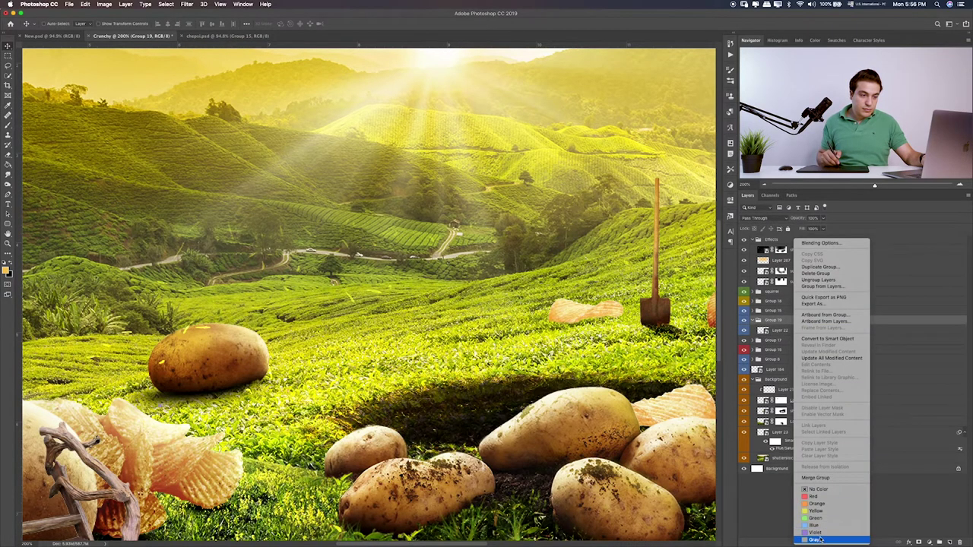
{"action": "left_click", "coordinate": [815, 532]}
- Add two empty layers, 218 and 219, above the ladder's Layer 22
{"action": "scroll", "coordinate": [299, 338], "scroll_direction": "left", "scroll_amount": 5}
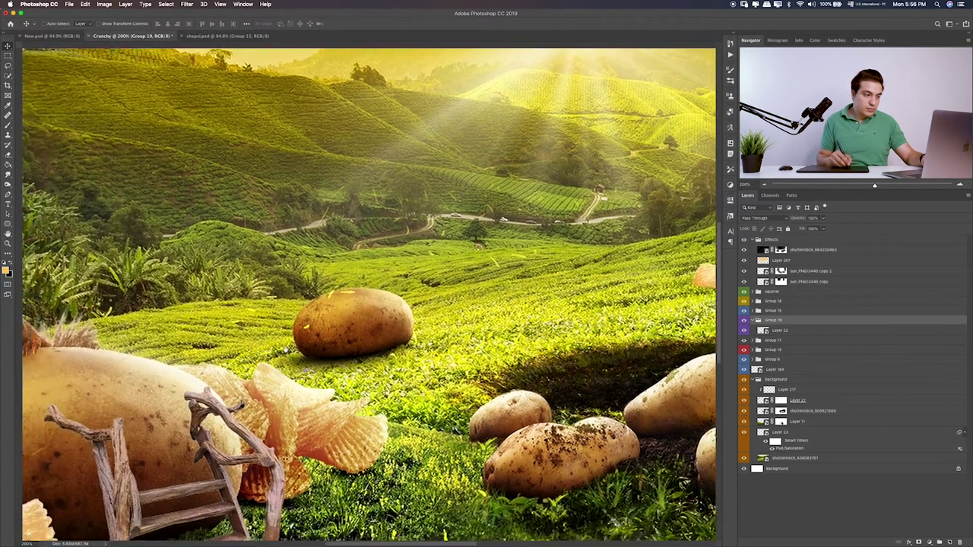
{"action": "scroll", "coordinate": [342, 342], "scroll_direction": "left", "scroll_amount": 5}
{"action": "scroll", "coordinate": [342, 342], "scroll_direction": "down", "scroll_amount": 3}
{"action": "scroll", "coordinate": [388, 347], "scroll_direction": "left", "scroll_amount": 2}
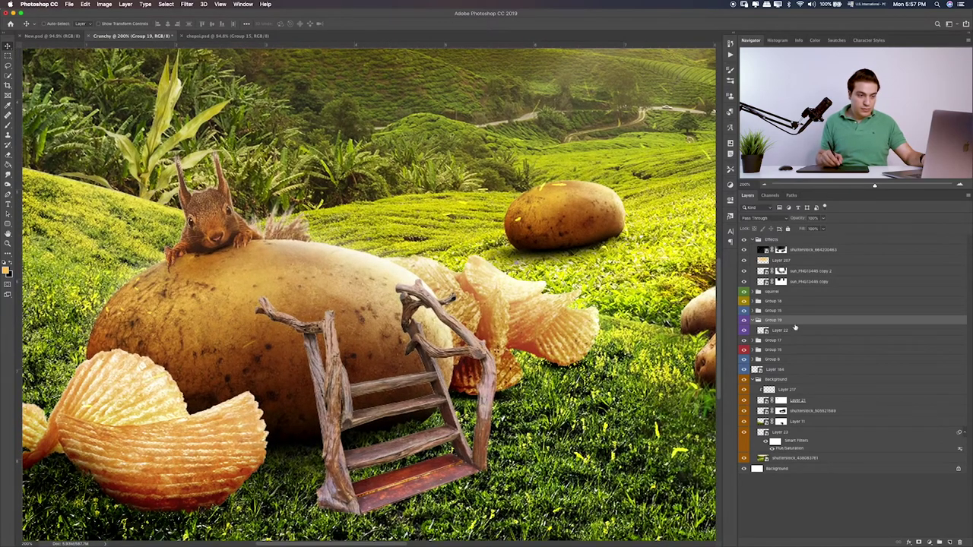
{"action": "left_click", "coordinate": [796, 330]}
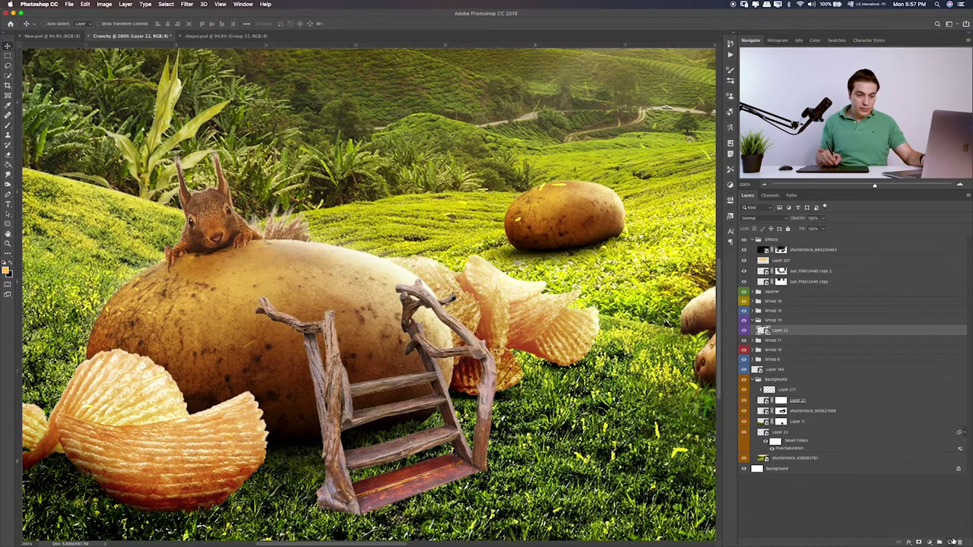
{"action": "left_click", "coordinate": [952, 542]}
{"action": "left_click", "coordinate": [953, 541]}
{"action": "left_click", "coordinate": [770, 342]}
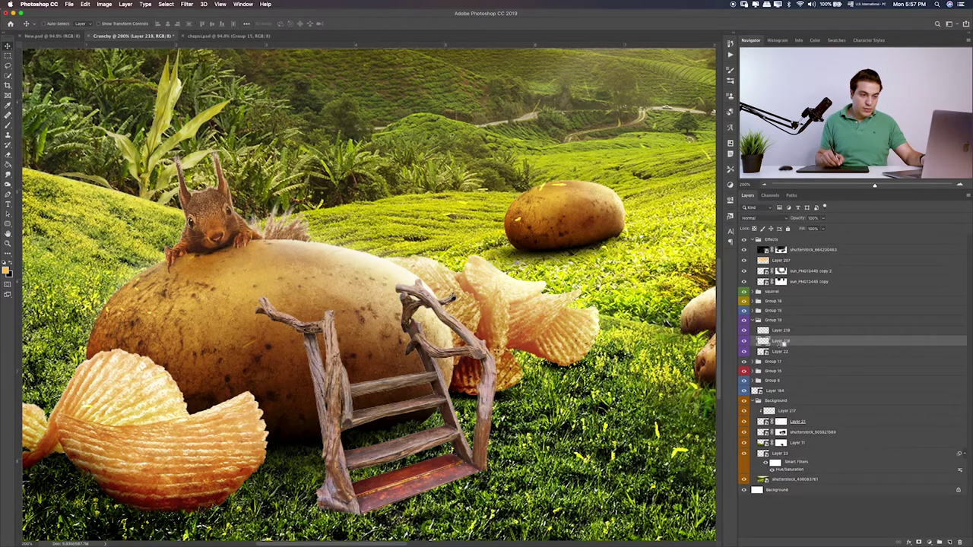
{"action": "left_click_drag", "start_coordinate": [780, 343], "coordinate": [785, 329]}
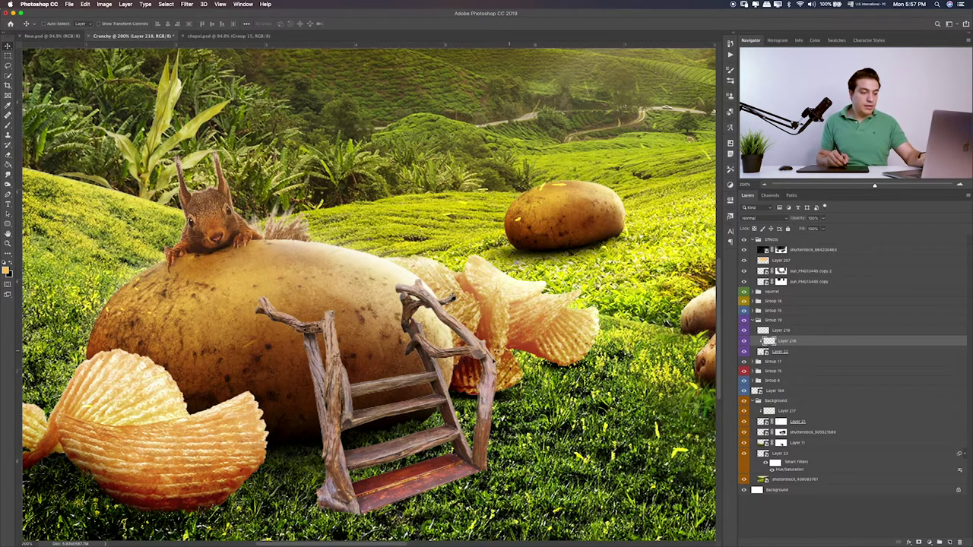
- Brush dark shading onto the ladder's bottom step, undoing a stray grass stroke
{"action": "key", "text": "b"}
{"action": "scroll", "coordinate": [494, 411], "scroll_direction": "down", "scroll_amount": 3}
{"action": "scroll", "coordinate": [494, 411], "scroll_direction": "left", "scroll_amount": 2}
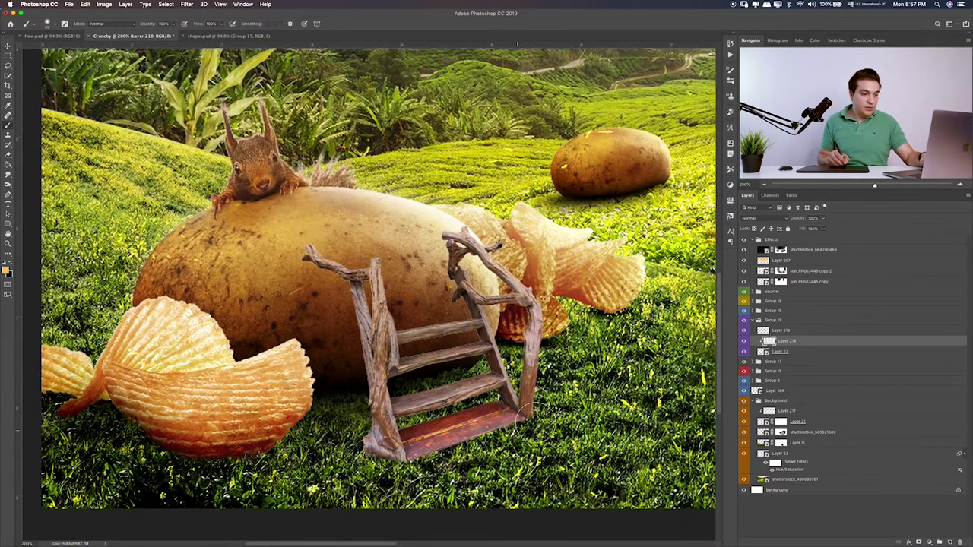
{"action": "left_click_drag", "start_coordinate": [478, 454], "coordinate": [389, 491]}
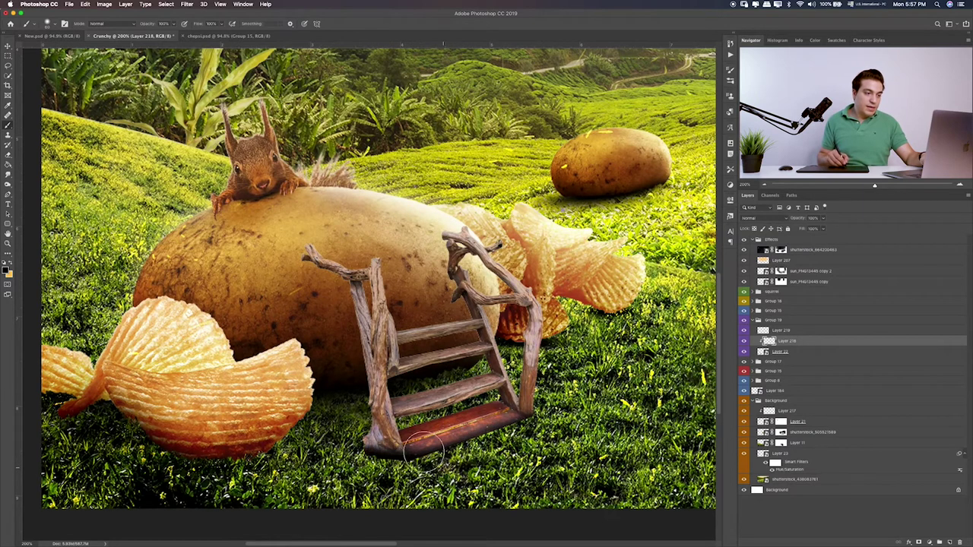
{"action": "left_click_drag", "start_coordinate": [343, 363], "coordinate": [365, 411]}
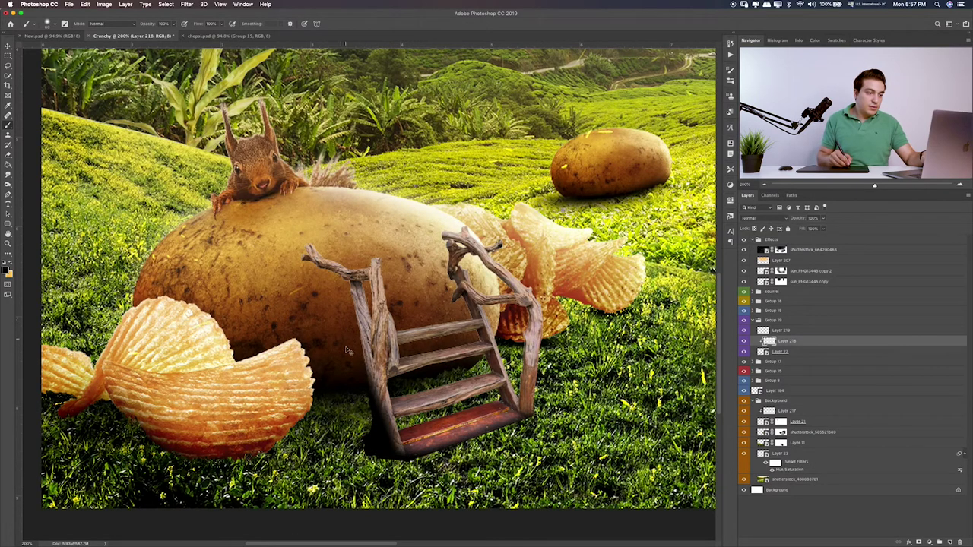
{"action": "key", "text": "ctrl+z"}
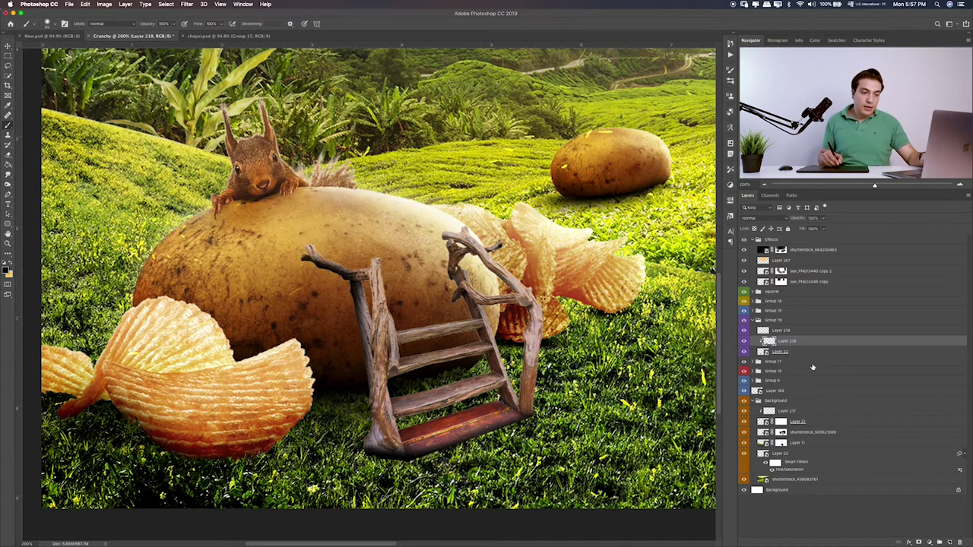
- On new Layer 220, paint a dark ladder shadow and squash it flat, skewed right
{"action": "left_click", "coordinate": [795, 361]}
{"action": "left_click", "coordinate": [949, 542]}
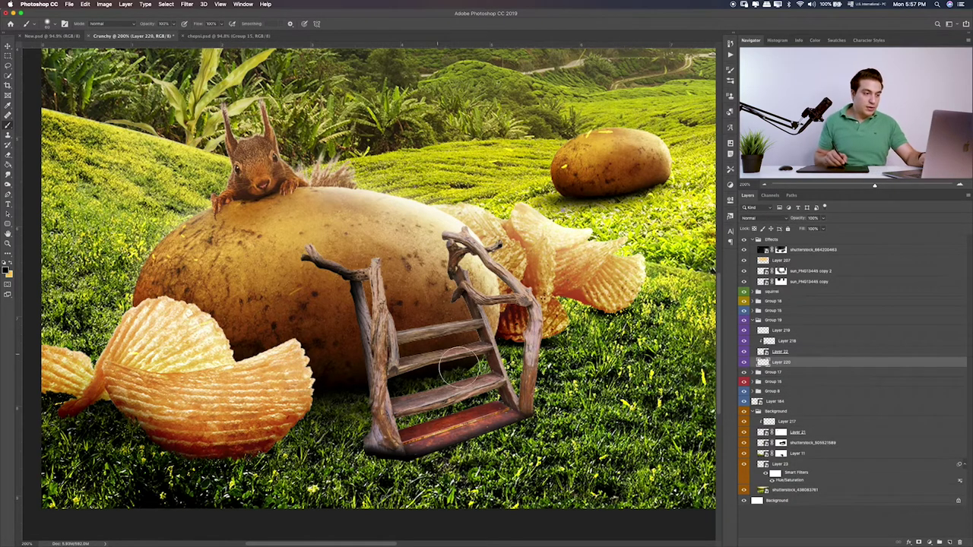
{"action": "left_click_drag", "start_coordinate": [532, 365], "coordinate": [536, 380]}
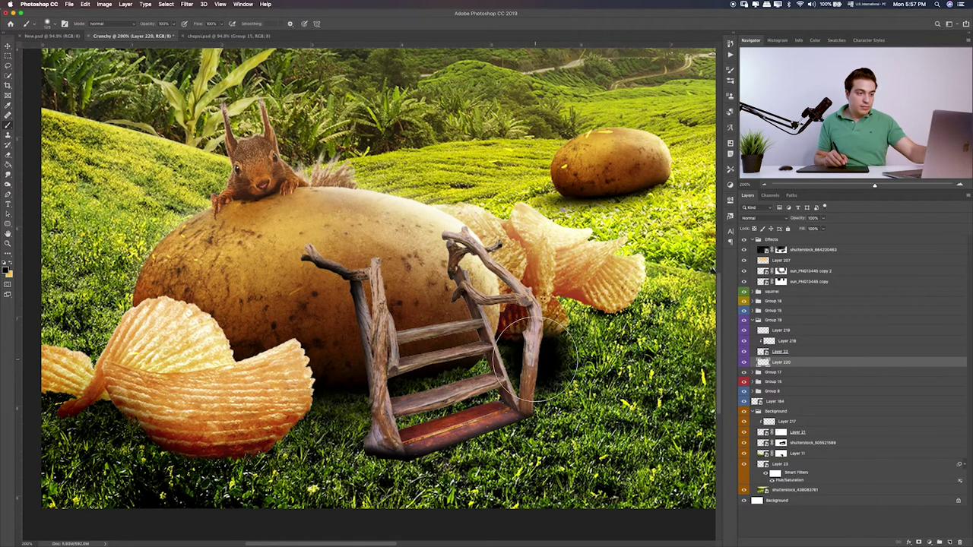
{"action": "key", "text": "ctrl+t"}
{"action": "left_click_drag", "start_coordinate": [535, 290], "coordinate": [672, 346]}
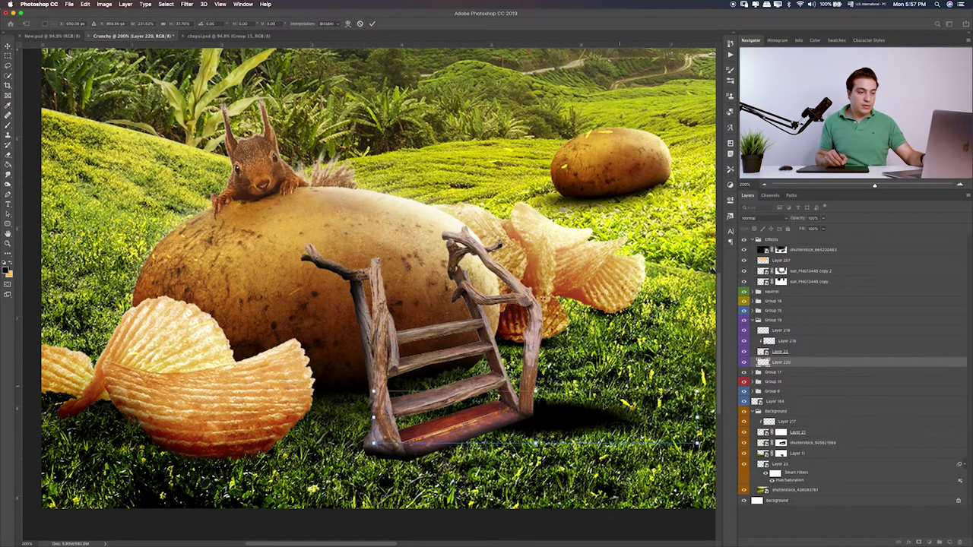
{"action": "key", "text": "Return"}
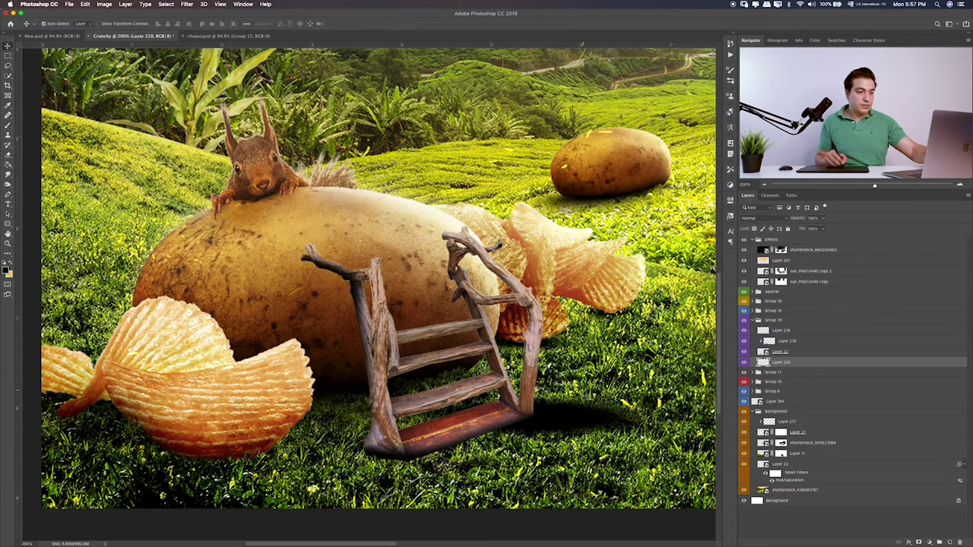
- Stretch the shadow down-left across the grass and try another blend mode
{"action": "key", "text": "ctrl+t"}
{"action": "mouse_move", "coordinate": [548, 386]}
{"action": "left_mouse_down"}
{"action": "mouse_move", "coordinate": [332, 532]}
{"action": "mouse_move", "coordinate": [559, 388]}
{"action": "mouse_move", "coordinate": [544, 391]}
{"action": "left_mouse_up"}
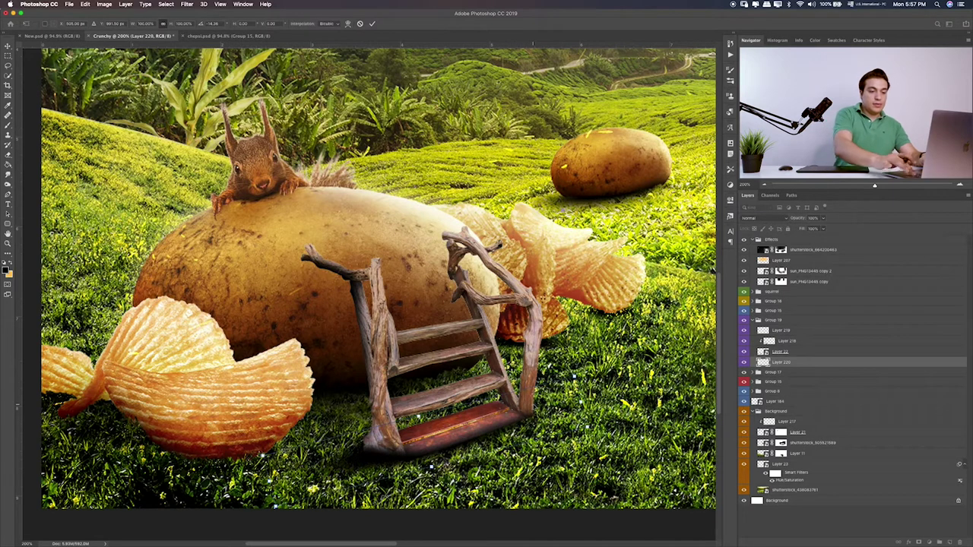
{"action": "key", "text": "Return"}
{"action": "key", "text": "shift+plus"}
{"action": "key", "text": "shift+plus"}
{"action": "key", "text": "shift+plus"}
- Set both shadow Layer 220 and step-shading Layer 218 to Overlay blending
{"action": "key", "text": "shift+plus"}
{"action": "key", "text": "shift+plus"}
{"action": "key", "text": "shift+plus"}
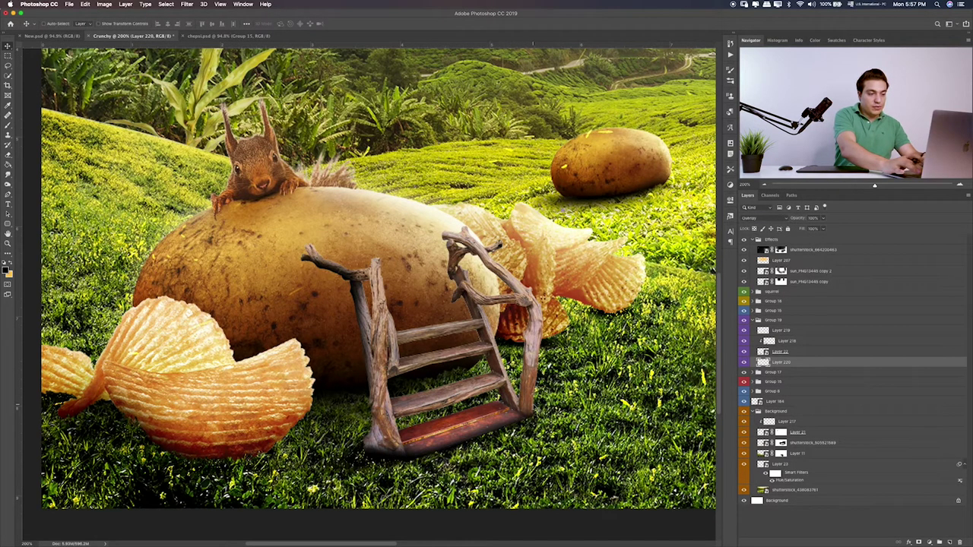
{"action": "key", "text": "shift+plus"}
{"action": "key", "text": "shift+plus"}
{"action": "key", "text": "shift+plus"}
{"action": "key", "text": "shift+minus"}
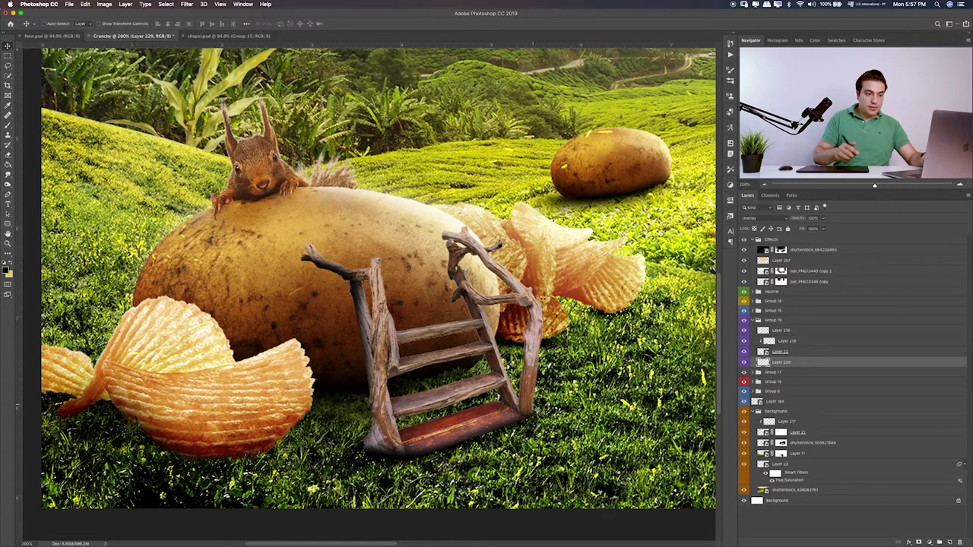
{"action": "left_click", "coordinate": [795, 344]}
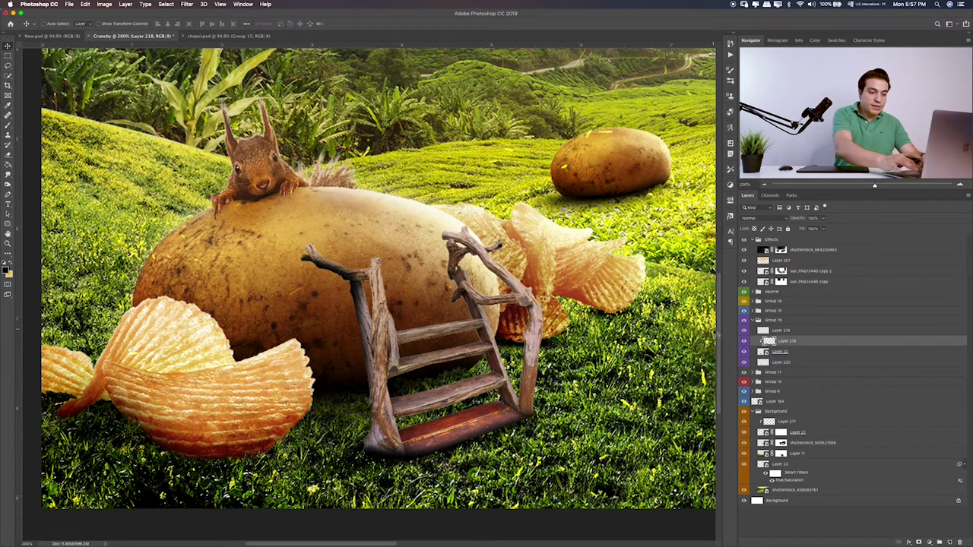
{"action": "key", "text": "shift+plus"}
{"action": "key", "text": "shift+plus"}
{"action": "key", "text": "shift+plus"}
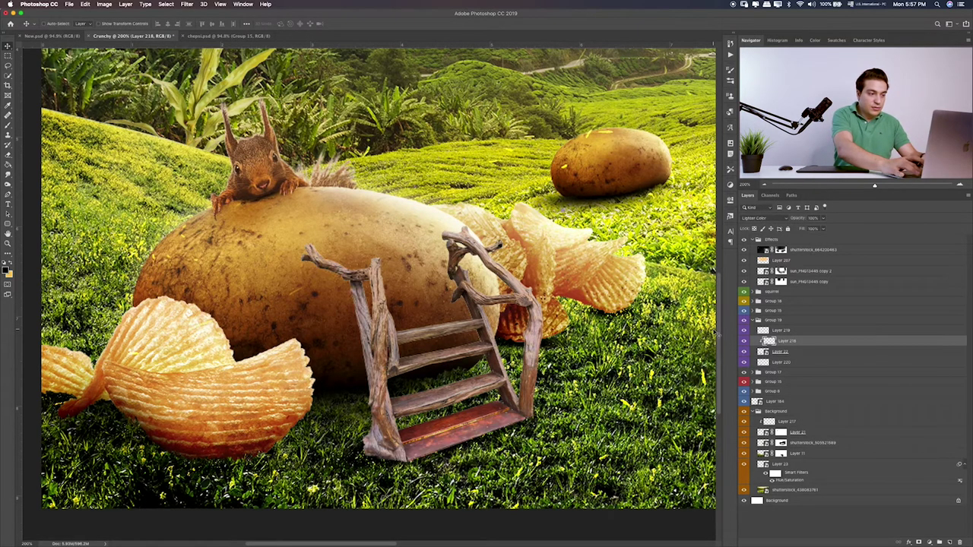
{"action": "key", "text": "shift+plus"}
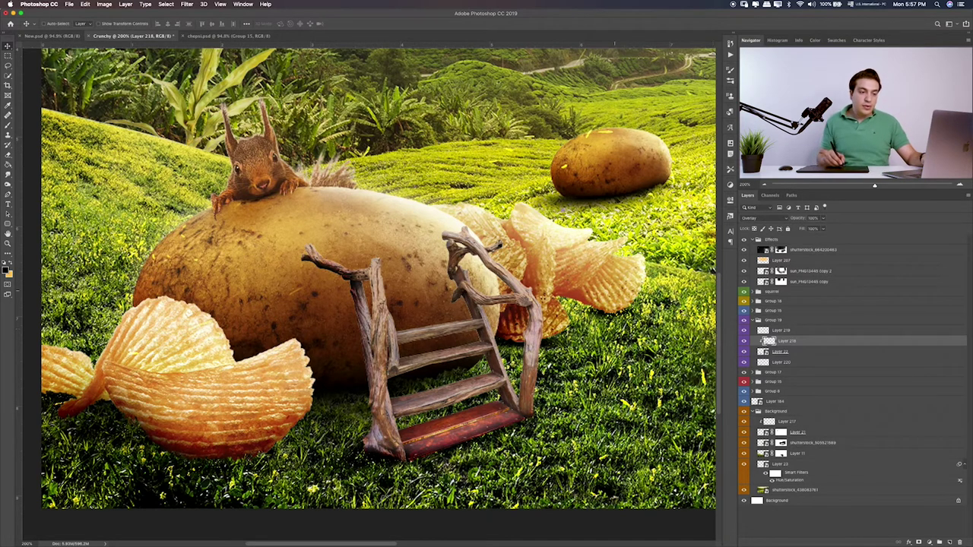
- Add a layer mask to the ladder's Layer 22 and switch to the brush
{"action": "left_click", "coordinate": [778, 354]}
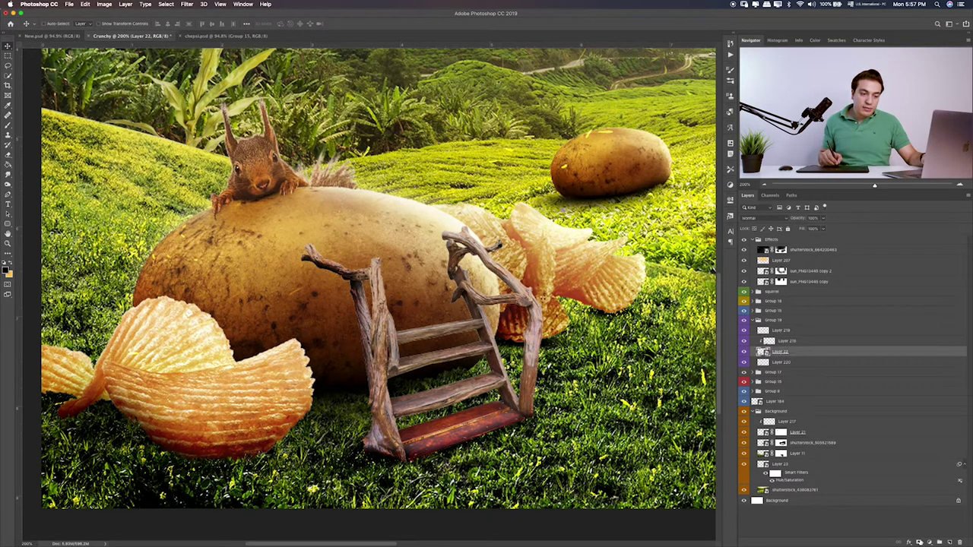
{"action": "left_click", "coordinate": [919, 542]}
{"action": "key", "text": "b"}
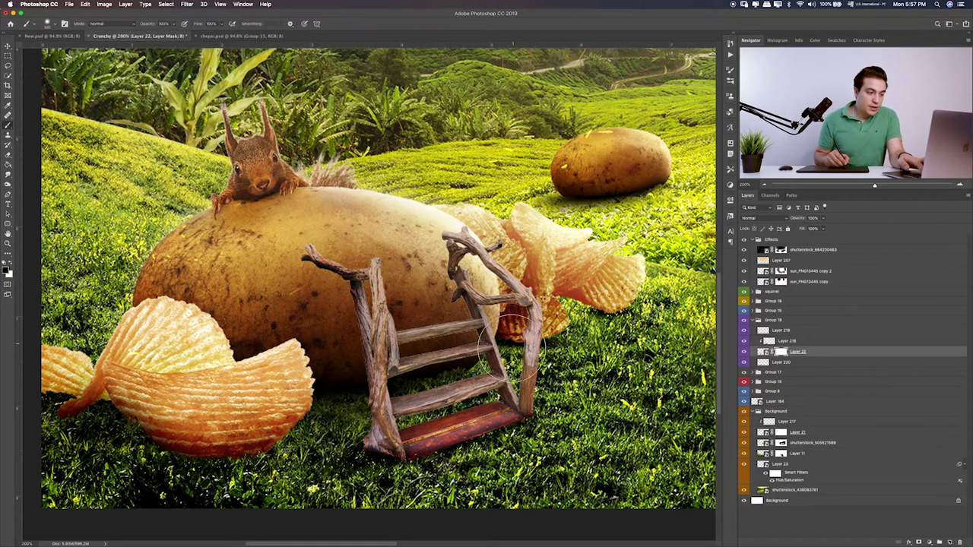
{"action": "key", "text": "bracketleft"}
{"action": "key", "text": "bracketleft"}
{"action": "key", "text": "bracketleft"}
{"action": "key", "text": "bracketleft"}
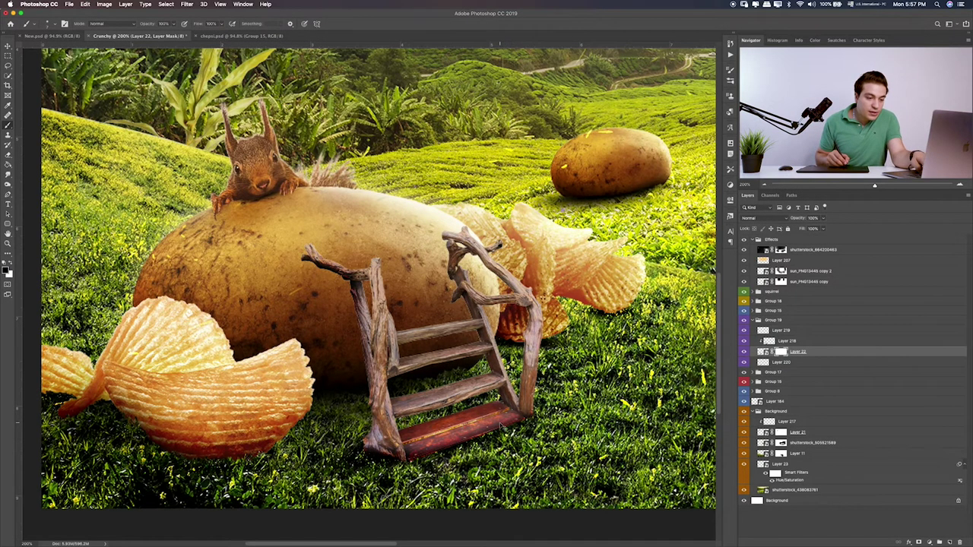
{"action": "key", "text": "ctrl+plus"}
{"action": "scroll", "coordinate": [491, 396], "scroll_direction": "down", "scroll_amount": 5}
{"action": "scroll", "coordinate": [491, 395], "scroll_direction": "right", "scroll_amount": 4}
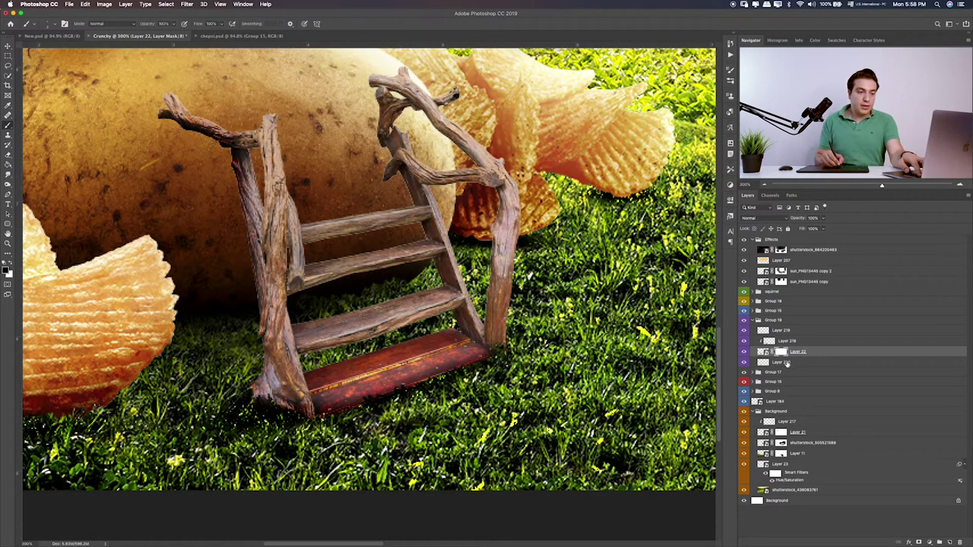
{"action": "left_click", "coordinate": [783, 362]}
{"action": "left_click", "coordinate": [949, 538]}
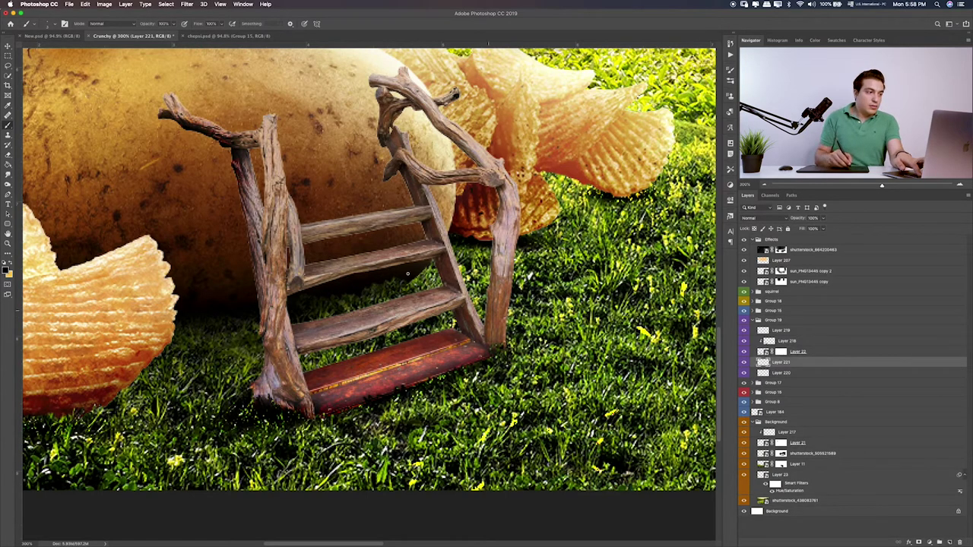
- Paint spots at the three branch tips and set the layer to Soft Light
{"action": "scroll", "coordinate": [206, 172], "scroll_direction": "down", "scroll_amount": 3}
{"action": "scroll", "coordinate": [228, 167], "scroll_direction": "up", "scroll_amount": 2}
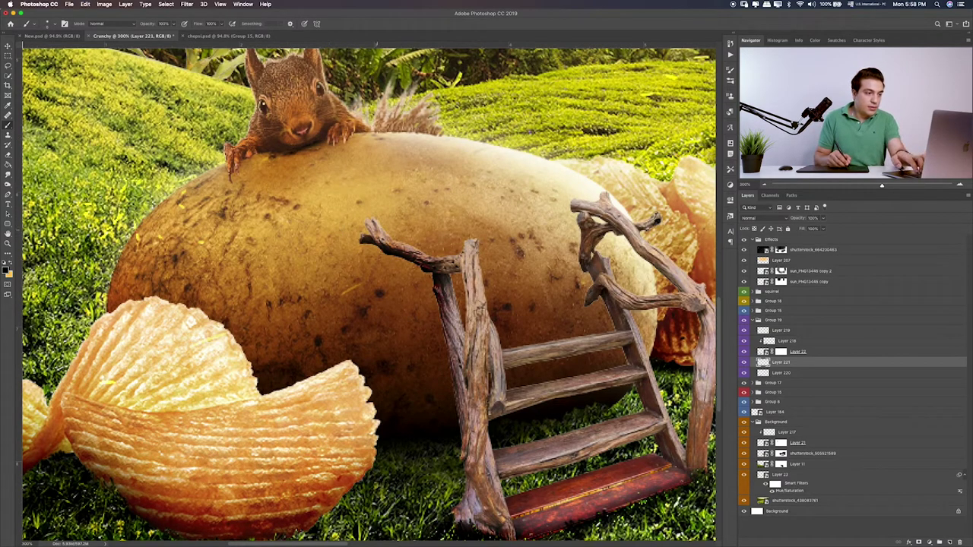
{"action": "left_click", "coordinate": [355, 239]}
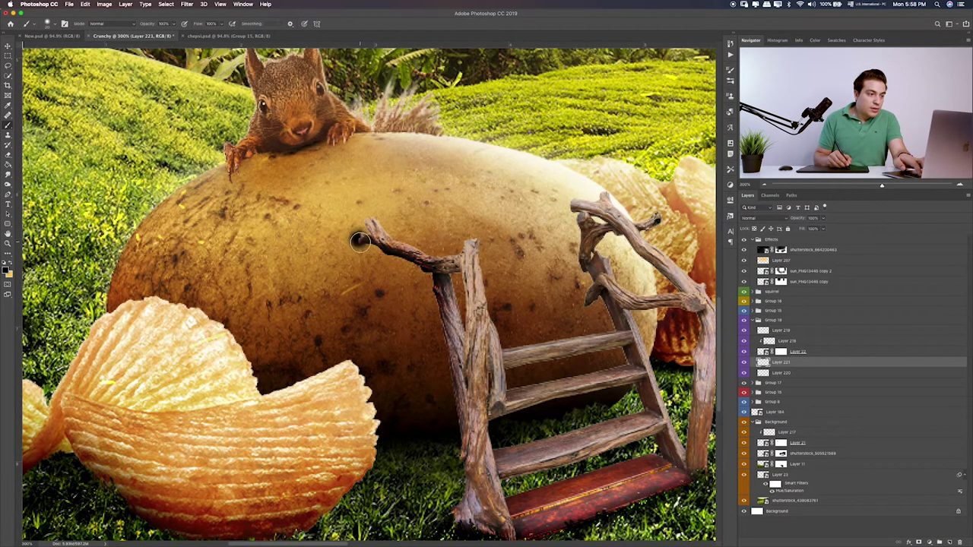
{"action": "left_click", "coordinate": [568, 207]}
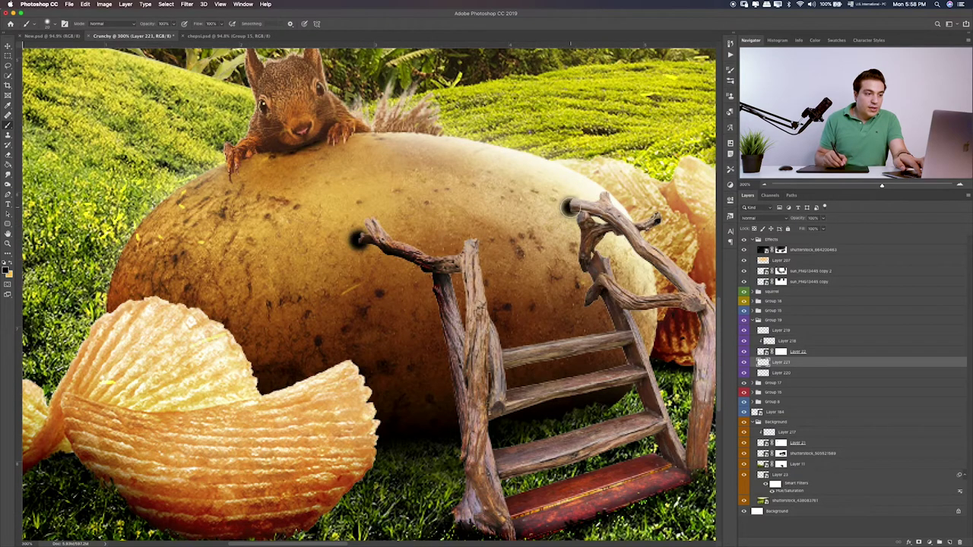
{"action": "left_click", "coordinate": [589, 300]}
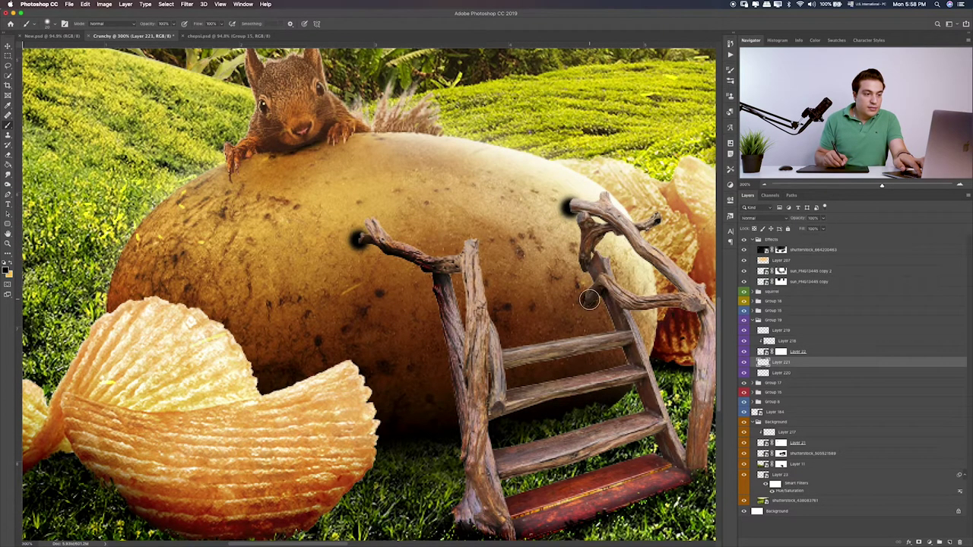
{"action": "key", "text": "v"}
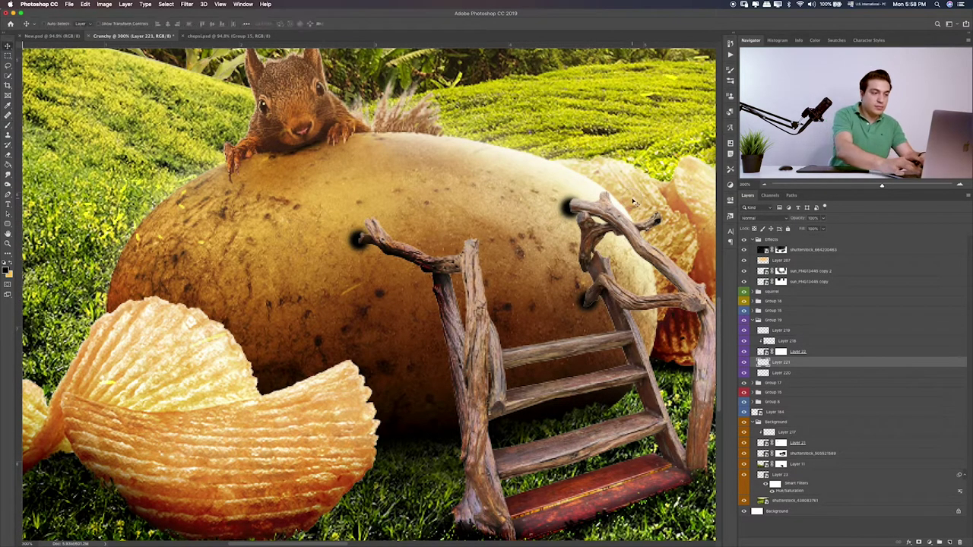
{"action": "key", "text": "alt+shift+m"}
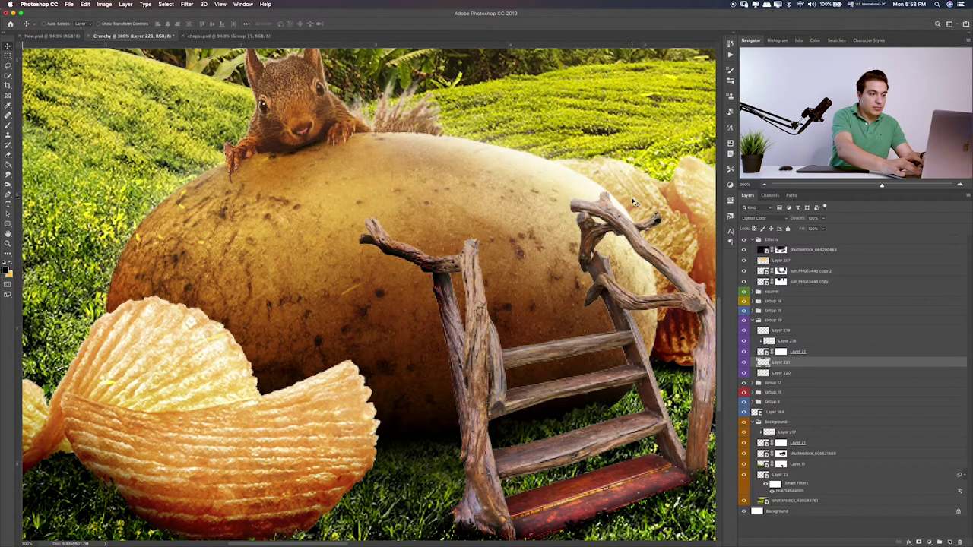
{"action": "key", "text": "alt+shift+o"}
{"action": "key", "text": "alt+shift+f"}
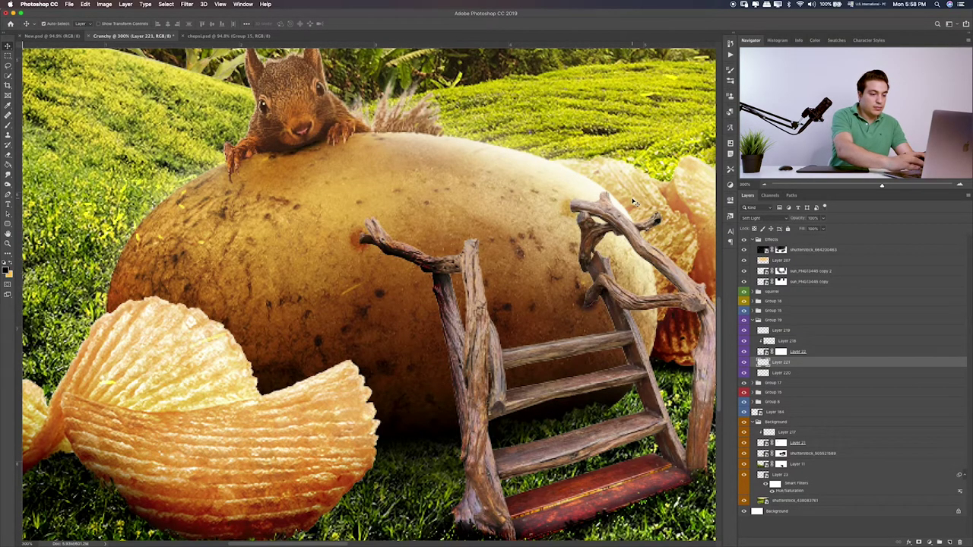
- Duplicate the spot layer, lower its opacity to fade the glow, and add a new layer
{"action": "key", "text": "ctrl+j"}
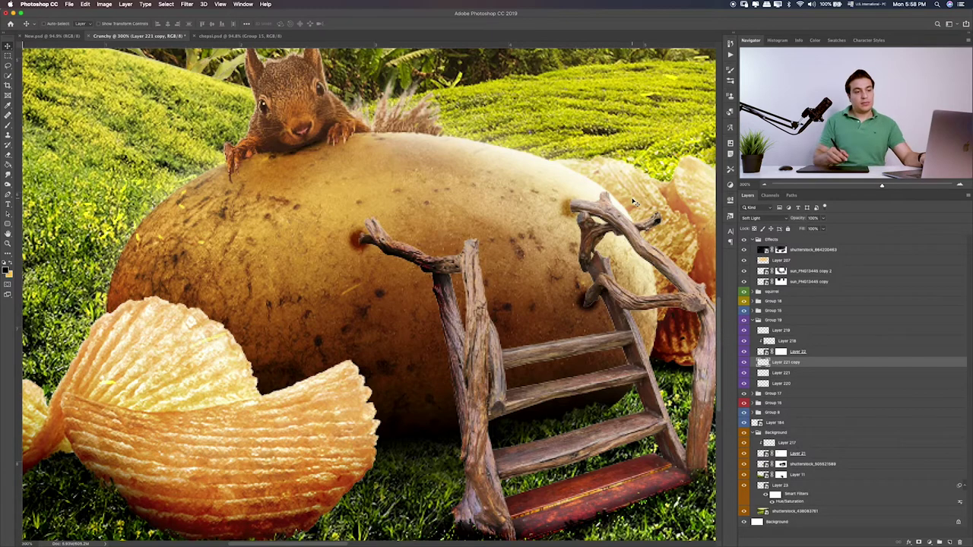
{"action": "left_click", "coordinate": [781, 372], "text": "shift"}
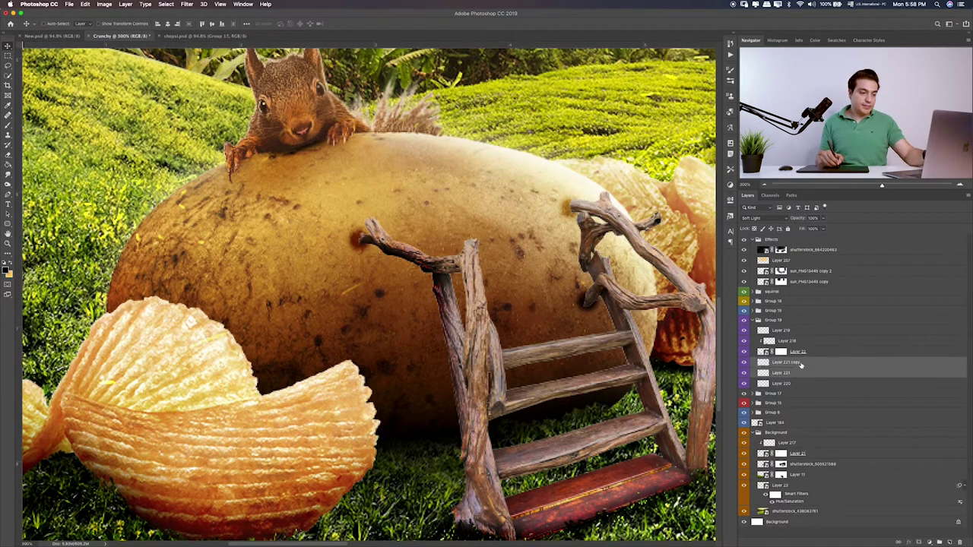
{"action": "key", "text": "ctrl+t"}
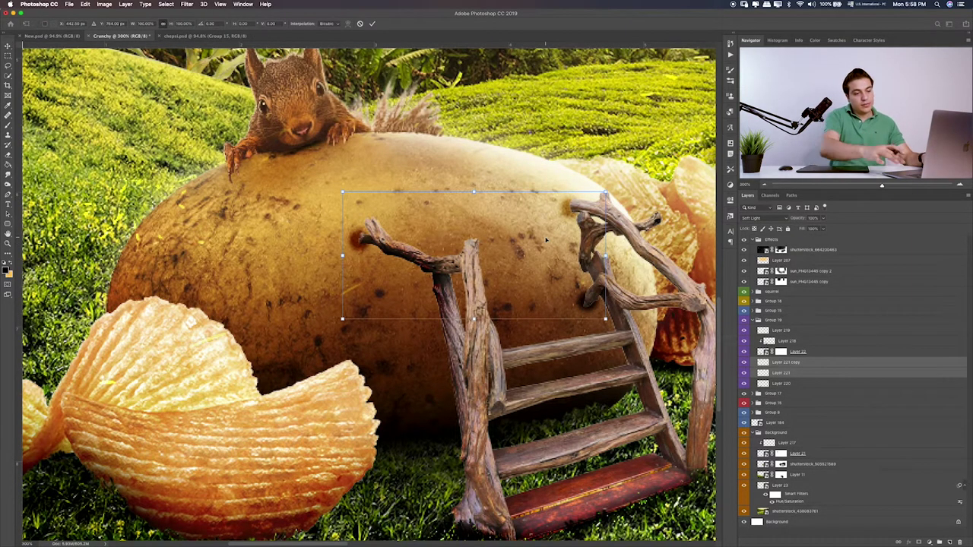
{"action": "key", "text": "Return"}
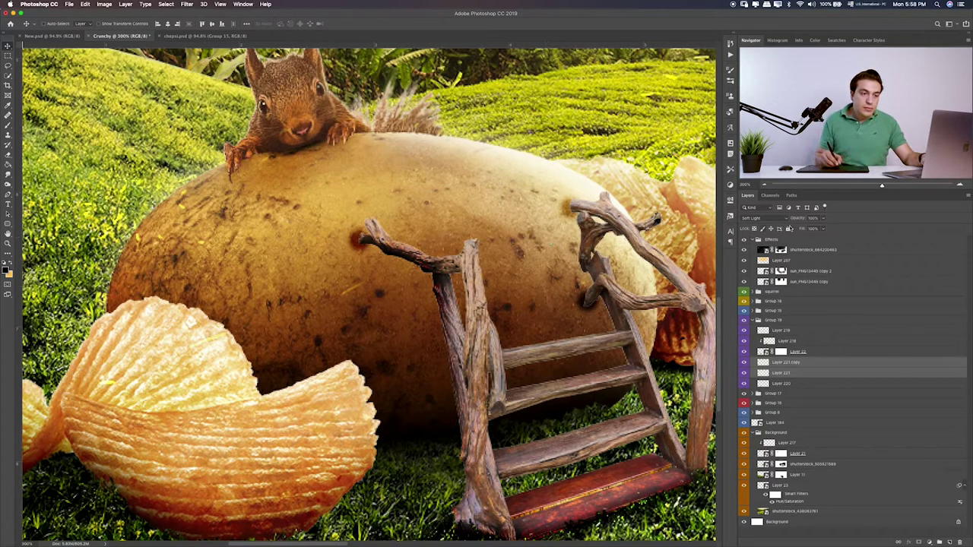
{"action": "left_click", "coordinate": [822, 218]}
{"action": "left_click_drag", "start_coordinate": [810, 229], "coordinate": [811, 229]}
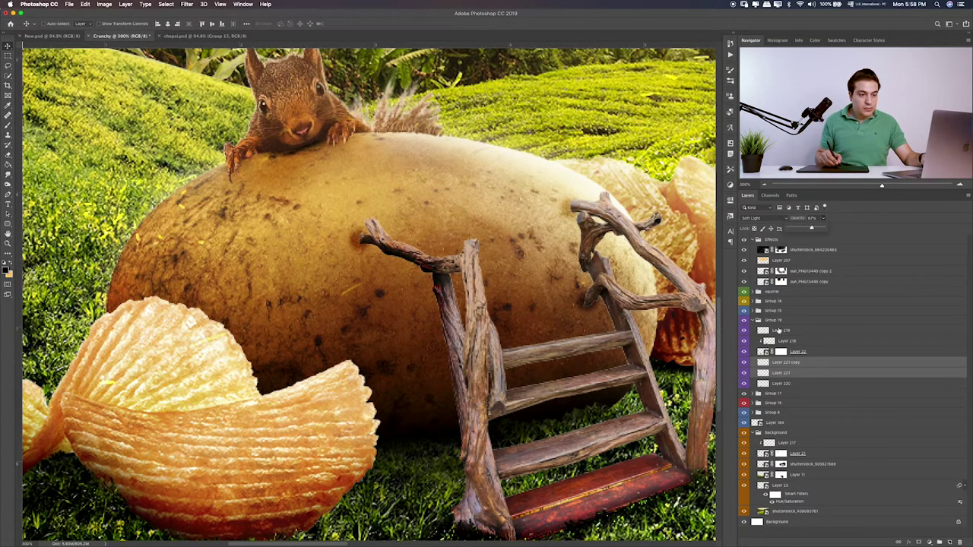
{"action": "left_click", "coordinate": [947, 542]}
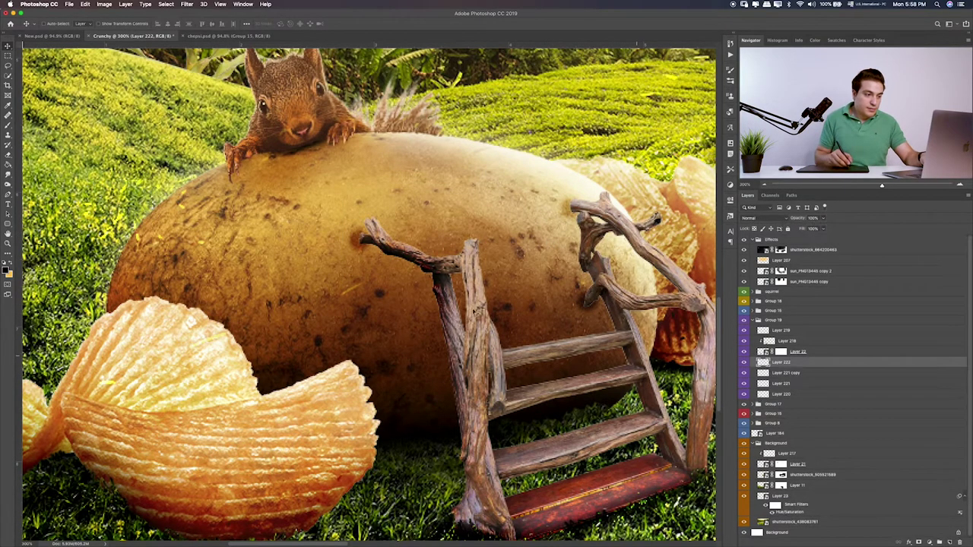
- Dab dark holes at the three branch tips on Layer 222, then add Layer 223 above Layer 22
{"action": "key", "text": "b"}
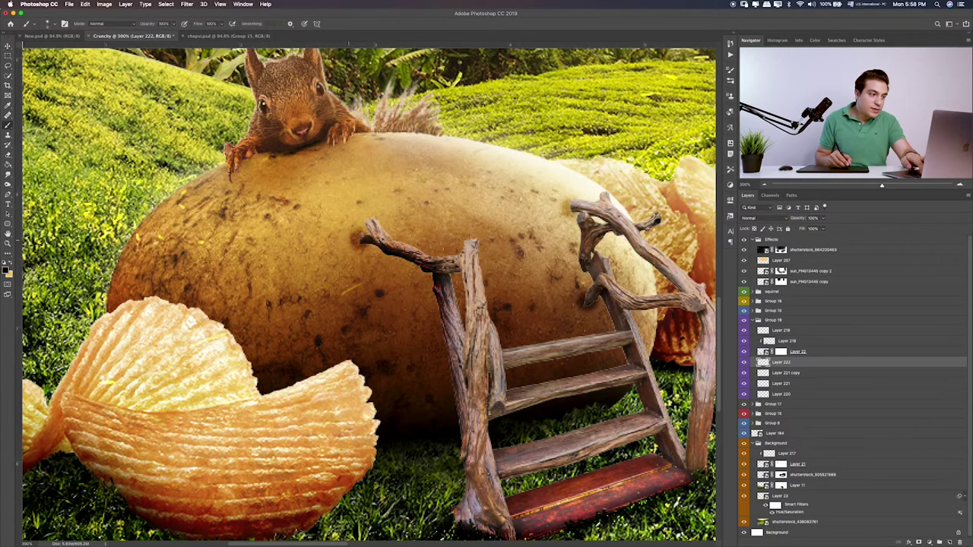
{"action": "left_click", "coordinate": [360, 242]}
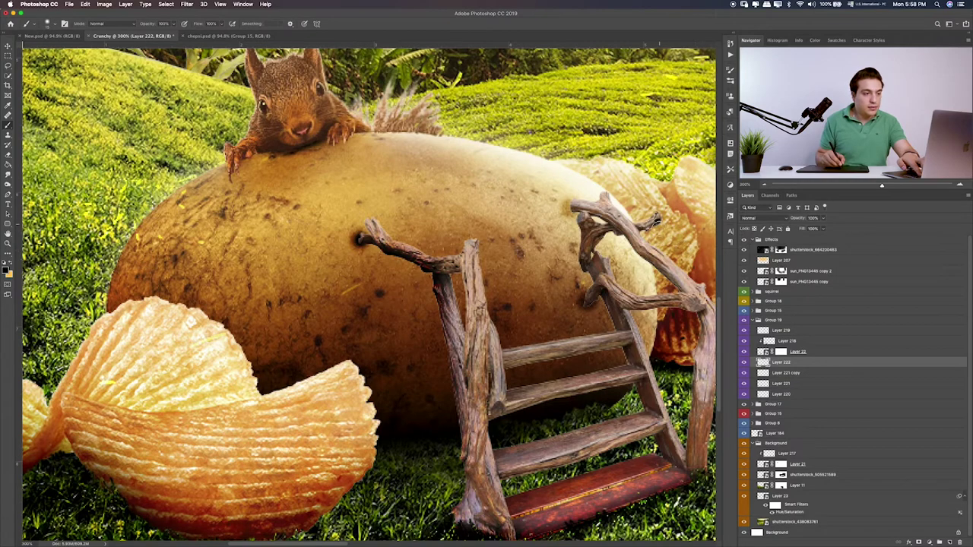
{"action": "left_click", "coordinate": [571, 210]}
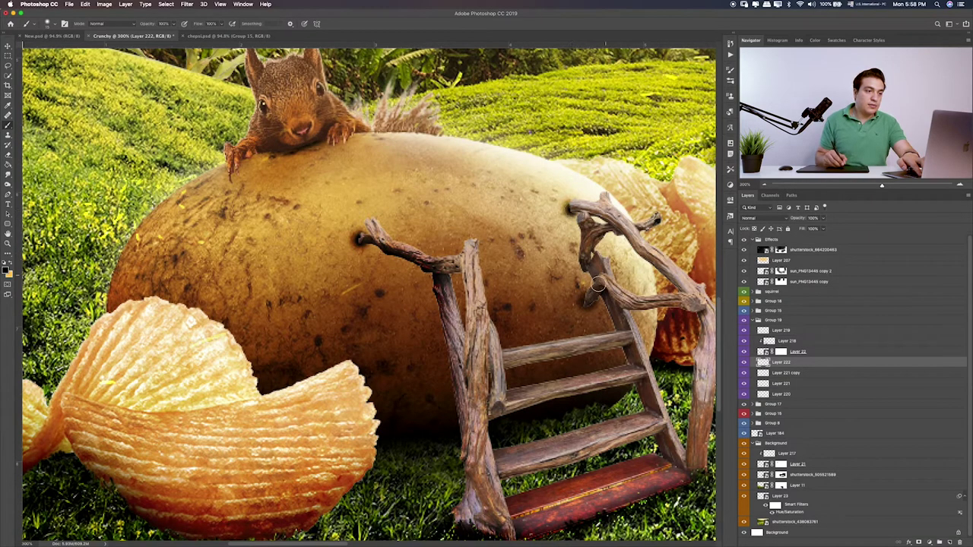
{"action": "left_click", "coordinate": [583, 302]}
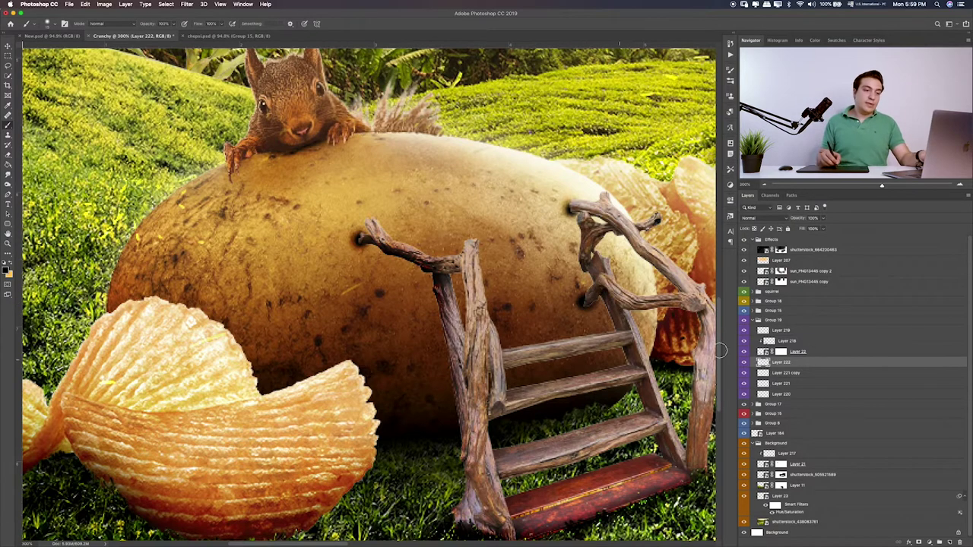
{"action": "left_click", "coordinate": [815, 352]}
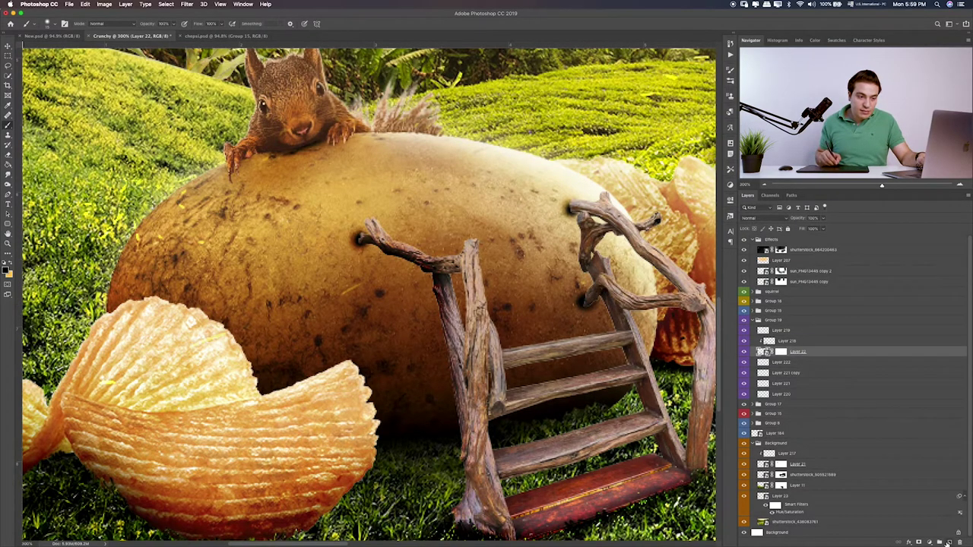
{"action": "left_click", "coordinate": [948, 542]}
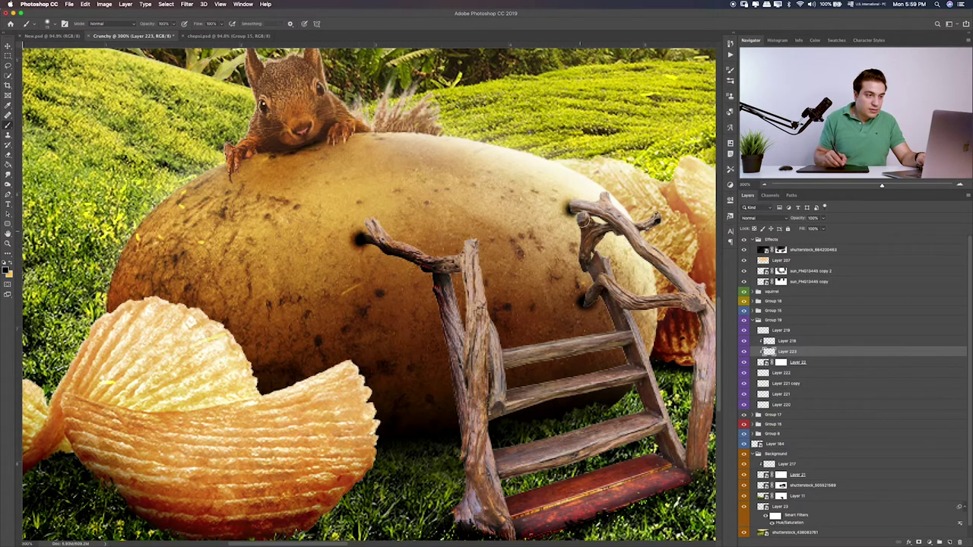
- Paint shadow along the upper-right branch tip on Layer 223, set Overlay, and fit the view
{"action": "left_click_drag", "start_coordinate": [570, 208], "coordinate": [581, 219]}
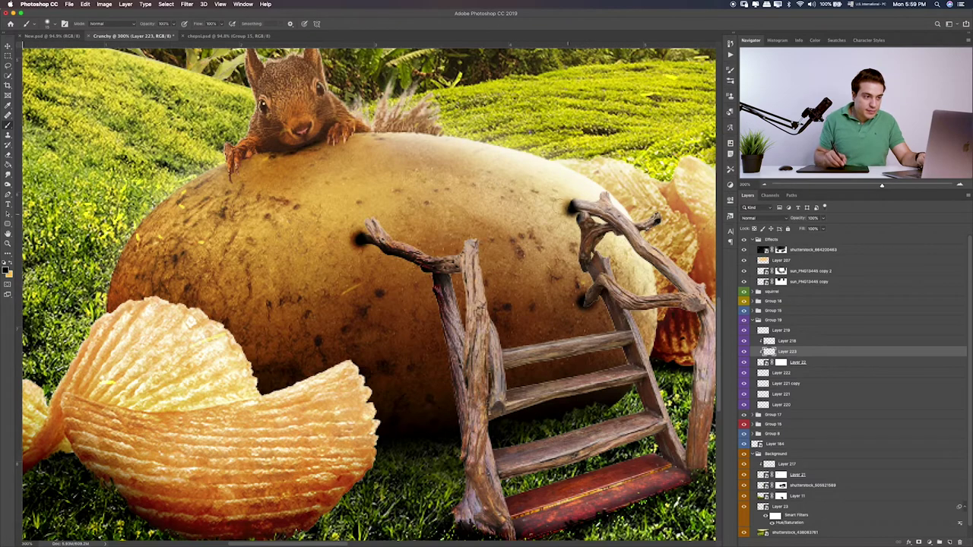
{"action": "key", "text": "e"}
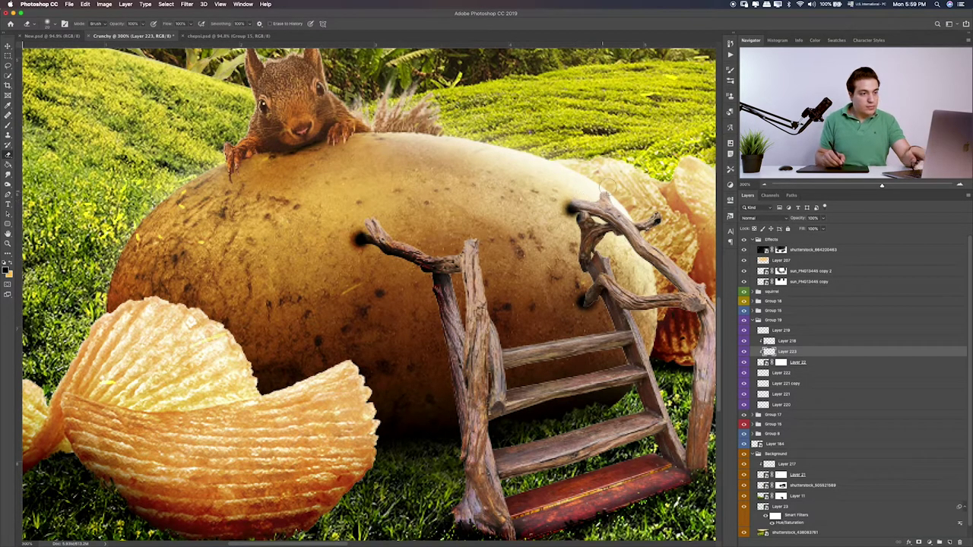
{"action": "key", "text": "b"}
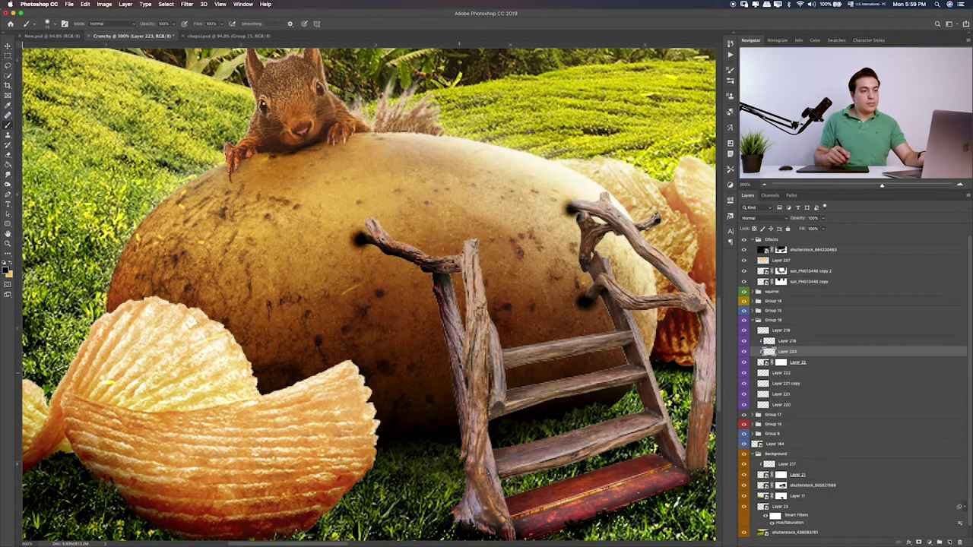
{"action": "key", "text": "v"}
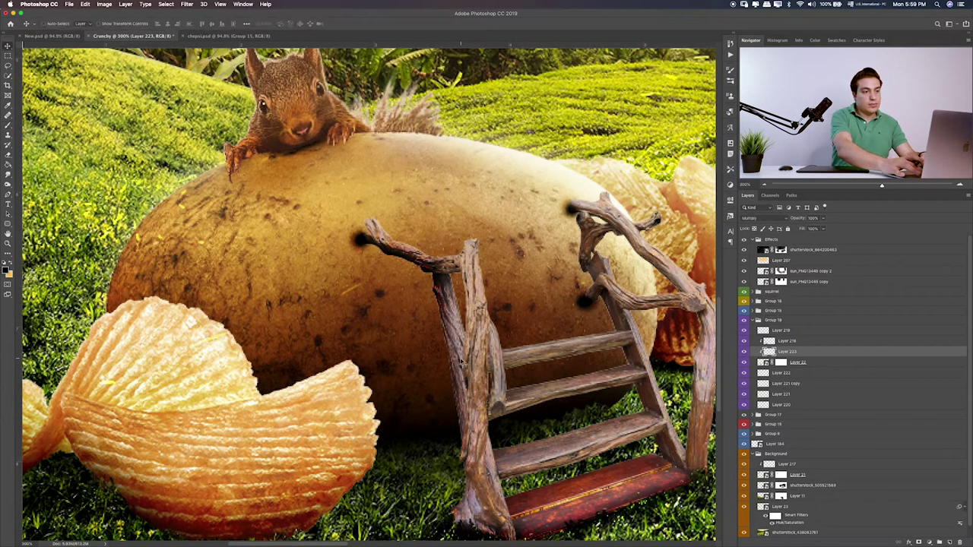
{"action": "key", "text": "shift+plus"}
{"action": "key", "text": "shift+plus"}
{"action": "key", "text": "shift+plus"}
{"action": "key", "text": "shift+plus"}
{"action": "key", "text": "shift+plus"}
{"action": "key", "text": "shift+plus"}
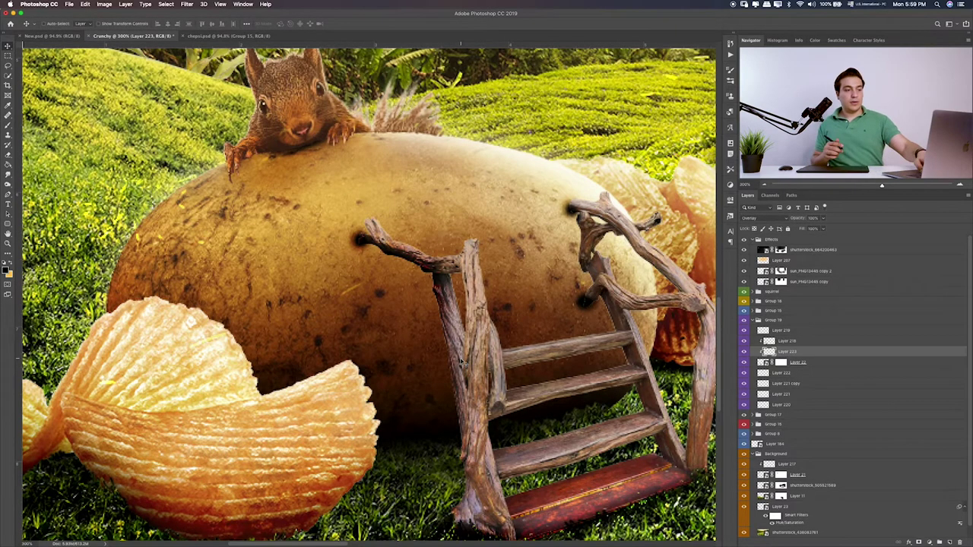
{"action": "key", "text": "ctrl+0"}
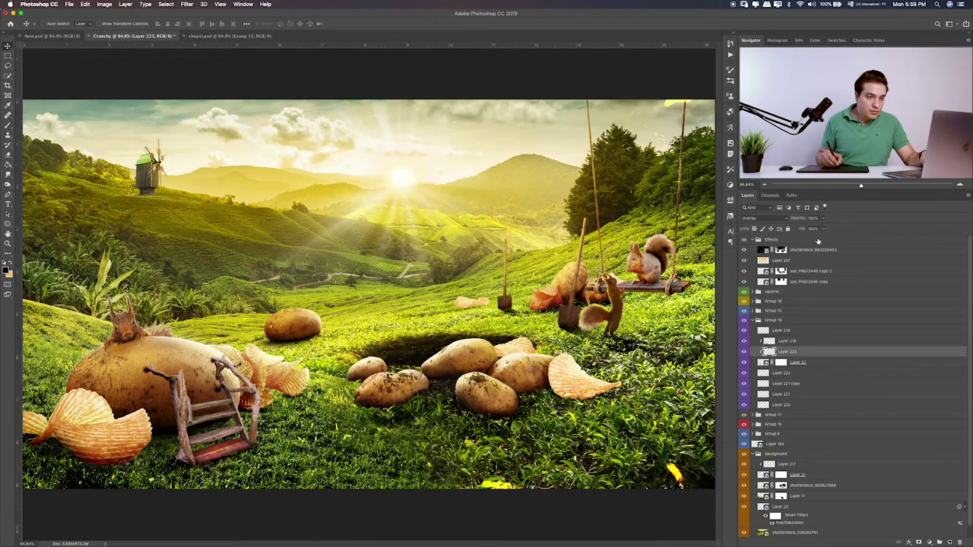
- Set Layer 222's opacity to 45% and zoom to 200% on the ladder
{"action": "left_click", "coordinate": [779, 375]}
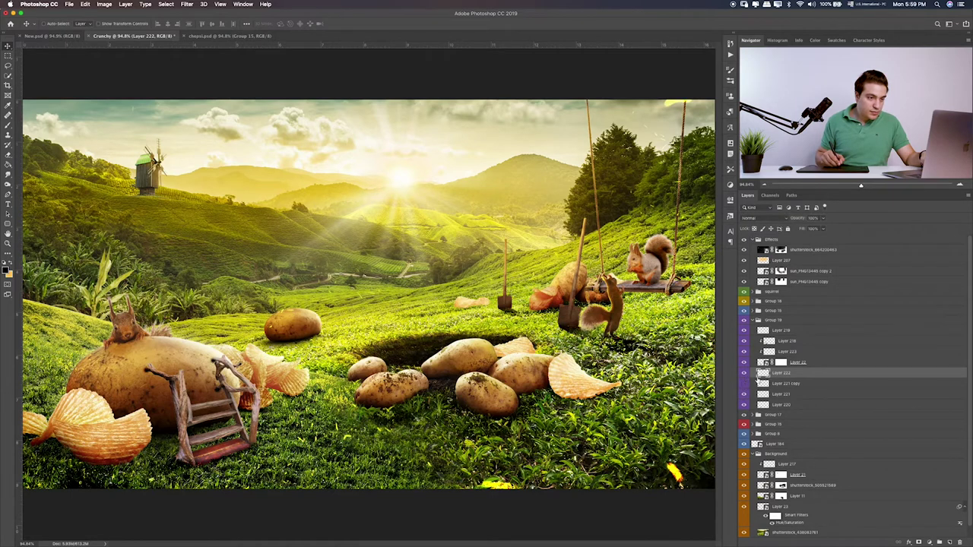
{"action": "left_click", "coordinate": [824, 219]}
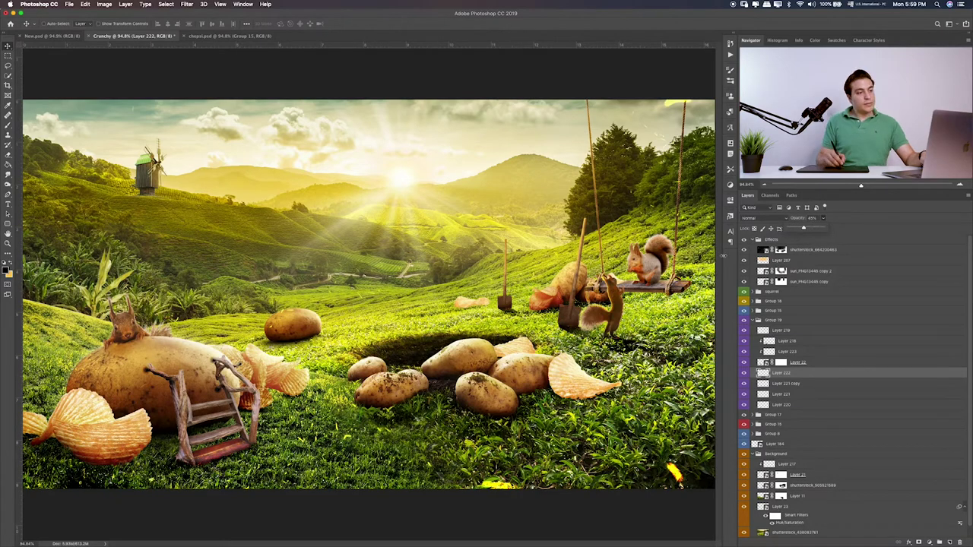
{"action": "left_click", "coordinate": [425, 354]}
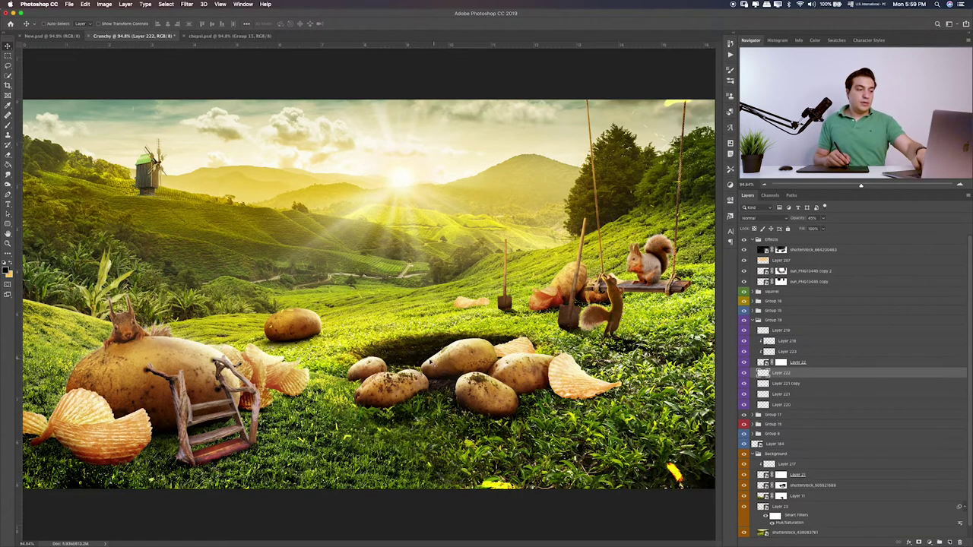
{"action": "key", "text": "ctrl+plus"}
{"action": "key", "text": "ctrl+plus"}
{"action": "scroll", "coordinate": [413, 350], "scroll_direction": "down", "scroll_amount": 2}
{"action": "scroll", "coordinate": [413, 350], "scroll_direction": "left", "scroll_amount": 3}
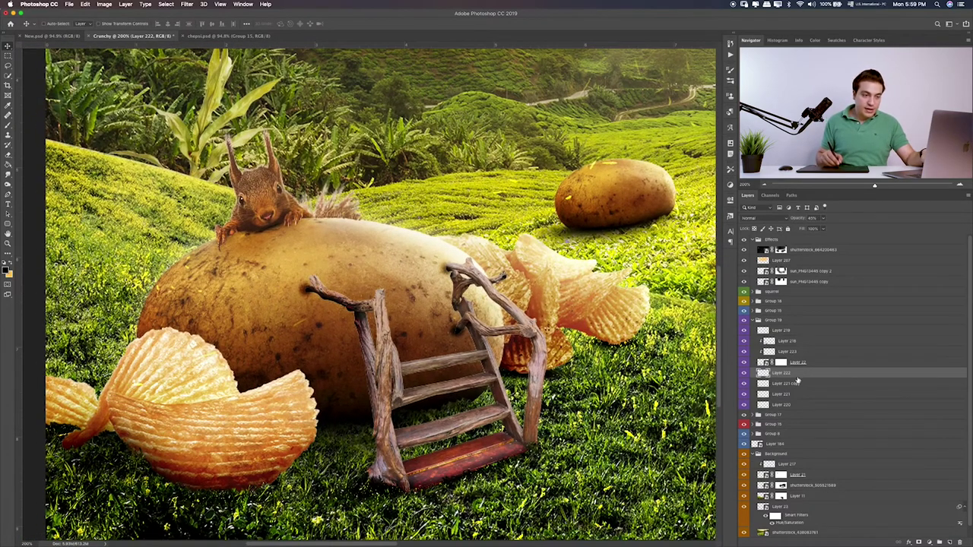
- Add an empty Layer 224 above the ladder's Layer 22 in the ladder group, then pick the Brush tool
{"action": "left_click", "coordinate": [822, 365]}
{"action": "left_click", "coordinate": [949, 542]}
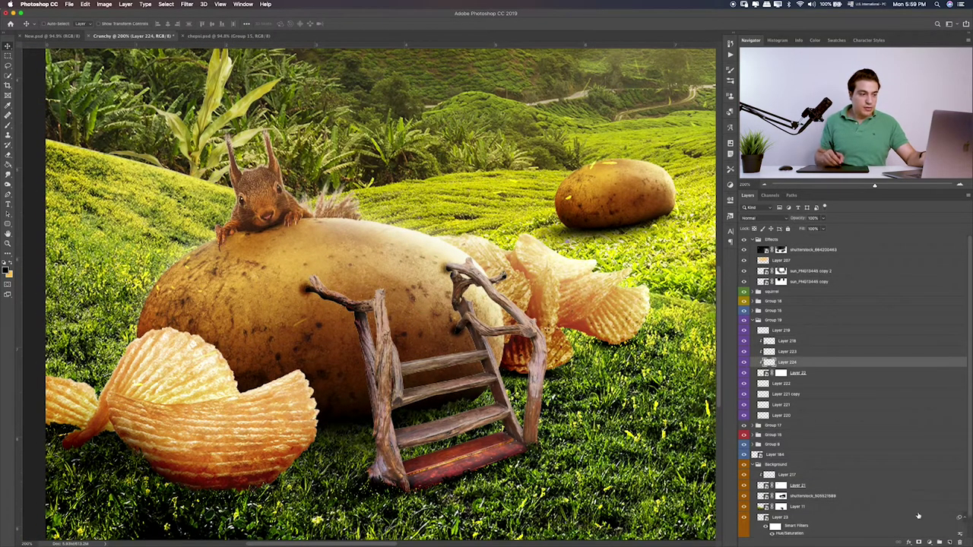
{"action": "key", "text": "b"}
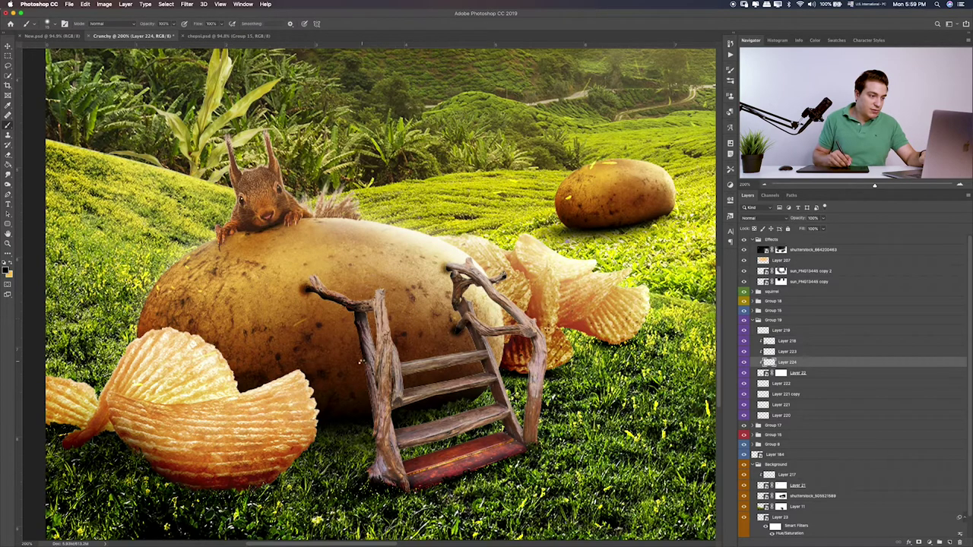
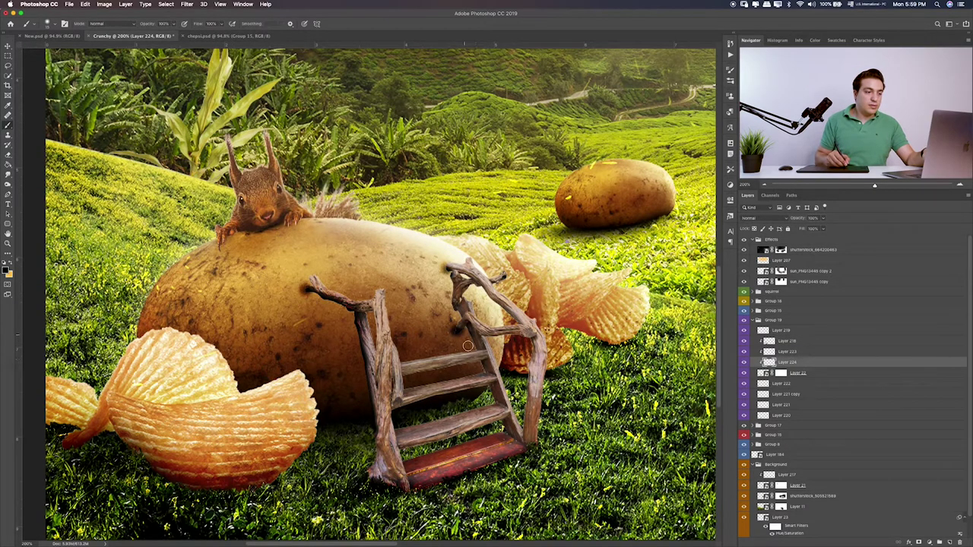
- Try Overlay blending on the current layer and test a stroke on the ladder's left post, then undo it
{"action": "key", "text": "v"}
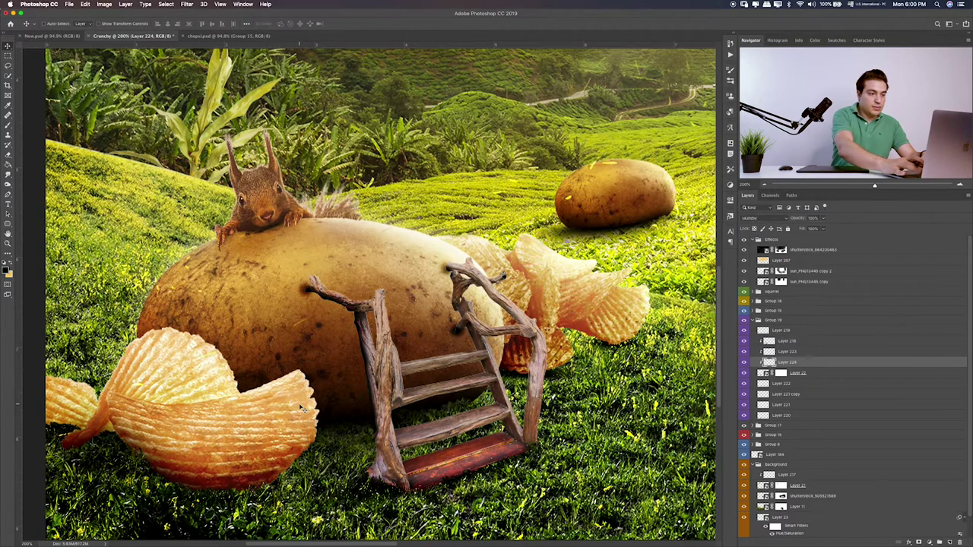
{"action": "key", "text": "shift+alt+g"}
{"action": "key", "text": "shift+alt+o"}
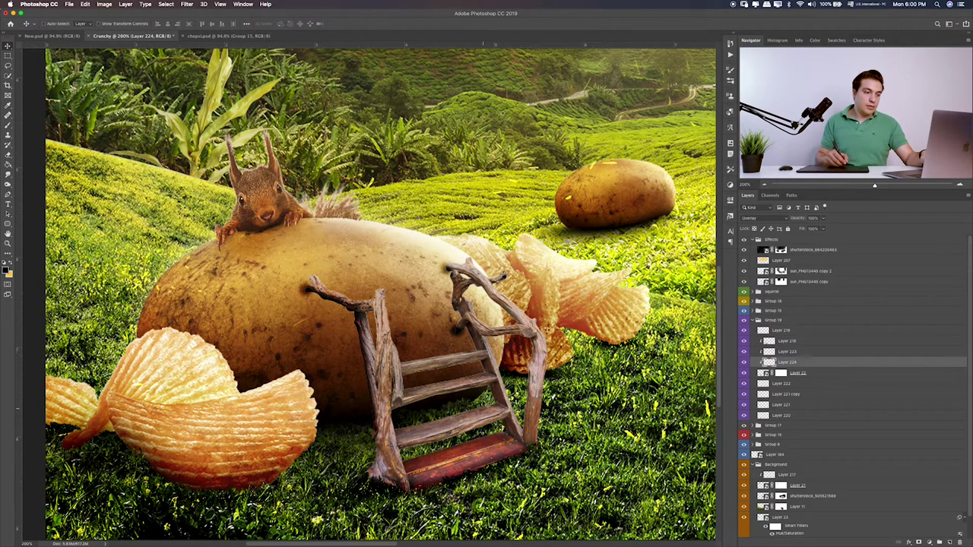
{"action": "key", "text": "b"}
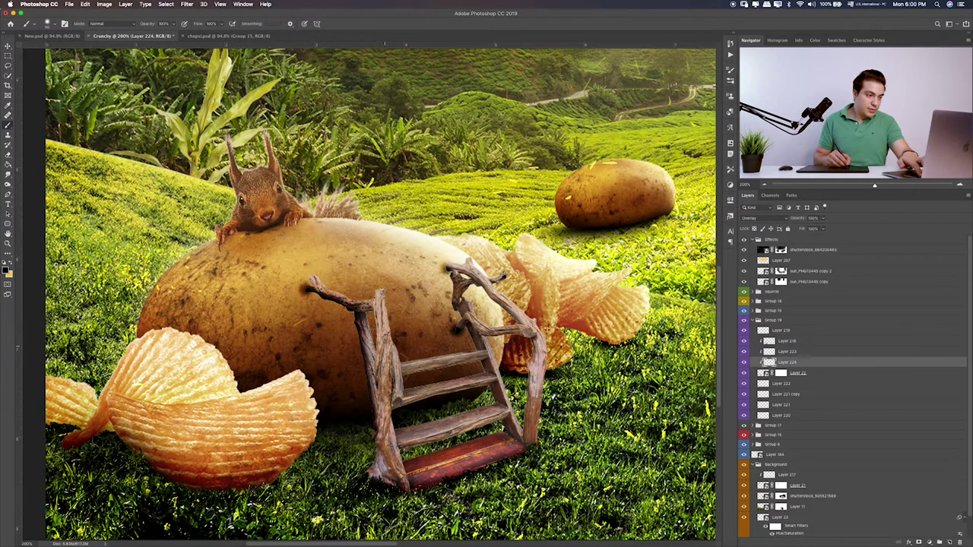
{"action": "left_click_drag", "start_coordinate": [380, 323], "coordinate": [389, 465]}
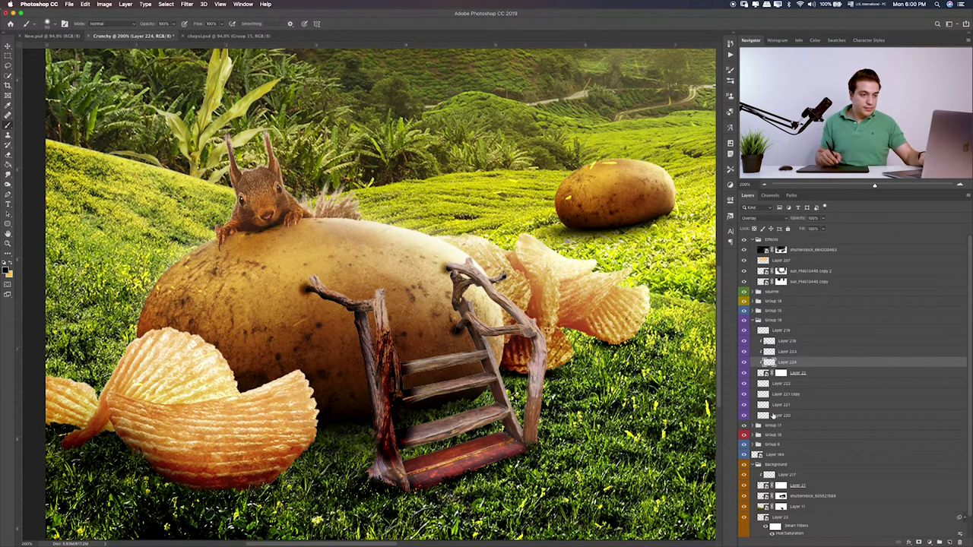
{"action": "key", "text": "ctrl+z"}
- On a new layer, paint a narrow dark stroke down the left post and blend it in Soft Light
{"action": "left_click", "coordinate": [940, 542]}
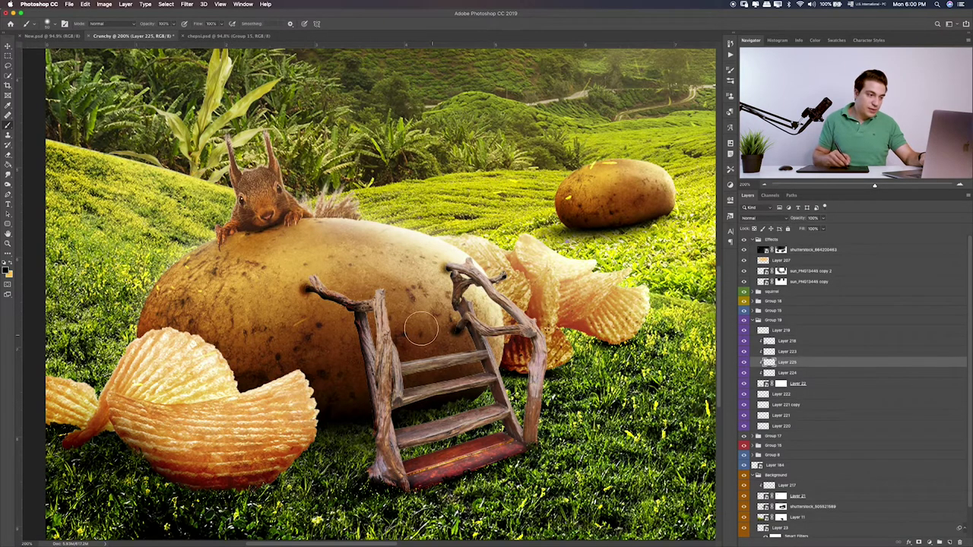
{"action": "left_click_drag", "start_coordinate": [387, 354], "coordinate": [382, 475]}
{"action": "key", "text": "ctrl+z"}
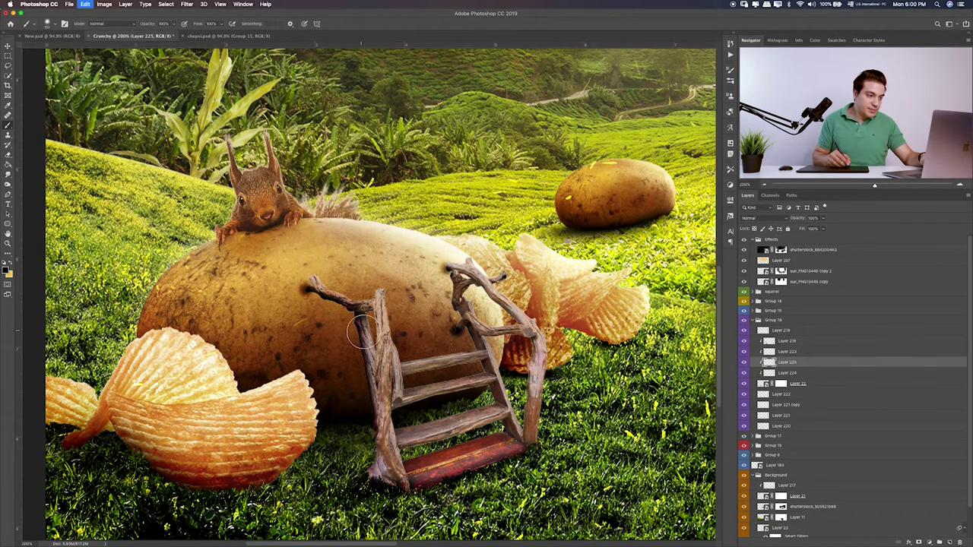
{"action": "left_click_drag", "start_coordinate": [364, 323], "coordinate": [386, 466]}
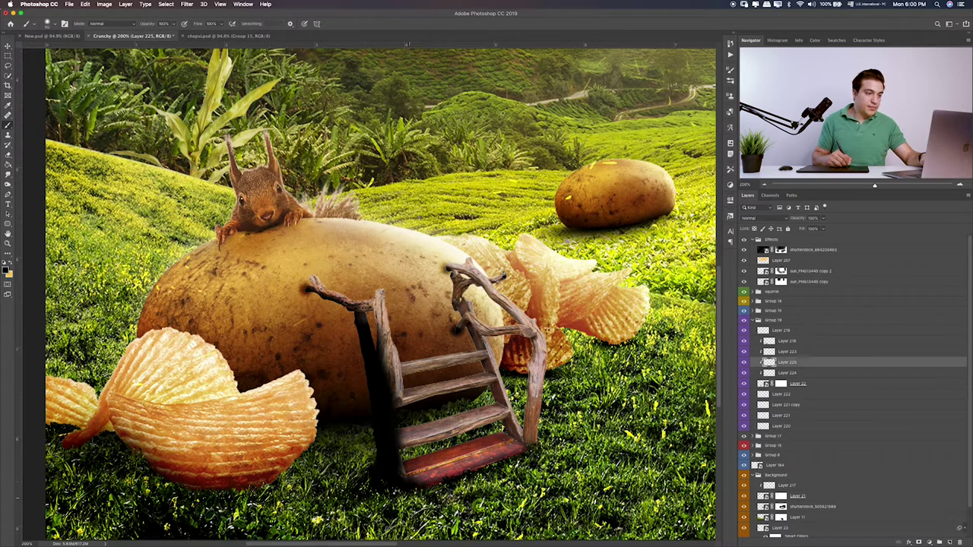
{"action": "key", "text": "v"}
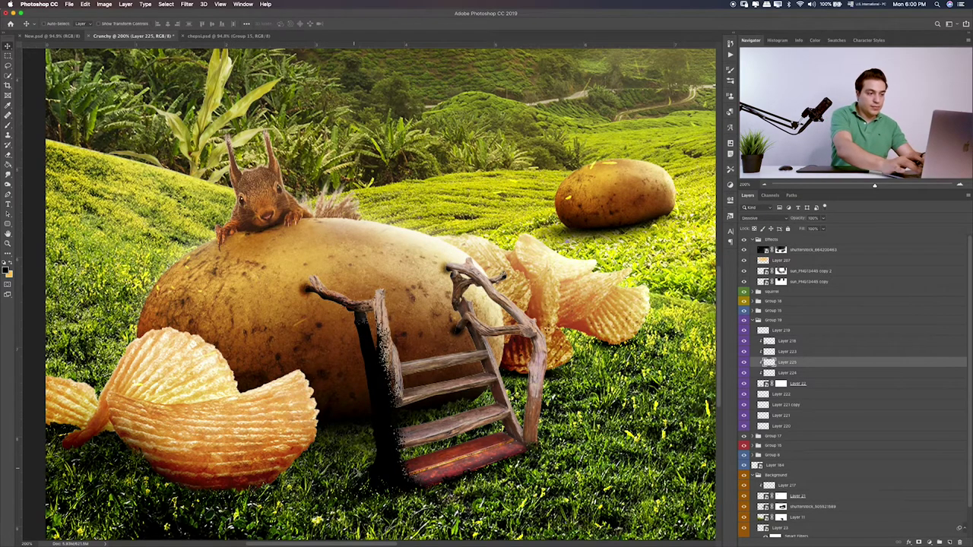
{"action": "key", "text": "alt+shift+b"}
{"action": "key", "text": "shift+plus"}
{"action": "key", "text": "shift+plus"}
{"action": "key", "text": "shift+plus"}
{"action": "key", "text": "shift+plus"}
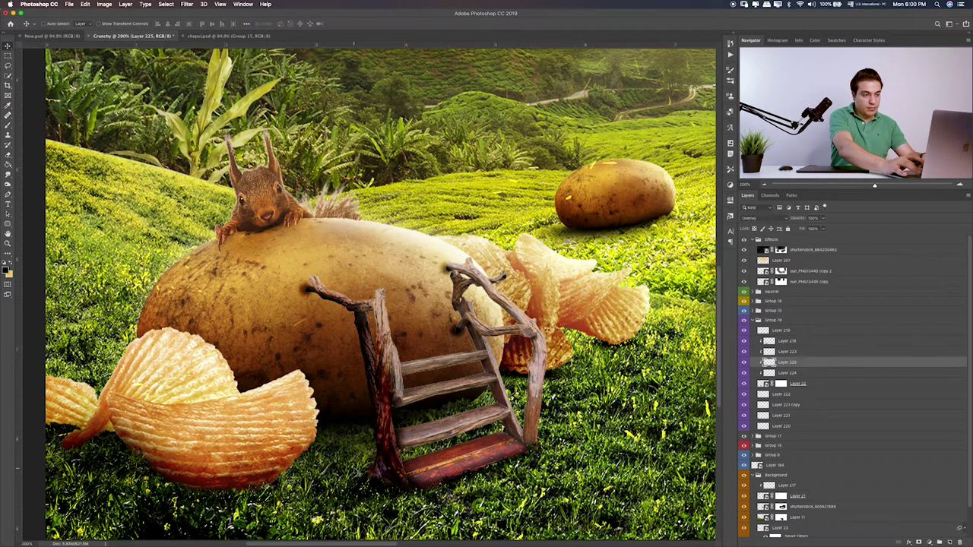
{"action": "key", "text": "shift+plus"}
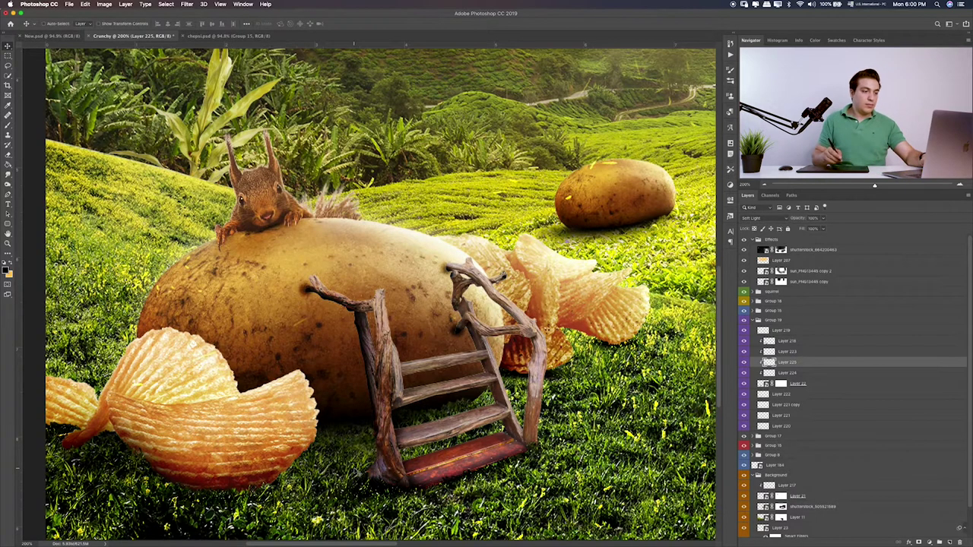
{"action": "key", "text": "b"}
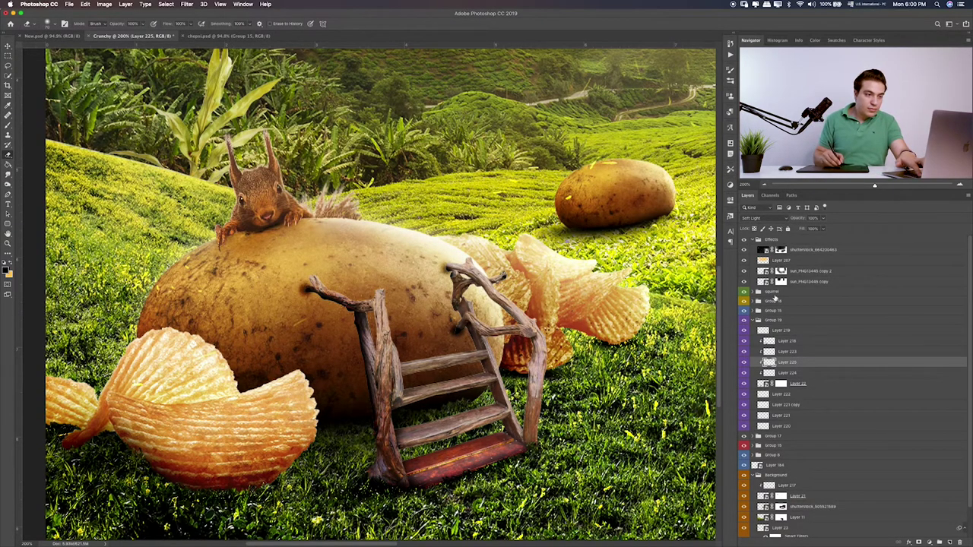
{"action": "key", "text": "4"}
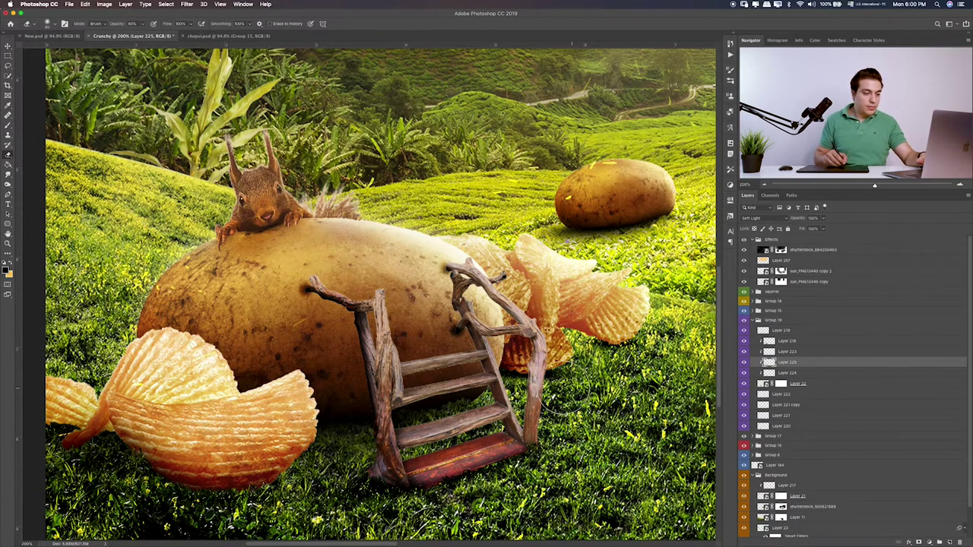
{"action": "key", "text": "b"}
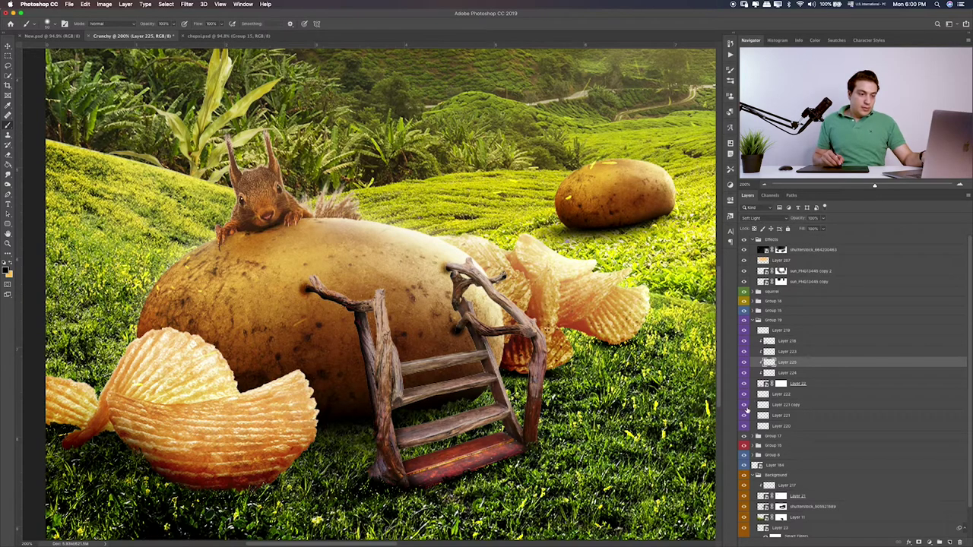
- Adjust Layer 221 copy's opacity and add a new empty layer above Layer 222
{"action": "left_click", "coordinate": [745, 407]}
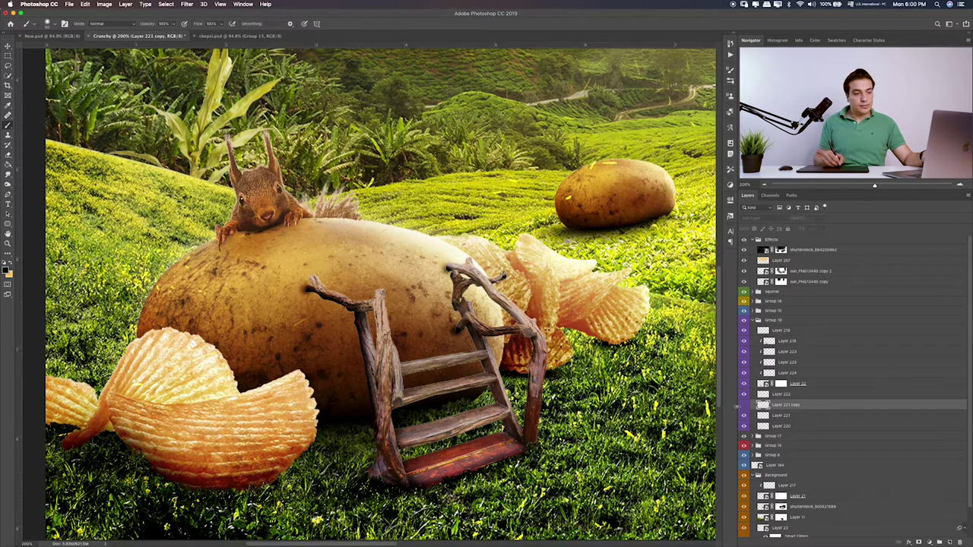
{"action": "left_click", "coordinate": [820, 220]}
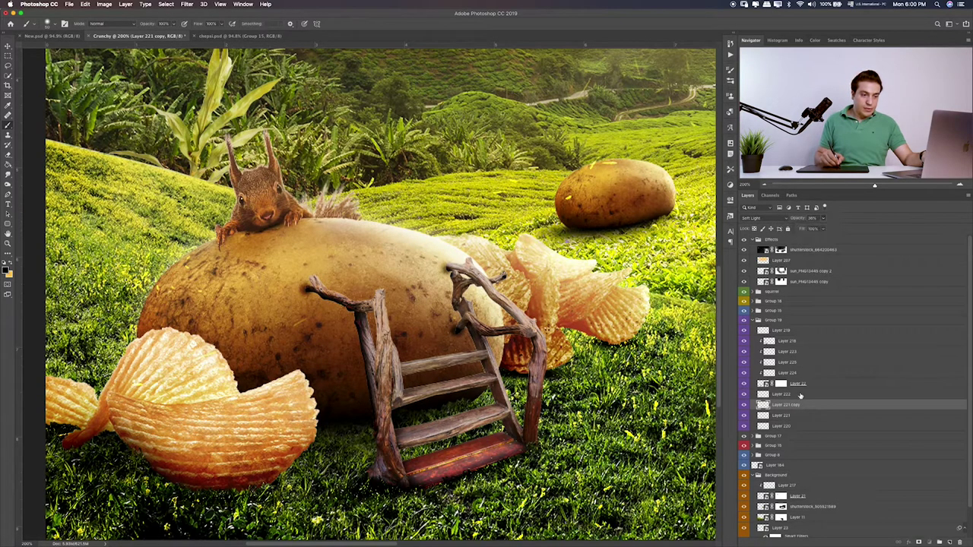
{"action": "left_click", "coordinate": [787, 394]}
{"action": "left_click", "coordinate": [950, 542]}
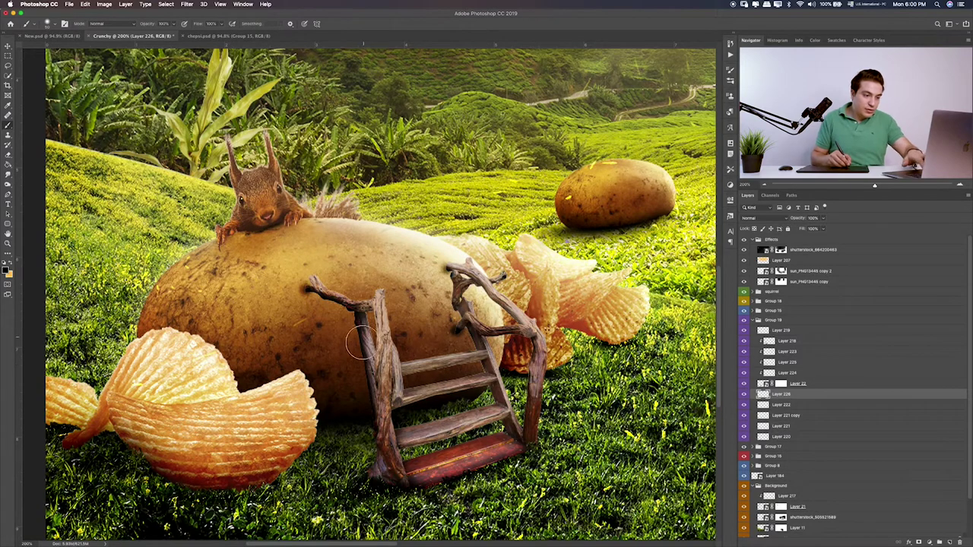
- With a smaller black brush, paint shadows on the potato beside the left post and behind the right post
{"action": "key", "text": "bracketleft"}
{"action": "key", "text": "bracketleft"}
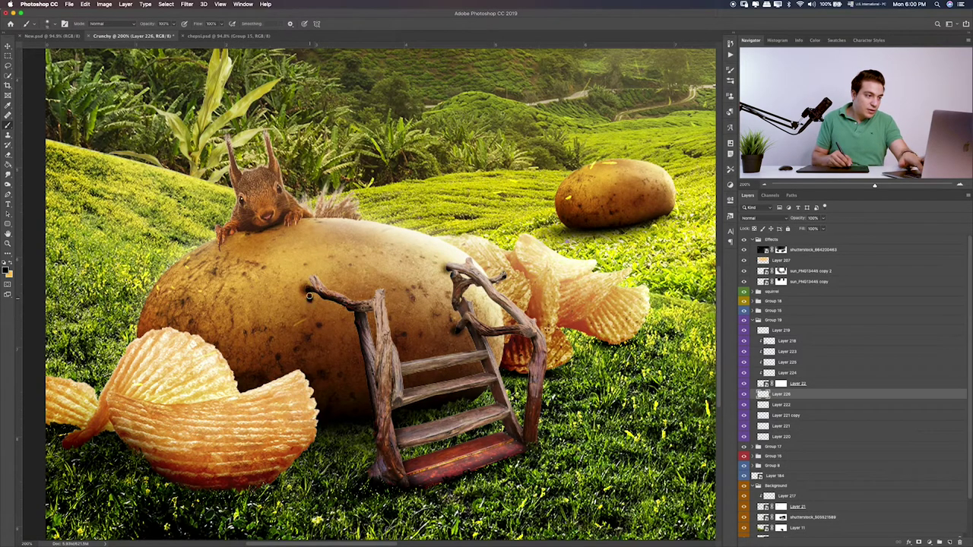
{"action": "mouse_move", "coordinate": [305, 297]}
{"action": "left_mouse_down"}
{"action": "mouse_move", "coordinate": [328, 309]}
{"action": "mouse_move", "coordinate": [353, 388]}
{"action": "left_mouse_up"}
{"action": "key", "text": "ctrl+z"}
{"action": "key", "text": "ctrl+z"}
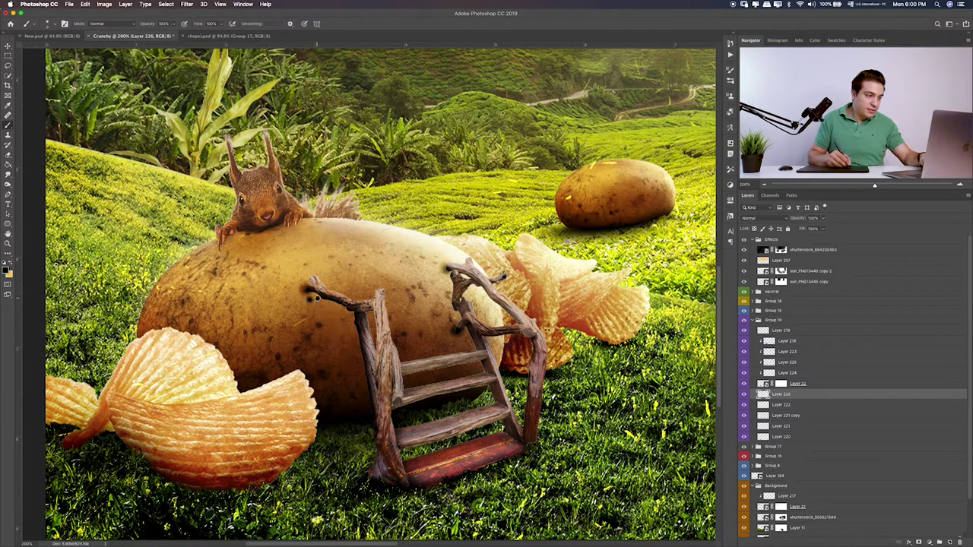
{"action": "key", "text": "ctrl+z"}
{"action": "mouse_move", "coordinate": [312, 301]}
{"action": "left_mouse_down"}
{"action": "mouse_move", "coordinate": [331, 318]}
{"action": "mouse_move", "coordinate": [349, 398]}
{"action": "left_mouse_up"}
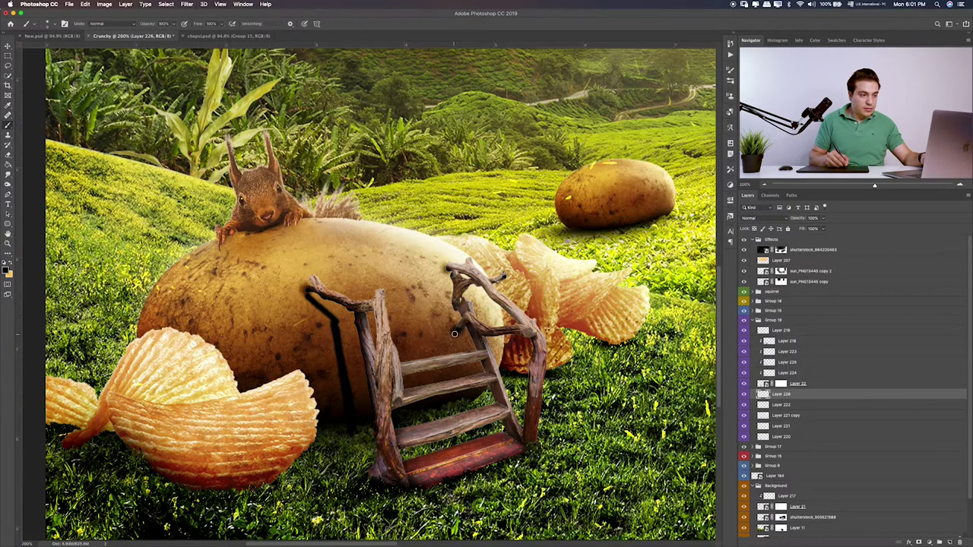
{"action": "left_click_drag", "start_coordinate": [454, 334], "coordinate": [466, 405]}
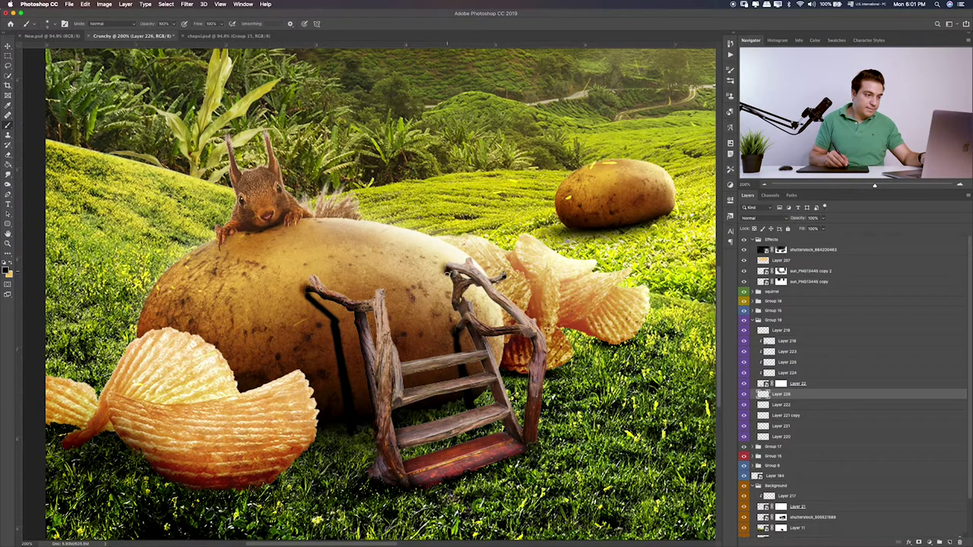
{"action": "left_click_drag", "start_coordinate": [448, 272], "coordinate": [449, 302]}
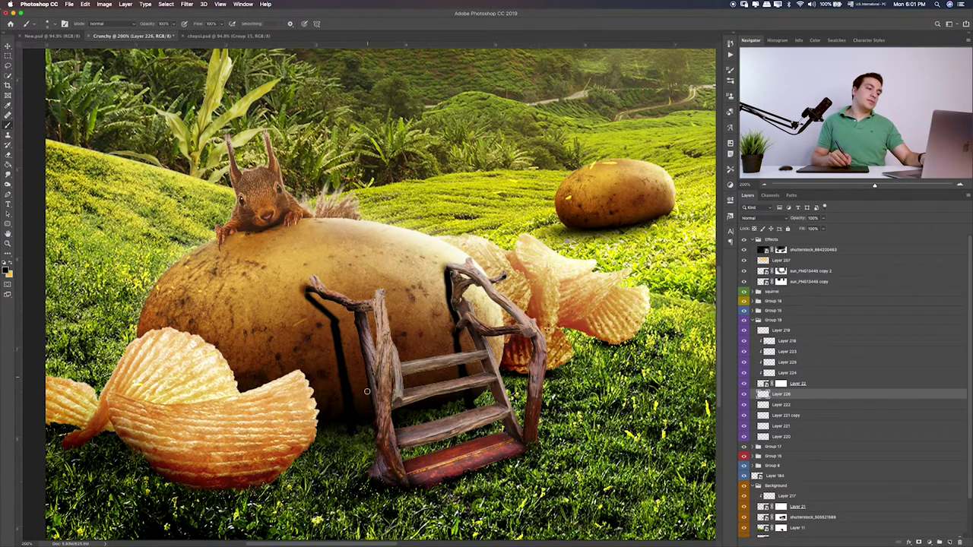
- Paint shadow along the ladder's left post and under the ladder across the grass, undoing misses
{"action": "key", "text": "bracketright"}
{"action": "key", "text": "bracketright"}
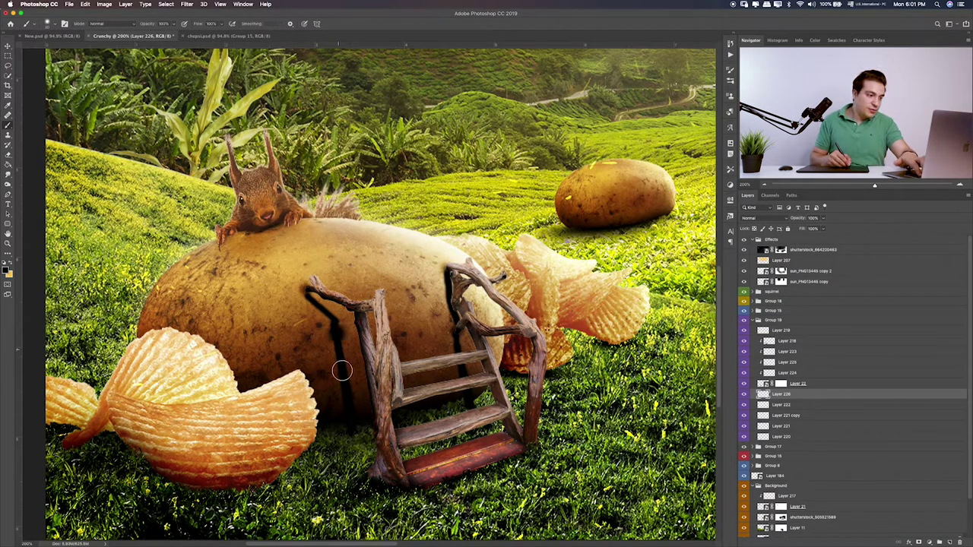
{"action": "left_click_drag", "start_coordinate": [341, 371], "coordinate": [347, 412]}
{"action": "key", "text": "ctrl+z"}
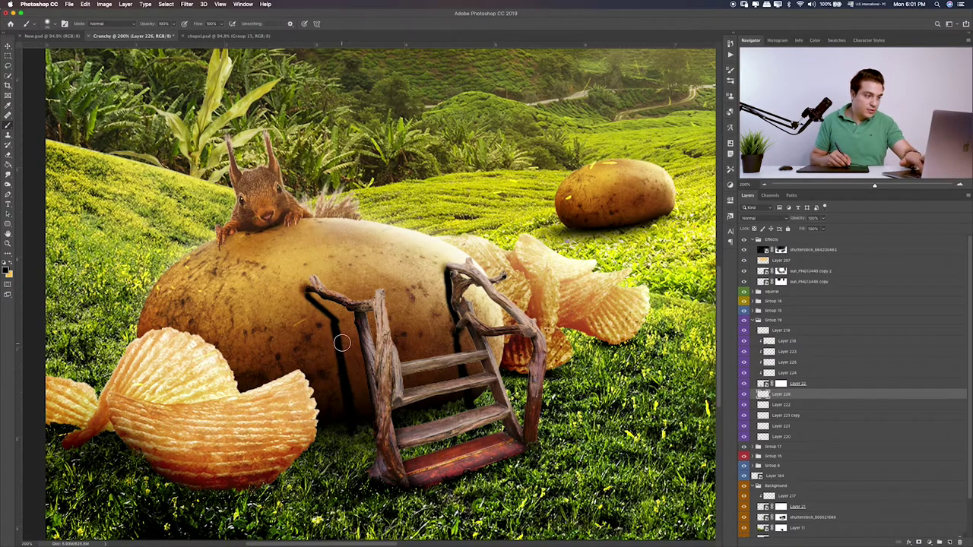
{"action": "key", "text": "bracketleft"}
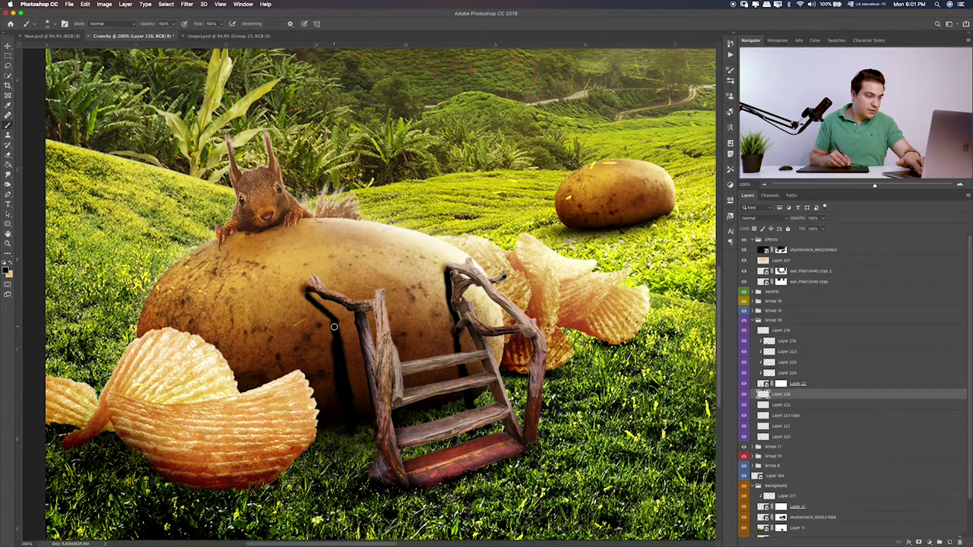
{"action": "left_click_drag", "start_coordinate": [334, 327], "coordinate": [336, 386]}
{"action": "key", "text": "bracketright"}
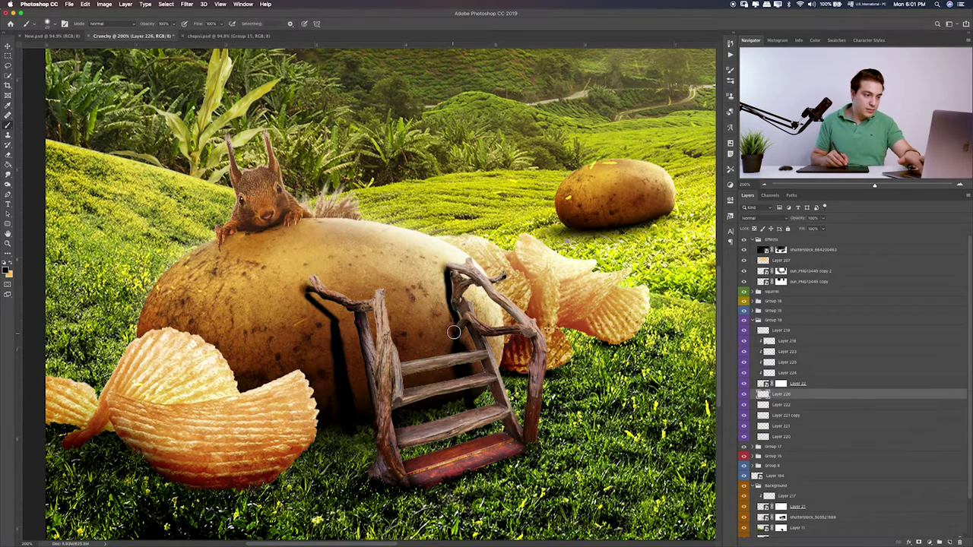
{"action": "key", "text": "ctrl+z"}
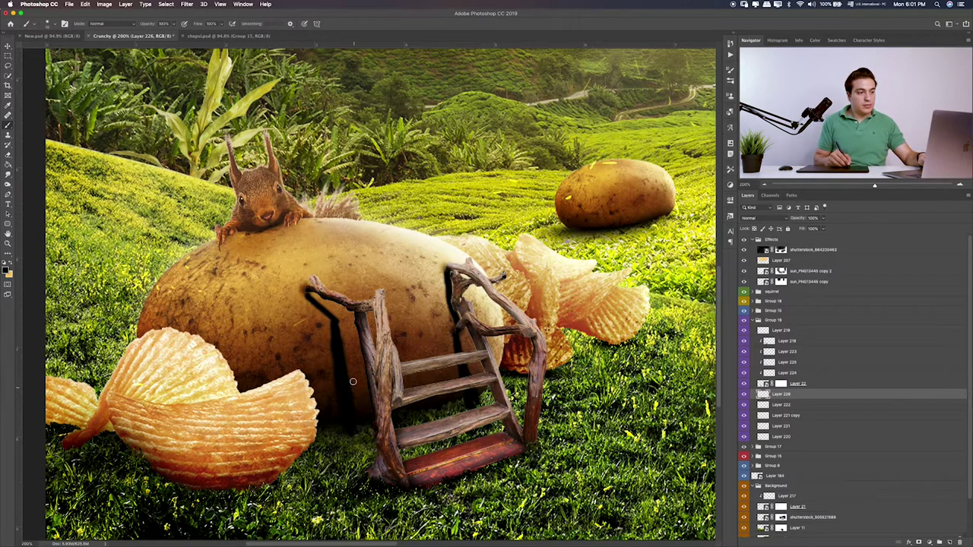
{"action": "key", "text": "ctrl+z"}
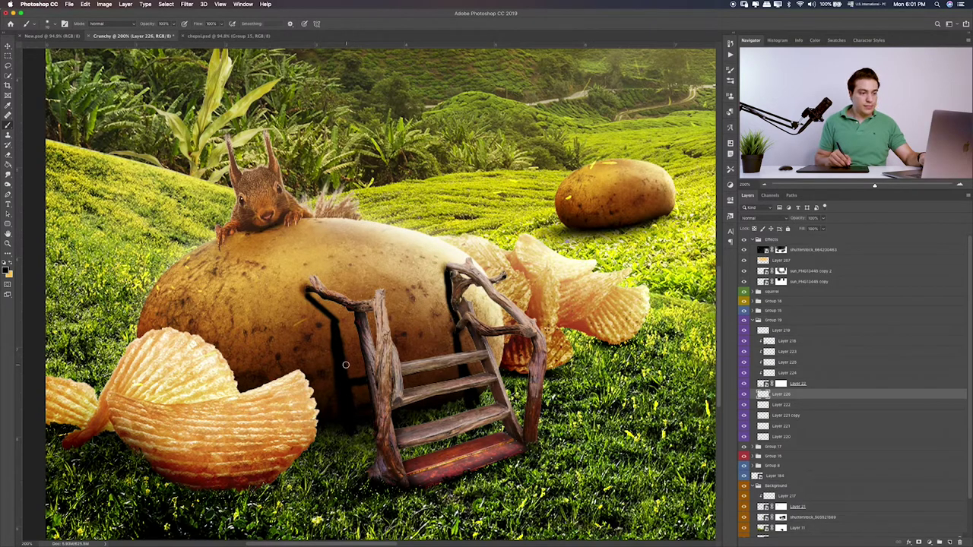
{"action": "mouse_move", "coordinate": [345, 364]}
{"action": "left_mouse_down"}
{"action": "mouse_move", "coordinate": [456, 340]}
{"action": "mouse_move", "coordinate": [395, 348]}
{"action": "left_mouse_up"}
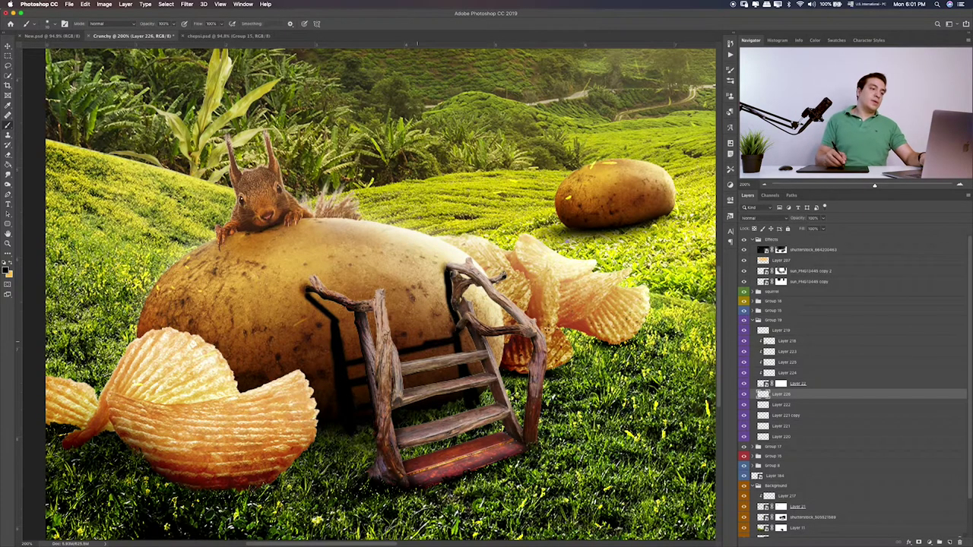
{"action": "left_click", "coordinate": [186, 4]}
{"action": "mouse_move", "coordinate": [199, 101]}
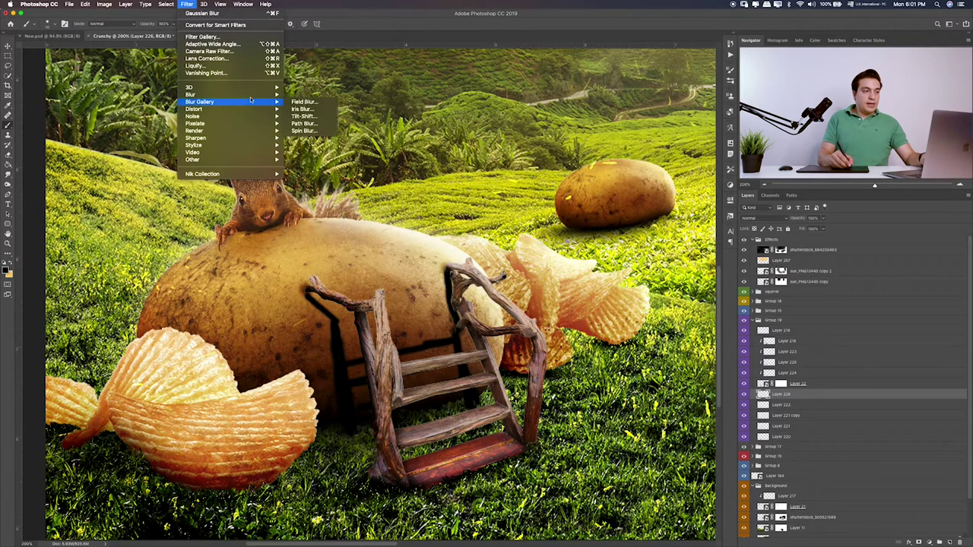
- Soften Layer 226's shadows with a ~7.6 px Gaussian Blur, set 74% opacity and Soft Light
{"action": "left_click", "coordinate": [320, 127]}
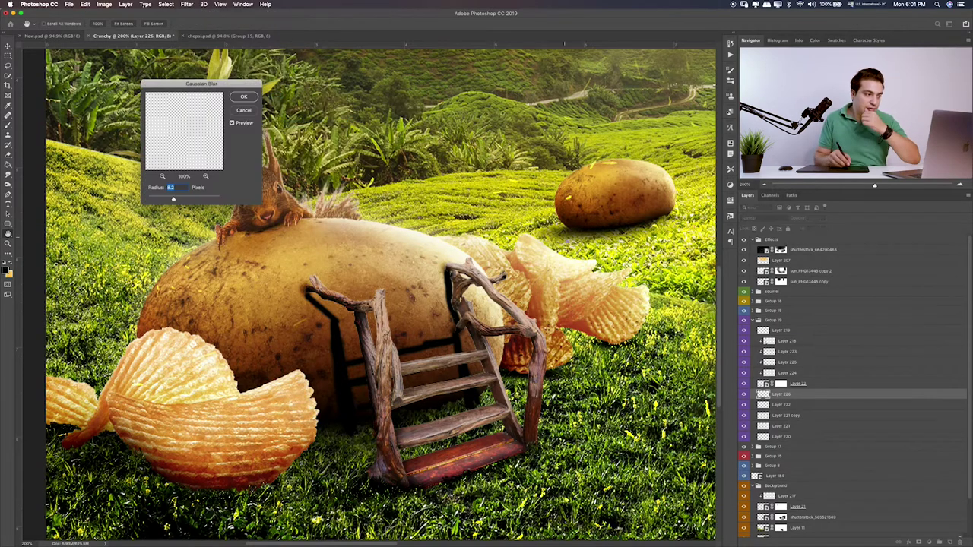
{"action": "left_click_drag", "start_coordinate": [172, 199], "coordinate": [173, 199]}
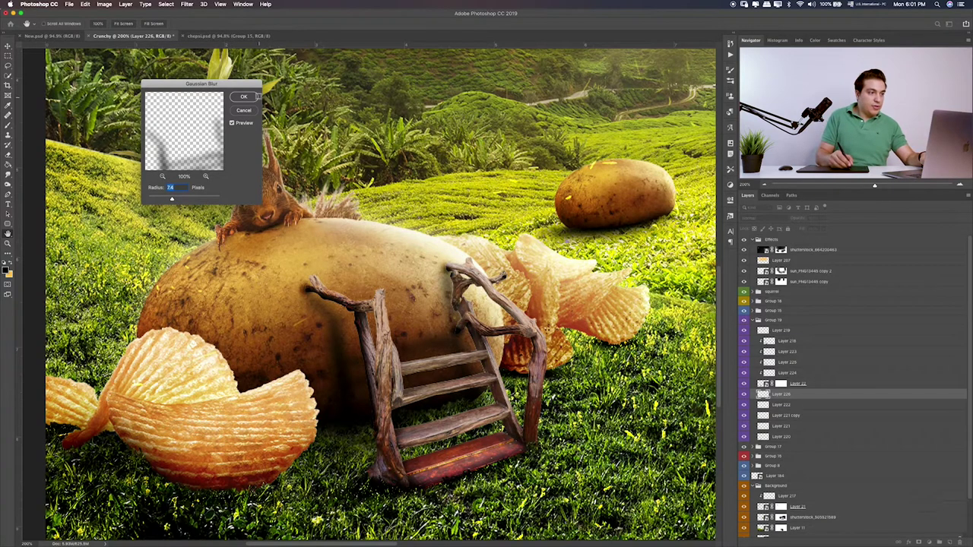
{"action": "key", "text": "Return"}
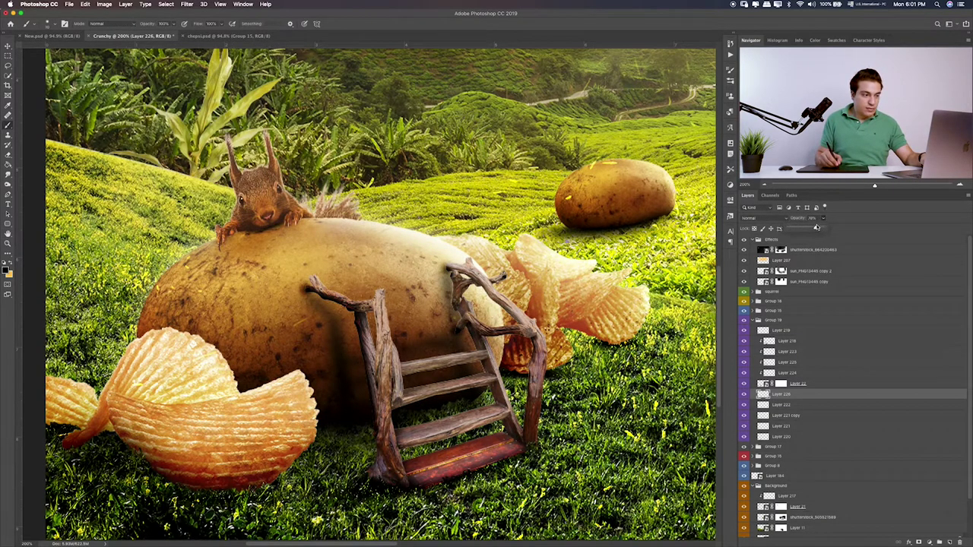
{"action": "left_click_drag", "start_coordinate": [816, 228], "coordinate": [813, 228]}
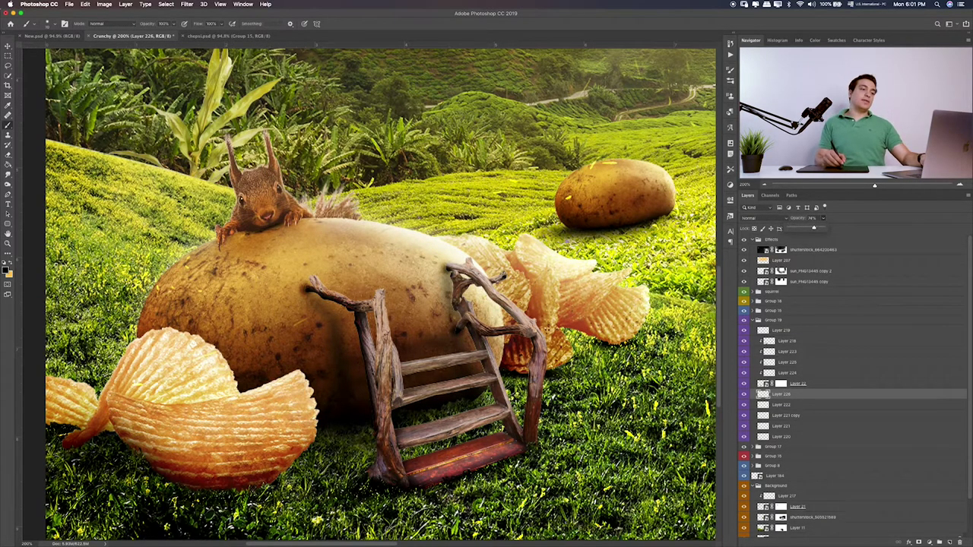
{"action": "left_click", "coordinate": [760, 218]}
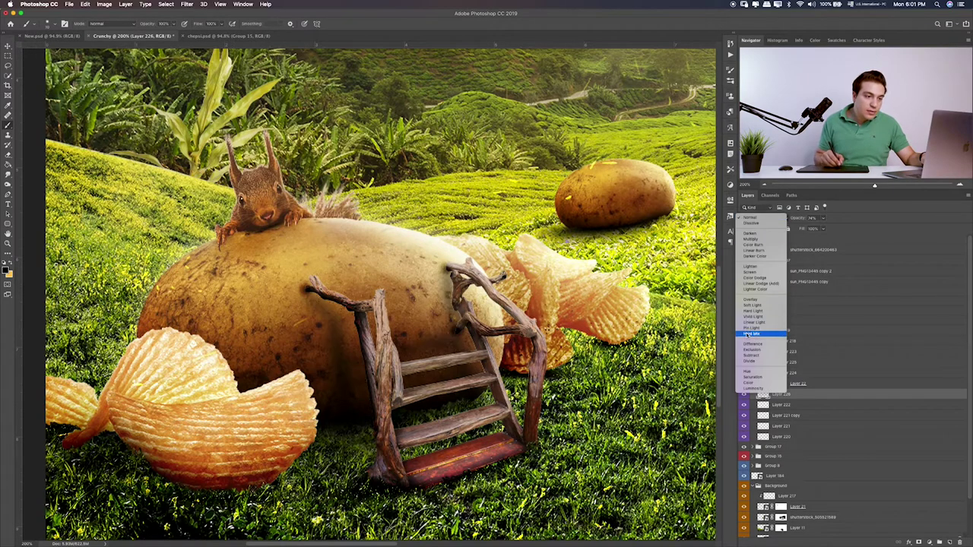
{"action": "left_click", "coordinate": [769, 305]}
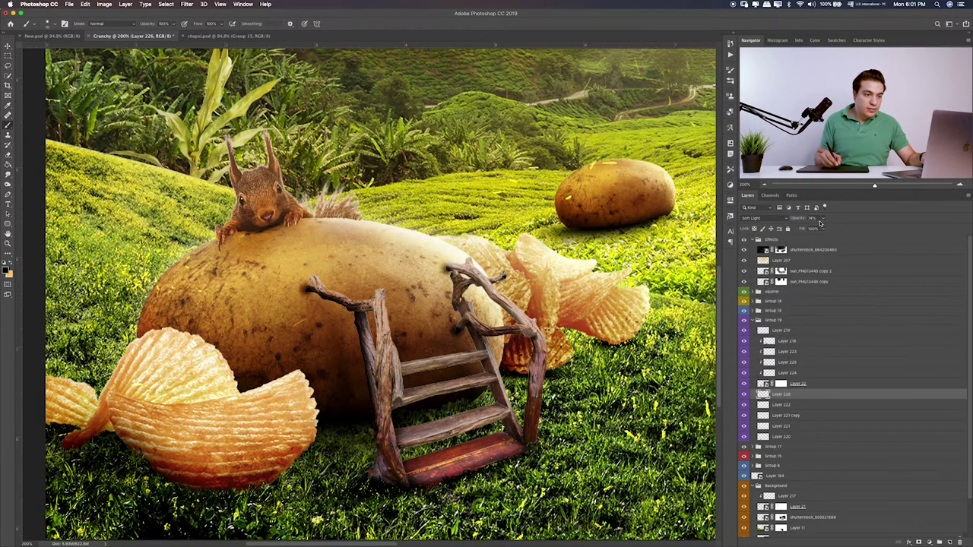
{"action": "left_click", "coordinate": [822, 219]}
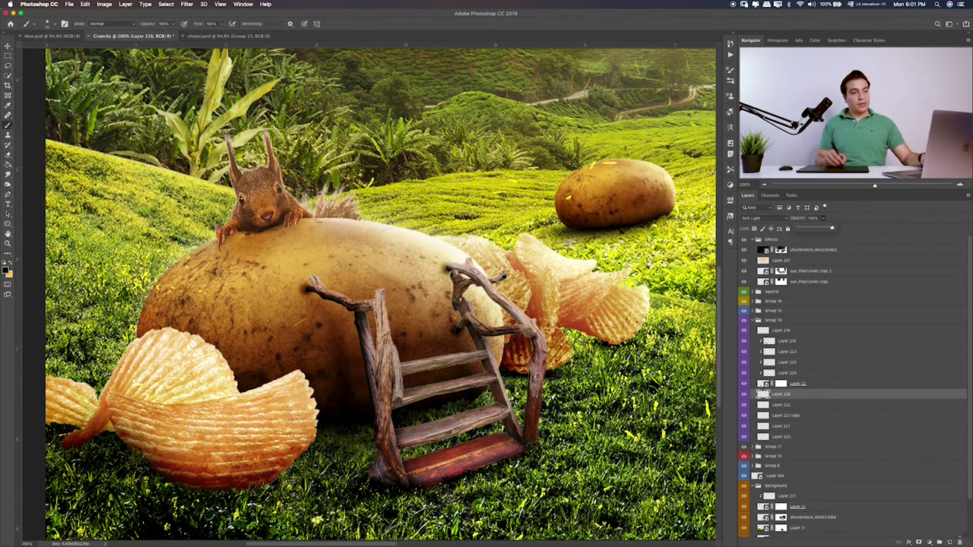
- Add a new layer above Layer 22 and paint dark shadow across the ladder's lower rungs
{"action": "left_click", "coordinate": [824, 385]}
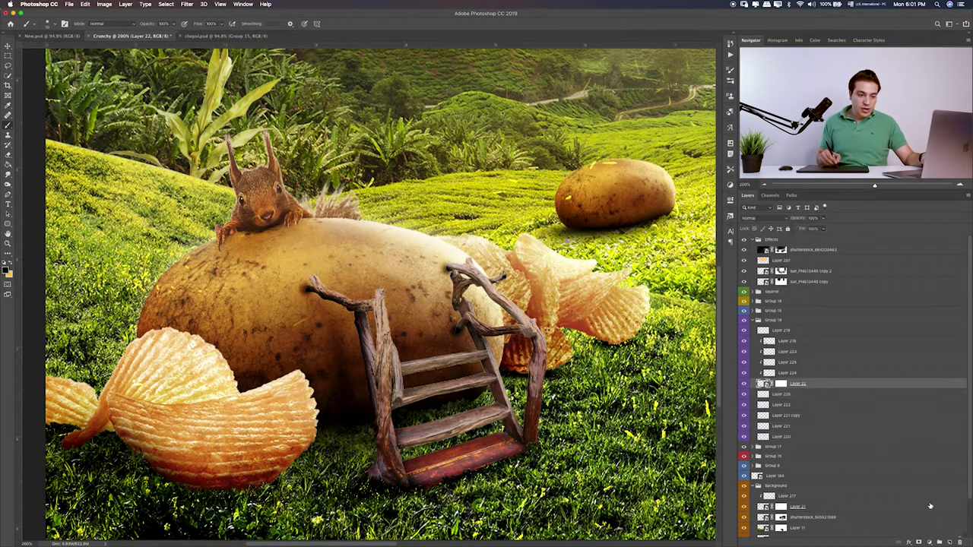
{"action": "left_click", "coordinate": [951, 543]}
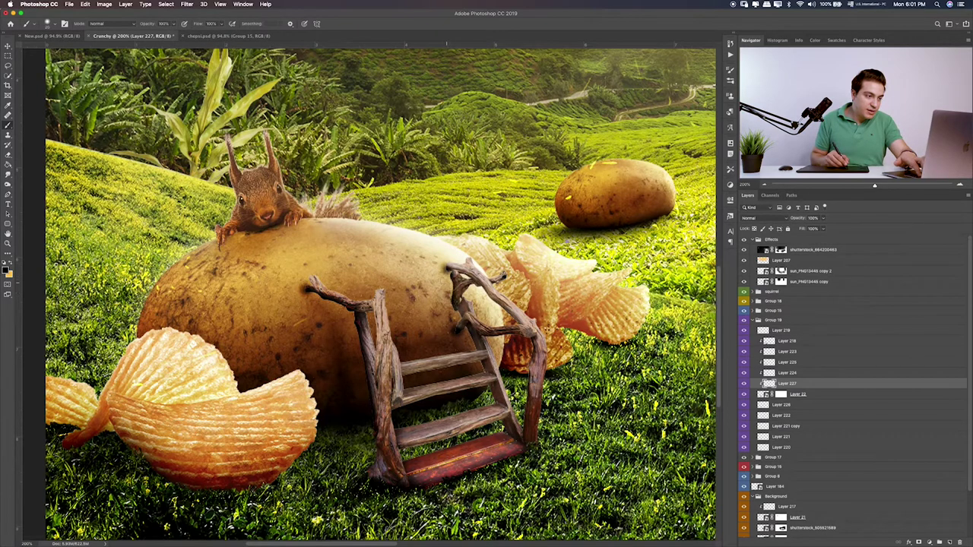
{"action": "mouse_move", "coordinate": [450, 263]}
{"action": "left_mouse_down"}
{"action": "mouse_move", "coordinate": [473, 342]}
{"action": "mouse_move", "coordinate": [371, 354]}
{"action": "left_mouse_up"}
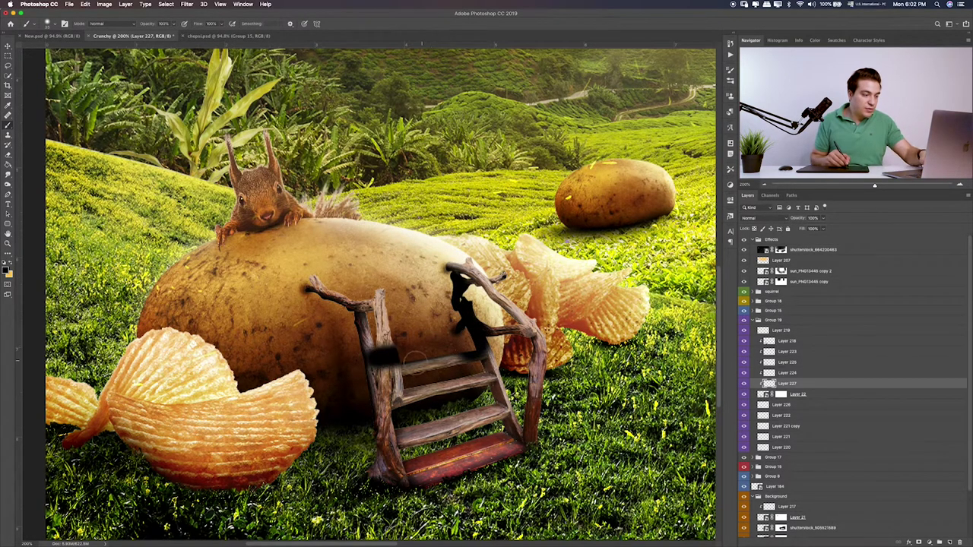
{"action": "key", "text": "ctrl+z"}
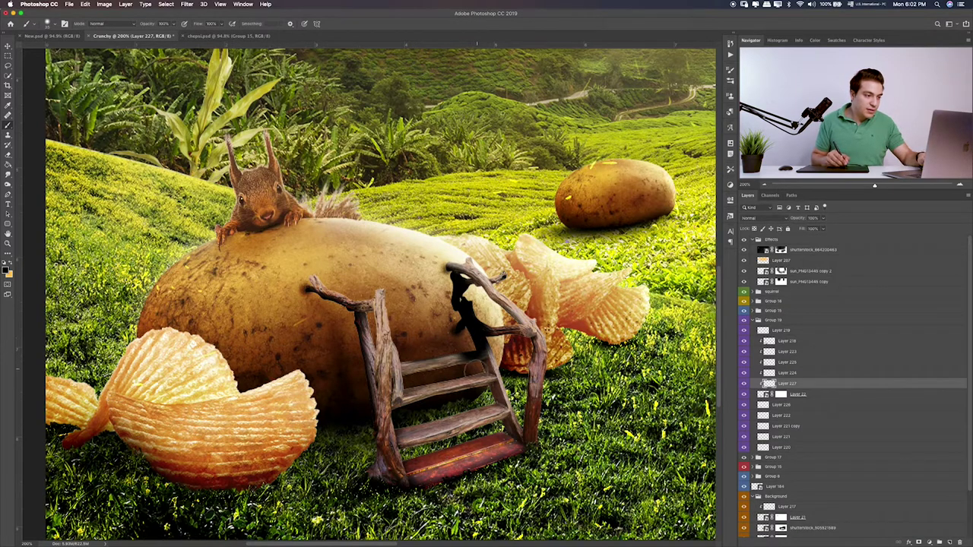
{"action": "left_click_drag", "start_coordinate": [494, 396], "coordinate": [399, 422]}
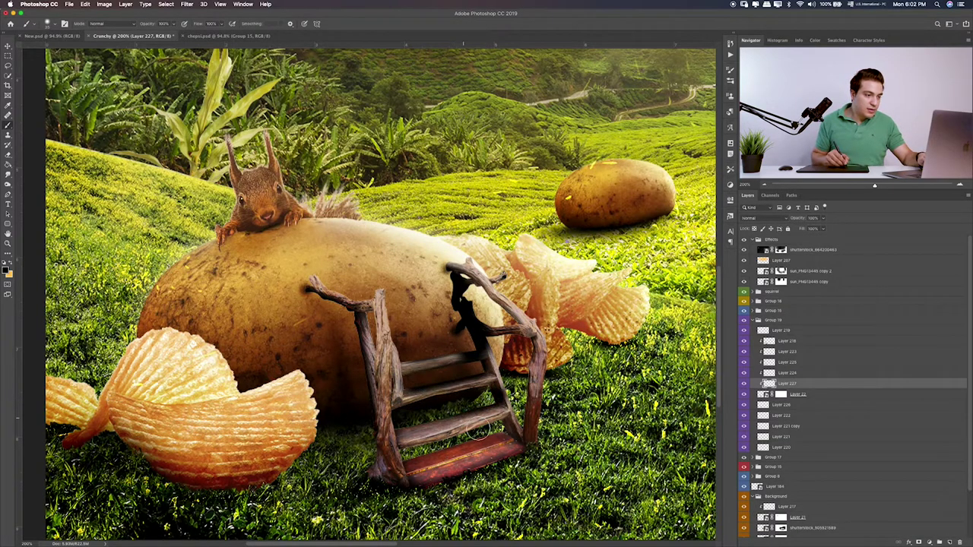
{"action": "left_click_drag", "start_coordinate": [372, 384], "coordinate": [374, 444]}
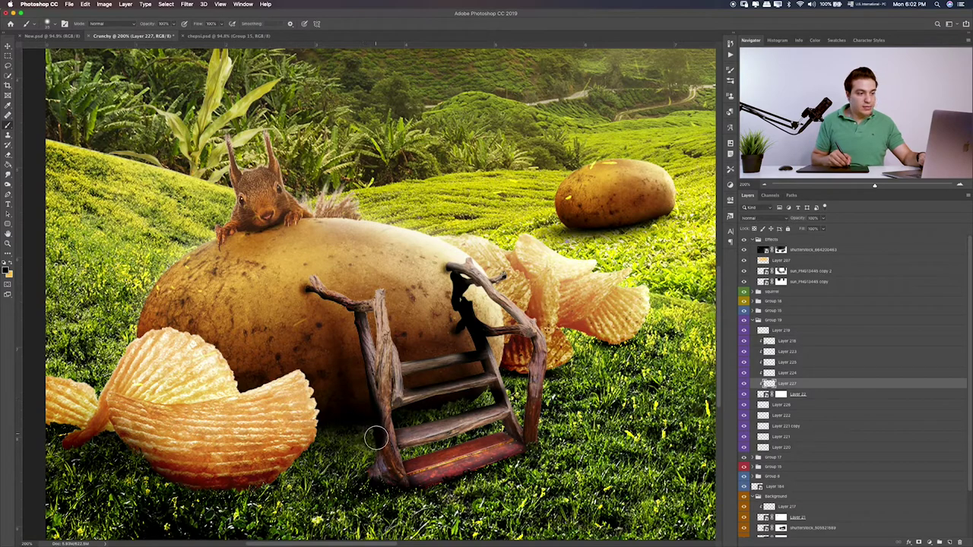
{"action": "key", "text": "ctrl+z"}
- Cycle the new shadow layer's blend mode through Overlay and settle on Soft Light
{"action": "key", "text": "v"}
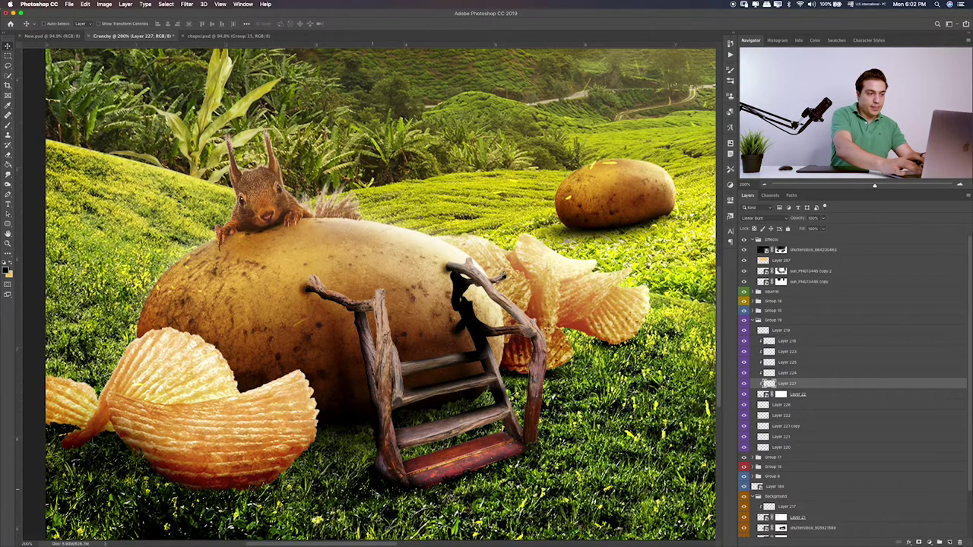
{"action": "key", "text": "alt+shift+d"}
{"action": "key", "text": "alt+shift+o"}
{"action": "key", "text": "alt+shift+f"}
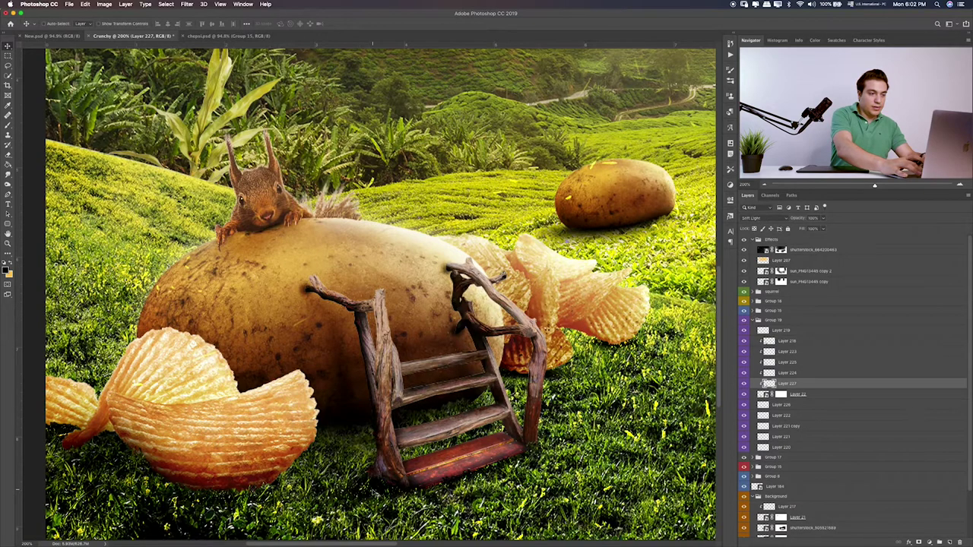
{"action": "key", "text": "e"}
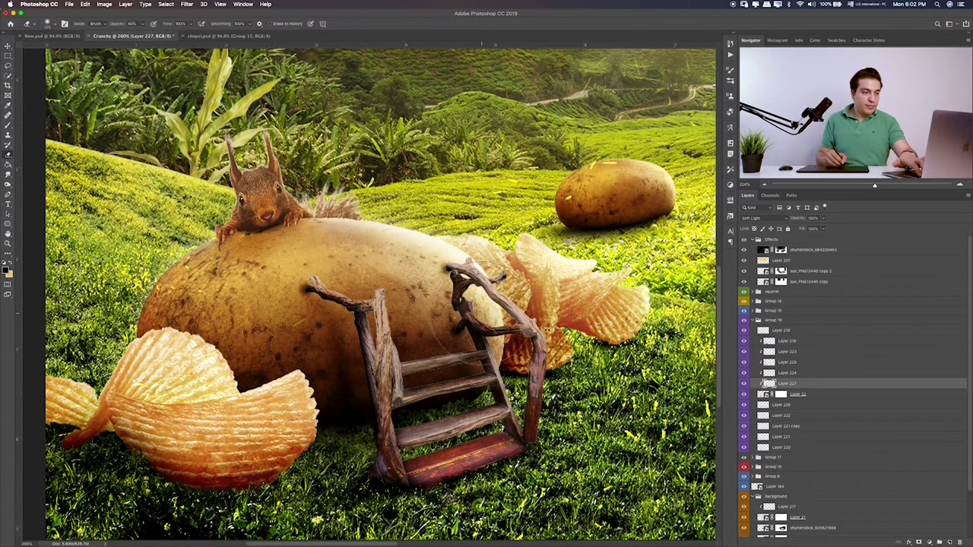
{"action": "left_click", "coordinate": [844, 395]}
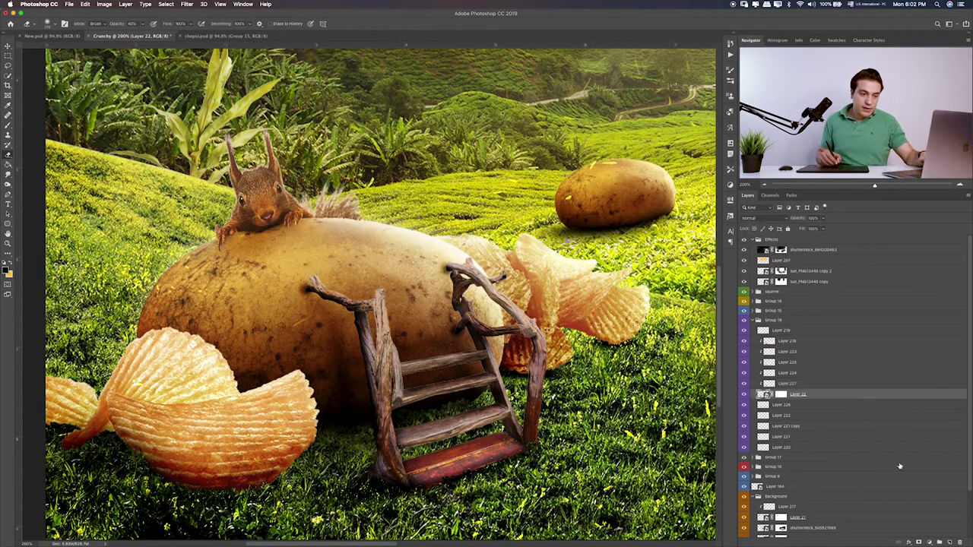
- On a new layer, paint orange over the ladder's posts and rungs and blend it in Soft Light
{"action": "left_click", "coordinate": [948, 539]}
{"action": "key", "text": "b"}
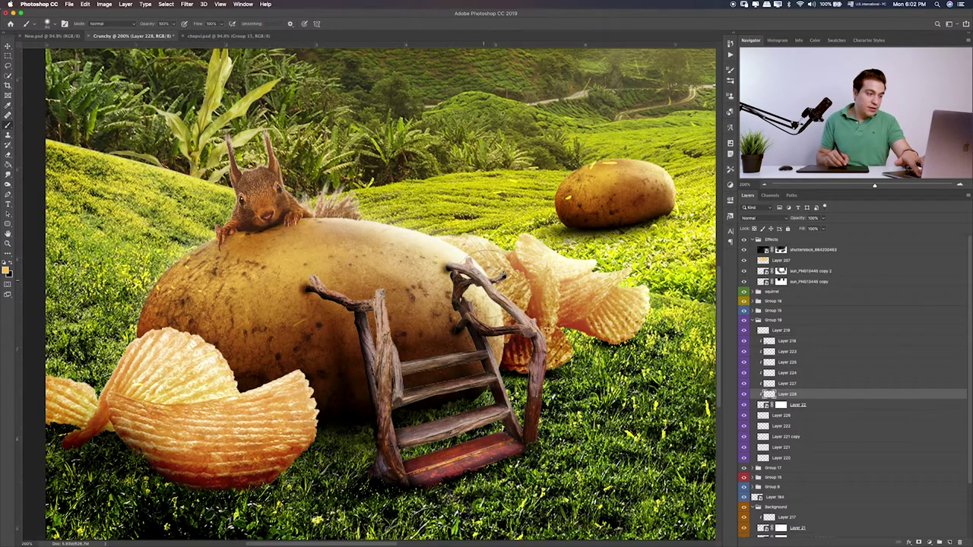
{"action": "left_click_drag", "start_coordinate": [448, 269], "coordinate": [532, 335]}
{"action": "mouse_move", "coordinate": [308, 287]}
{"action": "left_mouse_down"}
{"action": "mouse_move", "coordinate": [373, 346]}
{"action": "mouse_move", "coordinate": [532, 441]}
{"action": "left_mouse_up"}
{"action": "left_click_drag", "start_coordinate": [410, 434], "coordinate": [525, 403]}
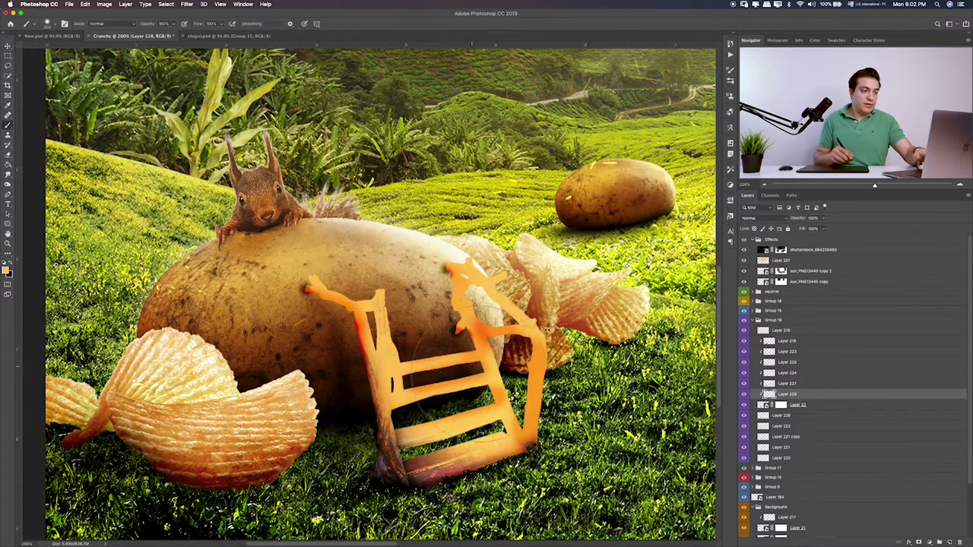
{"action": "key", "text": "v"}
{"action": "key", "text": "alt+shift+b"}
{"action": "key", "text": "shift+plus"}
{"action": "key", "text": "shift+plus"}
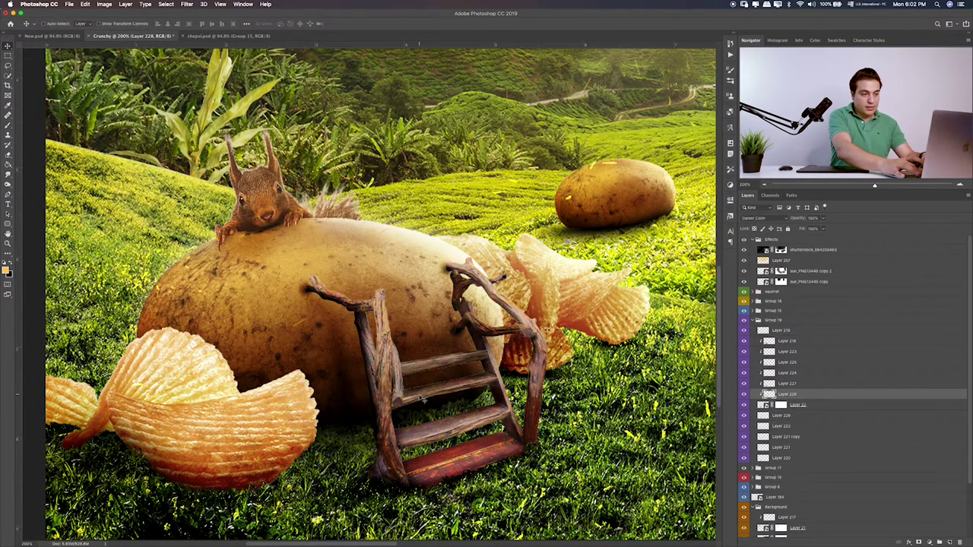
{"action": "key", "text": "shift+plus"}
{"action": "key", "text": "shift+plus"}
{"action": "key", "text": "shift+plus"}
{"action": "key", "text": "shift+plus"}
{"action": "key", "text": "shift+plus"}
{"action": "key", "text": "shift+plus"}
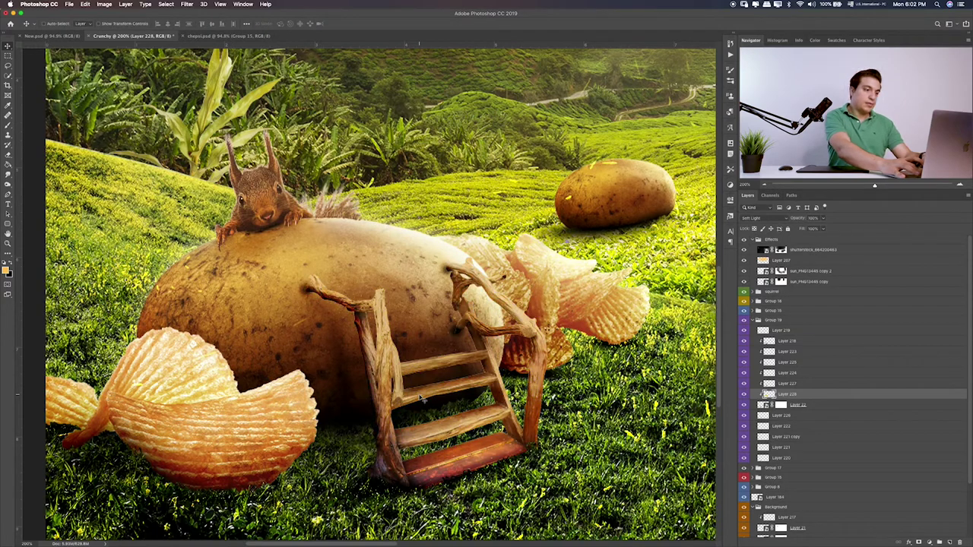
- Fit the composition in view, lower the orange layer's opacity slightly, and toggle Layer 226 to compare
{"action": "key", "text": "ctrl+0"}
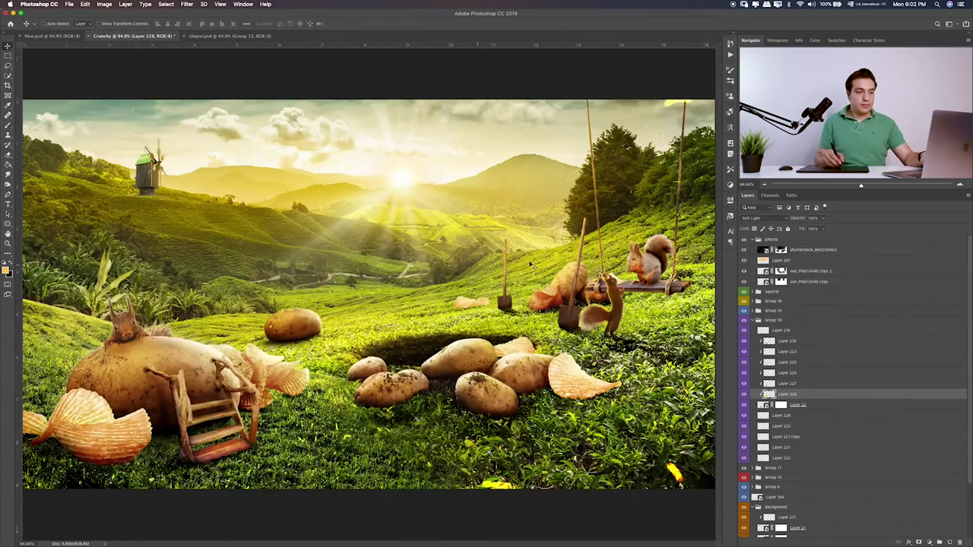
{"action": "left_click", "coordinate": [825, 219]}
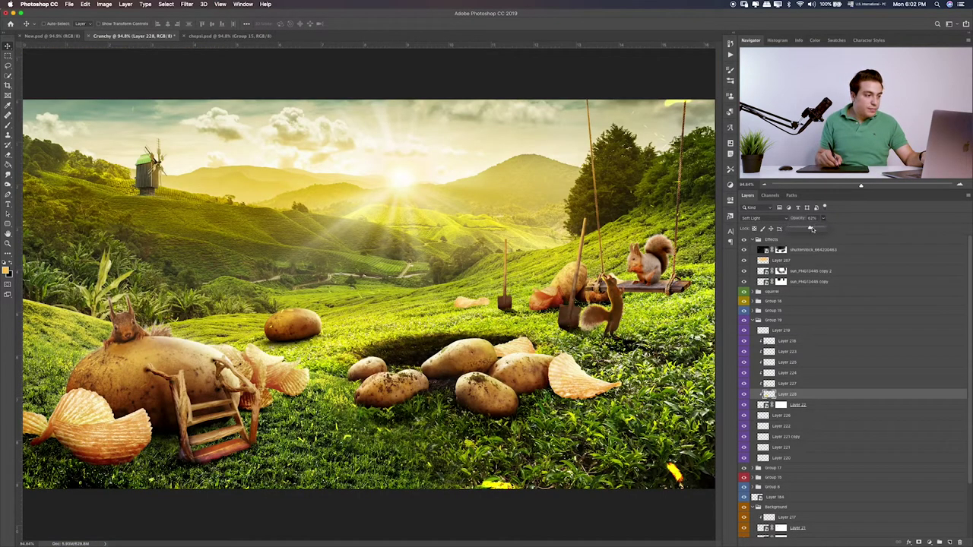
{"action": "left_click_drag", "start_coordinate": [812, 229], "coordinate": [810, 229]}
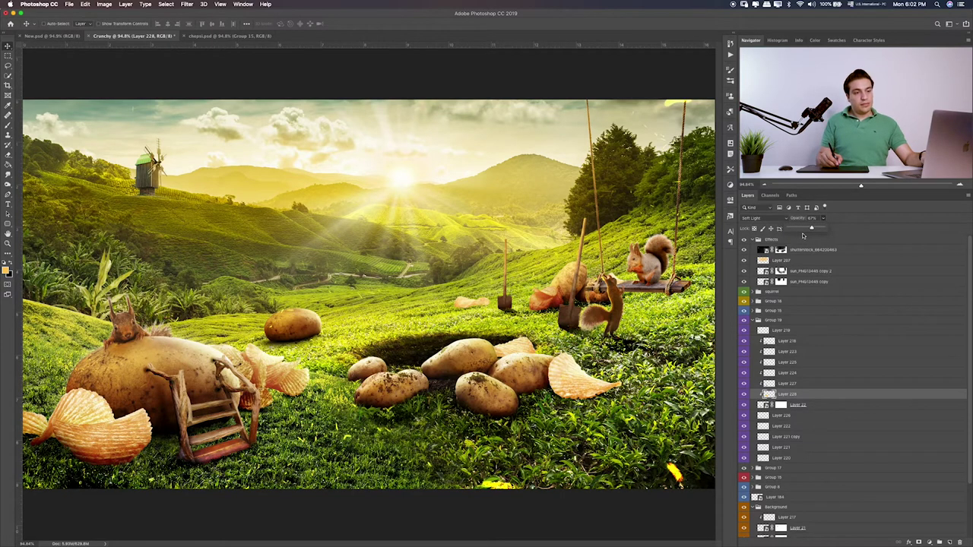
{"action": "left_click", "coordinate": [7, 56]}
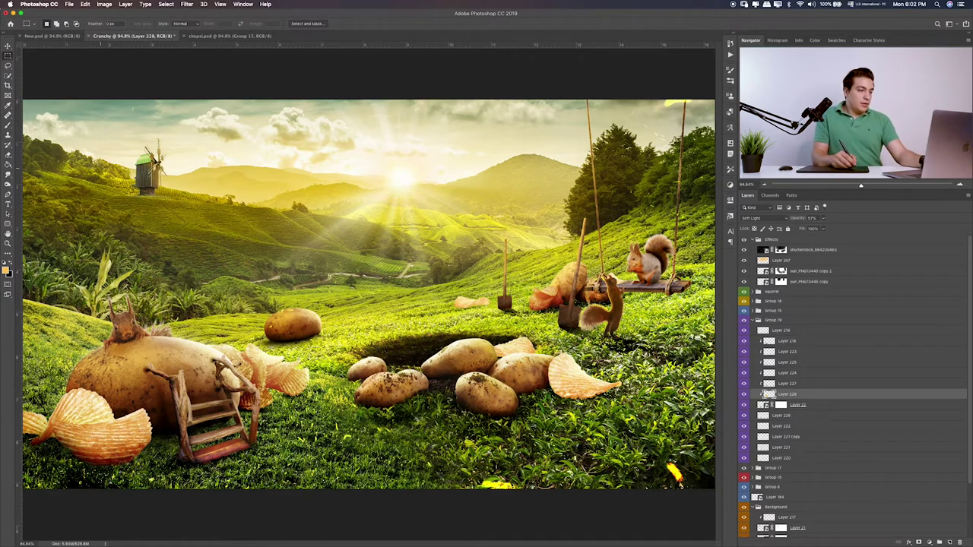
{"action": "left_click", "coordinate": [744, 416]}
{"action": "left_click", "coordinate": [744, 416]}
- Duplicate Layer 226 and set the copy's opacity to about 46%
{"action": "left_click", "coordinate": [764, 416]}
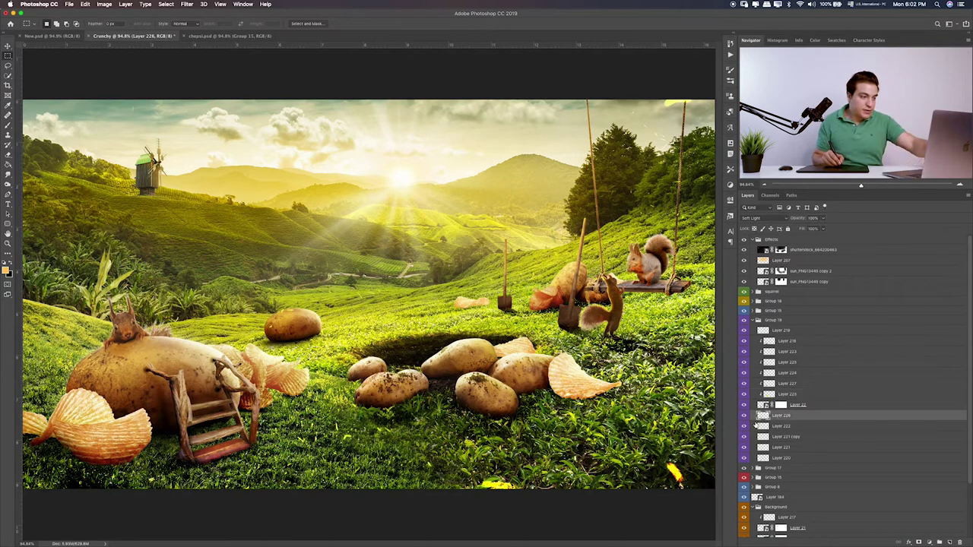
{"action": "key", "text": "ctrl+j"}
{"action": "left_click", "coordinate": [824, 218]}
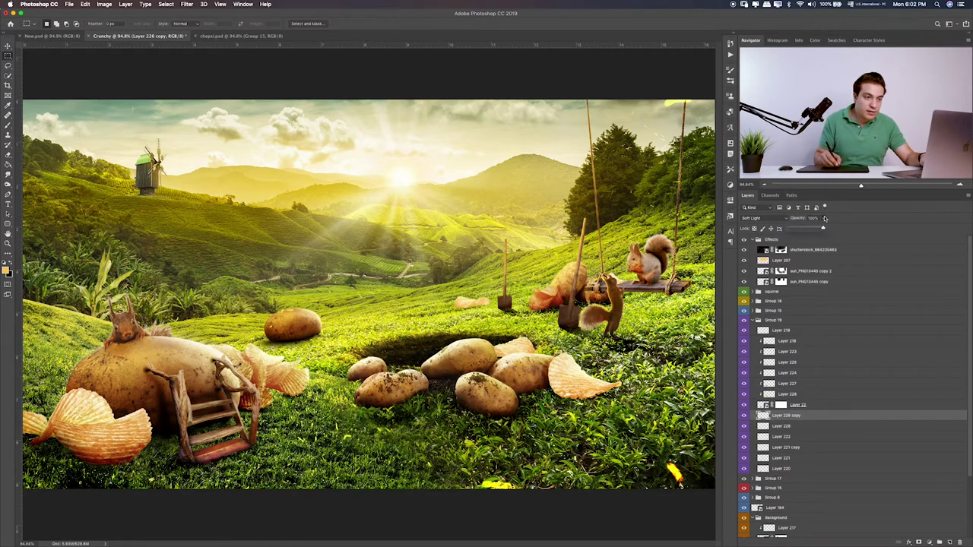
{"action": "left_click", "coordinate": [805, 229]}
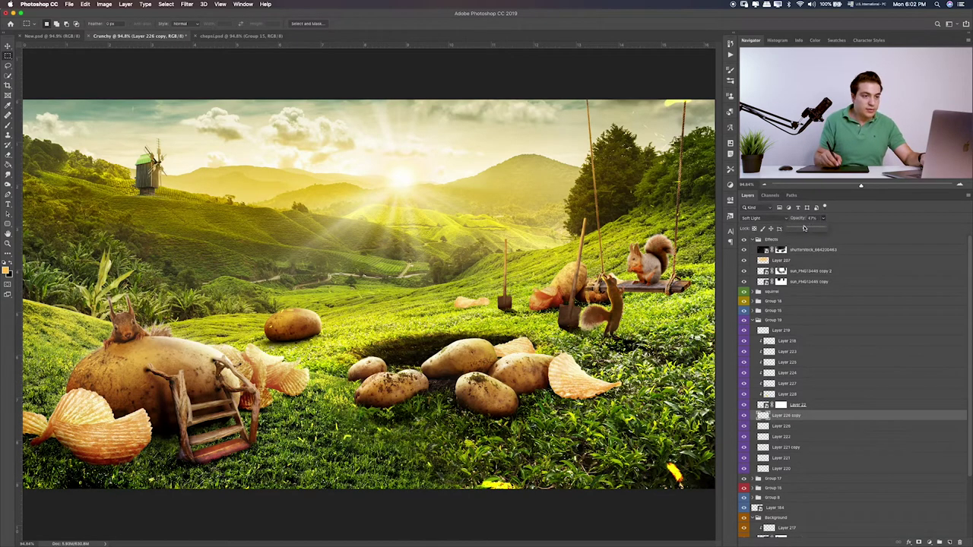
{"action": "left_click", "coordinate": [745, 417]}
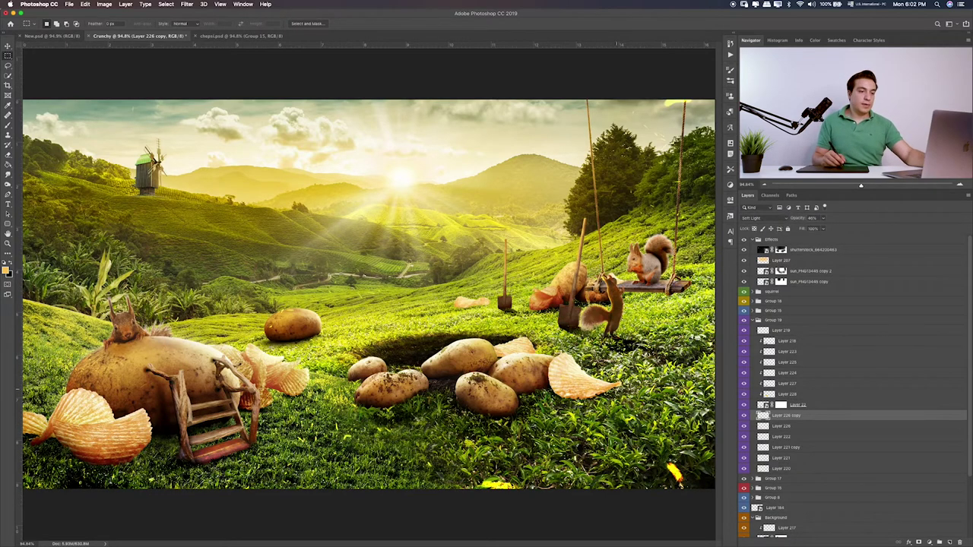
{"action": "key", "text": "super+Tab"}
{"action": "left_click", "coordinate": [774, 322]}
- Open Final Tree Effect.psd in Photoshop from the project folder and close the chepsi document
{"action": "left_click", "coordinate": [758, 321]}
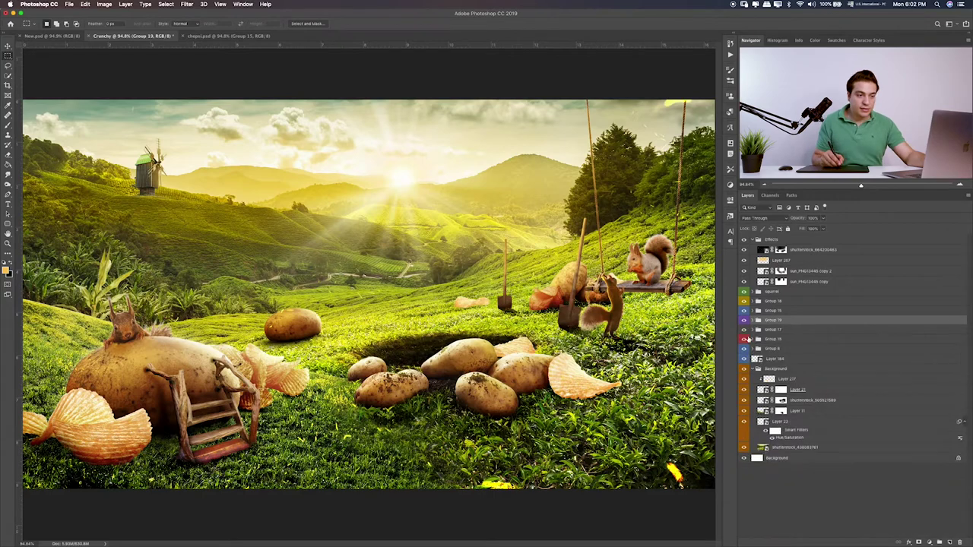
{"action": "key", "text": "super+Tab"}
{"action": "left_click", "coordinate": [533, 171]}
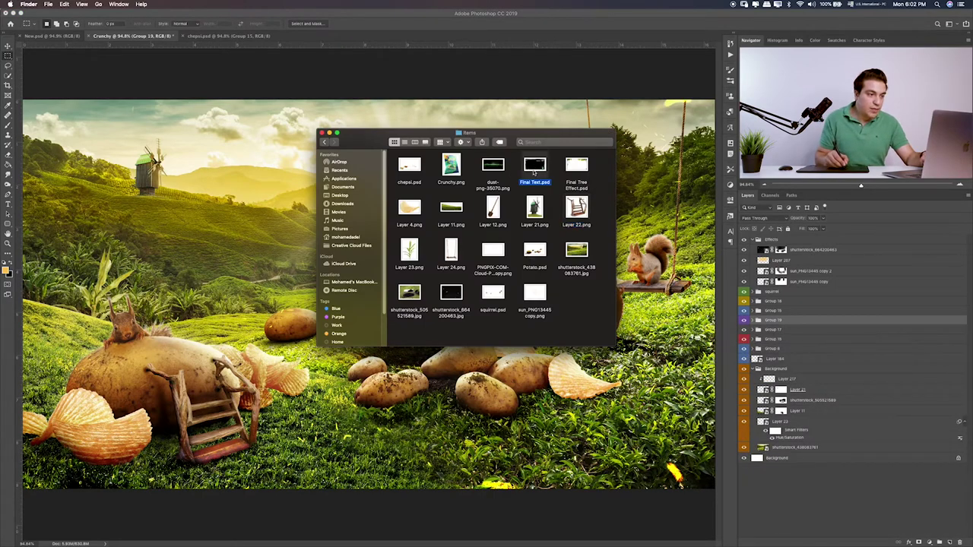
{"action": "key", "text": "space"}
{"action": "key", "text": "space"}
{"action": "left_click", "coordinate": [580, 168]}
{"action": "key", "text": "space"}
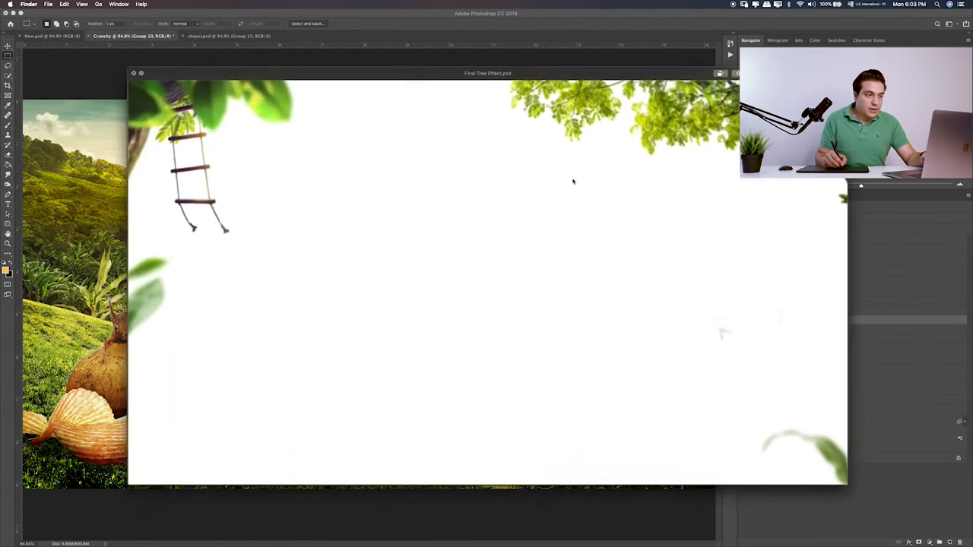
{"action": "key", "text": "space"}
{"action": "left_click_drag", "start_coordinate": [580, 168], "coordinate": [225, 39]}
{"action": "key", "text": "super+Tab"}
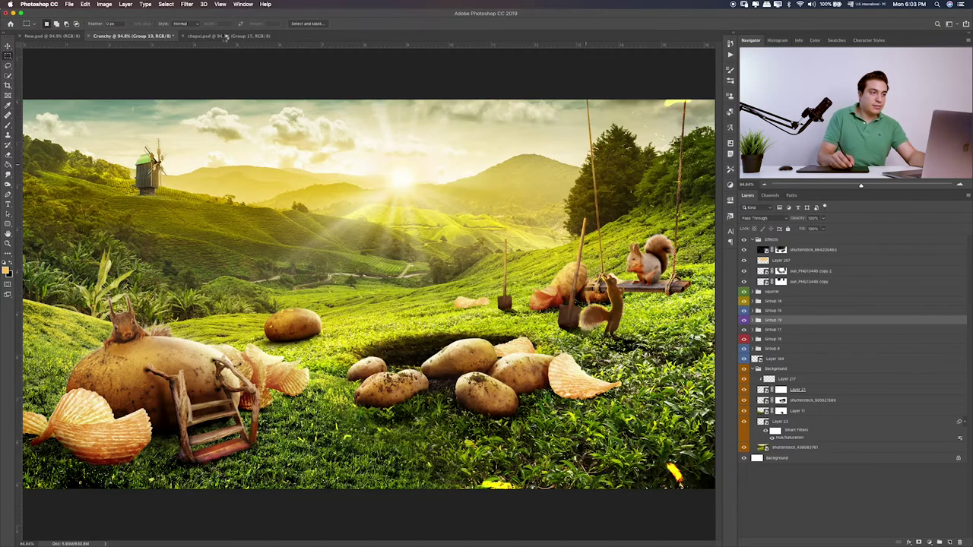
{"action": "left_click", "coordinate": [226, 37]}
{"action": "key", "text": "super+w"}
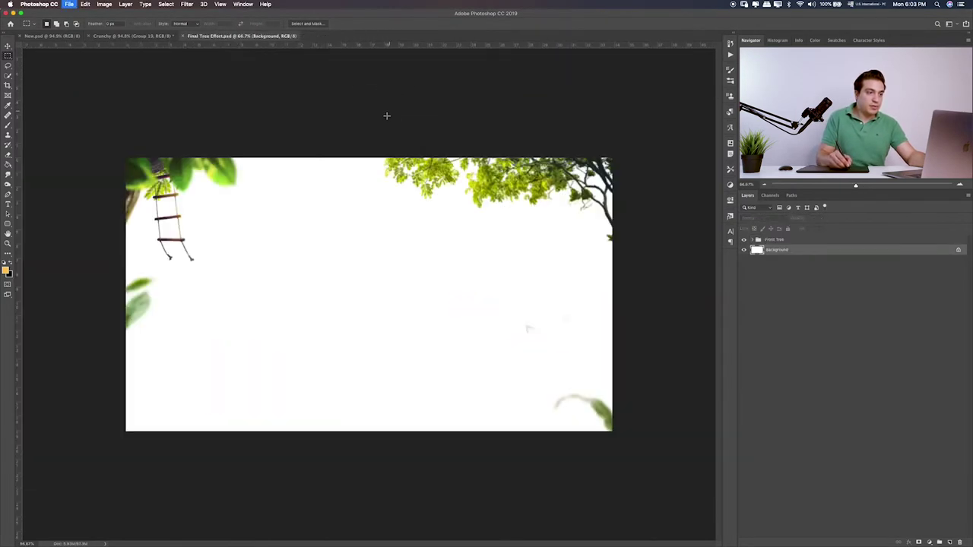
- Copy the Front Tree group from Final Tree Effect into the Crunchy document
{"action": "key", "text": "super+0"}
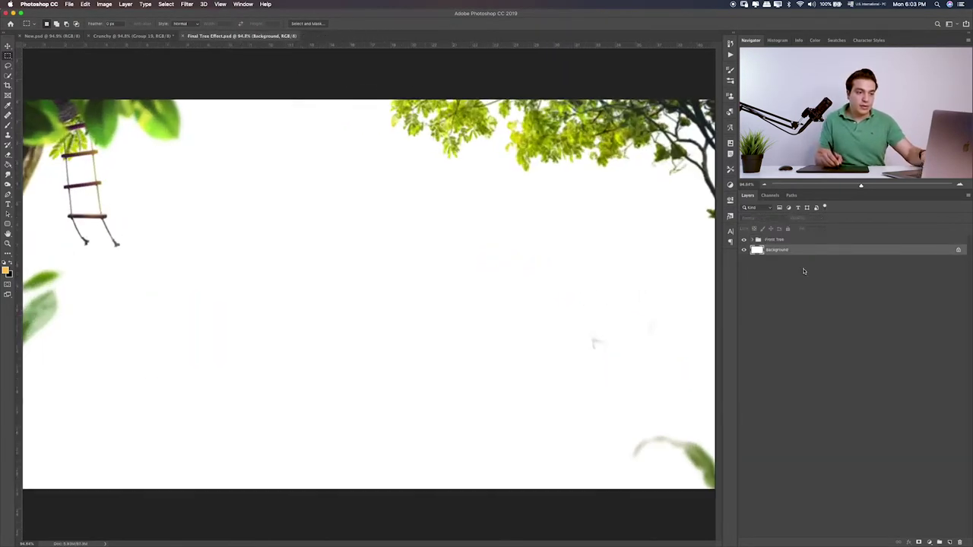
{"action": "left_click", "coordinate": [786, 241]}
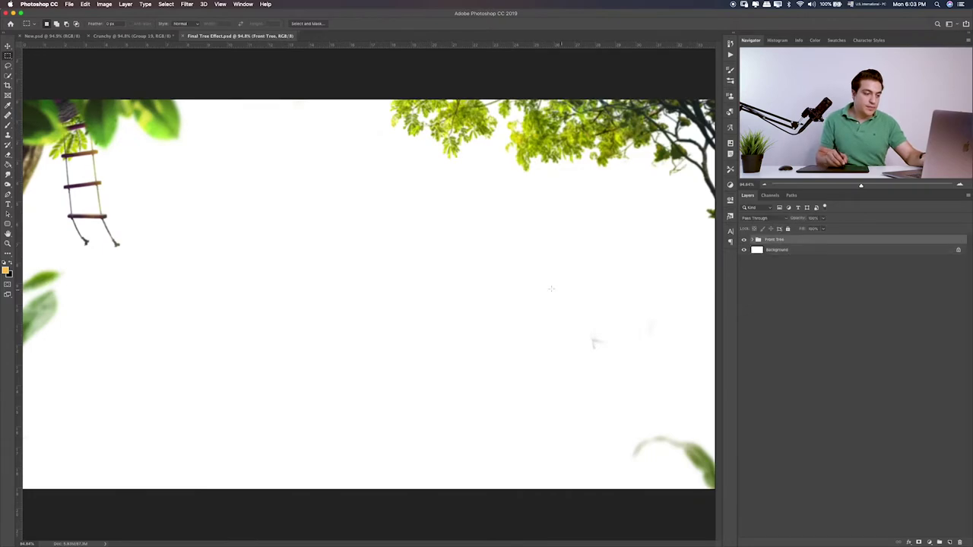
{"action": "left_click", "coordinate": [146, 36]}
{"action": "left_click", "coordinate": [793, 295]}
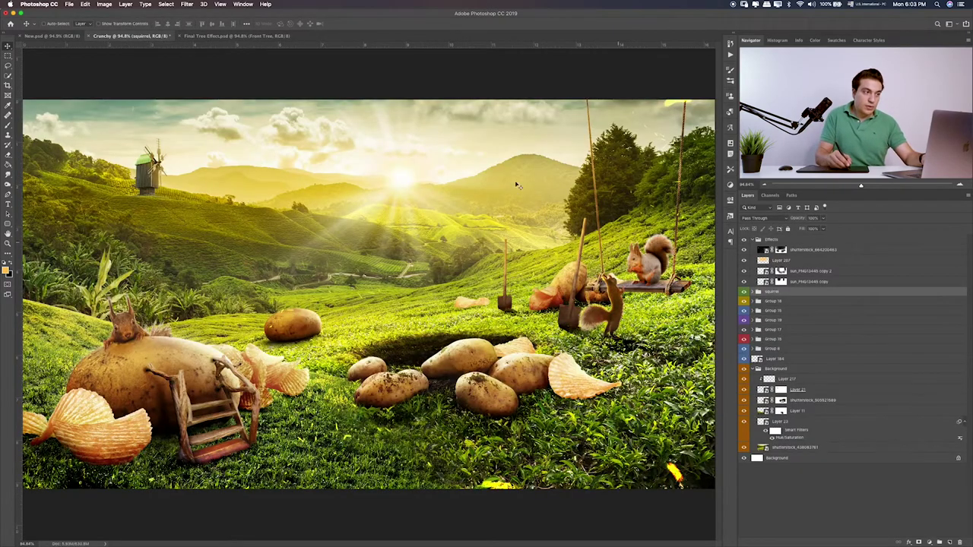
{"action": "left_click", "coordinate": [236, 36]}
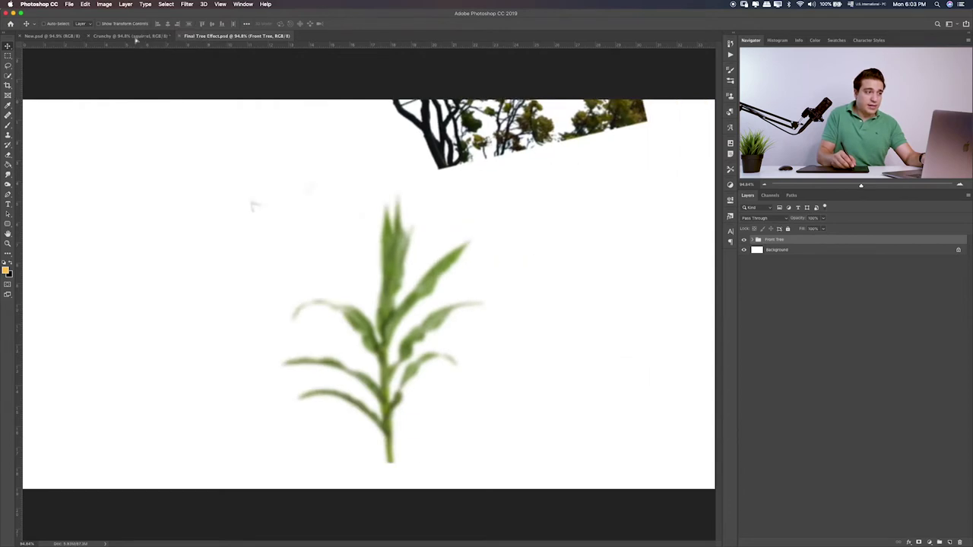
{"action": "left_click", "coordinate": [137, 37]}
{"action": "left_click_drag", "start_coordinate": [227, 105], "coordinate": [227, 107]}
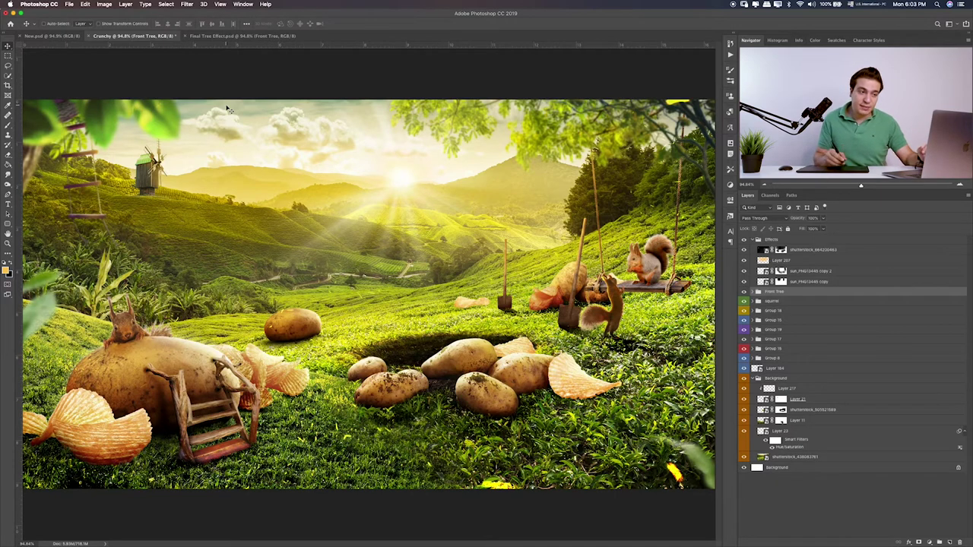
{"action": "left_click", "coordinate": [752, 239]}
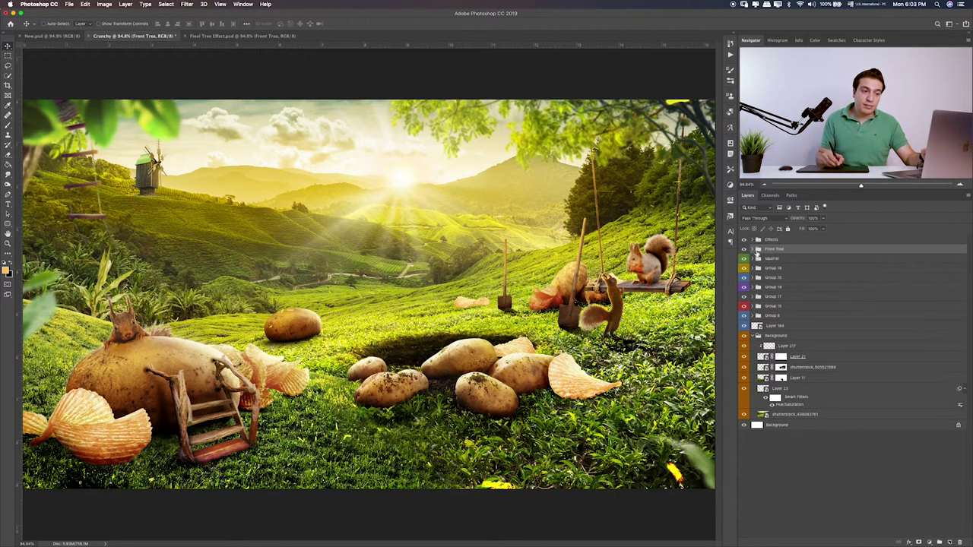
{"action": "left_click", "coordinate": [744, 249]}
{"action": "left_click", "coordinate": [744, 248]}
{"action": "left_click", "coordinate": [752, 250]}
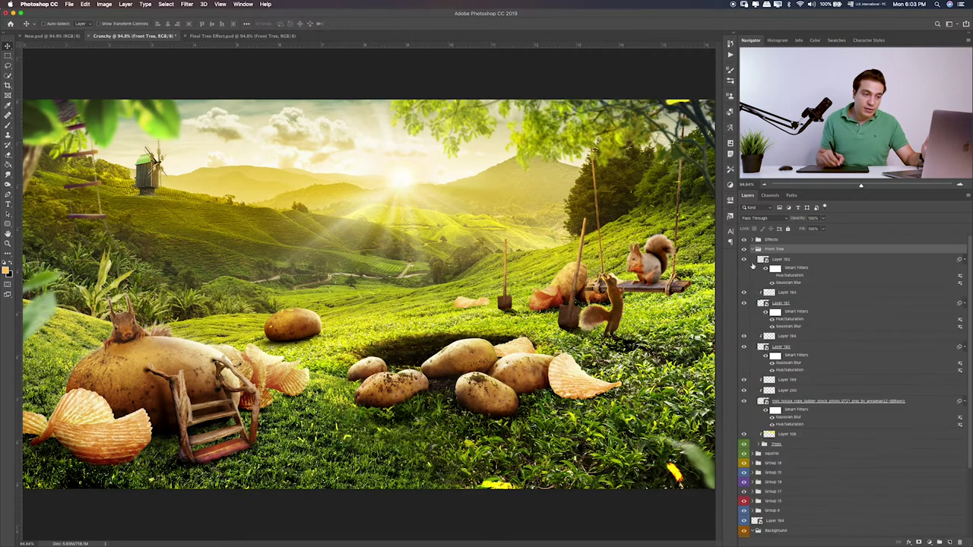
{"action": "left_click", "coordinate": [744, 259]}
{"action": "left_click", "coordinate": [744, 259]}
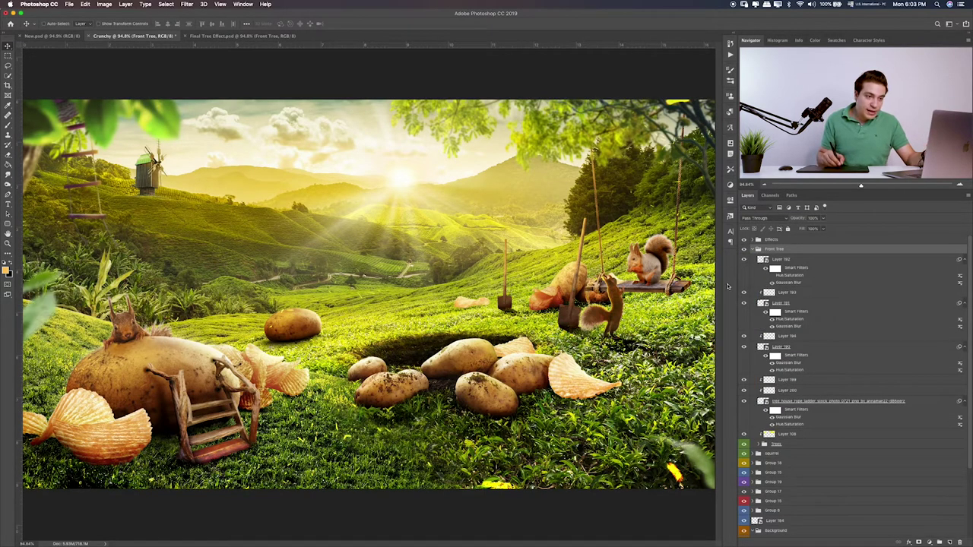
{"action": "left_click", "coordinate": [744, 303]}
{"action": "left_click", "coordinate": [744, 303]}
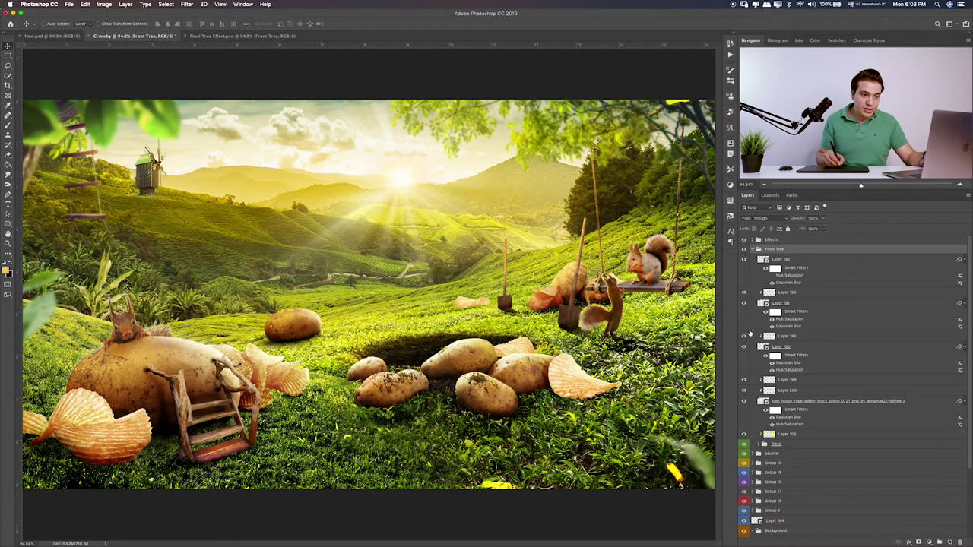
{"action": "left_click", "coordinate": [744, 348]}
{"action": "left_click", "coordinate": [744, 347]}
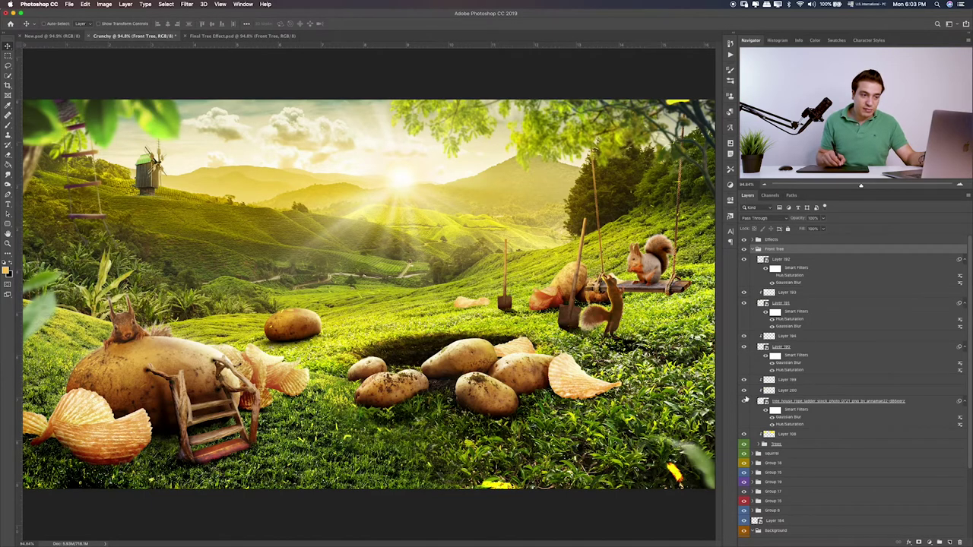
{"action": "left_click", "coordinate": [744, 400]}
{"action": "left_click", "coordinate": [744, 401]}
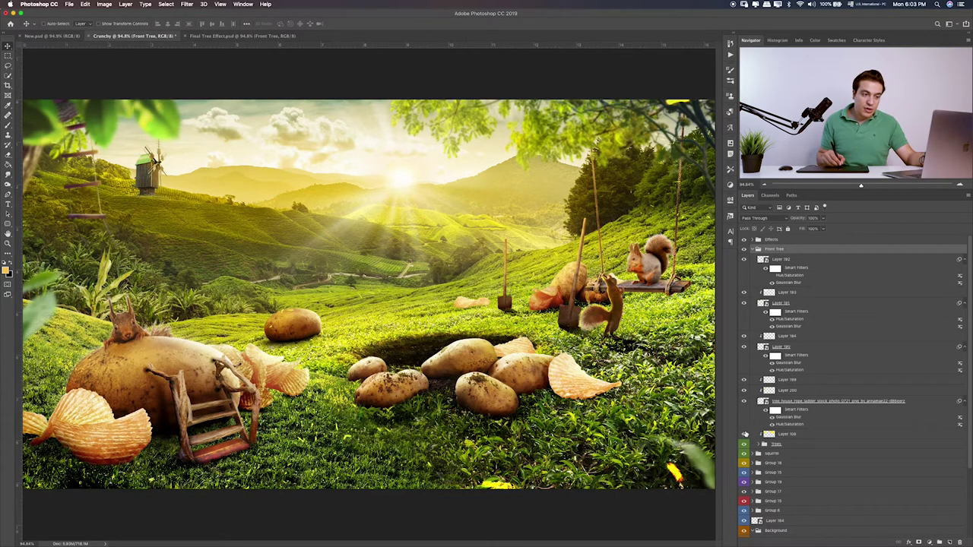
{"action": "left_click", "coordinate": [745, 433]}
{"action": "left_click", "coordinate": [745, 433]}
{"action": "left_click", "coordinate": [744, 444]}
{"action": "left_click", "coordinate": [744, 444]}
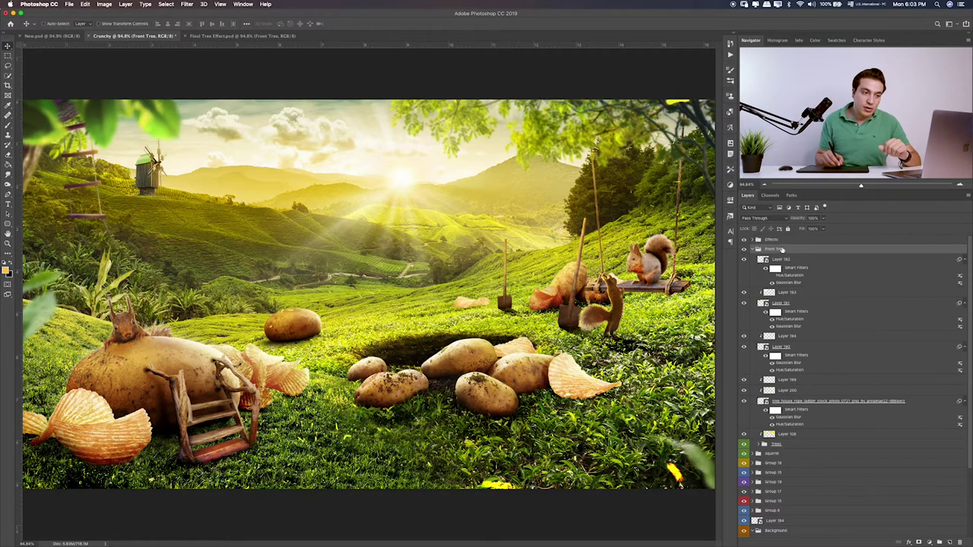
{"action": "left_click", "coordinate": [745, 249]}
{"action": "left_click", "coordinate": [745, 249]}
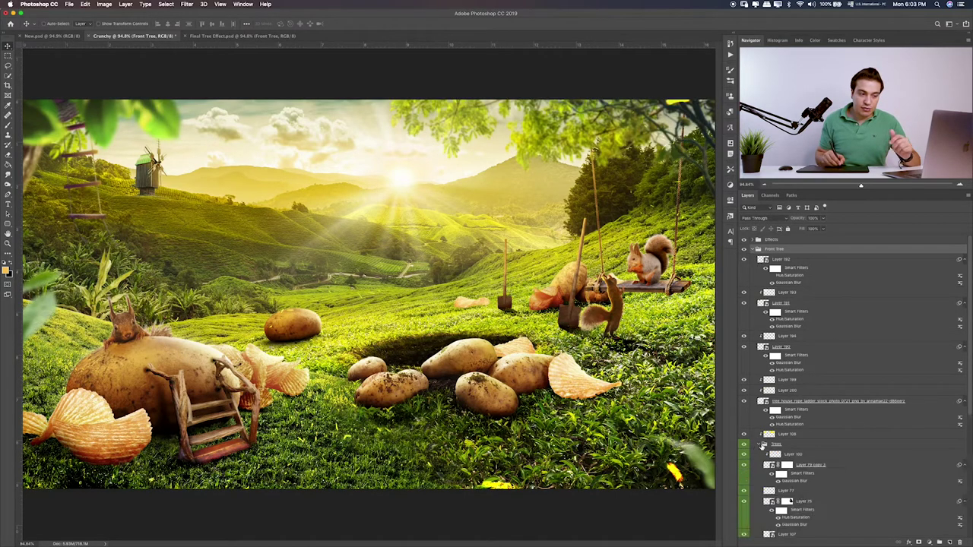
{"action": "left_click", "coordinate": [759, 444]}
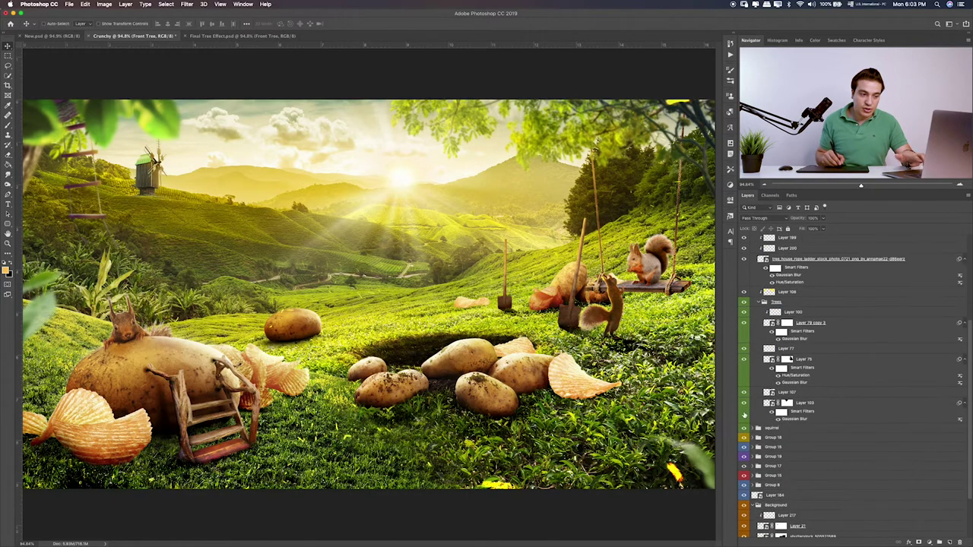
{"action": "left_click", "coordinate": [744, 404]}
{"action": "left_click", "coordinate": [743, 404]}
{"action": "scroll", "coordinate": [758, 380], "scroll_direction": "up", "scroll_amount": 3}
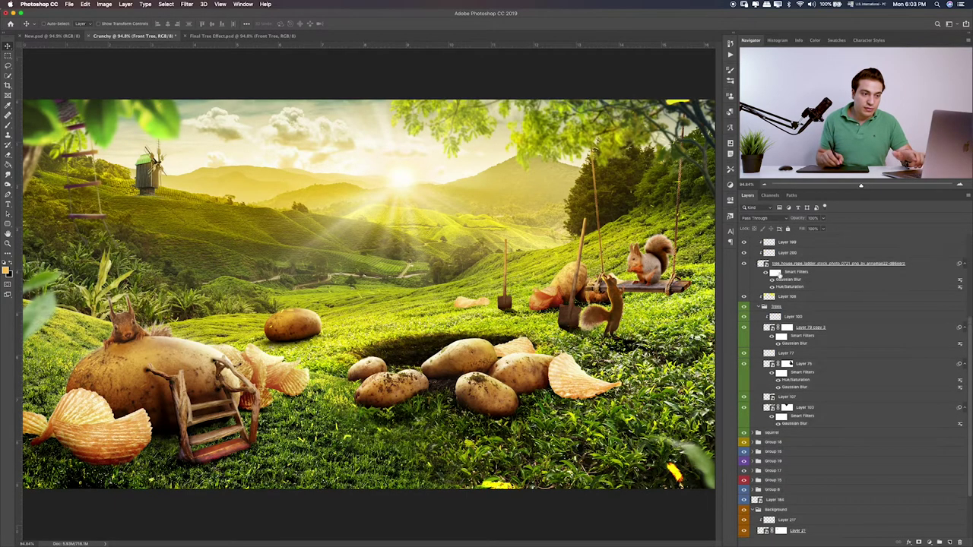
{"action": "scroll", "coordinate": [757, 380], "scroll_direction": "up", "scroll_amount": 2}
{"action": "left_click", "coordinate": [759, 444]}
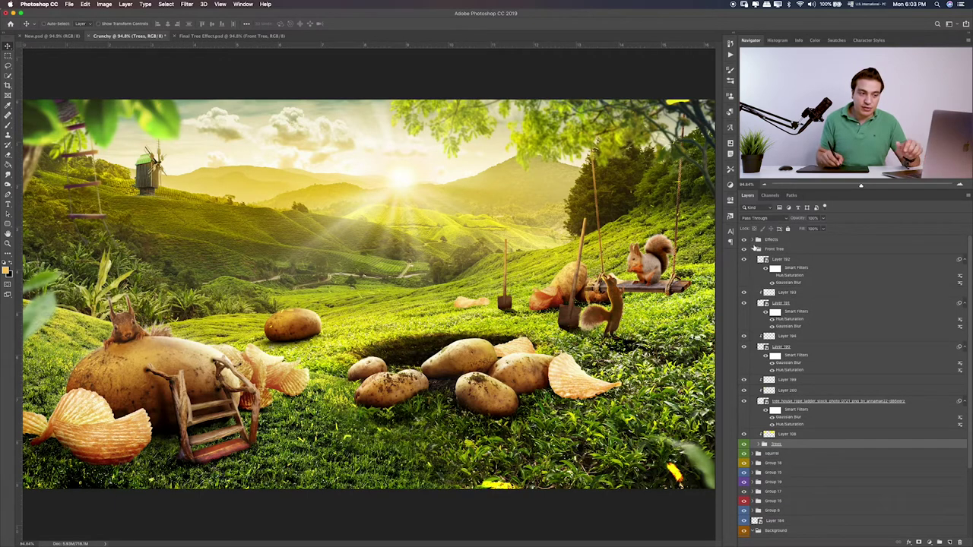
{"action": "left_click", "coordinate": [754, 247]}
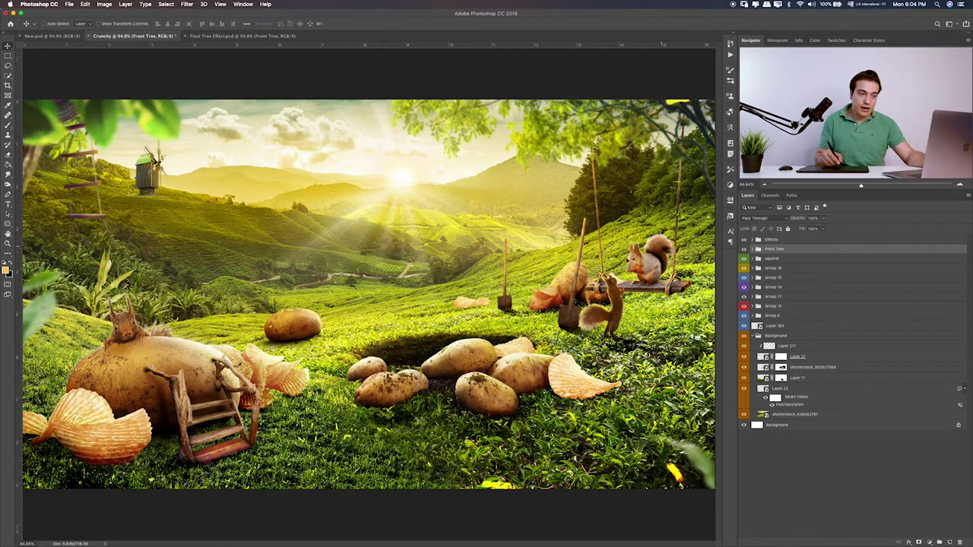
{"action": "left_click", "coordinate": [743, 250]}
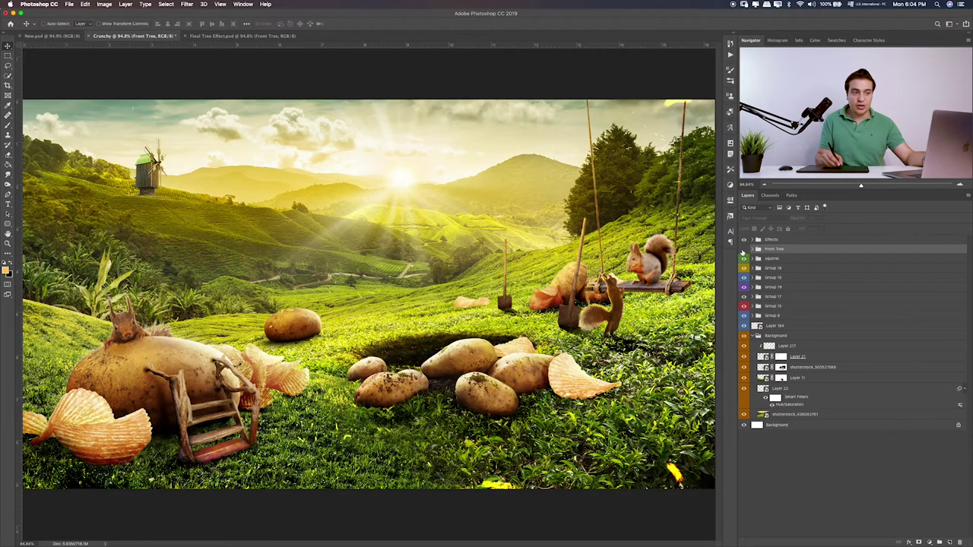
{"action": "left_click", "coordinate": [743, 249]}
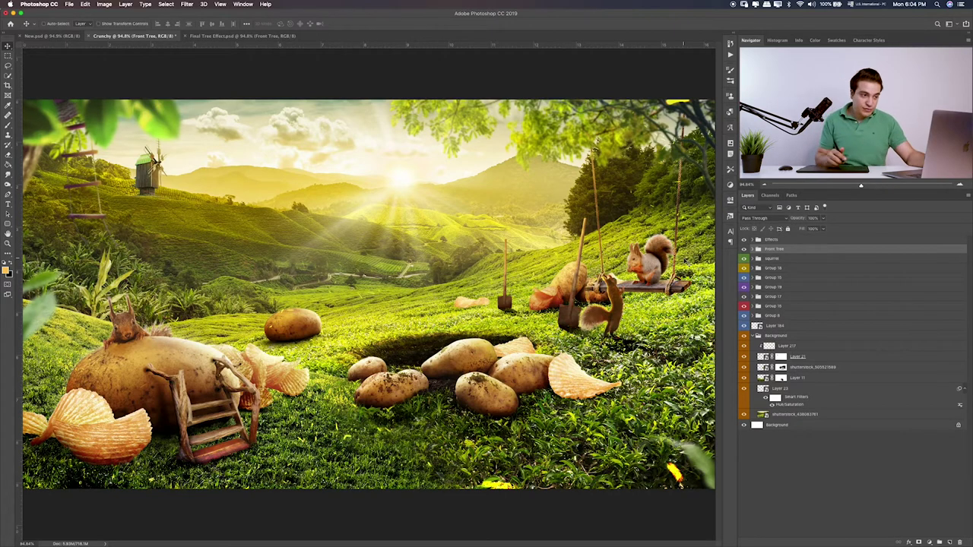
- Place dust-png-35070 into the Crunchy scene and move it into the Effects group
{"action": "key", "text": "super+Tab"}
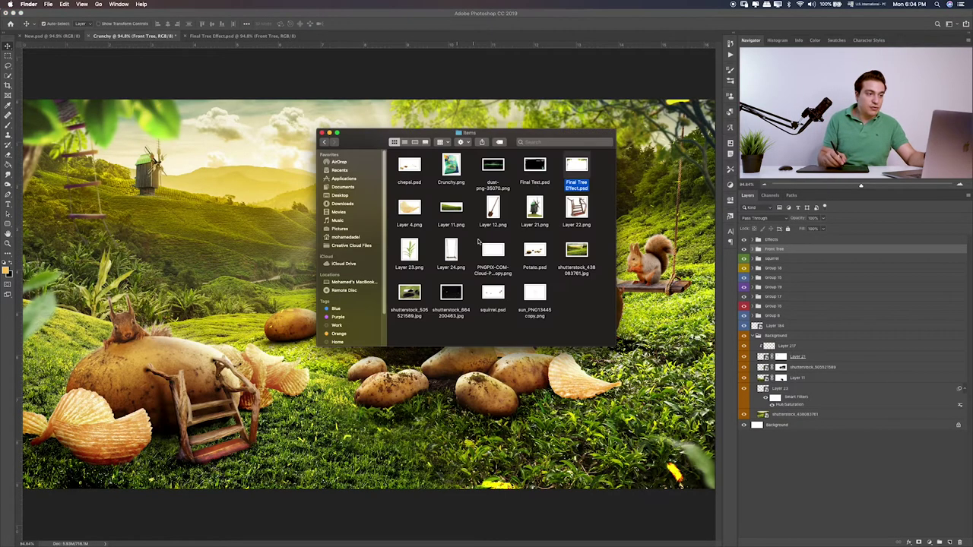
{"action": "left_click", "coordinate": [507, 172]}
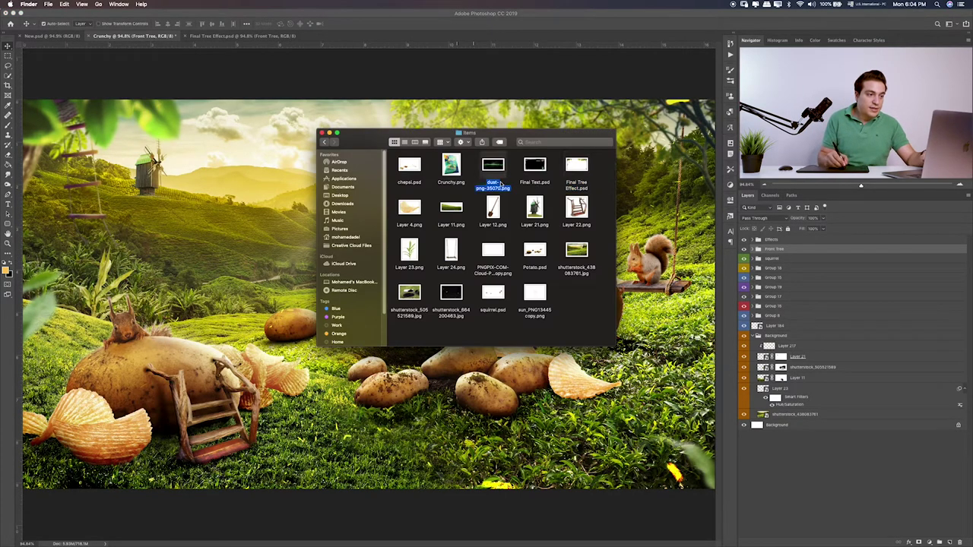
{"action": "key", "text": "space"}
{"action": "key", "text": "space"}
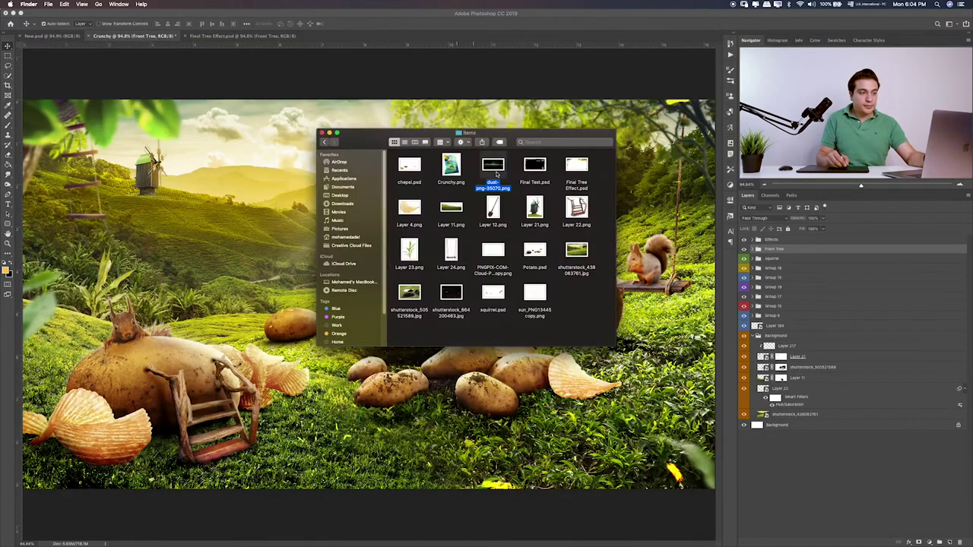
{"action": "left_click_drag", "start_coordinate": [497, 174], "coordinate": [263, 214]}
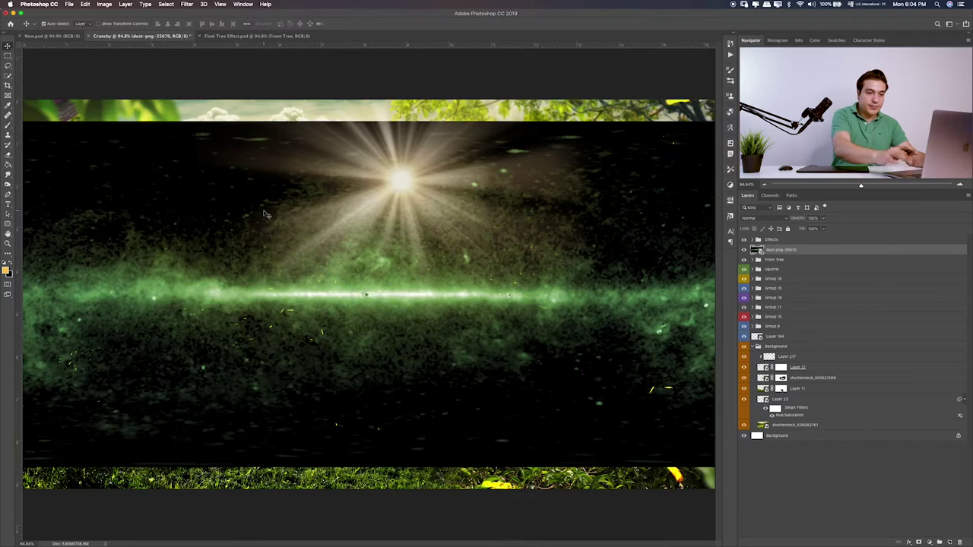
{"action": "key", "text": "ctrl+bracketright"}
{"action": "left_click", "coordinate": [757, 250]}
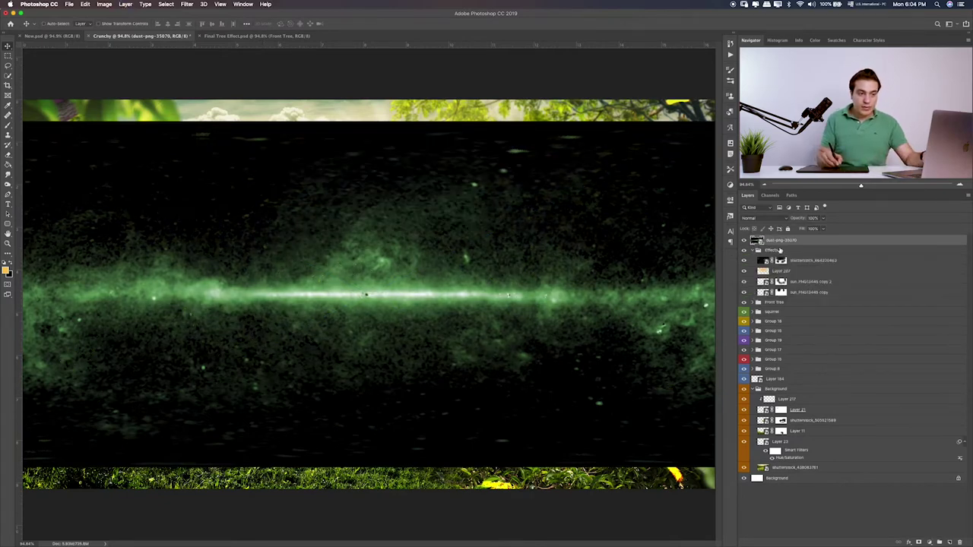
{"action": "left_click_drag", "start_coordinate": [804, 240], "coordinate": [791, 250]}
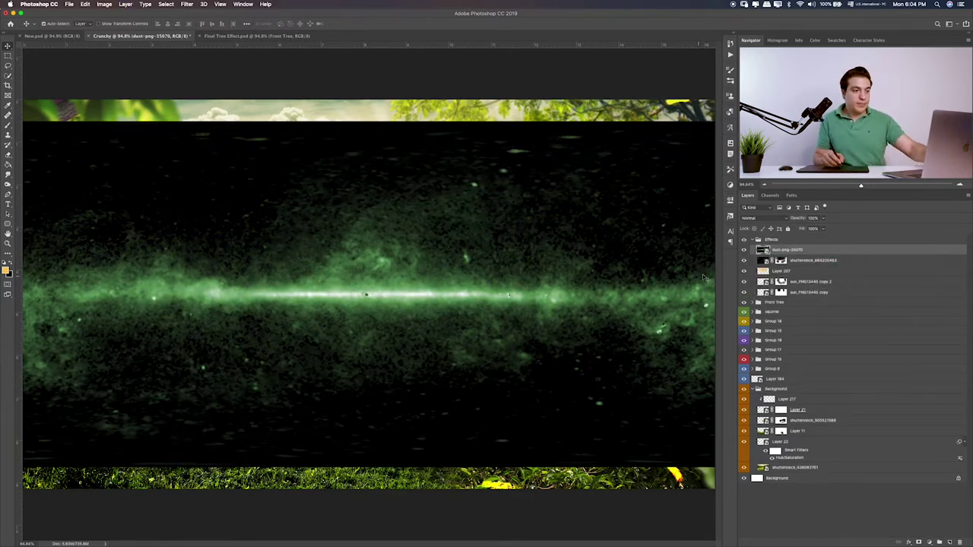
- Scale the dust layer to the full canvas height and blend it in Soft Light at 51% opacity
{"action": "key", "text": "ctrl+t"}
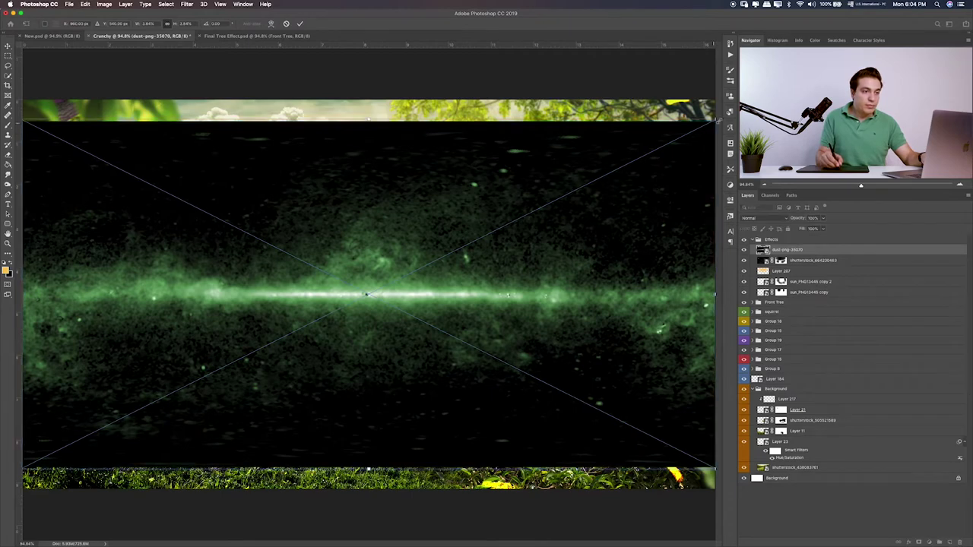
{"action": "left_click_drag", "start_coordinate": [715, 121], "coordinate": [770, 93]}
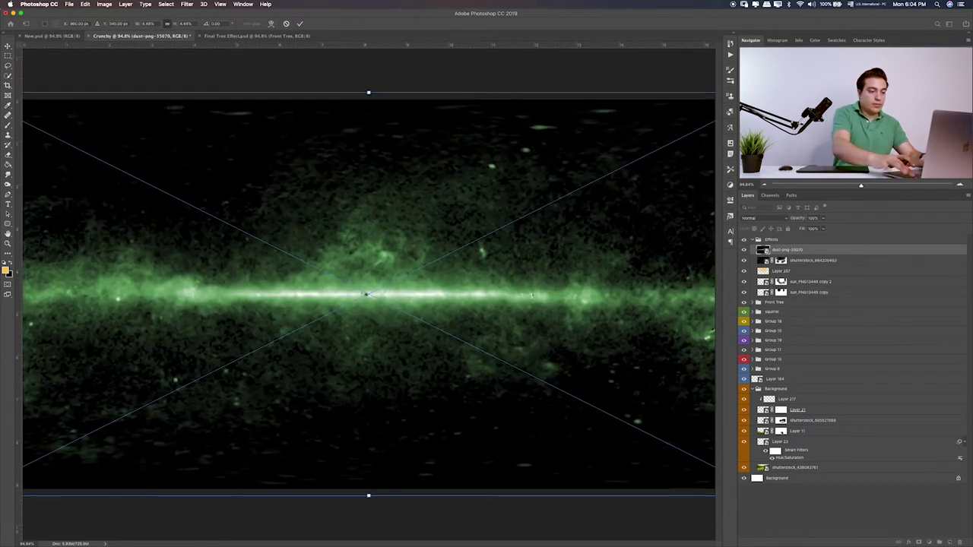
{"action": "key", "text": "Return"}
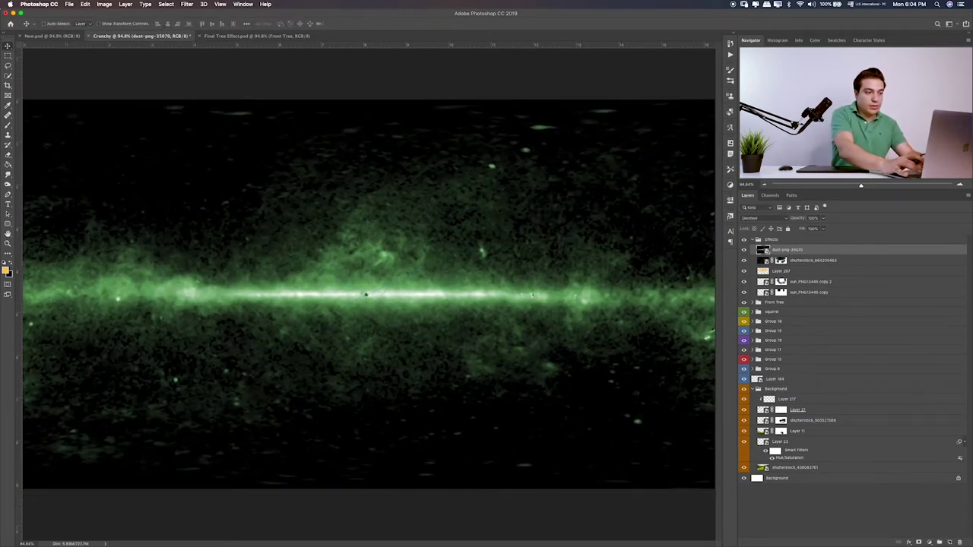
{"action": "key", "text": "shift+equal"}
{"action": "key", "text": "shift+equal"}
{"action": "key", "text": "shift+equal"}
{"action": "key", "text": "shift+equal"}
{"action": "key", "text": "shift+equal"}
{"action": "key", "text": "shift+equal"}
{"action": "key", "text": "shift+equal"}
{"action": "key", "text": "shift+equal"}
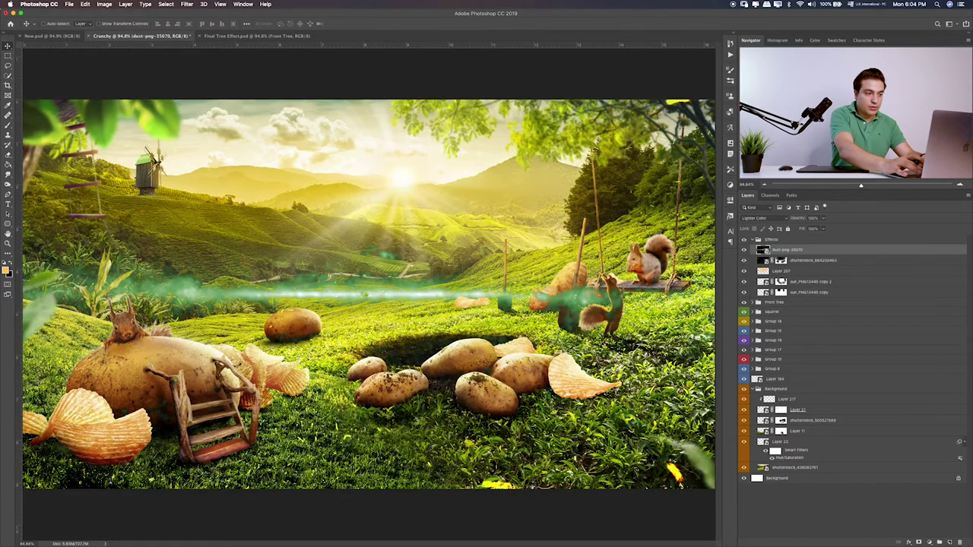
{"action": "key", "text": "shift+equal"}
{"action": "key", "text": "shift+equal"}
{"action": "key", "text": "shift+equal"}
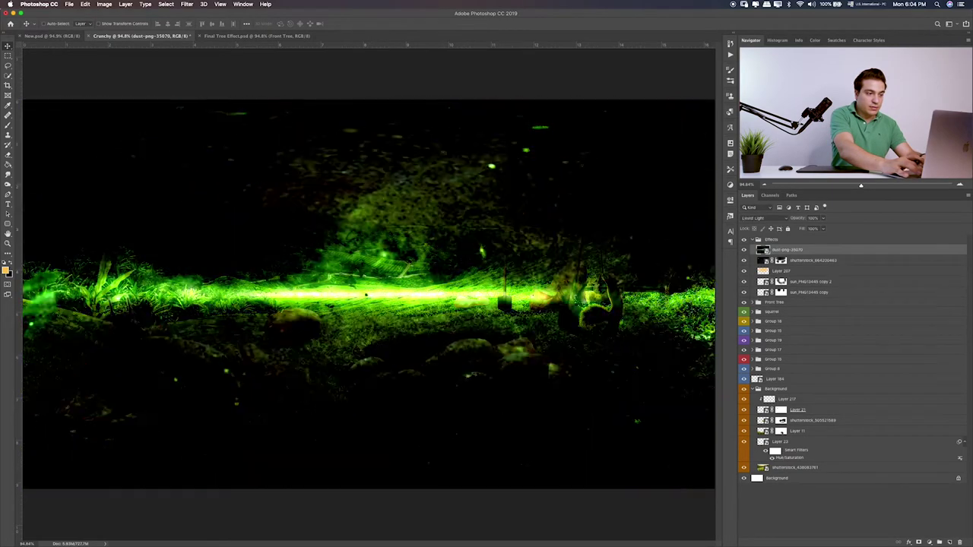
{"action": "key", "text": "shift+equal"}
{"action": "key", "text": "shift+minus"}
{"action": "key", "text": "shift+minus"}
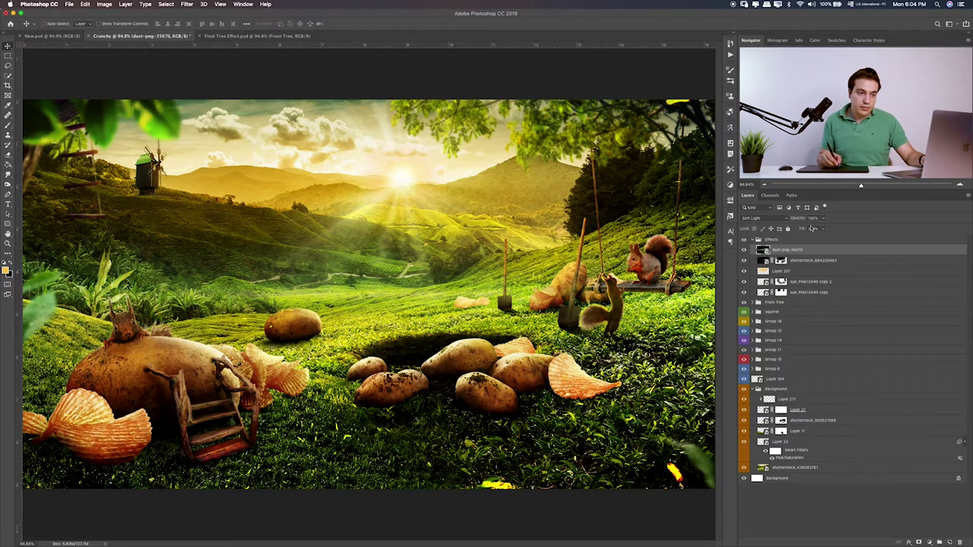
{"action": "left_click_drag", "start_coordinate": [801, 229], "coordinate": [806, 228]}
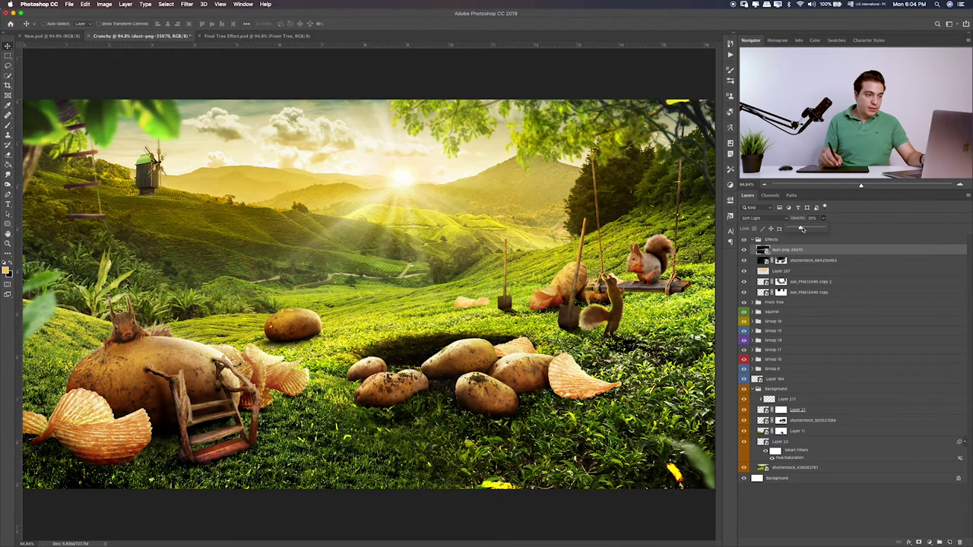
{"action": "left_click", "coordinate": [744, 256]}
{"action": "left_click", "coordinate": [744, 255]}
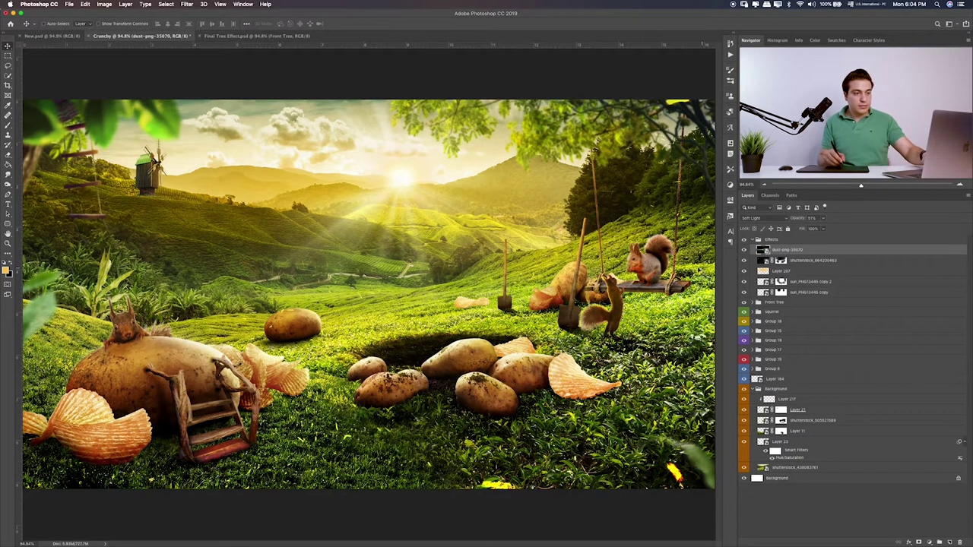
- Add a layer mask to the dust layer with a large brush, toggling visibility to compare
{"action": "key", "text": "e"}
{"action": "left_click", "coordinate": [918, 540]}
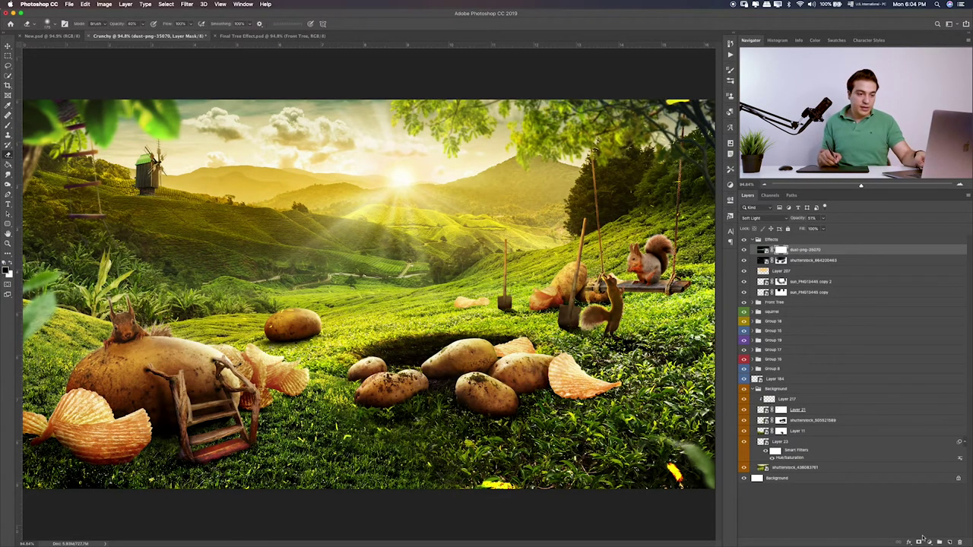
{"action": "key", "text": "b"}
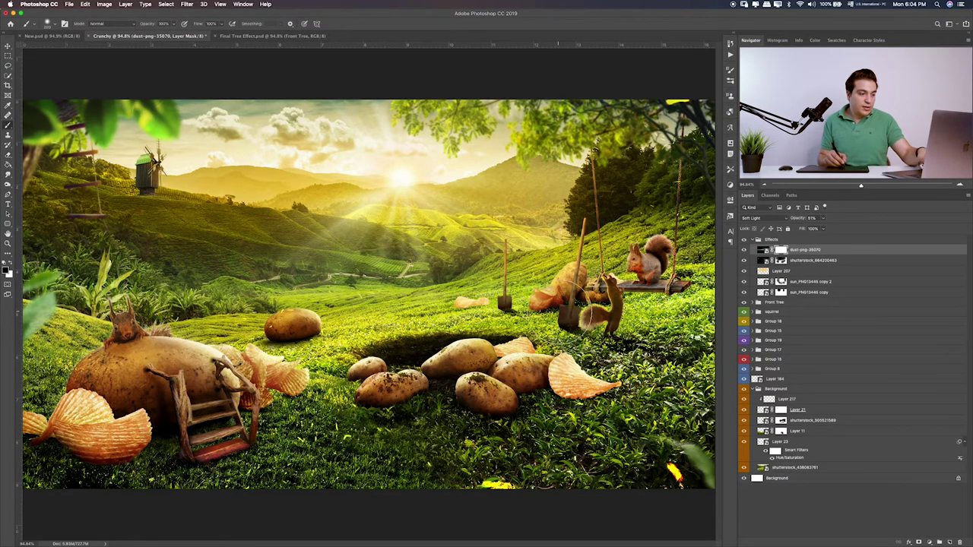
{"action": "key", "text": "bracketright"}
{"action": "key", "text": "bracketright"}
{"action": "key", "text": "bracketright"}
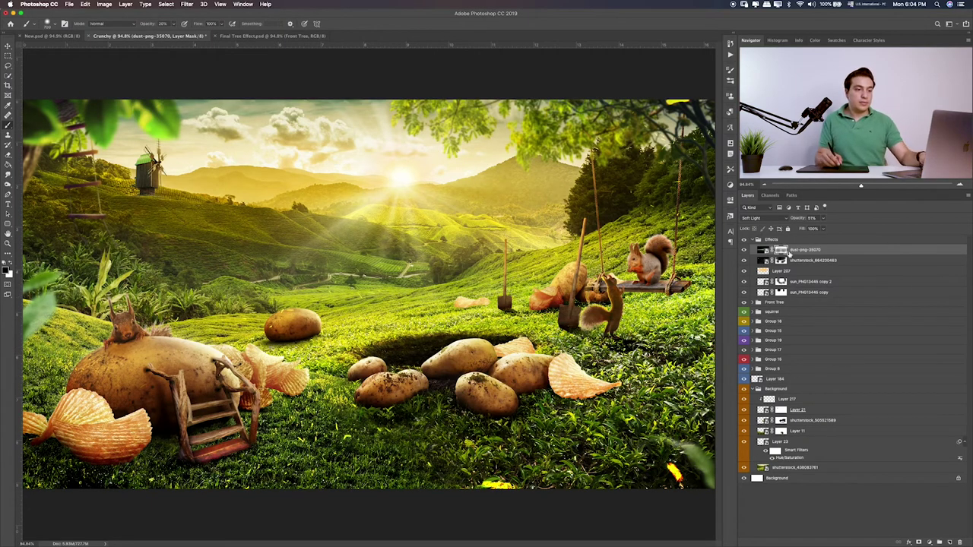
{"action": "left_click", "coordinate": [744, 250]}
{"action": "left_click", "coordinate": [744, 251]}
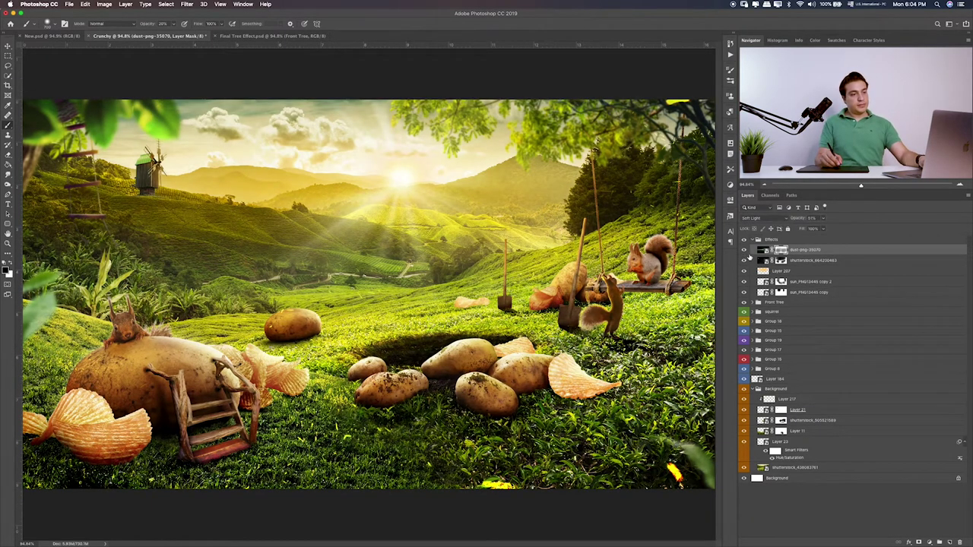
{"action": "left_click", "coordinate": [744, 250]}
{"action": "left_click", "coordinate": [744, 250]}
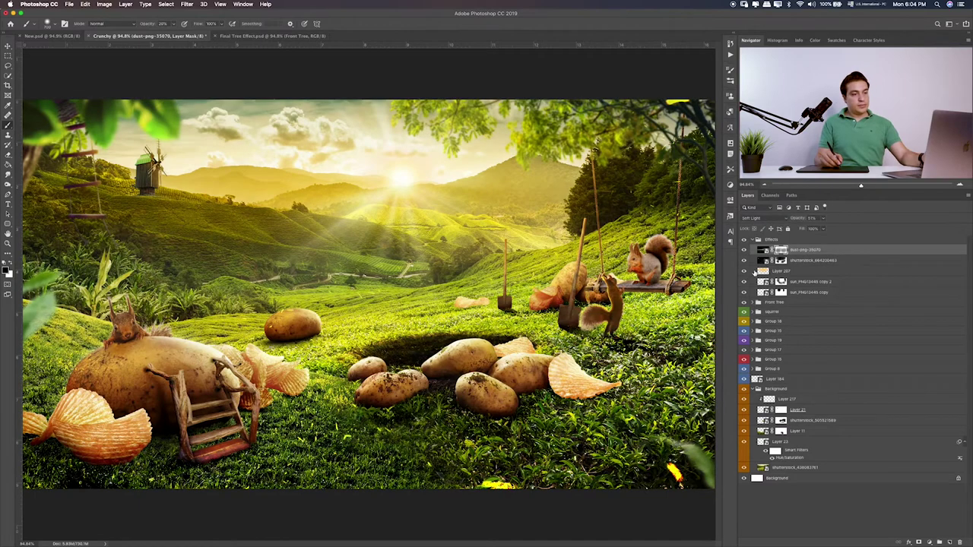
{"action": "left_click", "coordinate": [745, 241]}
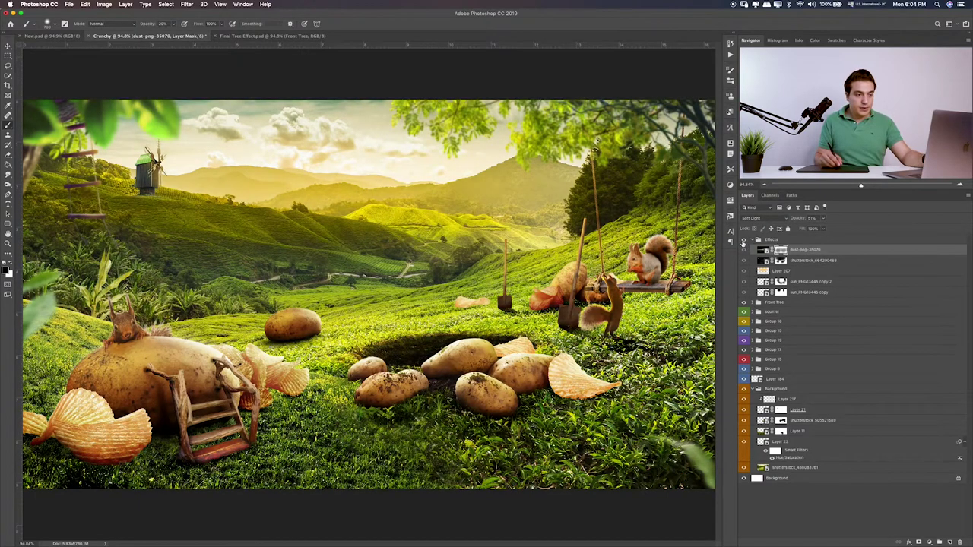
{"action": "left_click", "coordinate": [744, 241]}
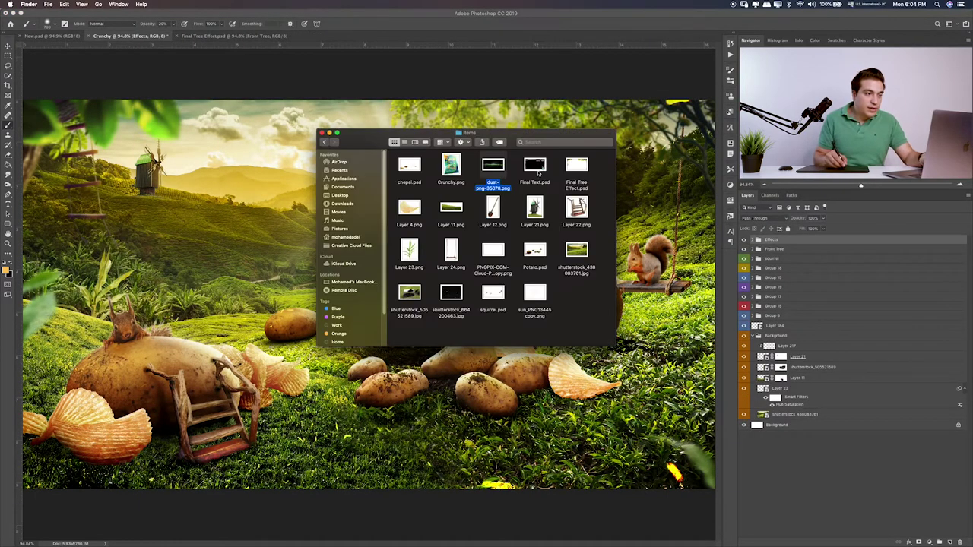
- Quick Look Crunchy.png, then select the cloud PNG file and return to the Photoshop composite
{"action": "left_click", "coordinate": [451, 166]}
{"action": "key", "text": "space"}
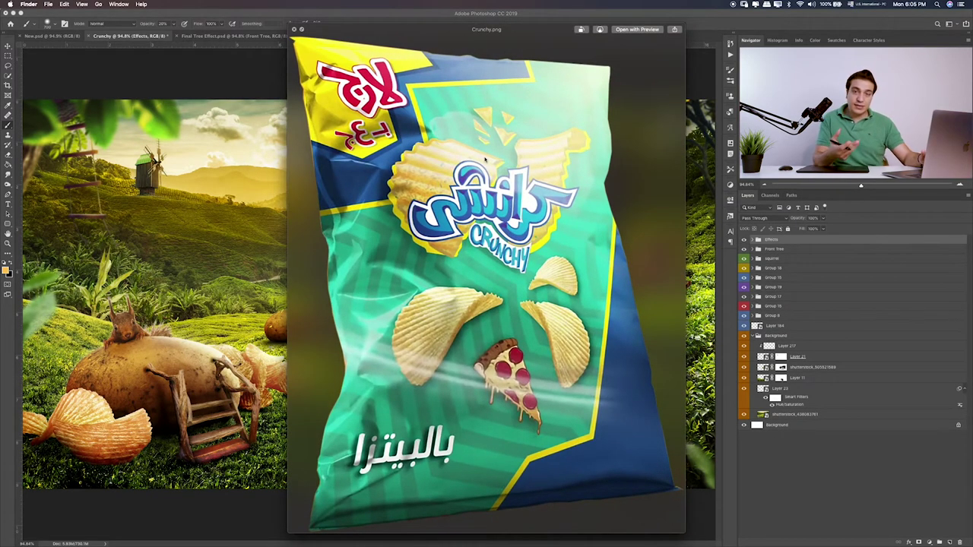
{"action": "key", "text": "space"}
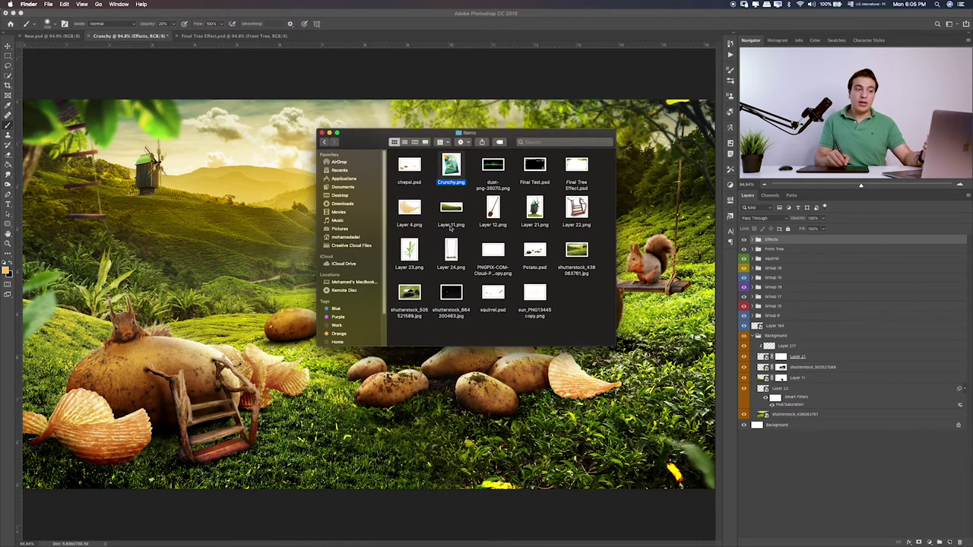
{"action": "left_click", "coordinate": [496, 255]}
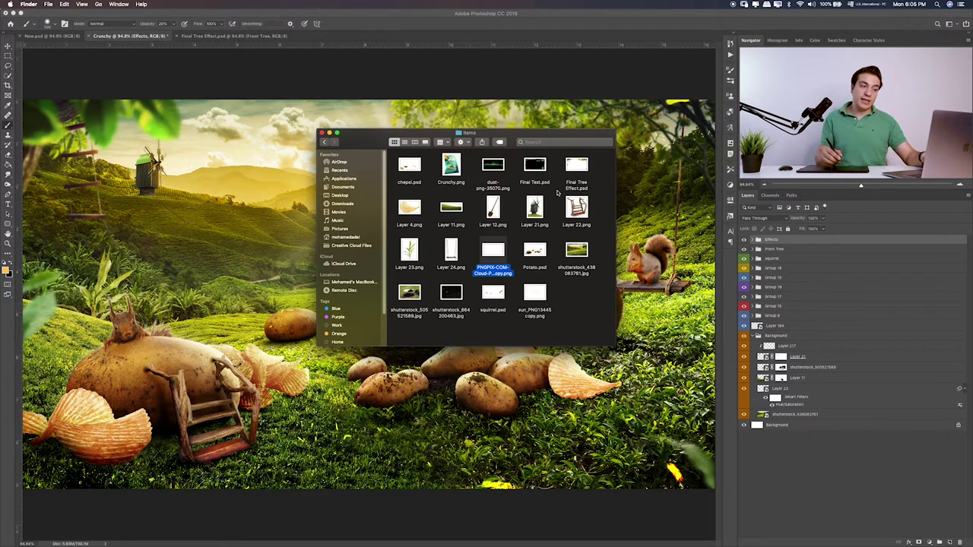
{"action": "left_click", "coordinate": [269, 179]}
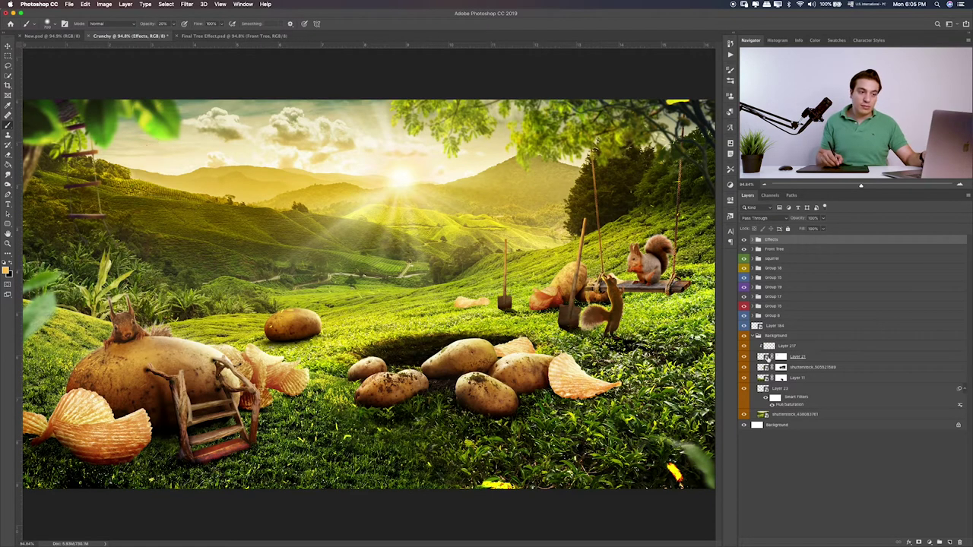
- Add Layer 229 above Layer 21, sample a darker scene colour, and set its opacity to about 78%
{"action": "left_click", "coordinate": [805, 359]}
{"action": "left_click", "coordinate": [949, 541]}
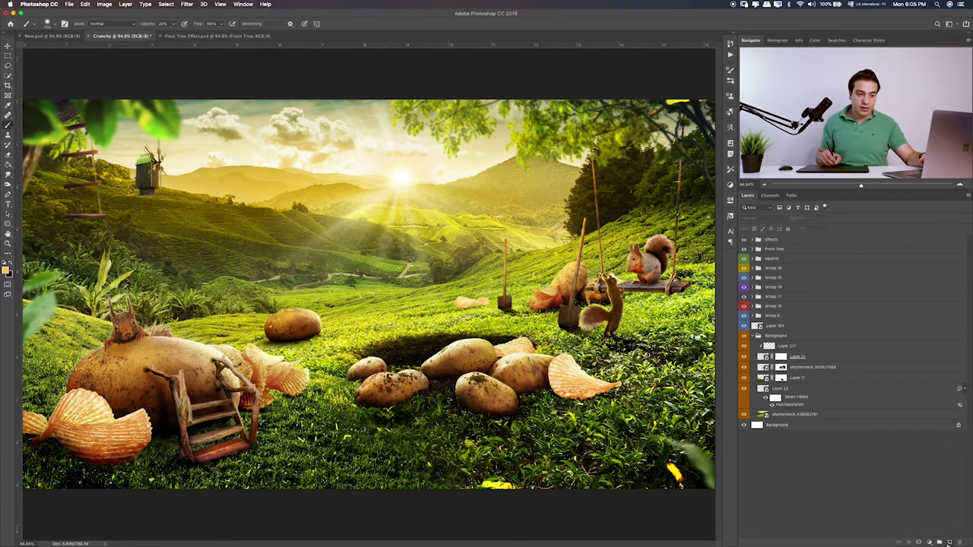
{"action": "left_click", "coordinate": [843, 362]}
{"action": "left_click", "coordinate": [948, 543]}
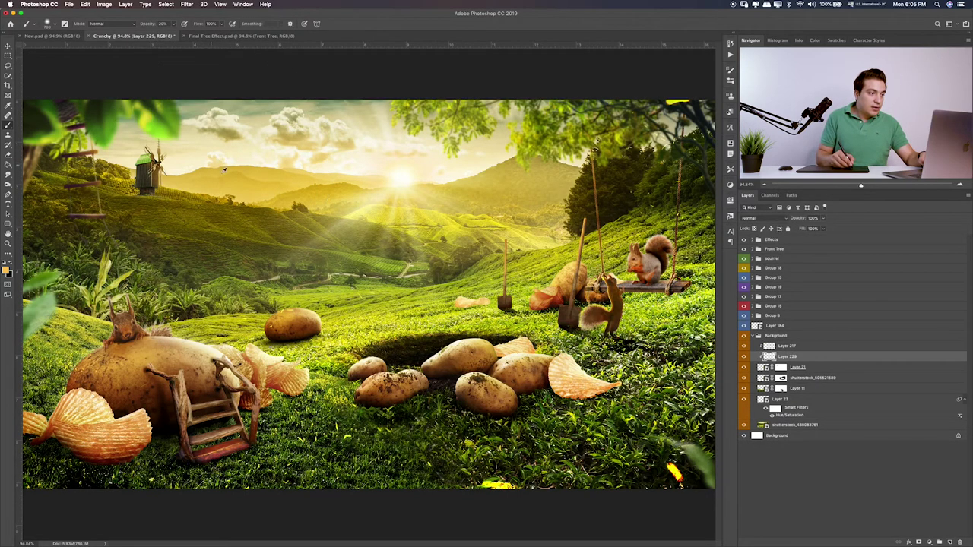
{"action": "left_click", "coordinate": [183, 194], "text": "alt"}
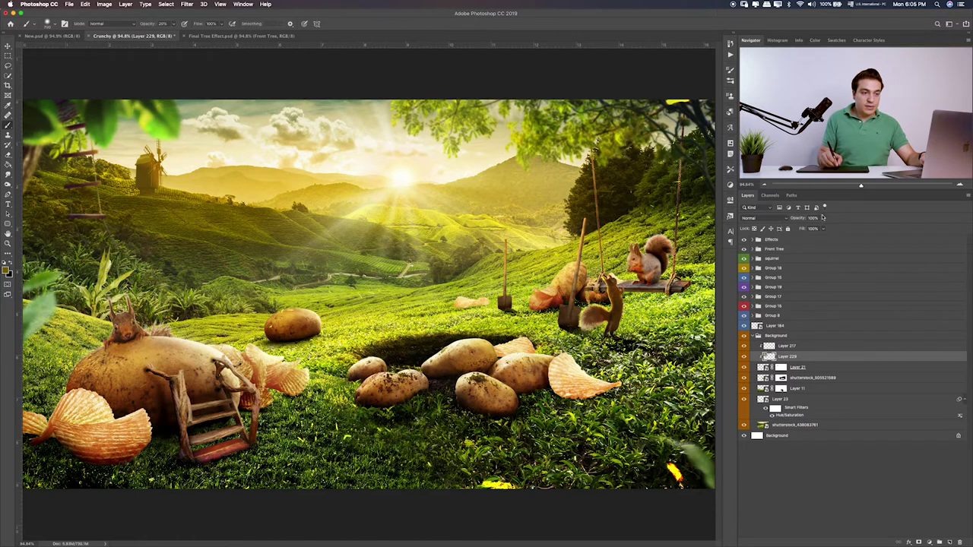
{"action": "left_click_drag", "start_coordinate": [811, 228], "coordinate": [811, 233]}
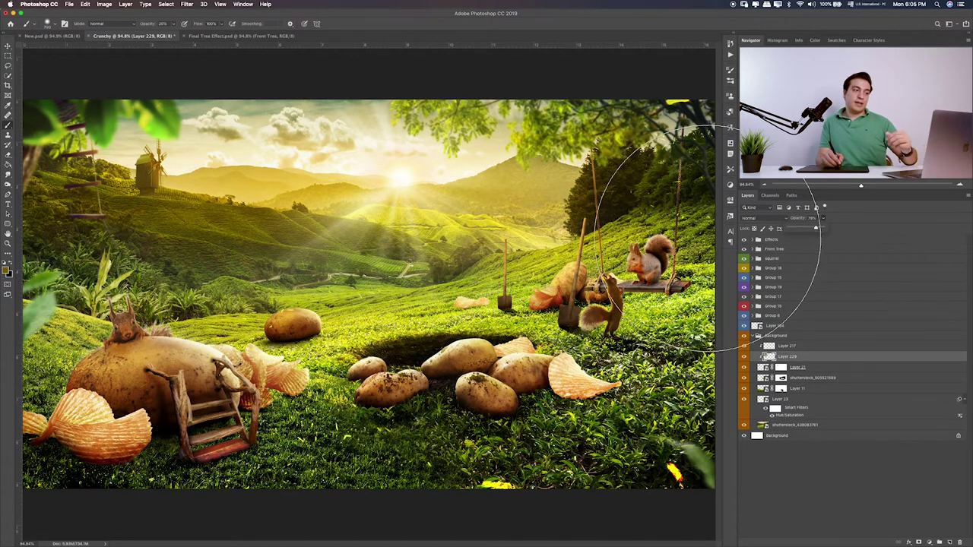
{"action": "left_click", "coordinate": [753, 335]}
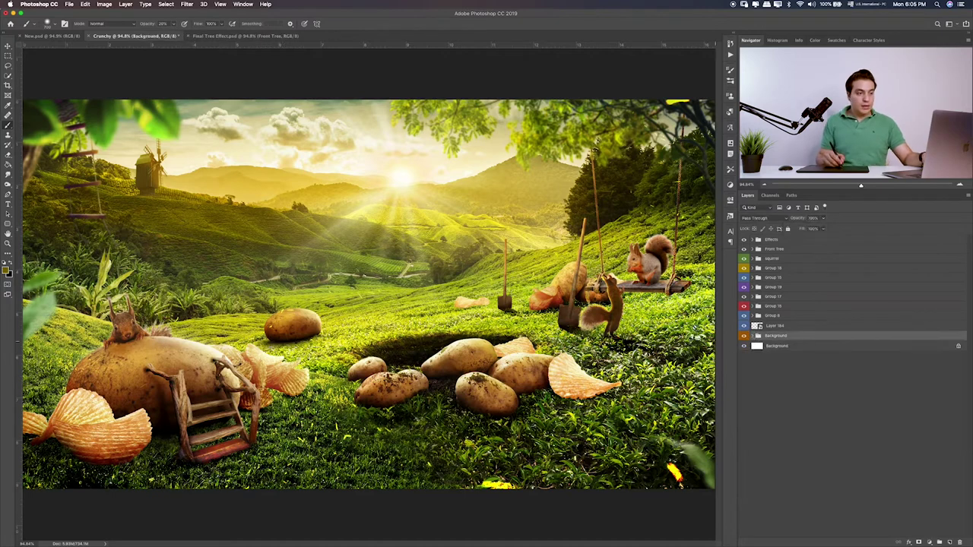
- Place a cloud image from the source folder and scale it over the left hills
{"action": "key", "text": "super+Tab"}
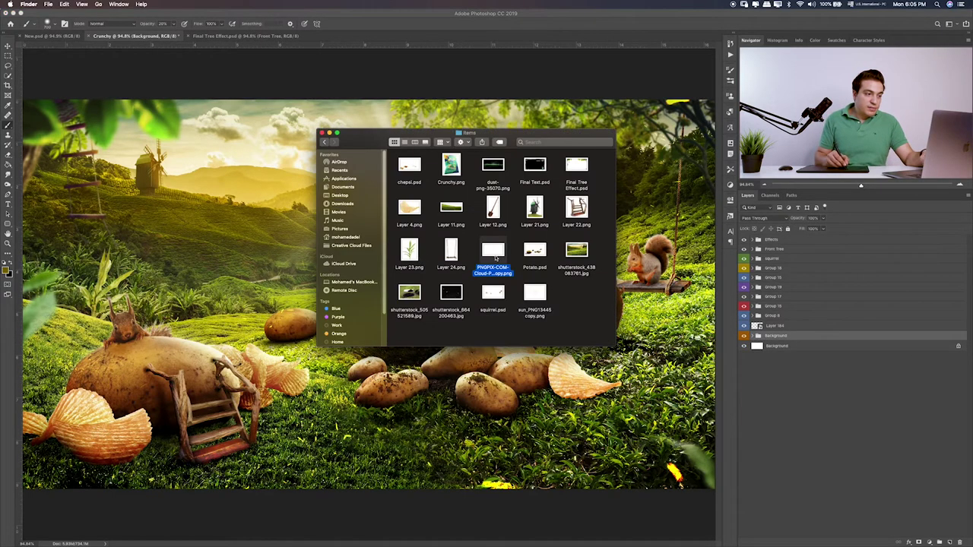
{"action": "left_click_drag", "start_coordinate": [495, 259], "coordinate": [250, 272]}
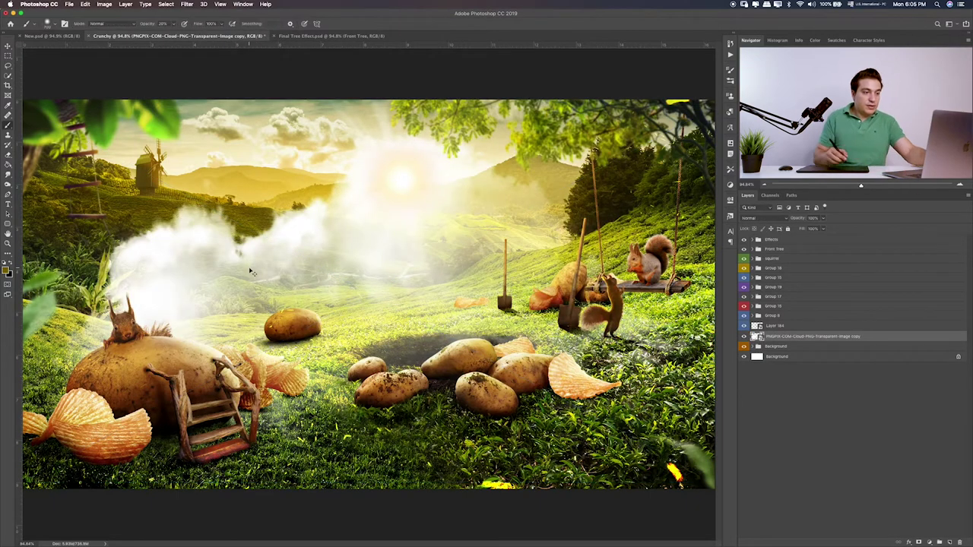
{"action": "key", "text": "super+t"}
{"action": "mouse_move", "coordinate": [532, 160]}
{"action": "left_mouse_down"}
{"action": "mouse_move", "coordinate": [526, 213]}
{"action": "mouse_move", "coordinate": [667, 135]}
{"action": "mouse_move", "coordinate": [551, 195]}
{"action": "left_mouse_up"}
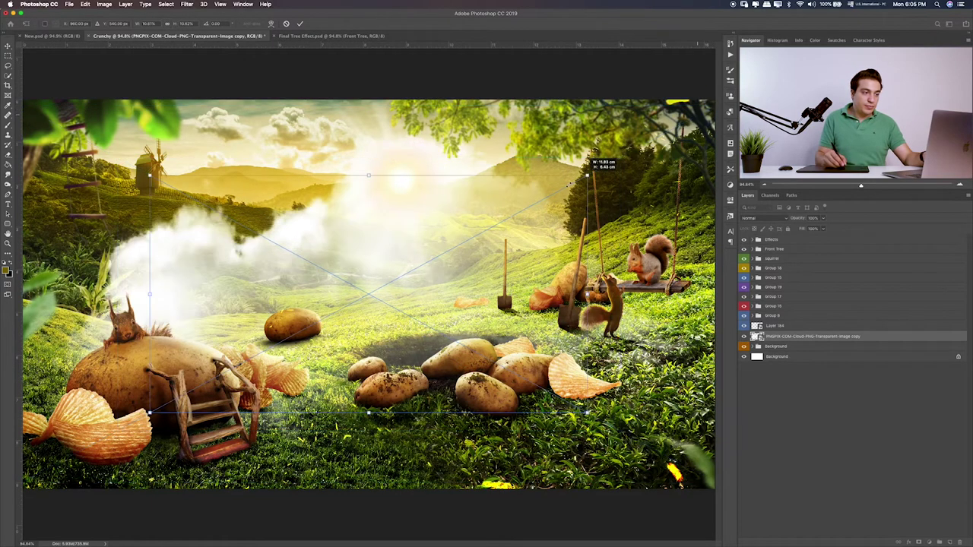
{"action": "left_click_drag", "start_coordinate": [460, 278], "coordinate": [392, 146]}
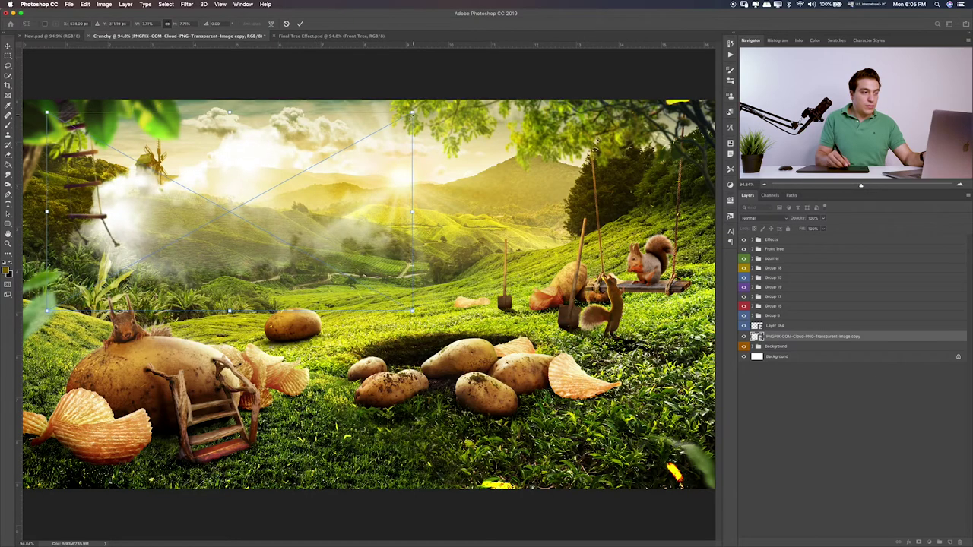
{"action": "left_click_drag", "start_coordinate": [412, 114], "coordinate": [356, 156]}
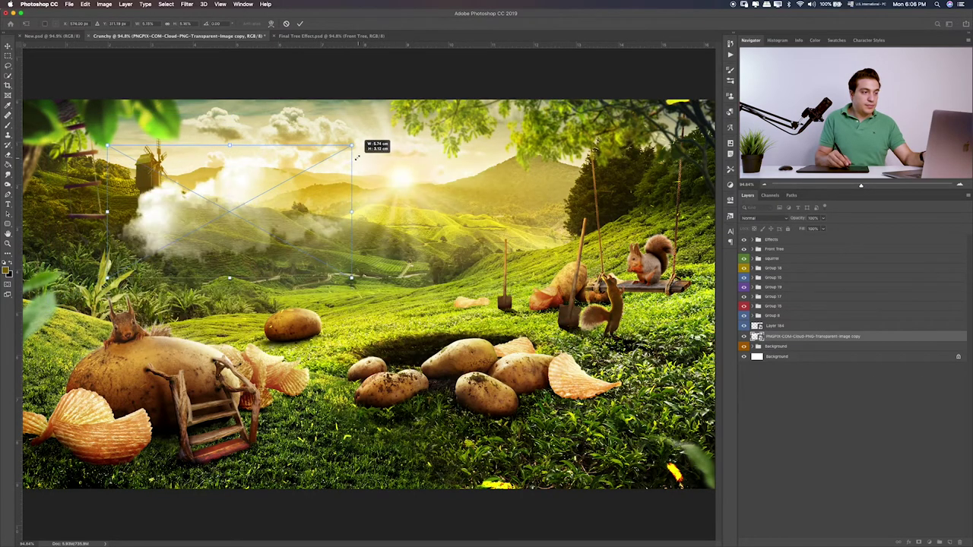
{"action": "key", "text": "Return"}
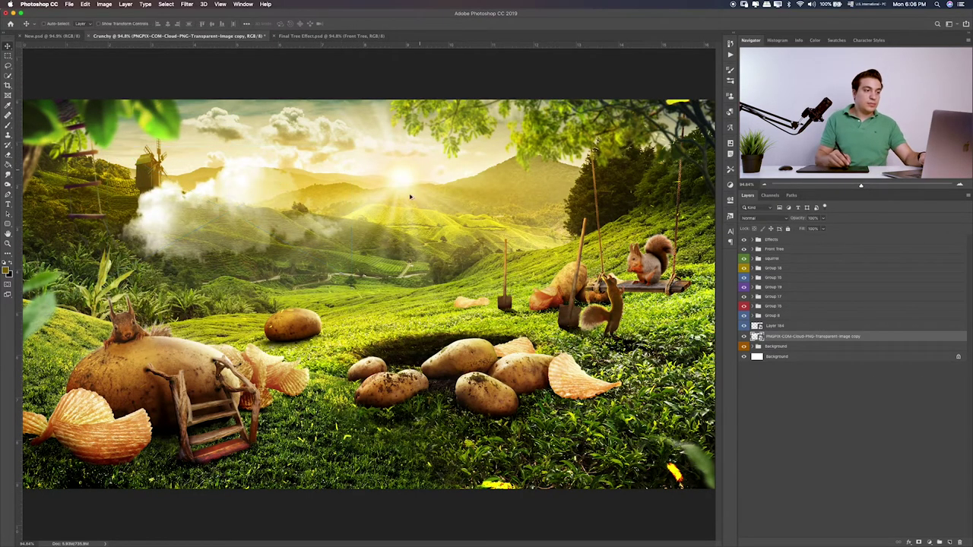
- Duplicate clouds near the sun and upper sky, remove the left-hills cloud, and return to Finder
{"action": "left_click_drag", "start_coordinate": [436, 204], "coordinate": [471, 198]}
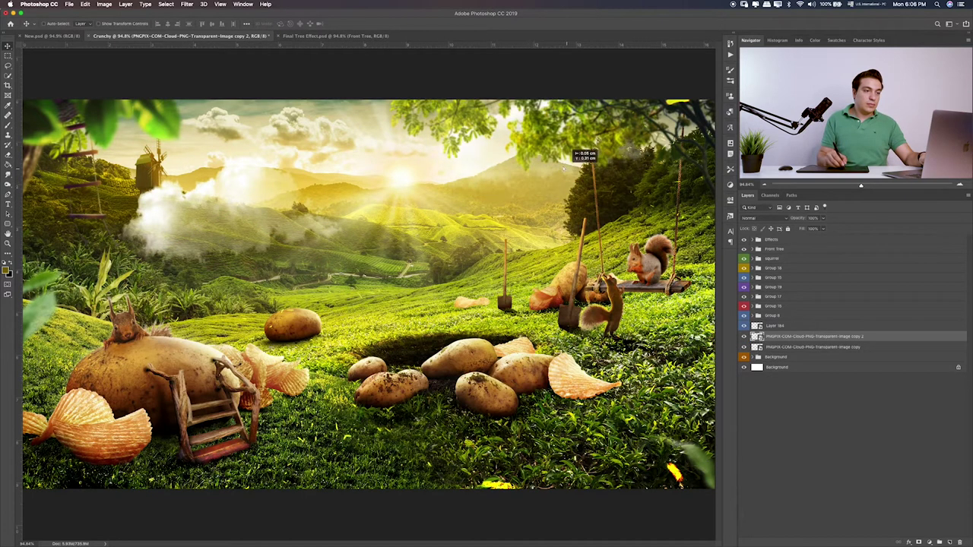
{"action": "left_click", "coordinate": [781, 348]}
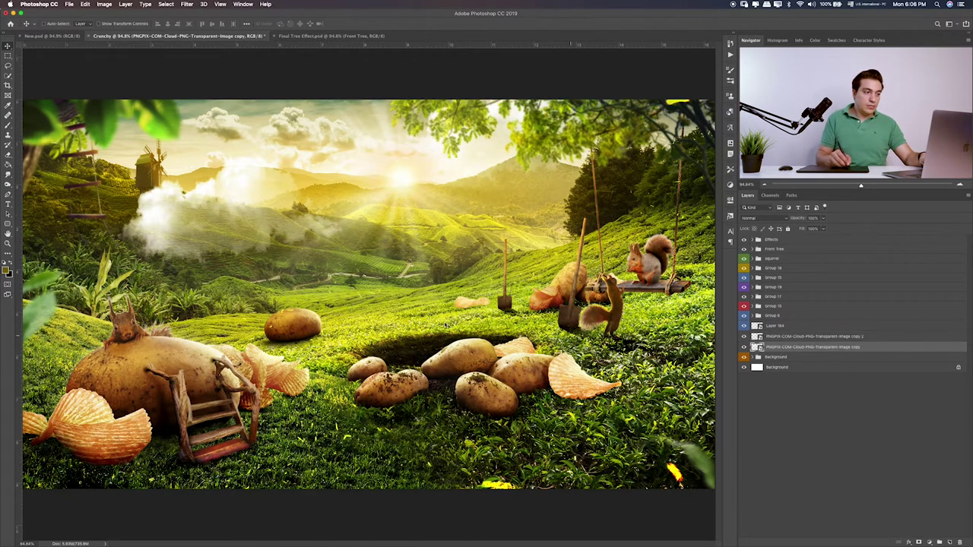
{"action": "key", "text": "Delete"}
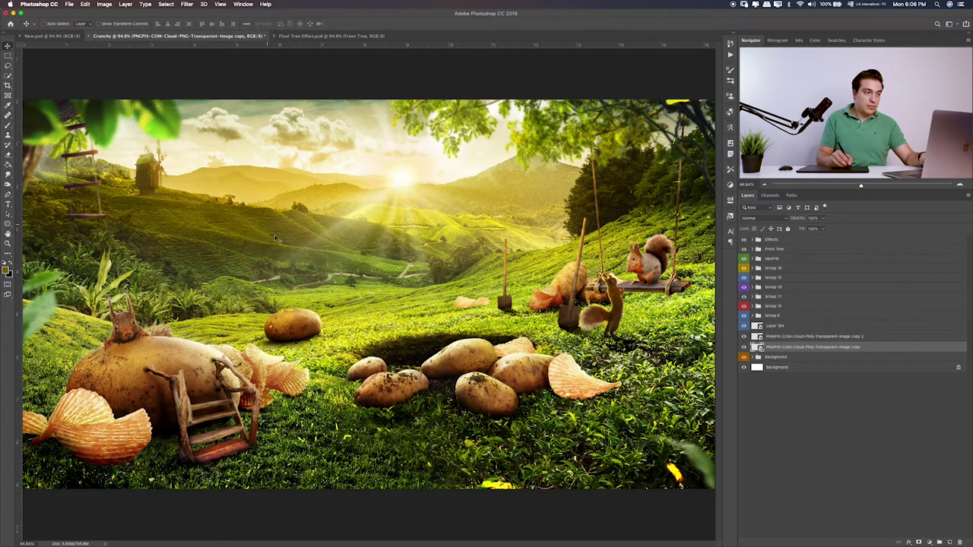
{"action": "mouse_move", "coordinate": [232, 196]}
{"action": "left_mouse_down"}
{"action": "mouse_move", "coordinate": [360, 226]}
{"action": "mouse_move", "coordinate": [491, 281]}
{"action": "mouse_move", "coordinate": [456, 215]}
{"action": "left_mouse_up"}
{"action": "key", "text": "ctrl+t"}
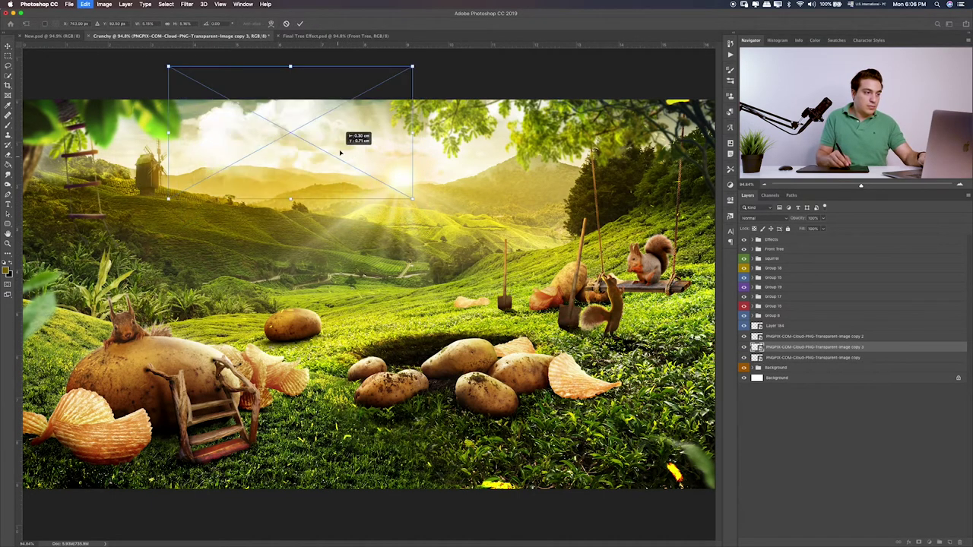
{"action": "key", "text": "Return"}
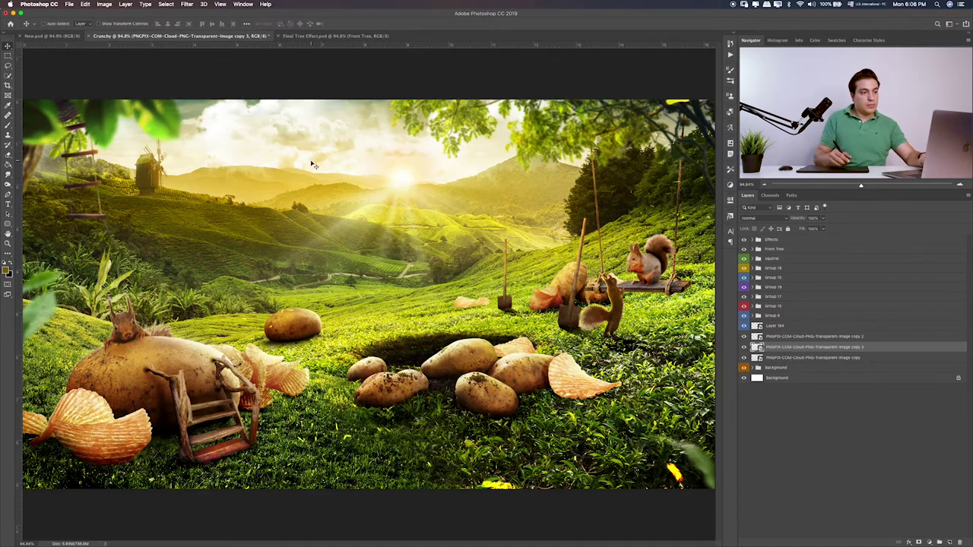
{"action": "mouse_move", "coordinate": [375, 222]}
{"action": "left_mouse_down"}
{"action": "mouse_move", "coordinate": [462, 256]}
{"action": "mouse_move", "coordinate": [432, 203]}
{"action": "mouse_move", "coordinate": [469, 197]}
{"action": "mouse_move", "coordinate": [386, 174]}
{"action": "left_mouse_up"}
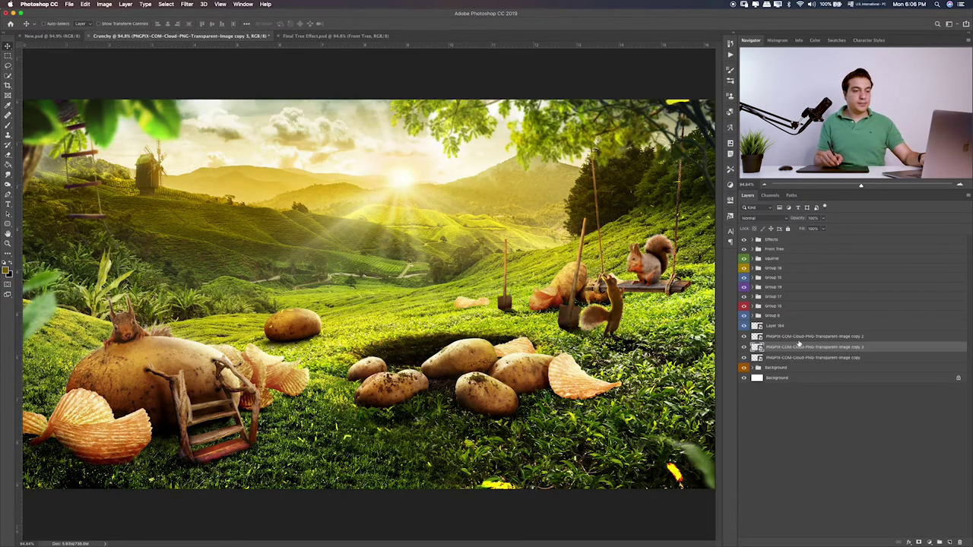
{"action": "left_click", "coordinate": [798, 337]}
{"action": "key", "text": "super+Tab"}
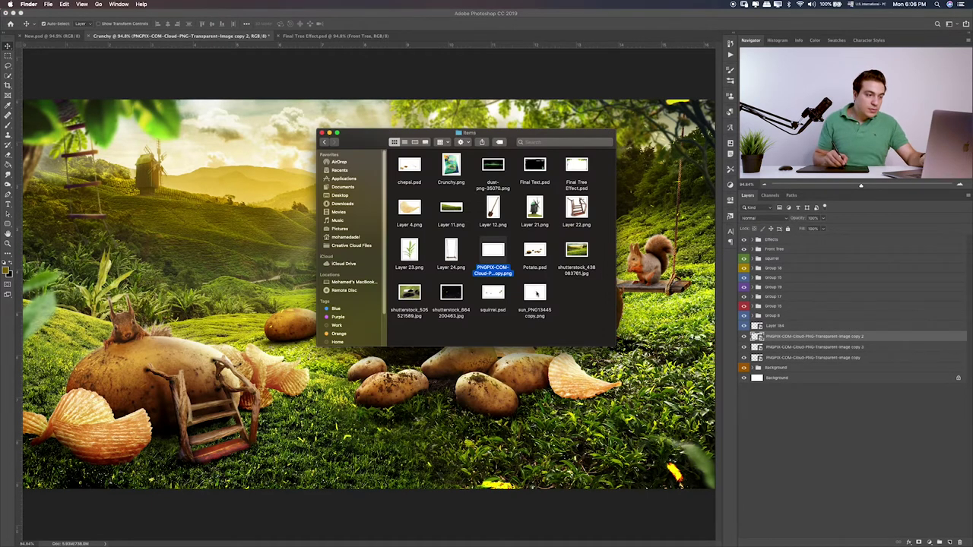
- Place the Crunchy bag image and scale it into position at the upper left
{"action": "left_click", "coordinate": [535, 296]}
{"action": "key", "text": "space"}
{"action": "key", "text": "space"}
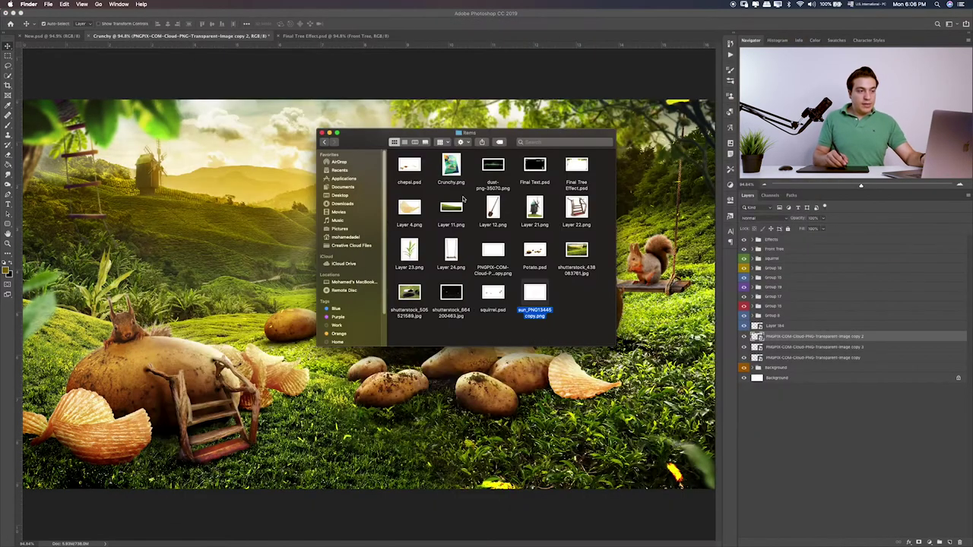
{"action": "left_click_drag", "start_coordinate": [450, 167], "coordinate": [228, 241]}
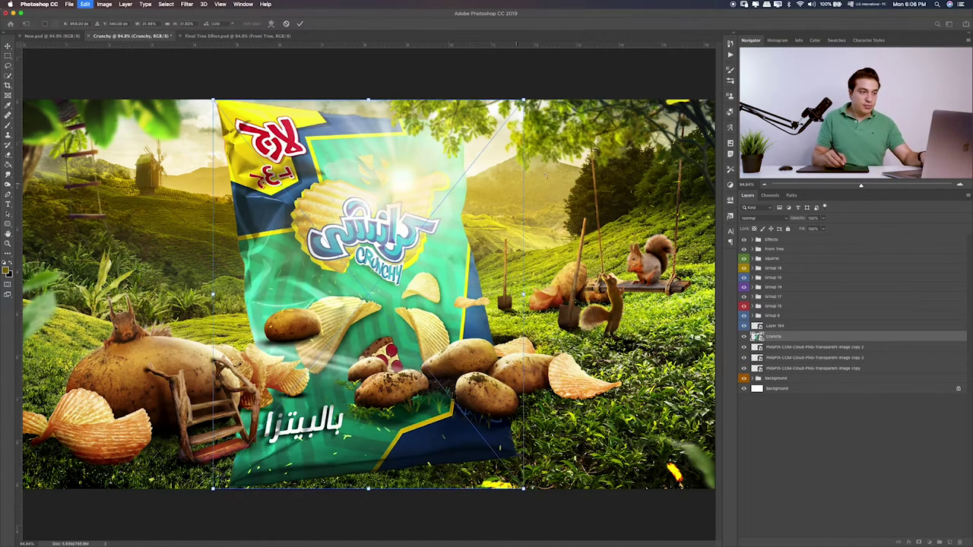
{"action": "mouse_move", "coordinate": [525, 99]}
{"action": "left_mouse_down"}
{"action": "mouse_move", "coordinate": [437, 190]}
{"action": "mouse_move", "coordinate": [411, 268]}
{"action": "mouse_move", "coordinate": [321, 334]}
{"action": "left_mouse_up"}
{"action": "mouse_move", "coordinate": [365, 254]}
{"action": "left_mouse_down"}
{"action": "mouse_move", "coordinate": [283, 177]}
{"action": "mouse_move", "coordinate": [250, 201]}
{"action": "left_mouse_up"}
{"action": "mouse_move", "coordinate": [245, 262]}
{"action": "left_mouse_down"}
{"action": "mouse_move", "coordinate": [254, 239]}
{"action": "mouse_move", "coordinate": [243, 267]}
{"action": "mouse_move", "coordinate": [272, 240]}
{"action": "mouse_move", "coordinate": [279, 256]}
{"action": "mouse_move", "coordinate": [268, 251]}
{"action": "mouse_move", "coordinate": [260, 190]}
{"action": "left_mouse_up"}
{"action": "key", "text": "Return"}
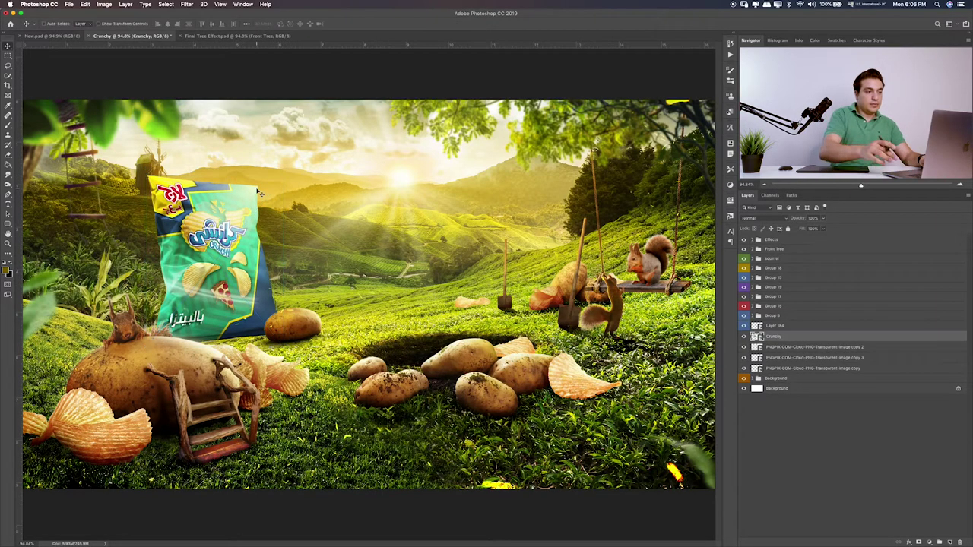
- Distort the bag's top-right corner inward, nudge it right and tilt it about 2 degrees
{"action": "key", "text": "ctrl+t"}
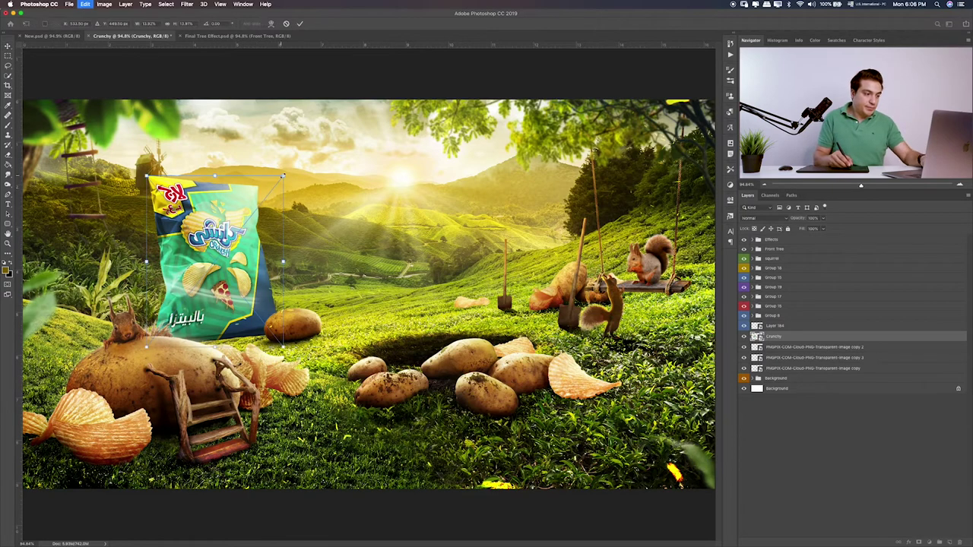
{"action": "left_click_drag", "start_coordinate": [283, 175], "coordinate": [271, 190]}
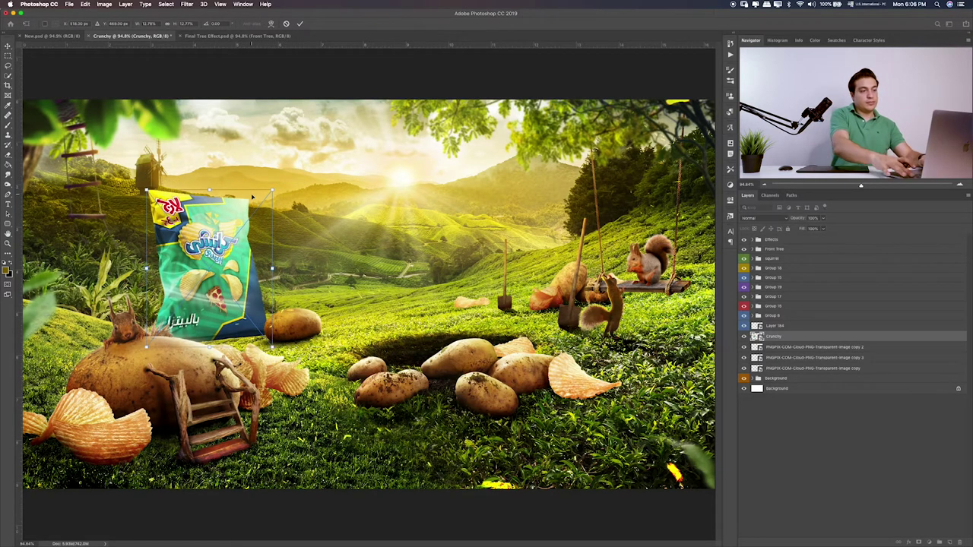
{"action": "key", "text": "Return"}
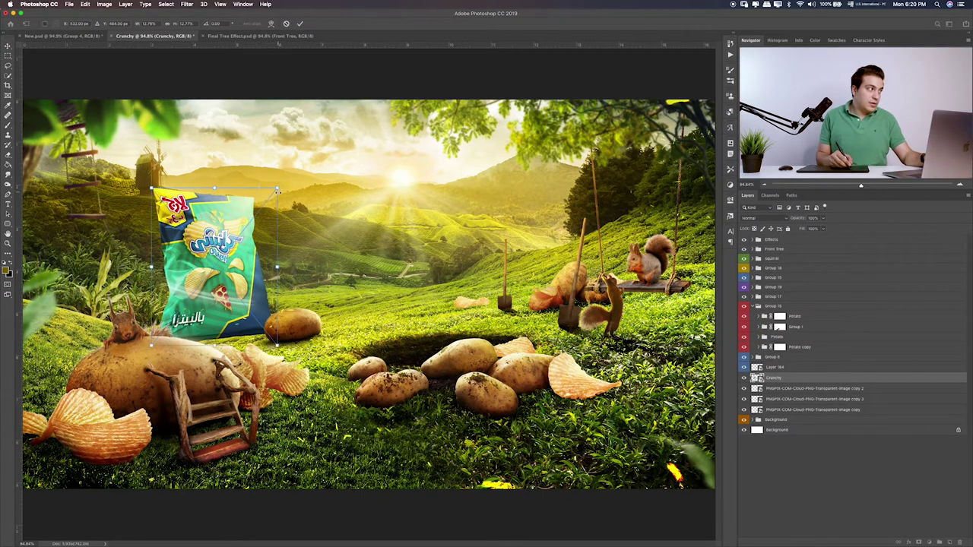
{"action": "mouse_move", "coordinate": [255, 219]}
{"action": "left_mouse_down"}
{"action": "mouse_move", "coordinate": [266, 217]}
{"action": "mouse_move", "coordinate": [256, 193]}
{"action": "left_mouse_up"}
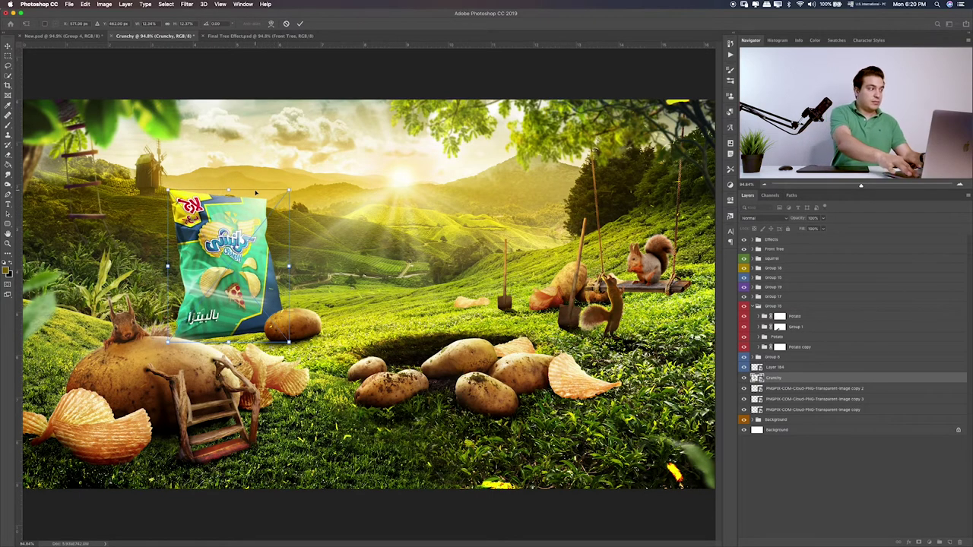
{"action": "key", "text": "Return"}
{"action": "key", "text": "super+t"}
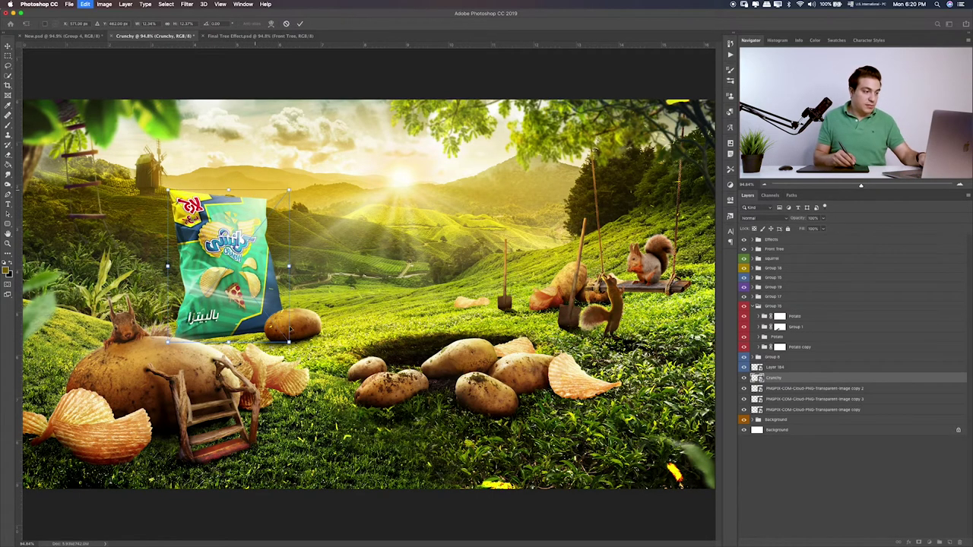
{"action": "left_click_drag", "start_coordinate": [169, 344], "coordinate": [175, 351]}
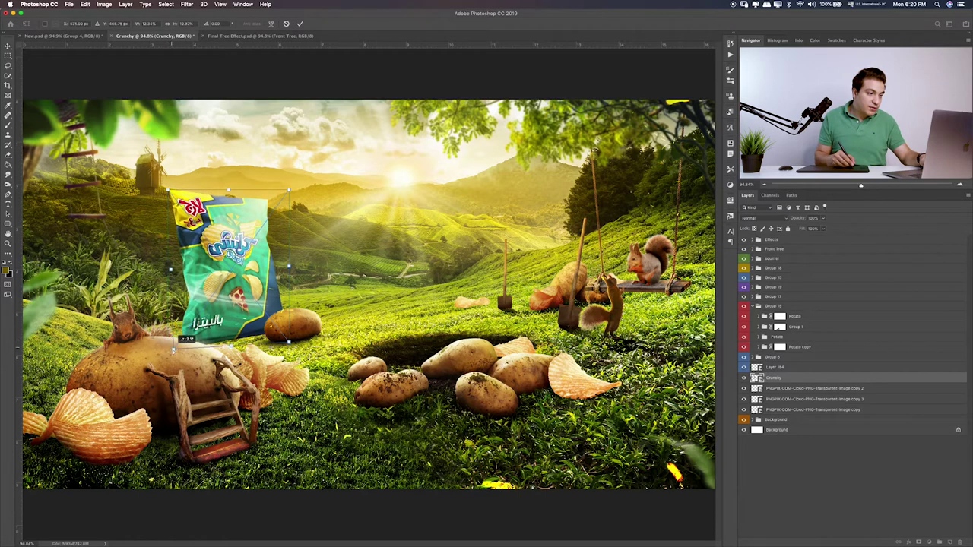
{"action": "key", "text": "Return"}
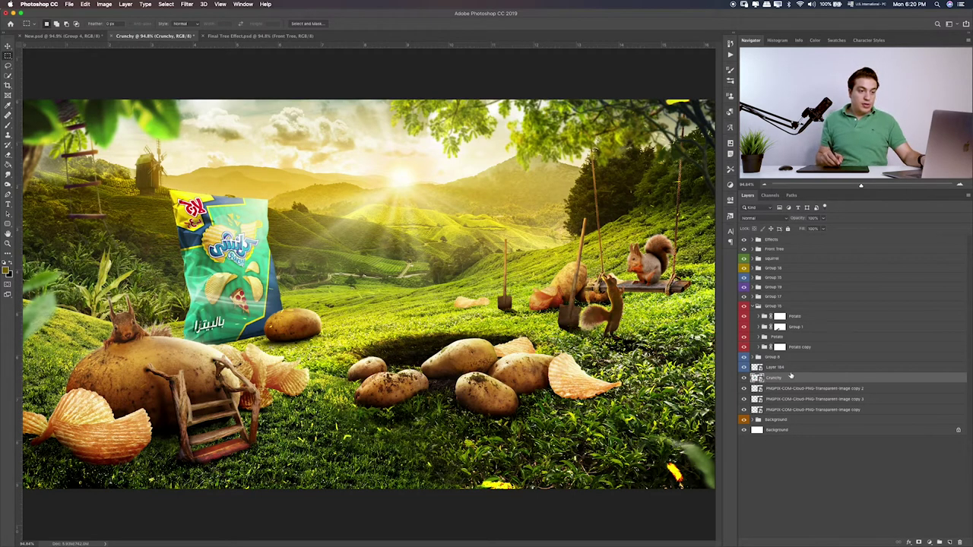
- Group the Crunchy layer into Group 20 and give the group a blue label
{"action": "key", "text": "ctrl+g"}
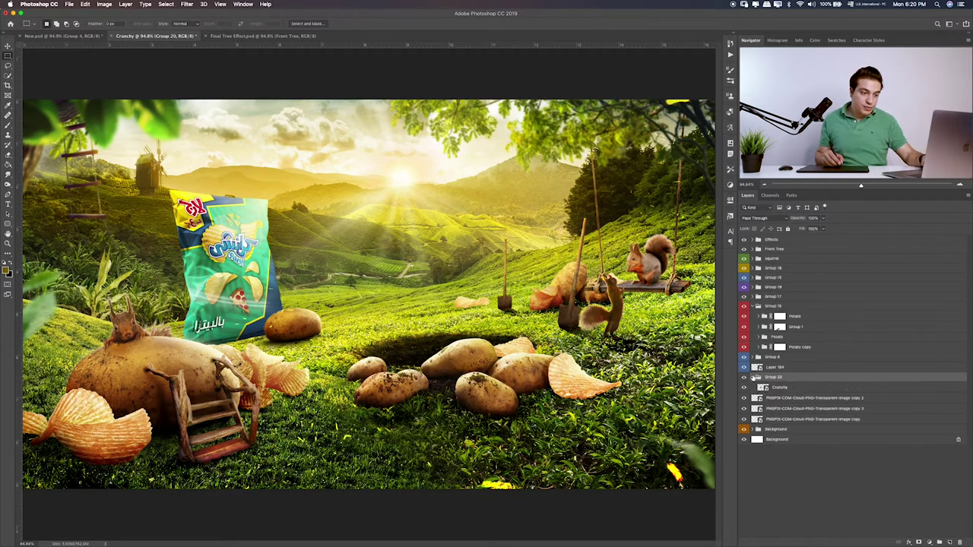
{"action": "left_click", "coordinate": [745, 367]}
{"action": "left_click", "coordinate": [744, 367]}
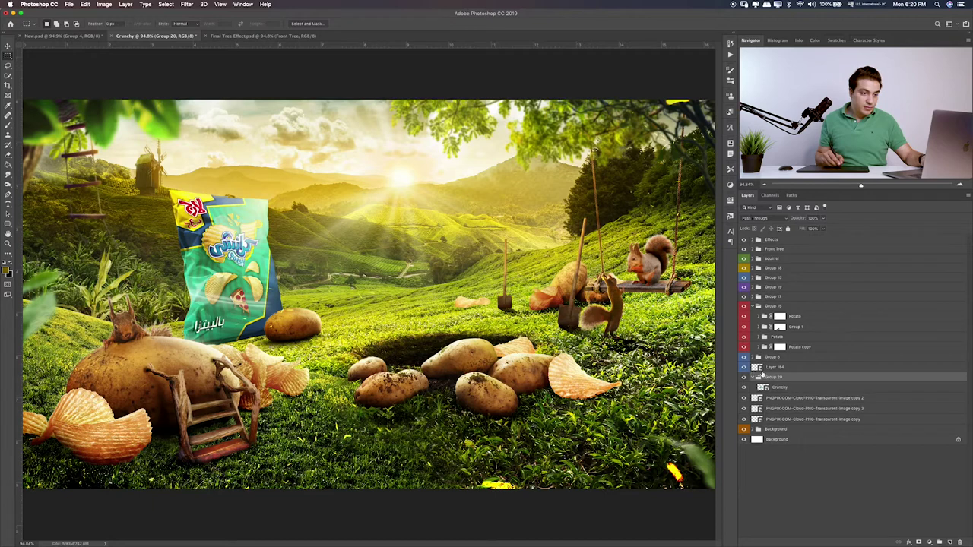
{"action": "left_click", "coordinate": [774, 368]}
{"action": "key", "text": "v"}
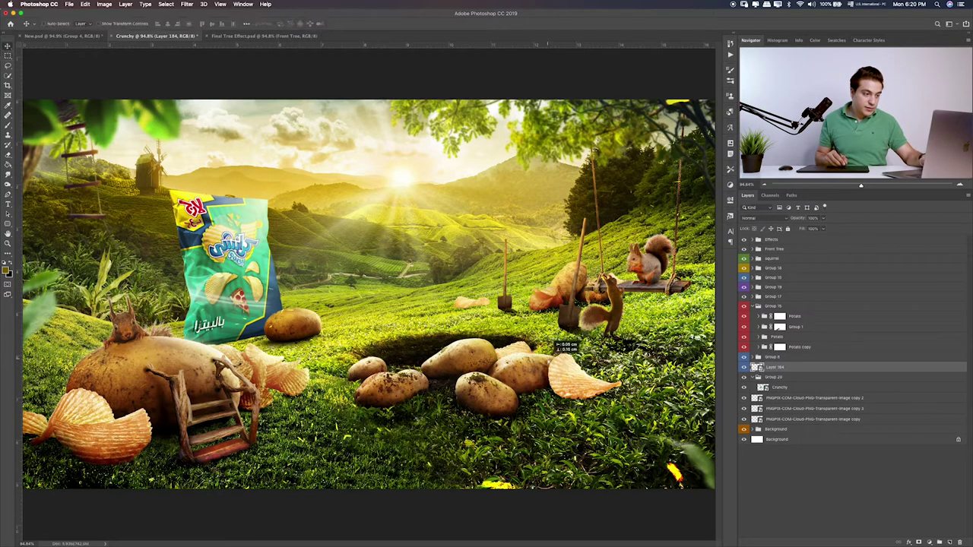
{"action": "left_click", "coordinate": [776, 377]}
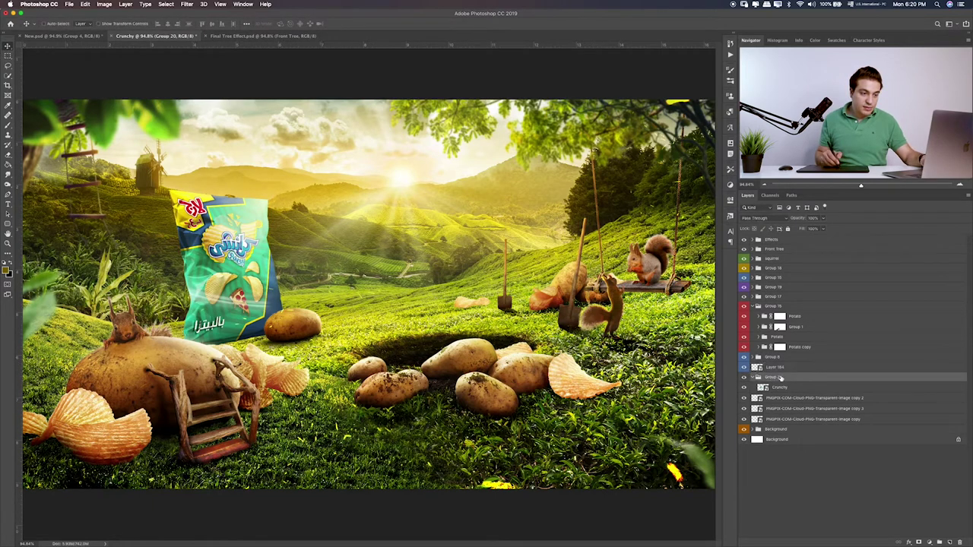
{"action": "right_click", "coordinate": [790, 378]}
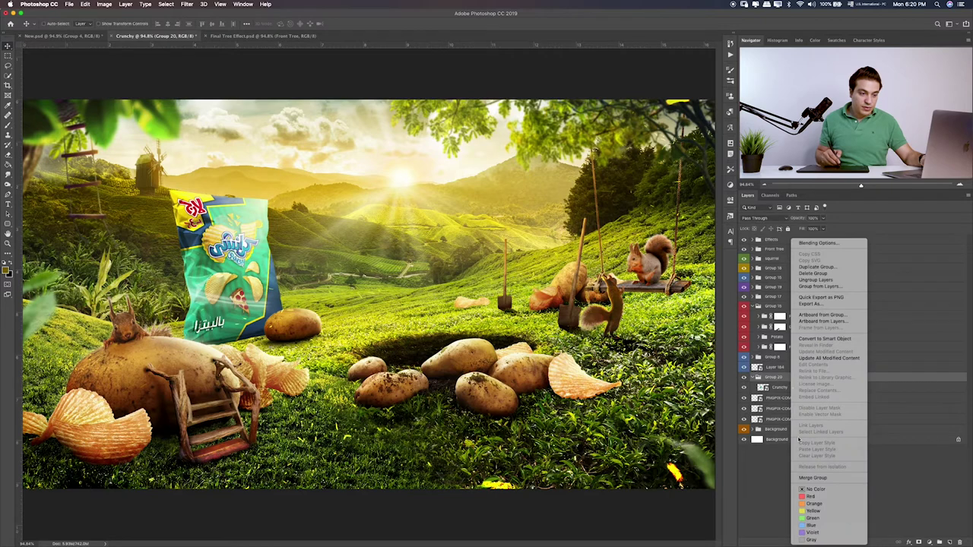
{"action": "left_click", "coordinate": [821, 526]}
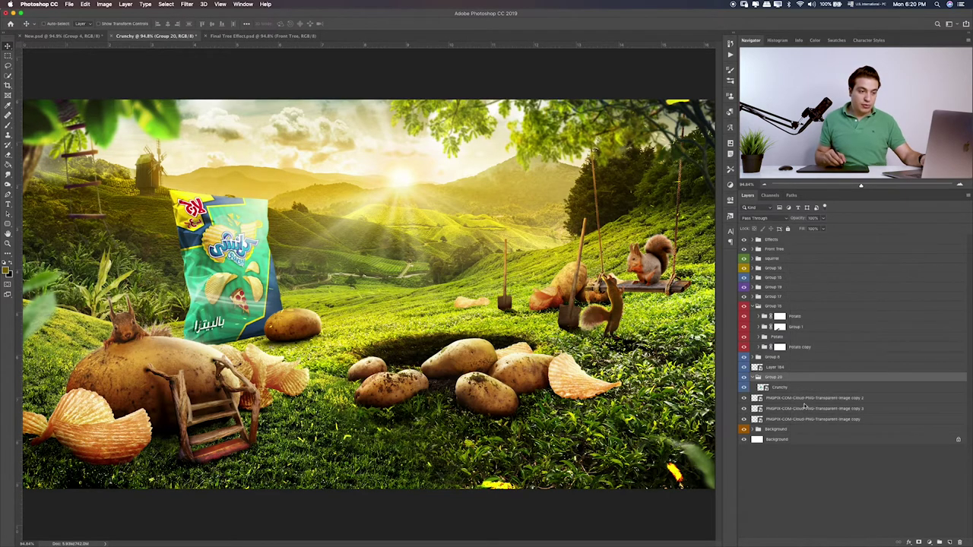
- Add a layer clipped to the Crunchy bag and brush shadow along its base
{"action": "left_click", "coordinate": [777, 388]}
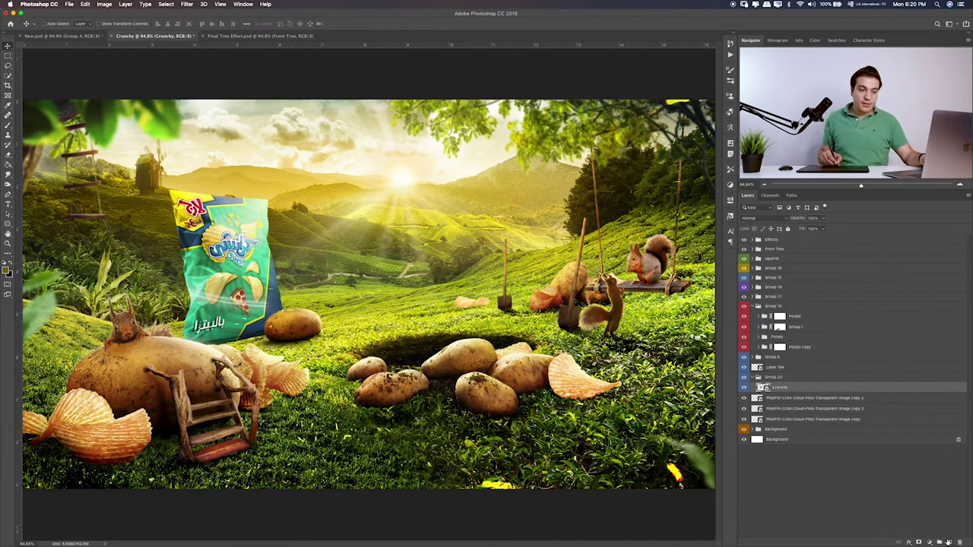
{"action": "left_click", "coordinate": [948, 542]}
{"action": "left_click", "coordinate": [793, 388], "text": "alt"}
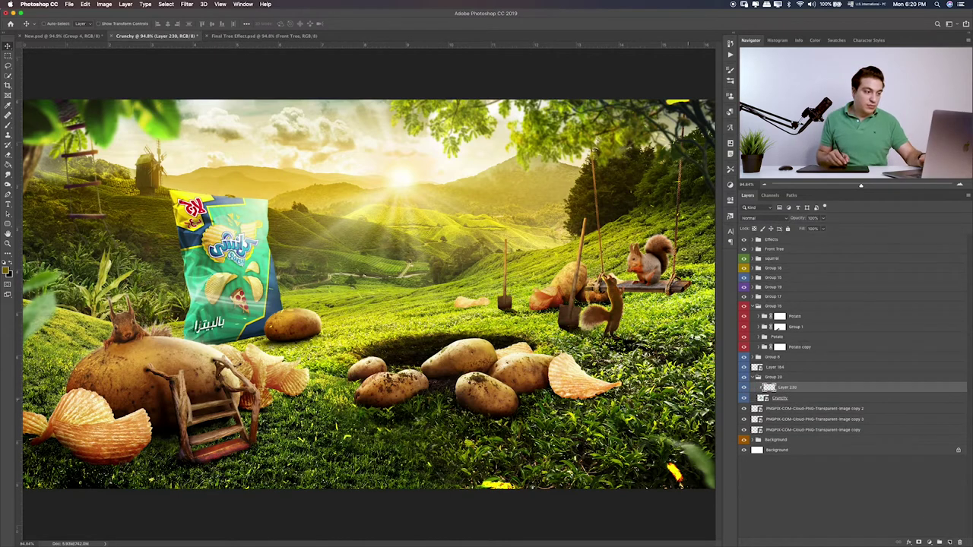
{"action": "key", "text": "b"}
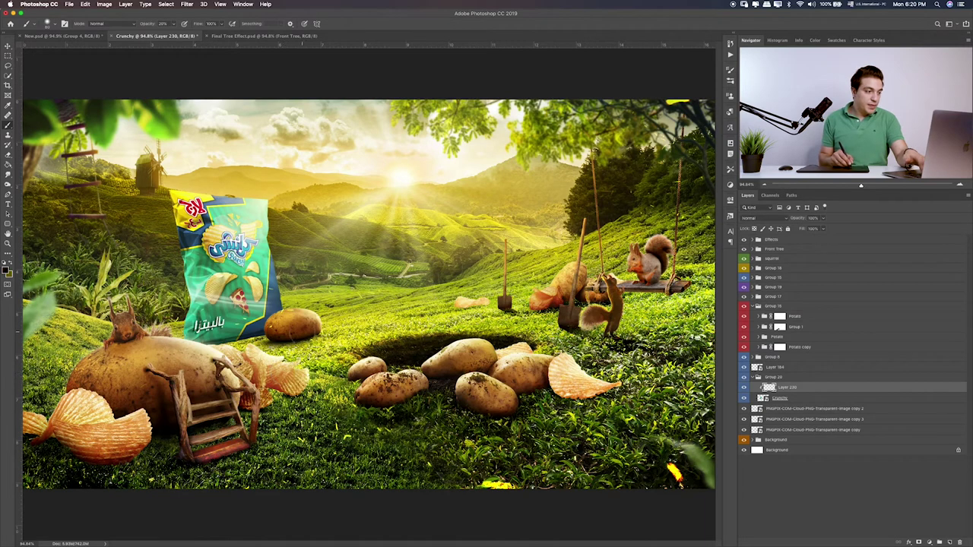
{"action": "left_click_drag", "start_coordinate": [187, 336], "coordinate": [277, 311]}
{"action": "left_click_drag", "start_coordinate": [195, 334], "coordinate": [266, 332]}
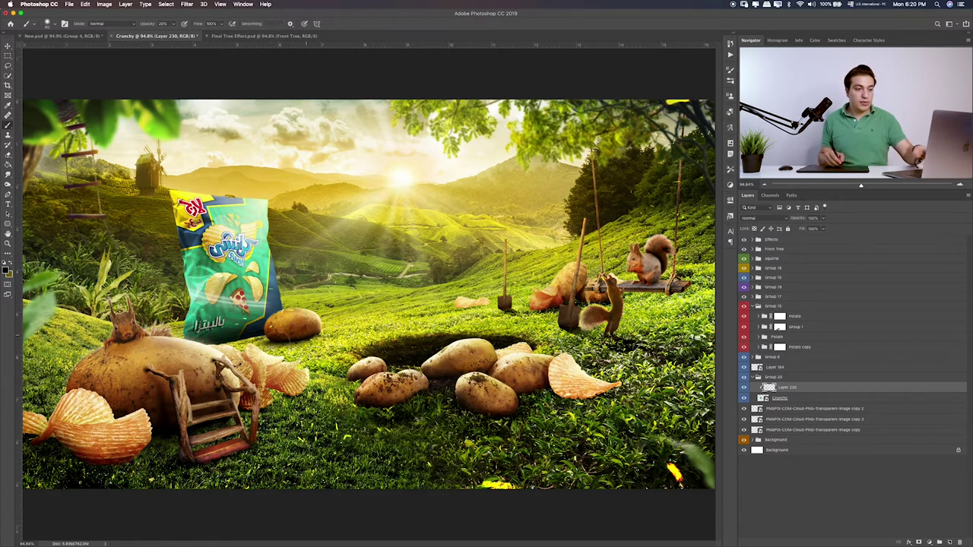
{"action": "left_click", "coordinate": [798, 410]}
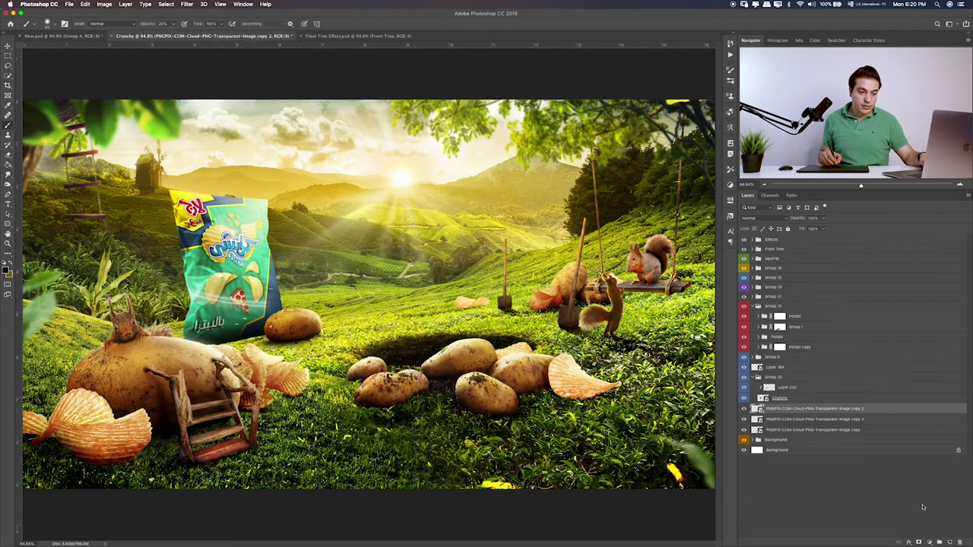
- Paint a black blob on a new layer in Group 20 and transform it into a flat shadow under the bag
{"action": "left_click", "coordinate": [950, 542]}
{"action": "key", "text": "ctrl+bracketright"}
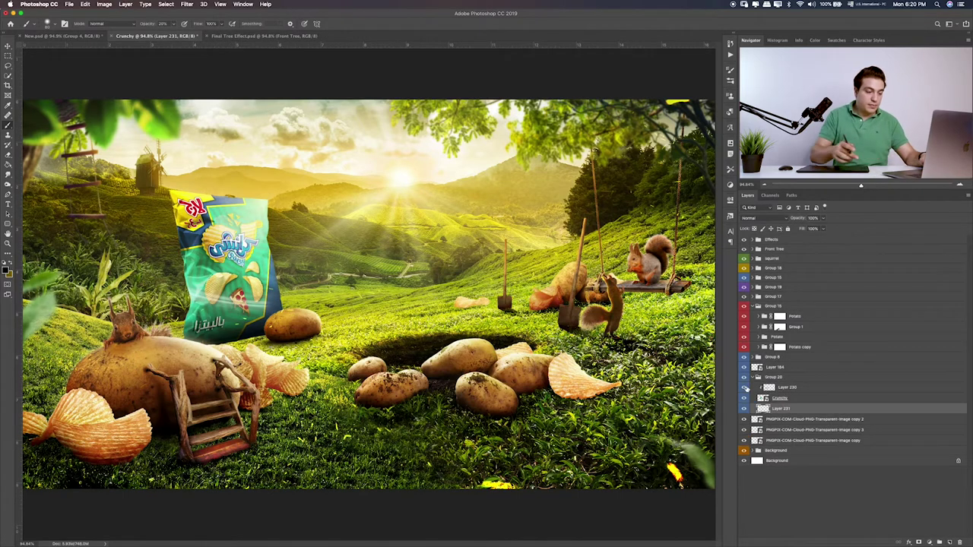
{"action": "key", "text": "0"}
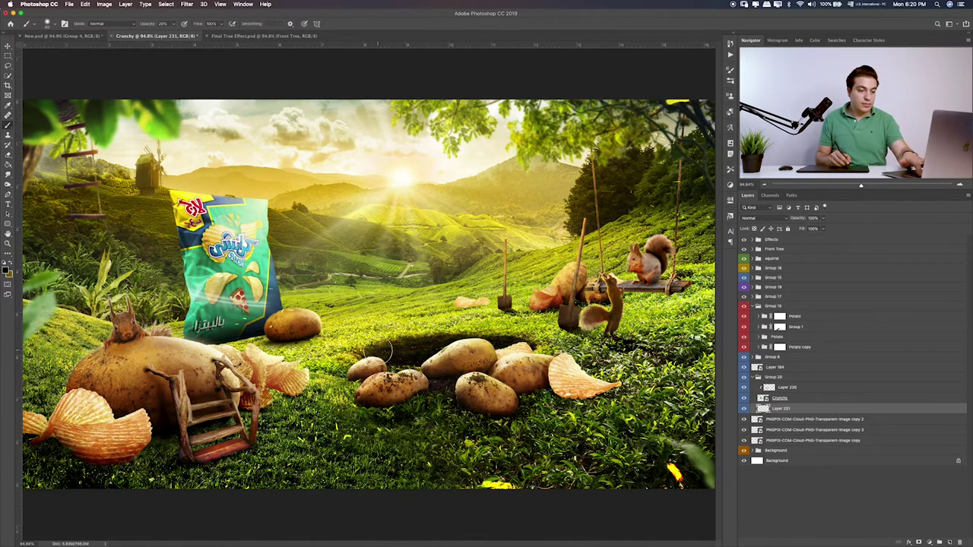
{"action": "left_click", "coordinate": [350, 342]}
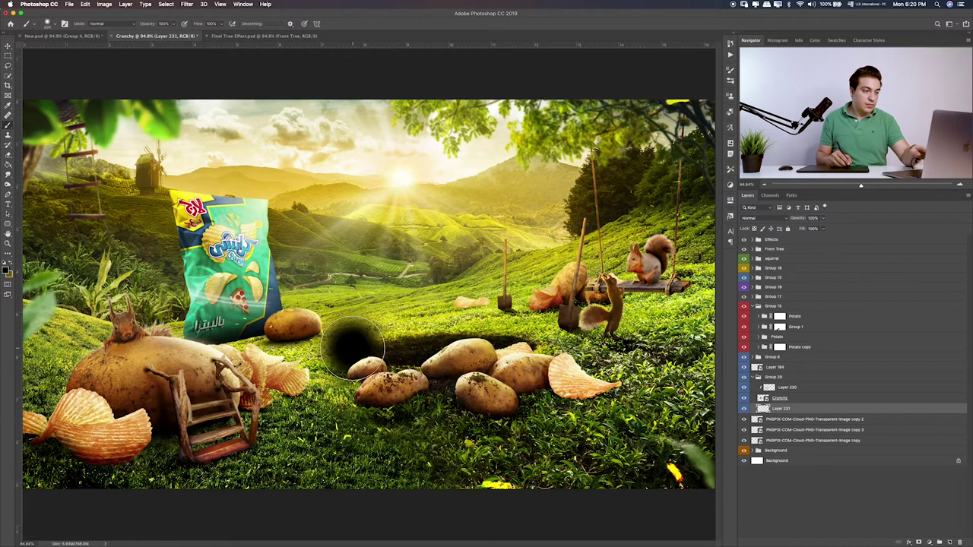
{"action": "key", "text": "ctrl+t"}
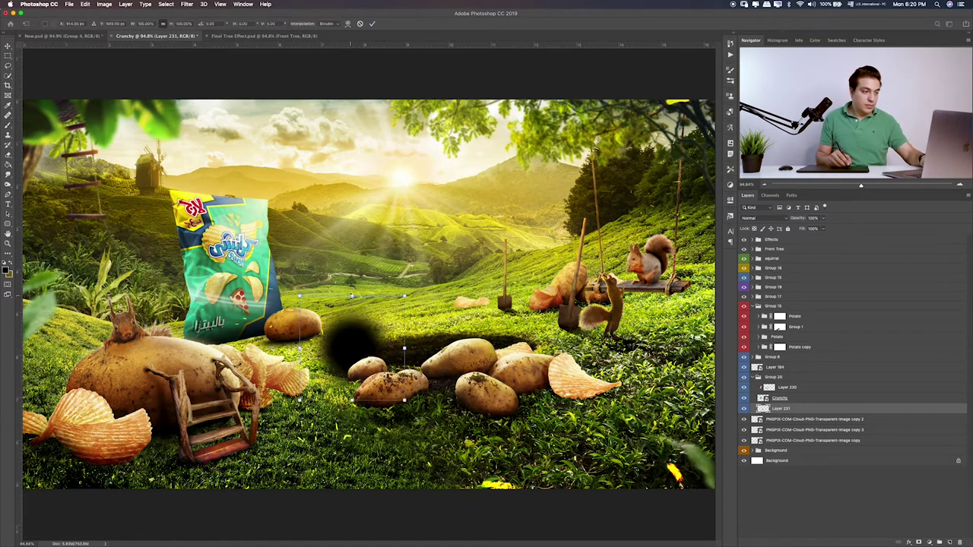
{"action": "left_click_drag", "start_coordinate": [351, 295], "coordinate": [352, 380]}
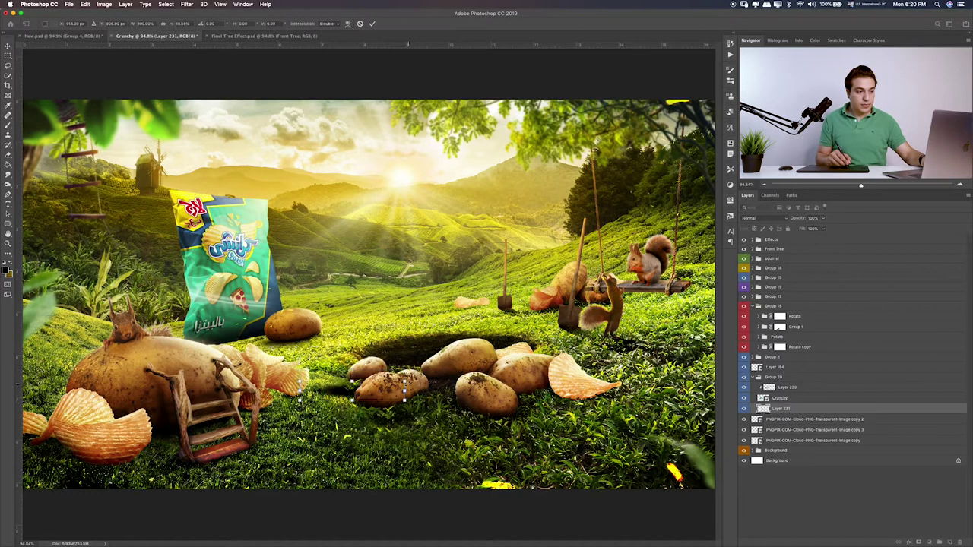
{"action": "mouse_move", "coordinate": [403, 395]}
{"action": "left_mouse_down"}
{"action": "mouse_move", "coordinate": [265, 344]}
{"action": "mouse_move", "coordinate": [333, 318]}
{"action": "mouse_move", "coordinate": [304, 319]}
{"action": "left_mouse_up"}
{"action": "mouse_move", "coordinate": [350, 289]}
{"action": "left_mouse_down"}
{"action": "mouse_move", "coordinate": [359, 298]}
{"action": "mouse_move", "coordinate": [289, 325]}
{"action": "left_mouse_up"}
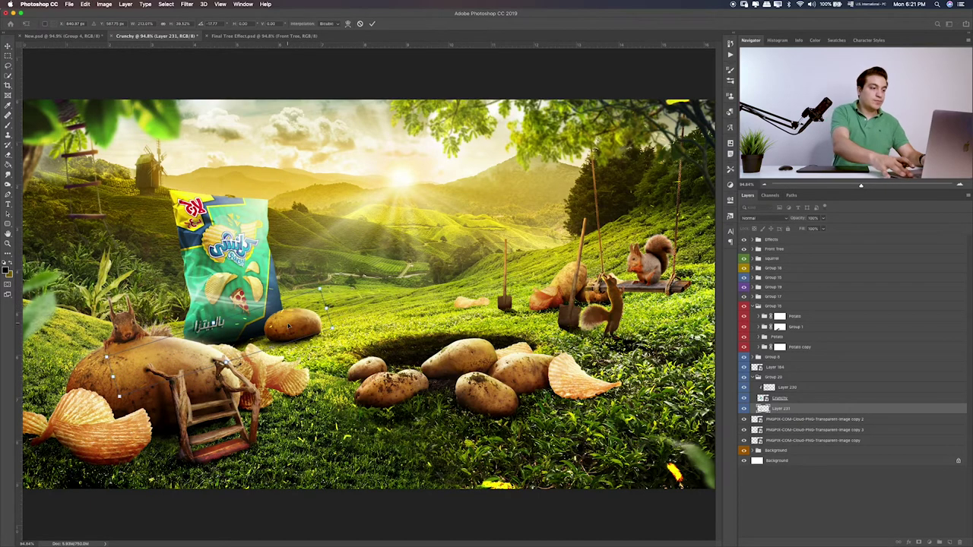
{"action": "key", "text": "Return"}
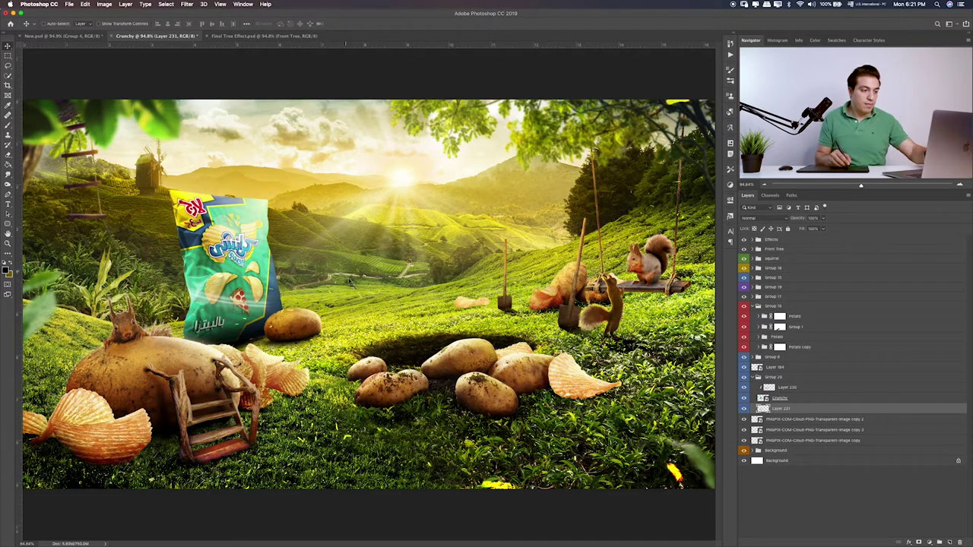
{"action": "key", "text": "ctrl+t"}
{"action": "left_click_drag", "start_coordinate": [327, 304], "coordinate": [283, 339]}
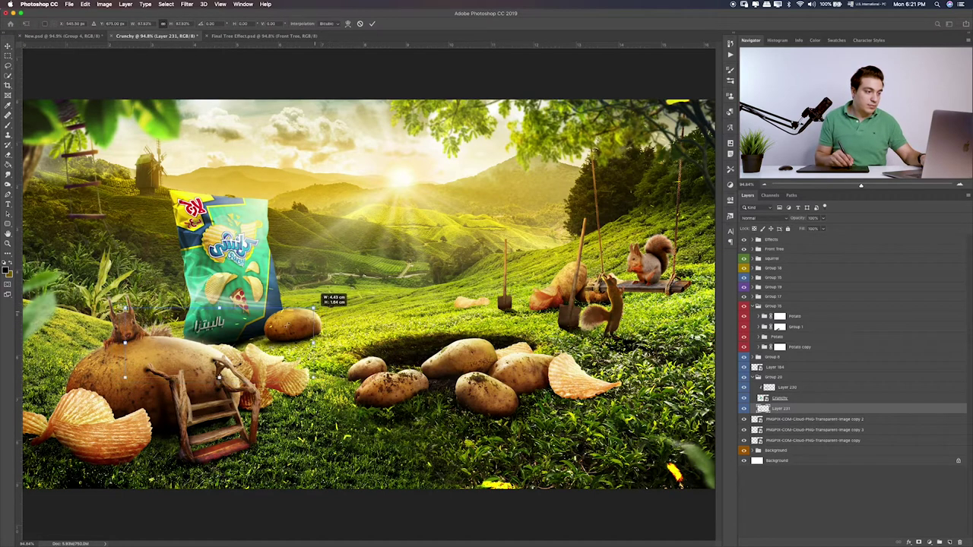
{"action": "key", "text": "Return"}
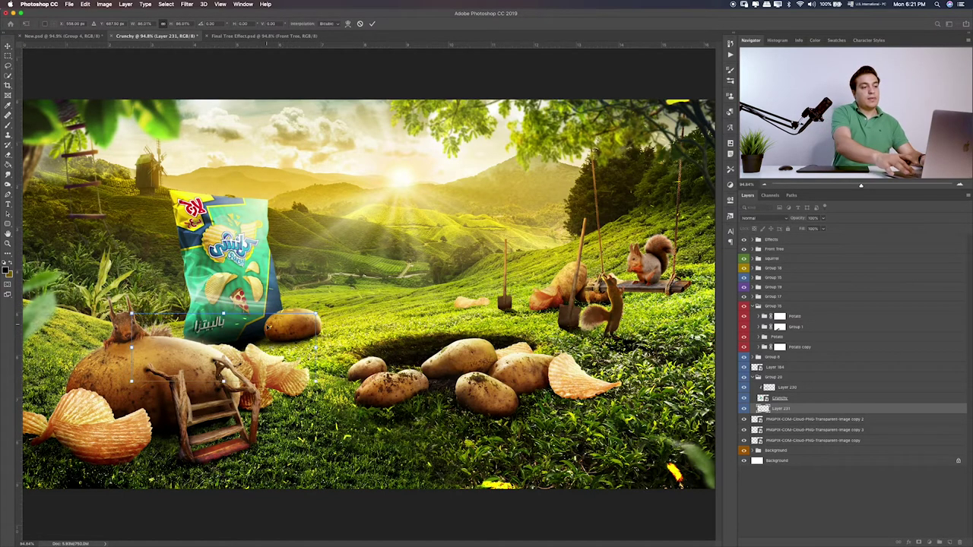
- Test Soft Light and Overlay, delete the shadow copy, and return Layer 231 to Normal
{"action": "left_click", "coordinate": [764, 218]}
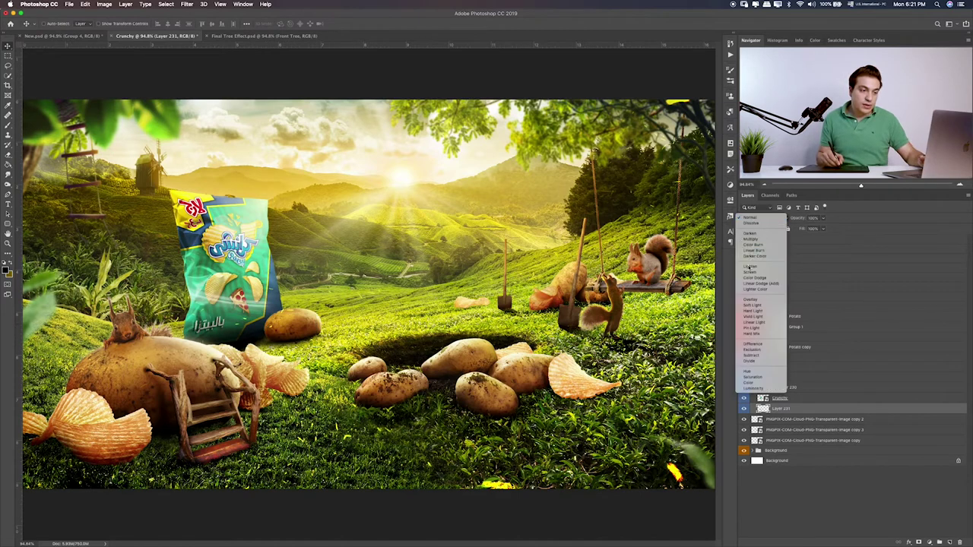
{"action": "left_click", "coordinate": [751, 307]}
{"action": "left_click", "coordinate": [764, 218]}
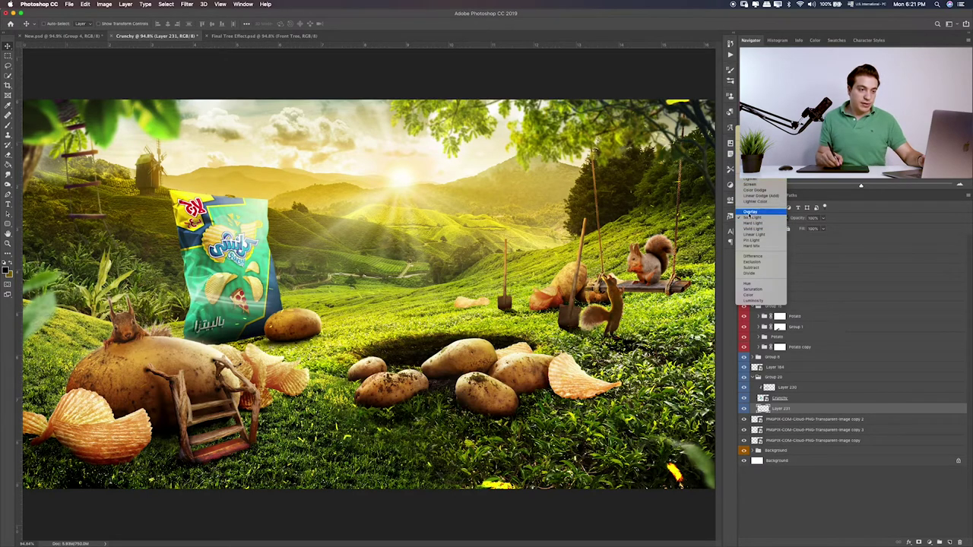
{"action": "left_click", "coordinate": [749, 212]}
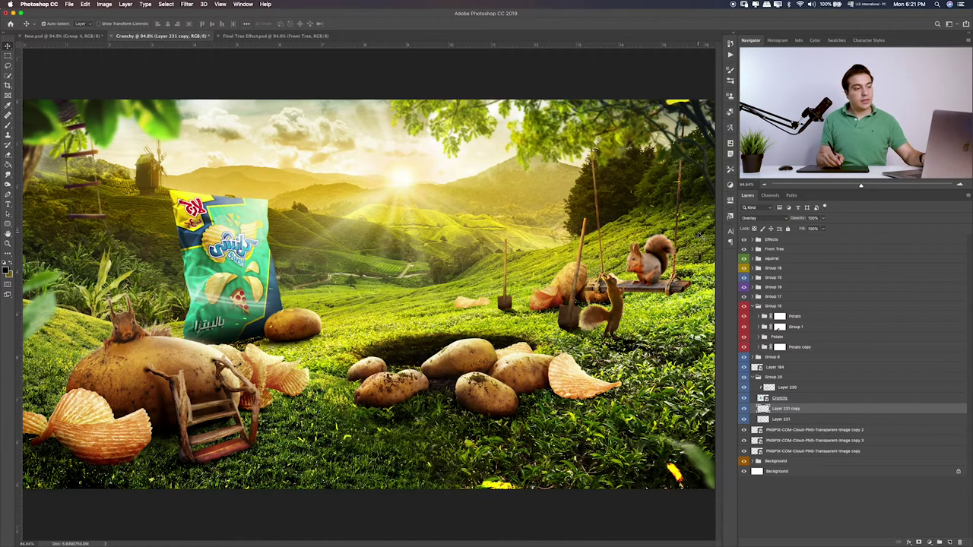
{"action": "key", "text": "Delete"}
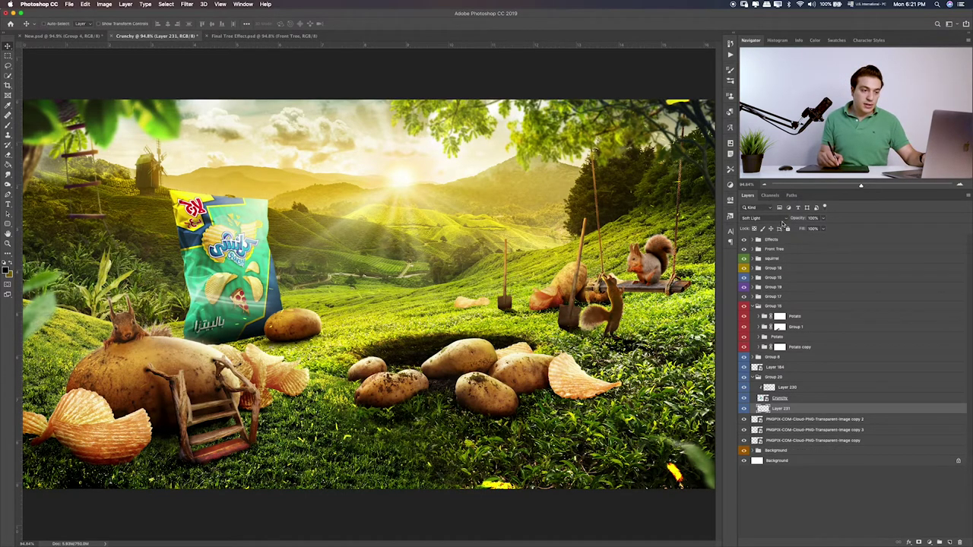
{"action": "left_click", "coordinate": [781, 219]}
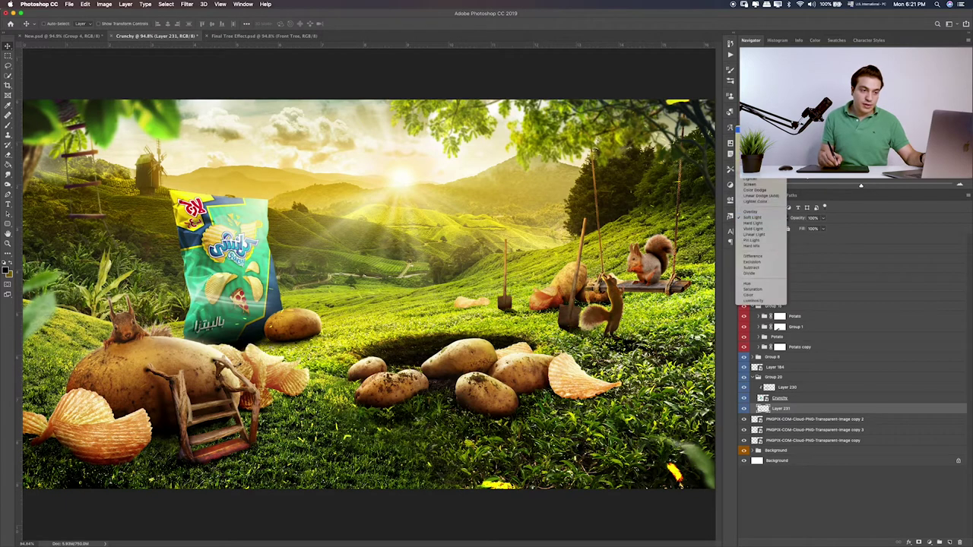
{"action": "left_click", "coordinate": [752, 127]}
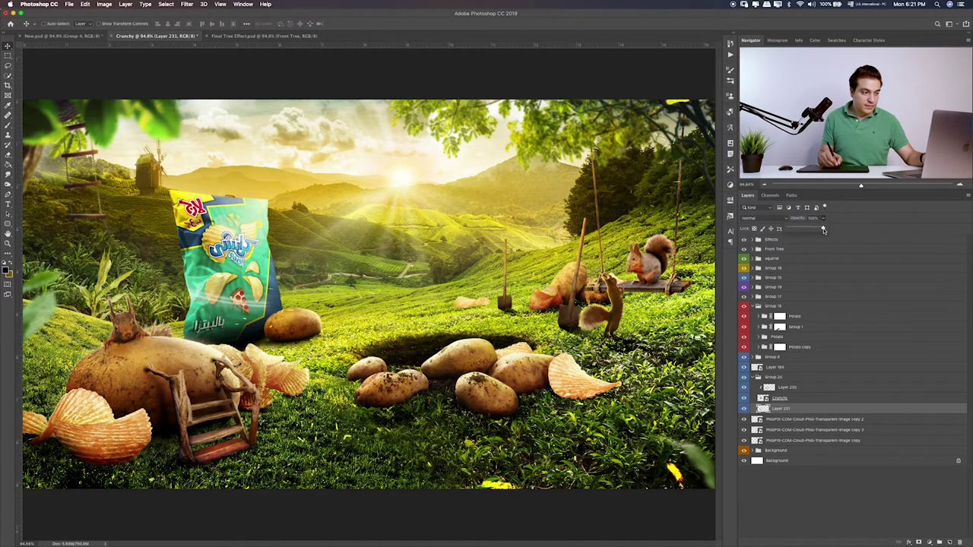
{"action": "left_click", "coordinate": [821, 398]}
- Add a mask to the Crunchy layer and paint black shading down the bag's left side on Layer 230
{"action": "left_click", "coordinate": [918, 542]}
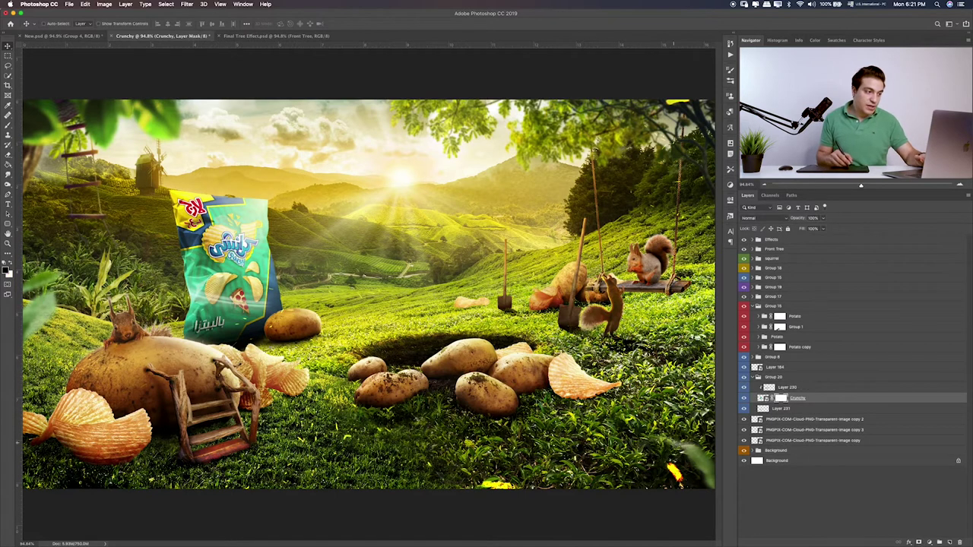
{"action": "key", "text": "b"}
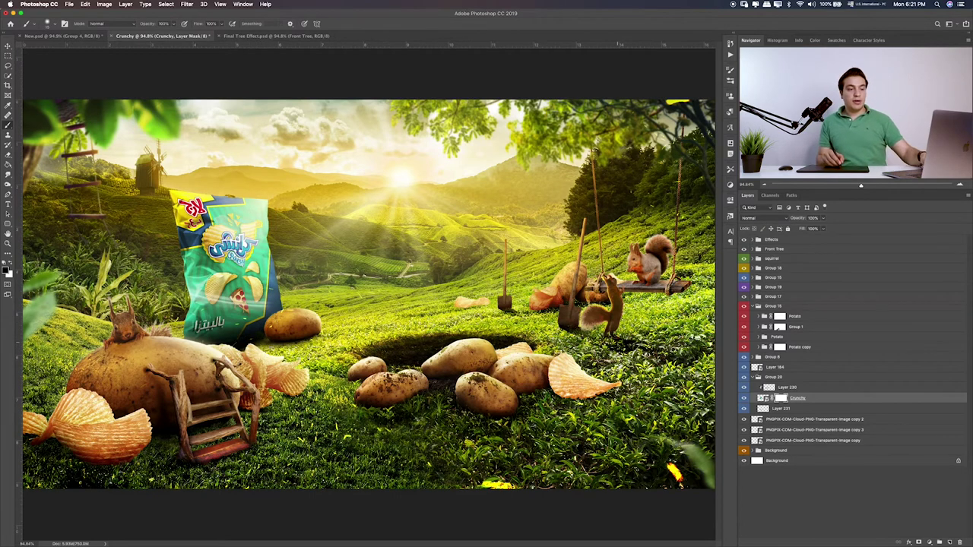
{"action": "left_click", "coordinate": [790, 388]}
{"action": "left_click", "coordinate": [743, 388]}
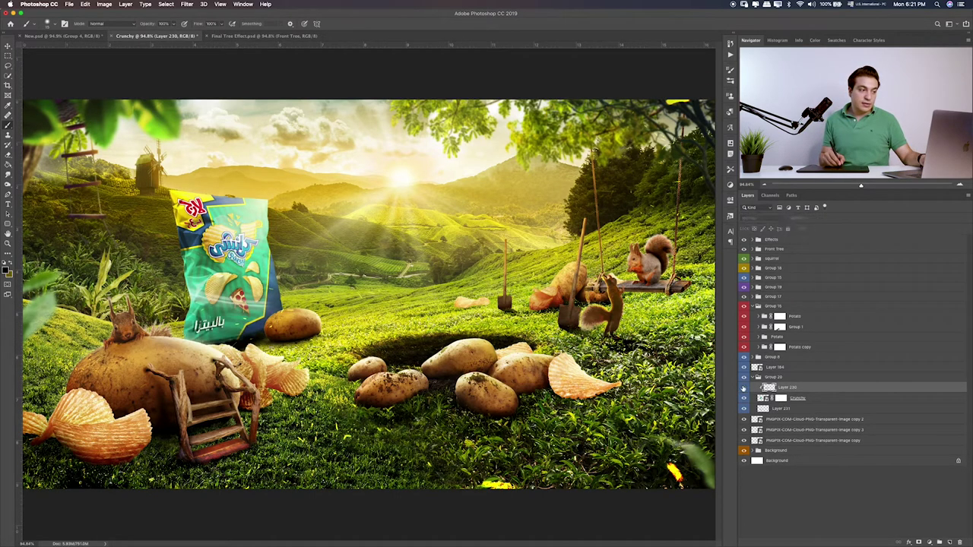
{"action": "left_click", "coordinate": [743, 388]}
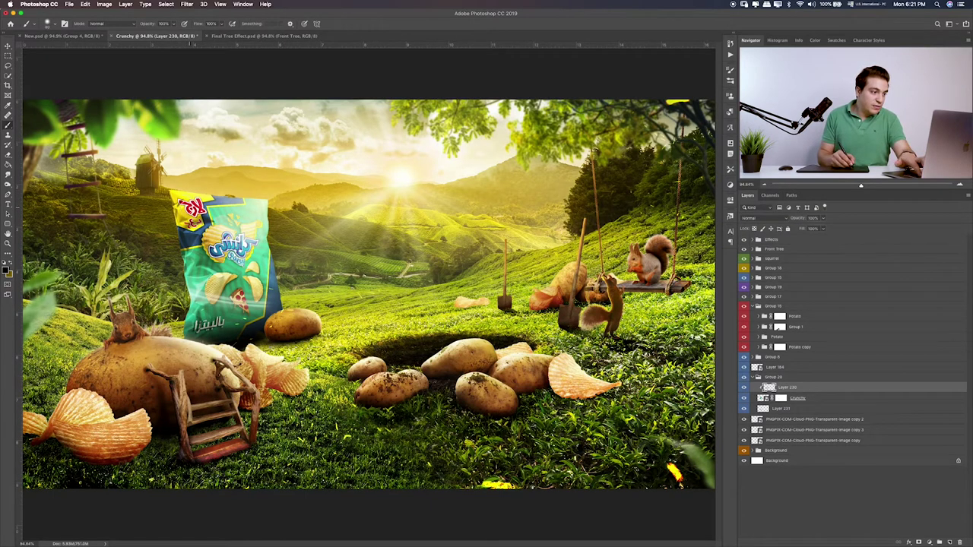
{"action": "left_click_drag", "start_coordinate": [176, 197], "coordinate": [203, 331]}
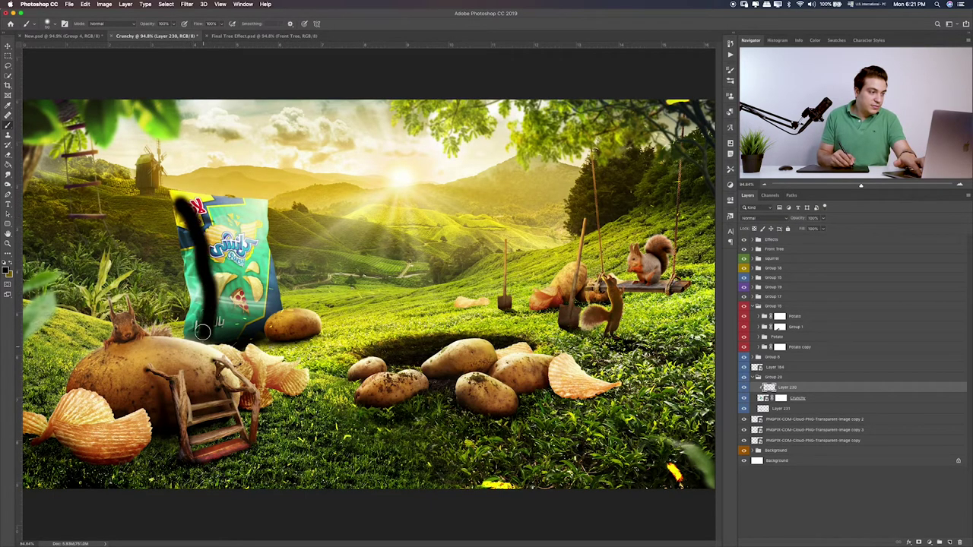
{"action": "mouse_move", "coordinate": [176, 196]}
{"action": "left_mouse_down"}
{"action": "mouse_move", "coordinate": [202, 310]}
{"action": "mouse_move", "coordinate": [196, 340]}
{"action": "left_mouse_up"}
- Cycle the shading layer's blend modes through Multiply and Vivid Light, settling on a soft blend
{"action": "key", "text": "v"}
{"action": "key", "text": "alt+shift+m"}
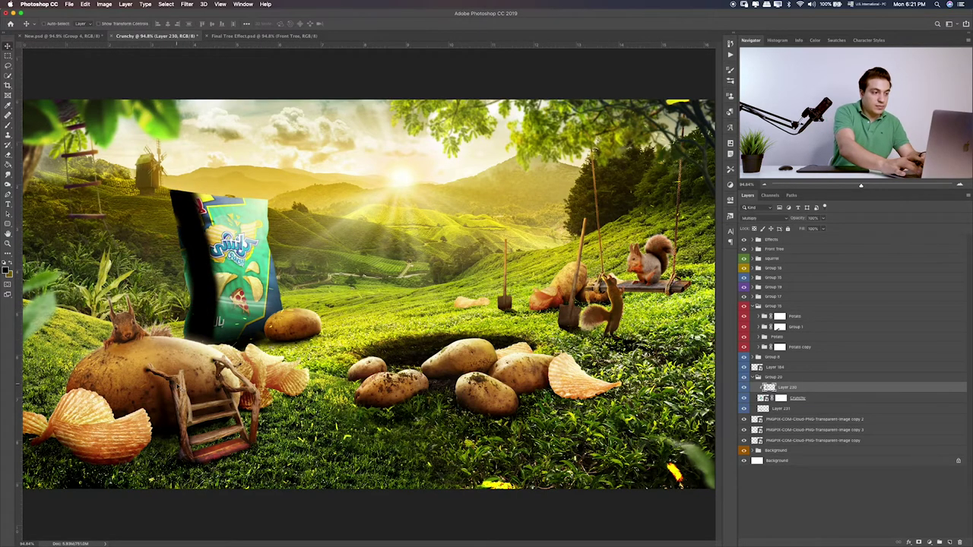
{"action": "key", "text": "alt+shift+o"}
{"action": "key", "text": "alt+shift+v"}
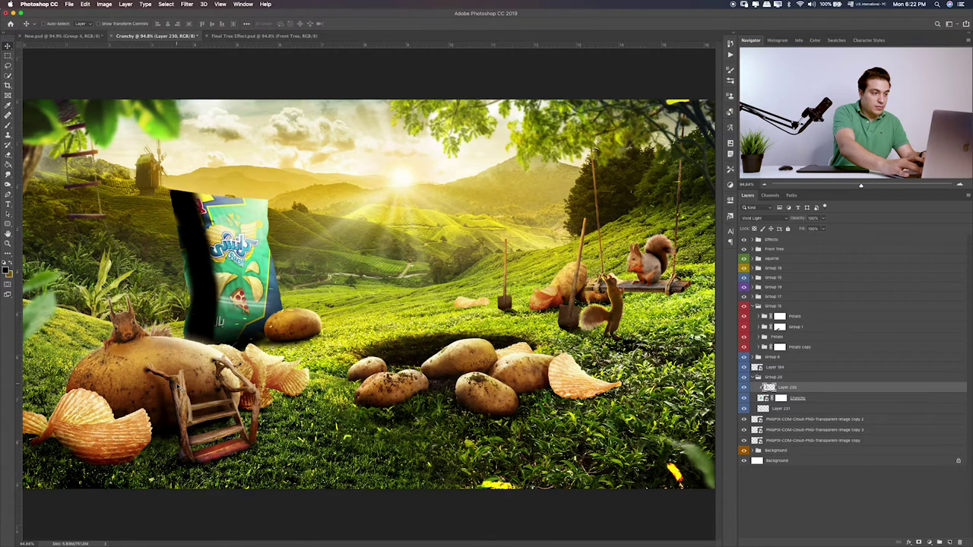
{"action": "key", "text": "alt+shift+f"}
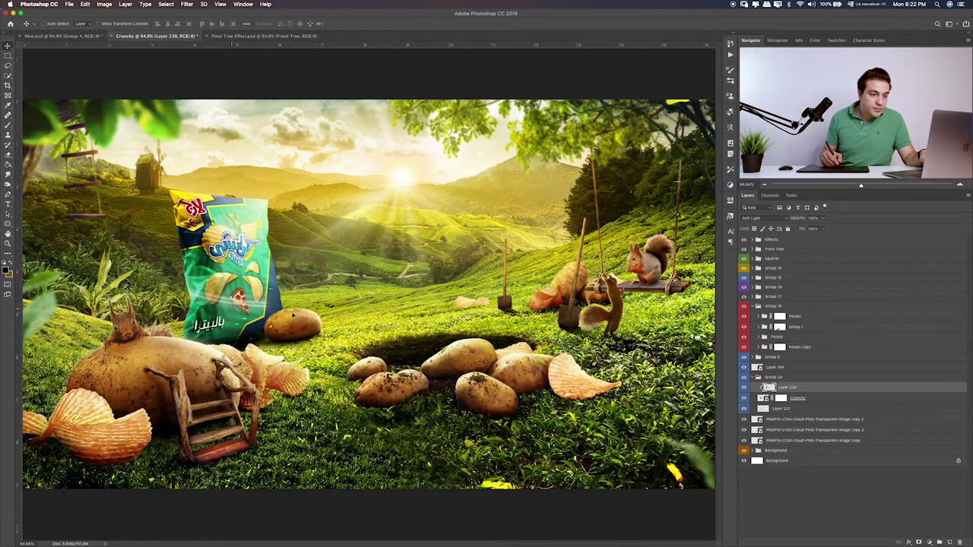
{"action": "key", "text": "e"}
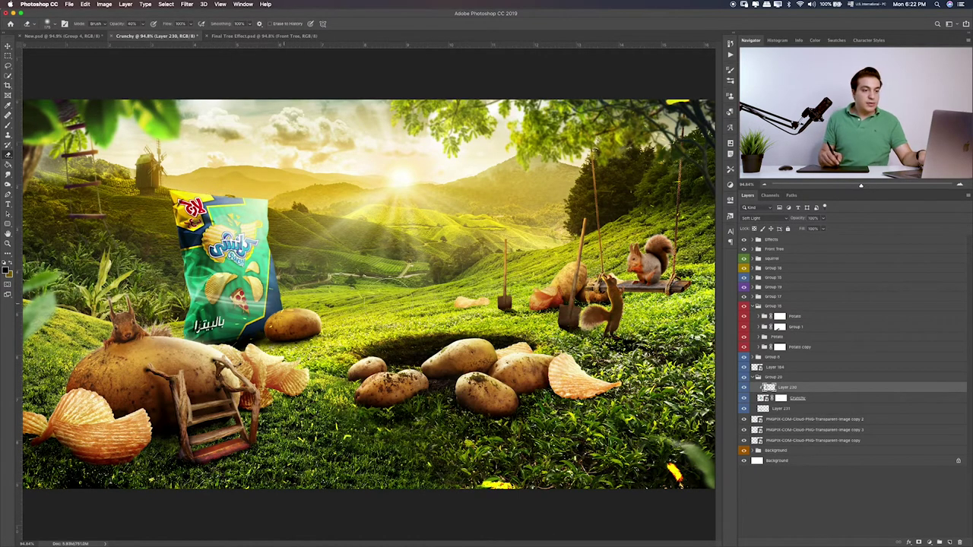
- Add a new layer and set the foreground colour to bright yellow
{"action": "left_click", "coordinate": [948, 542]}
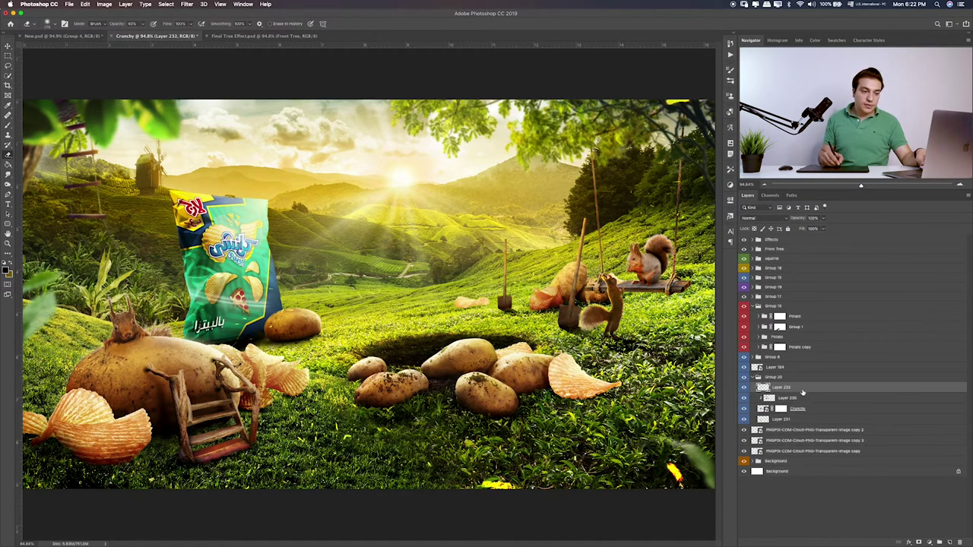
{"action": "key", "text": "b"}
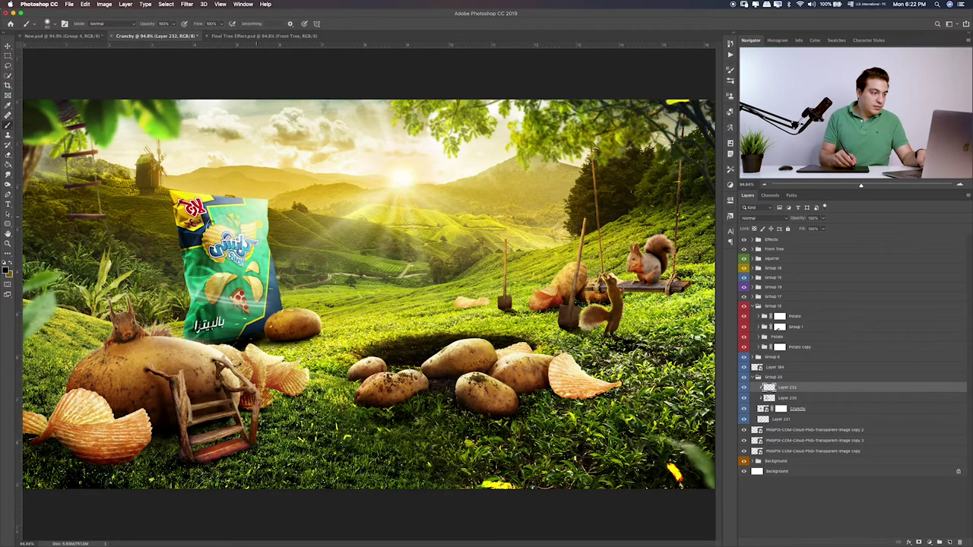
{"action": "left_click", "coordinate": [8, 272]}
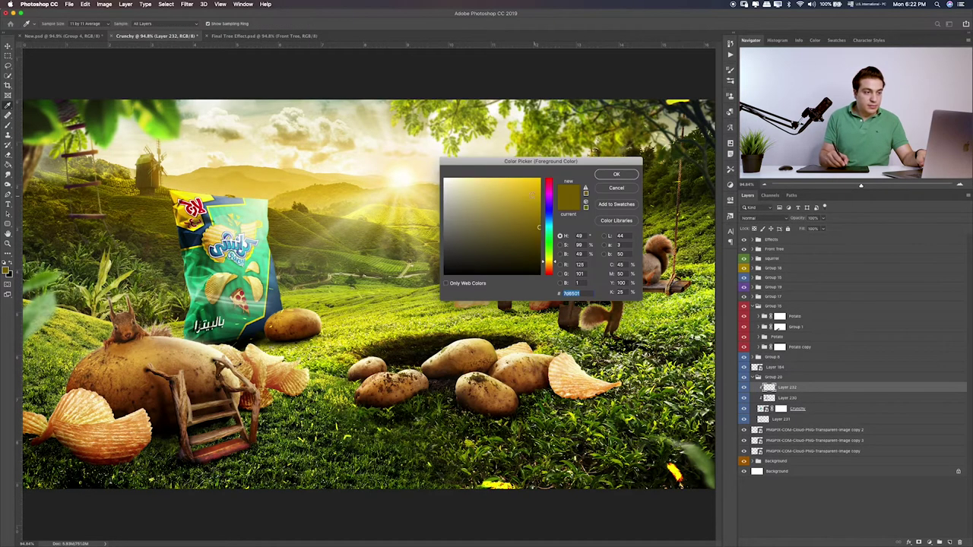
{"action": "left_click_drag", "start_coordinate": [532, 195], "coordinate": [501, 167]}
{"action": "left_click", "coordinate": [615, 175]}
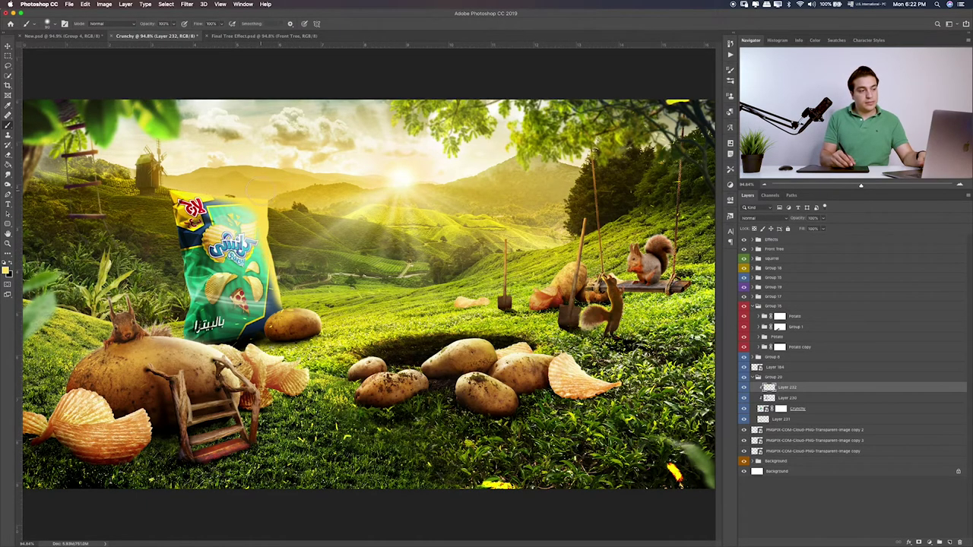
- Set the yellow glow layer's blend mode to Soft Light after comparing Lighten
{"action": "key", "text": "v"}
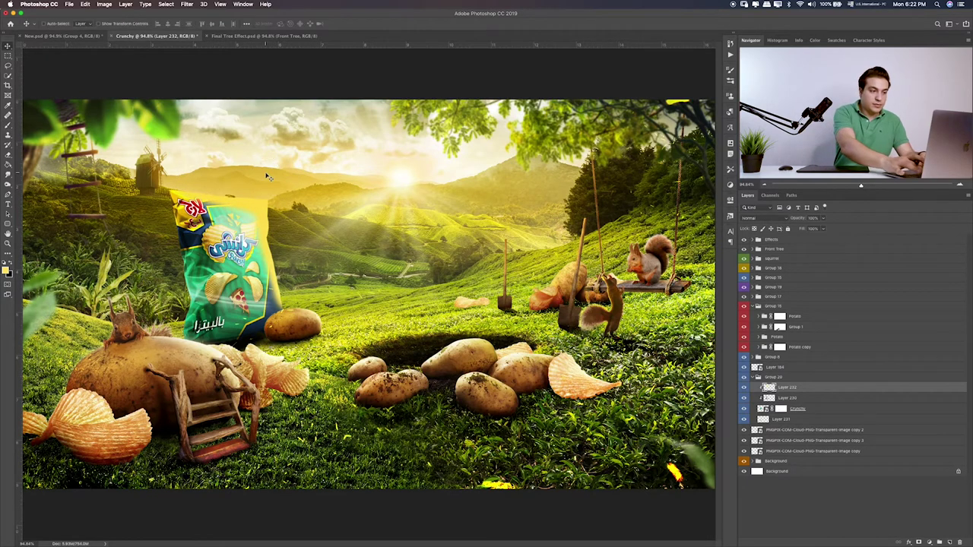
{"action": "key", "text": "shift+plus"}
{"action": "key", "text": "shift+plus"}
{"action": "key", "text": "shift+plus"}
{"action": "key", "text": "shift+plus"}
{"action": "key", "text": "shift+plus"}
{"action": "key", "text": "shift+plus"}
{"action": "key", "text": "shift+plus"}
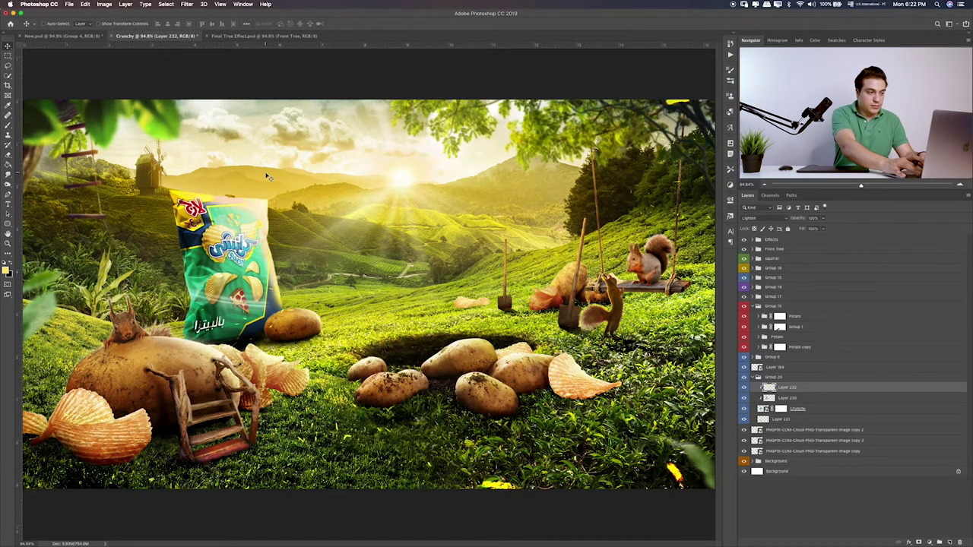
{"action": "key", "text": "shift+plus"}
{"action": "key", "text": "shift+minus"}
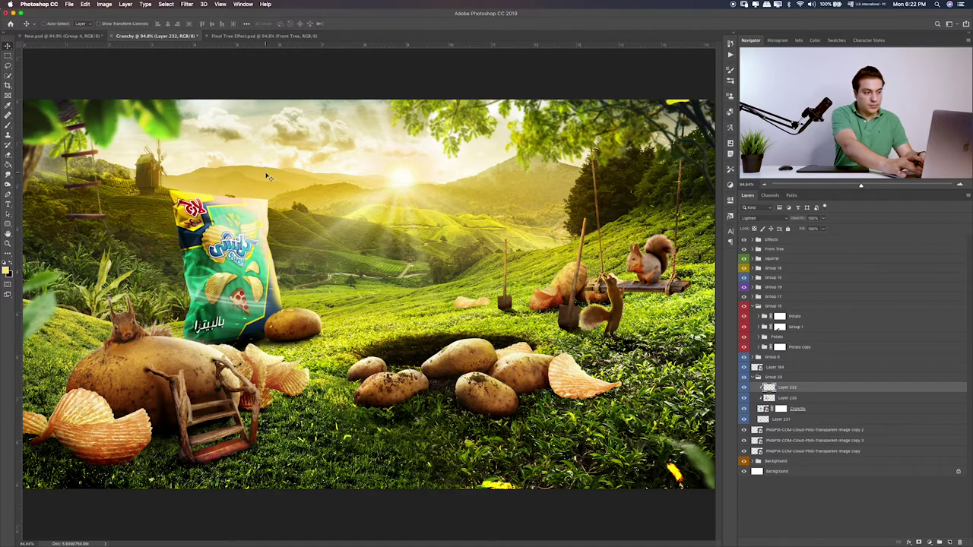
{"action": "key", "text": "shift+plus"}
{"action": "key", "text": "shift+plus"}
{"action": "key", "text": "shift+plus"}
{"action": "key", "text": "shift+plus"}
{"action": "key", "text": "shift+plus"}
{"action": "key", "text": "shift+plus"}
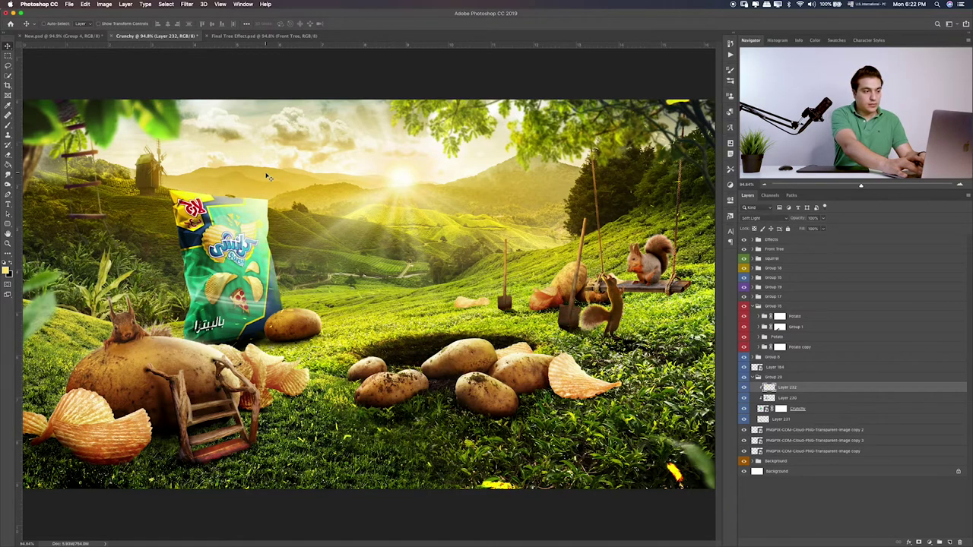
{"action": "key", "text": "shift+plus"}
{"action": "key", "text": "shift+plus"}
{"action": "key", "text": "shift+plus"}
{"action": "key", "text": "shift+plus"}
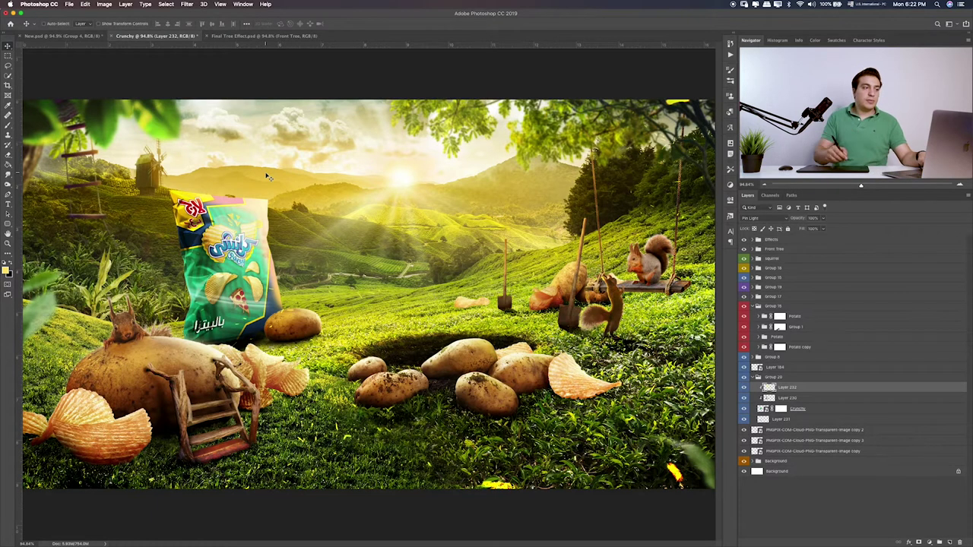
- Gaussian-blur the yellow glow at about 33 pixels and lower its opacity to 61%
{"action": "left_click", "coordinate": [187, 3]}
{"action": "mouse_move", "coordinate": [200, 101]}
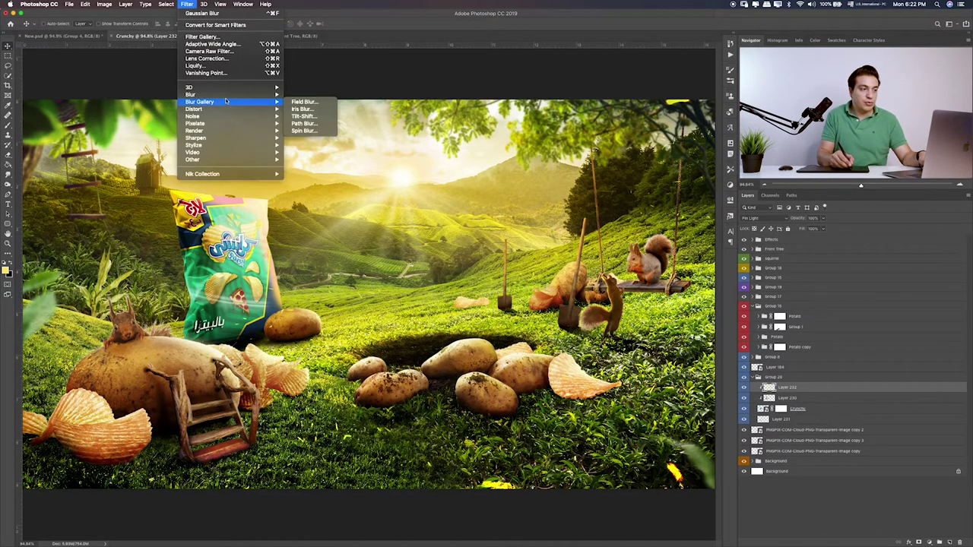
{"action": "left_click", "coordinate": [339, 124]}
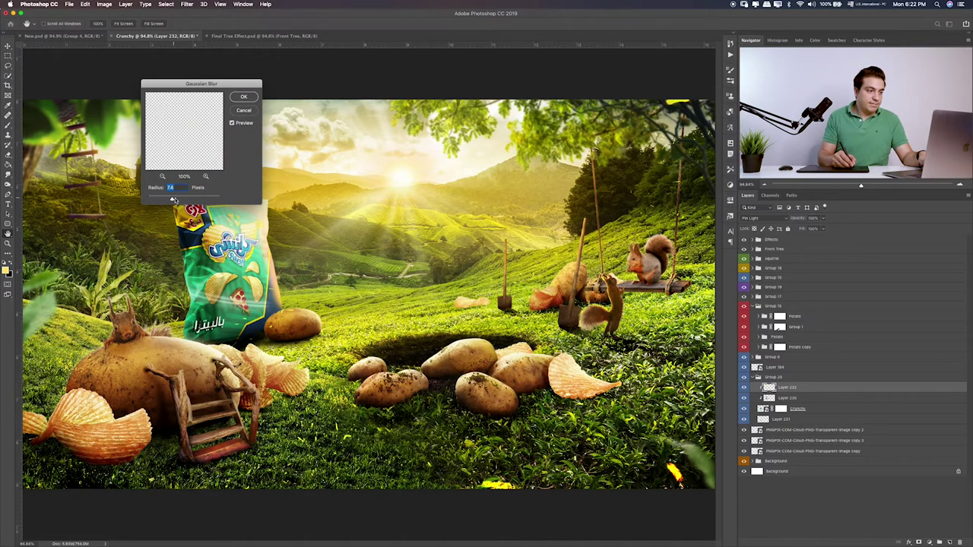
{"action": "left_click_drag", "start_coordinate": [173, 200], "coordinate": [184, 201]}
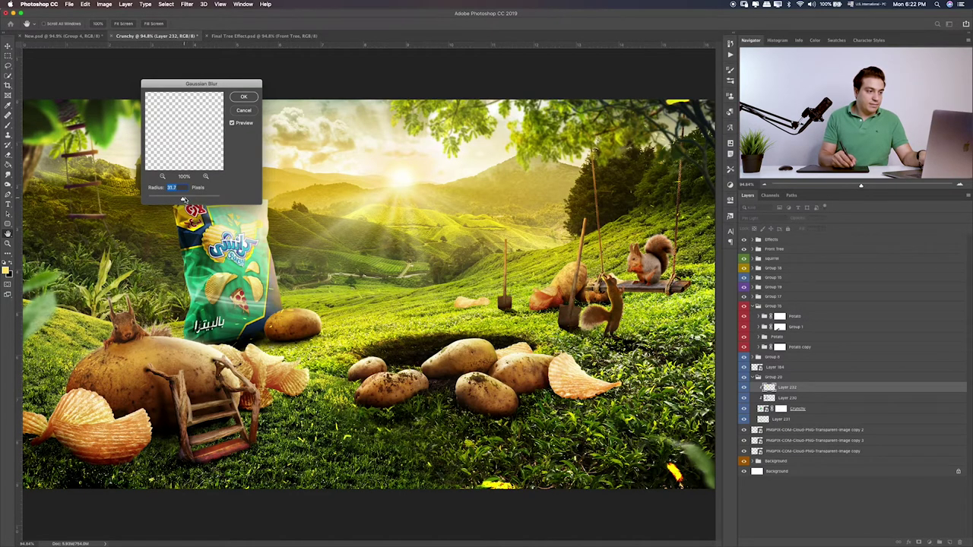
{"action": "left_click_drag", "start_coordinate": [178, 200], "coordinate": [182, 200]}
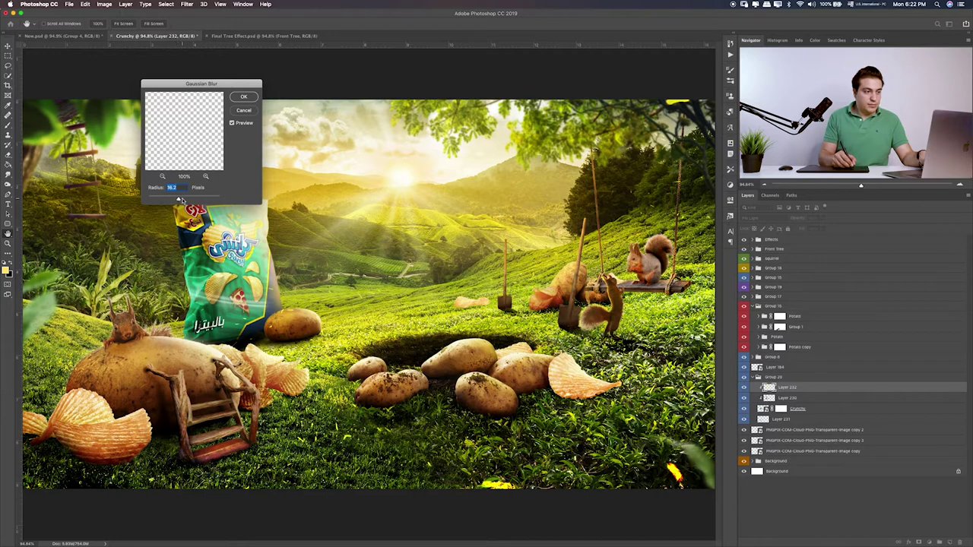
{"action": "left_click", "coordinate": [244, 111]}
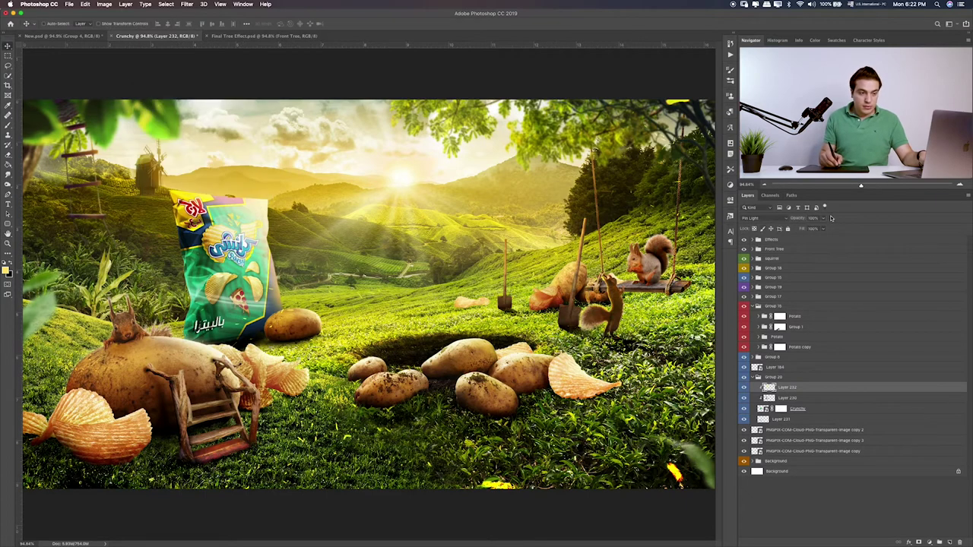
{"action": "left_click_drag", "start_coordinate": [823, 218], "coordinate": [810, 228]}
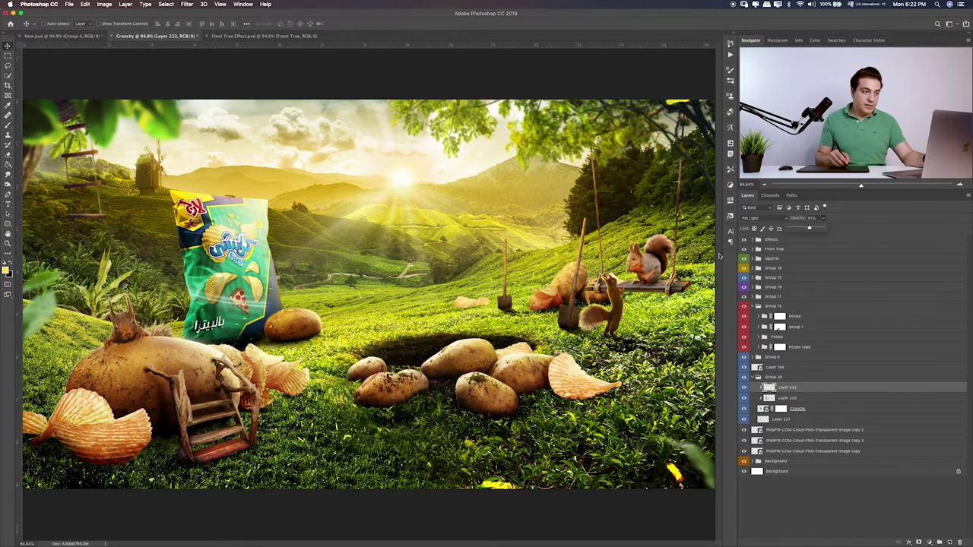
{"action": "key", "text": "ctrl+super+Escape"}
{"action": "key", "text": "super+Tab"}
{"action": "key", "text": "super+Tab"}
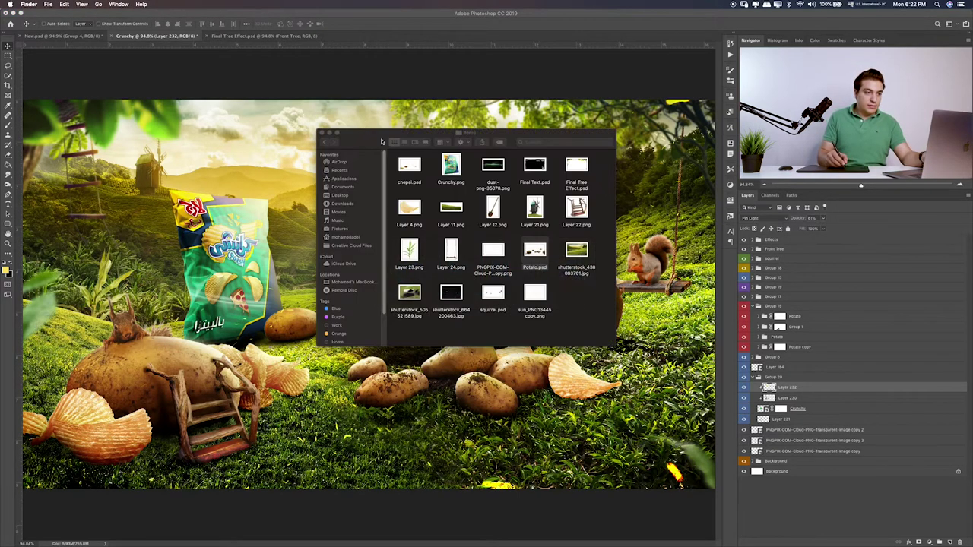
- Open Potato.psd and close the Final Tree Effect document
{"action": "left_click", "coordinate": [535, 255]}
{"action": "double_click", "coordinate": [535, 251]}
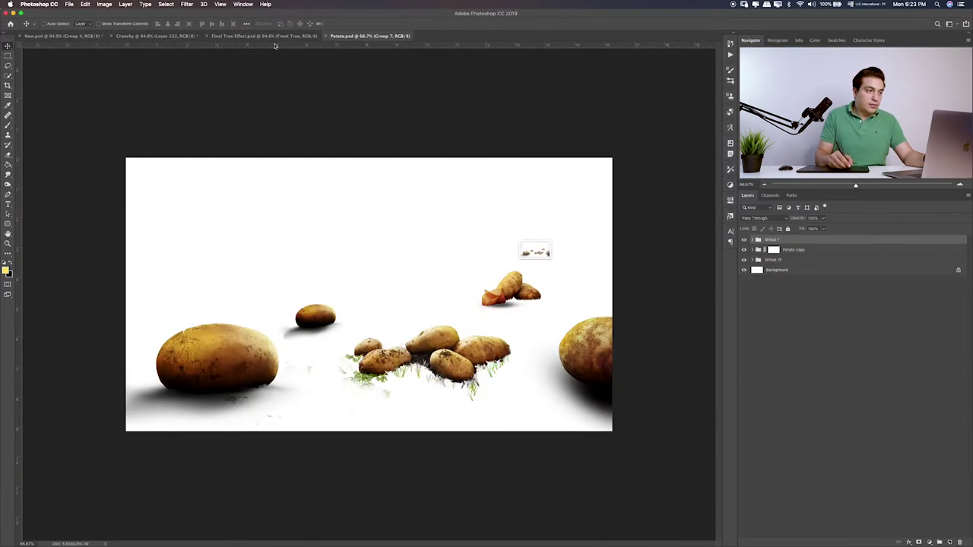
{"action": "left_click", "coordinate": [274, 37]}
{"action": "key", "text": "super+w"}
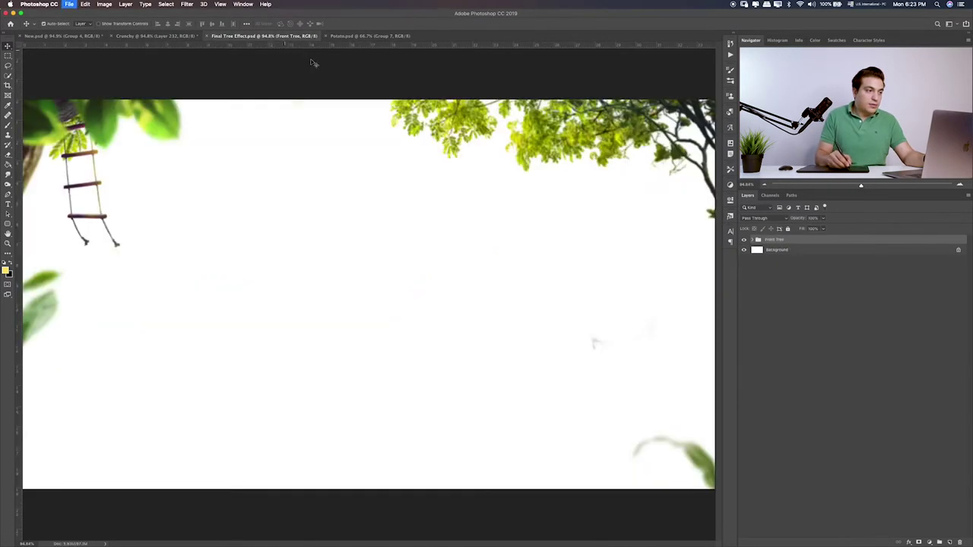
- Drag the potato group into the Crunchy composite and move Group 7 up near Layer 164
{"action": "left_click", "coordinate": [745, 241]}
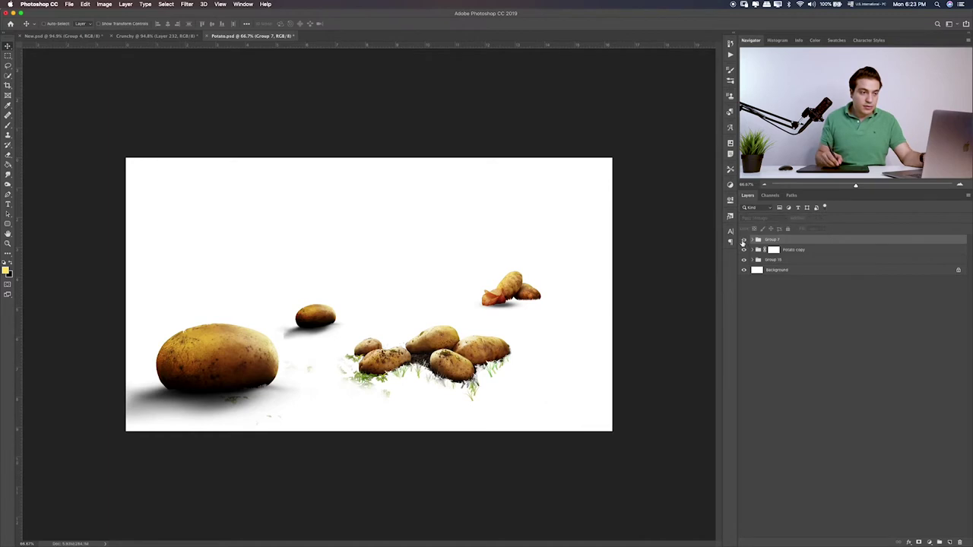
{"action": "left_click", "coordinate": [745, 241]}
{"action": "left_click_drag", "start_coordinate": [478, 213], "coordinate": [247, 129]}
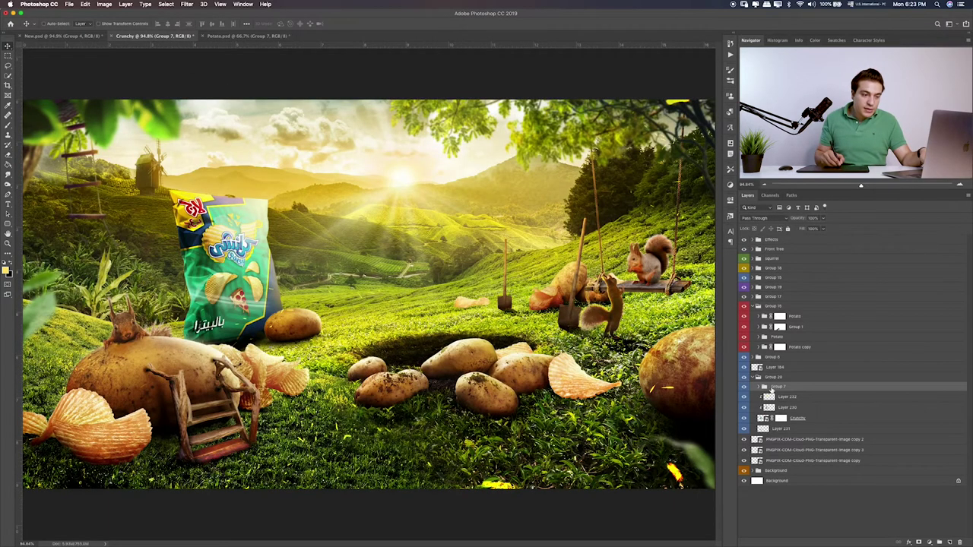
{"action": "left_click_drag", "start_coordinate": [771, 389], "coordinate": [771, 359]}
{"action": "left_click", "coordinate": [752, 387]}
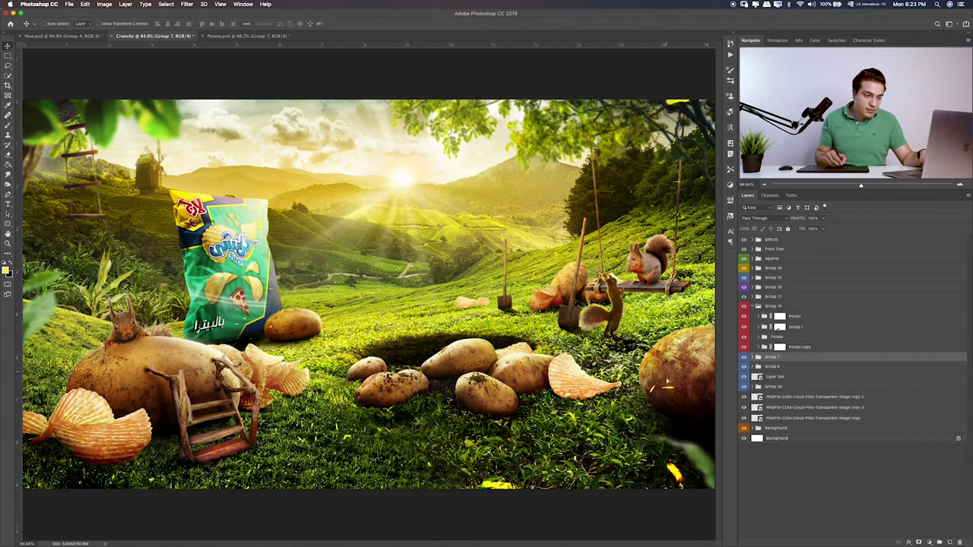
- Lower the right-edge potato and nest Group 7 inside Group 15 with a red label
{"action": "left_click_drag", "start_coordinate": [669, 354], "coordinate": [671, 365]}
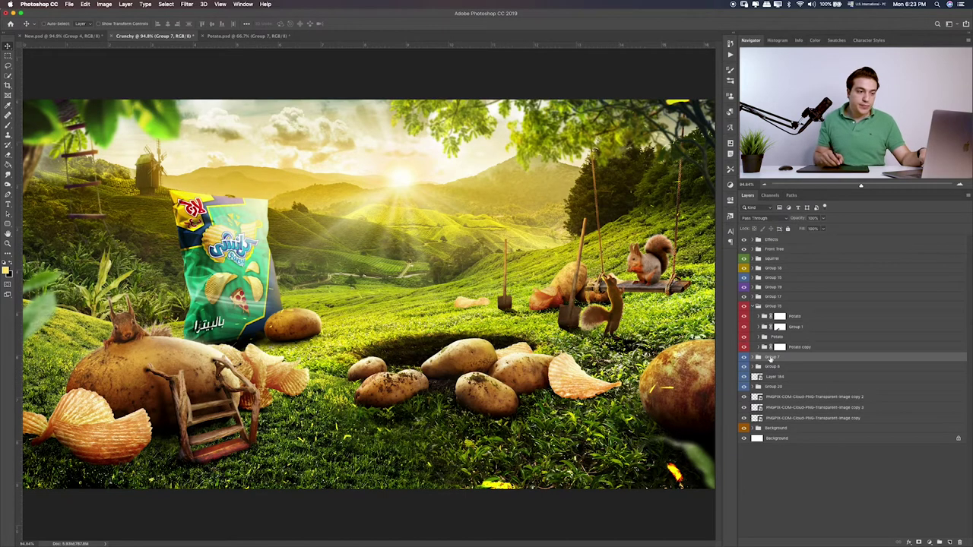
{"action": "left_click", "coordinate": [744, 396]}
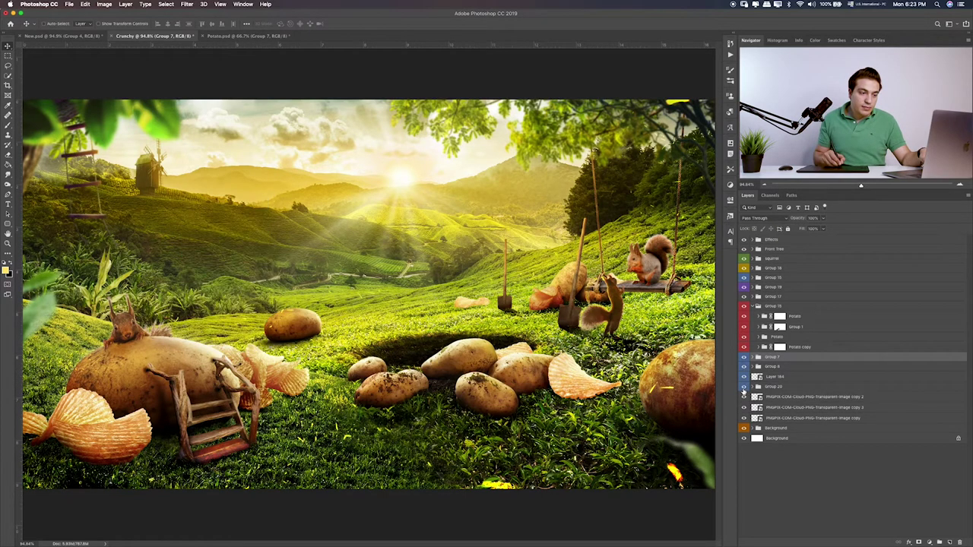
{"action": "left_click", "coordinate": [743, 396]}
{"action": "left_click", "coordinate": [743, 305]}
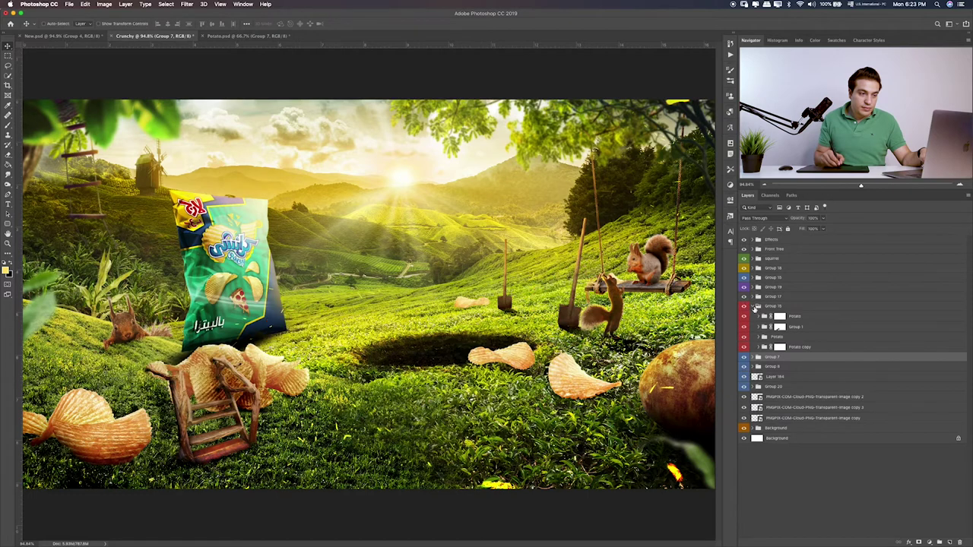
{"action": "left_click", "coordinate": [744, 305]}
{"action": "left_click_drag", "start_coordinate": [773, 359], "coordinate": [775, 312]}
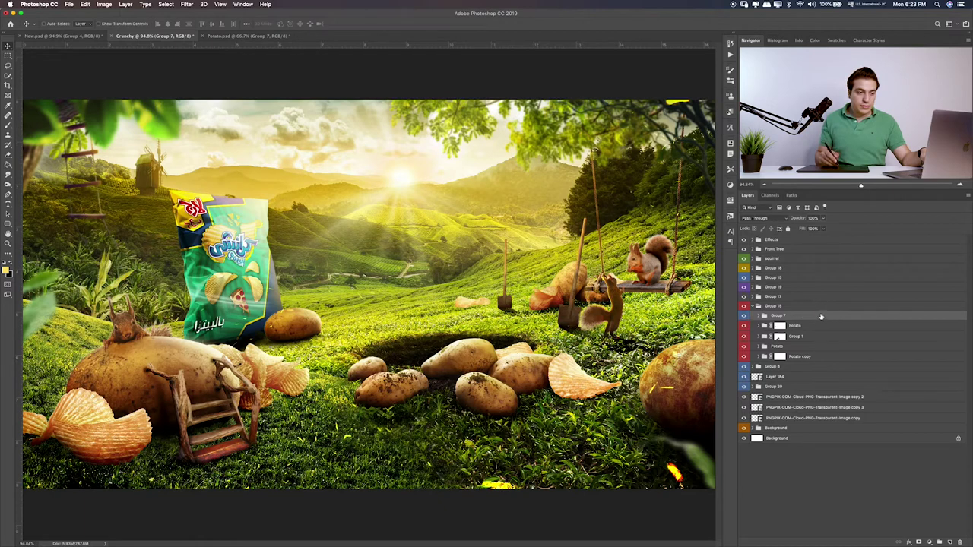
{"action": "right_click", "coordinate": [821, 316]}
{"action": "left_click", "coordinate": [851, 495]}
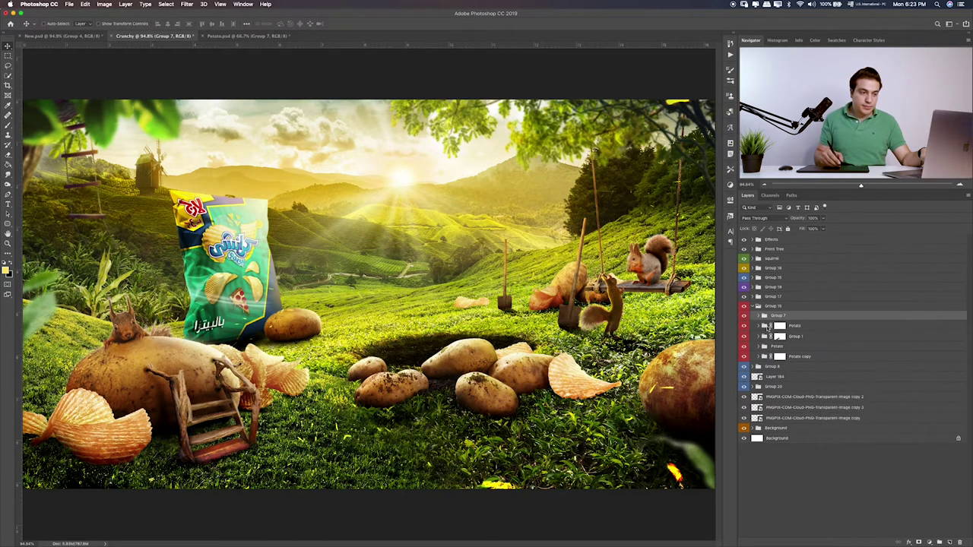
{"action": "left_click", "coordinate": [751, 307]}
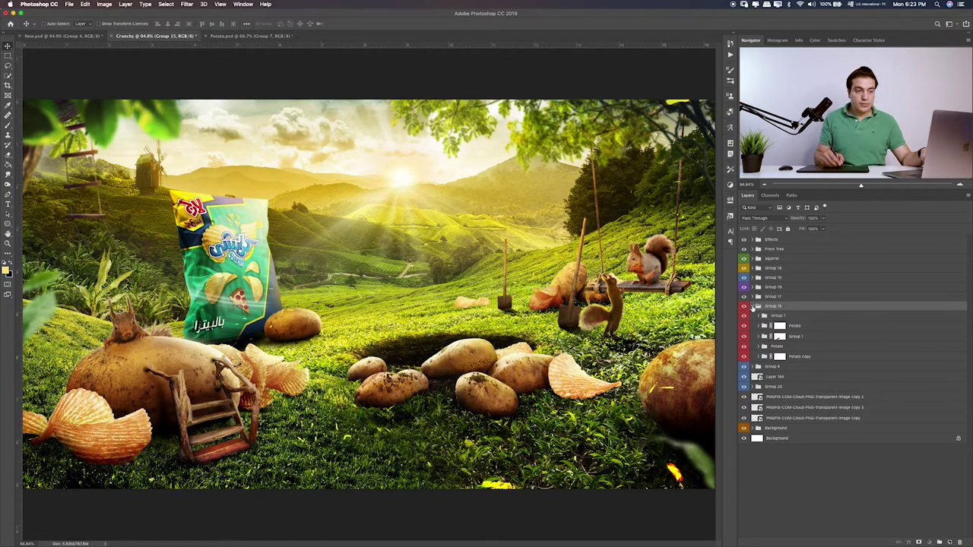
{"action": "left_click", "coordinate": [752, 307]}
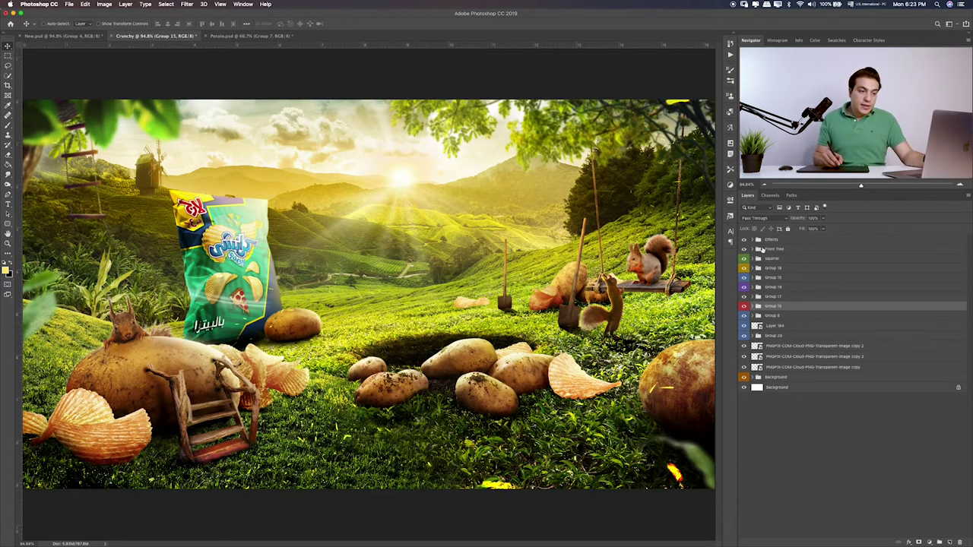
- Toggle the Effects group and shutterstock light layer to check the glow
{"action": "left_click", "coordinate": [744, 239]}
{"action": "left_click", "coordinate": [743, 240]}
{"action": "left_click", "coordinate": [753, 239]}
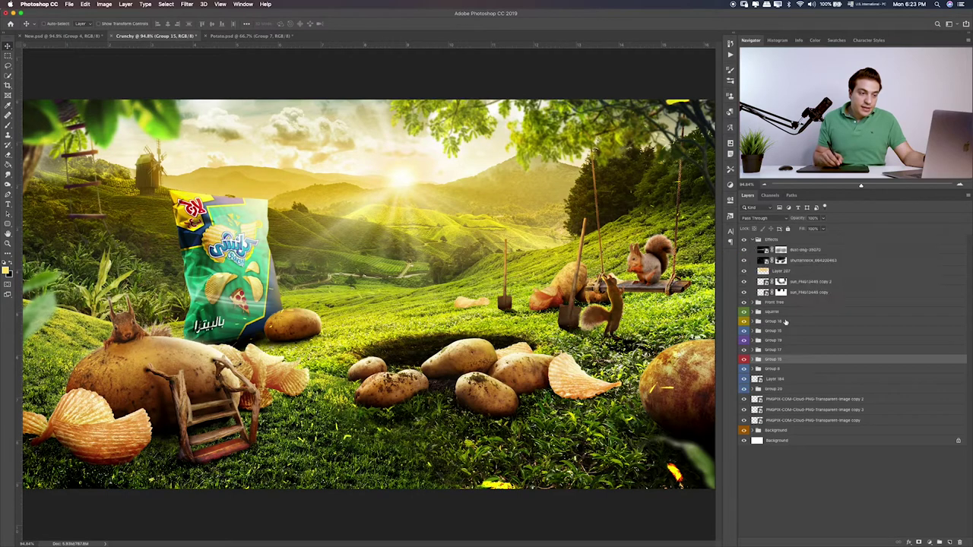
{"action": "left_click", "coordinate": [744, 260]}
{"action": "left_click", "coordinate": [744, 260]}
{"action": "left_click", "coordinate": [780, 260]}
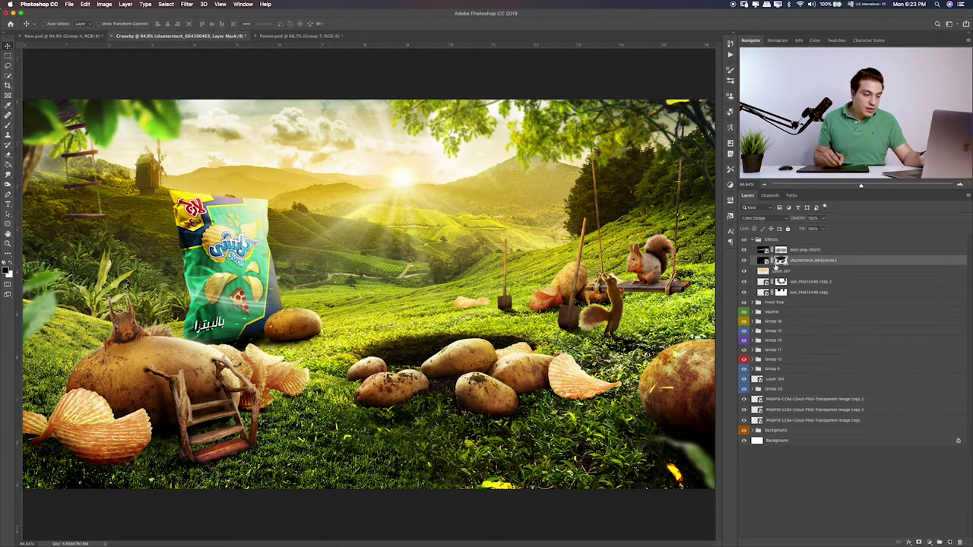
{"action": "key", "text": "b"}
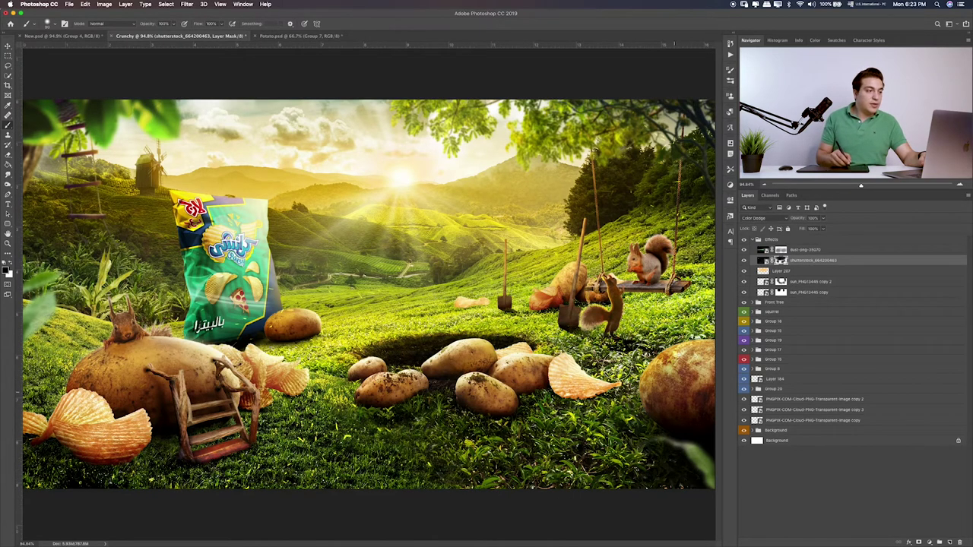
{"action": "key", "text": "m"}
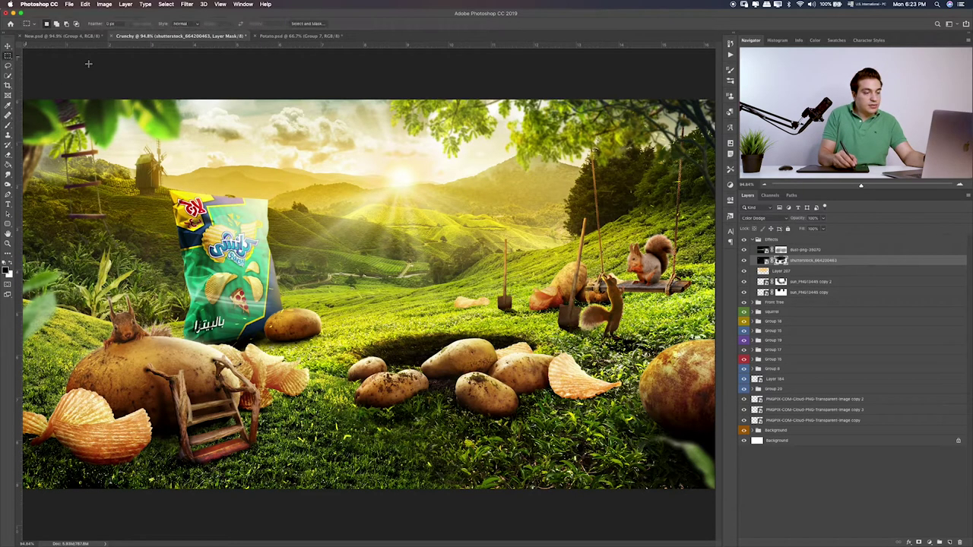
{"action": "left_click", "coordinate": [756, 239]}
{"action": "key", "text": "super+Tab"}
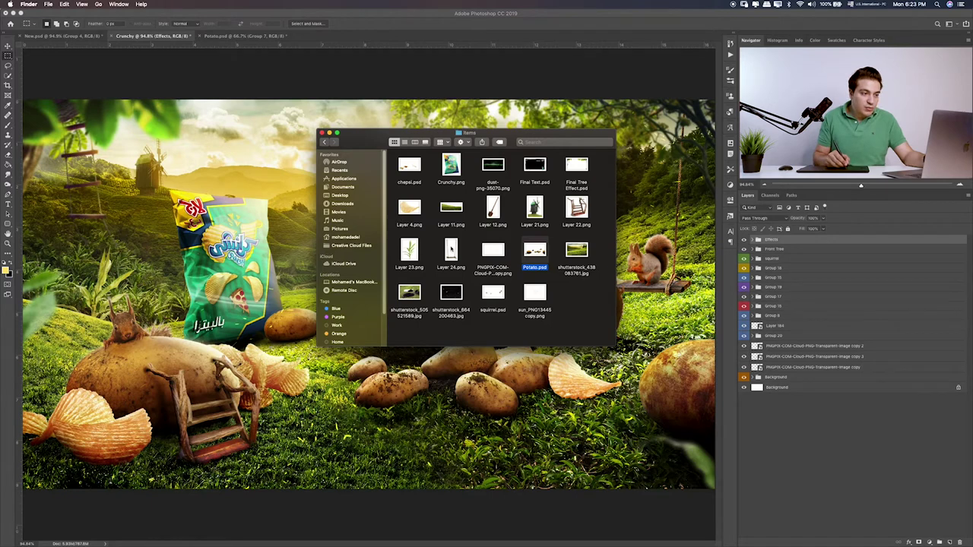
{"action": "key", "text": "super+Tab"}
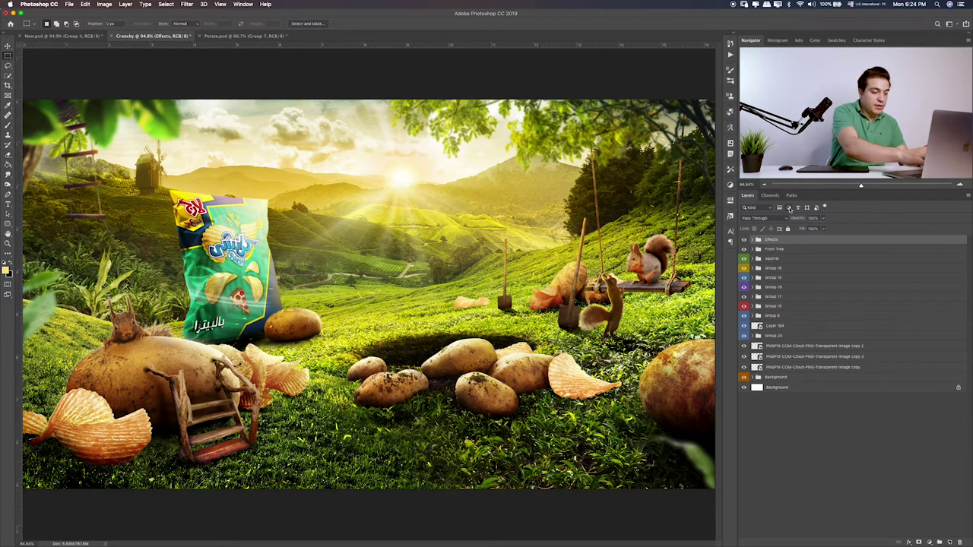
- Merge all visible layers onto a new top layer and open the Camera Raw filter
{"action": "key", "text": "super+alt+shift+e"}
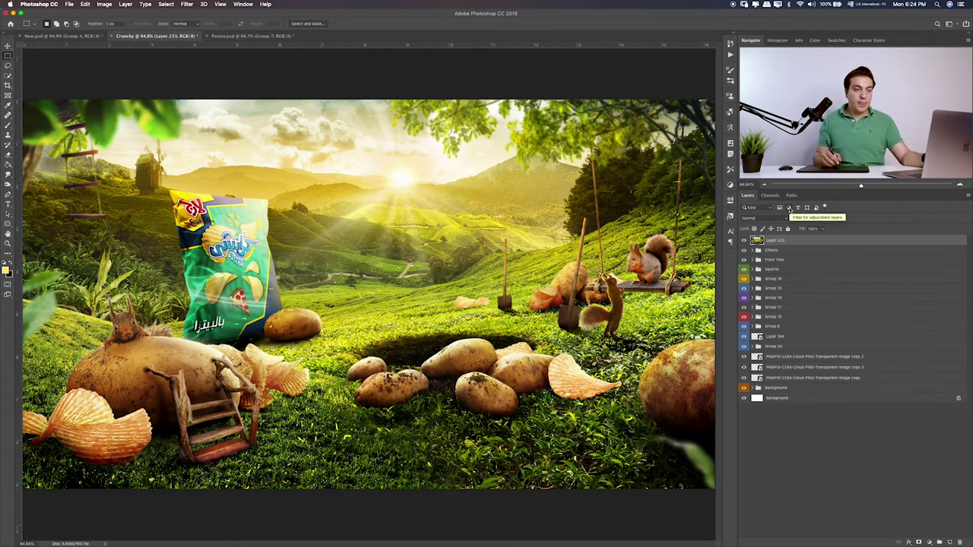
{"action": "left_click", "coordinate": [188, 5]}
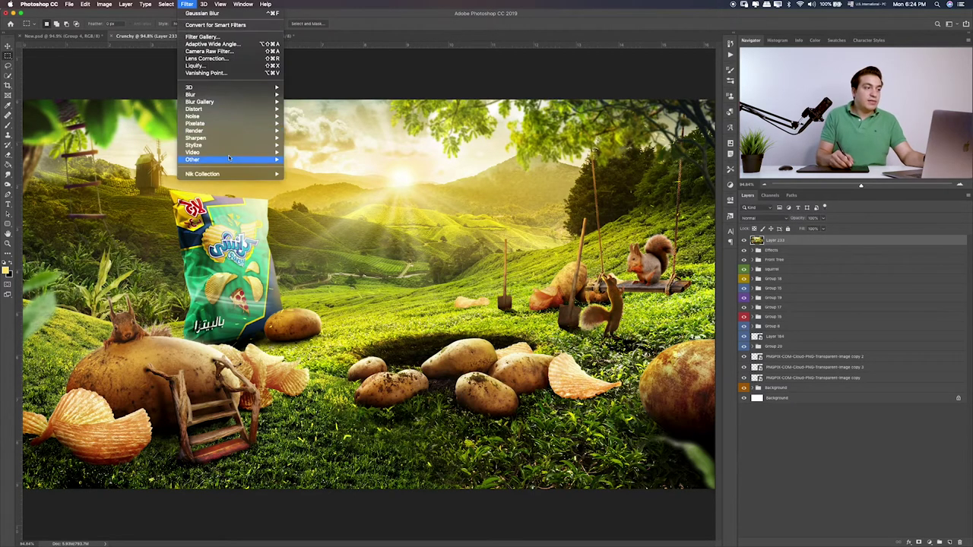
{"action": "left_click", "coordinate": [270, 52]}
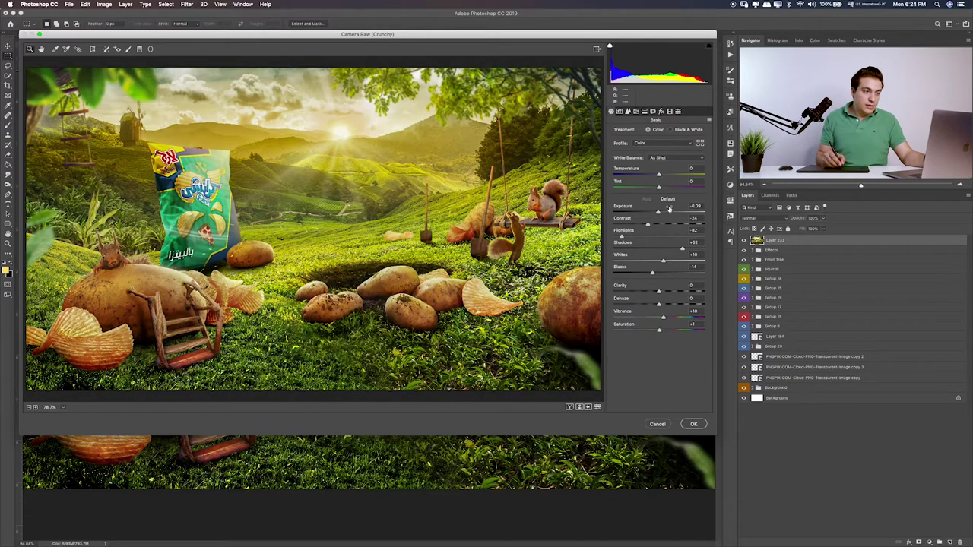
- Apply Auto tone, raise exposure slightly, edit Blacks, then go to sharpening settings
{"action": "left_click", "coordinate": [667, 200]}
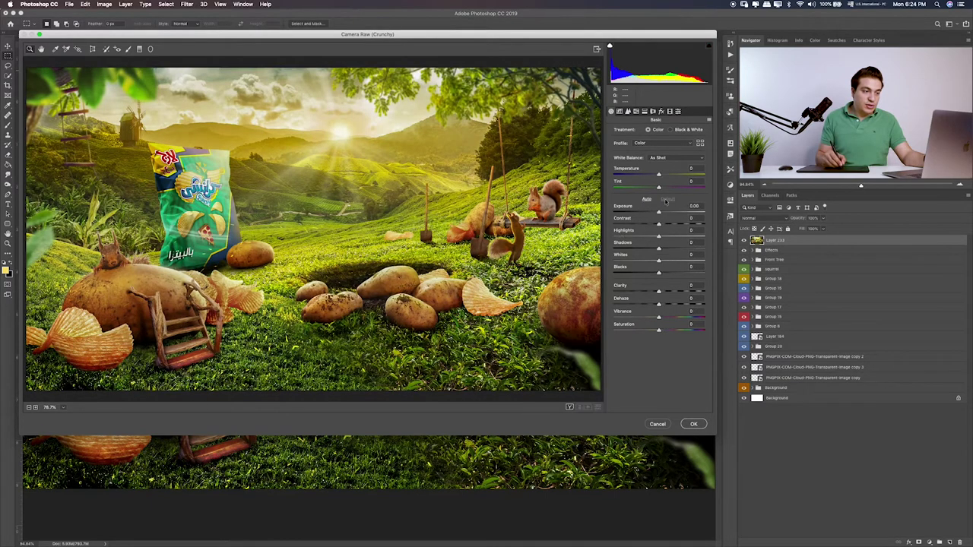
{"action": "left_click", "coordinate": [646, 199]}
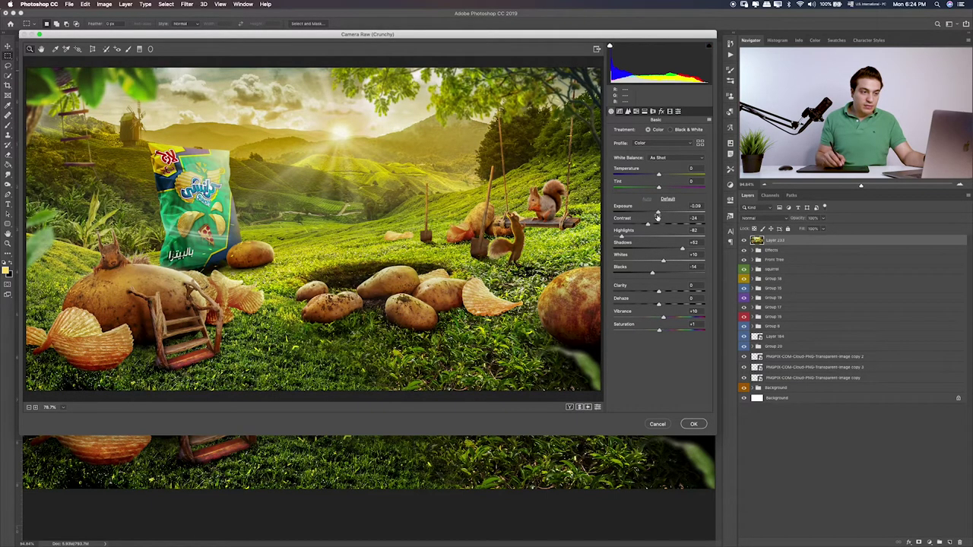
{"action": "left_click", "coordinate": [666, 199]}
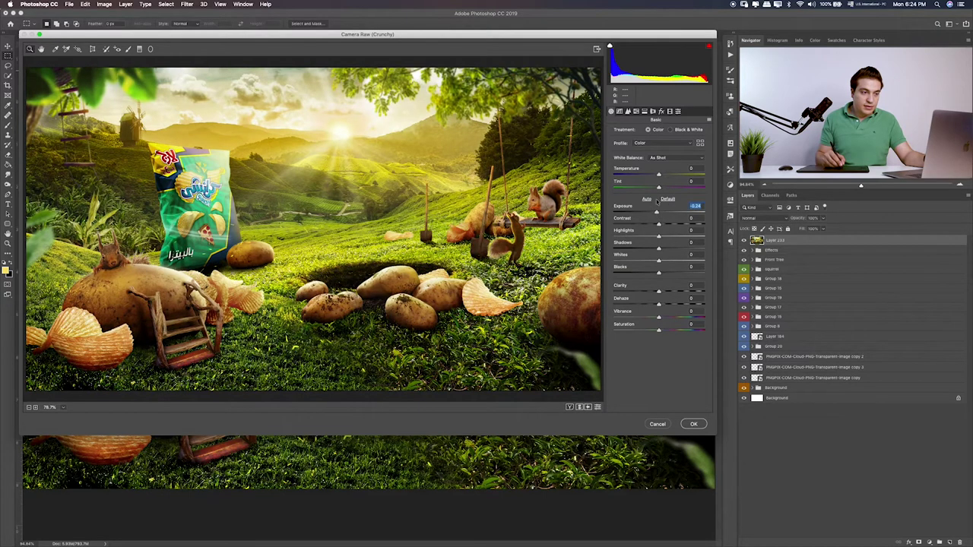
{"action": "left_click", "coordinate": [647, 199]}
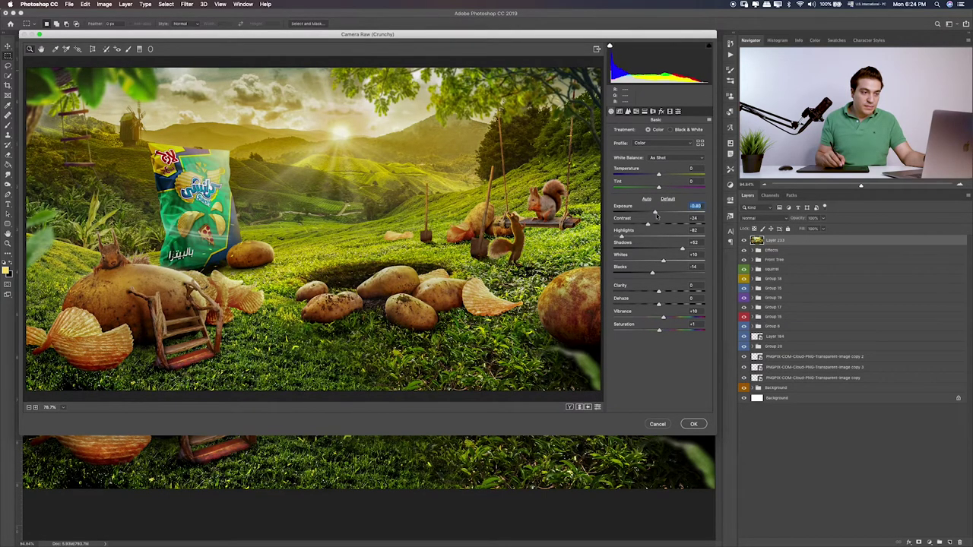
{"action": "mouse_move", "coordinate": [659, 214]}
{"action": "left_mouse_down"}
{"action": "mouse_move", "coordinate": [630, 237]}
{"action": "mouse_move", "coordinate": [661, 249]}
{"action": "left_mouse_up"}
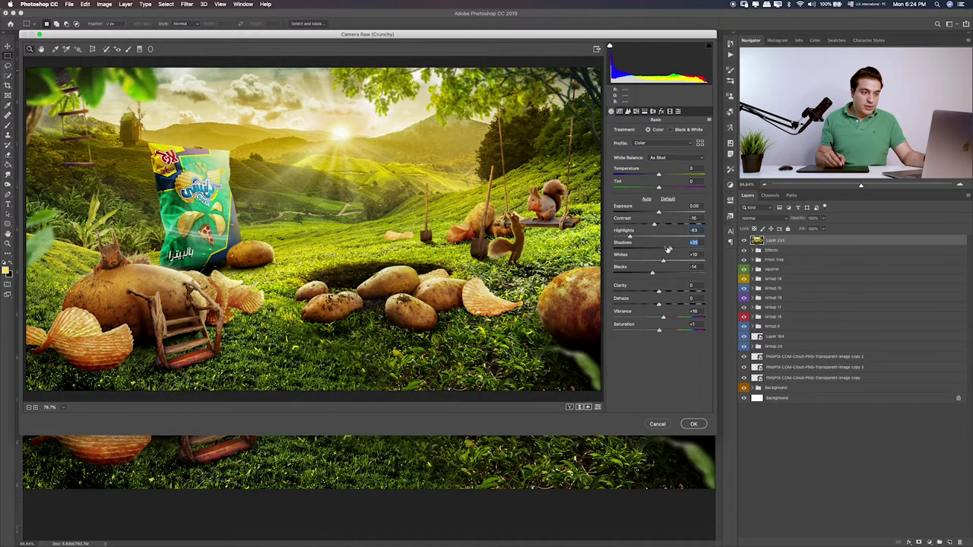
{"action": "left_click", "coordinate": [658, 274]}
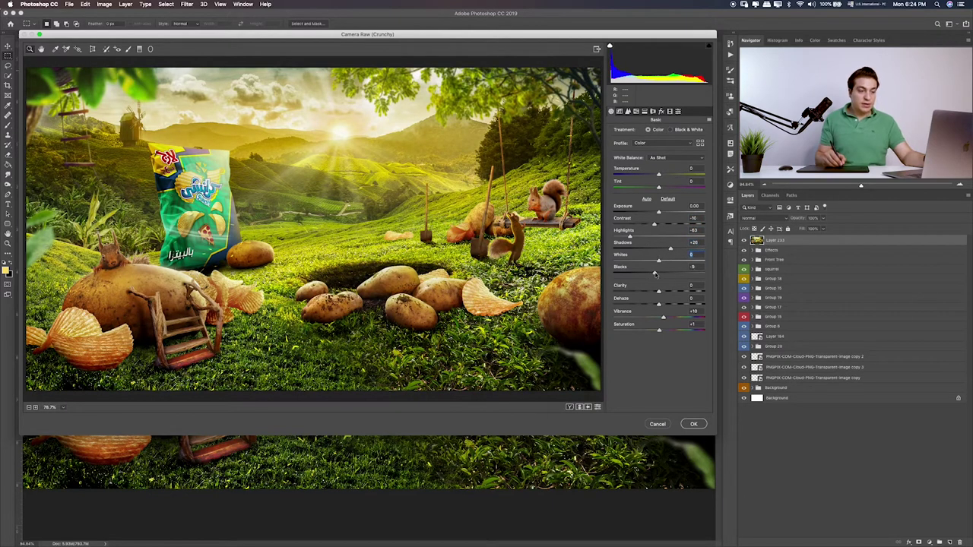
{"action": "left_click", "coordinate": [628, 112]}
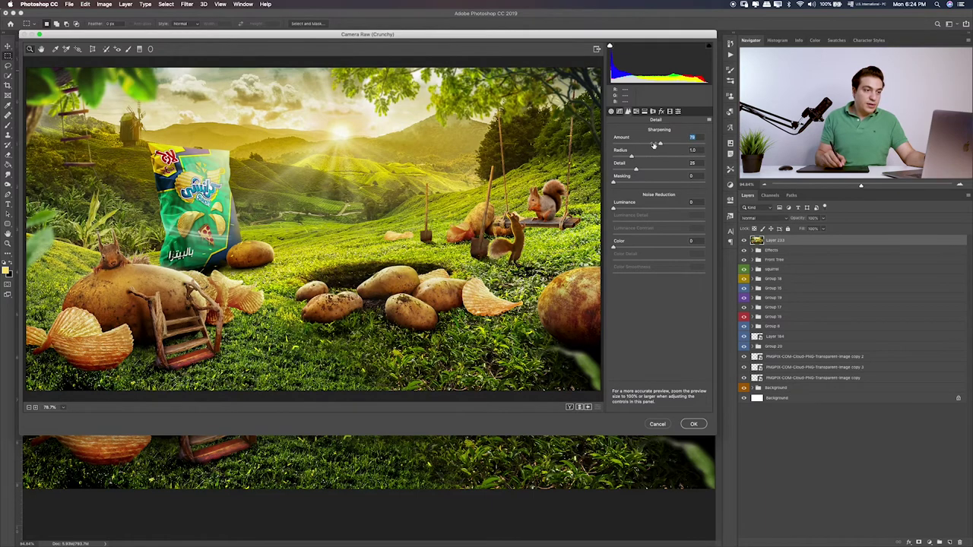
- In the Tone Curve, lift the lights slightly and darken the darks to -10
{"action": "left_click", "coordinate": [619, 112]}
{"action": "left_click_drag", "start_coordinate": [658, 270], "coordinate": [661, 268]}
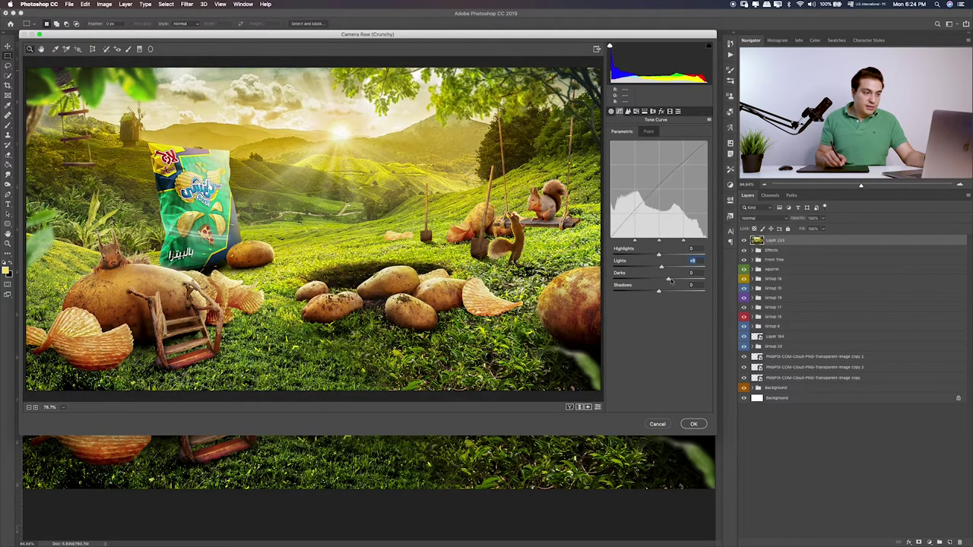
{"action": "left_click_drag", "start_coordinate": [659, 280], "coordinate": [654, 279]}
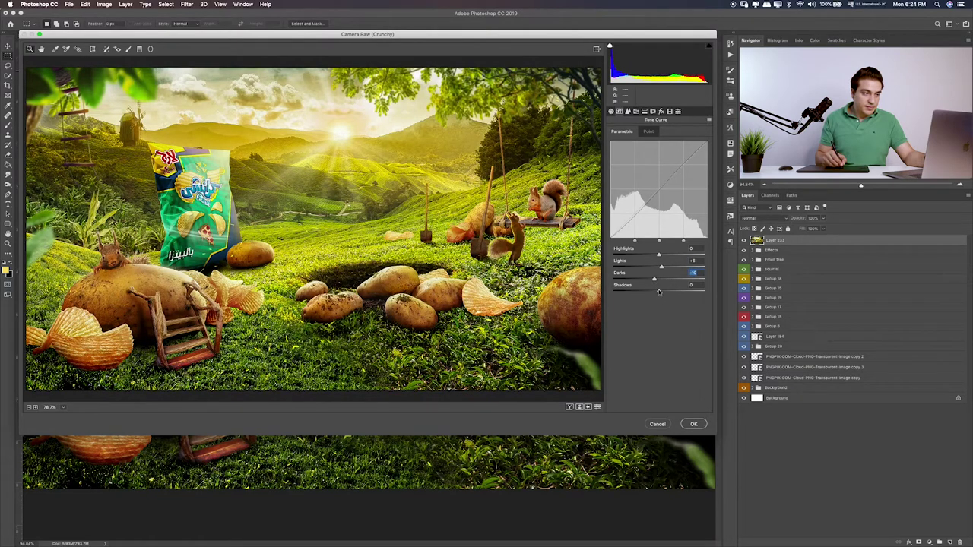
- Shift the HSL hue of the oranges, yellows and greens
{"action": "left_click", "coordinate": [636, 112]}
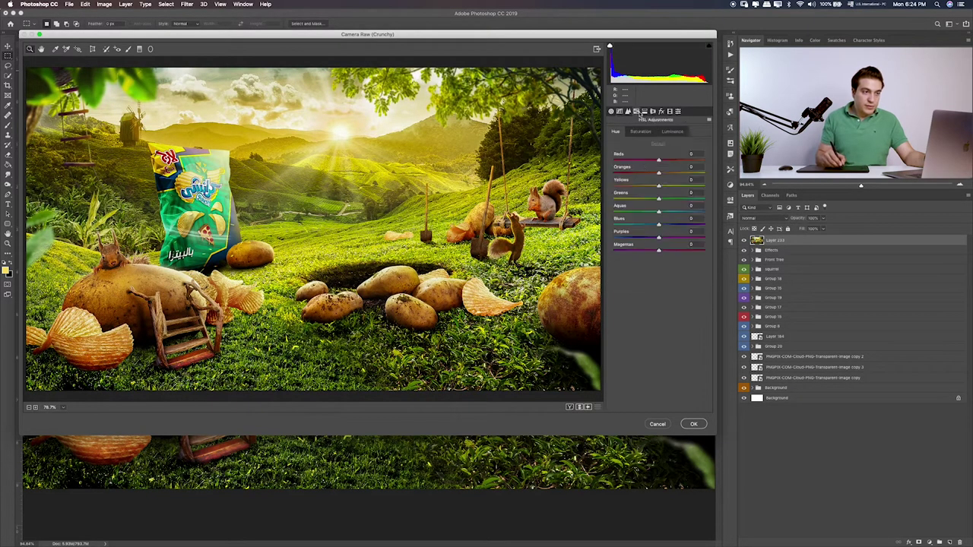
{"action": "mouse_move", "coordinate": [658, 173]}
{"action": "left_mouse_down"}
{"action": "mouse_move", "coordinate": [674, 174]}
{"action": "mouse_move", "coordinate": [662, 178]}
{"action": "left_mouse_up"}
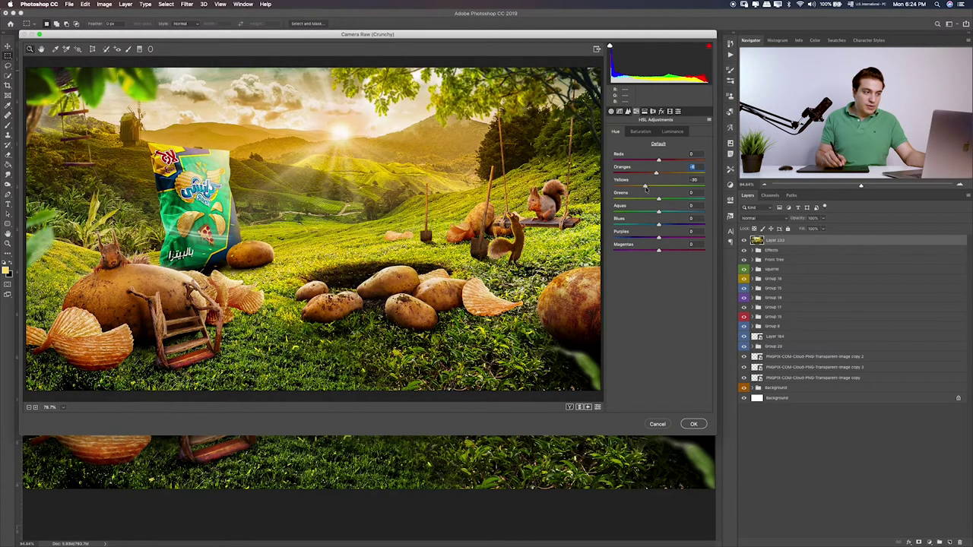
{"action": "left_click_drag", "start_coordinate": [645, 190], "coordinate": [664, 188]}
{"action": "left_click", "coordinate": [658, 188]}
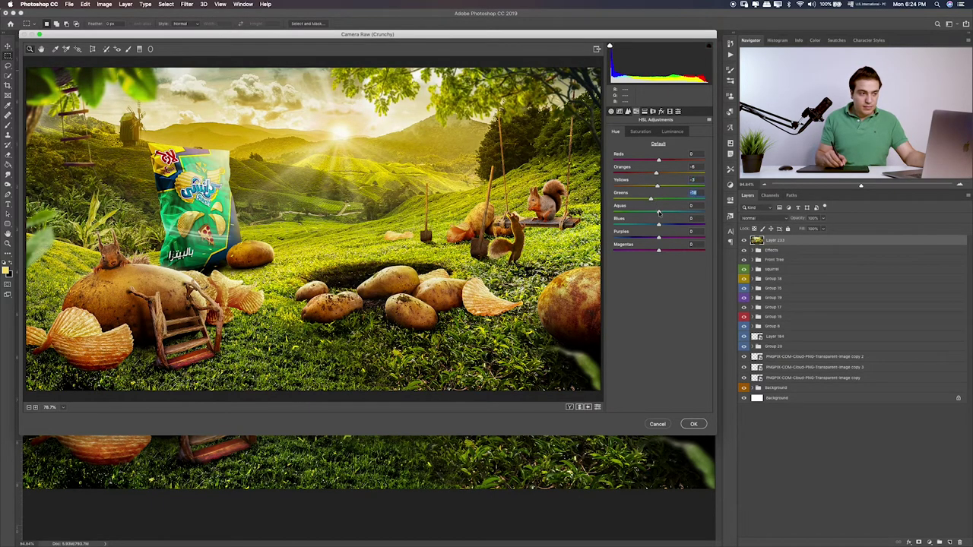
{"action": "left_click_drag", "start_coordinate": [659, 213], "coordinate": [656, 213]}
{"action": "mouse_move", "coordinate": [656, 173]}
{"action": "left_mouse_down"}
{"action": "mouse_move", "coordinate": [688, 173]}
{"action": "mouse_move", "coordinate": [644, 173]}
{"action": "mouse_move", "coordinate": [665, 174]}
{"action": "mouse_move", "coordinate": [650, 188]}
{"action": "left_mouse_up"}
- Set orange saturation to +4 and yellow saturation to about -13, and brighten the yellows slightly
{"action": "left_click", "coordinate": [641, 130]}
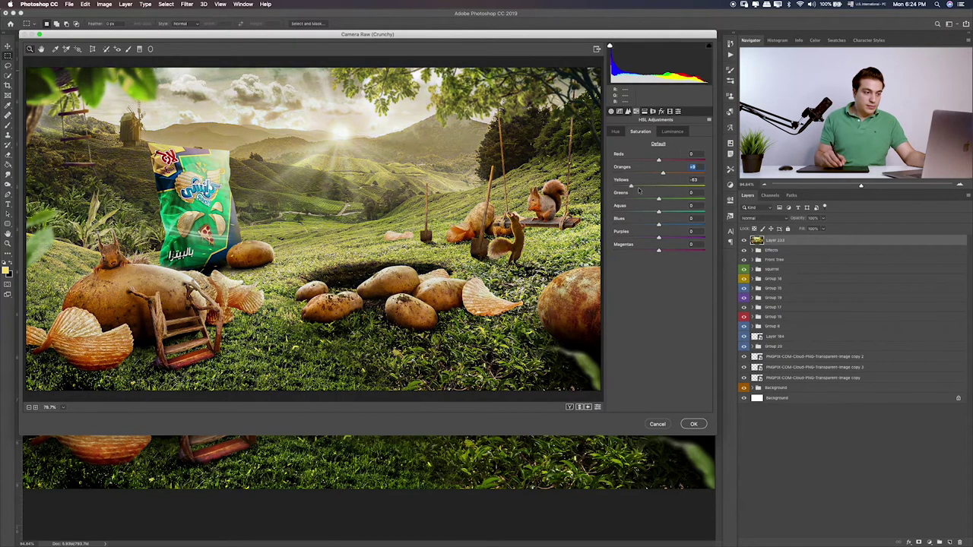
{"action": "left_click", "coordinate": [666, 132]}
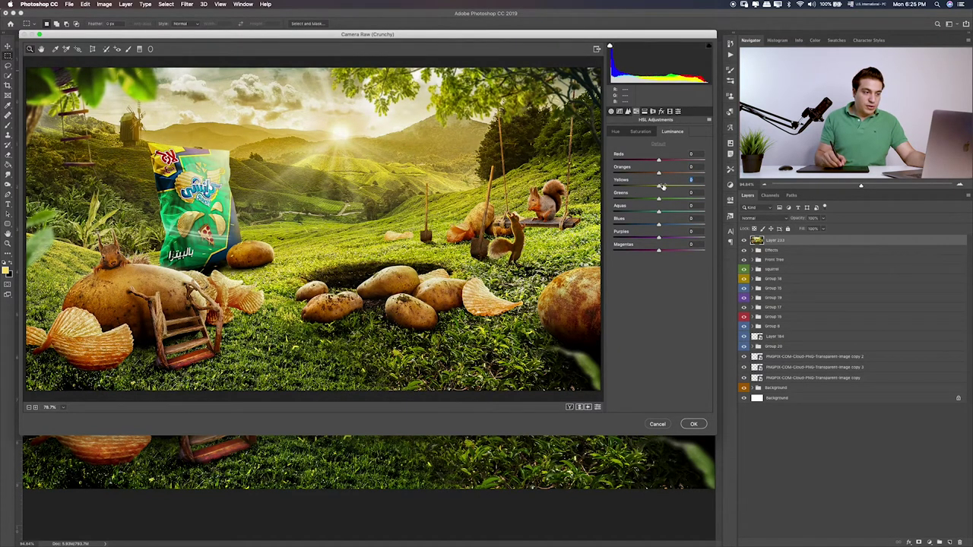
{"action": "left_click_drag", "start_coordinate": [662, 187], "coordinate": [649, 174]}
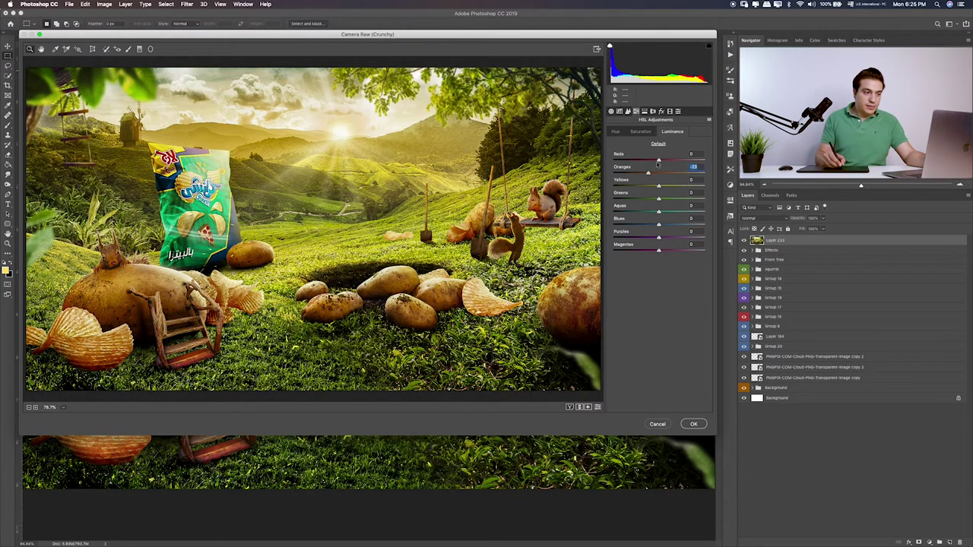
{"action": "left_click", "coordinate": [641, 131]}
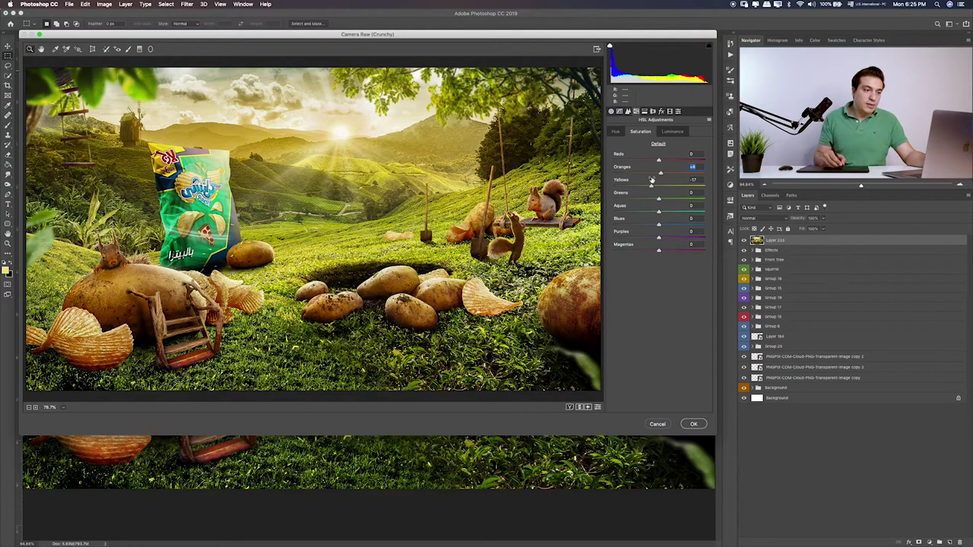
- Add a post-crop vignette with Amount -25 and Highlights 25
{"action": "left_click", "coordinate": [673, 131]}
{"action": "left_click", "coordinate": [661, 111]}
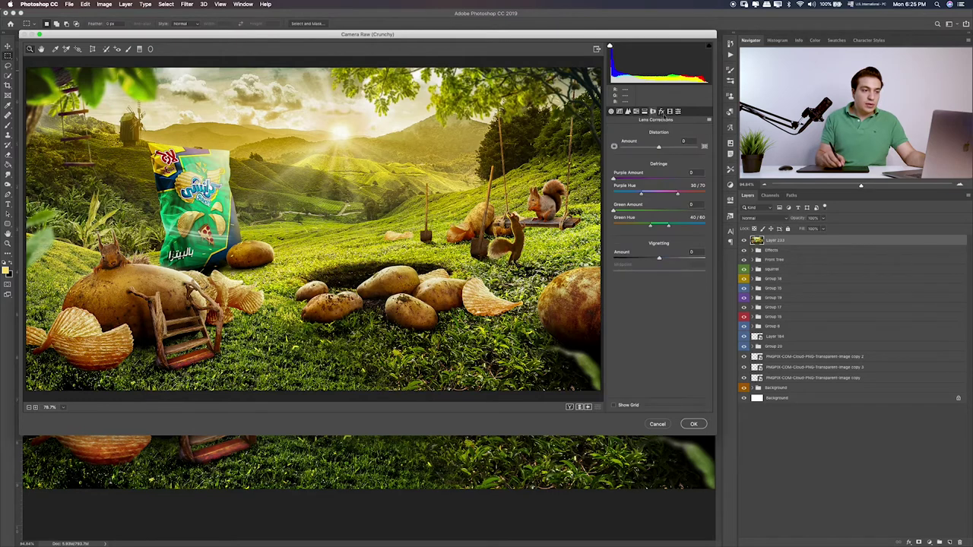
{"action": "left_click_drag", "start_coordinate": [654, 216], "coordinate": [652, 240]}
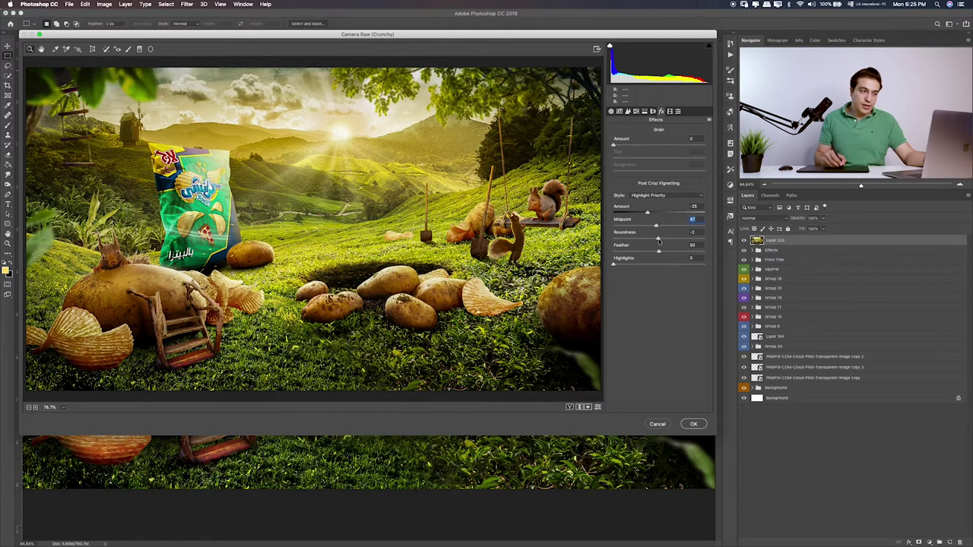
{"action": "left_click", "coordinate": [634, 265]}
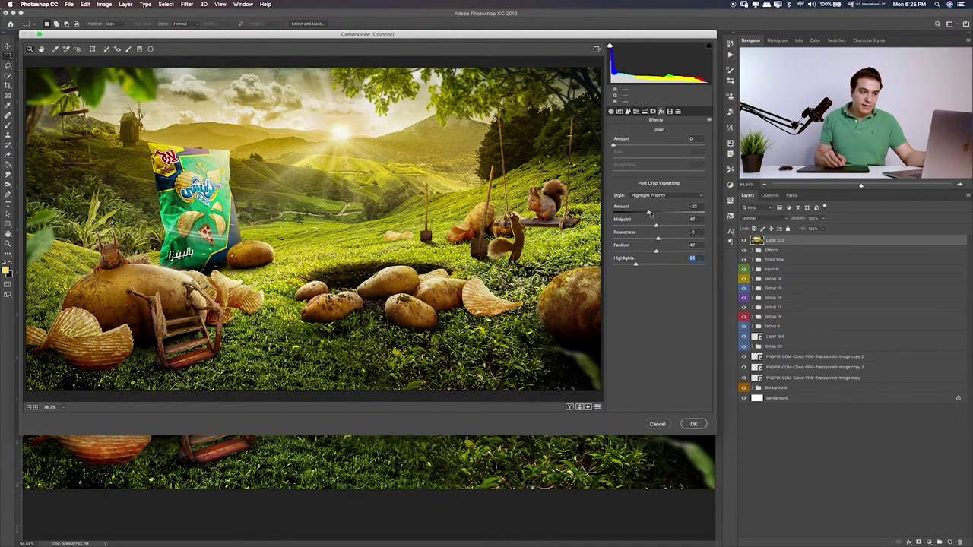
- Check the split toning and sharpening panels, and set the tone-curve shadows to -20
{"action": "left_click", "coordinate": [635, 111]}
{"action": "left_click", "coordinate": [645, 111]}
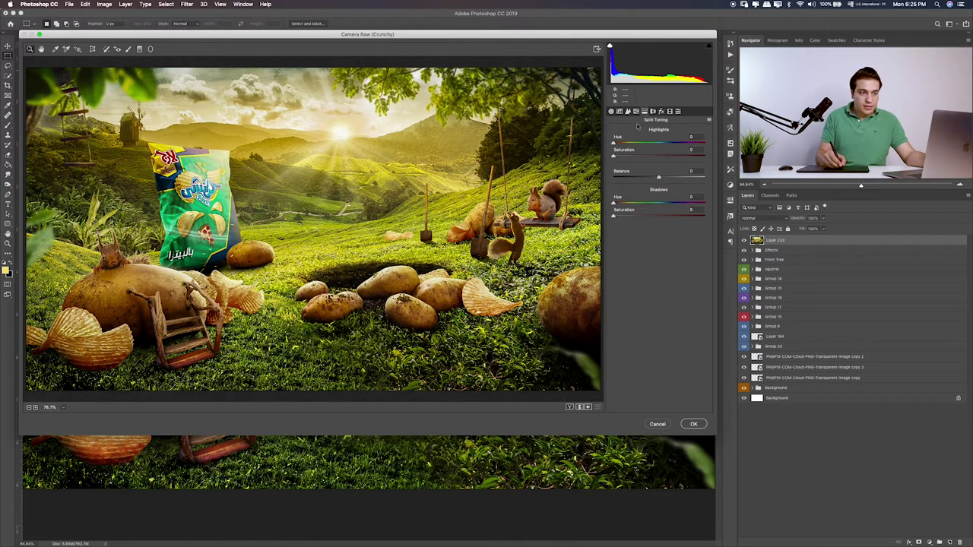
{"action": "left_click", "coordinate": [627, 111]}
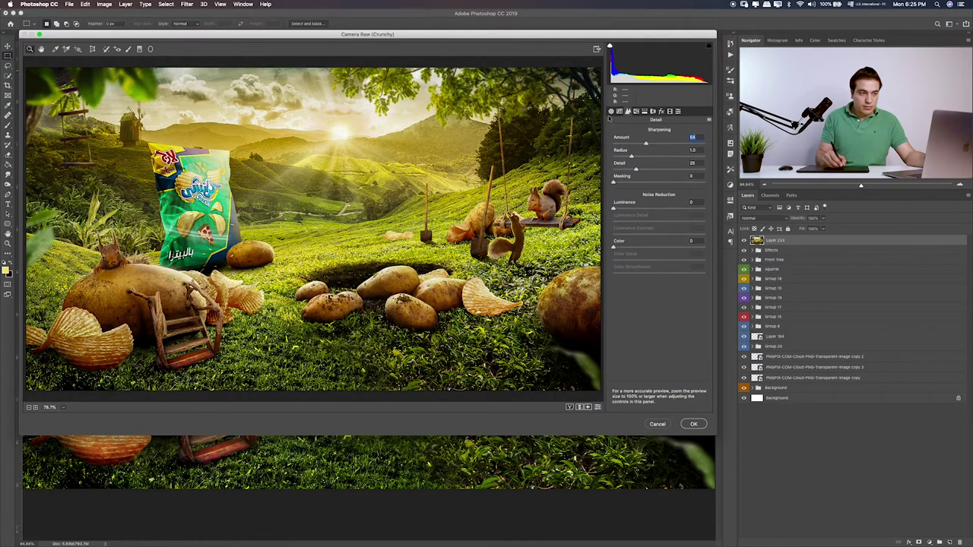
{"action": "left_click", "coordinate": [619, 111]}
{"action": "left_click_drag", "start_coordinate": [656, 293], "coordinate": [660, 292]}
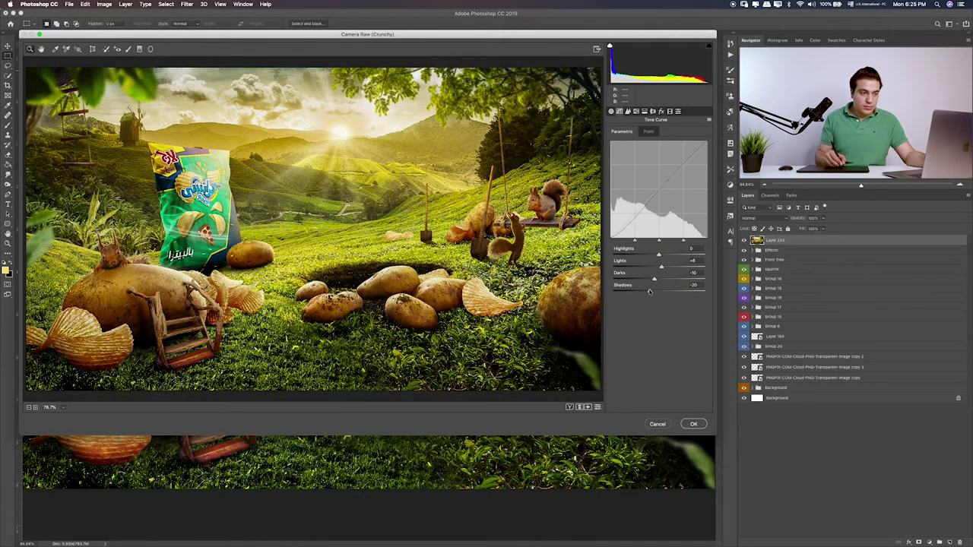
- In Basic, set Highlights to -40 and warm the Temperature to +10
{"action": "left_click", "coordinate": [611, 111]}
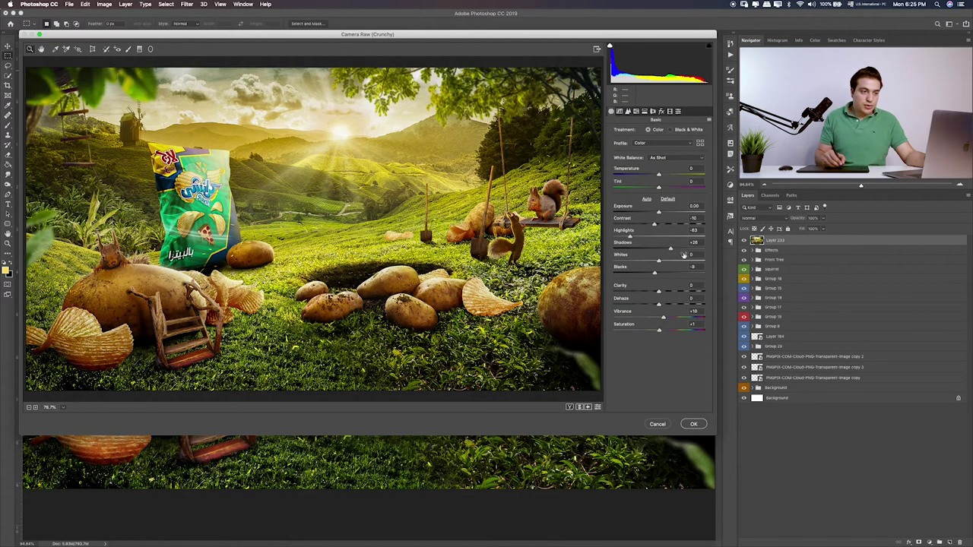
{"action": "mouse_move", "coordinate": [660, 234]}
{"action": "left_mouse_down"}
{"action": "mouse_move", "coordinate": [636, 238]}
{"action": "mouse_move", "coordinate": [659, 229]}
{"action": "left_mouse_up"}
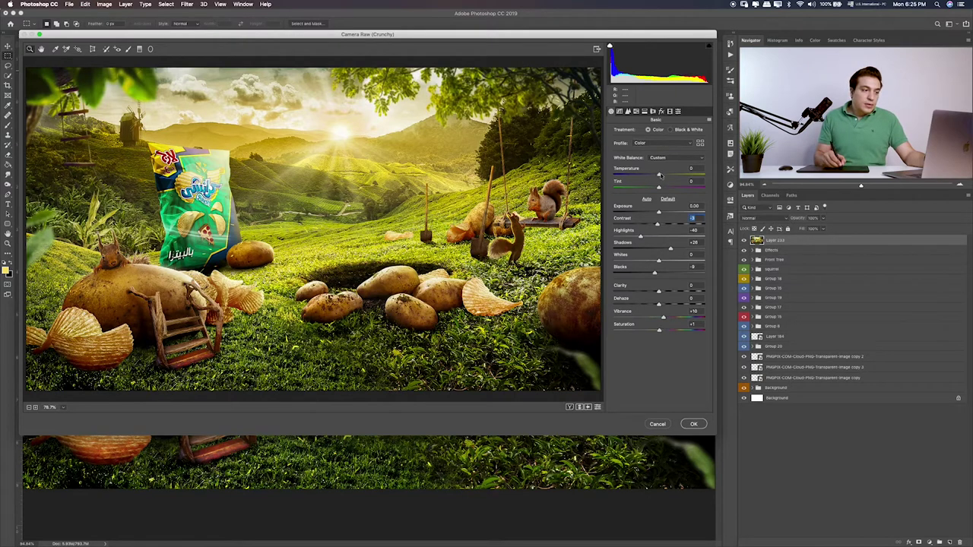
{"action": "left_click_drag", "start_coordinate": [659, 175], "coordinate": [667, 175]}
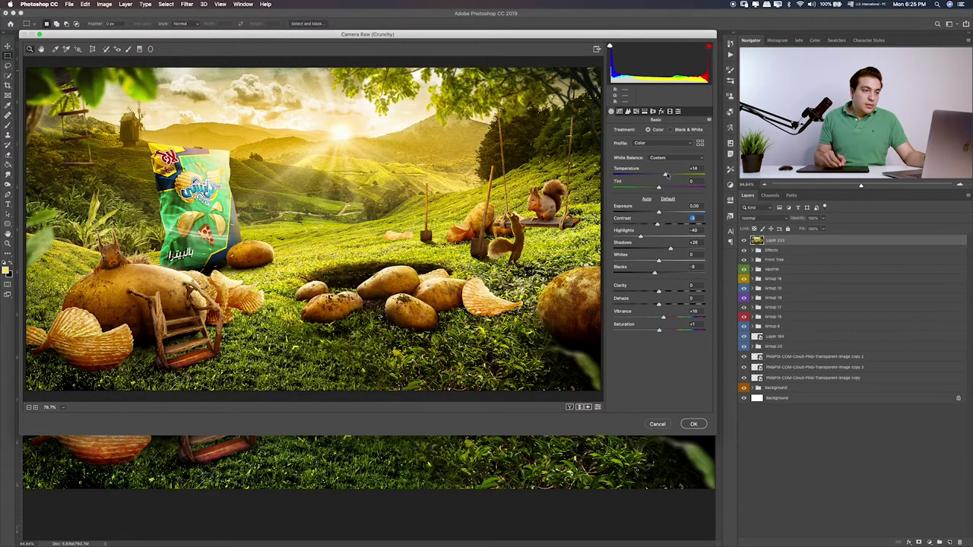
{"action": "left_click", "coordinate": [665, 175]}
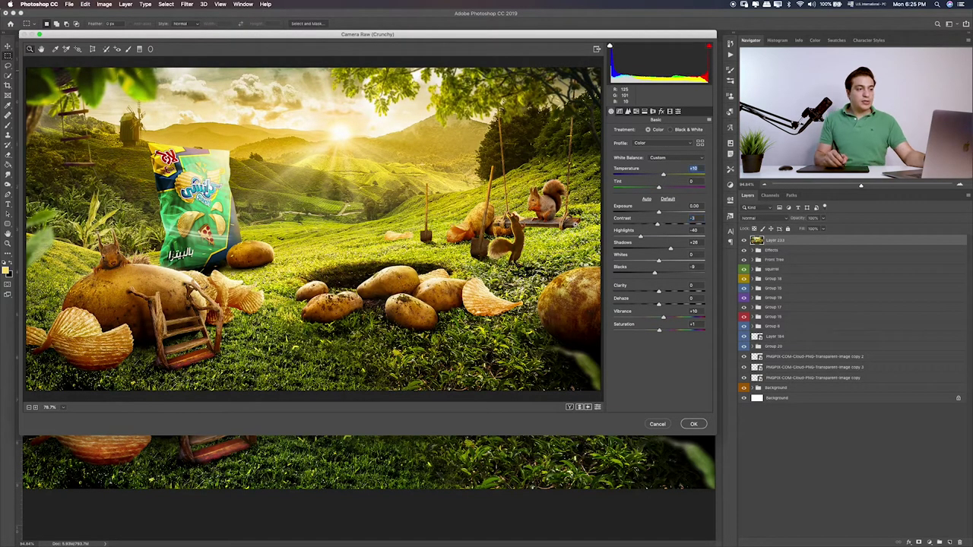
{"action": "left_click", "coordinate": [694, 423]}
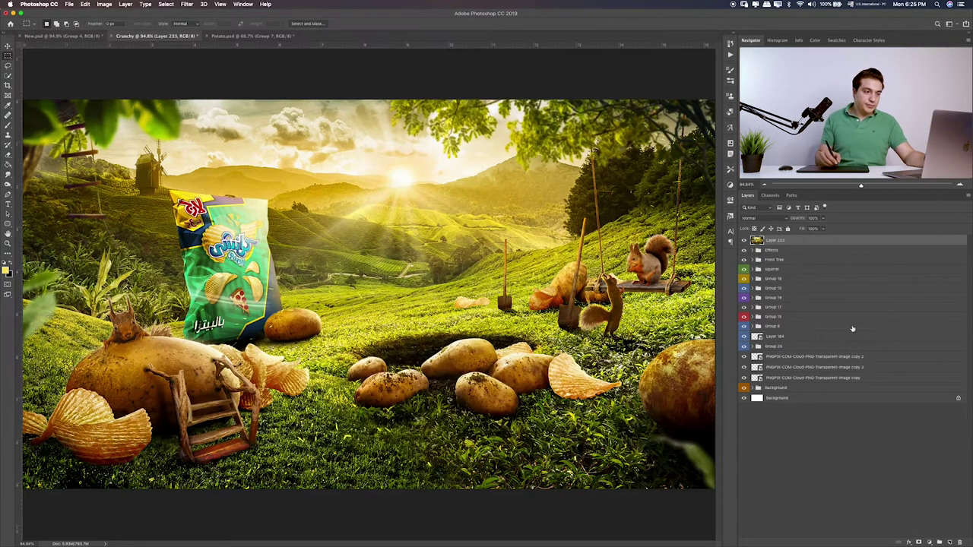
{"action": "left_click", "coordinate": [745, 241]}
{"action": "left_click", "coordinate": [745, 242]}
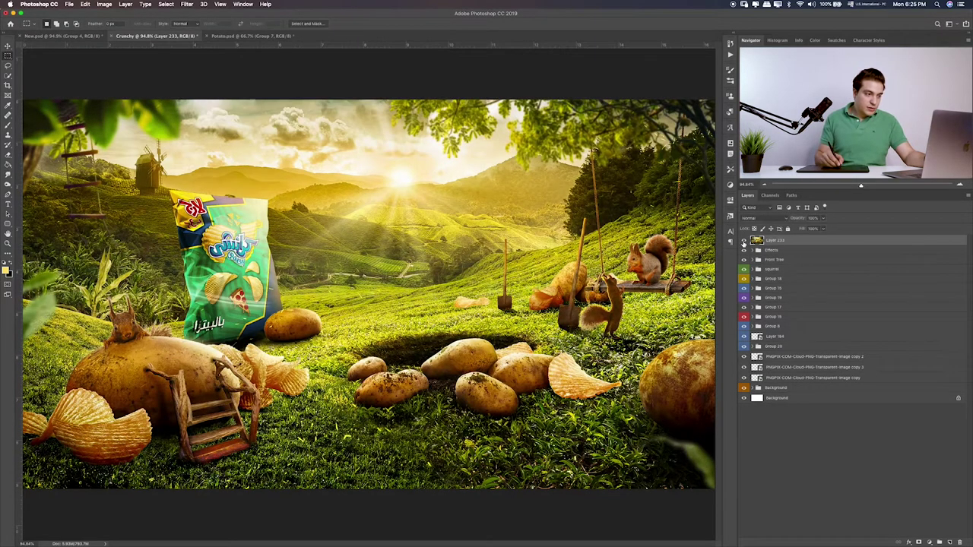
{"action": "left_click", "coordinate": [744, 242]}
{"action": "left_click", "coordinate": [745, 241]}
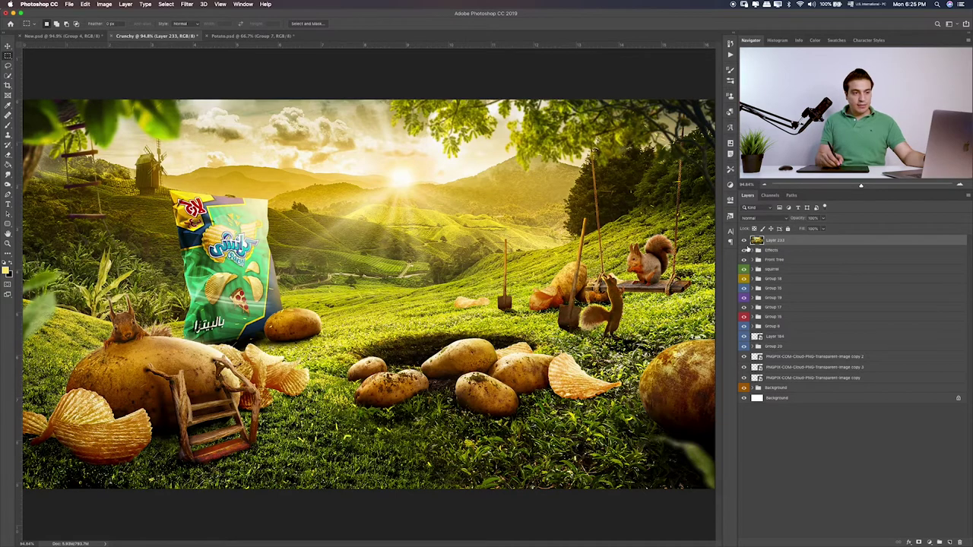
{"action": "left_click", "coordinate": [744, 241]}
{"action": "left_click", "coordinate": [743, 242]}
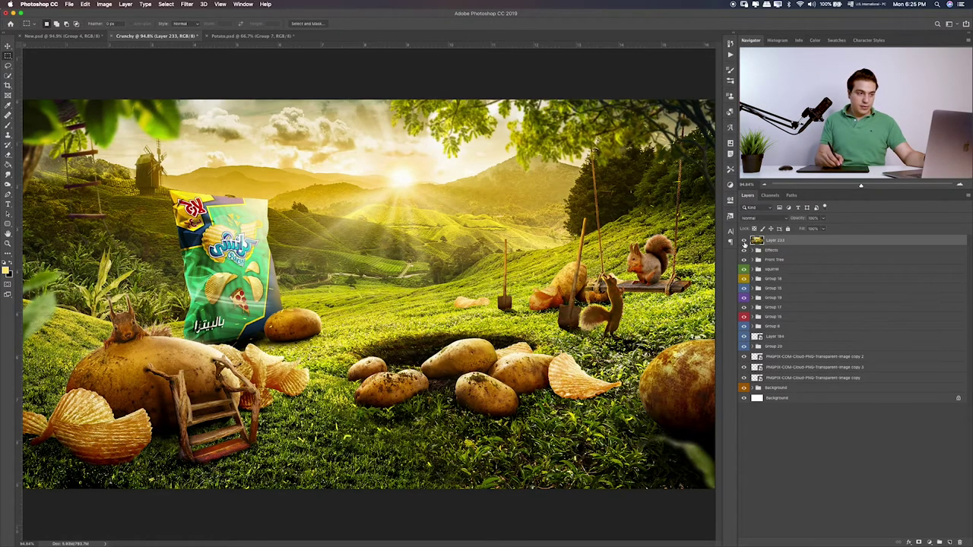
{"action": "left_click", "coordinate": [744, 241]}
{"action": "left_click", "coordinate": [744, 242]}
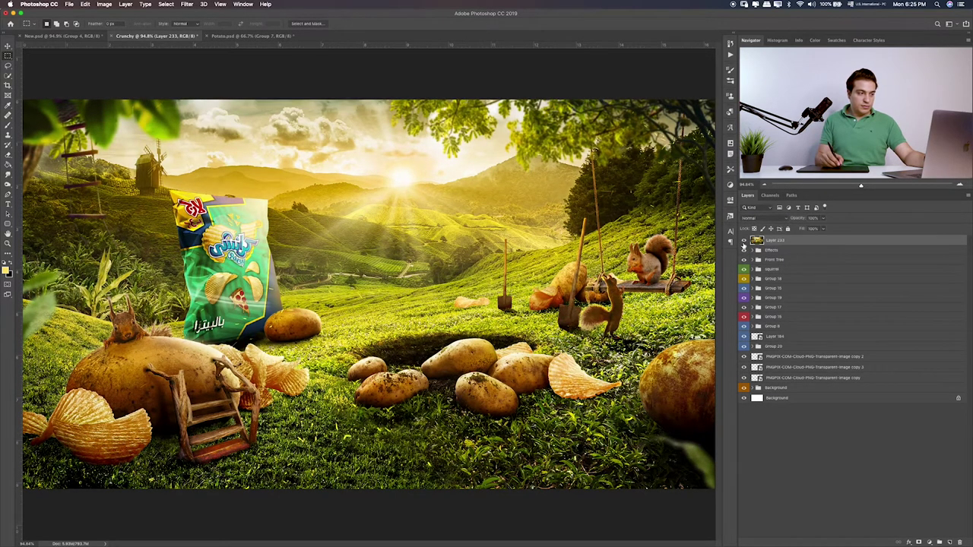
{"action": "left_click", "coordinate": [744, 242]}
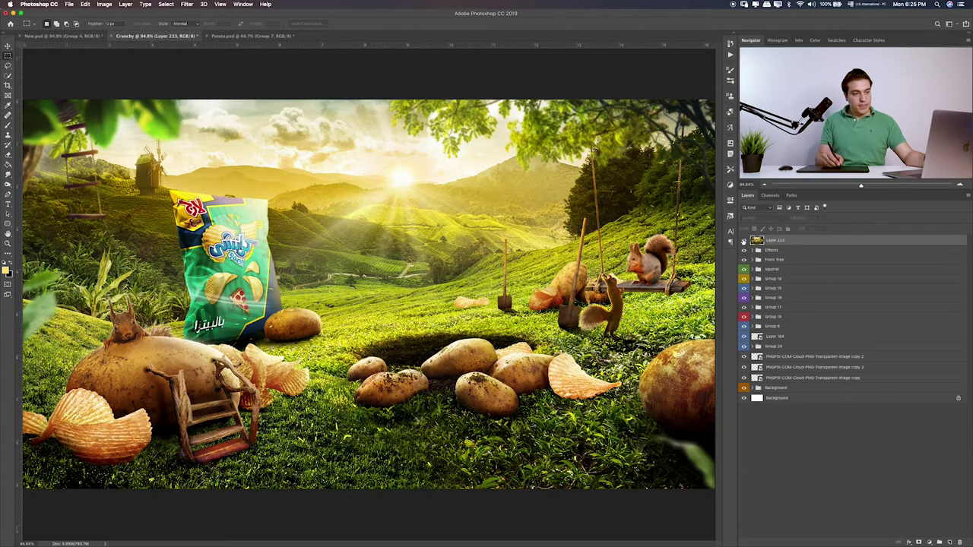
{"action": "left_click", "coordinate": [744, 241]}
{"action": "left_click", "coordinate": [744, 241]}
{"action": "left_click", "coordinate": [743, 242]}
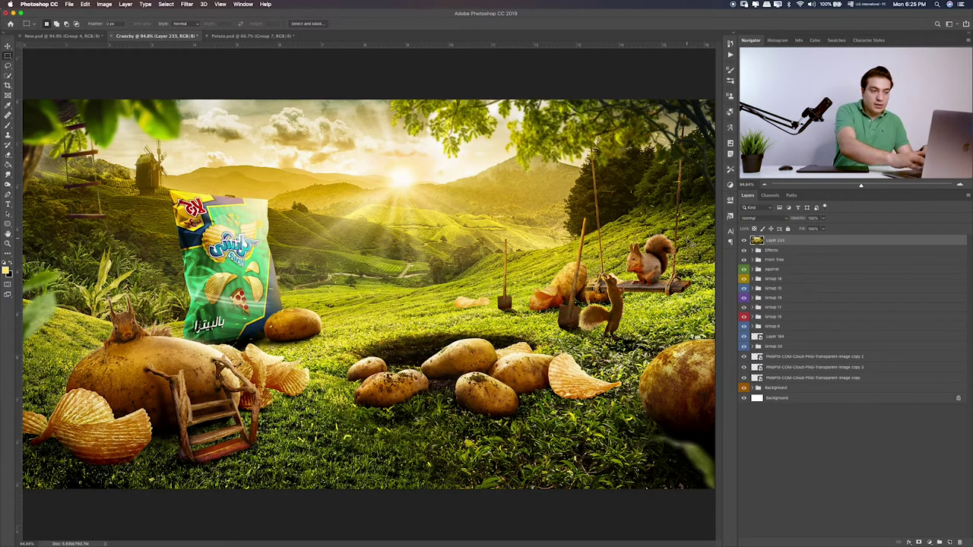
- Duplicate Layer 233 and apply a High Pass filter of about 3.2 pixels
{"action": "key", "text": "ctrl+j"}
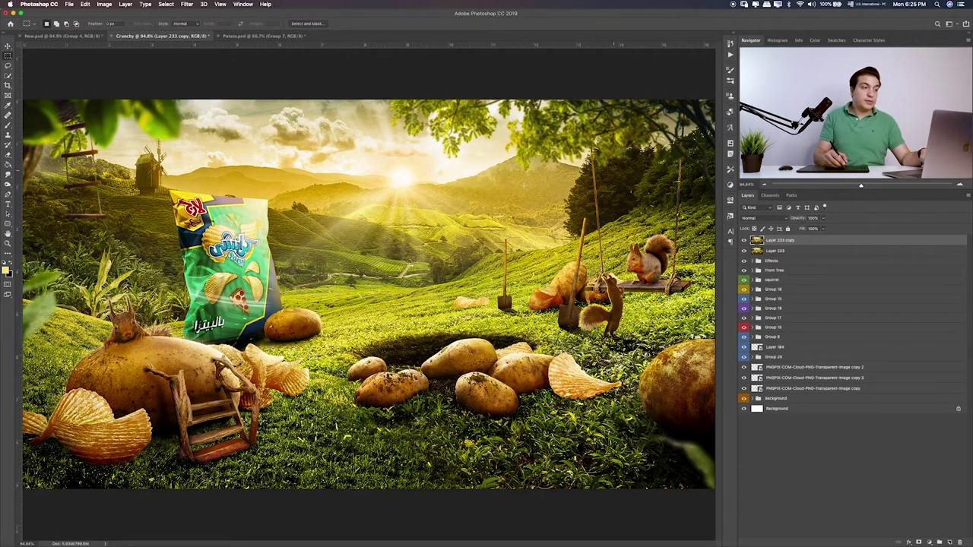
{"action": "left_click", "coordinate": [194, 7]}
{"action": "mouse_move", "coordinate": [192, 160]}
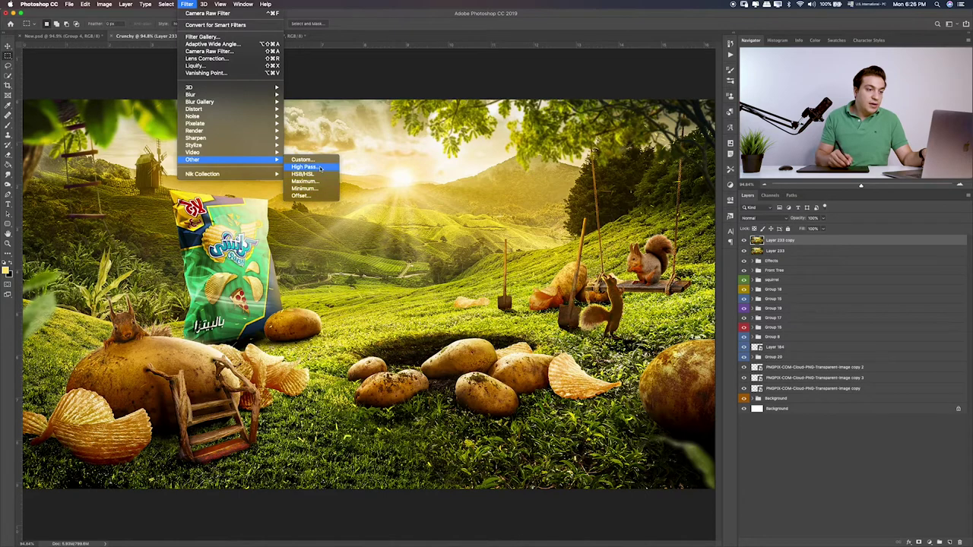
{"action": "left_click", "coordinate": [320, 168]}
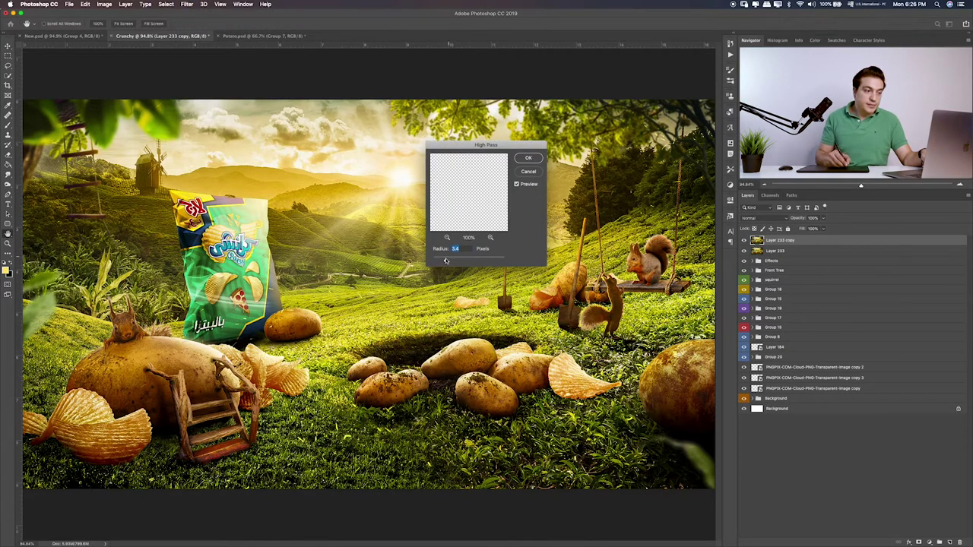
{"action": "left_click_drag", "start_coordinate": [446, 260], "coordinate": [445, 260]}
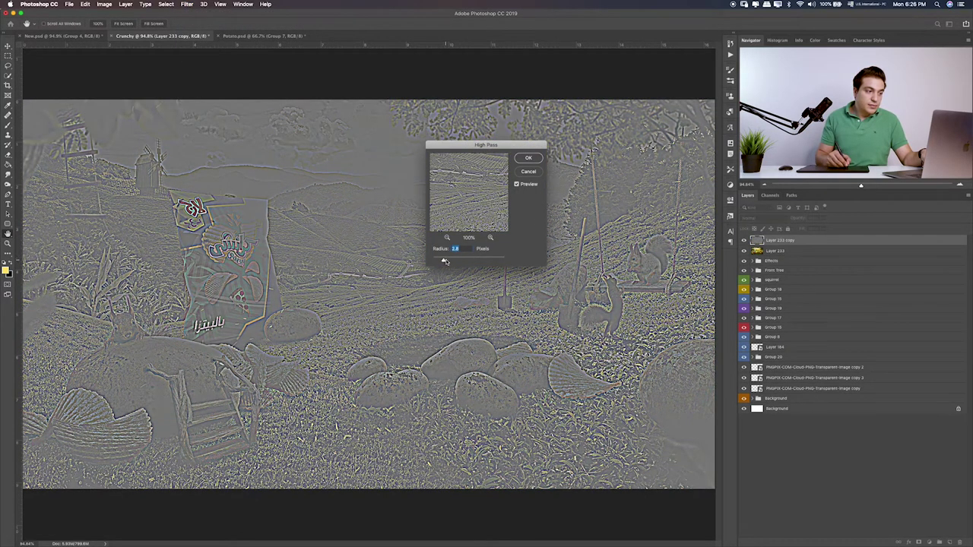
{"action": "left_click", "coordinate": [530, 160]}
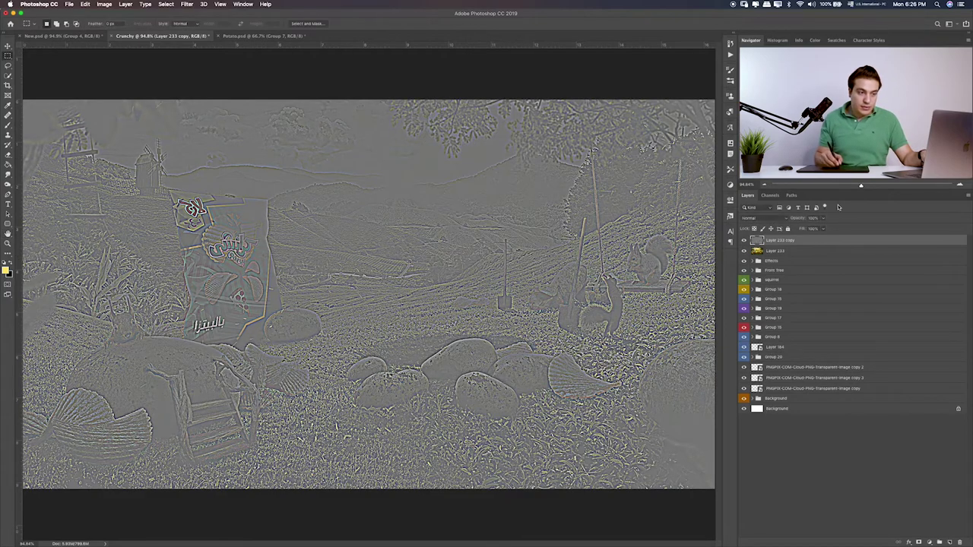
- Blend the high-pass copy in Linear Light at about 7% opacity
{"action": "left_click", "coordinate": [775, 218]}
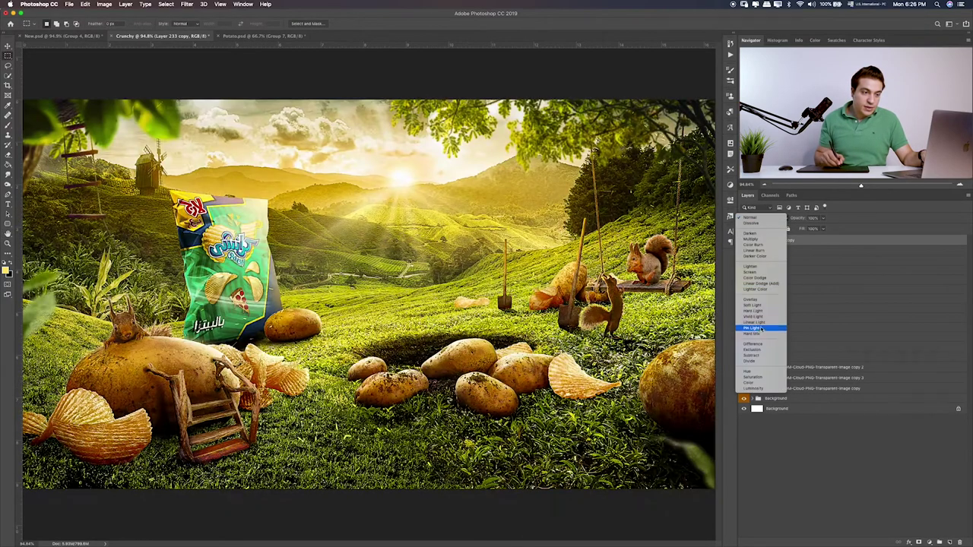
{"action": "left_click", "coordinate": [772, 322]}
{"action": "left_click_drag", "start_coordinate": [825, 222], "coordinate": [791, 229]}
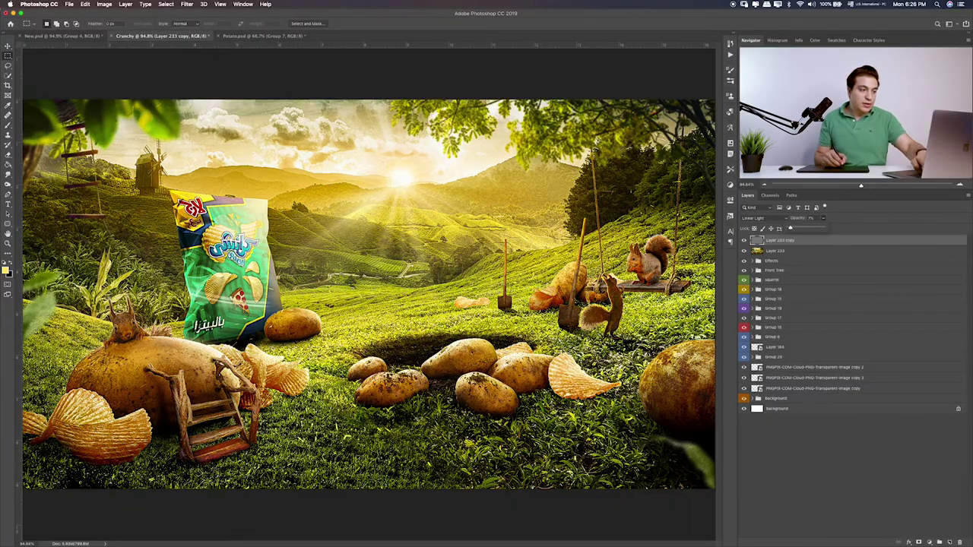
{"action": "key", "text": "ctrl+plus"}
{"action": "key", "text": "ctrl+plus"}
{"action": "key", "text": "ctrl+plus"}
- Compare the image with and without Layer 233 copy, fit the view, and delete the copy
{"action": "scroll", "coordinate": [517, 289], "scroll_direction": "right", "scroll_amount": 5}
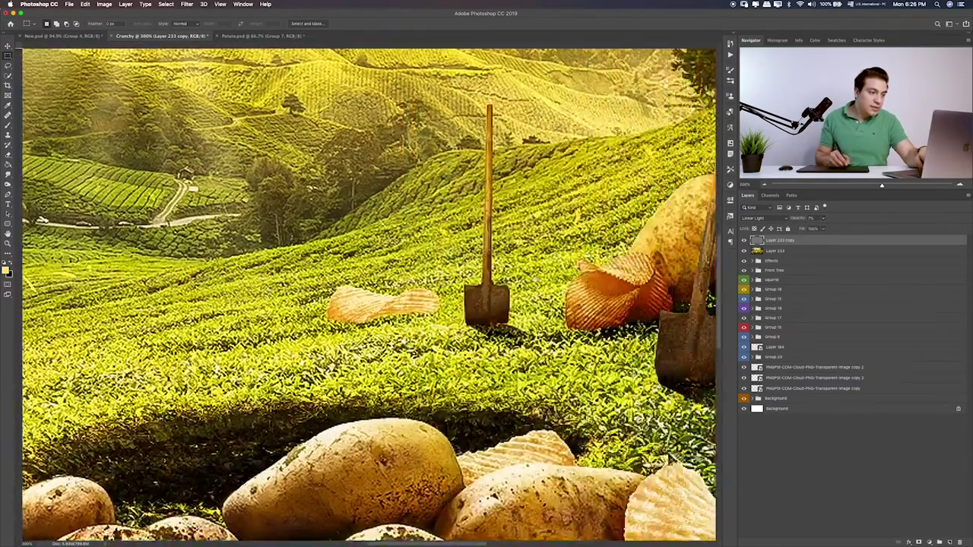
{"action": "scroll", "coordinate": [517, 289], "scroll_direction": "right", "scroll_amount": 5}
{"action": "scroll", "coordinate": [517, 289], "scroll_direction": "right", "scroll_amount": 5}
{"action": "scroll", "coordinate": [517, 289], "scroll_direction": "right", "scroll_amount": 2}
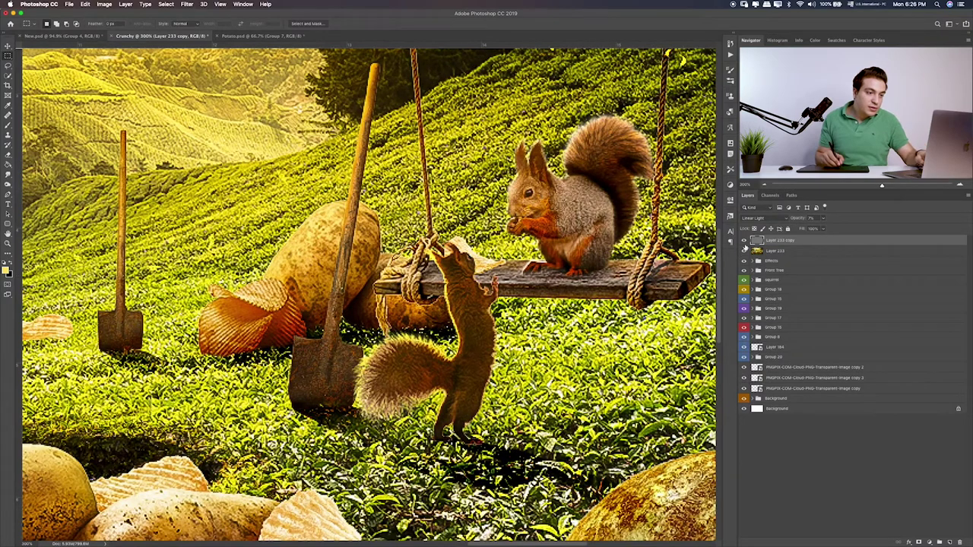
{"action": "left_click", "coordinate": [744, 240]}
{"action": "left_click", "coordinate": [744, 242]}
{"action": "left_click", "coordinate": [743, 242]}
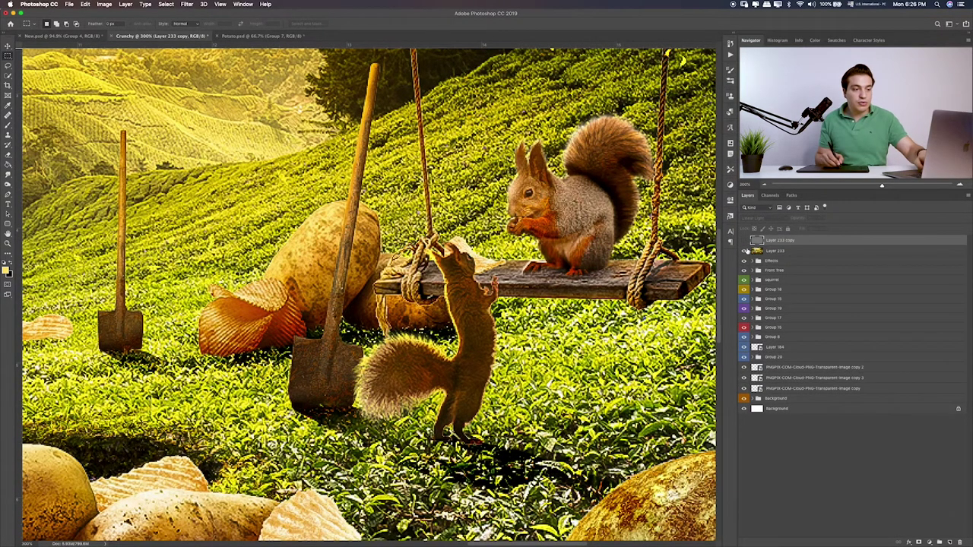
{"action": "key", "text": "ctrl+0"}
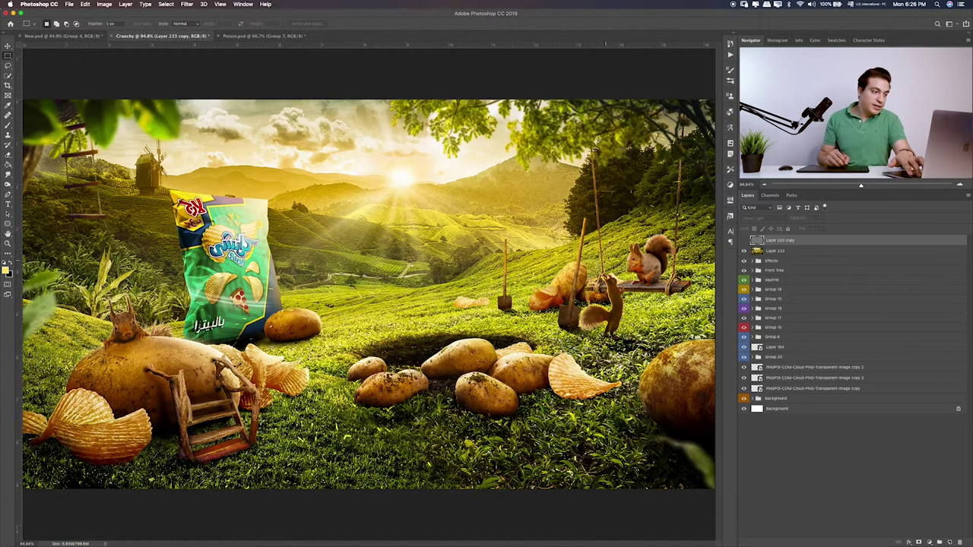
{"action": "key", "text": "Delete"}
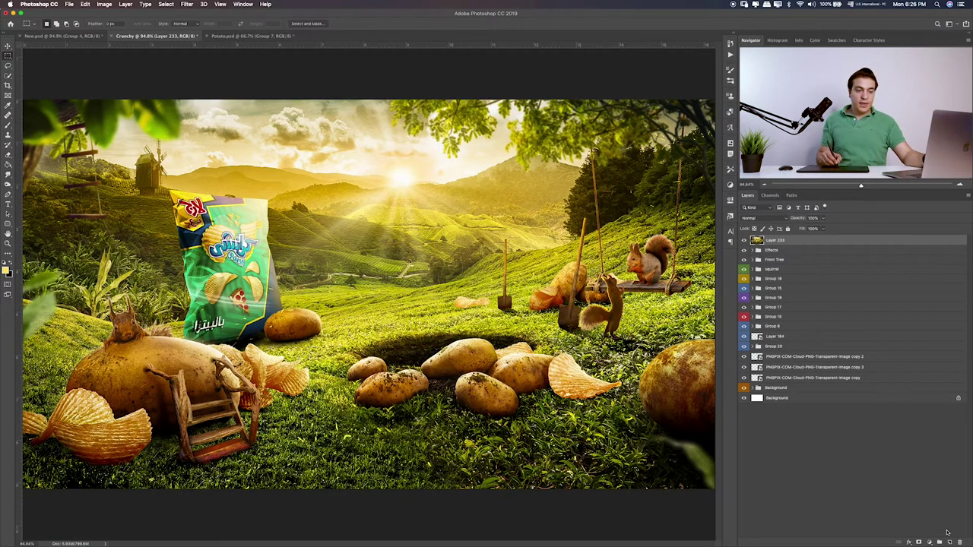
- Add Layer 234 filled with 50% gray and blended in Linear Light
{"action": "left_click", "coordinate": [948, 542]}
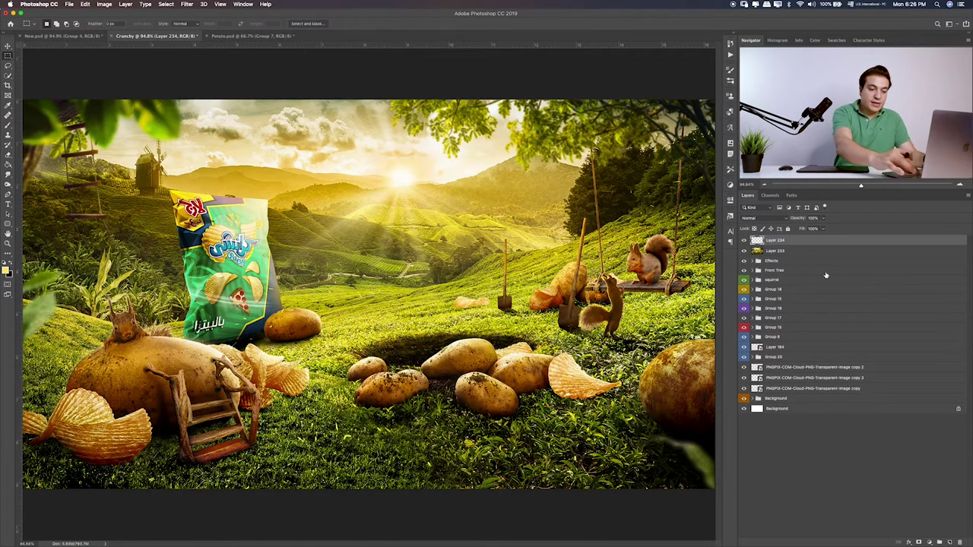
{"action": "key", "text": "shift+F5"}
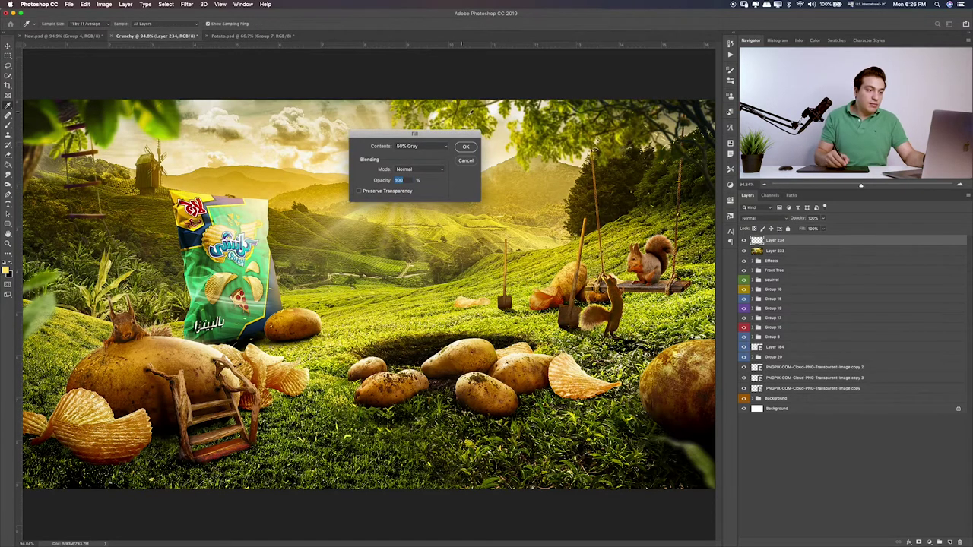
{"action": "left_click", "coordinate": [466, 147]}
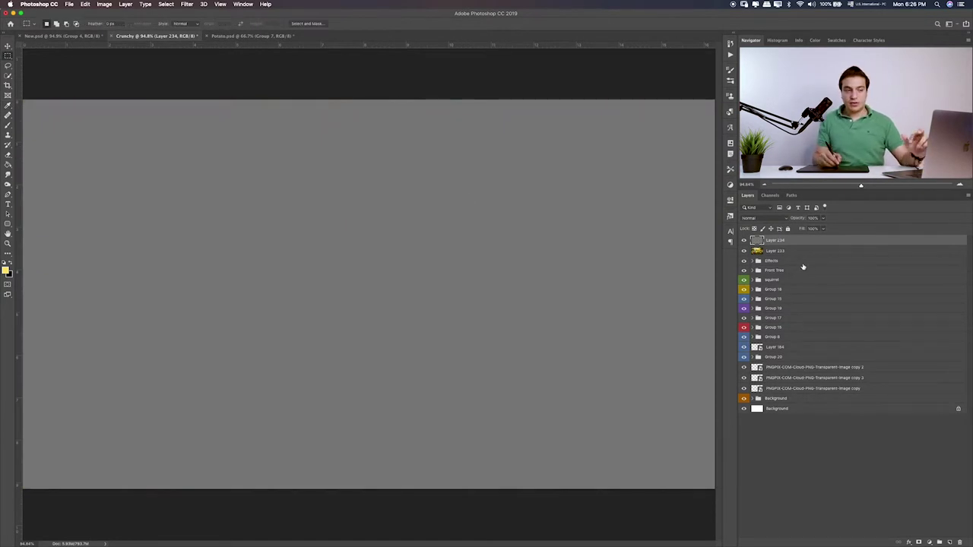
{"action": "left_click", "coordinate": [768, 218]}
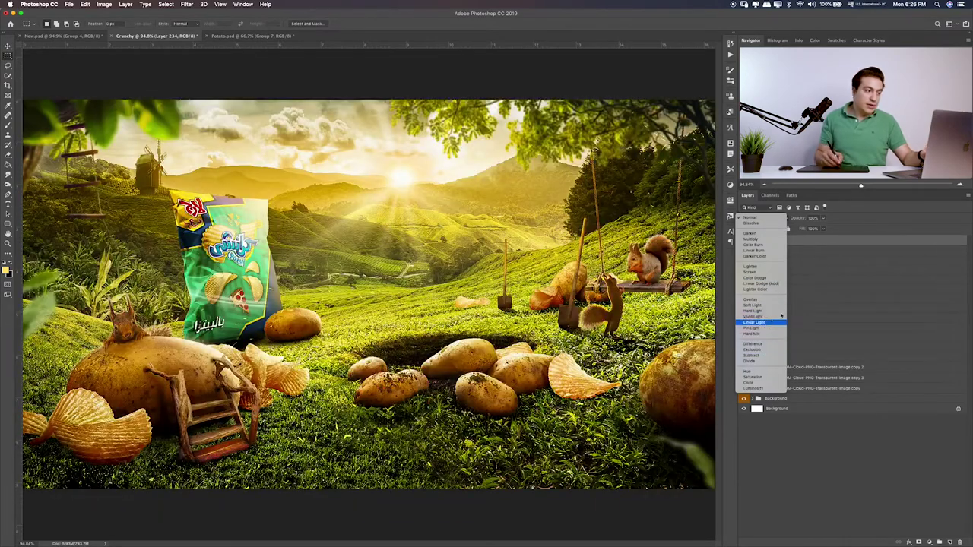
{"action": "left_click", "coordinate": [760, 322]}
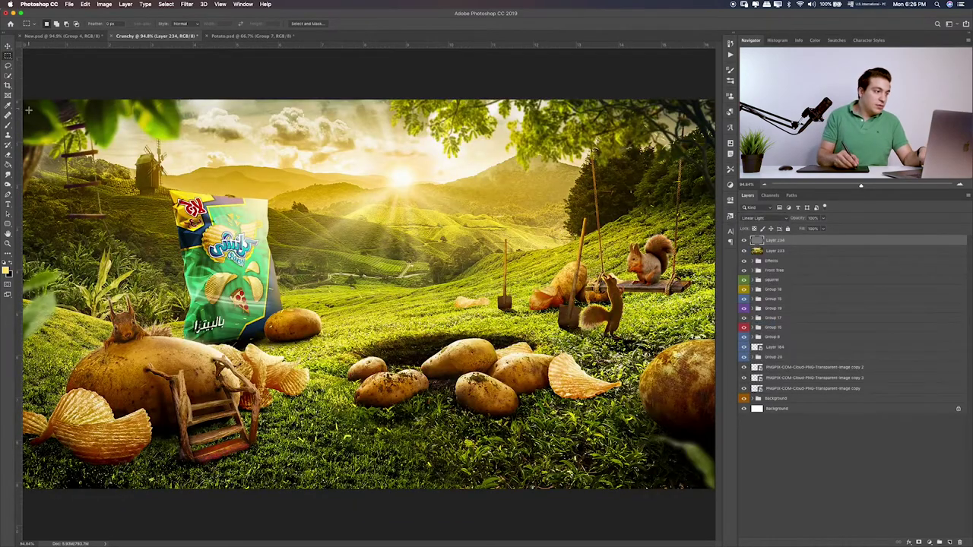
- At 200% zoom, dodge the potato under the squirrel and the potatoes in the dirt hole
{"action": "left_click", "coordinate": [8, 185]}
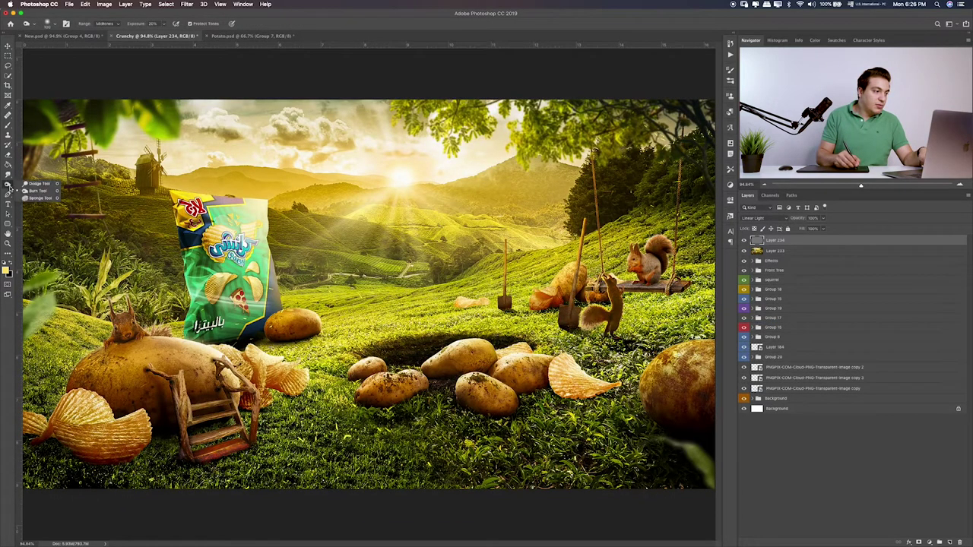
{"action": "key", "text": "ctrl+plus"}
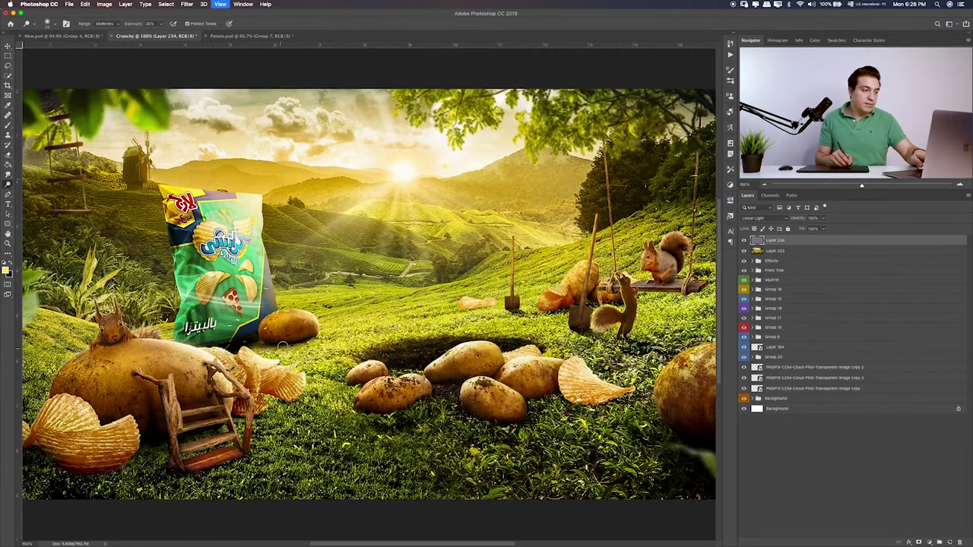
{"action": "key", "text": "ctrl+plus"}
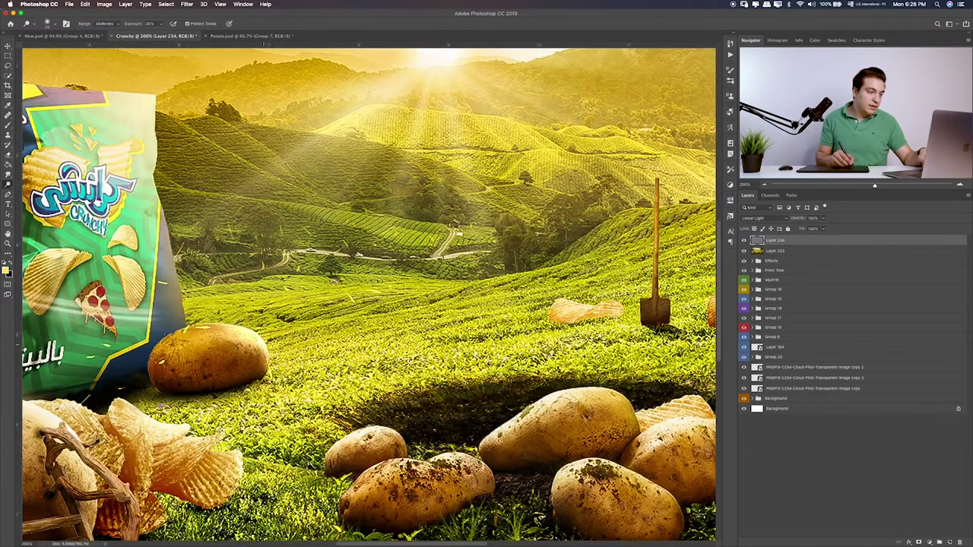
{"action": "left_click_drag", "start_coordinate": [341, 317], "coordinate": [576, 234]}
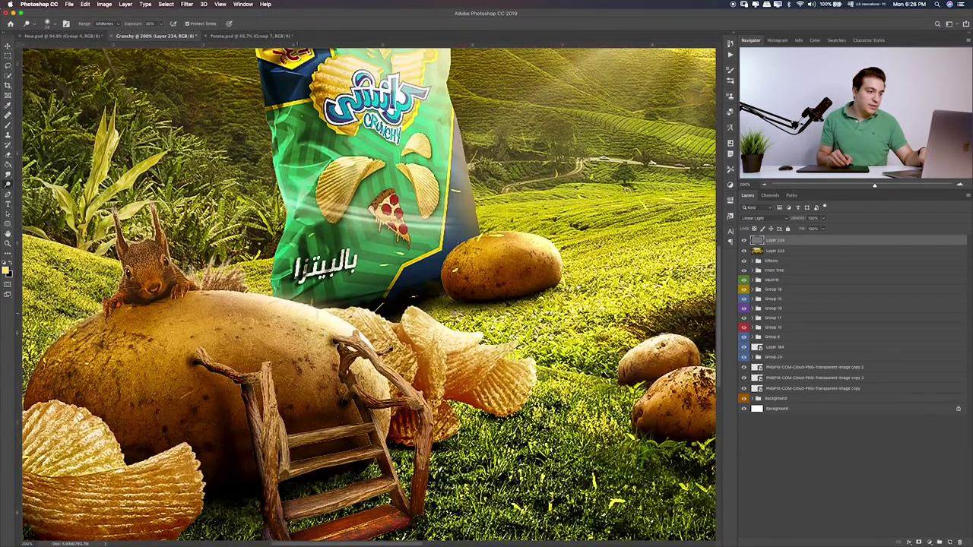
{"action": "mouse_move", "coordinate": [148, 237]}
{"action": "left_mouse_down"}
{"action": "mouse_move", "coordinate": [182, 258]}
{"action": "mouse_move", "coordinate": [186, 278]}
{"action": "left_mouse_up"}
{"action": "scroll", "coordinate": [520, 232], "scroll_direction": "up", "scroll_amount": 2}
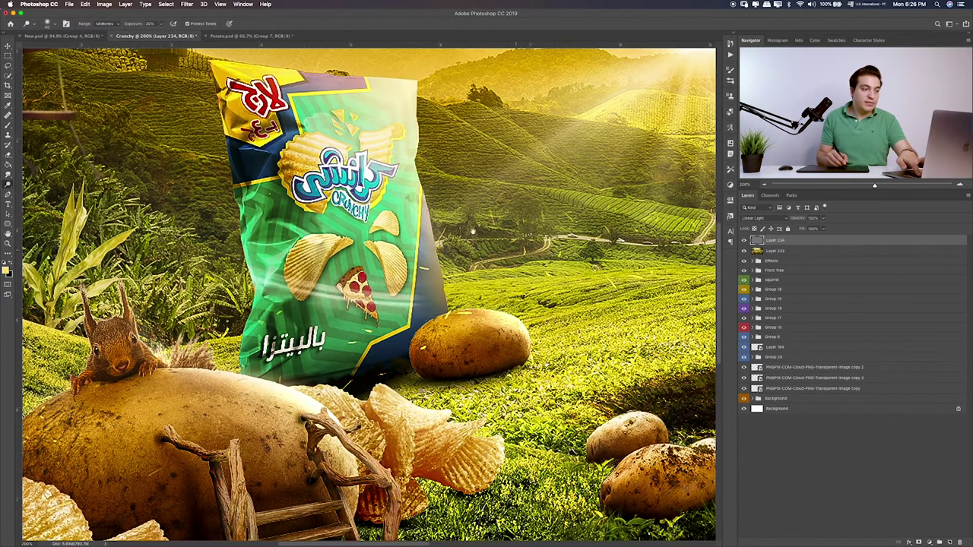
{"action": "scroll", "coordinate": [450, 244], "scroll_direction": "right", "scroll_amount": 10}
{"action": "mouse_move", "coordinate": [456, 255]}
{"action": "left_mouse_down"}
{"action": "mouse_move", "coordinate": [228, 315]}
{"action": "mouse_move", "coordinate": [484, 335]}
{"action": "left_mouse_up"}
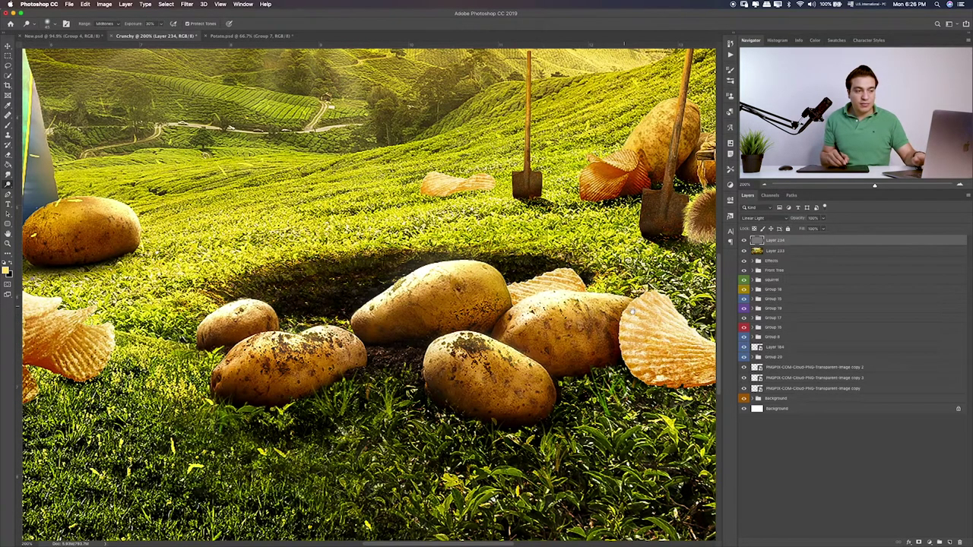
- Dodge the potato behind the shovel, the climbing squirrel's chip, the round potato and the swing squirrel
{"action": "scroll", "coordinate": [571, 312], "scroll_direction": "right", "scroll_amount": 5}
{"action": "left_click_drag", "start_coordinate": [494, 141], "coordinate": [472, 149]}
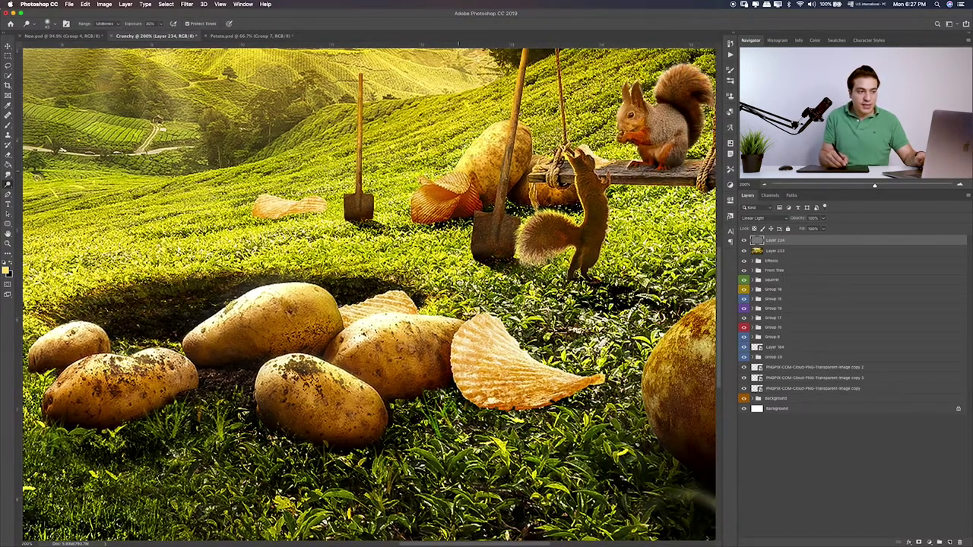
{"action": "left_click_drag", "start_coordinate": [434, 186], "coordinate": [430, 193]}
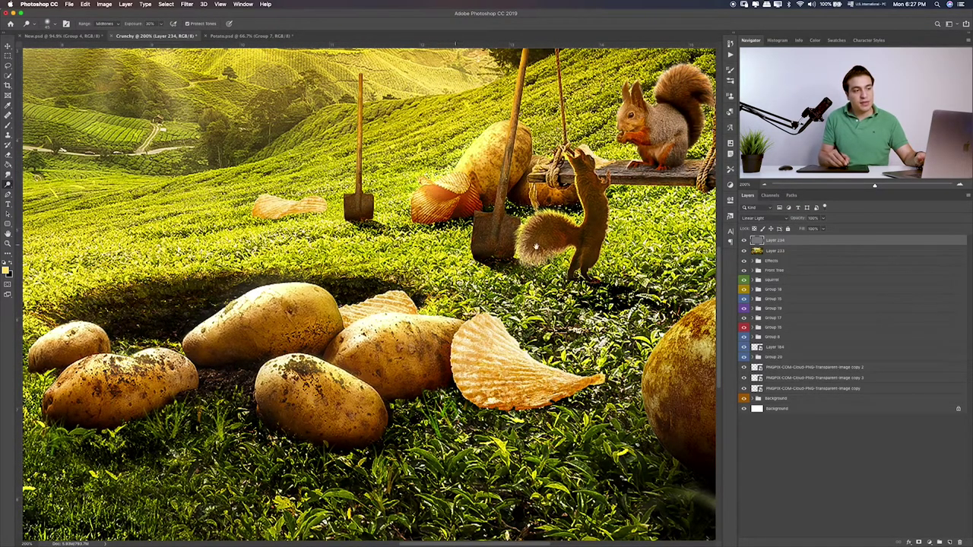
{"action": "scroll", "coordinate": [502, 266], "scroll_direction": "right", "scroll_amount": 7}
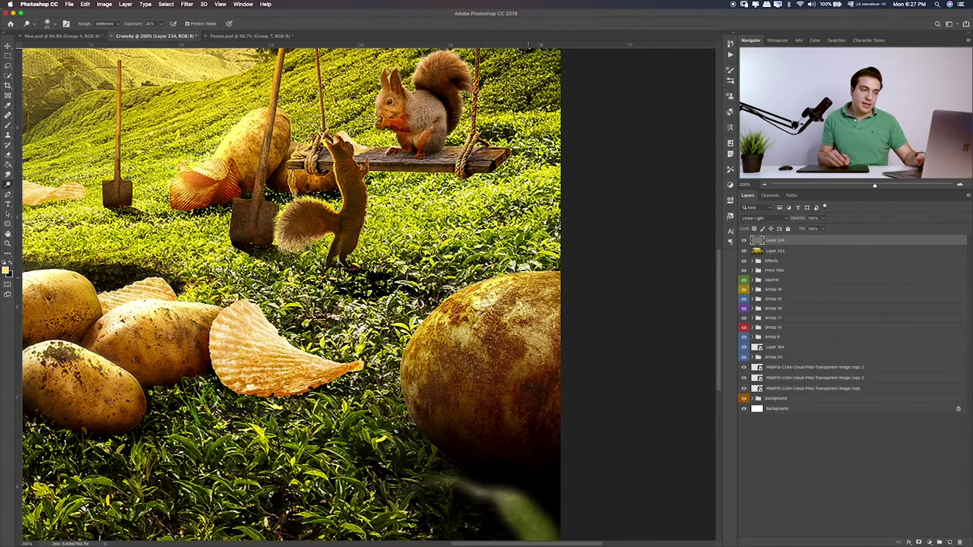
{"action": "left_click_drag", "start_coordinate": [524, 285], "coordinate": [456, 327]}
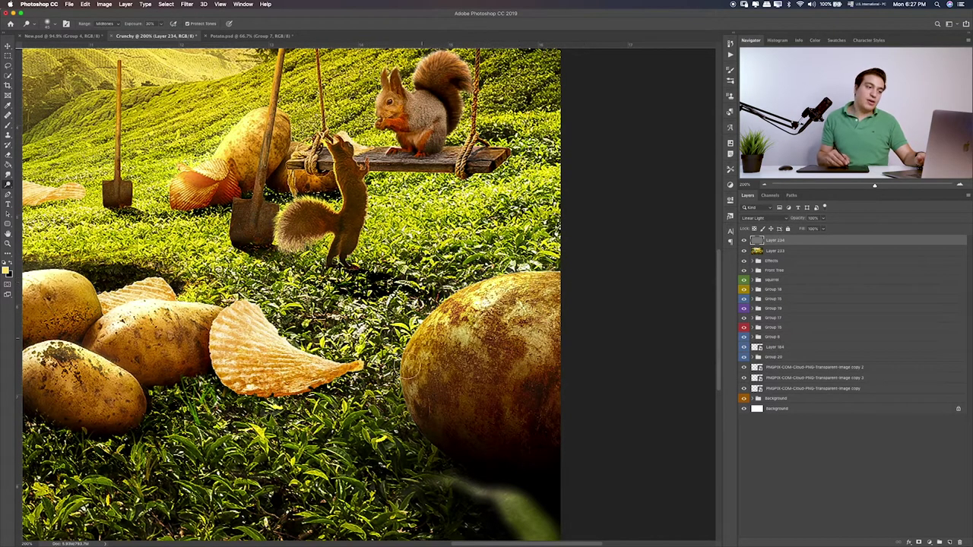
{"action": "scroll", "coordinate": [410, 357], "scroll_direction": "up", "scroll_amount": 3}
{"action": "scroll", "coordinate": [410, 358], "scroll_direction": "left", "scroll_amount": 2}
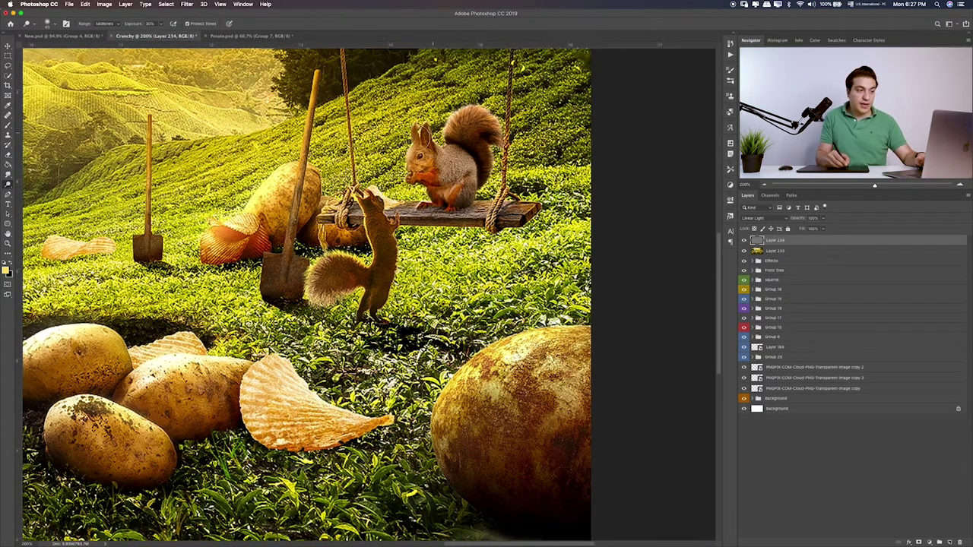
{"action": "left_click_drag", "start_coordinate": [403, 160], "coordinate": [441, 148]}
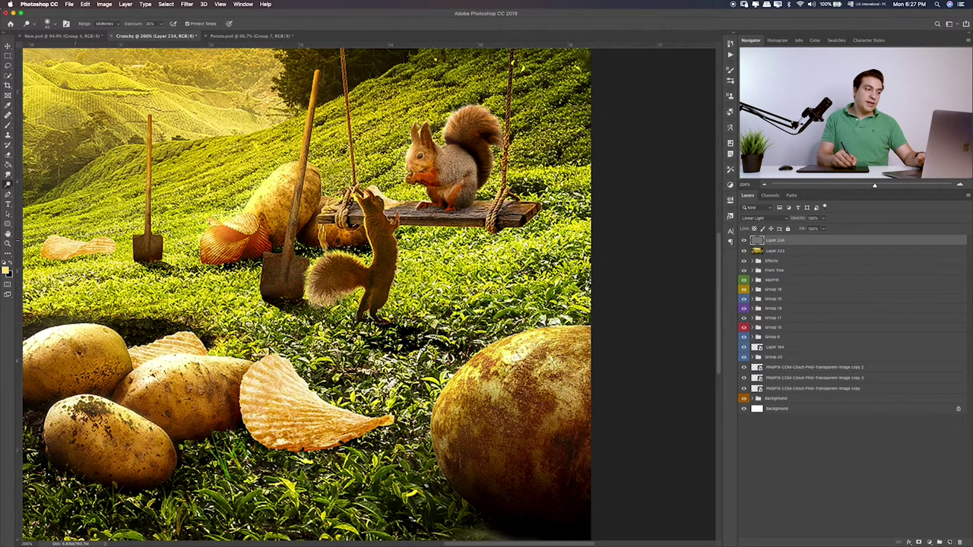
{"action": "scroll", "coordinate": [365, 260], "scroll_direction": "left", "scroll_amount": 3}
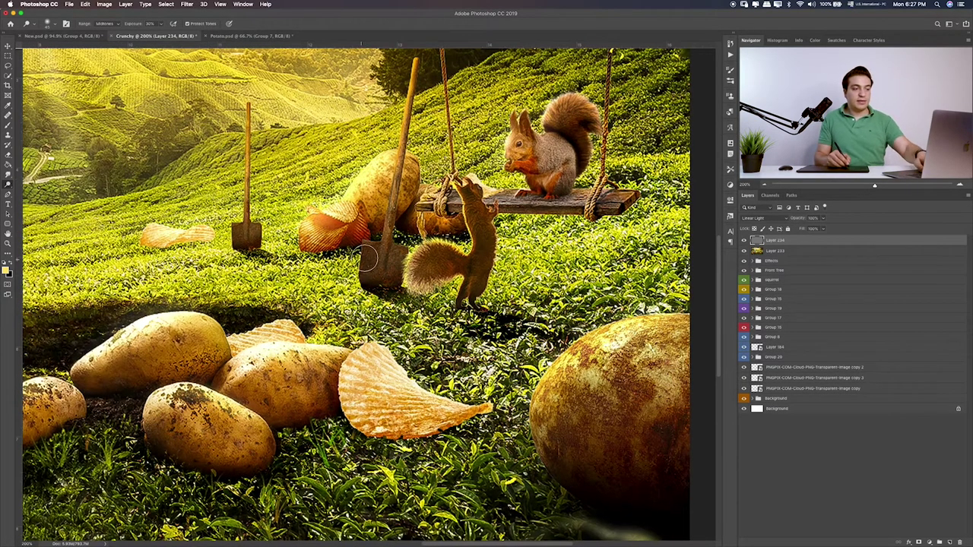
{"action": "key", "text": "ctrl+0"}
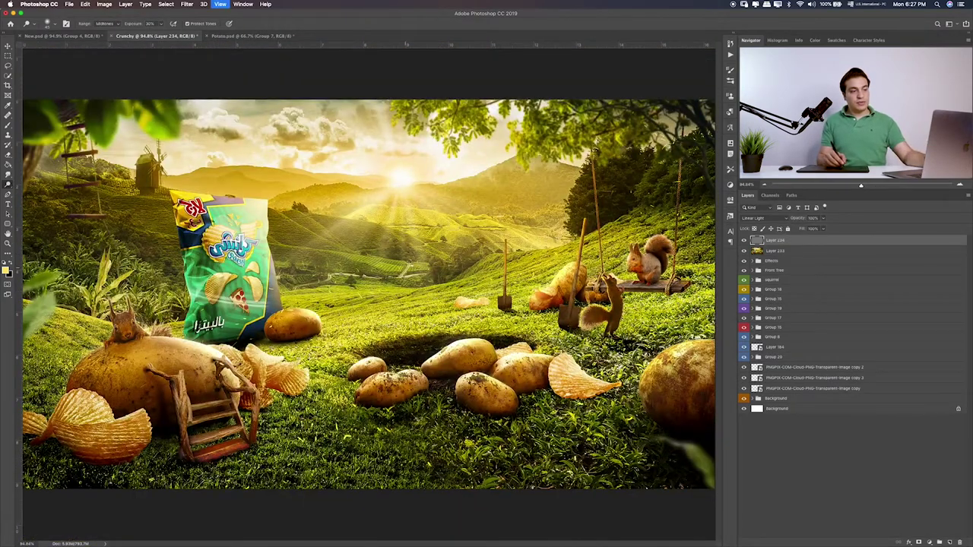
- Toggle the gray Layer 234 off and on to compare the dodging
{"action": "left_click", "coordinate": [745, 240]}
{"action": "left_click", "coordinate": [745, 241]}
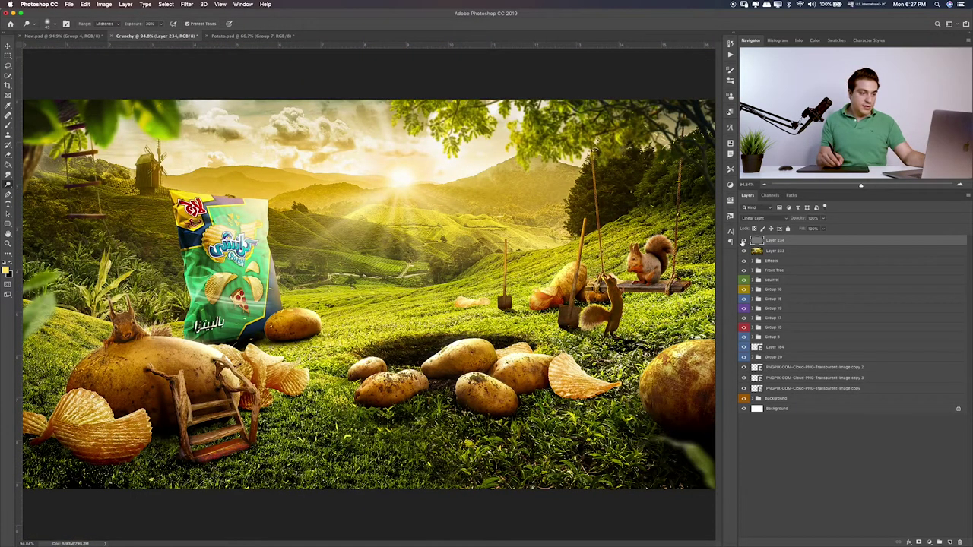
{"action": "left_click", "coordinate": [745, 240]}
{"action": "left_click", "coordinate": [745, 240]}
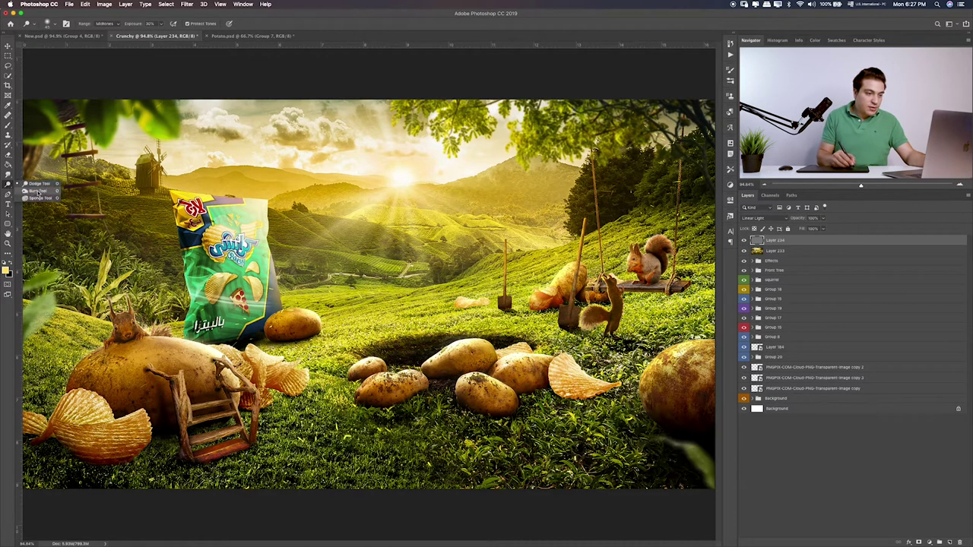
- Burn the lower left edge of the right potato and the left side of the big potato
{"action": "left_click", "coordinate": [8, 185]}
{"action": "left_click_drag", "start_coordinate": [643, 406], "coordinate": [714, 372]}
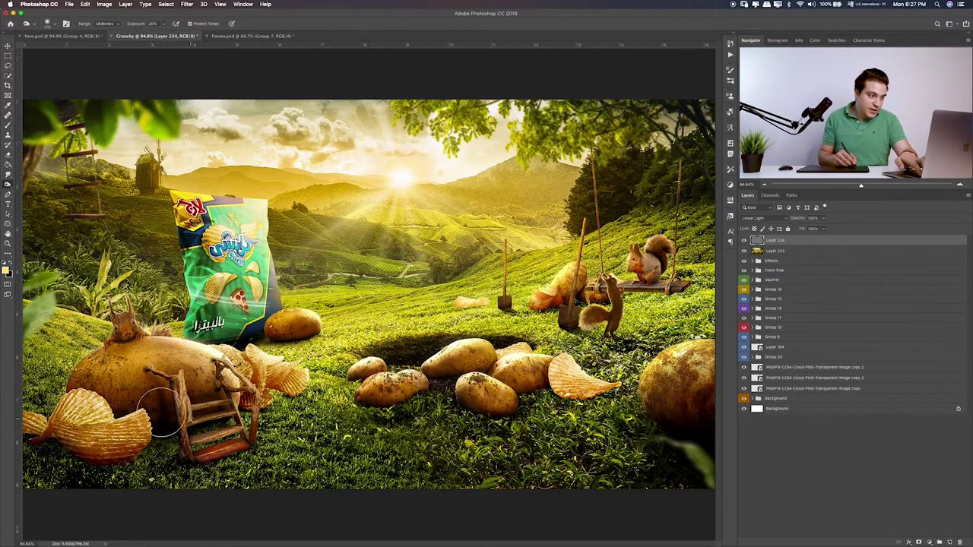
{"action": "left_click_drag", "start_coordinate": [61, 385], "coordinate": [194, 411]}
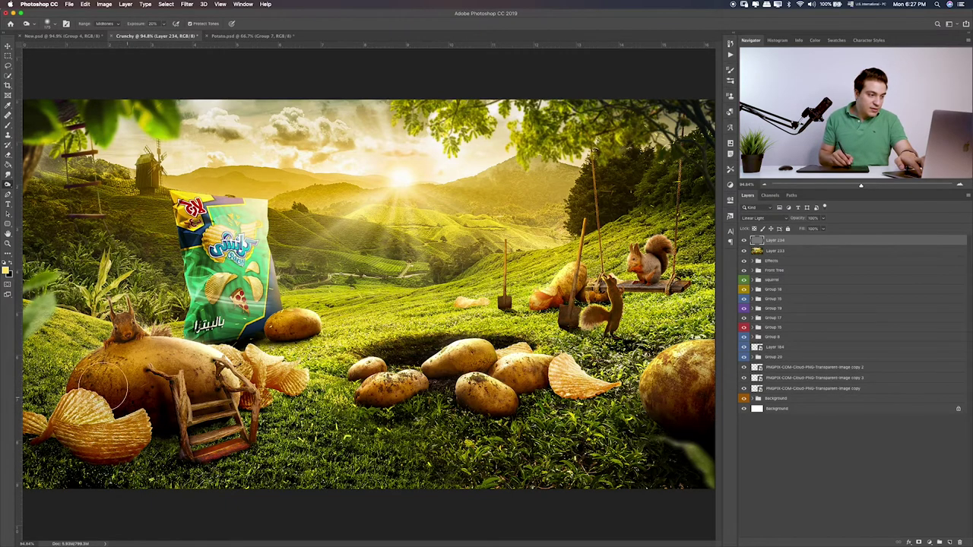
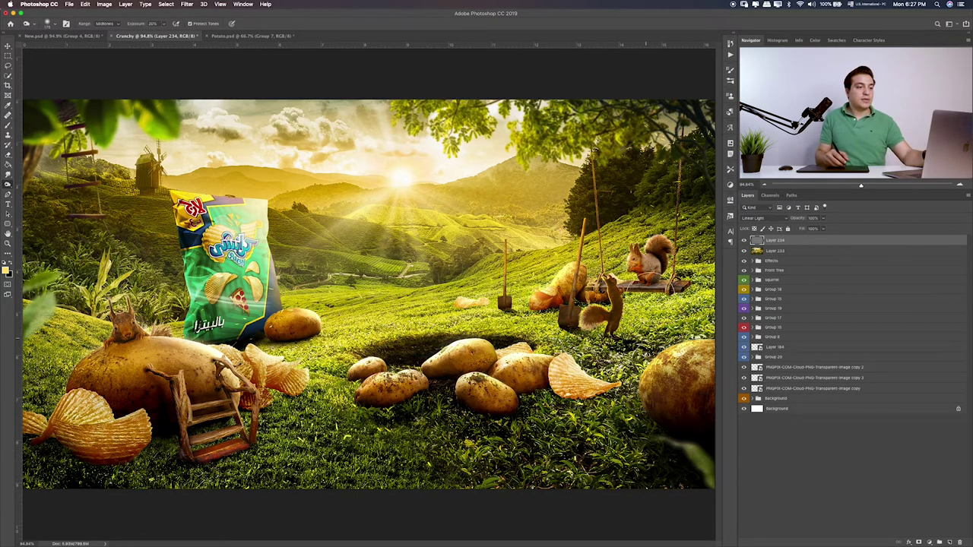
- Add a Color Lookup adjustment layer using 2Strip.look, faded to about 17% opacity
{"action": "left_click", "coordinate": [7, 55]}
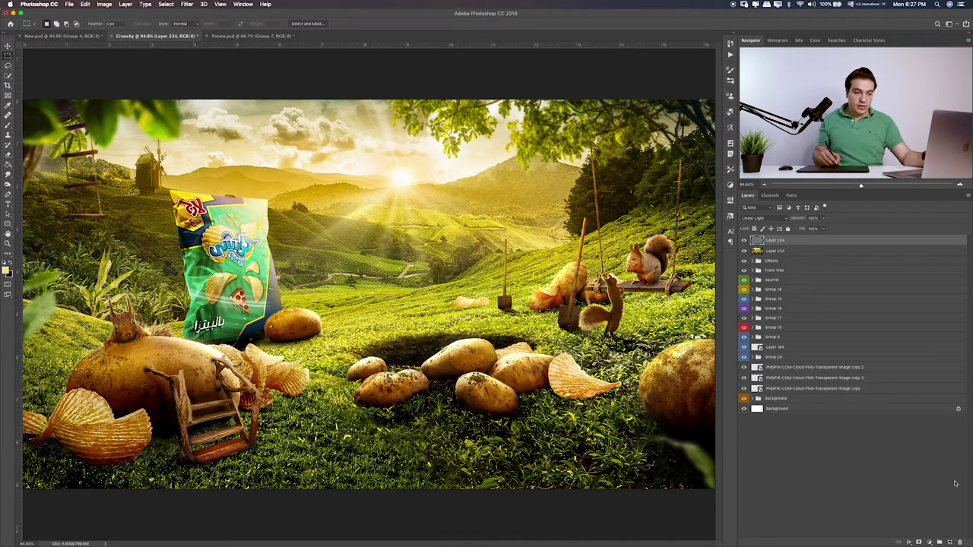
{"action": "left_click", "coordinate": [929, 542]}
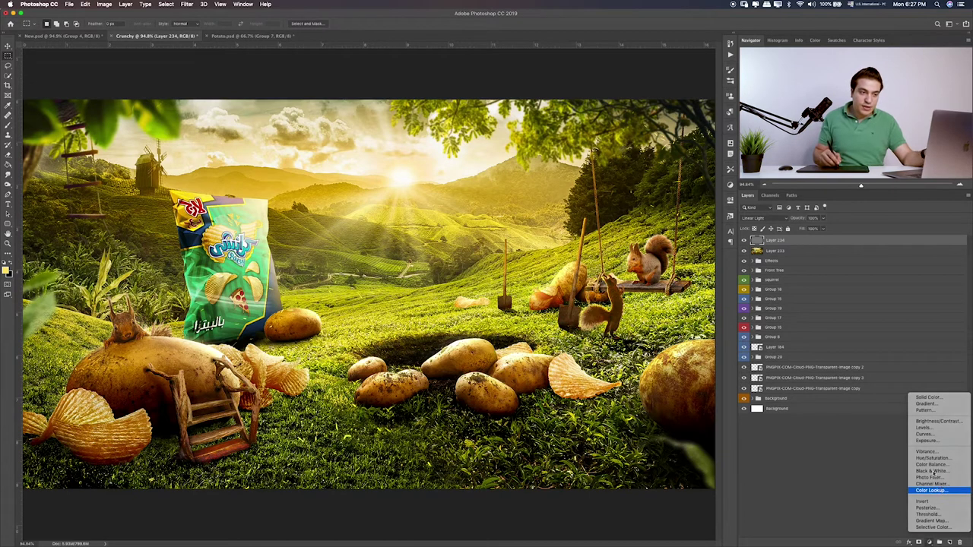
{"action": "left_click", "coordinate": [942, 492]}
{"action": "left_click", "coordinate": [670, 223]}
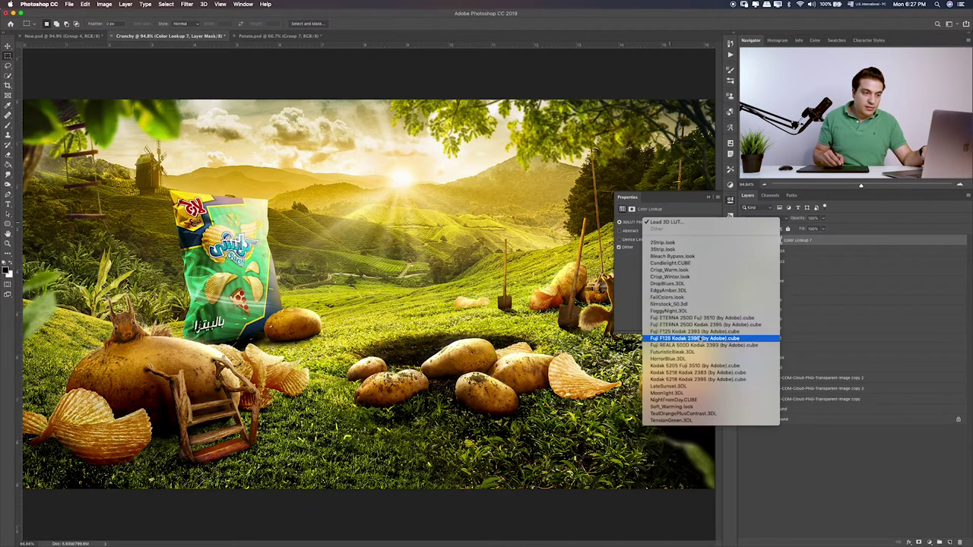
{"action": "left_click", "coordinate": [705, 243]}
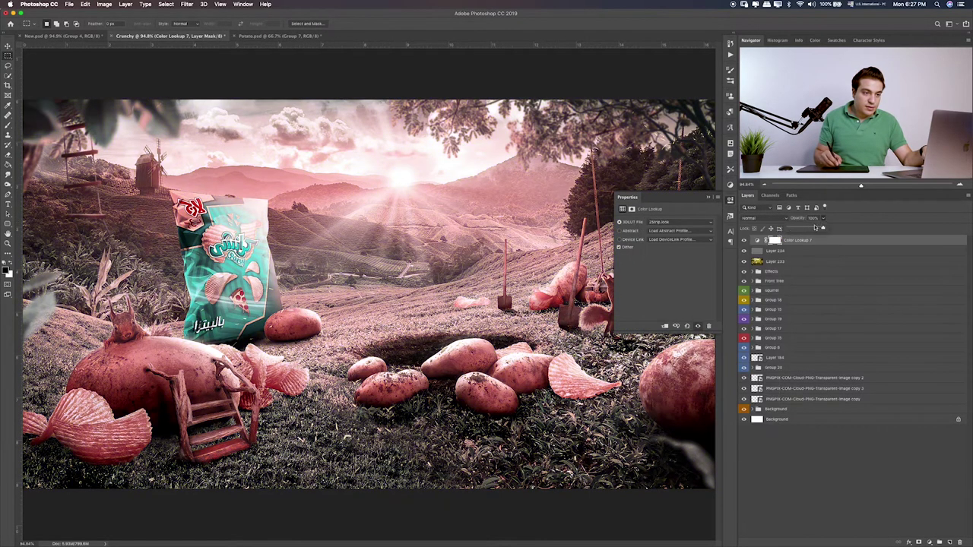
{"action": "left_click_drag", "start_coordinate": [794, 229], "coordinate": [793, 230]}
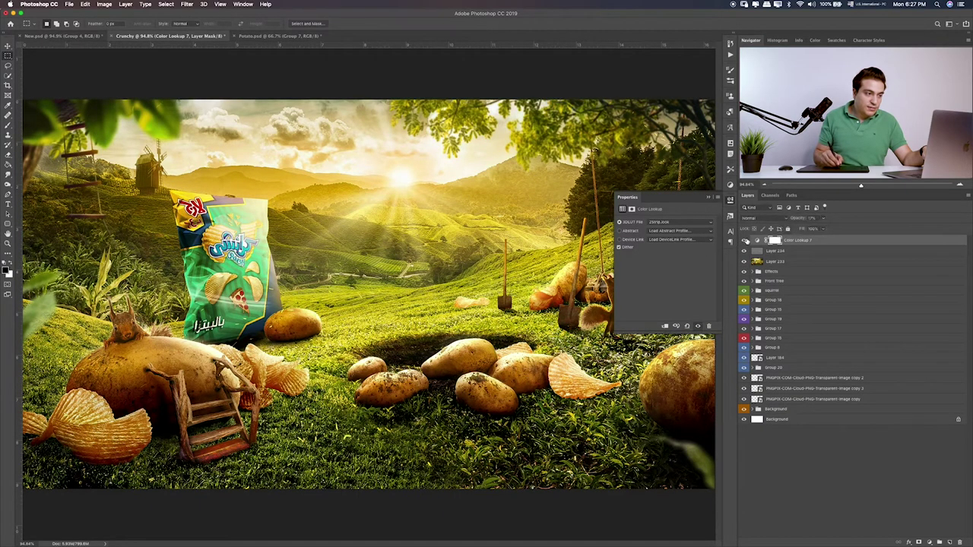
- Add a second Color Lookup layer with 3Strip.look at about 20% opacity
{"action": "left_click", "coordinate": [929, 544]}
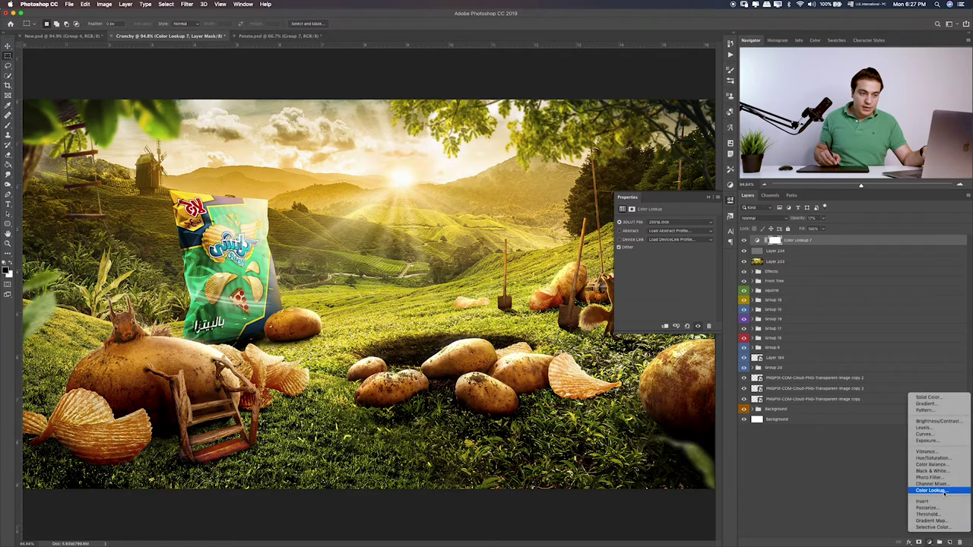
{"action": "left_click", "coordinate": [940, 493]}
{"action": "left_click", "coordinate": [662, 222]}
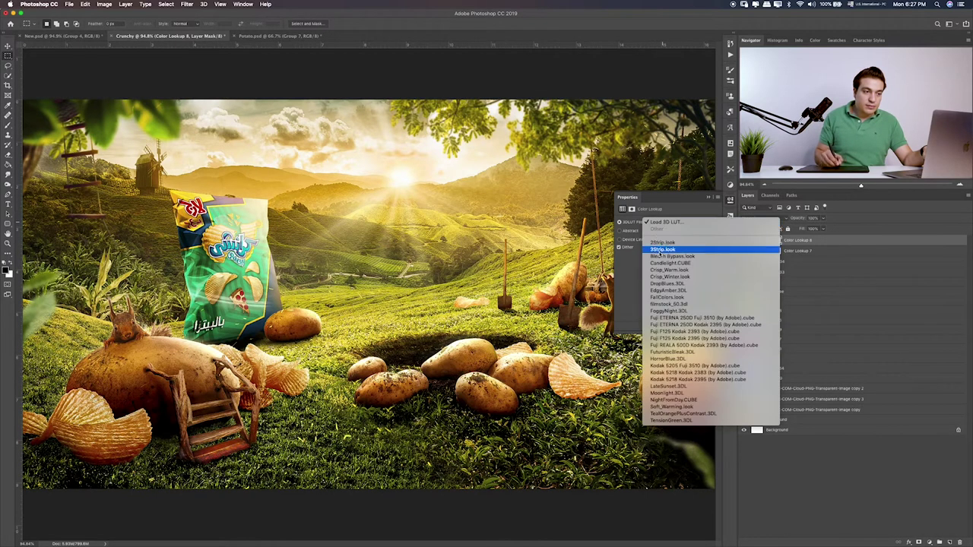
{"action": "left_click", "coordinate": [677, 249]}
{"action": "left_click", "coordinate": [822, 218]}
{"action": "left_click_drag", "start_coordinate": [799, 230], "coordinate": [797, 229]}
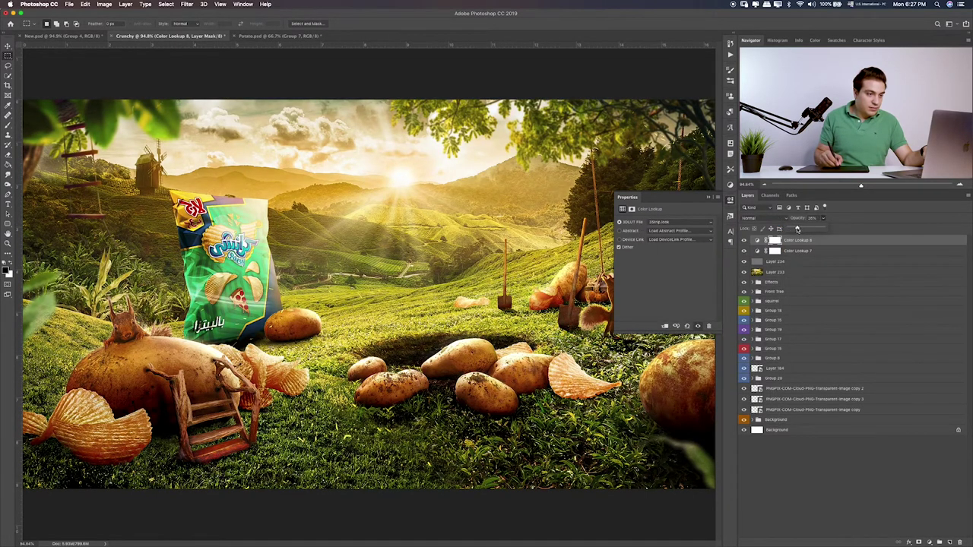
- Compare the grade on and off and reduce both Color Lookup layers to 13% opacity
{"action": "left_click", "coordinate": [763, 249]}
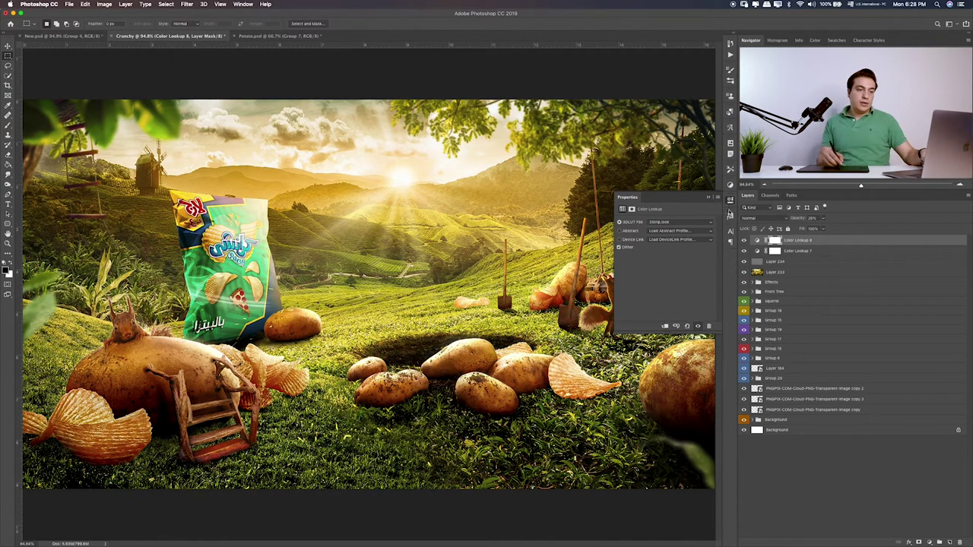
{"action": "left_click", "coordinate": [756, 240]}
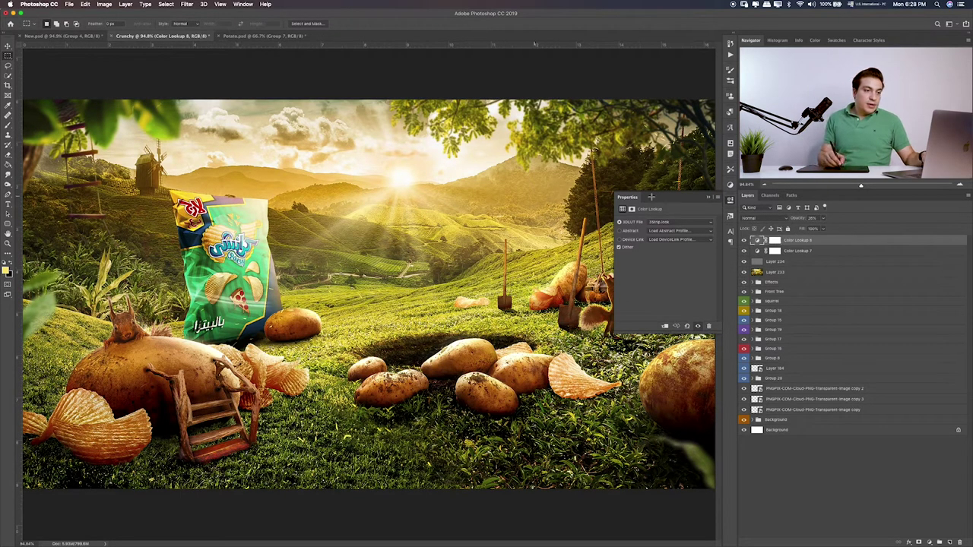
{"action": "left_click", "coordinate": [709, 199]}
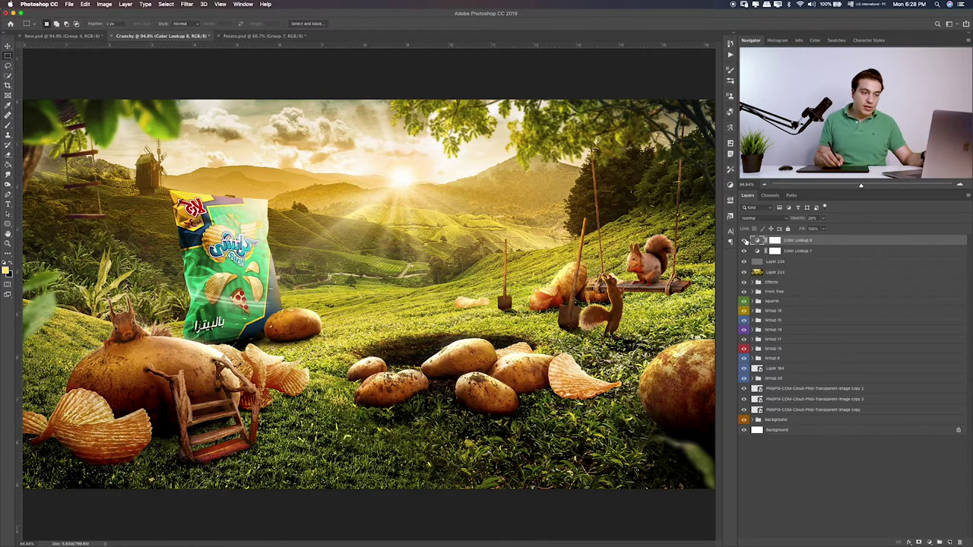
{"action": "left_click", "coordinate": [744, 240]}
{"action": "left_click", "coordinate": [745, 241]}
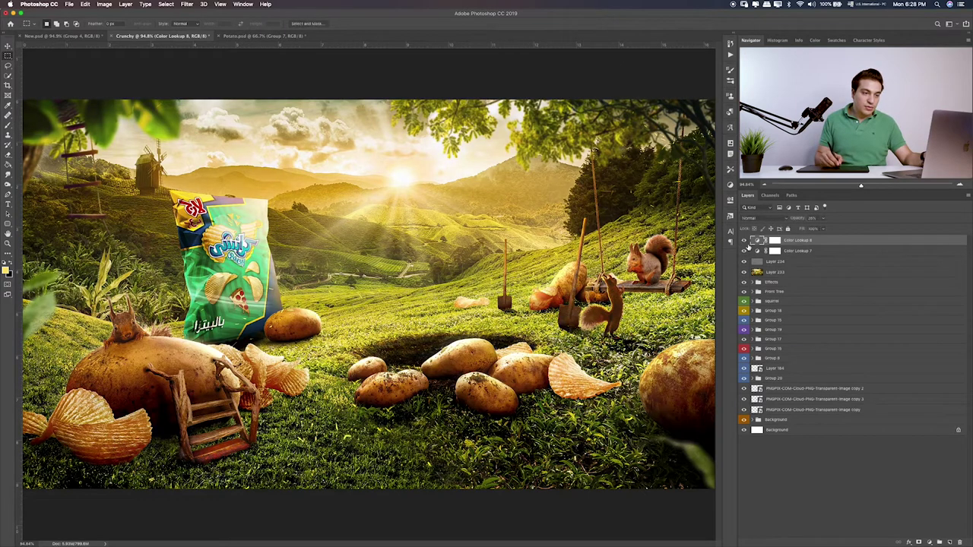
{"action": "left_click", "coordinate": [810, 252], "text": "shift"}
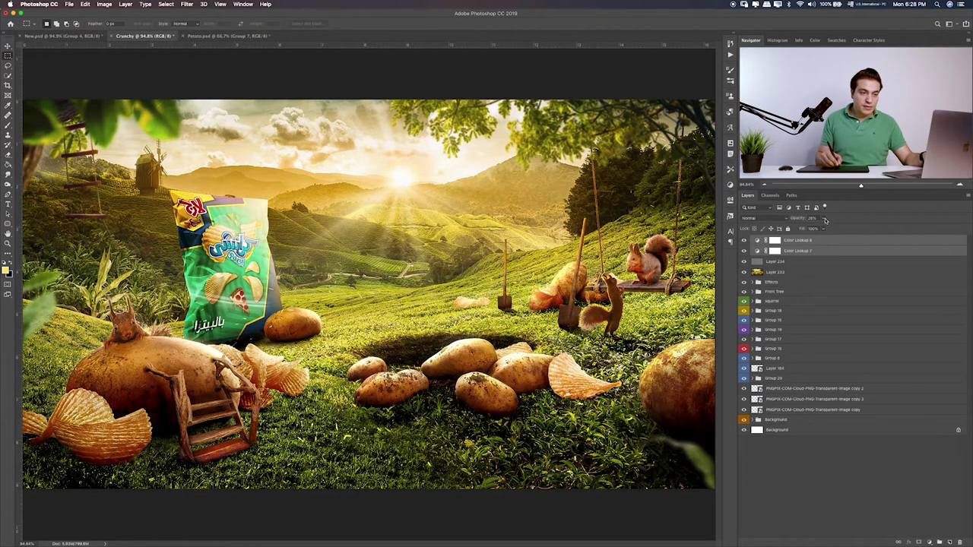
{"action": "left_click_drag", "start_coordinate": [826, 220], "coordinate": [821, 229]}
{"action": "left_click", "coordinate": [810, 252], "text": "super"}
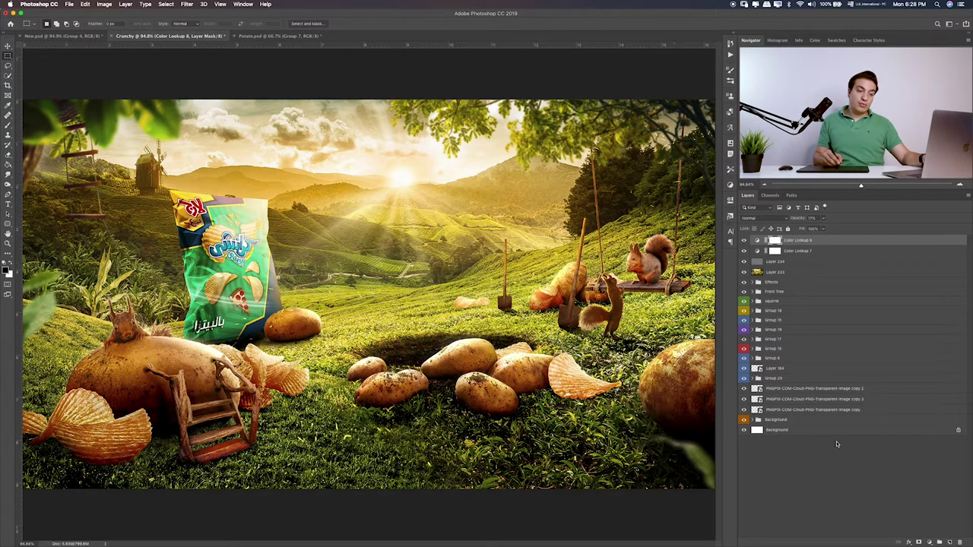
- Group the layers above the background into Group 21 and stamp a merged copy on top
{"action": "left_click", "coordinate": [813, 424], "text": "shift"}
{"action": "key", "text": "super+g"}
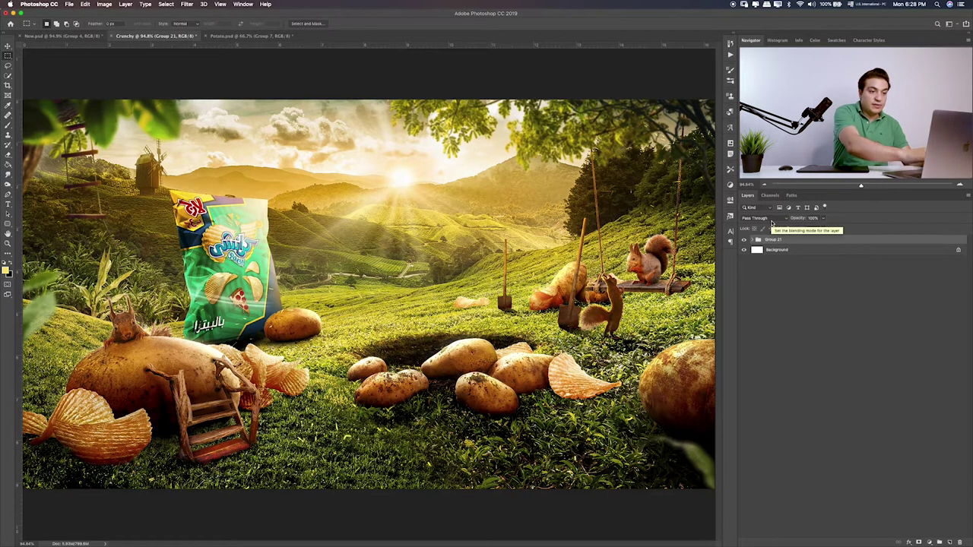
{"action": "key", "text": "alt+shift+super+n"}
{"action": "key", "text": "super+alt+shift+e"}
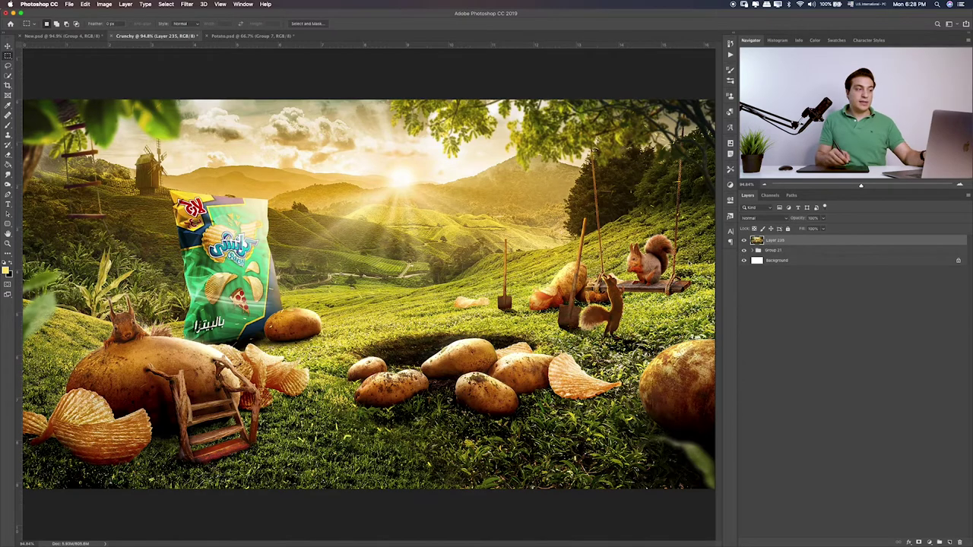
- Close Potato.psd, answering the save prompt, and switch to the file browser
{"action": "left_click", "coordinate": [247, 35]}
{"action": "key", "text": "super+w"}
{"action": "left_click", "coordinate": [454, 176]}
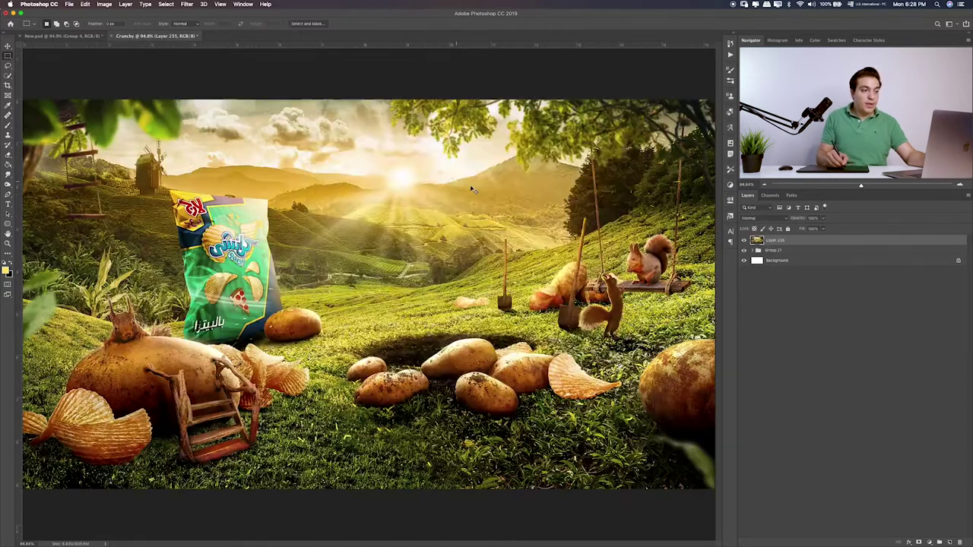
{"action": "key", "text": "super+Tab"}
- Open Final Text.psd and move Group 14 into the Crunchy document
{"action": "double_click", "coordinate": [535, 166]}
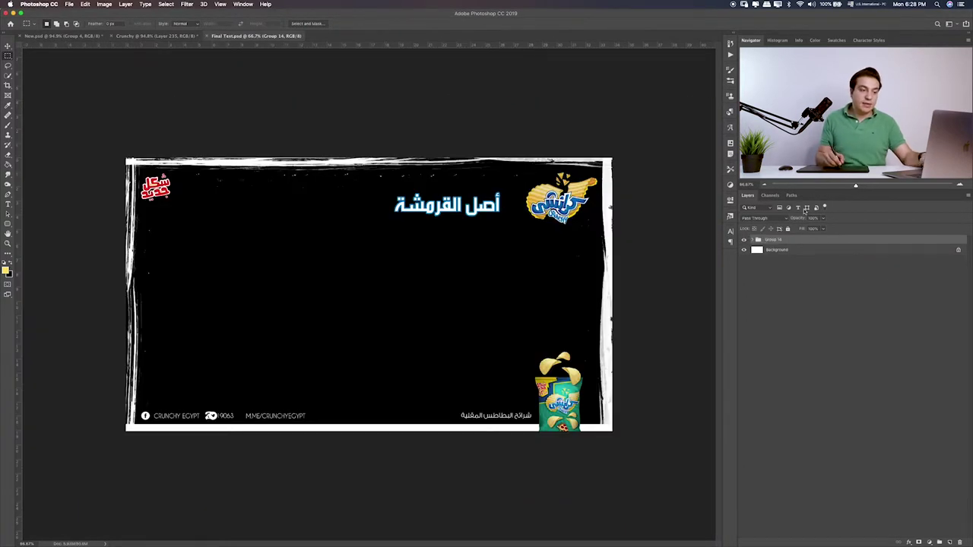
{"action": "key", "text": "v"}
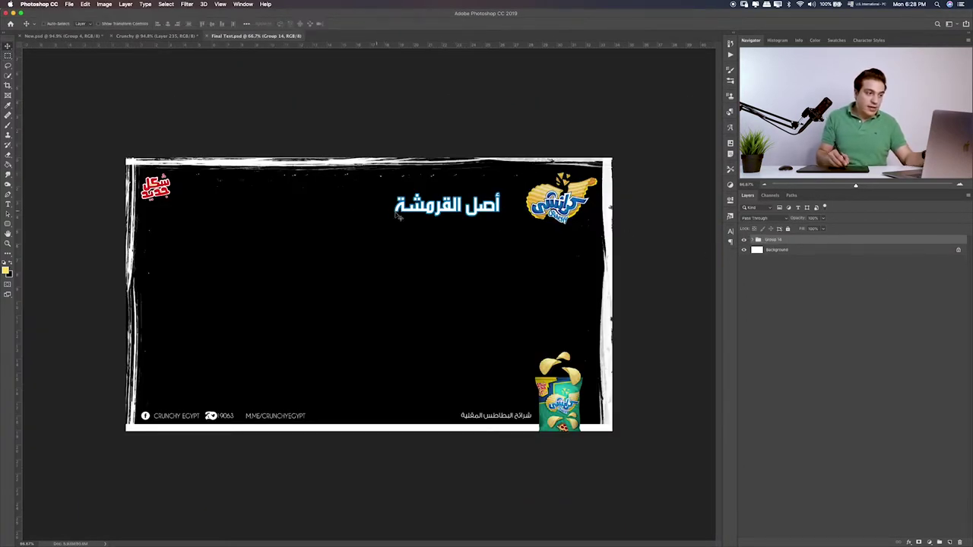
{"action": "mouse_move", "coordinate": [393, 241]}
{"action": "left_mouse_down"}
{"action": "mouse_move", "coordinate": [183, 46]}
{"action": "mouse_move", "coordinate": [781, 282]}
{"action": "left_mouse_up"}
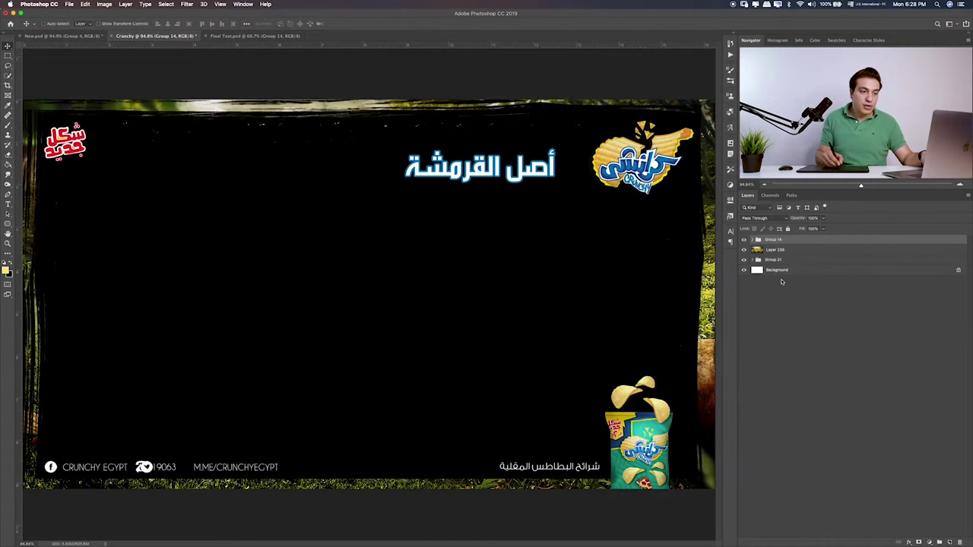
{"action": "left_click", "coordinate": [754, 240]}
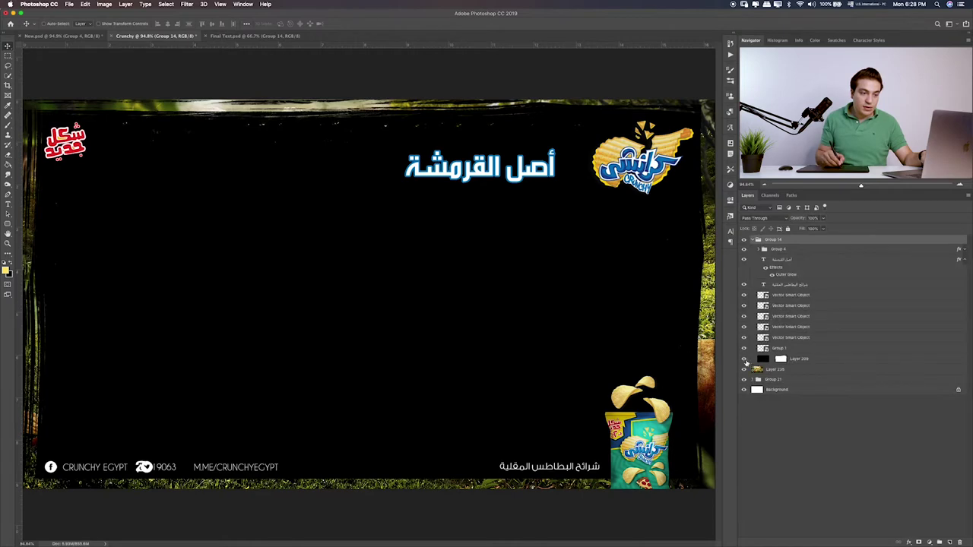
- Hide black Layer 209, move its torn-edge mask onto the landscape layer, and hide Group 14
{"action": "left_click", "coordinate": [745, 359]}
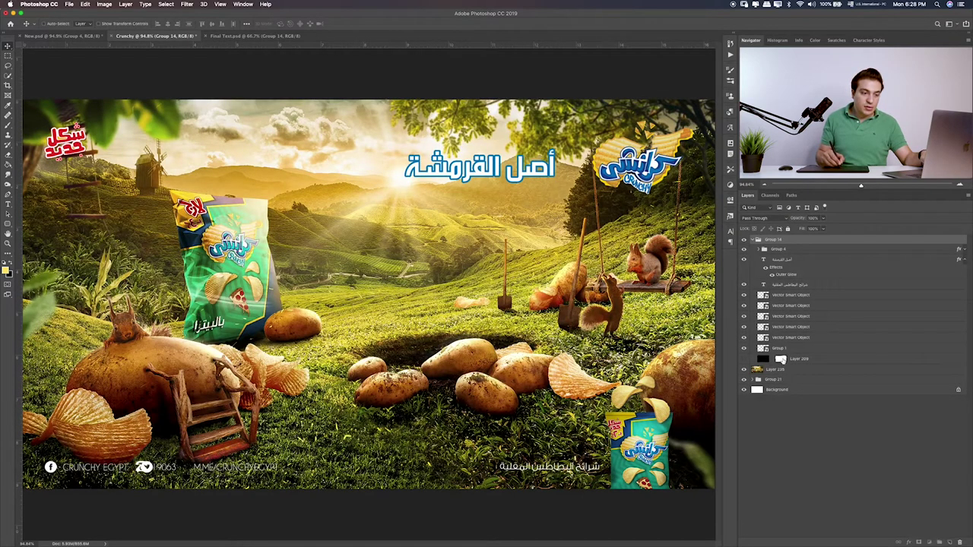
{"action": "left_click", "coordinate": [780, 359]}
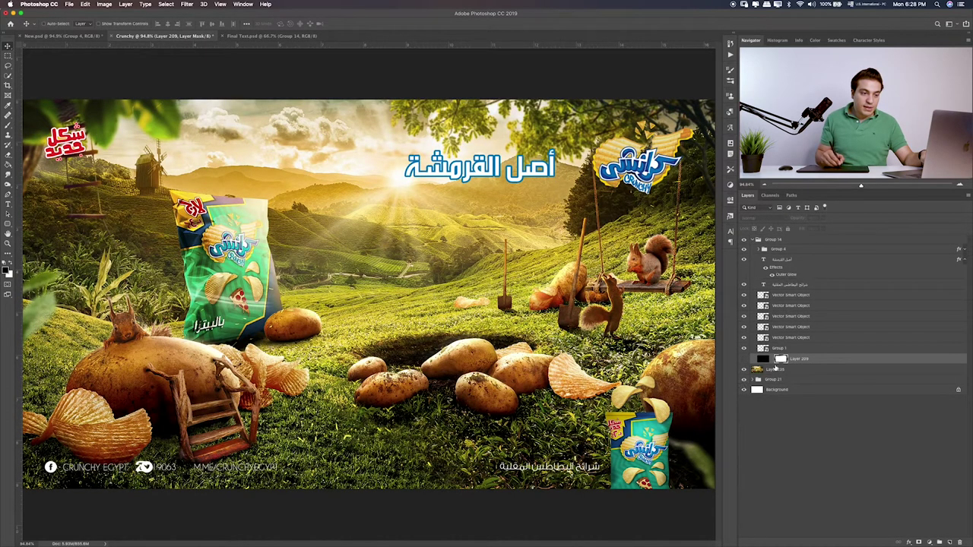
{"action": "left_click", "coordinate": [744, 361]}
{"action": "left_click", "coordinate": [744, 360]}
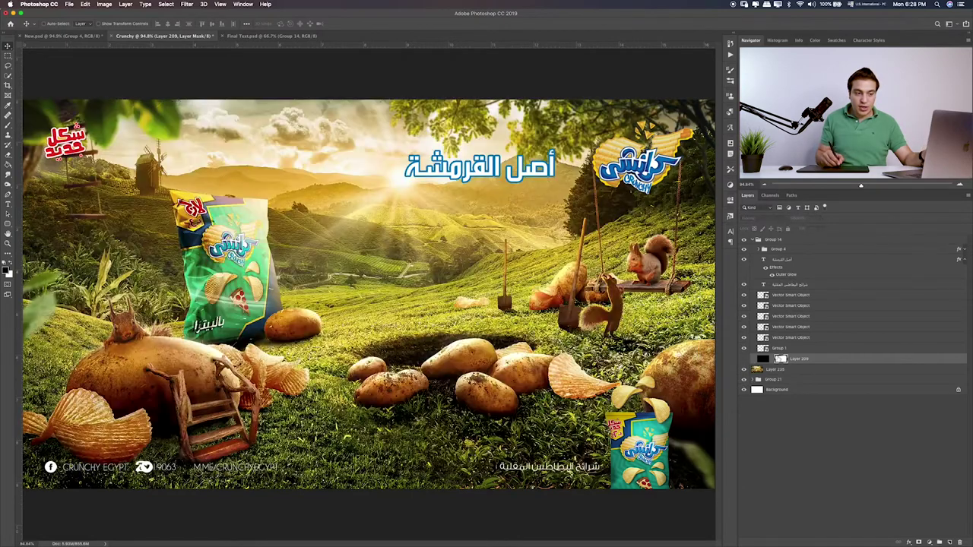
{"action": "mouse_move", "coordinate": [781, 359]}
{"action": "left_mouse_down"}
{"action": "mouse_move", "coordinate": [763, 370]}
{"action": "mouse_move", "coordinate": [781, 359]}
{"action": "left_mouse_up"}
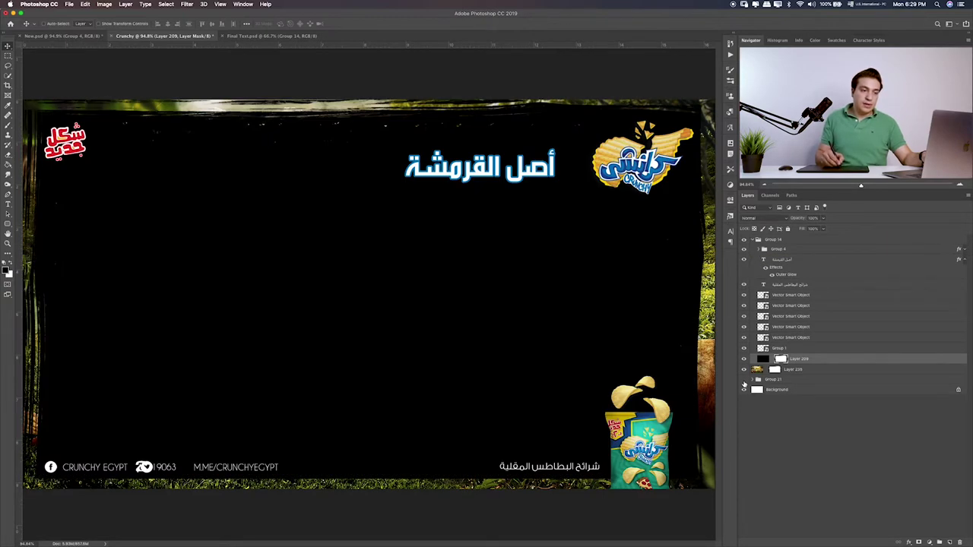
{"action": "left_click", "coordinate": [744, 386]}
{"action": "left_click", "coordinate": [744, 240]}
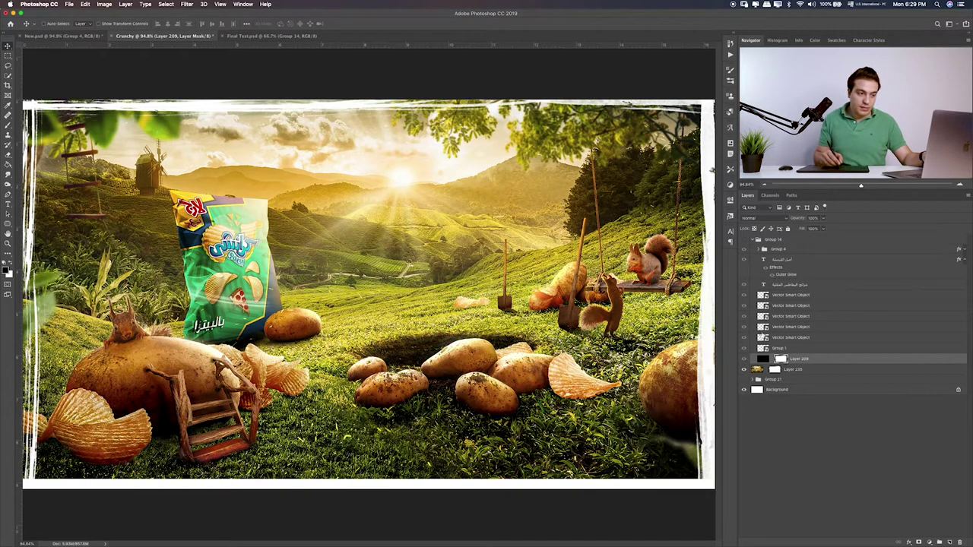
- Show Group 14 with Layer 209 hidden, checking the footer text and title glow
{"action": "left_click", "coordinate": [744, 241]}
{"action": "left_click", "coordinate": [744, 359]}
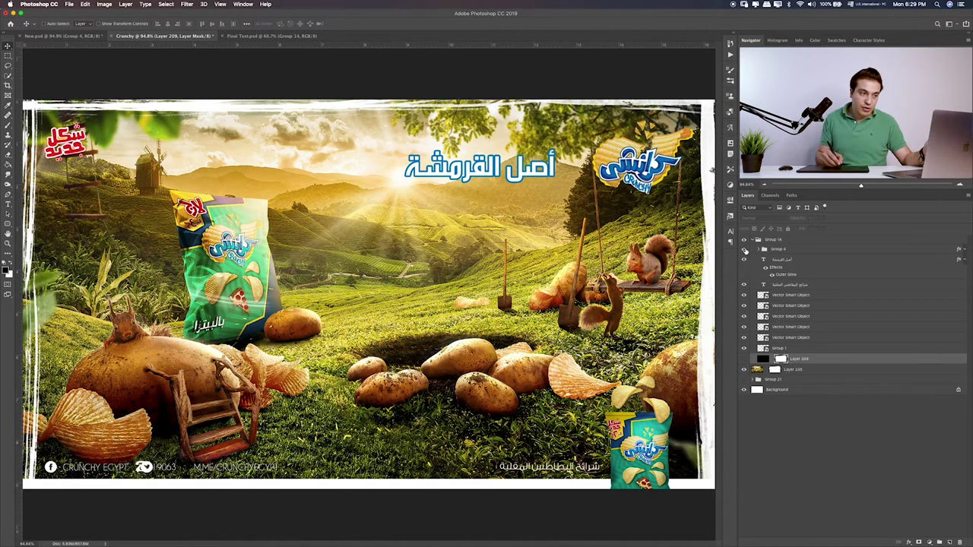
{"action": "left_click", "coordinate": [744, 250]}
{"action": "left_click", "coordinate": [744, 249]}
{"action": "left_click", "coordinate": [745, 268]}
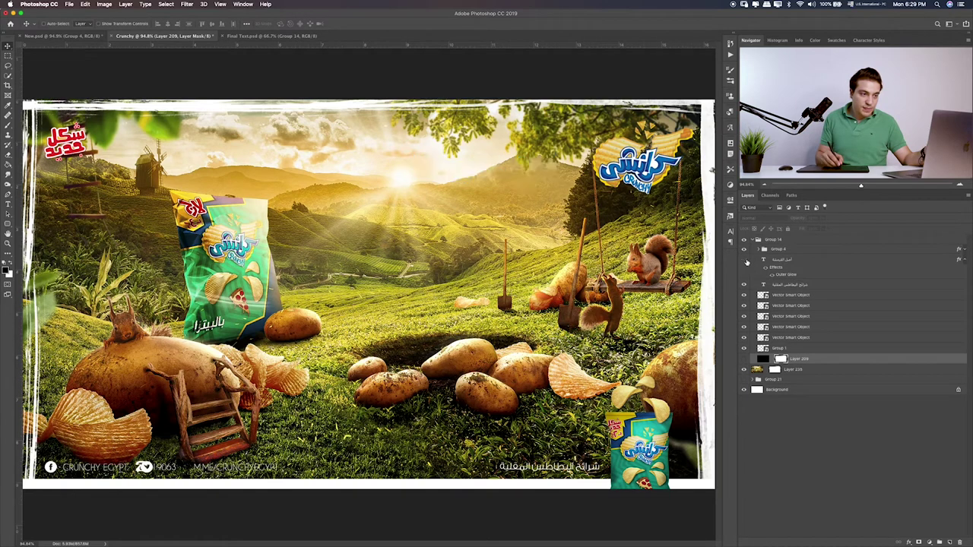
{"action": "left_click", "coordinate": [745, 268]}
- Select the Arabic title layer and turn on the chips spilling from the bottom-right bag
{"action": "left_click", "coordinate": [797, 262]}
{"action": "left_click", "coordinate": [745, 285]}
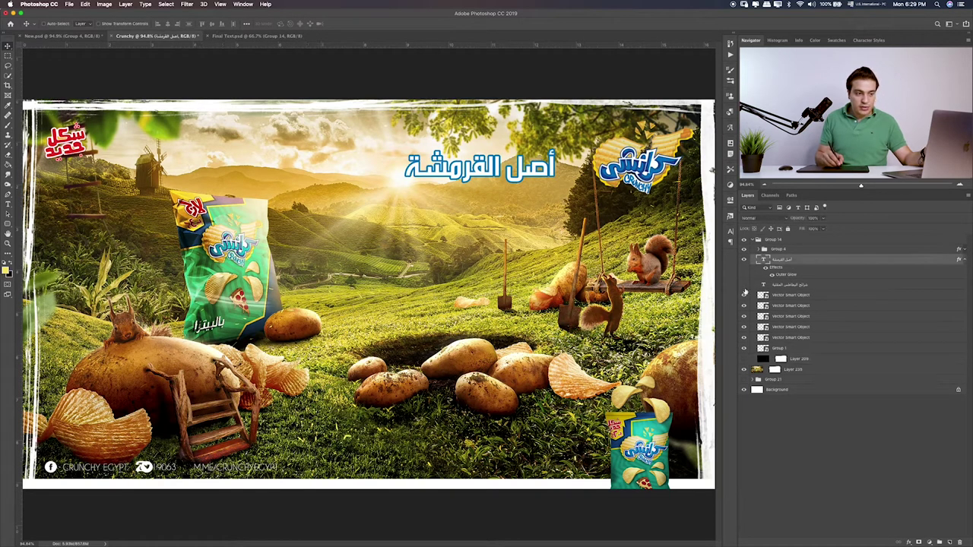
{"action": "left_click", "coordinate": [744, 284]}
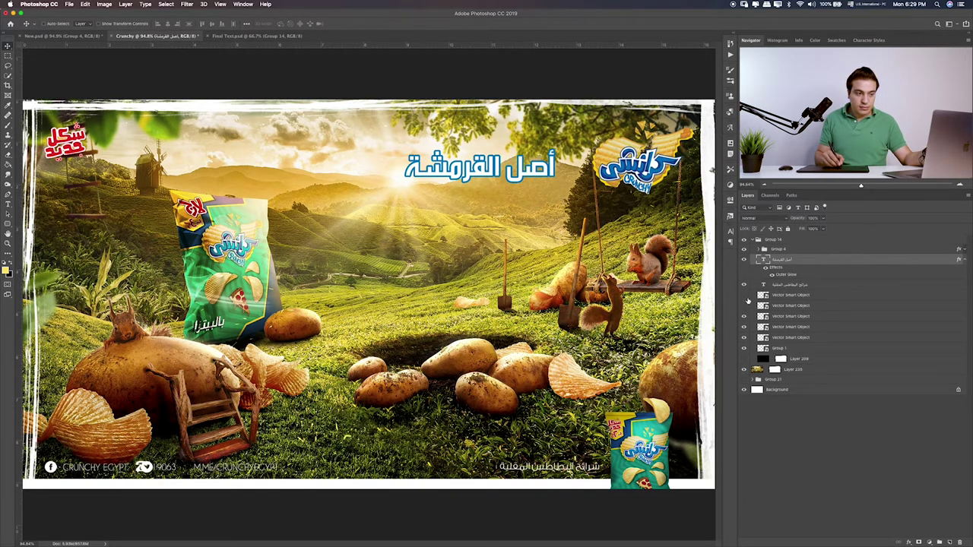
{"action": "left_click", "coordinate": [745, 337]}
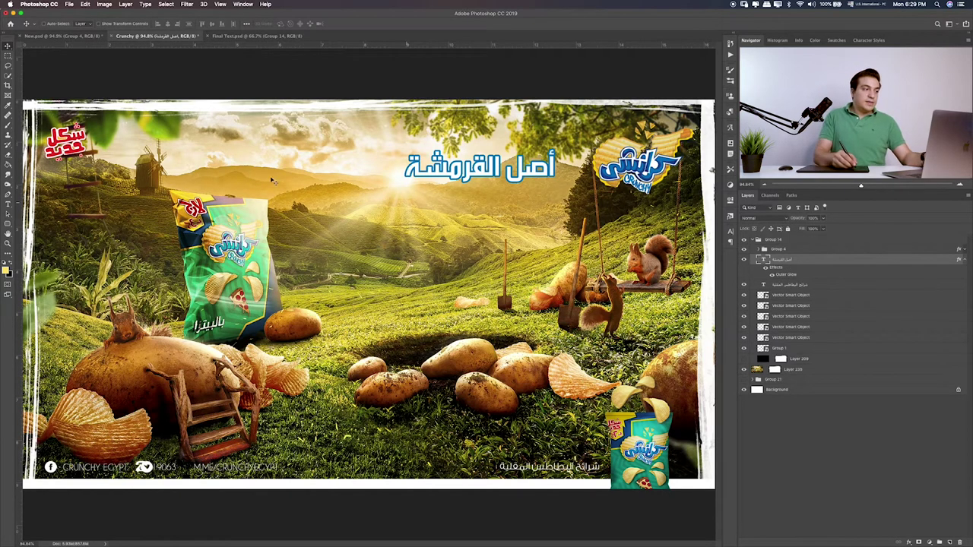
{"action": "left_click", "coordinate": [8, 55]}
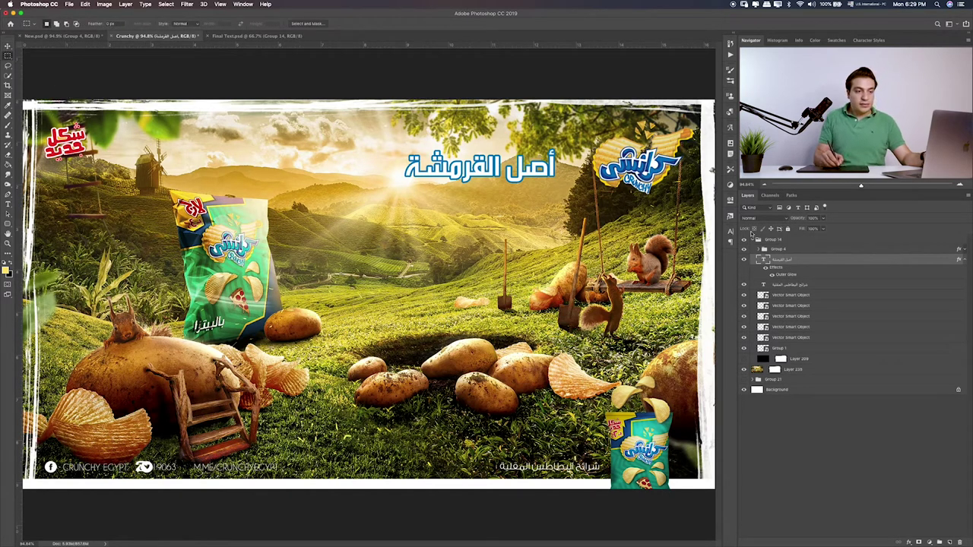
{"action": "left_click", "coordinate": [754, 240]}
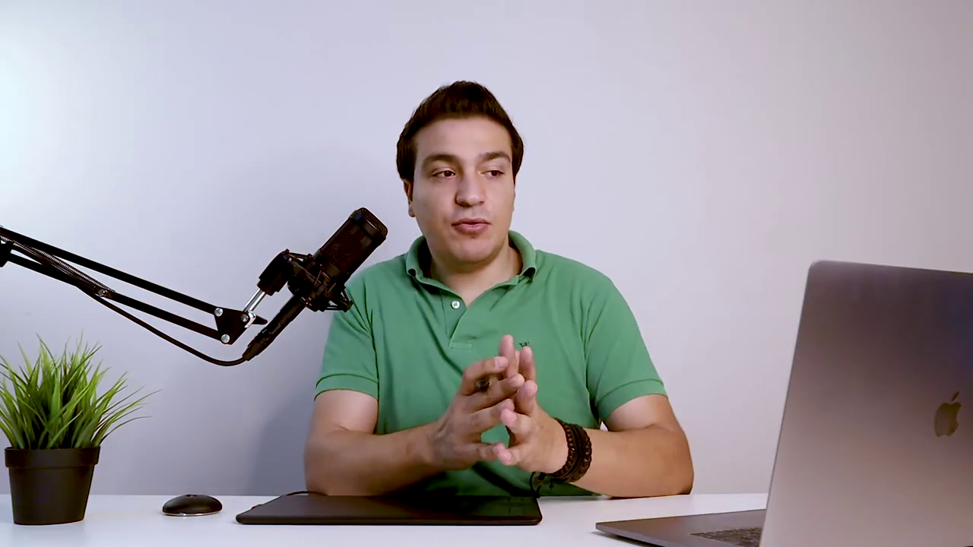